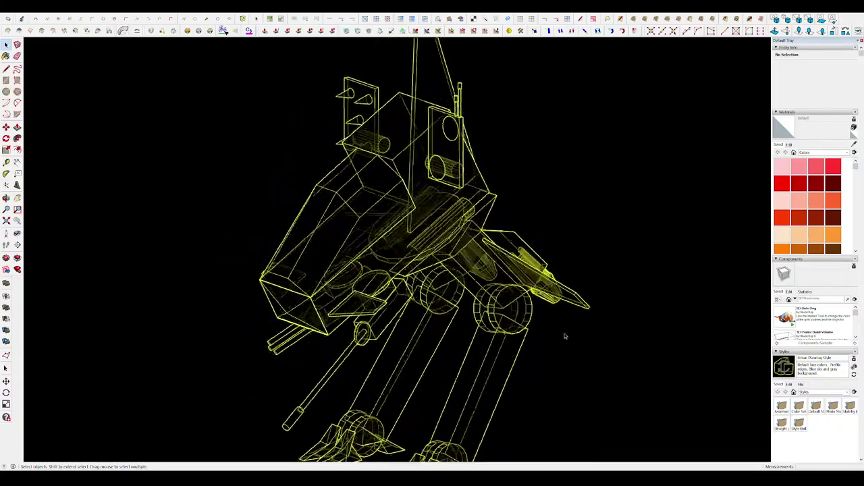
- Orbit closer to the wireframe mech and enter its group for editing
middle_drag(565, 335, 283, 269)
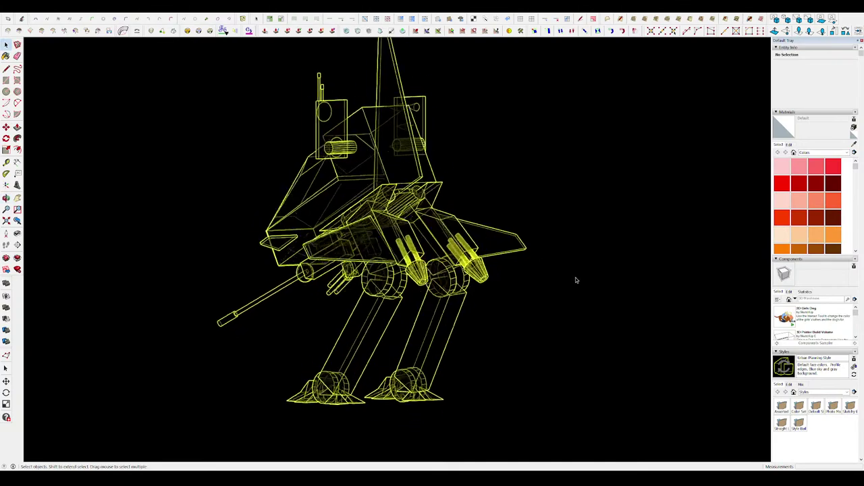
click(457, 306)
key(o)
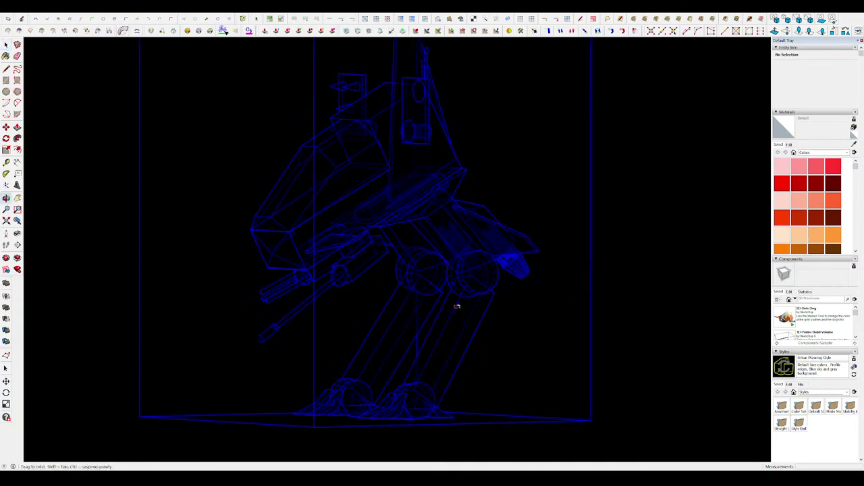
click(411, 299)
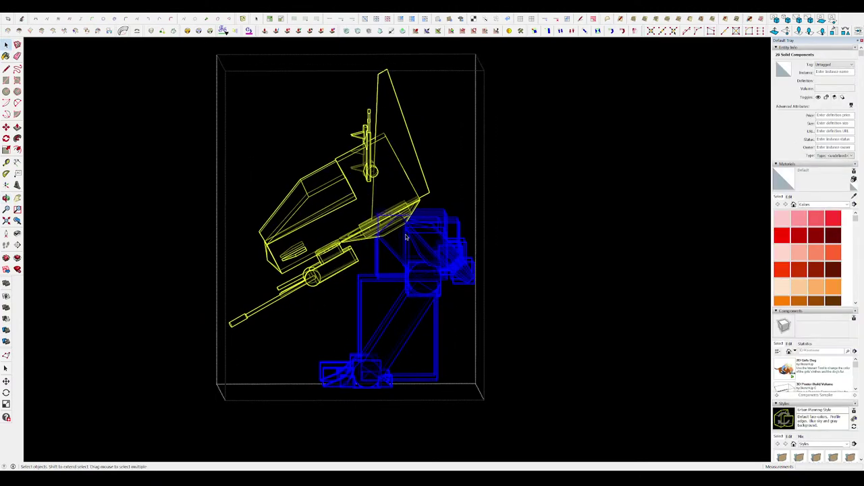
scroll(406, 237, up, 2)
- Rotate the selected legs about 50° around the hip joint
key(q)
click(395, 232)
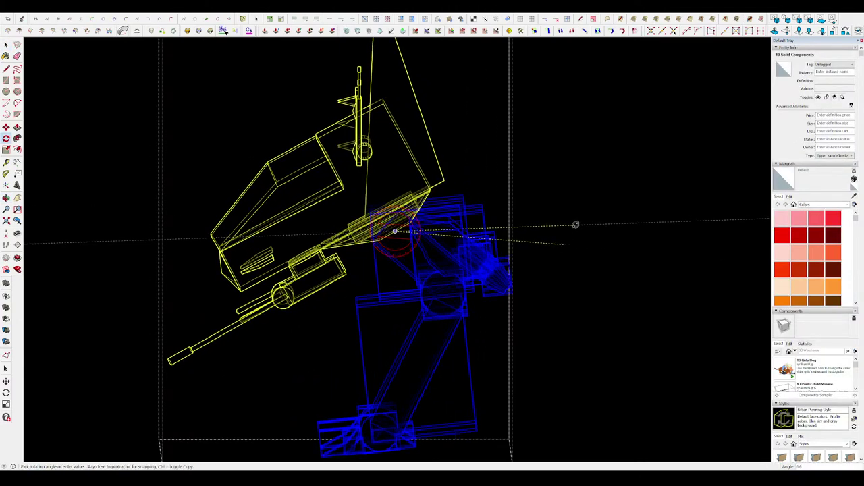
click(575, 224)
click(496, 101)
key(space)
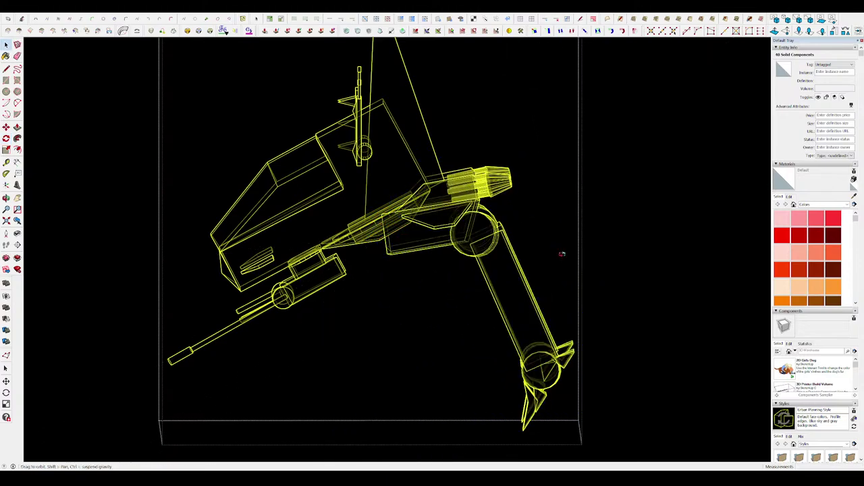
- Orbit out to a frontal three-quarter view of the whole mech
mouse_move(533, 252)
middle_down()
mouse_move(671, 245)
mouse_move(283, 304)
mouse_move(139, 347)
mouse_move(625, 273)
mouse_move(788, 235)
mouse_move(747, 249)
middle_up()
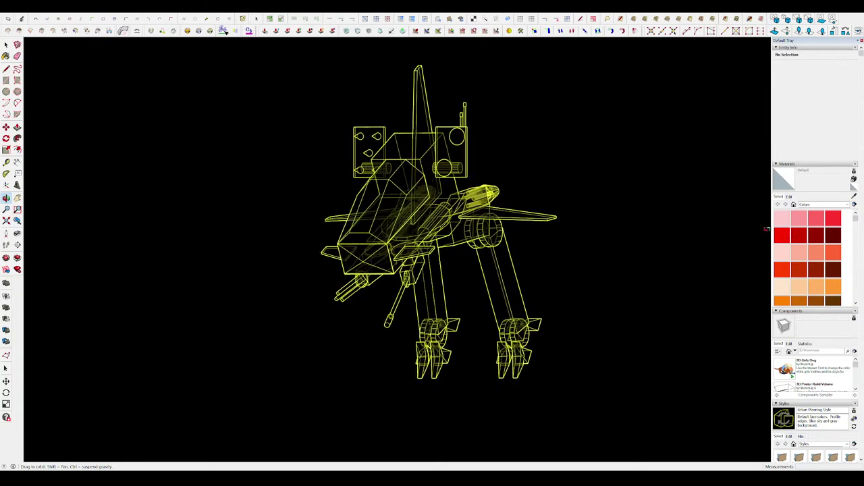
key(space)
middle_drag(623, 261, 436, 256)
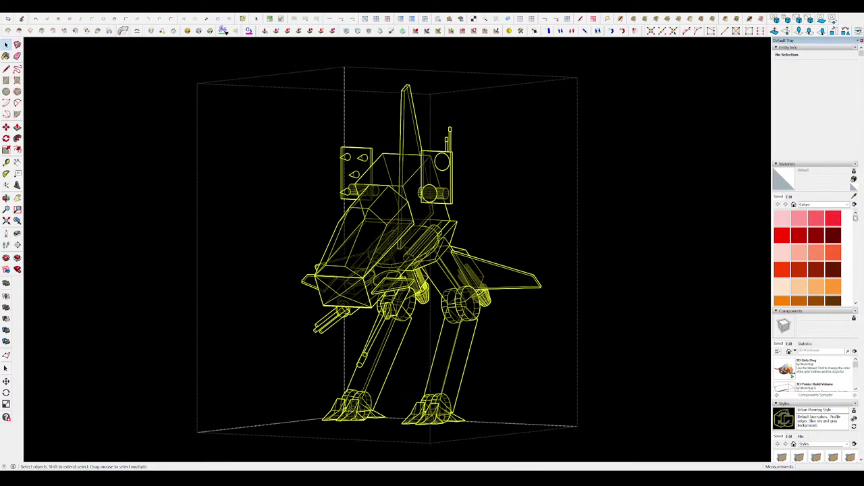
- Apply the Simple Style from the Default Styles collection
scroll(816, 257, down, 5)
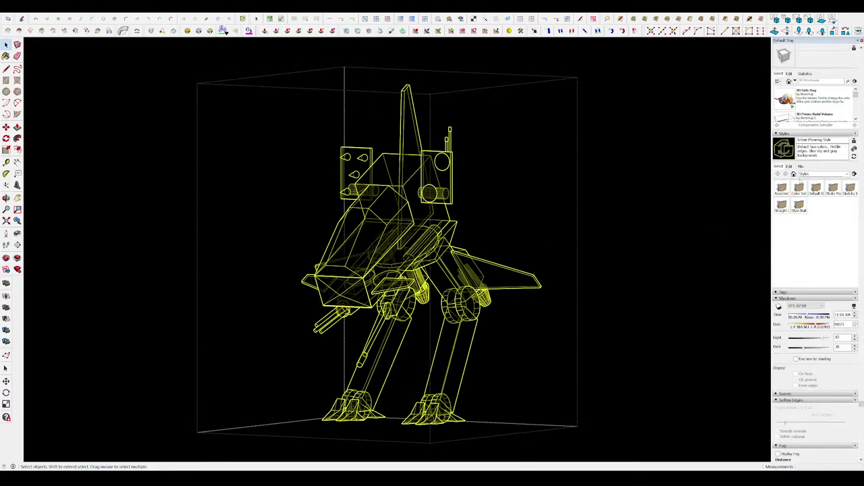
click(819, 196)
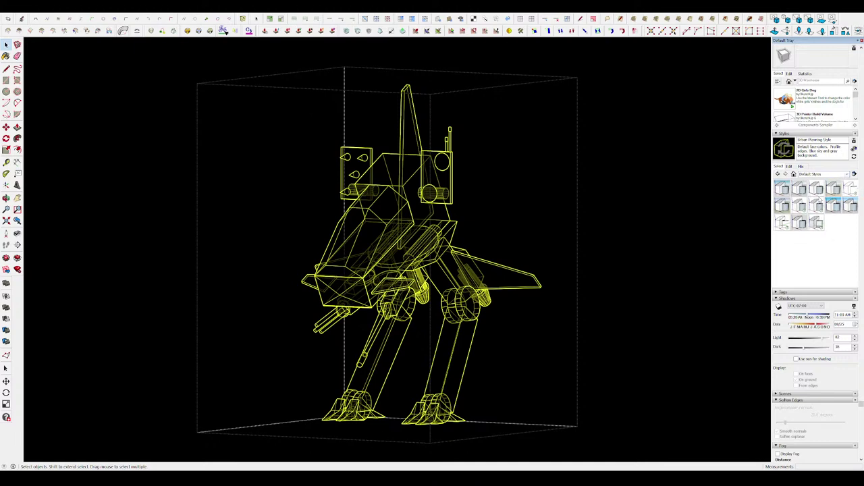
click(836, 206)
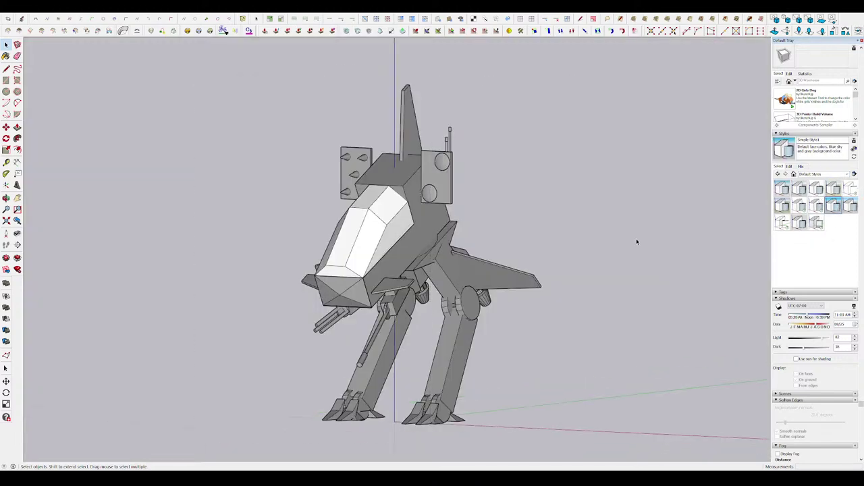
- Orbit from above down to a closer, lower frontal view of the shaded mech
middle_drag(637, 241, 629, 318)
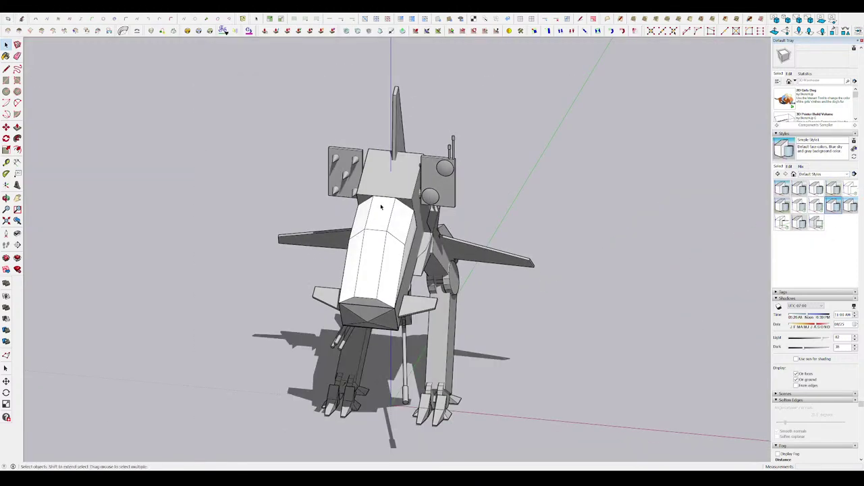
mouse_move(365, 317)
middle_down()
mouse_move(324, 231)
mouse_move(216, 448)
middle_up()
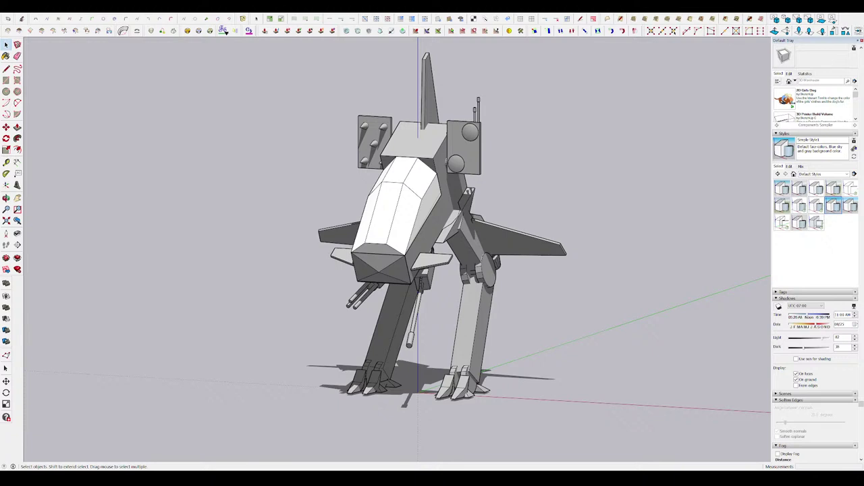
middle_drag(428, 343, 557, 289)
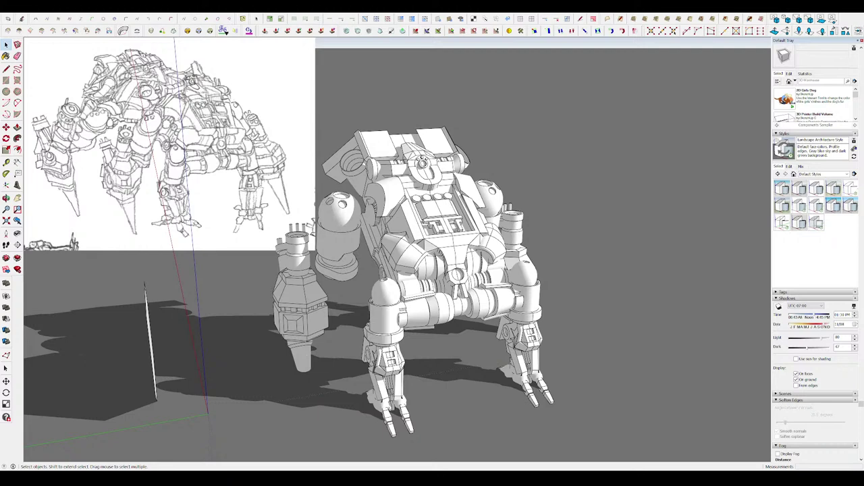
- Page through saved scenes to the isolated view of the two shoulder armor shapes
key(Page_Down)
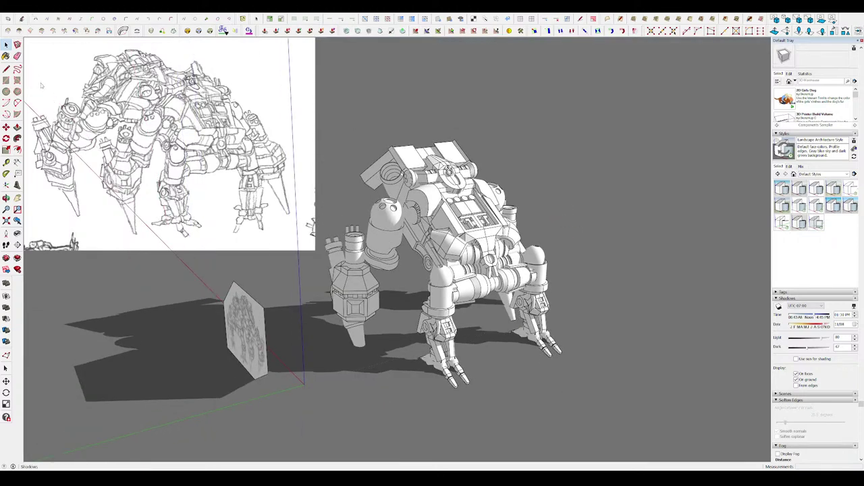
mouse_move(318, 223)
middle_down()
mouse_move(338, 240)
mouse_move(485, 275)
middle_up()
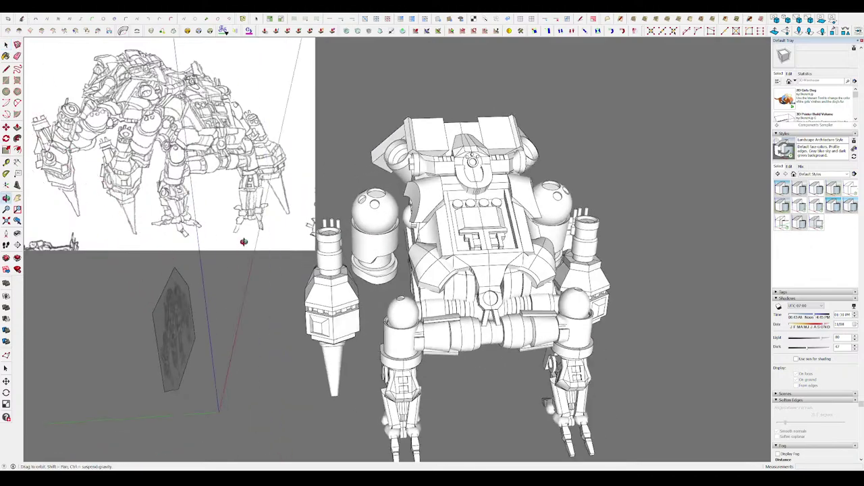
scroll(484, 275, up, 3)
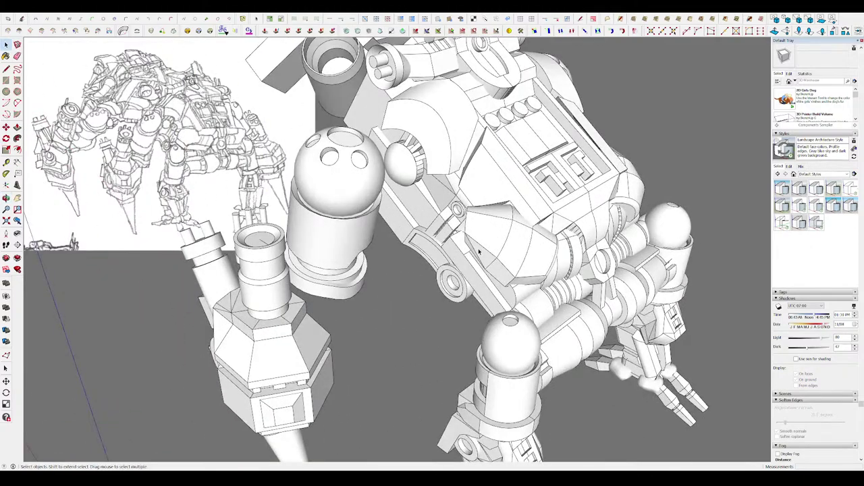
key(Page_Down)
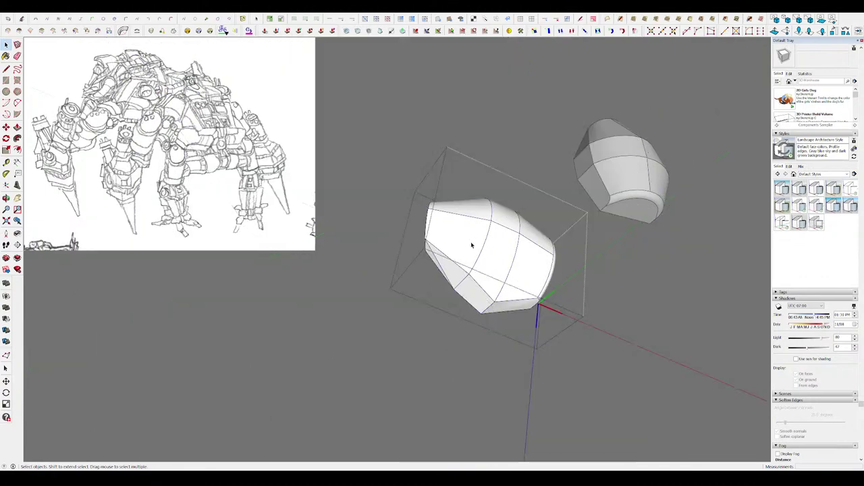
mouse_move(471, 245)
middle_down()
mouse_move(321, 194)
mouse_move(406, 226)
middle_up()
scroll(407, 227, up, 3)
scroll(436, 237, up, 2)
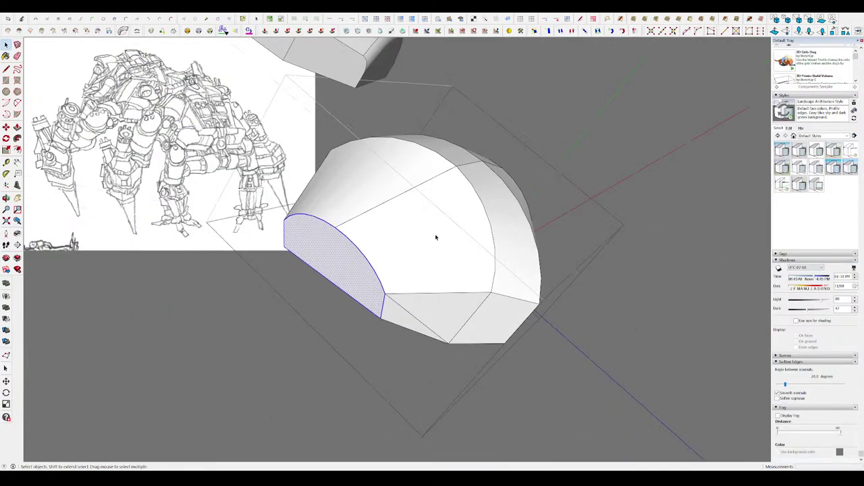
scroll(436, 237, down, 1)
- Scale and move the armor plate's flat face, then orbit over the upper body
key(s)
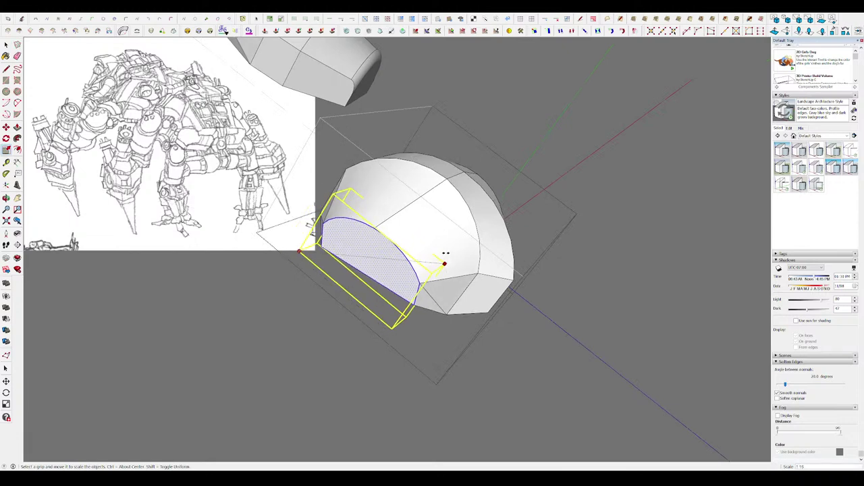
key(m)
mouse_move(427, 267)
middle_down()
mouse_move(418, 253)
mouse_move(426, 150)
mouse_move(473, 236)
mouse_move(485, 288)
middle_up()
key(space)
scroll(472, 236, down, 3)
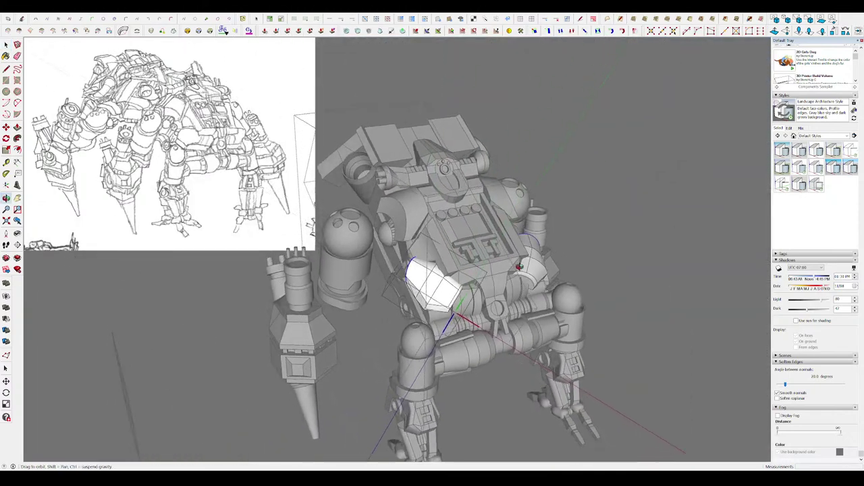
scroll(481, 294, up, 3)
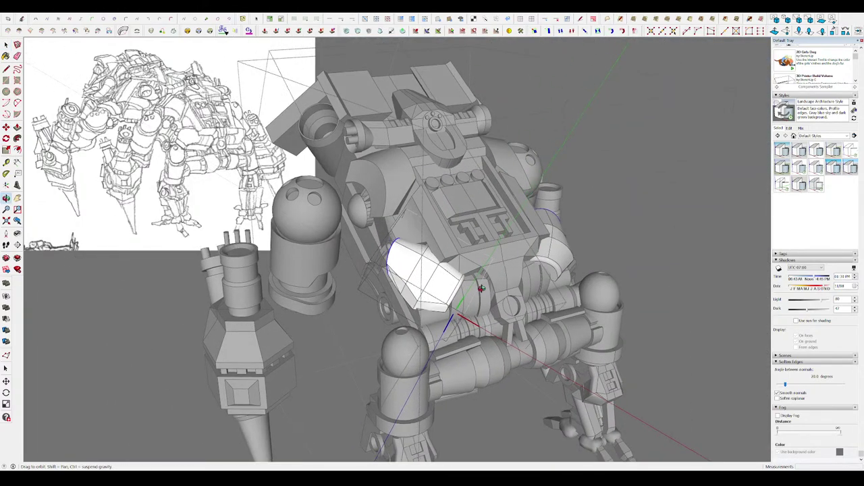
mouse_move(481, 294)
middle_down()
mouse_move(468, 285)
mouse_move(473, 270)
middle_up()
- Scale the armor plate's middle edge loop slightly outward, about 1.05
scroll(473, 270, down, 3)
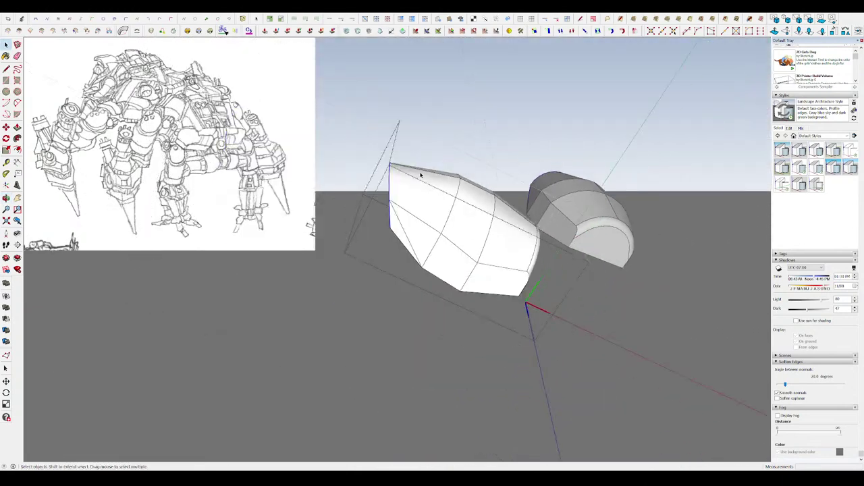
drag(415, 153, 464, 276)
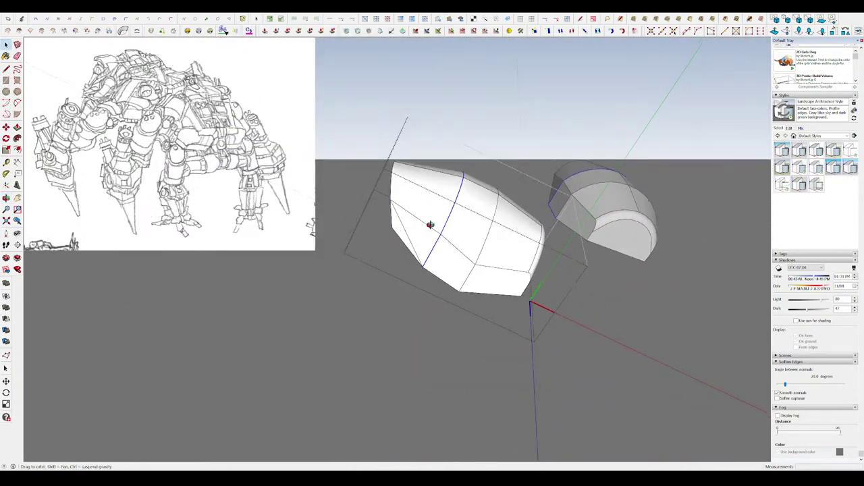
middle_drag(426, 157, 494, 241)
scroll(494, 241, up, 2)
key(s)
drag(413, 265, 405, 271)
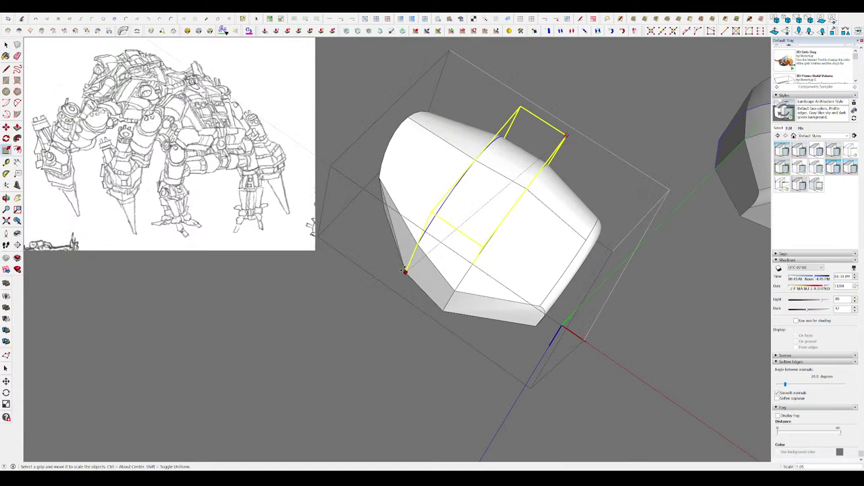
mouse_move(405, 270)
middle_down()
mouse_move(372, 247)
mouse_move(135, 242)
mouse_move(506, 312)
mouse_move(560, 376)
middle_up()
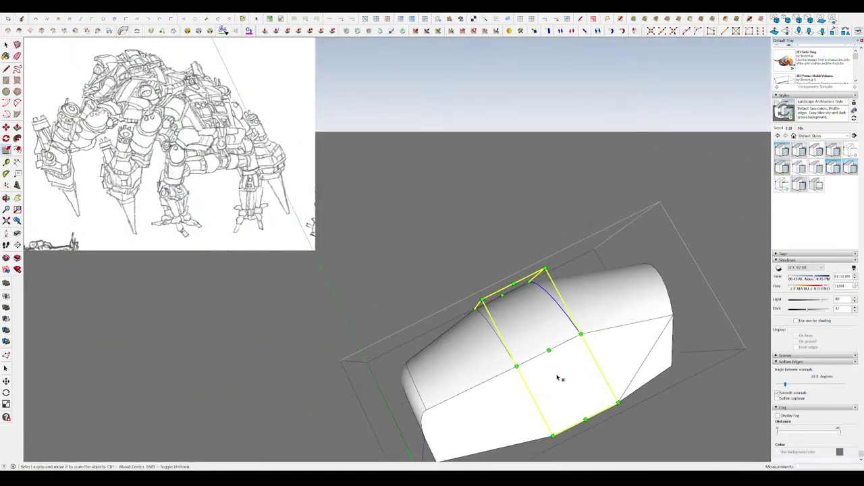
key(space)
- Scale the plate's side edge so its lower end bulges slightly outward
middle_drag(579, 433, 645, 341)
key(s)
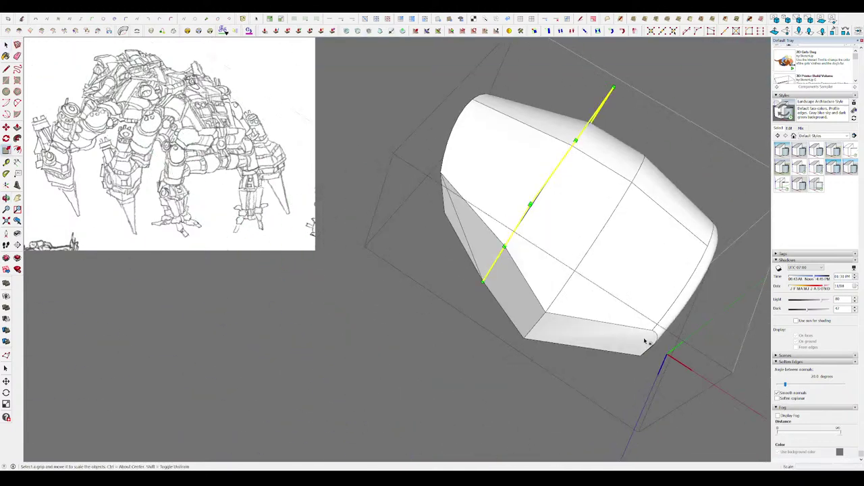
drag(483, 285, 472, 293)
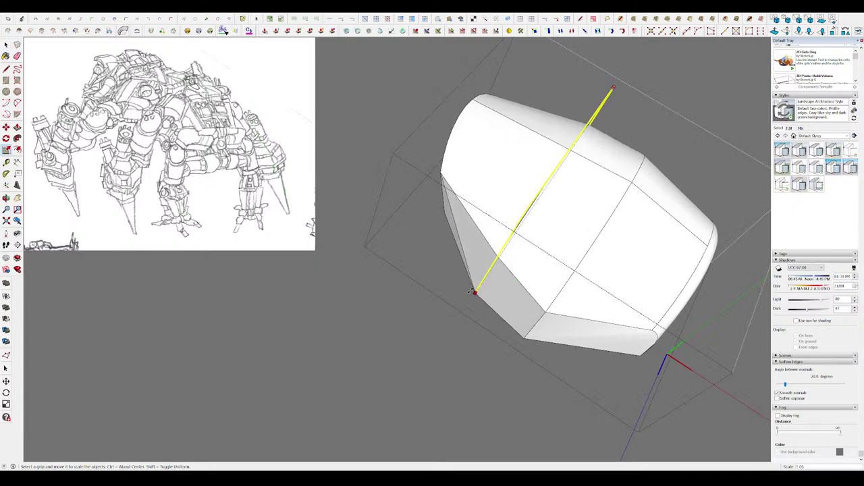
mouse_move(472, 293)
middle_down()
mouse_move(341, 290)
mouse_move(439, 295)
mouse_move(340, 391)
middle_up()
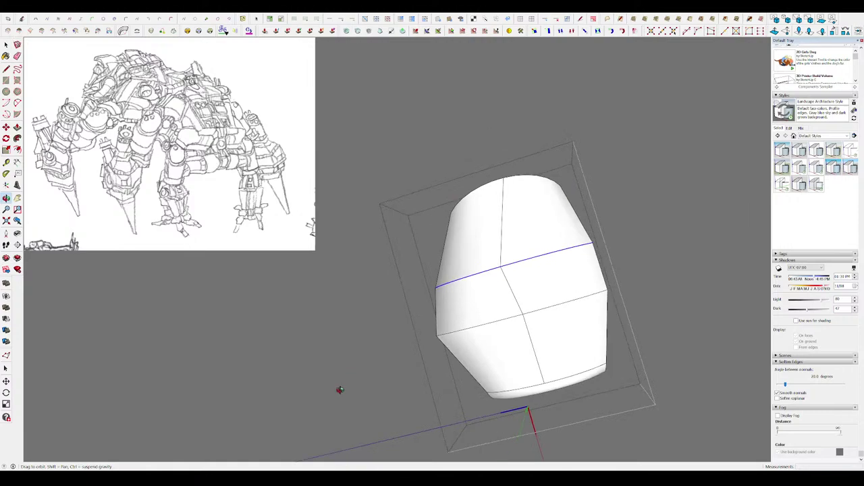
key(space)
- Zoom out and select the cylinder on the torso top for moving
scroll(426, 230, down, 3)
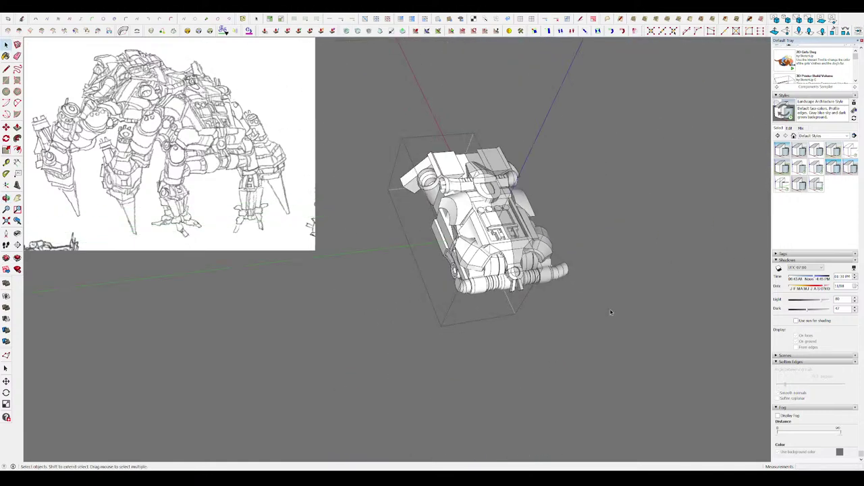
click(427, 209)
mouse_move(427, 210)
middle_down()
mouse_move(412, 186)
mouse_move(445, 245)
mouse_move(548, 312)
mouse_move(452, 215)
middle_up()
scroll(415, 195, up, 5)
key(m)
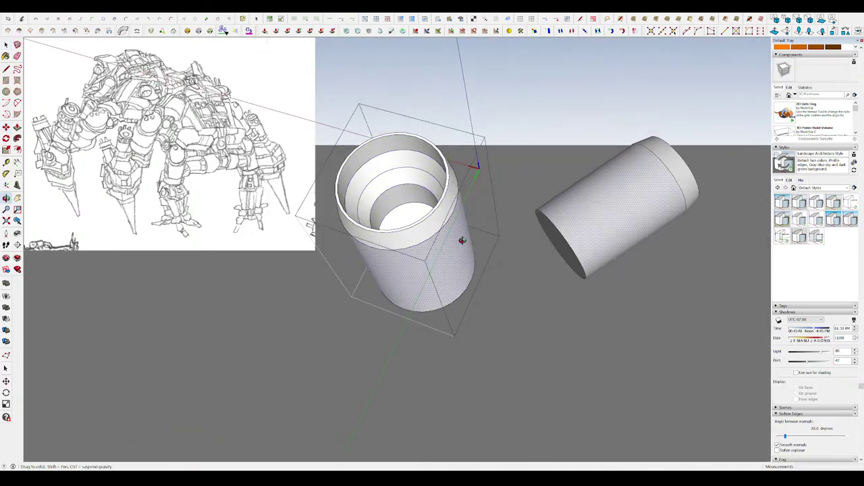
- Orbit around the twin-cylinder part and select it
key(s)
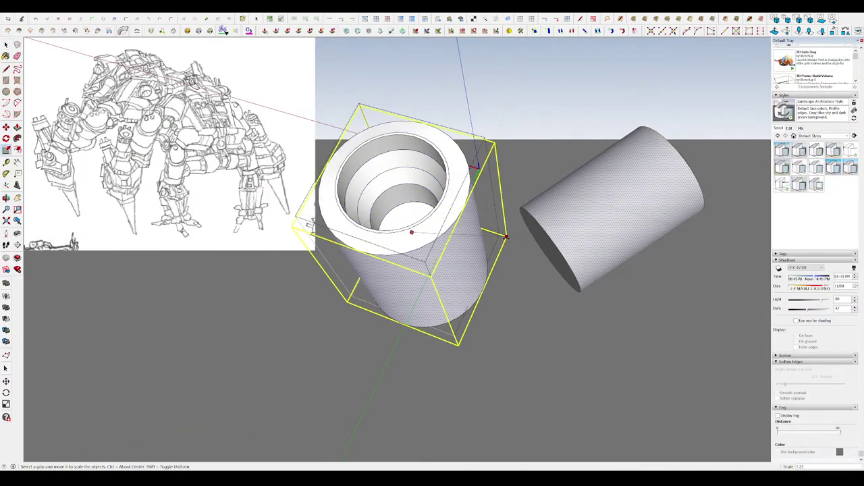
middle_drag(410, 228, 496, 269)
key(space)
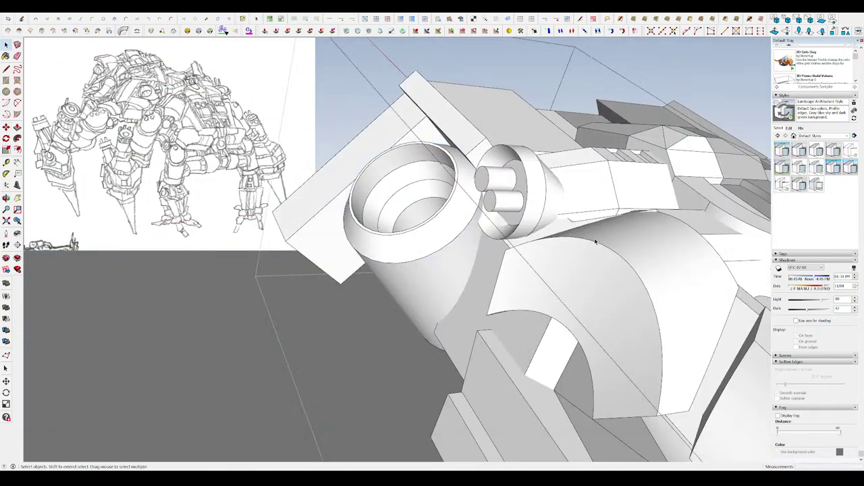
mouse_move(596, 242)
middle_down()
mouse_move(528, 206)
mouse_move(434, 217)
mouse_move(498, 211)
mouse_move(497, 187)
middle_up()
click(419, 211)
- Inside the component, scale the back band face inward to taper it into a cone
double_click(498, 212)
click(500, 184)
key(s)
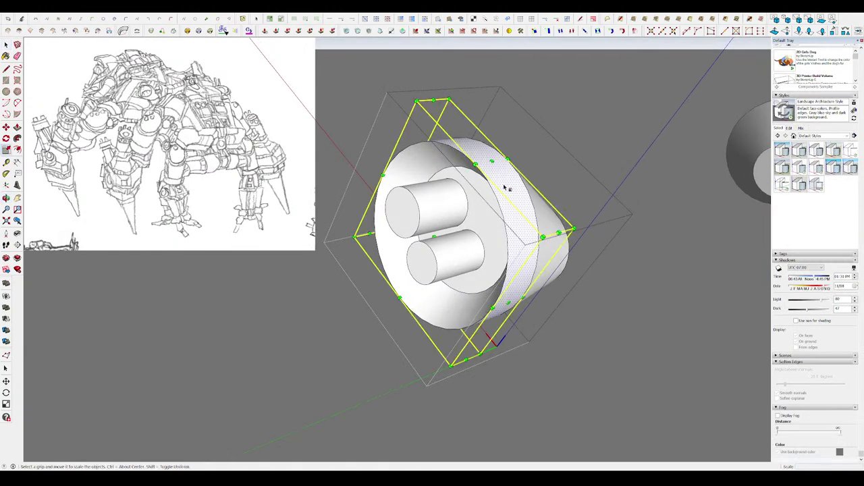
ctrl+drag(449, 99, 448, 110)
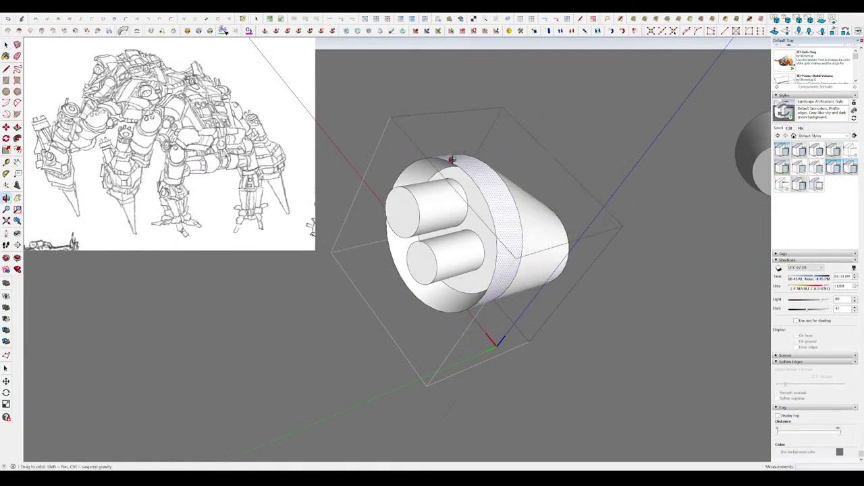
drag(451, 159, 498, 204)
key(s)
key(s)
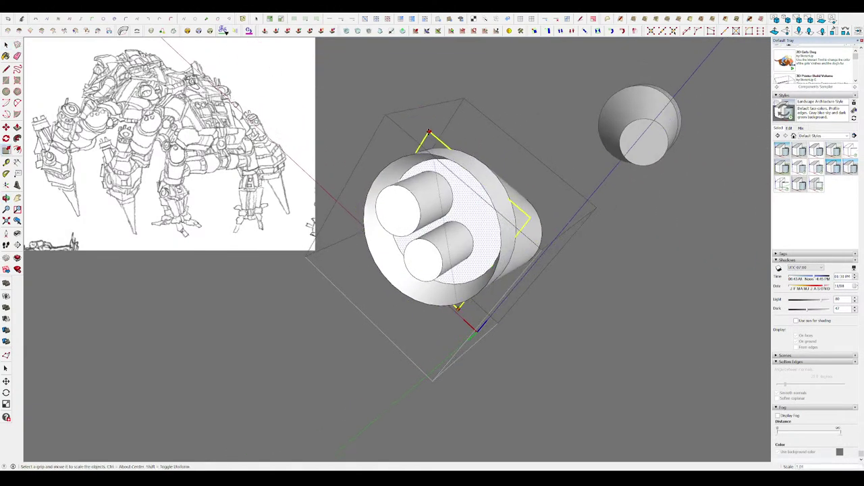
middle_drag(434, 151, 473, 203)
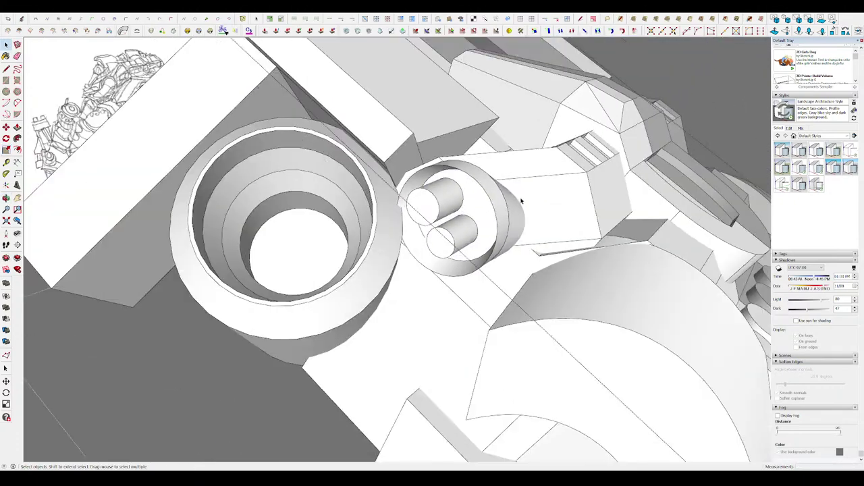
- Orbit out to the whole mech and re-enter the twin-cylinder part
scroll(520, 201, down, 5)
middle_drag(520, 201, 466, 213)
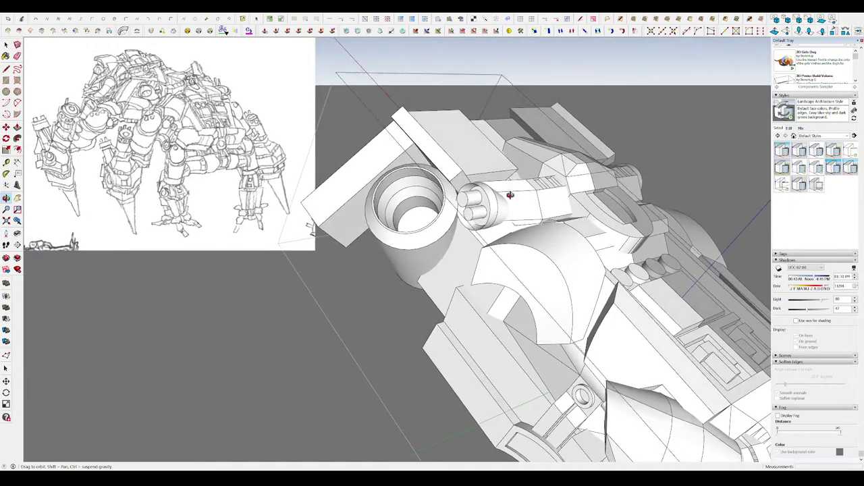
scroll(462, 215, up, 3)
double_click(461, 215)
- Inspect the opened nozzle part, then exit and zoom in on the whole mech
mouse_move(462, 215)
middle_down()
mouse_move(453, 143)
mouse_move(465, 147)
middle_up()
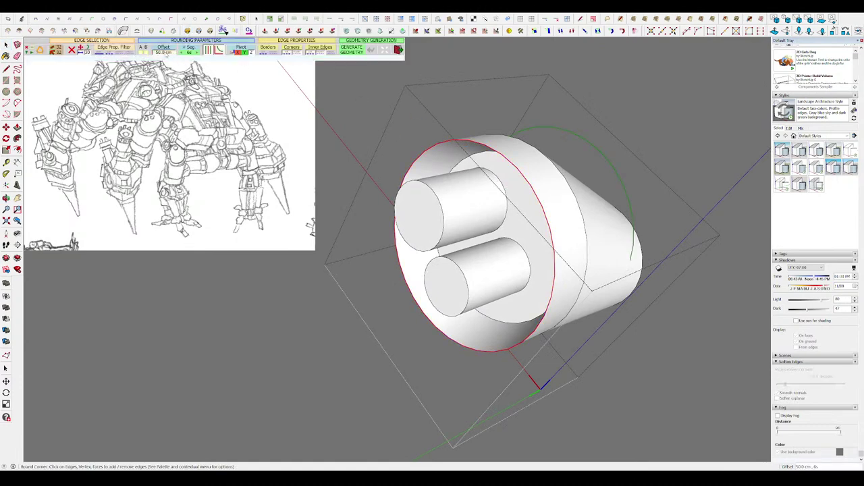
key(Escape)
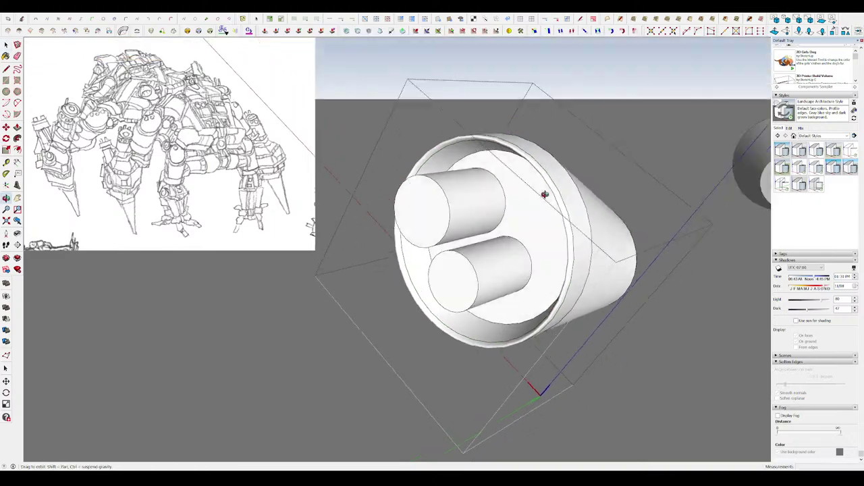
mouse_move(546, 193)
middle_down()
mouse_move(164, 299)
mouse_move(341, 325)
mouse_move(490, 214)
middle_up()
scroll(424, 220, up, 3)
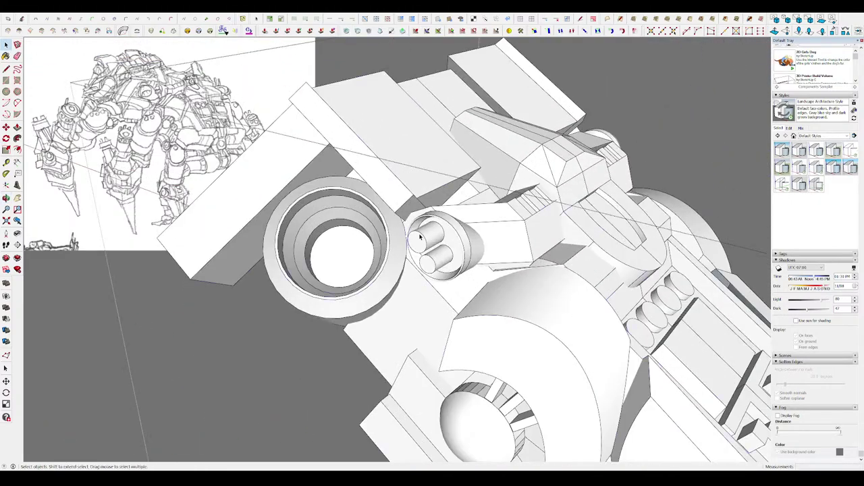
scroll(424, 223, up, 3)
scroll(423, 233, up, 3)
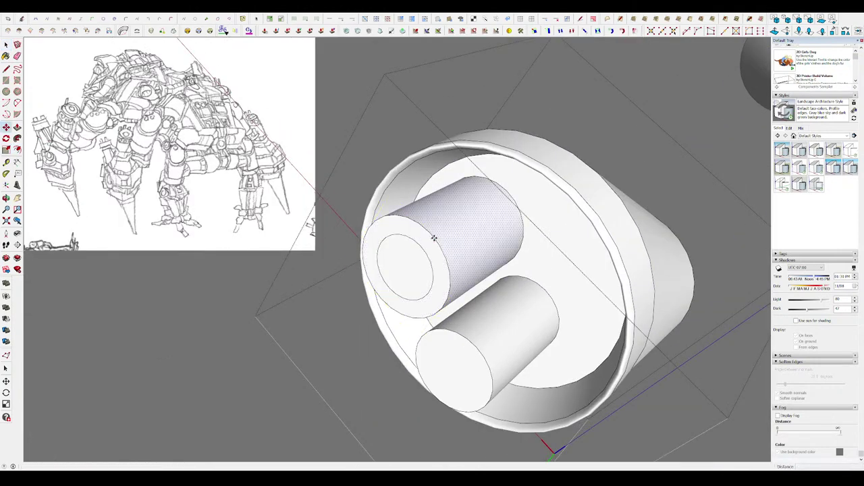
- Rework the upper inner barrel's taper, undoing a change and briefly trying Offset (F)
key(ctrl+z)
scroll(472, 270, down, 3)
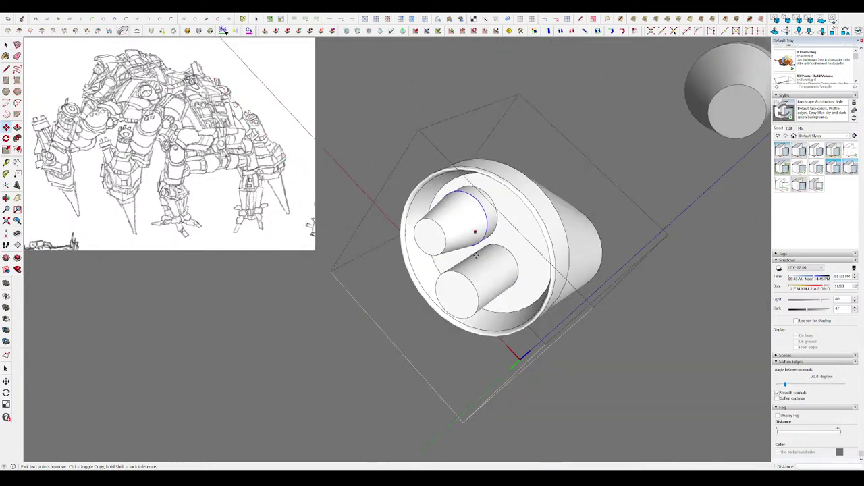
scroll(468, 278, up, 3)
key(f)
key(space)
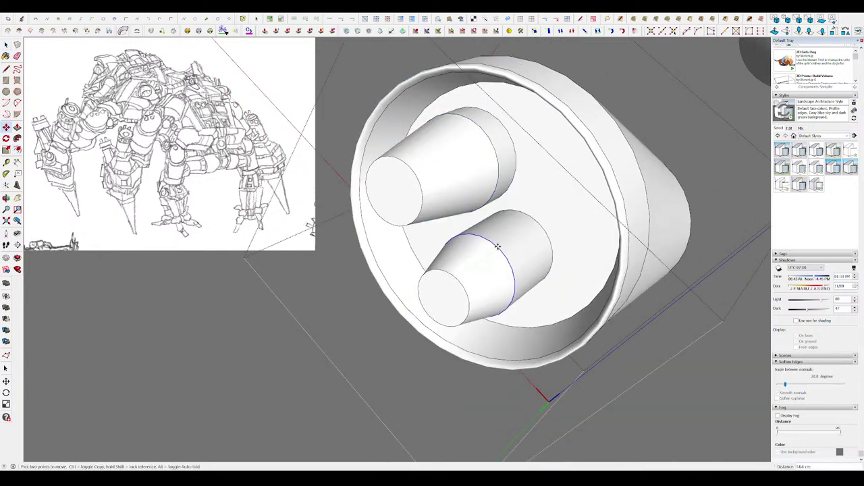
scroll(517, 231, down, 5)
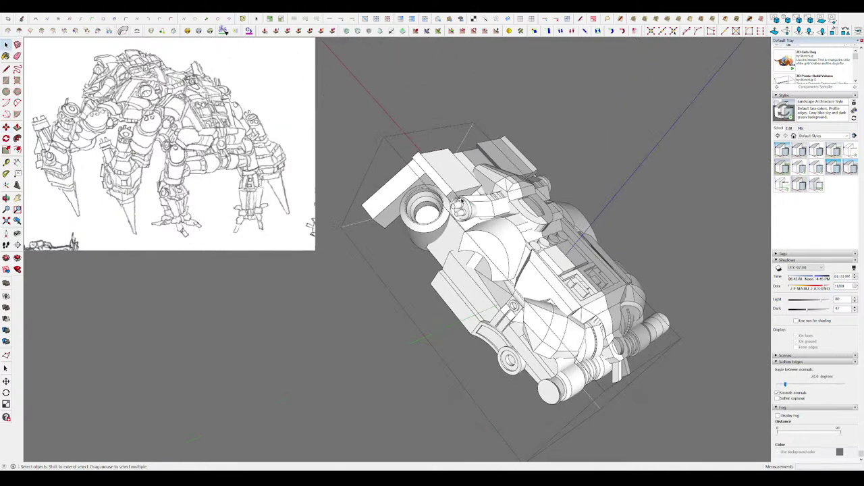
- Orbit around the robot, briefly enter the nozzle part, then exit
mouse_move(556, 241)
middle_down()
mouse_move(331, 264)
mouse_move(232, 262)
mouse_move(510, 153)
middle_up()
scroll(510, 153, down, 2)
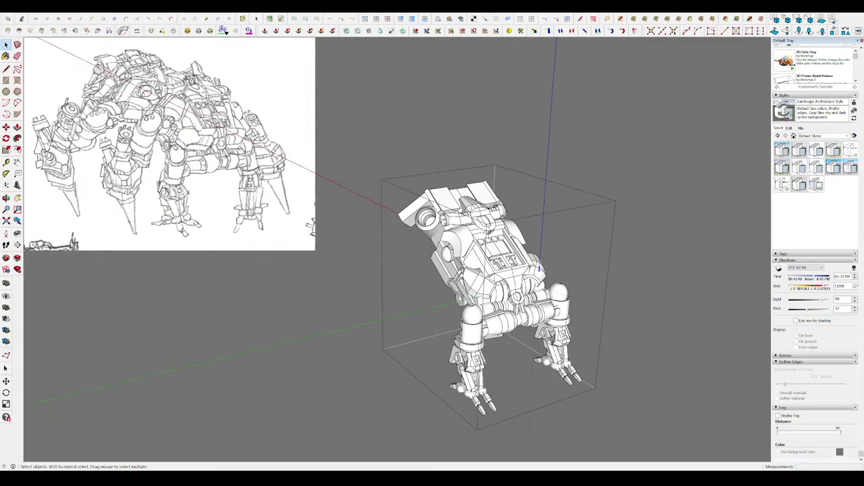
scroll(540, 270, up, 3)
mouse_move(540, 270)
middle_down()
mouse_move(492, 371)
mouse_move(519, 358)
mouse_move(419, 189)
middle_up()
scroll(411, 179, up, 5)
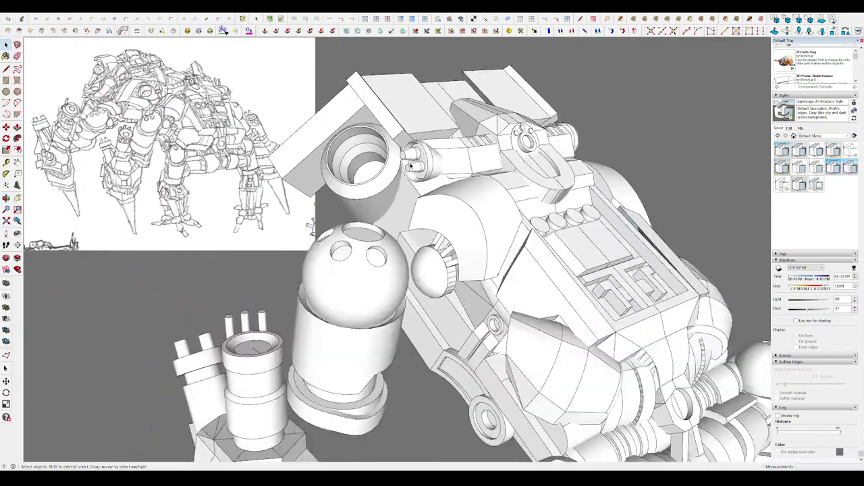
scroll(410, 179, up, 4)
double_click(411, 179)
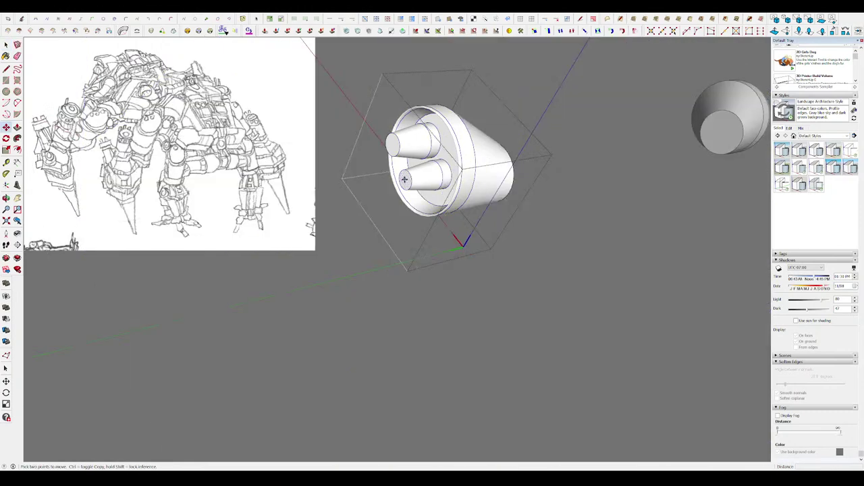
scroll(414, 177, down, 5)
key(Escape)
- Open the shoulder cylinders component and turn the hollow ring toward the view
scroll(415, 177, down, 3)
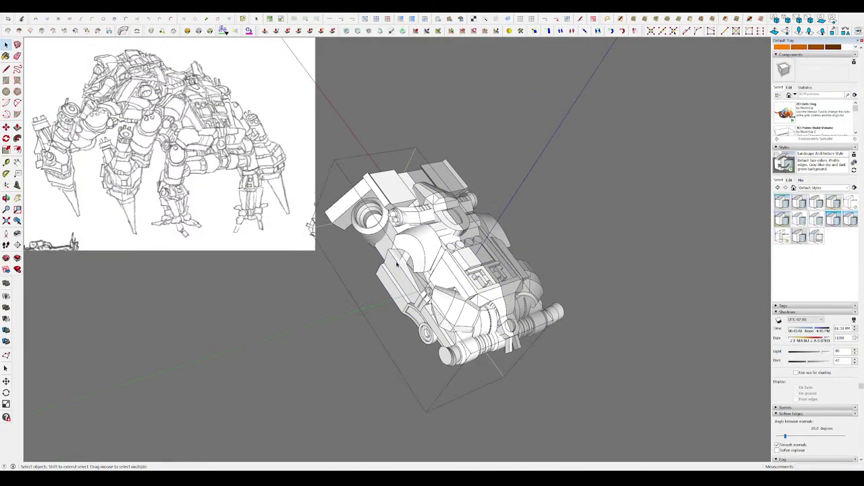
mouse_move(415, 177)
middle_down()
mouse_move(322, 264)
mouse_move(301, 228)
middle_up()
scroll(301, 228, up, 3)
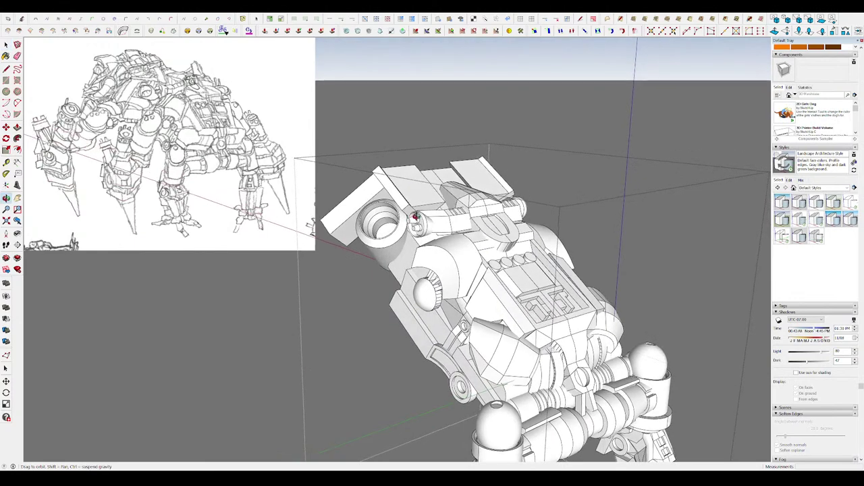
mouse_move(411, 218)
middle_down()
mouse_move(421, 197)
mouse_move(412, 203)
middle_up()
double_click(409, 262)
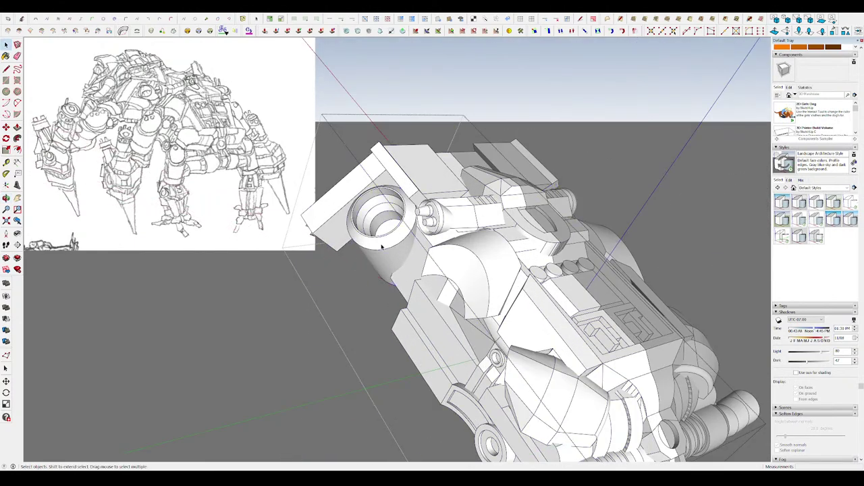
middle_drag(410, 262, 387, 229)
- Push/Pull the cylinder's end face outward to lengthen it
key(p)
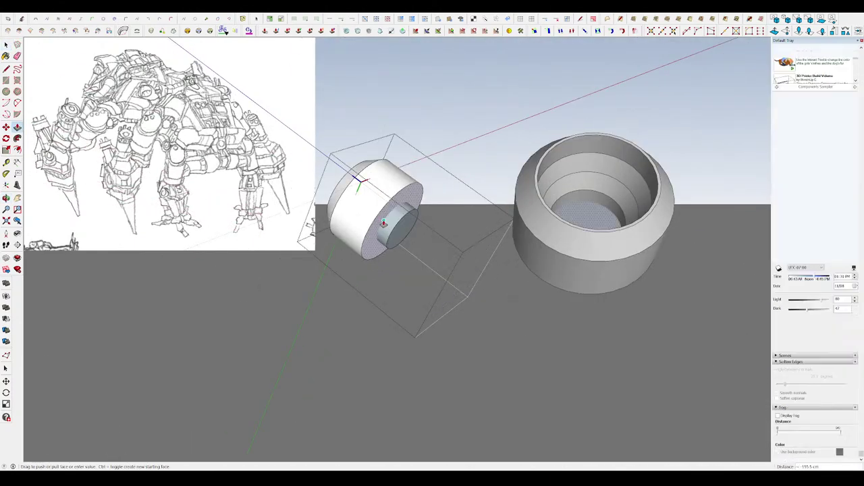
mouse_move(388, 229)
mouse_down()
mouse_move(405, 230)
mouse_move(386, 228)
mouse_up()
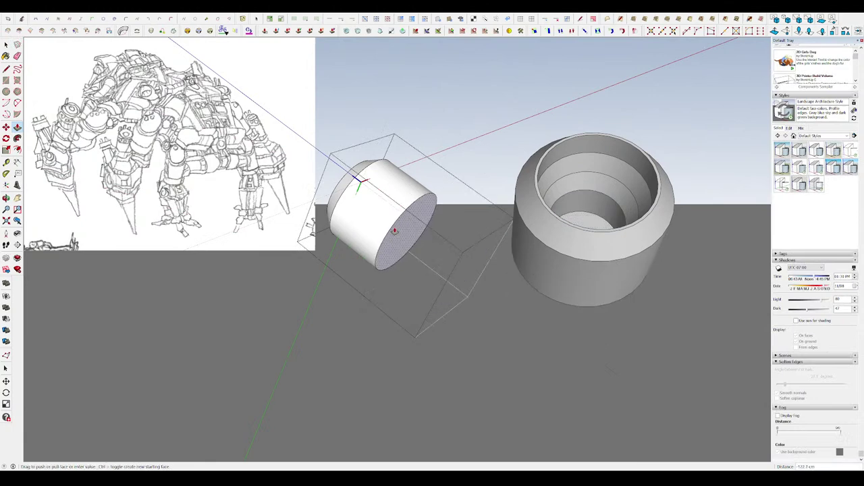
middle_drag(385, 228, 391, 229)
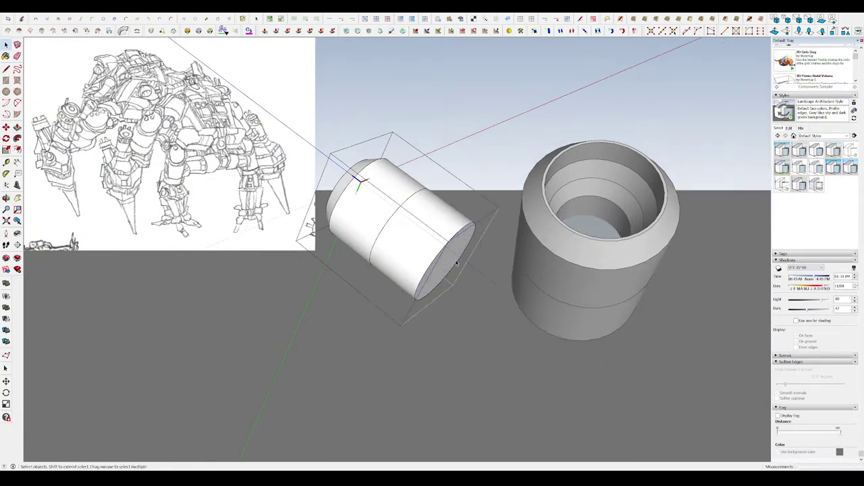
- Orbit and zoom to look into the hollow ring's stepped interior on the mech
mouse_move(447, 262)
middle_down()
mouse_move(483, 247)
mouse_move(428, 270)
mouse_move(424, 256)
mouse_move(474, 240)
mouse_move(409, 215)
middle_up()
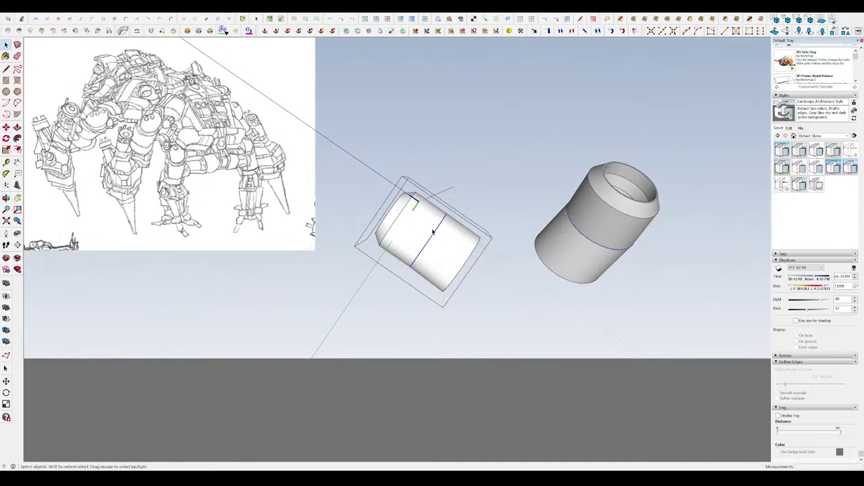
mouse_move(422, 223)
middle_down()
mouse_move(432, 227)
mouse_move(415, 247)
middle_up()
scroll(363, 216, up, 3)
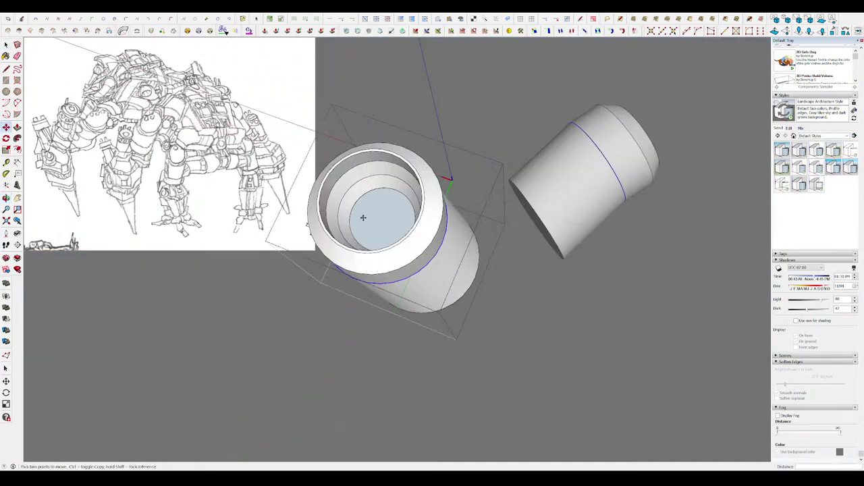
mouse_move(363, 216)
middle_down()
mouse_move(435, 274)
mouse_move(500, 295)
mouse_move(432, 272)
mouse_move(460, 168)
mouse_move(475, 27)
mouse_move(432, 203)
mouse_move(494, 144)
mouse_move(513, 203)
mouse_move(592, 222)
mouse_move(516, 209)
mouse_move(590, 132)
mouse_move(581, 162)
middle_up()
scroll(433, 202, down, 5)
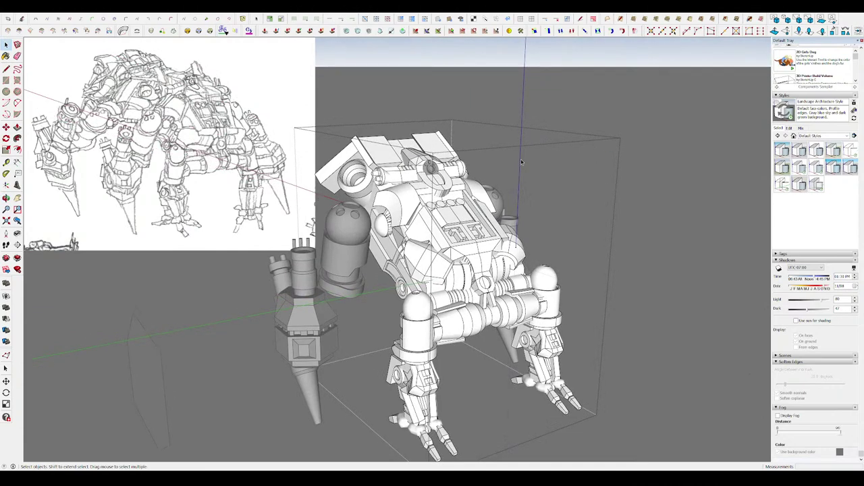
scroll(344, 209, up, 5)
- Zoom into the top socket ring and draw a line across its inner hole
mouse_move(345, 209)
middle_down()
mouse_move(337, 214)
mouse_move(396, 225)
middle_up()
scroll(367, 207, up, 4)
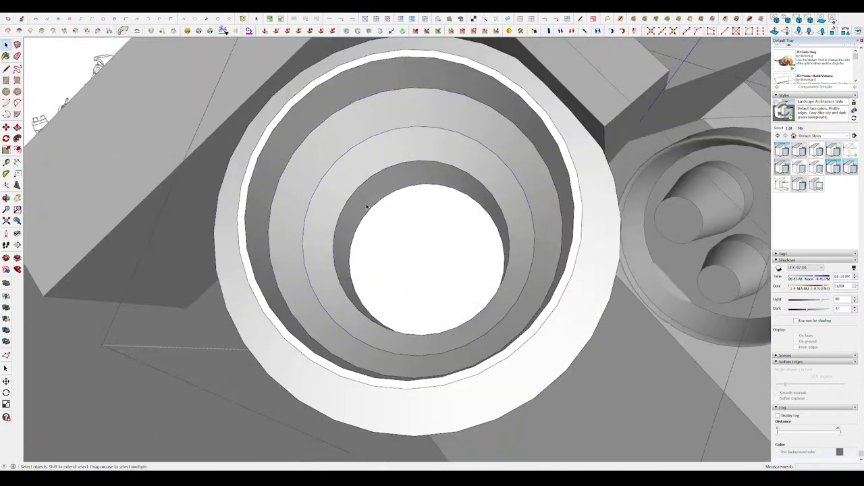
scroll(368, 209, up, 3)
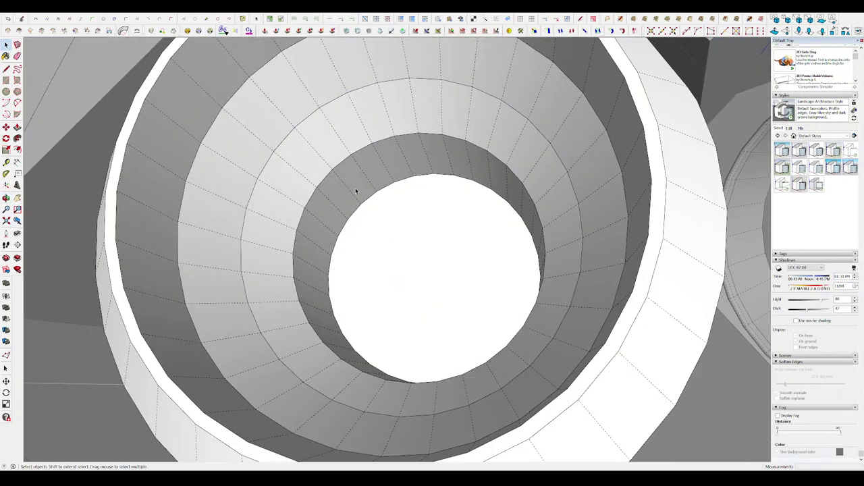
middle_drag(357, 191, 360, 197)
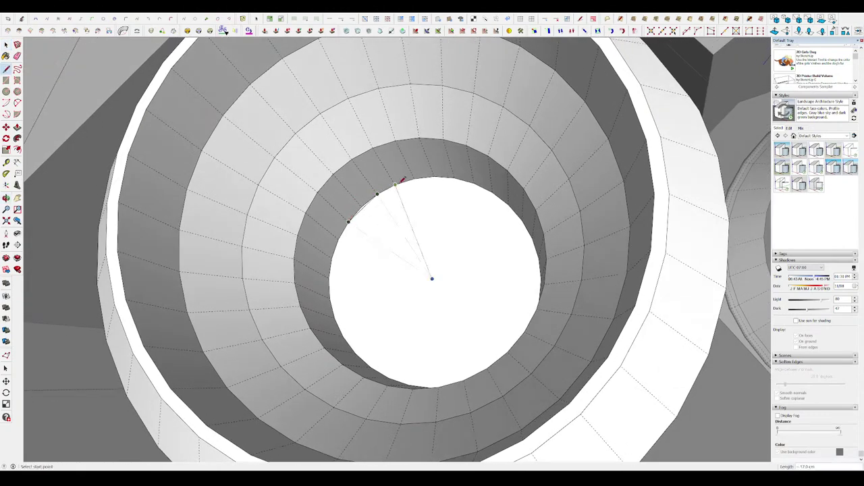
mouse_move(447, 291)
middle_down()
mouse_move(488, 412)
mouse_move(364, 206)
middle_up()
click(492, 405)
- Select inner ring faces and shift two small ring panels by the same distance
key(e)
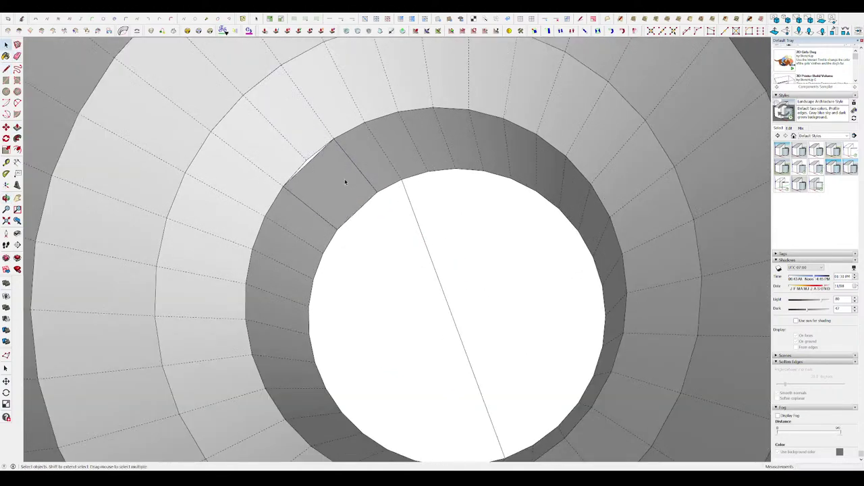
click(345, 182)
key(m)
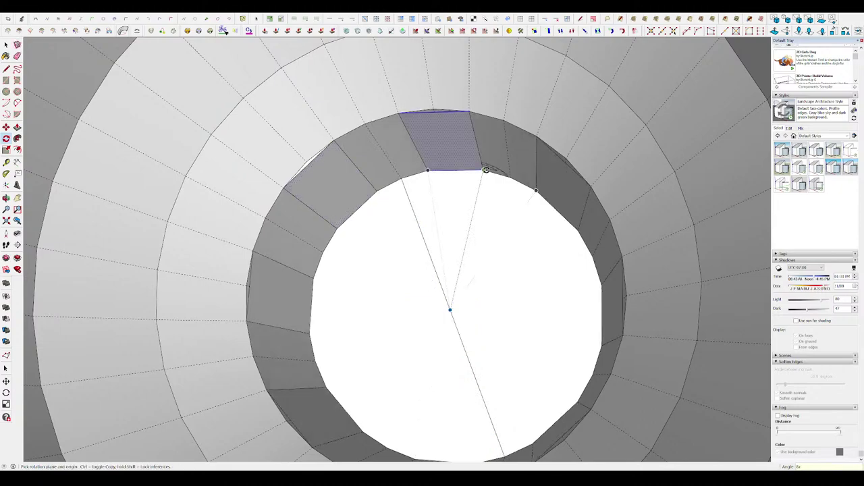
scroll(485, 169, down, 5)
mouse_move(506, 180)
middle_down()
mouse_move(456, 204)
mouse_move(468, 216)
middle_up()
scroll(448, 222, up, 5)
click(405, 209)
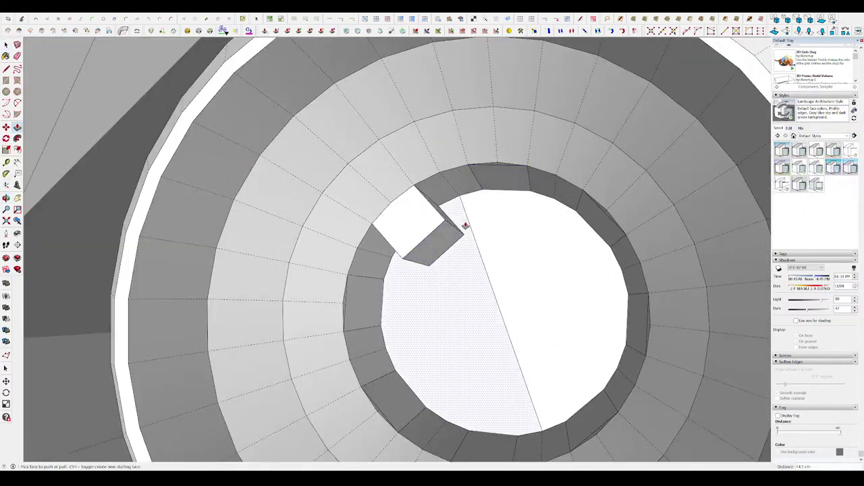
double_click(496, 193)
scroll(492, 216, down, 5)
mouse_move(493, 216)
middle_down()
mouse_move(472, 196)
mouse_move(487, 179)
mouse_move(503, 185)
middle_up()
- Recess an inner ring panel with Push/Pull to leave a small gap, checking other panels
key(h)
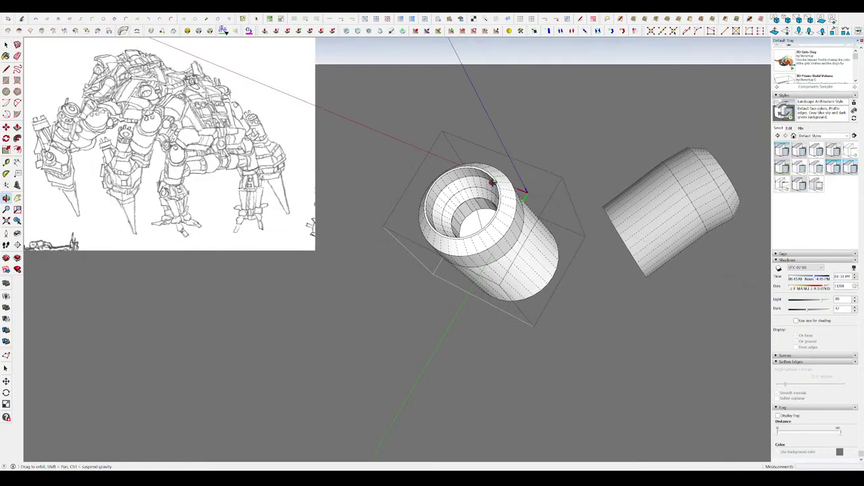
scroll(503, 185, up, 5)
scroll(473, 260, up, 5)
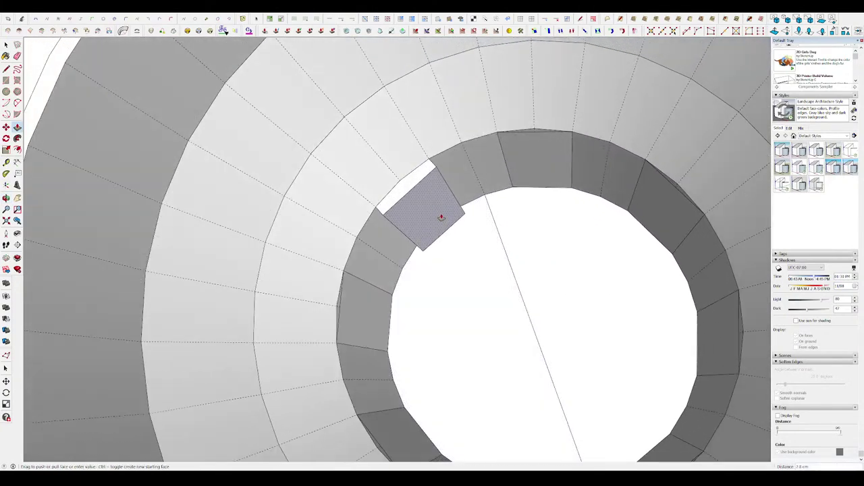
middle_drag(441, 218, 524, 168)
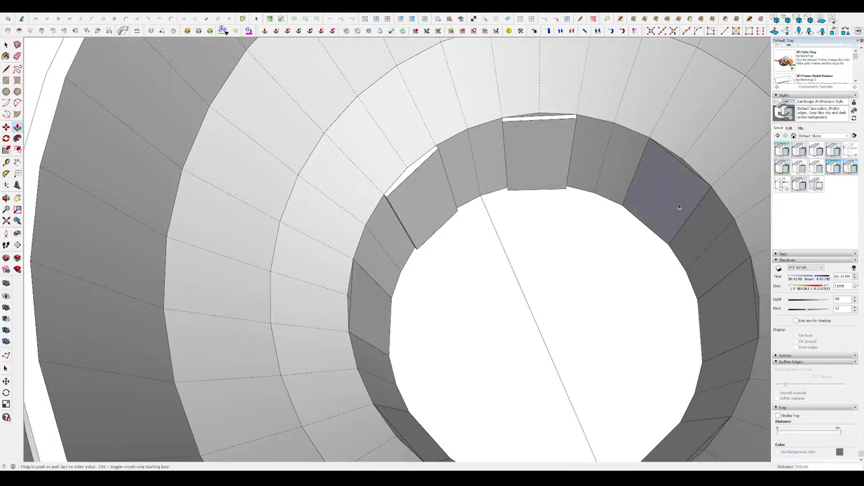
scroll(414, 318, down, 3)
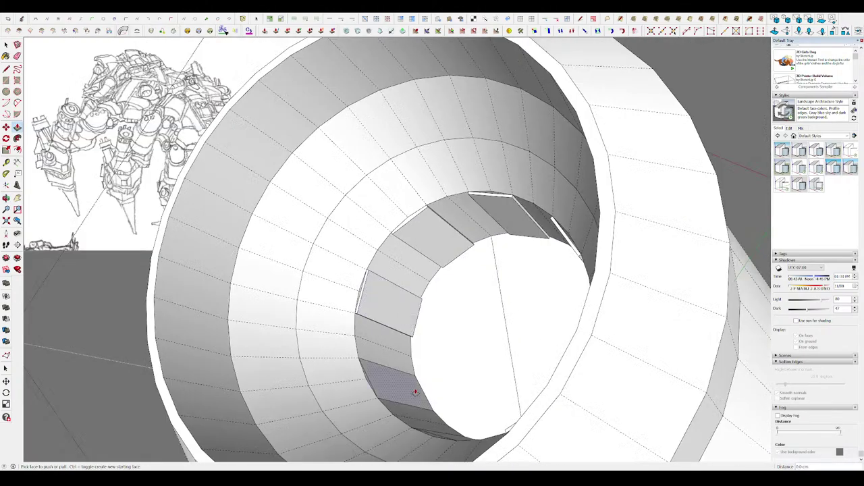
mouse_move(415, 393)
middle_down()
mouse_move(470, 307)
mouse_move(440, 245)
middle_up()
scroll(440, 245, up, 5)
middle_drag(509, 187, 652, 89)
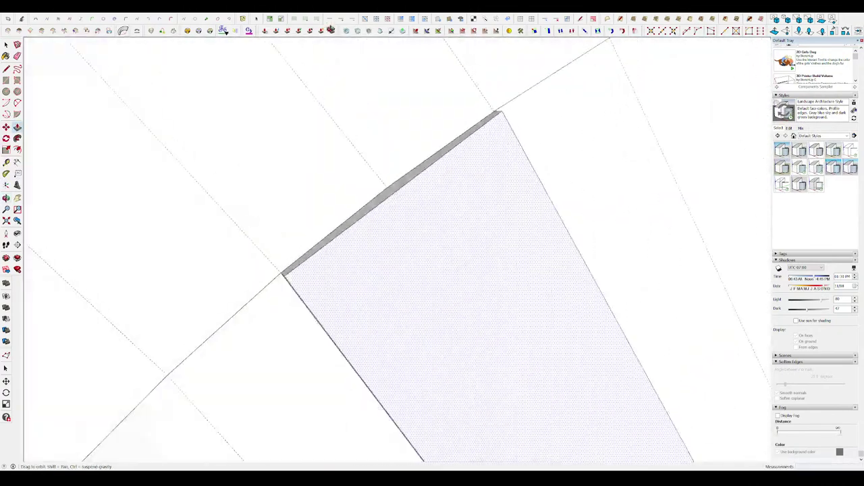
scroll(415, 187, down, 5)
scroll(405, 173, down, 3)
scroll(459, 252, down, 3)
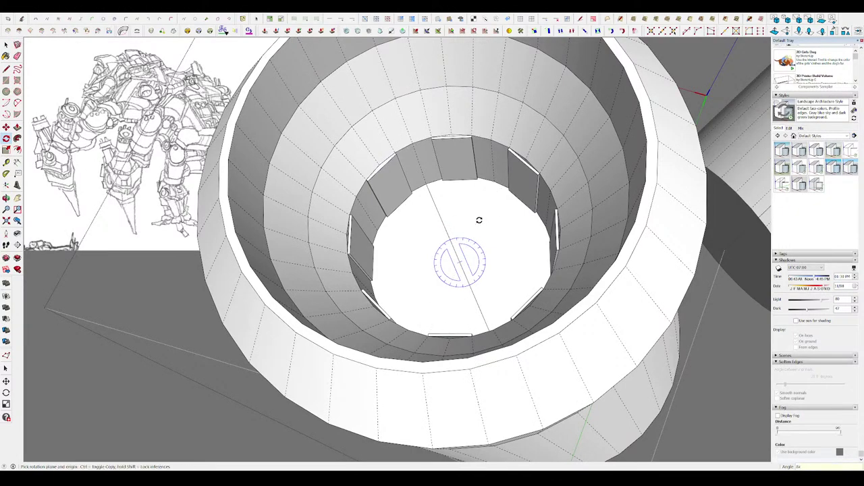
middle_drag(479, 221, 414, 174)
- Erase stray ring edges and orbit back out to the whole walker mech
key(e)
scroll(414, 174, up, 3)
scroll(414, 174, down, 3)
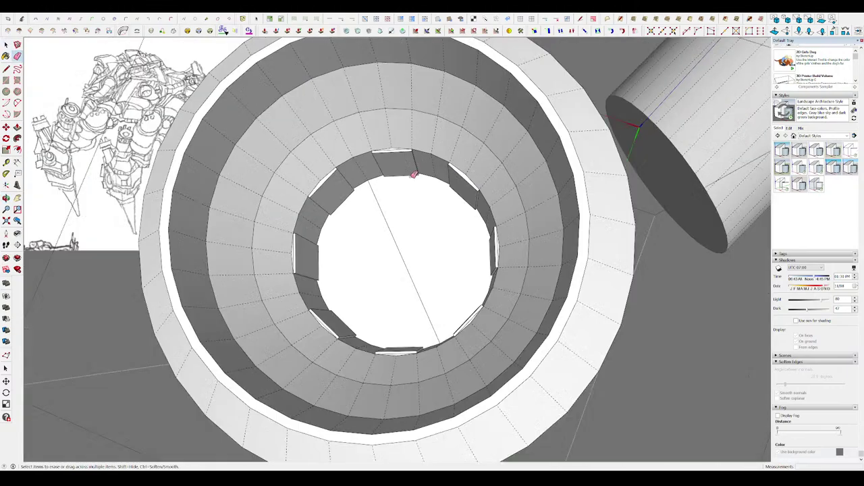
key(space)
scroll(414, 174, down, 10)
scroll(232, 280, up, 5)
mouse_move(232, 250)
middle_down()
mouse_move(376, 196)
mouse_move(348, 241)
mouse_move(479, 223)
mouse_move(475, 195)
mouse_move(423, 214)
mouse_move(505, 218)
middle_up()
scroll(376, 197, down, 3)
scroll(376, 197, down, 4)
scroll(476, 202, up, 5)
scroll(476, 202, down, 2)
scroll(474, 193, up, 2)
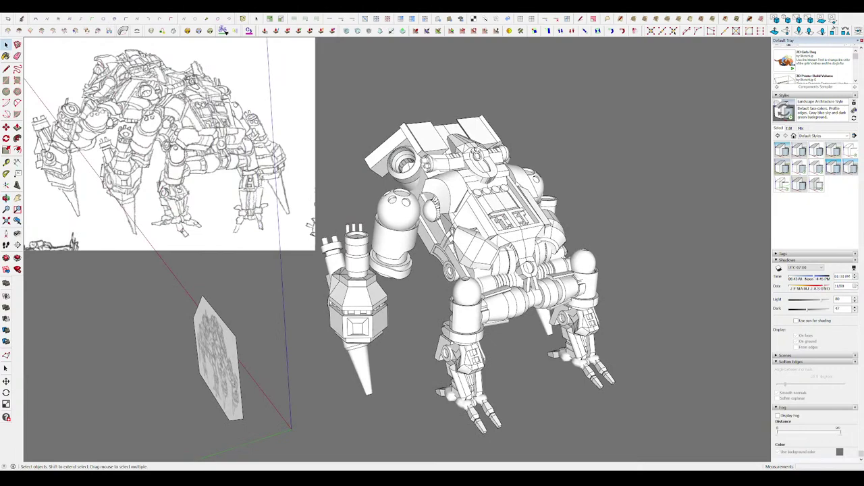
- Orbit over the robot from above down to a lower angle on the torso
scroll(413, 159, up, 2)
scroll(413, 158, up, 2)
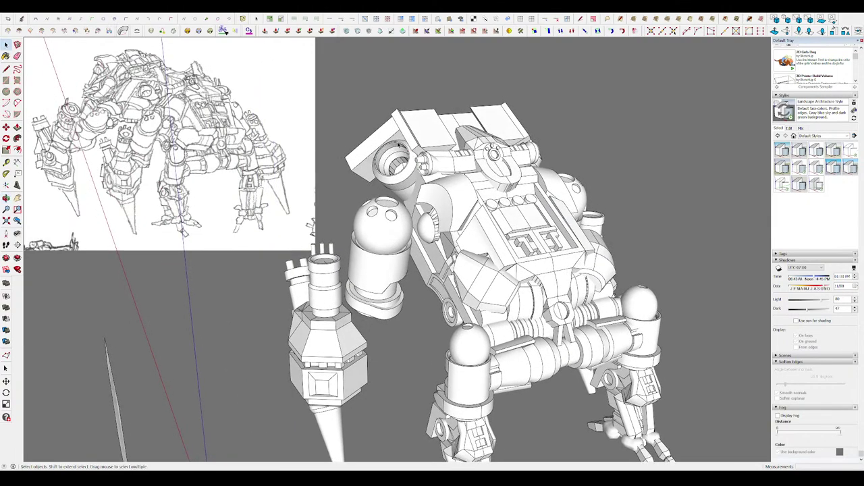
middle_drag(399, 145, 246, 403)
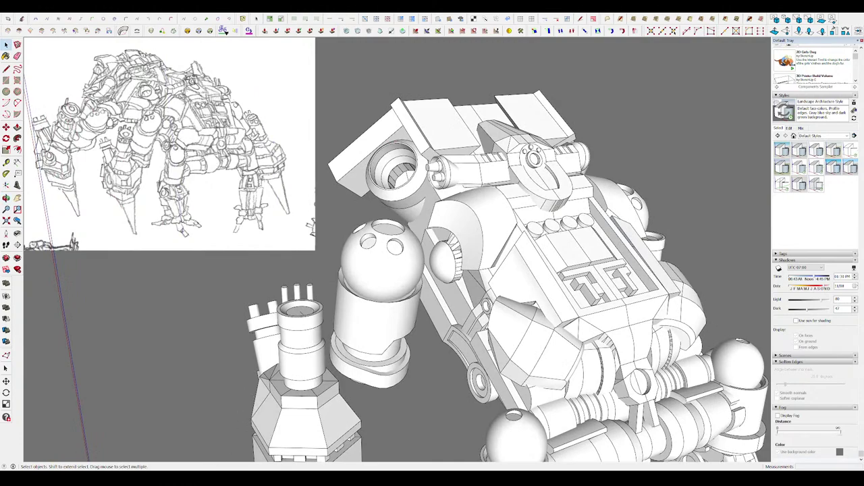
mouse_move(245, 403)
middle_down()
mouse_move(416, 113)
mouse_move(478, 155)
mouse_move(488, 149)
mouse_move(439, 145)
mouse_move(417, 164)
mouse_move(401, 221)
middle_up()
scroll(418, 145, up, 5)
scroll(406, 144, up, 3)
- Select the shoulder armor group and open it for editing
key(space)
click(406, 143)
scroll(406, 148, down, 2)
key(space)
double_click(392, 140)
scroll(405, 158, up, 3)
key(p)
key(l)
- Orbit around the armor blocks and down toward the twin-nozzle engine
middle_drag(365, 135, 409, 179)
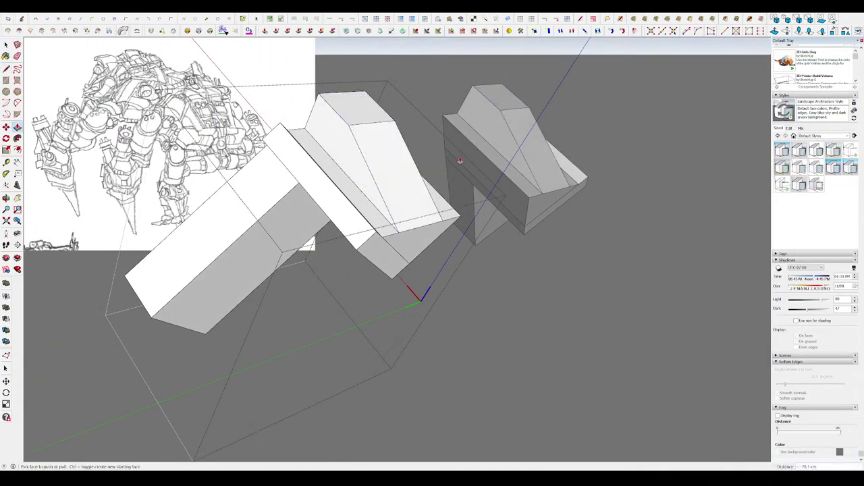
key(p)
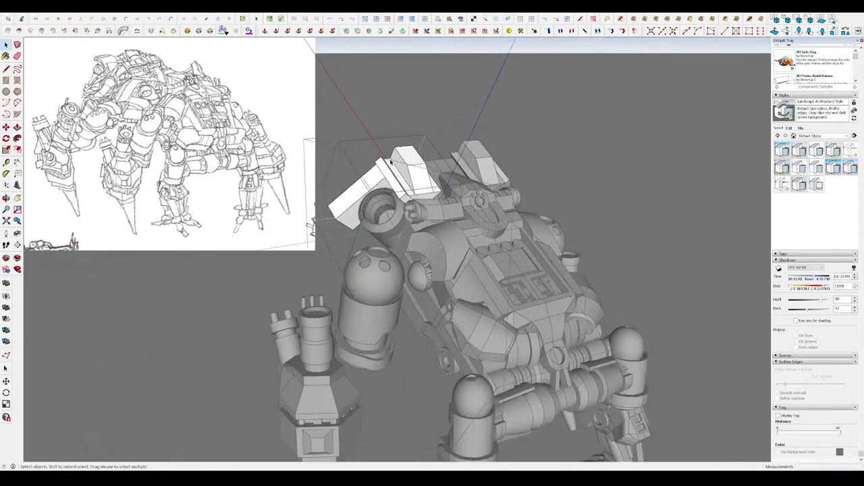
scroll(390, 162, up, 5)
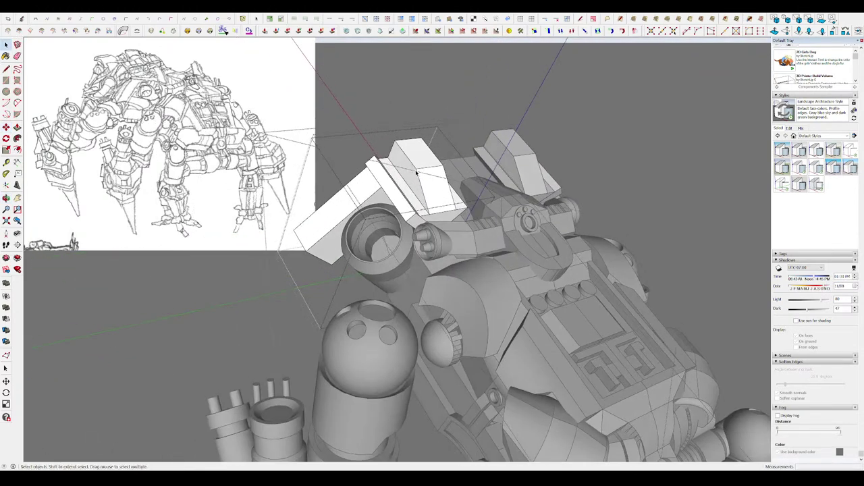
scroll(435, 173, up, 5)
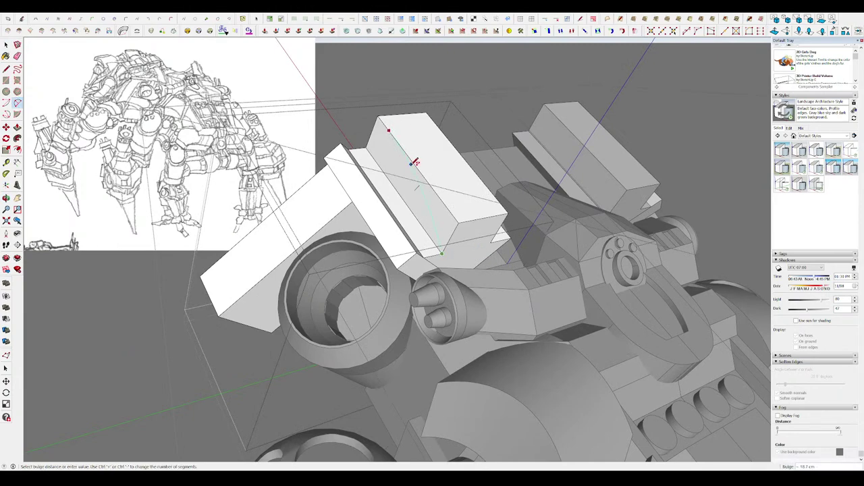
scroll(419, 179, down, 5)
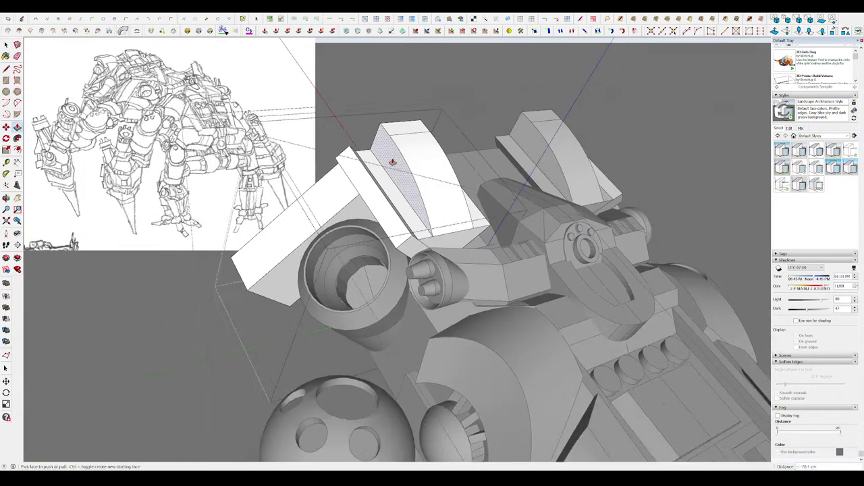
mouse_move(419, 179)
middle_down()
mouse_move(533, 164)
mouse_move(441, 139)
mouse_move(512, 142)
mouse_move(528, 172)
middle_up()
scroll(523, 152, up, 2)
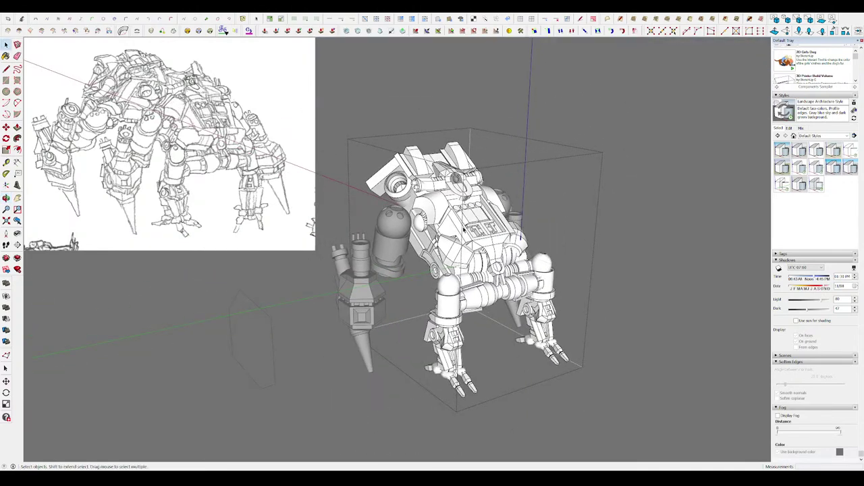
mouse_move(398, 158)
middle_down()
mouse_move(423, 169)
mouse_move(416, 175)
middle_up()
scroll(408, 163, up, 4)
scroll(419, 170, up, 2)
scroll(416, 174, up, 3)
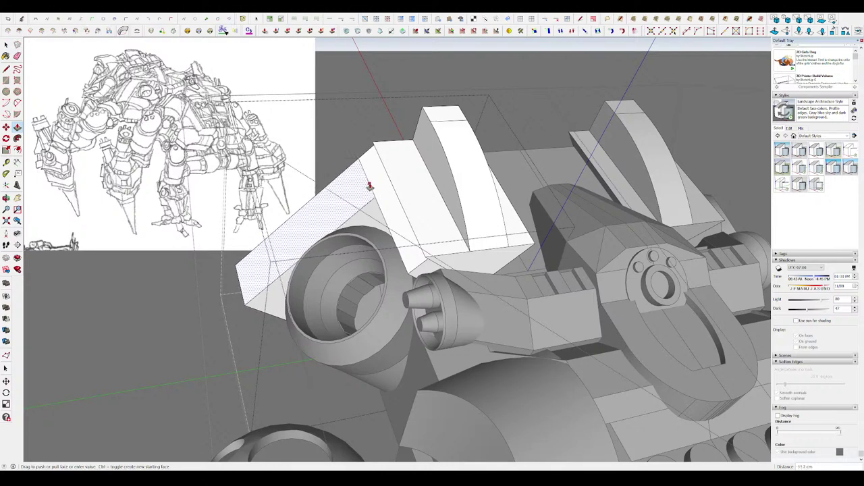
middle_drag(349, 194, 443, 141)
scroll(433, 214, up, 4)
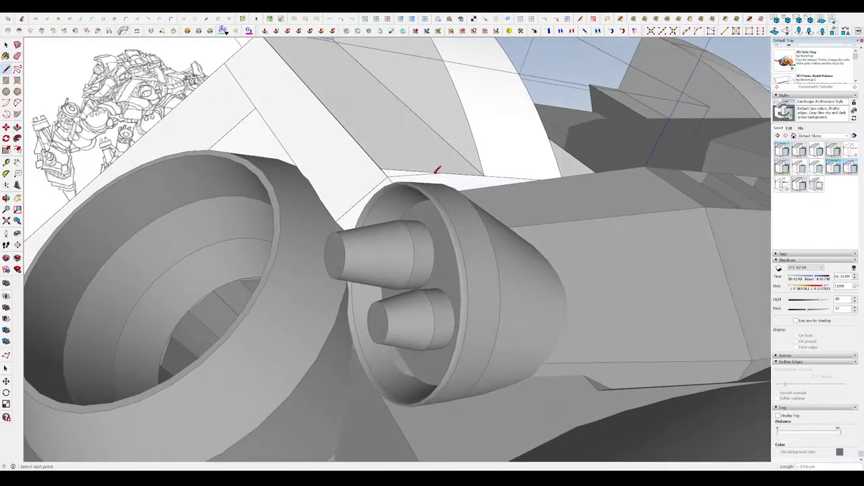
- Push/Pull the arc shape on the top armor block up into a curved fin
key(p)
scroll(396, 177, down, 4)
mouse_move(332, 103)
middle_down()
mouse_move(418, 226)
mouse_move(652, 212)
mouse_move(449, 147)
mouse_move(443, 137)
mouse_move(362, 201)
mouse_move(456, 197)
mouse_move(556, 116)
mouse_move(430, 186)
middle_up()
key(space)
scroll(435, 150, up, 5)
key(p)
key(space)
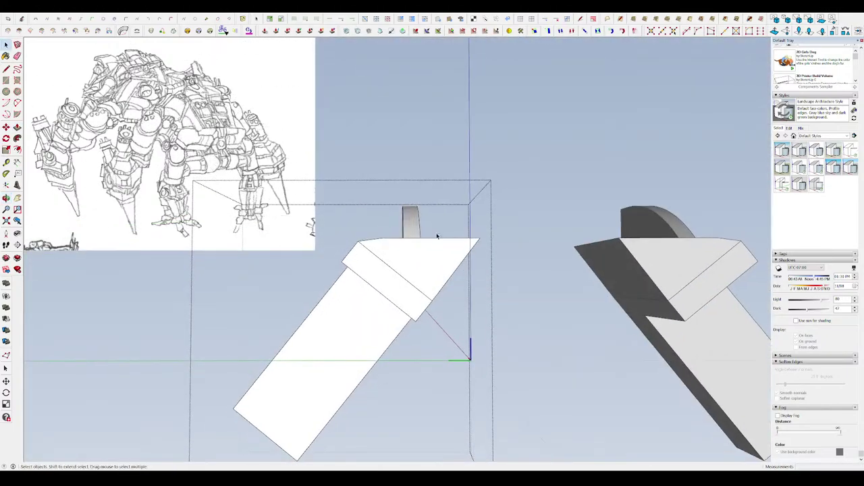
- Select the arc fin and erase the blocks surrounding the blade
double_click(409, 221)
middle_drag(409, 221, 495, 269)
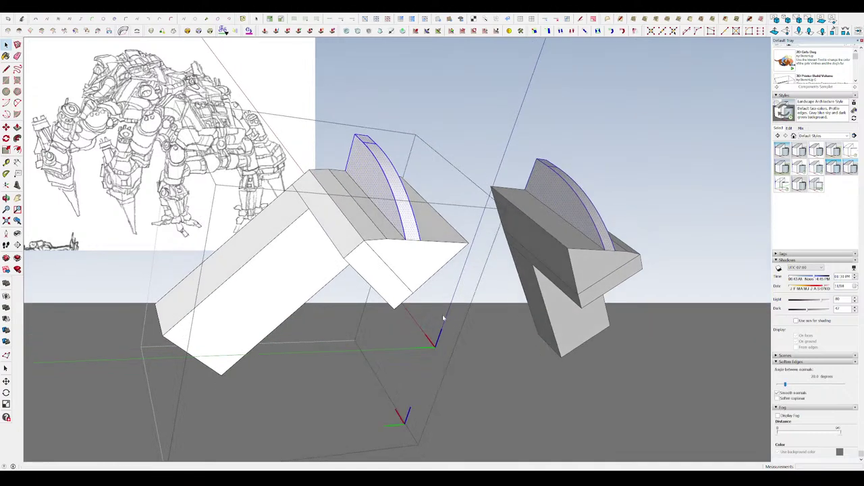
mouse_move(442, 315)
middle_down()
mouse_move(613, 285)
mouse_move(264, 222)
middle_up()
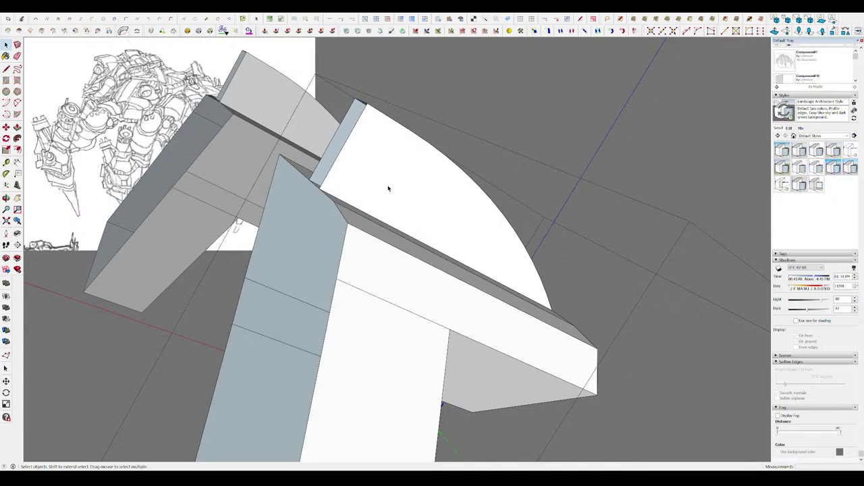
key(e)
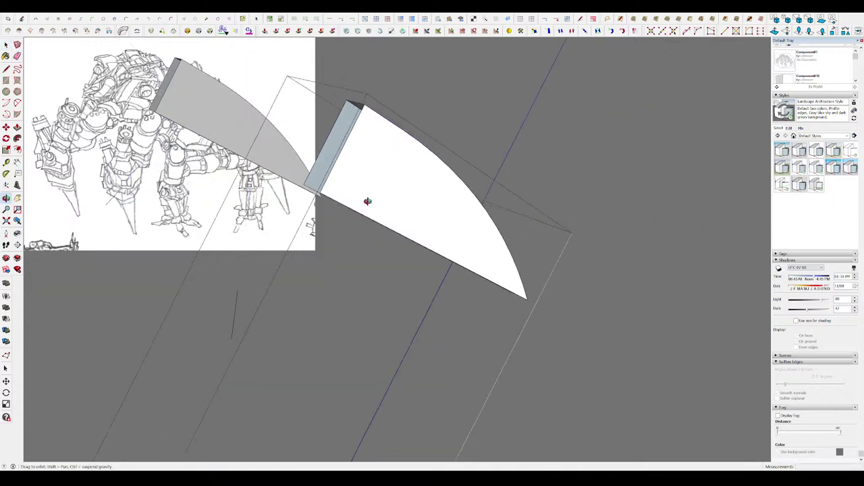
key(l)
mouse_move(233, 311)
middle_down()
mouse_move(378, 140)
mouse_move(354, 207)
mouse_move(368, 226)
mouse_move(405, 199)
mouse_move(387, 196)
middle_up()
- Thicken the fin blade together with its mirrored copy
key(space)
scroll(389, 195, down, 2)
key(p)
key(m)
drag(387, 194, 397, 192)
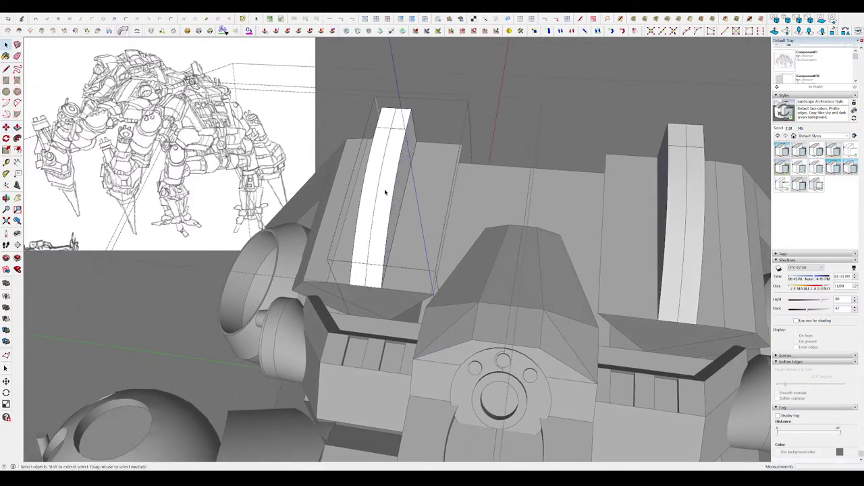
middle_drag(385, 192, 445, 202)
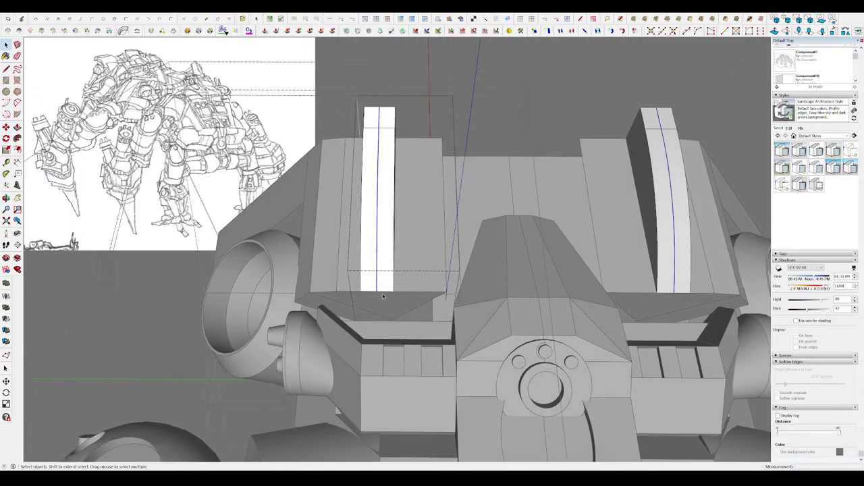
middle_drag(383, 296, 399, 227)
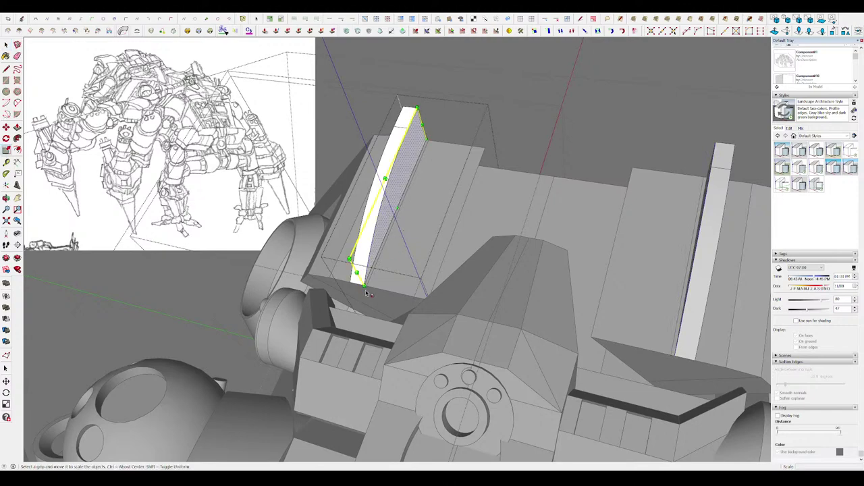
key(space)
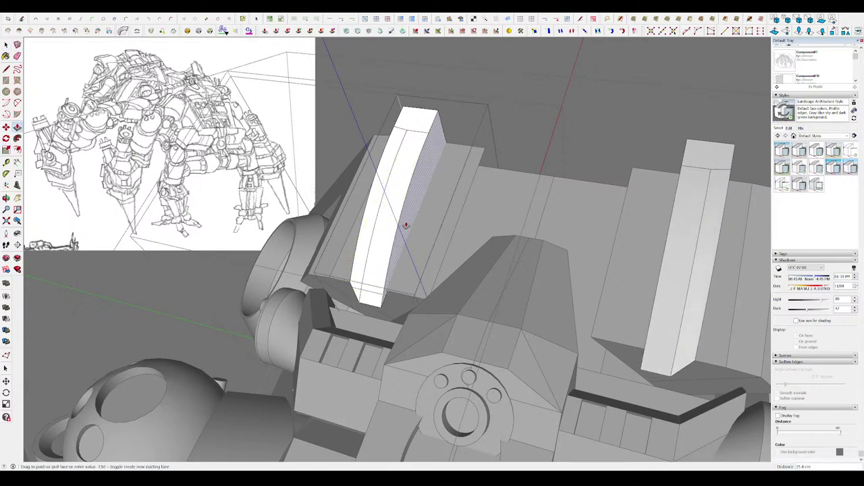
- Tidy blade edges with the Line tool and check its curved top from several angles
mouse_move(408, 218)
middle_down()
mouse_move(484, 226)
mouse_move(432, 135)
middle_up()
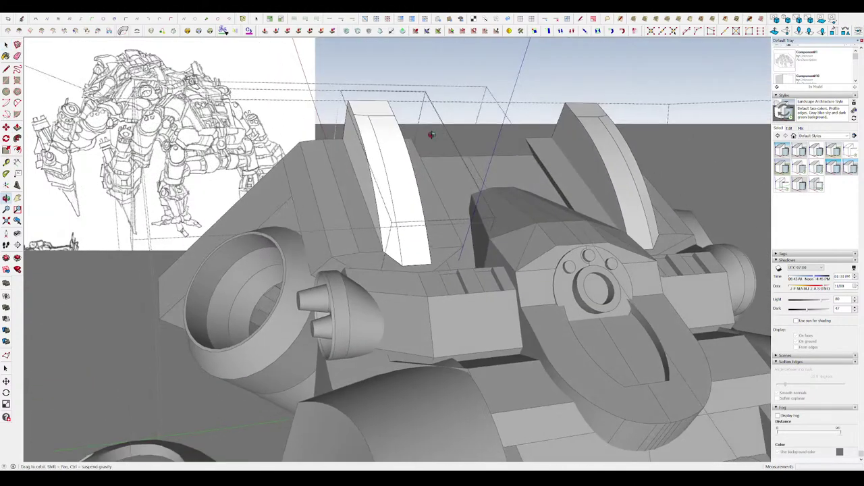
mouse_move(457, 193)
middle_down()
mouse_move(500, 156)
mouse_move(560, 193)
mouse_move(413, 188)
middle_up()
scroll(414, 188, up, 5)
key(l)
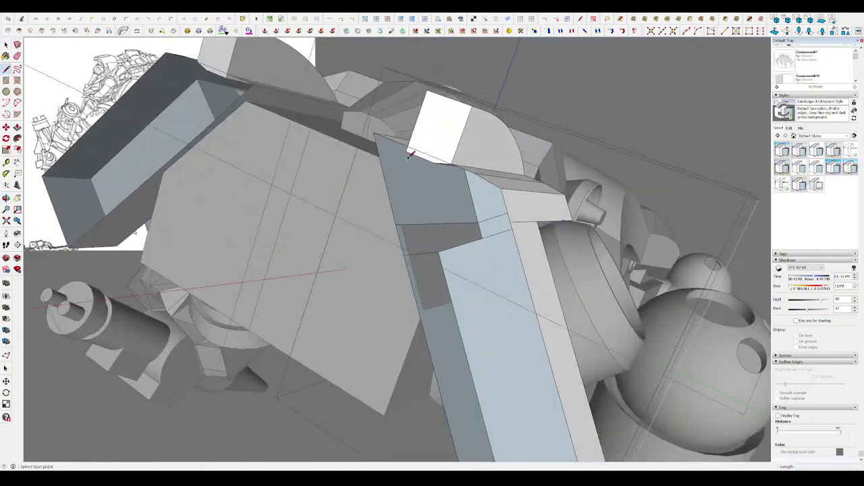
scroll(436, 177, down, 1)
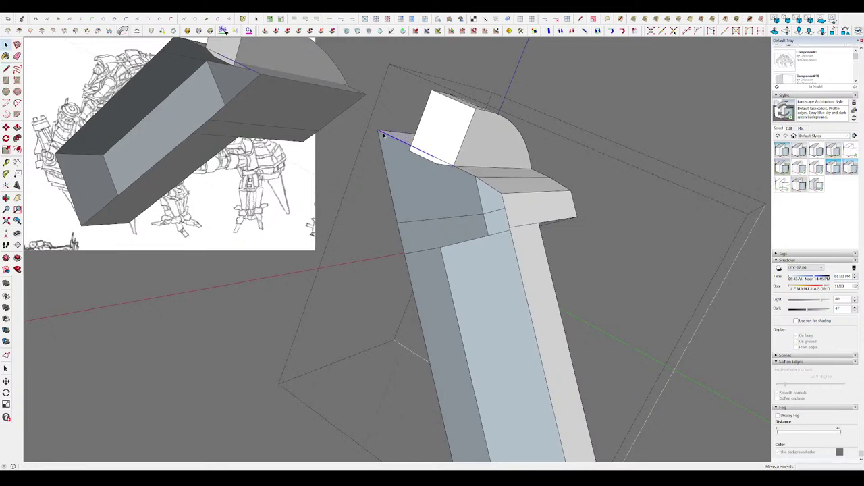
middle_drag(457, 160, 372, 207)
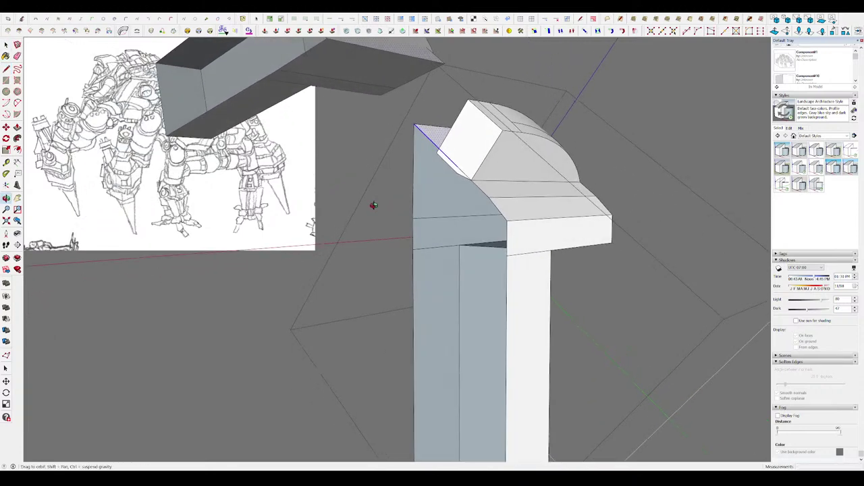
mouse_move(493, 158)
middle_down()
mouse_move(507, 166)
mouse_move(350, 136)
mouse_move(335, 152)
middle_up()
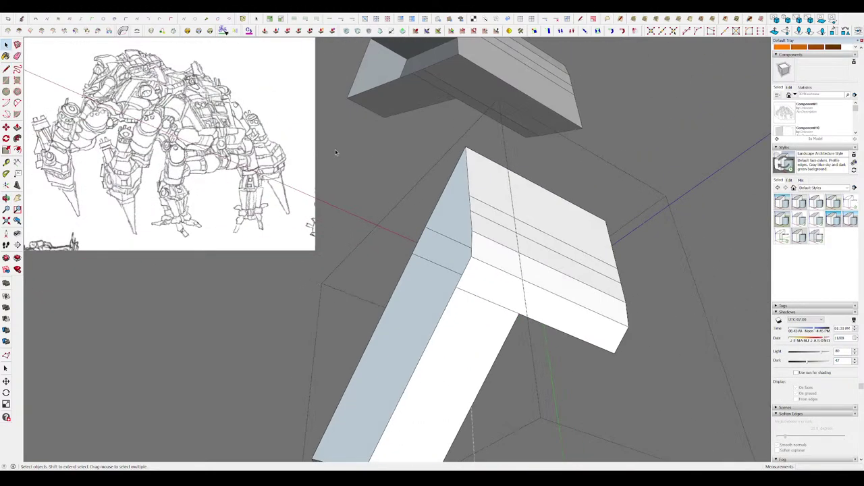
middle_drag(471, 193, 440, 285)
mouse_move(435, 225)
middle_down()
mouse_move(486, 227)
mouse_move(504, 243)
mouse_move(367, 167)
mouse_move(510, 158)
mouse_move(411, 126)
mouse_move(551, 243)
mouse_move(553, 205)
middle_up()
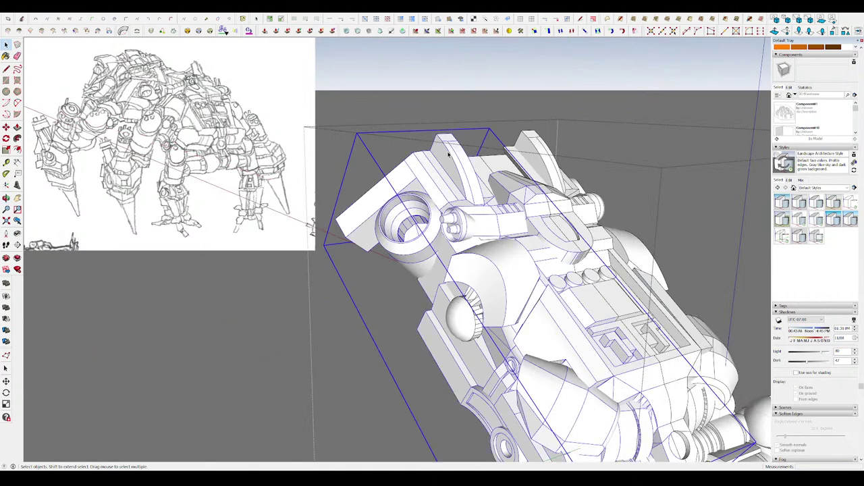
- Select the front fin piece and scale it narrower
click(447, 154)
key(s)
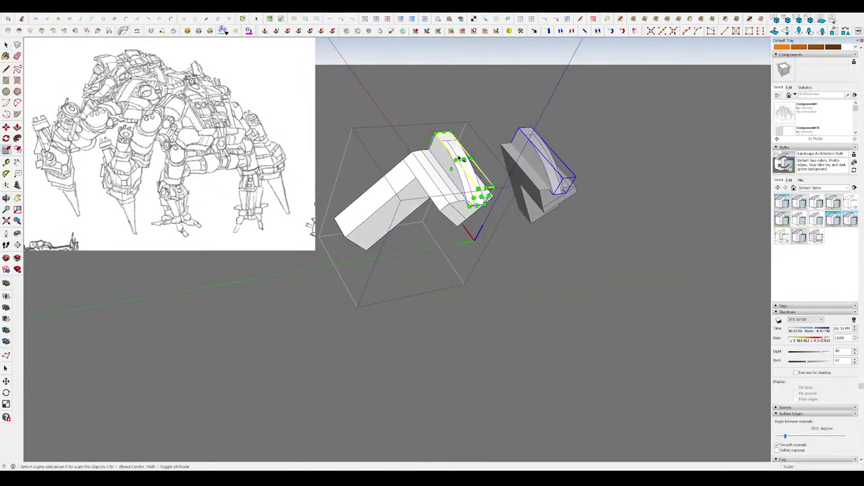
middle_drag(470, 144, 442, 150)
key(space)
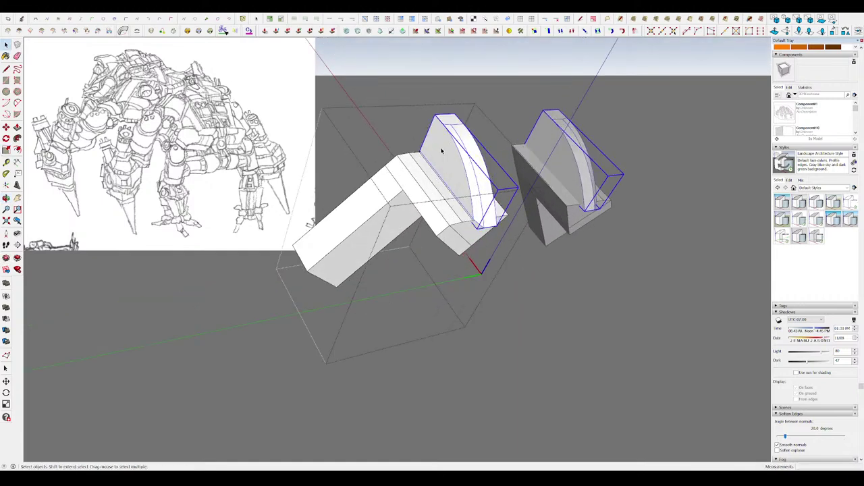
- Open the curved plate, offset its arc face and push the strip in to a thin arch
double_click(443, 149)
scroll(442, 150, up, 5)
key(f)
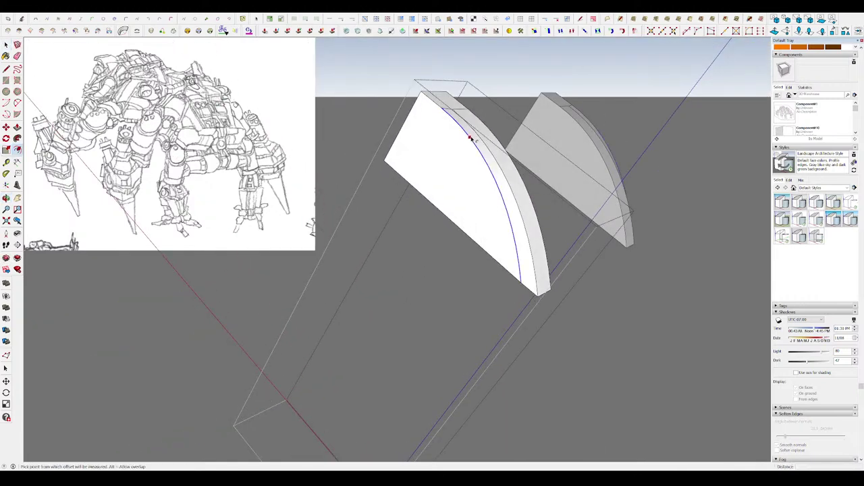
key(p)
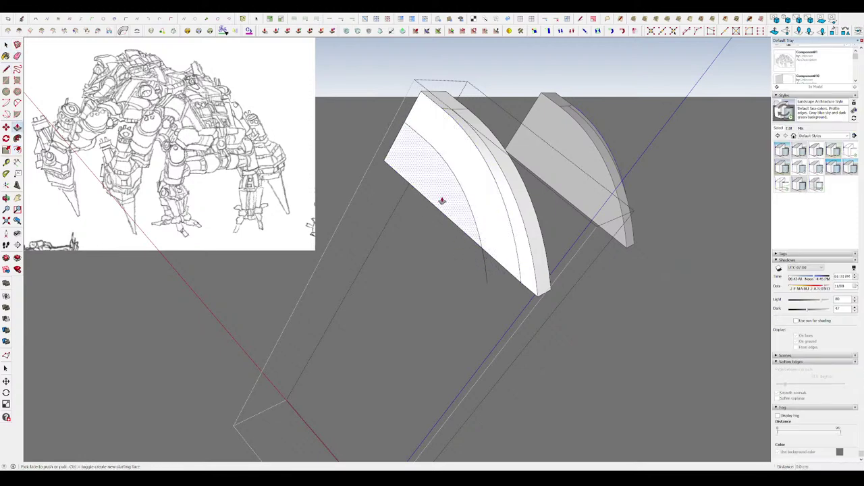
mouse_move(503, 247)
middle_down()
mouse_move(455, 219)
mouse_move(480, 200)
mouse_move(448, 206)
mouse_move(497, 247)
middle_up()
key(space)
scroll(456, 219, up, 5)
key(p)
scroll(469, 218, down, 5)
- Orbit the robot to view the curved shoulder arches from the side
key(e)
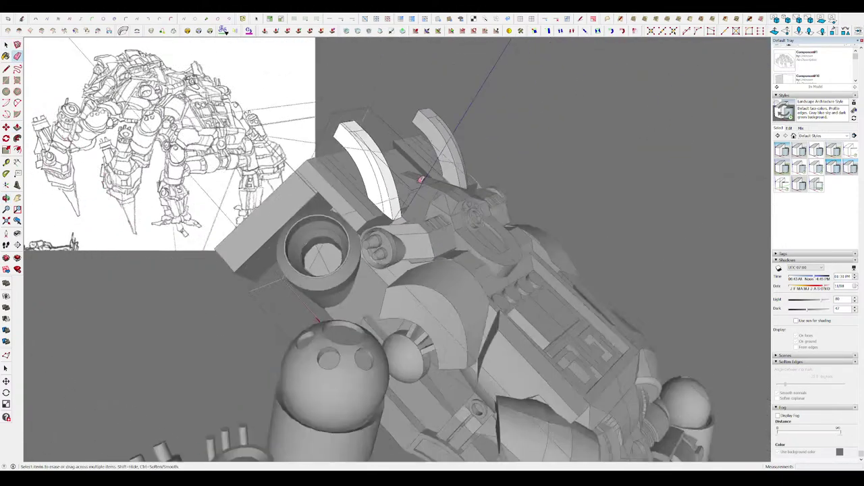
mouse_move(420, 180)
middle_down()
mouse_move(458, 187)
mouse_move(365, 202)
mouse_move(558, 94)
middle_up()
key(space)
scroll(416, 166, up, 5)
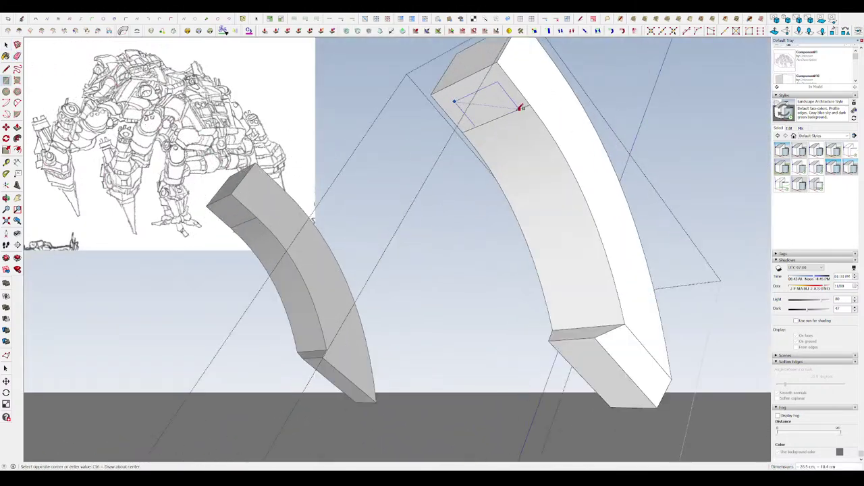
mouse_move(495, 103)
middle_down()
mouse_move(422, 201)
mouse_move(361, 185)
mouse_move(511, 112)
mouse_move(537, 117)
mouse_move(468, 247)
mouse_move(388, 177)
mouse_move(477, 155)
mouse_move(468, 209)
mouse_move(713, 216)
middle_up()
scroll(388, 177, up, 3)
scroll(469, 208, up, 3)
- Erase unwanted edges on the mount face and zoom in on the new bracket post
key(e)
middle_drag(318, 158, 277, 147)
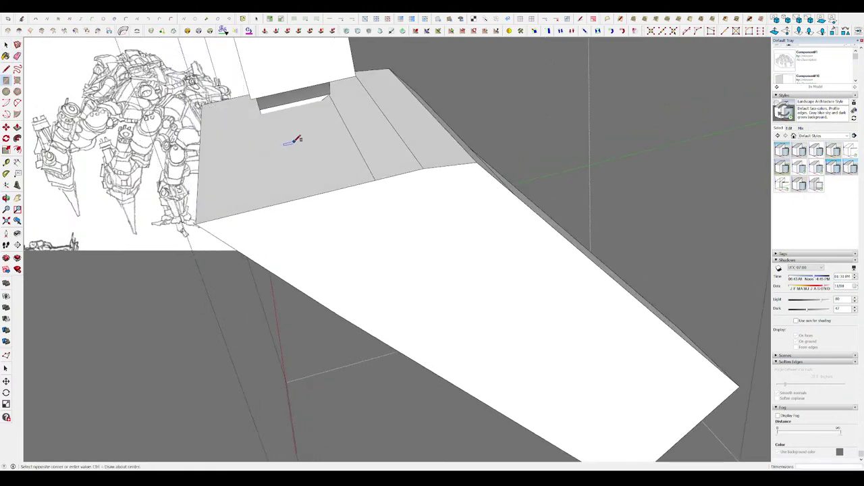
scroll(325, 118, down, 3)
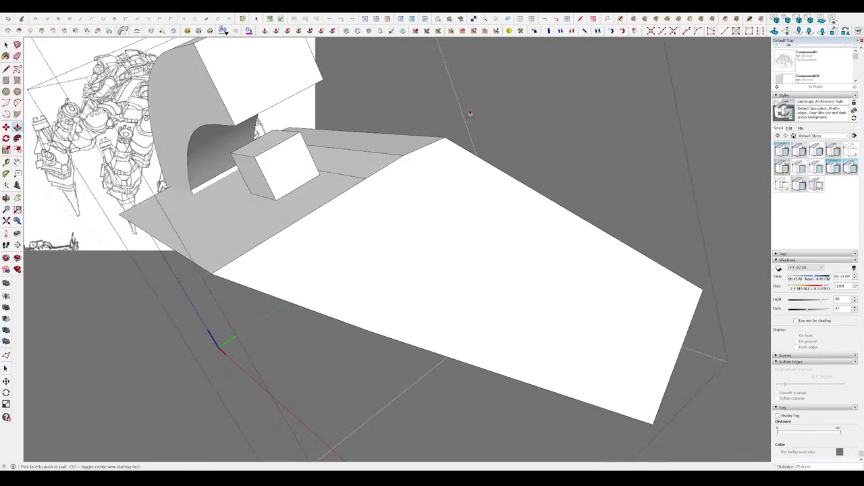
mouse_move(324, 118)
middle_down()
mouse_move(296, 132)
mouse_move(332, 158)
mouse_move(276, 139)
middle_up()
scroll(276, 140, up, 5)
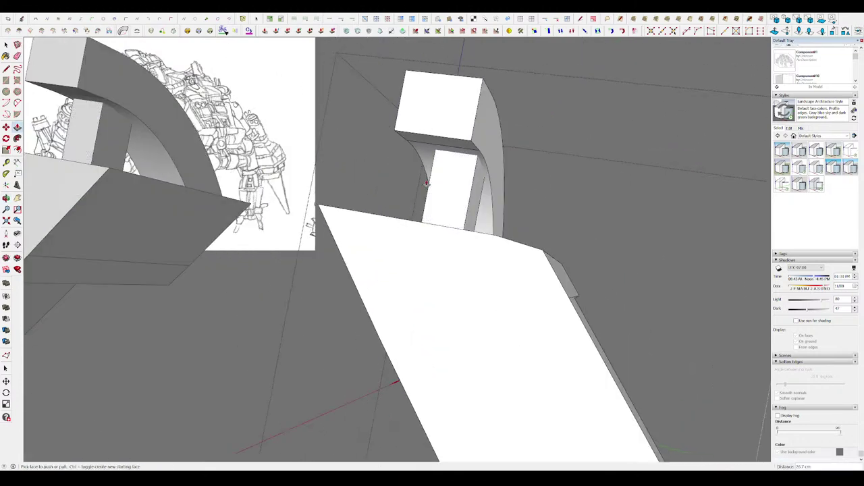
mouse_move(485, 174)
middle_down()
mouse_move(472, 183)
mouse_move(427, 171)
mouse_move(468, 193)
mouse_move(607, 131)
mouse_move(417, 177)
middle_up()
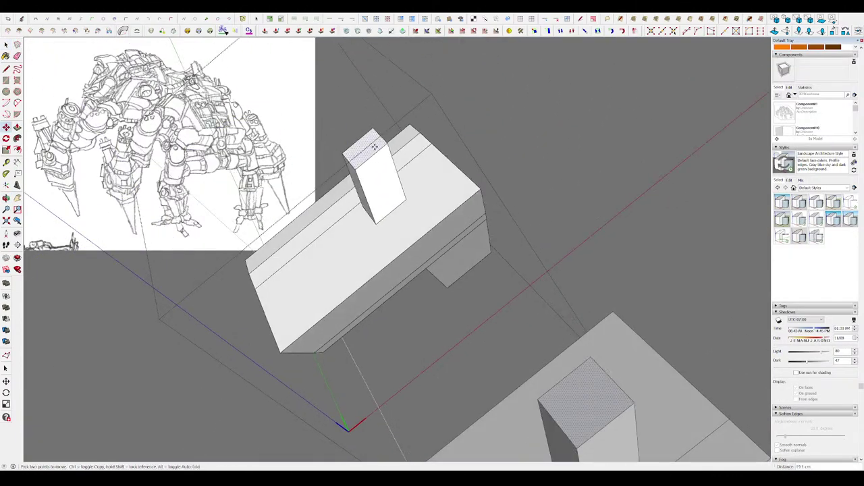
- Hide the curved arch component to expose the bracket post beneath it
mouse_move(375, 146)
middle_down()
mouse_move(313, 175)
mouse_move(451, 196)
middle_up()
key(m)
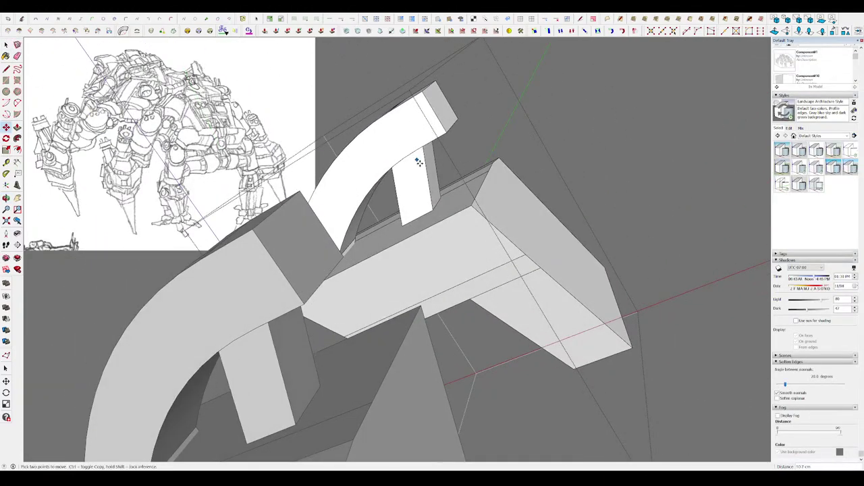
mouse_move(418, 162)
middle_down()
mouse_move(407, 201)
mouse_move(227, 193)
mouse_move(540, 209)
mouse_move(414, 133)
mouse_move(476, 187)
mouse_move(424, 172)
middle_up()
scroll(540, 209, down, 5)
key(space)
scroll(425, 81, down, 2)
scroll(416, 140, up, 5)
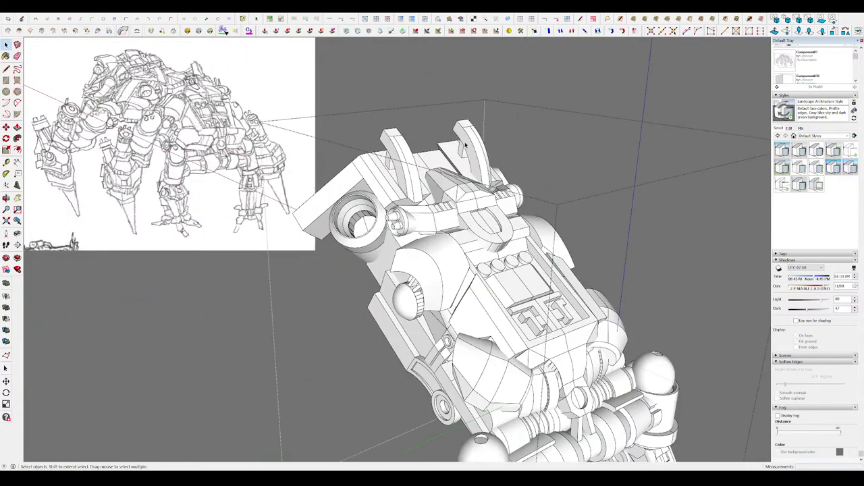
scroll(468, 151, up, 3)
scroll(445, 157, up, 2)
mouse_move(441, 146)
middle_down()
mouse_move(438, 209)
mouse_move(218, 170)
mouse_move(214, 242)
middle_up()
click(218, 230)
key(Delete)
- Extend the bracket post upward so it reaches under the arch
scroll(223, 241, up, 3)
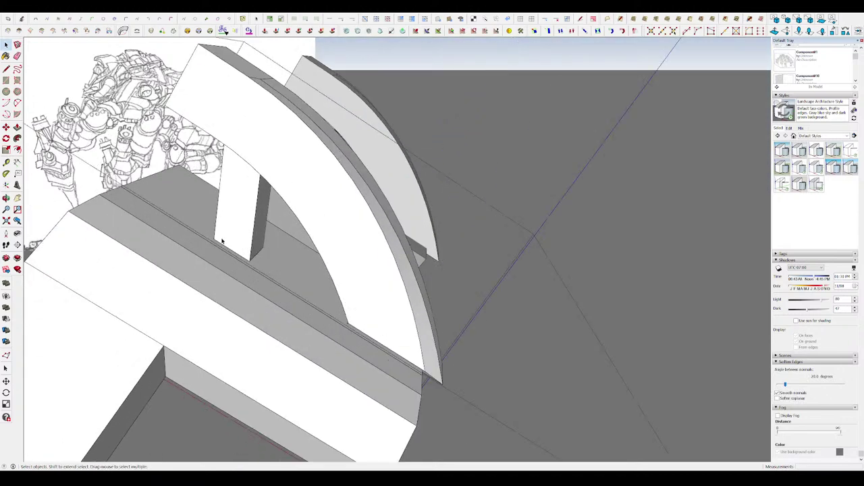
scroll(223, 242, down, 2)
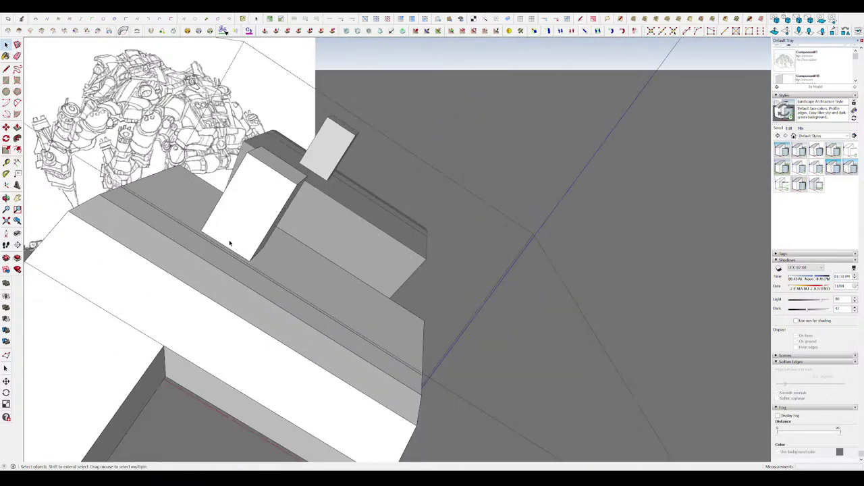
middle_drag(223, 242, 233, 233)
scroll(222, 239, up, 2)
key(m)
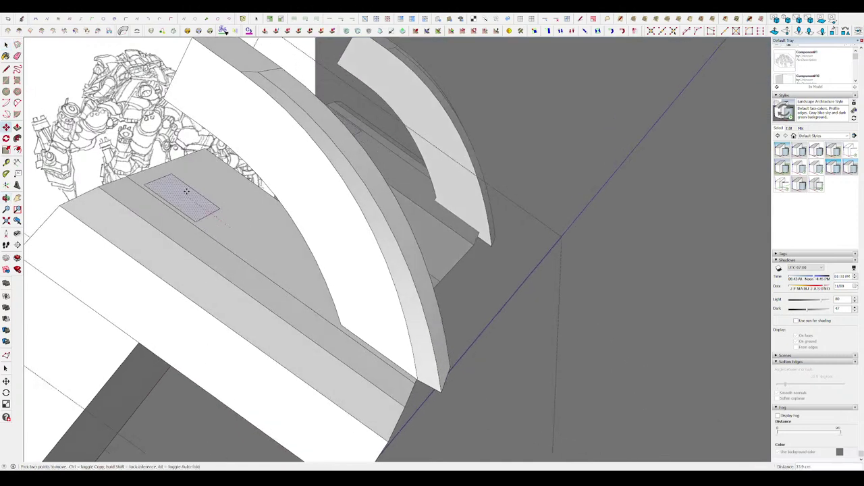
scroll(198, 181, down, 3)
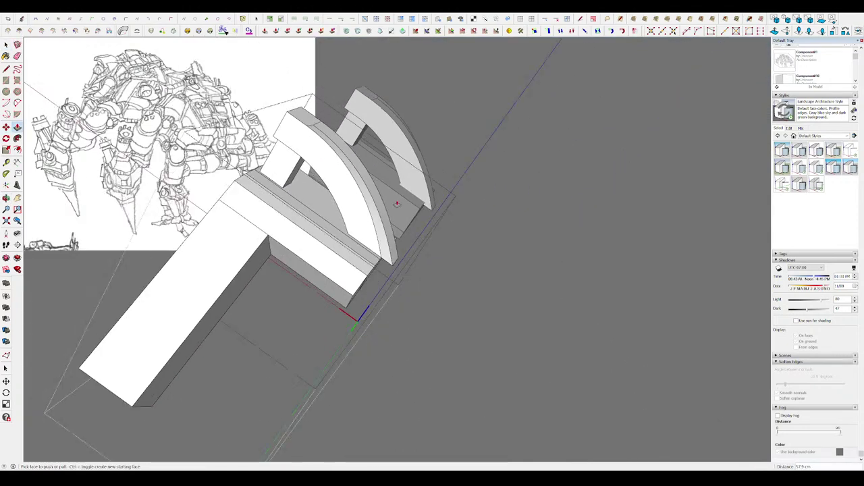
middle_drag(199, 181, 293, 100)
scroll(294, 100, up, 4)
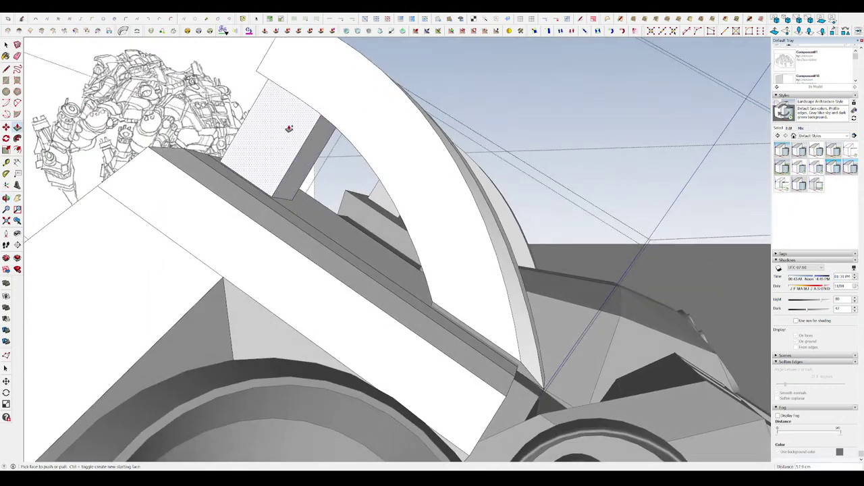
mouse_move(290, 133)
middle_down()
mouse_move(444, 209)
mouse_move(275, 44)
middle_up()
key(m)
- Orbit out to view the complete walker mech with both arches on their posts
key(space)
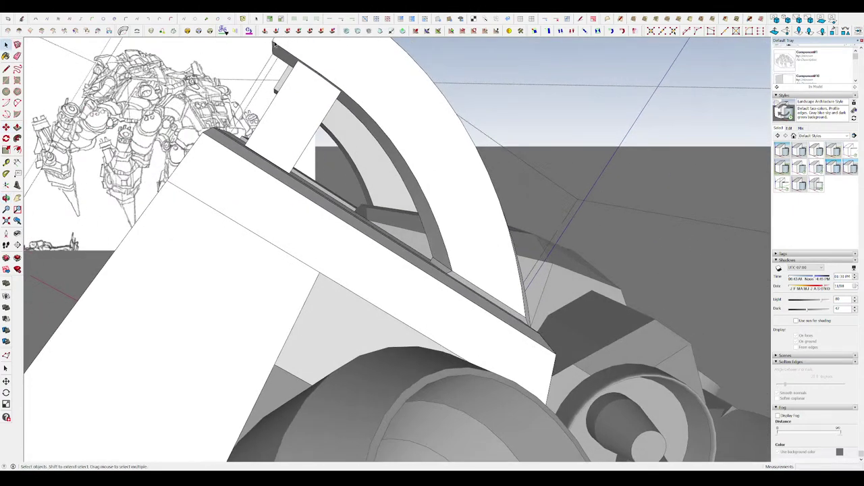
key(space)
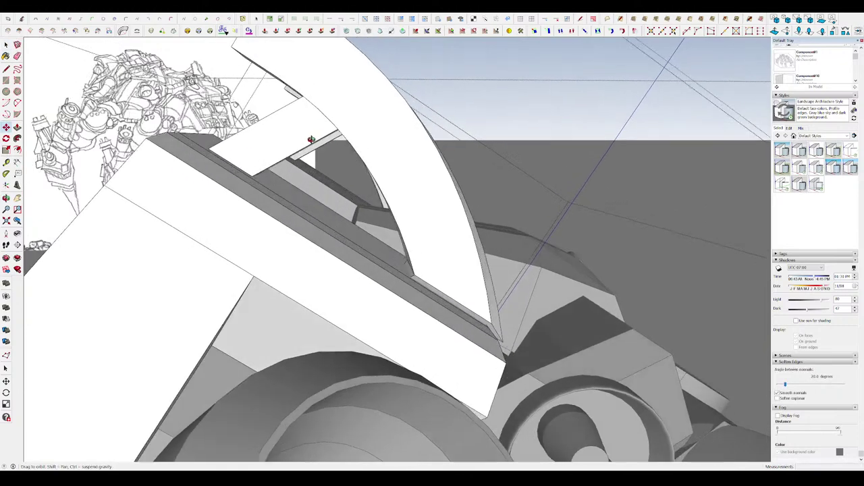
scroll(473, 137, down, 10)
mouse_move(584, 138)
middle_down()
mouse_move(582, 200)
mouse_move(565, 204)
middle_up()
scroll(393, 171, up, 3)
mouse_move(392, 172)
middle_down()
mouse_move(411, 129)
mouse_move(415, 154)
mouse_move(405, 139)
mouse_move(388, 158)
middle_up()
scroll(389, 158, up, 3)
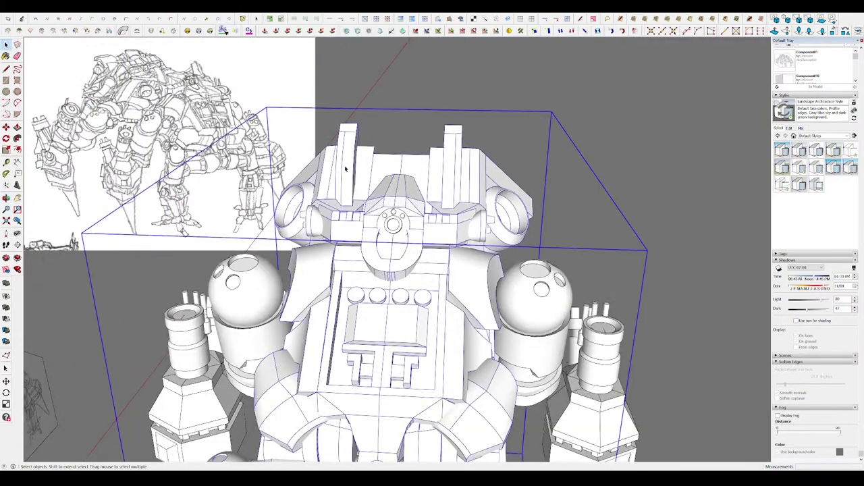
- Drop the scale grips on the slimmer arches and view the whole robot
scroll(340, 166, up, 3)
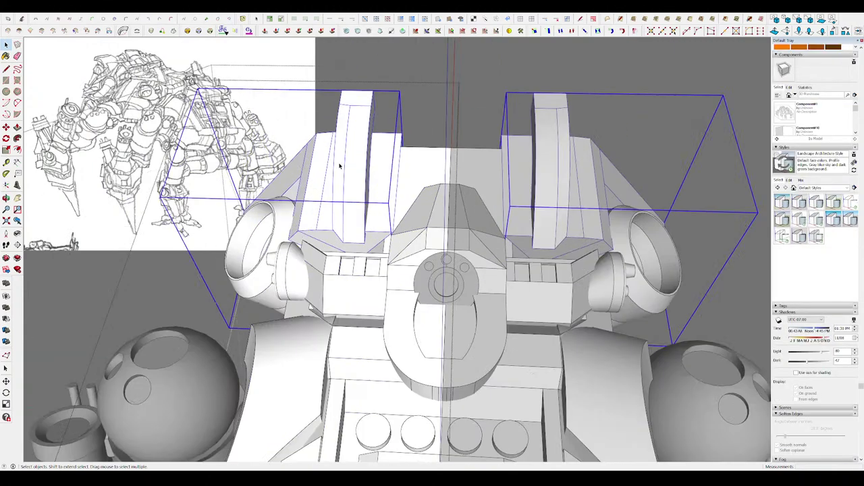
key(space)
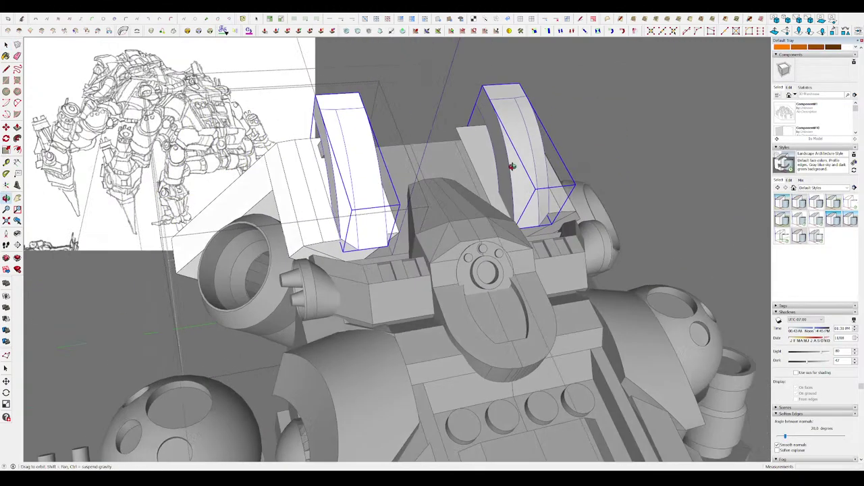
scroll(380, 164, down, 5)
mouse_move(405, 162)
middle_down()
mouse_move(629, 145)
mouse_move(541, 132)
mouse_move(517, 110)
middle_up()
scroll(451, 135, up, 2)
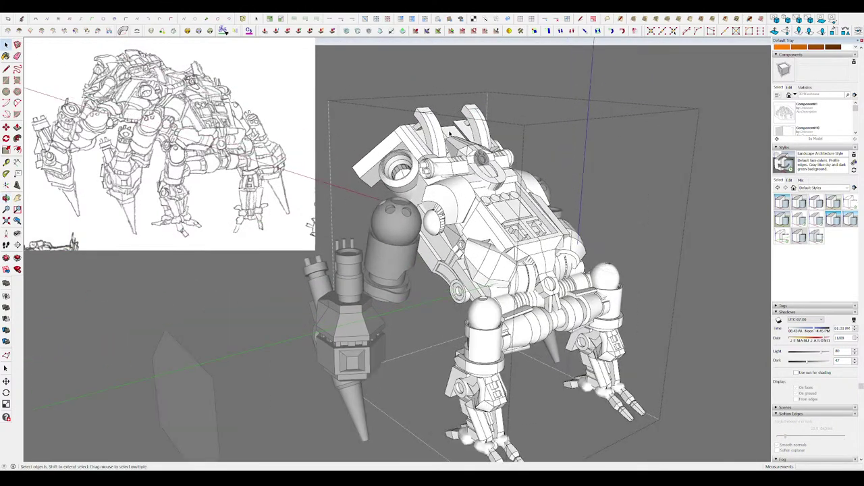
middle_drag(451, 135, 435, 131)
scroll(435, 131, up, 3)
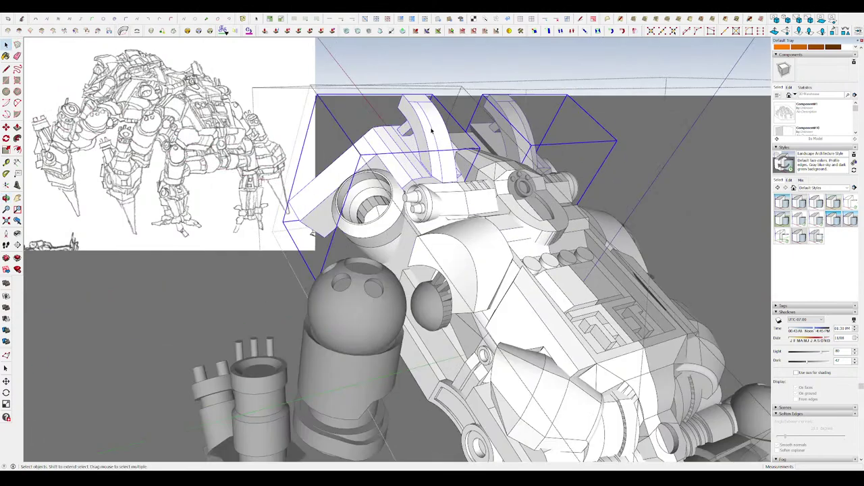
scroll(432, 122, down, 1)
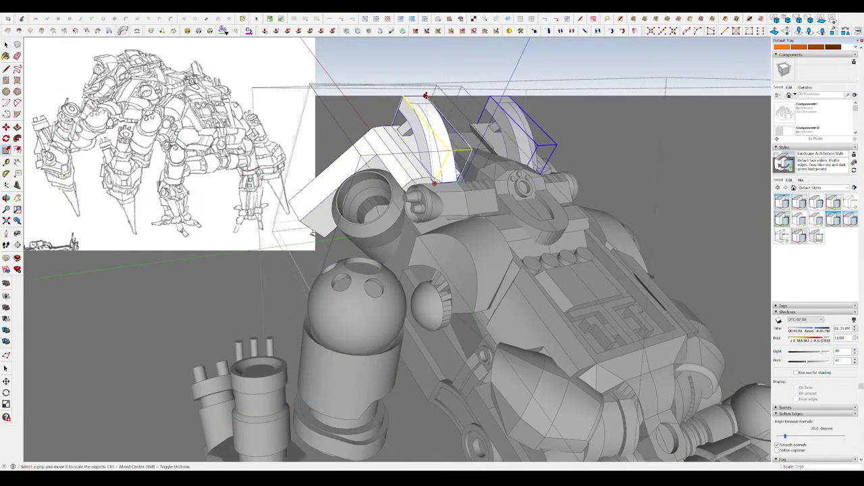
- Move the rescaled arches onto their shoulder bracket posts
scroll(435, 124, up, 2)
key(m)
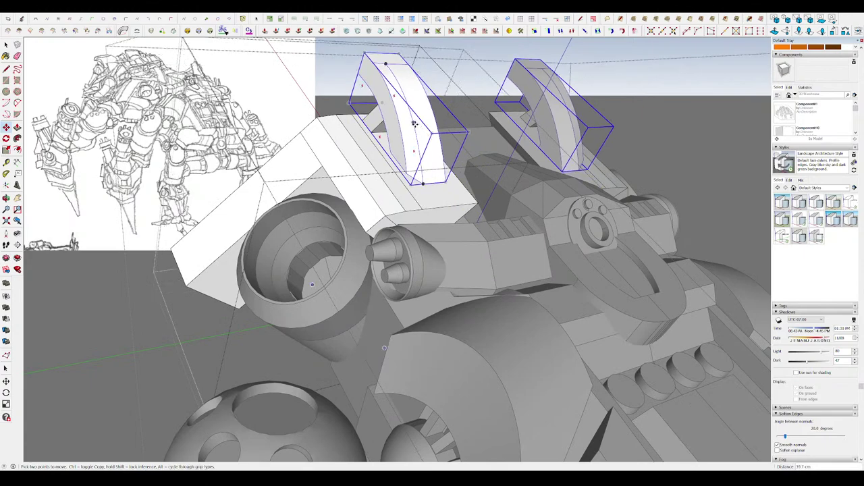
scroll(408, 173, down, 2)
middle_drag(408, 173, 432, 173)
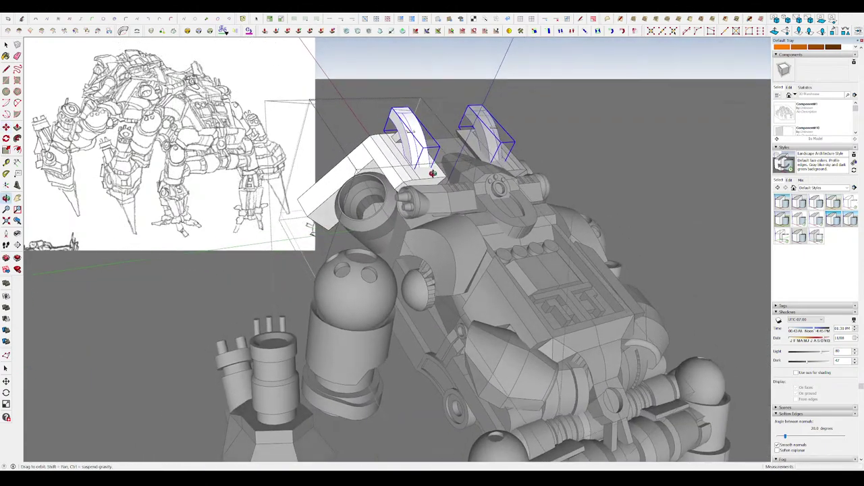
scroll(412, 112, up, 2)
scroll(419, 143, up, 2)
scroll(439, 189, up, 1)
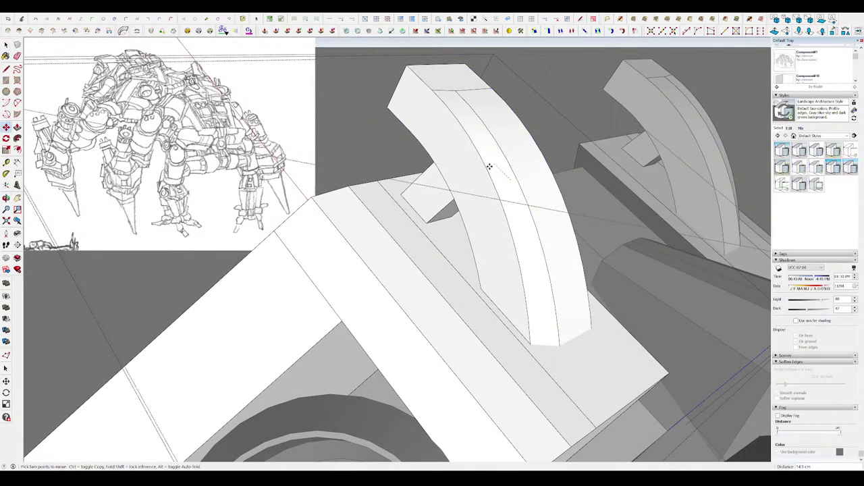
- Hide the arch and window-select the flat bracket plates beneath it
mouse_move(490, 167)
middle_down()
mouse_move(558, 155)
mouse_move(656, 120)
mouse_move(400, 201)
mouse_move(382, 176)
mouse_move(465, 166)
middle_up()
key(space)
key(Delete)
drag(513, 166, 419, 108)
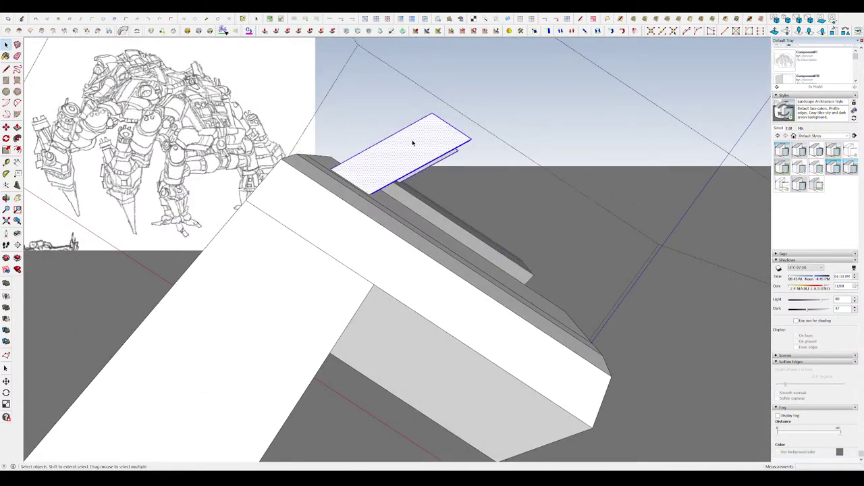
- Slide the flat bracket plates on the shoulder mount under the arches
mouse_move(440, 313)
middle_down()
mouse_move(399, 127)
mouse_move(405, 150)
mouse_move(493, 210)
mouse_move(401, 107)
middle_up()
mouse_move(501, 169)
middle_down()
mouse_move(440, 167)
mouse_move(458, 176)
middle_up()
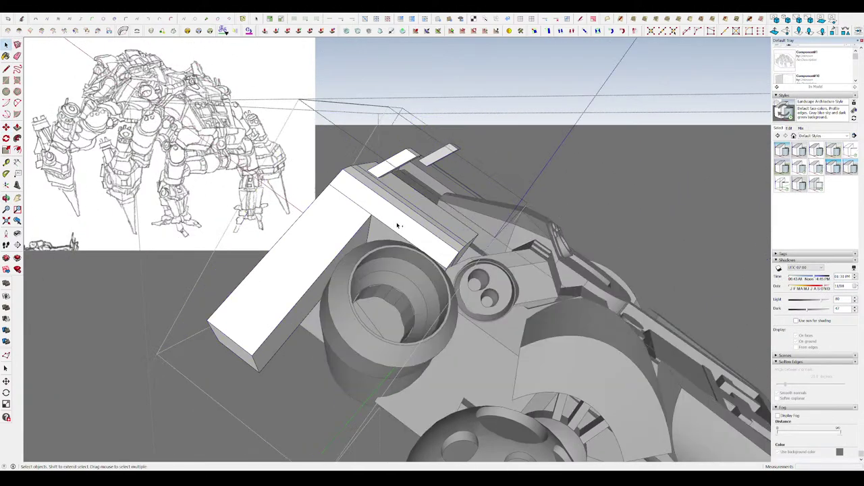
middle_drag(396, 226, 358, 193)
scroll(337, 152, up, 3)
mouse_move(338, 152)
middle_down()
mouse_move(357, 164)
mouse_move(348, 166)
middle_up()
key(m)
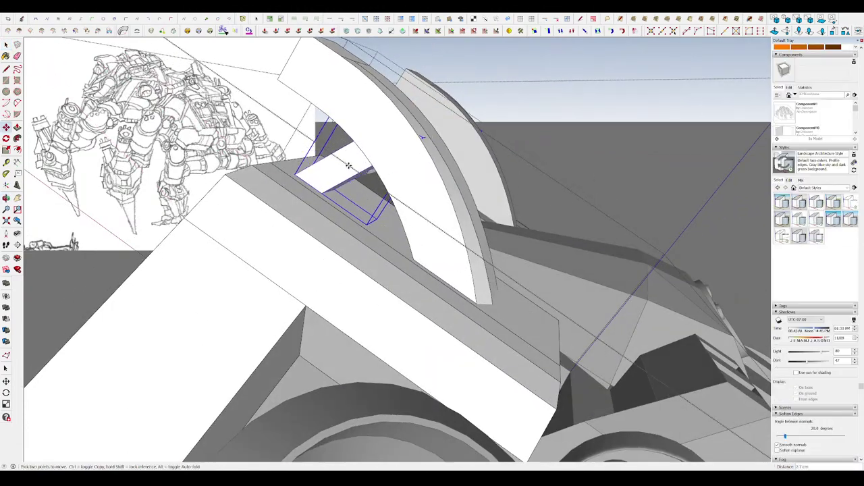
scroll(334, 155, down, 3)
scroll(378, 148, down, 4)
- Move the small upright bracket on the torso top between the slanted shoulder plates
scroll(472, 136, down, 5)
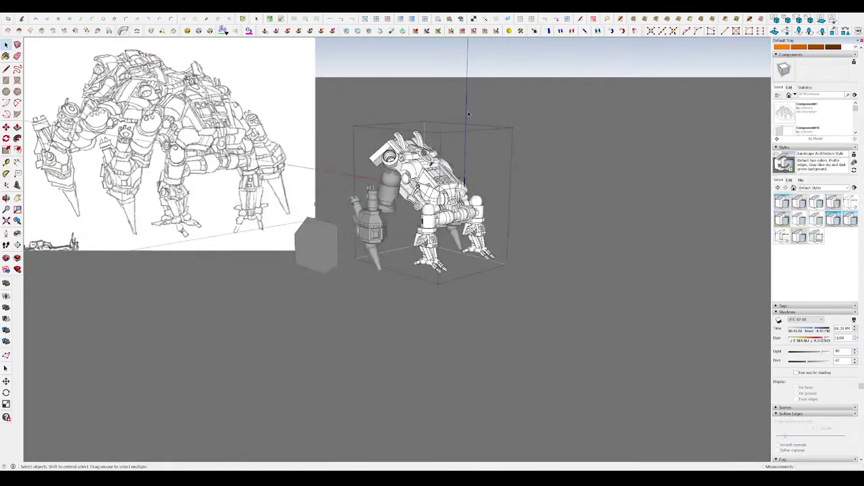
key(space)
middle_drag(532, 126, 391, 119)
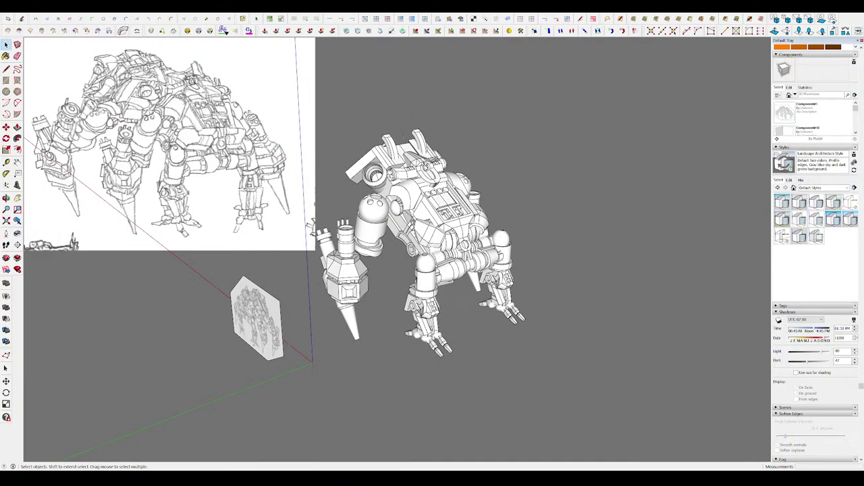
mouse_move(432, 168)
middle_down()
mouse_move(427, 139)
mouse_move(791, 295)
mouse_move(404, 195)
middle_up()
double_click(403, 188)
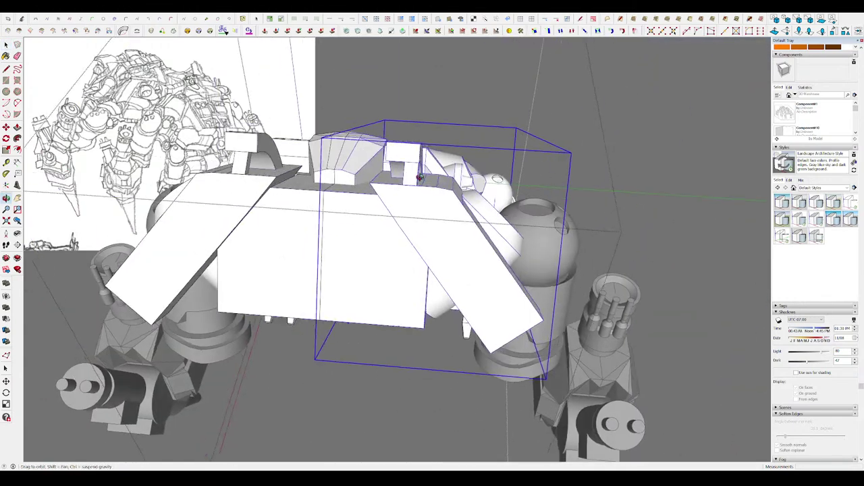
scroll(400, 171, up, 5)
key(m)
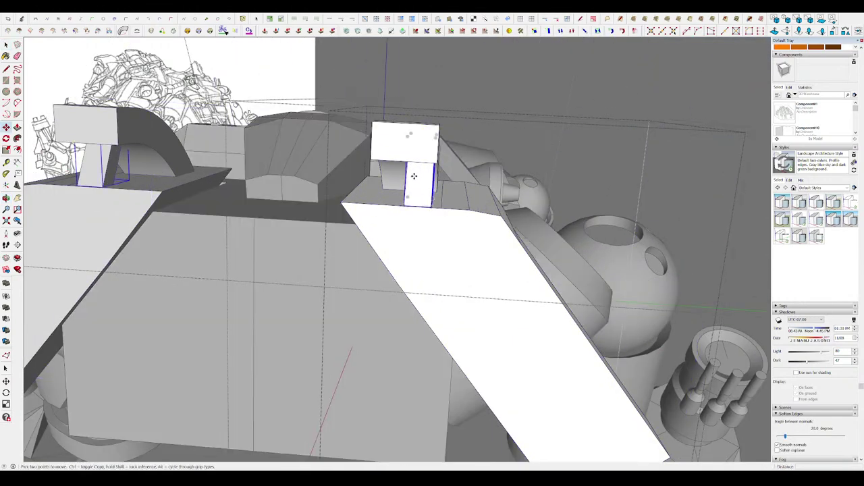
mouse_move(396, 175)
middle_down()
mouse_move(542, 193)
mouse_move(517, 192)
mouse_move(524, 204)
middle_up()
scroll(460, 183, down, 5)
scroll(460, 183, up, 4)
key(space)
- Open the angled armour piece with the rounded tip for isolated editing
scroll(524, 204, up, 5)
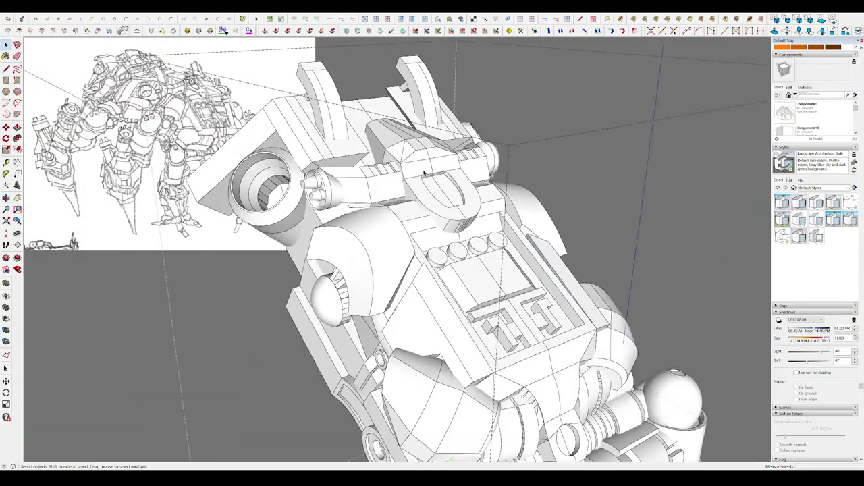
scroll(524, 204, down, 5)
scroll(263, 213, up, 2)
drag(262, 223, 431, 180)
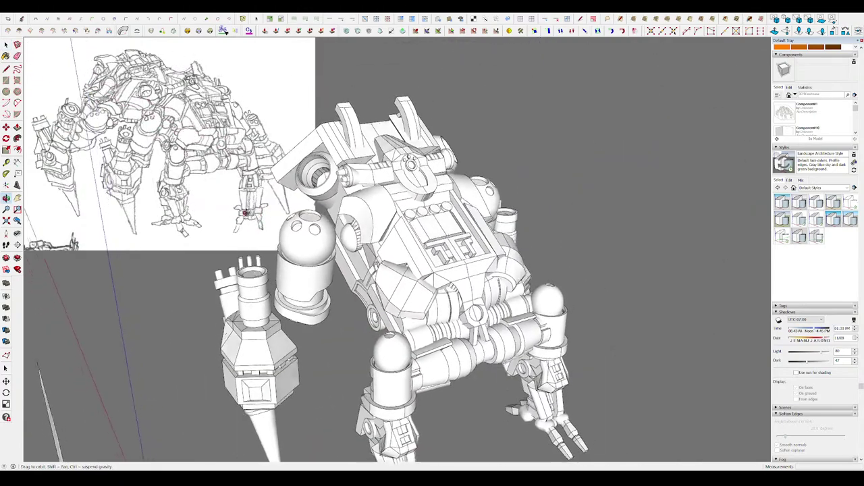
scroll(431, 181, up, 6)
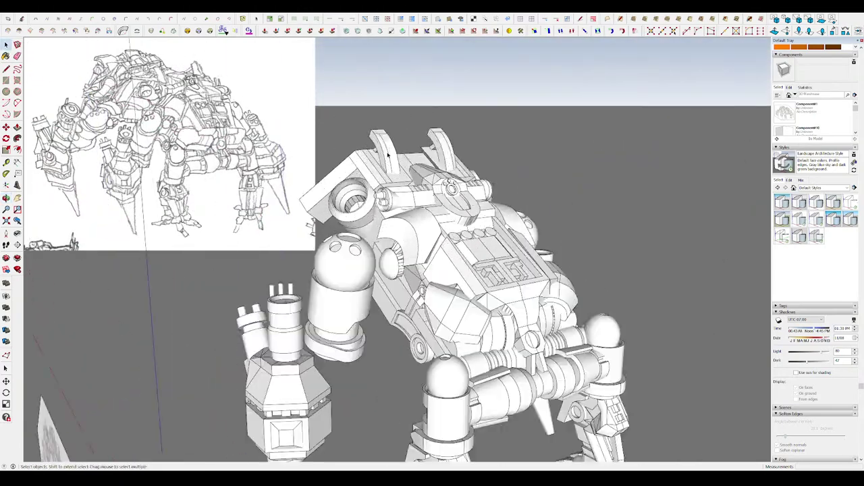
key(space)
double_click(419, 177)
scroll(415, 174, down, 4)
- Taper the central armour plate by moving its end edge
middle_drag(414, 175, 258, 120)
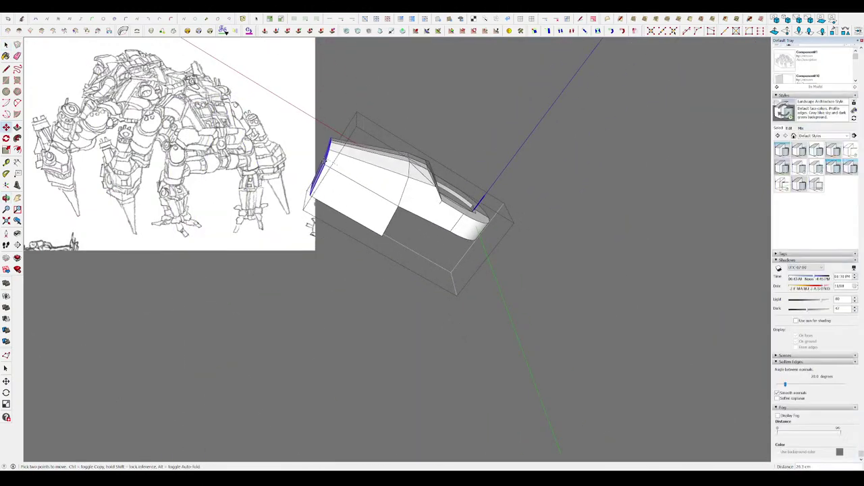
mouse_move(362, 232)
middle_down()
mouse_move(189, 174)
mouse_move(308, 133)
middle_up()
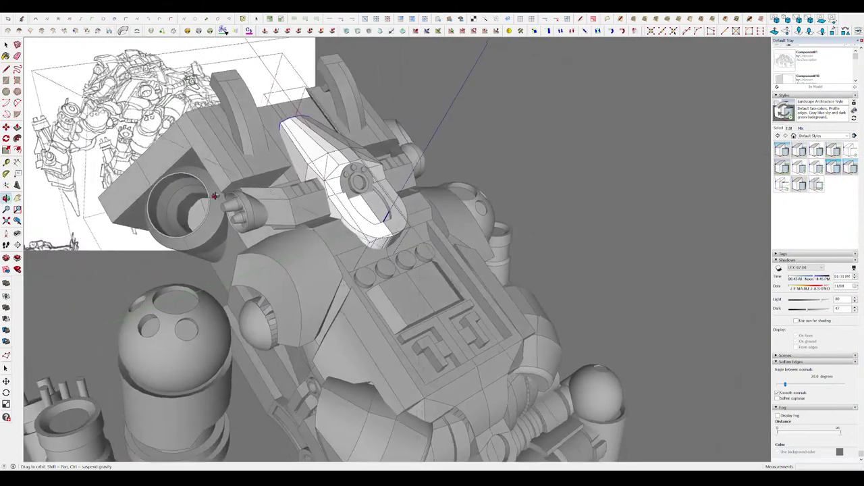
scroll(308, 133, up, 5)
key(m)
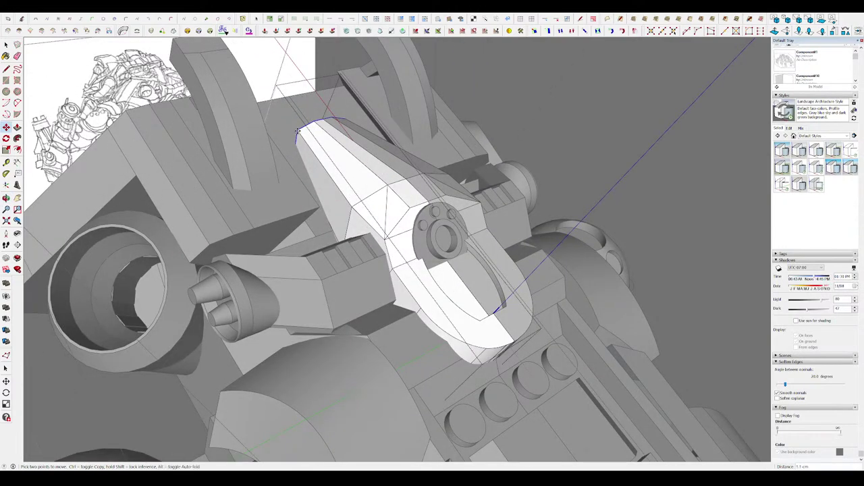
scroll(405, 148, down, 8)
key(space)
mouse_move(505, 165)
middle_down()
mouse_move(459, 150)
mouse_move(412, 162)
middle_up()
scroll(438, 150, up, 5)
scroll(367, 146, up, 5)
- Draw facet lines dividing the plate's upper surface into angled faces
key(l)
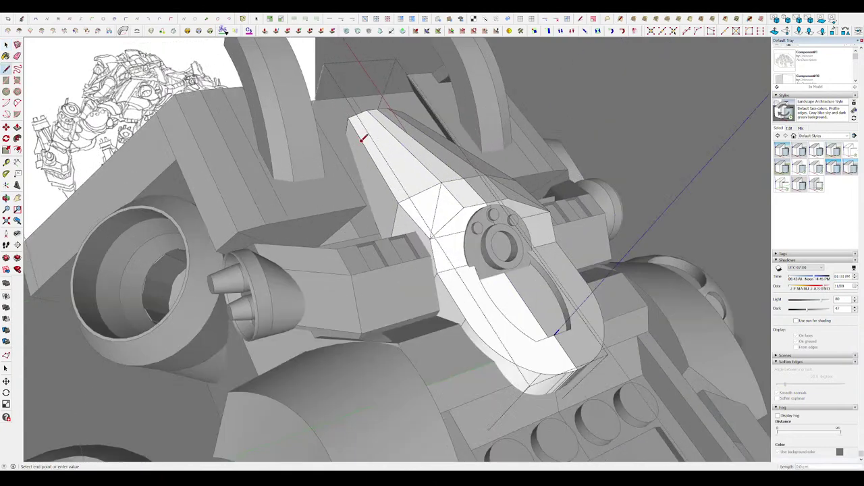
click(419, 154)
middle_drag(419, 154, 405, 206)
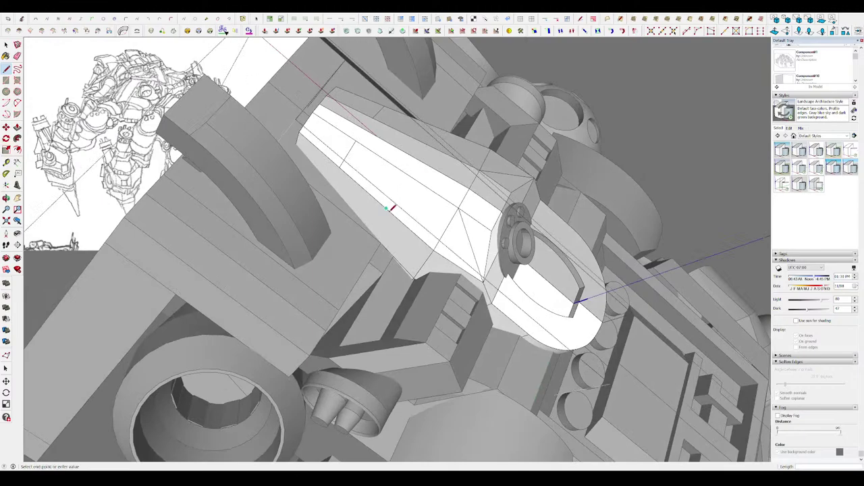
scroll(408, 173, down, 5)
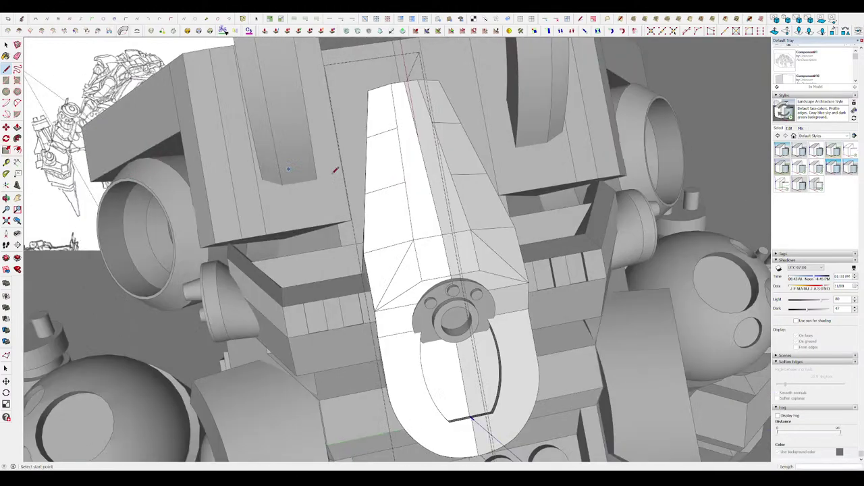
scroll(332, 168, down, 5)
mouse_move(331, 168)
middle_down()
mouse_move(547, 122)
mouse_move(582, 147)
mouse_move(642, 168)
middle_up()
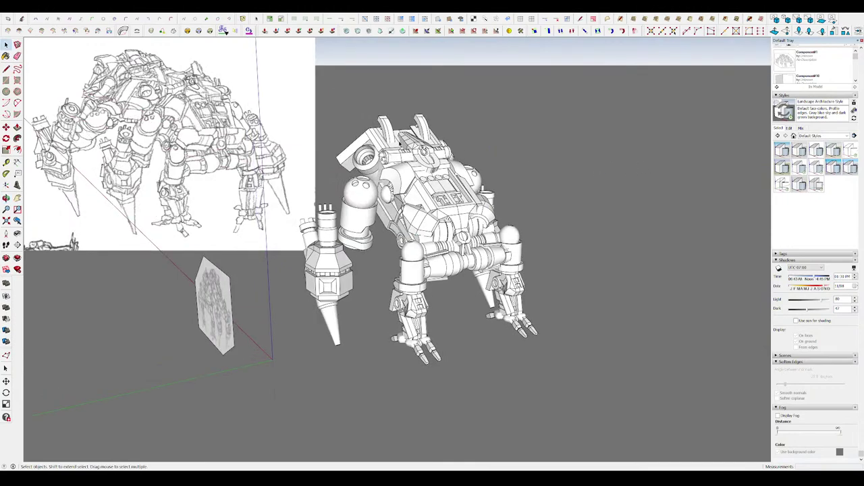
- Open the mech group and select the ring-socket block on the upper body
scroll(310, 108, up, 2)
scroll(300, 136, up, 4)
middle_drag(392, 145, 429, 145)
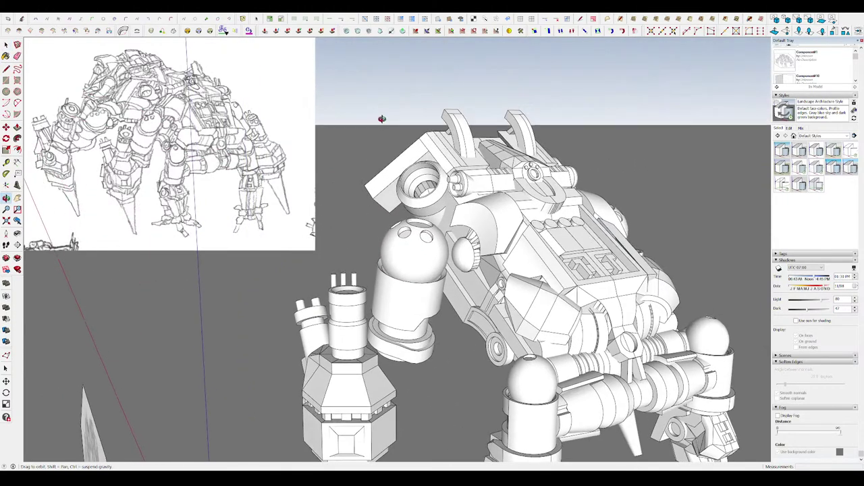
scroll(426, 148, down, 5)
double_click(432, 150)
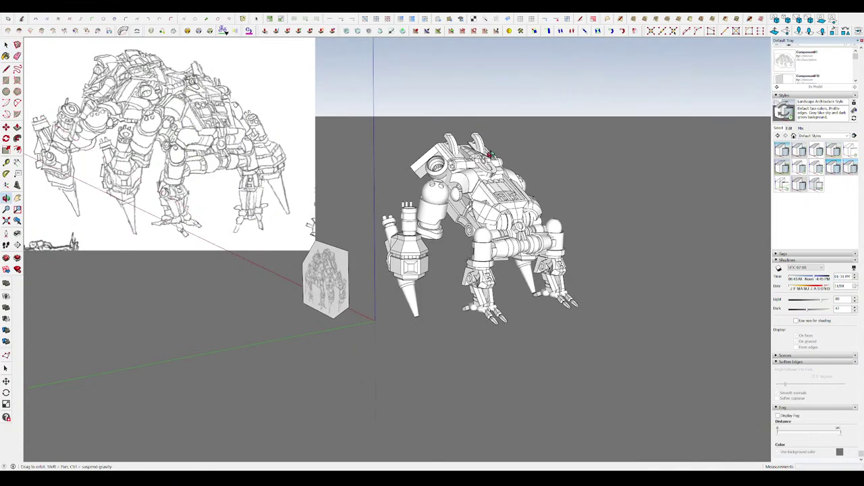
scroll(439, 152, up, 5)
click(449, 153)
middle_drag(448, 153, 425, 162)
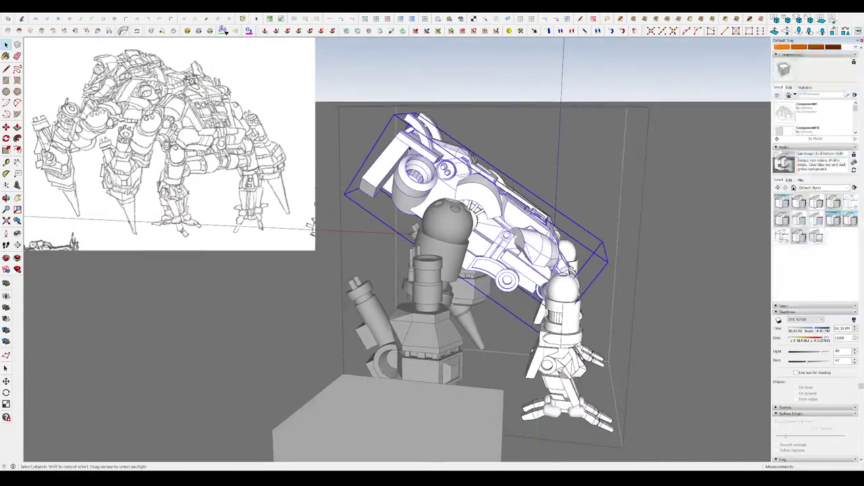
double_click(419, 162)
scroll(424, 164, up, 1)
- Rotate the ring-socket block about 20° so it tilts on the torso
key(q)
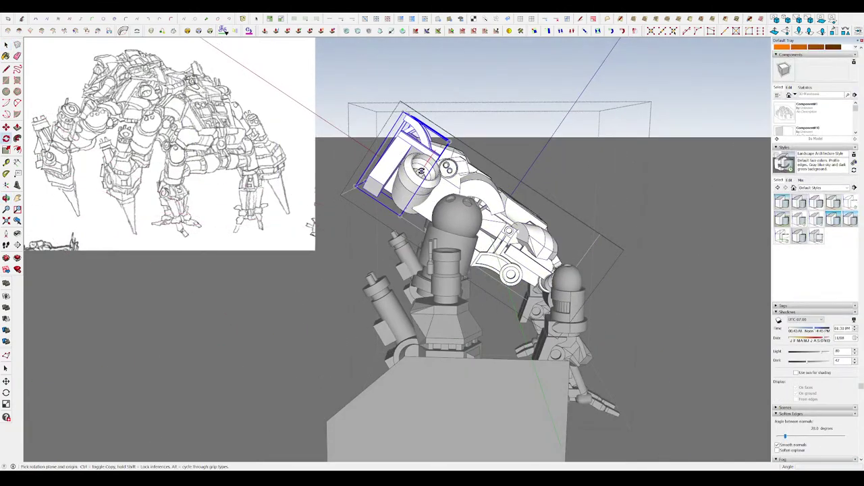
click(420, 171)
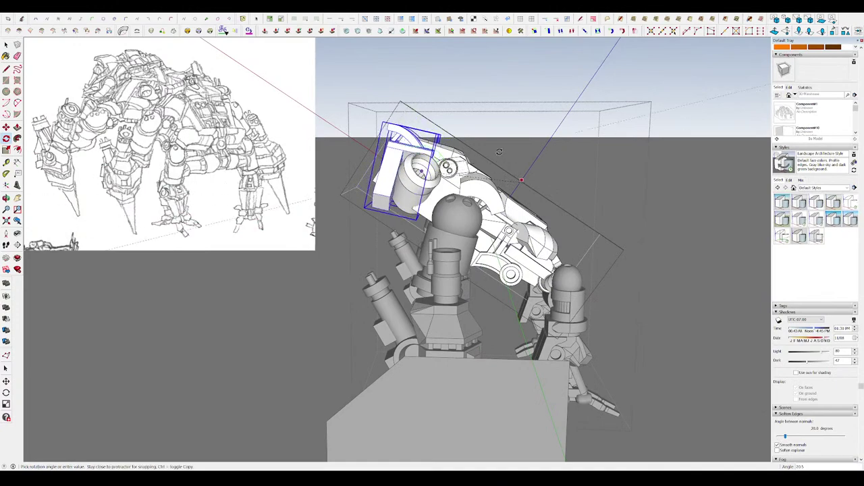
mouse_move(499, 152)
middle_down()
mouse_move(473, 147)
mouse_move(493, 194)
mouse_move(484, 152)
mouse_move(405, 127)
middle_up()
scroll(405, 127, up, 3)
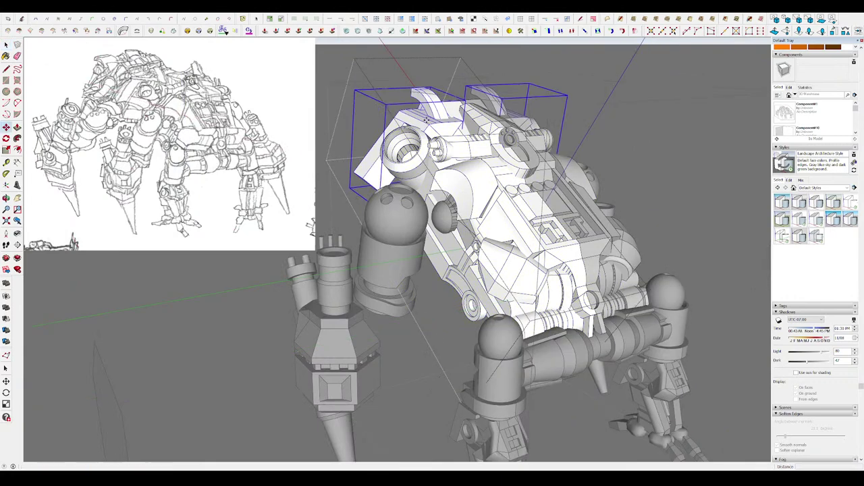
- Push out one face of the tilted ring-socket block
mouse_move(430, 116)
middle_down()
mouse_move(396, 151)
mouse_move(376, 143)
mouse_move(338, 154)
middle_up()
key(space)
scroll(375, 144, up, 3)
scroll(301, 162, up, 3)
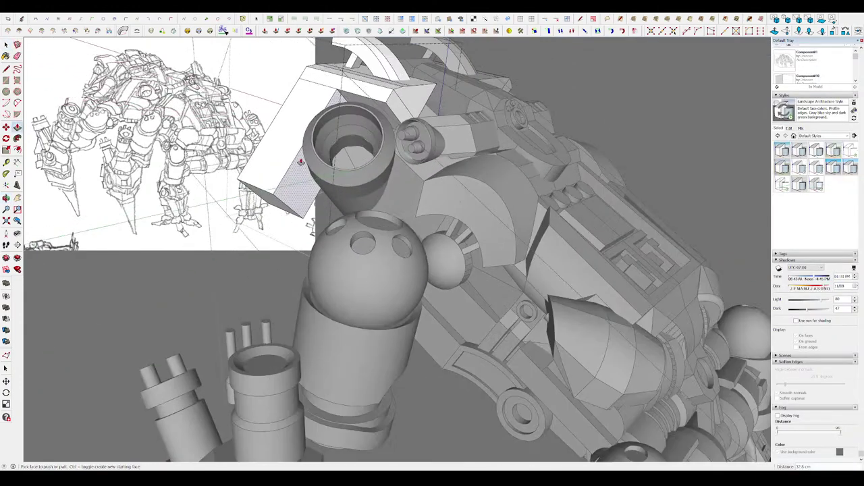
click(269, 209)
- Draw a rectangle and lines on the block to outline the C-shaped bracket
key(r)
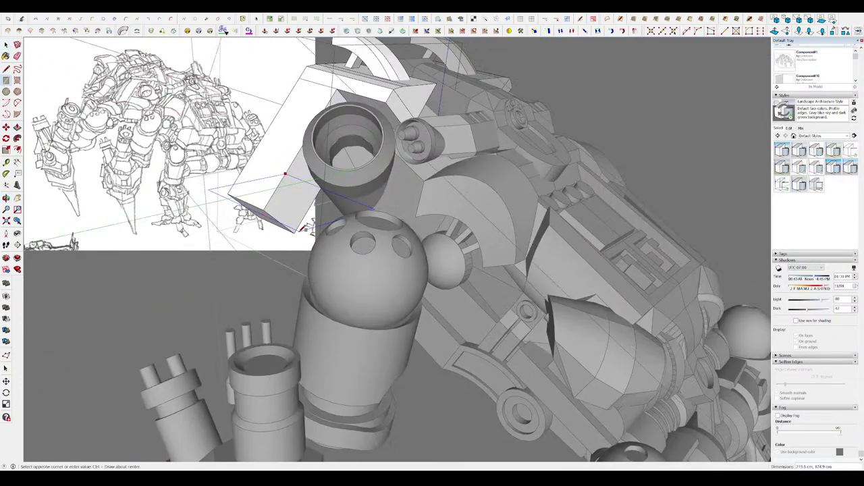
click(291, 210)
middle_drag(291, 210, 382, 225)
scroll(336, 212, up, 3)
key(l)
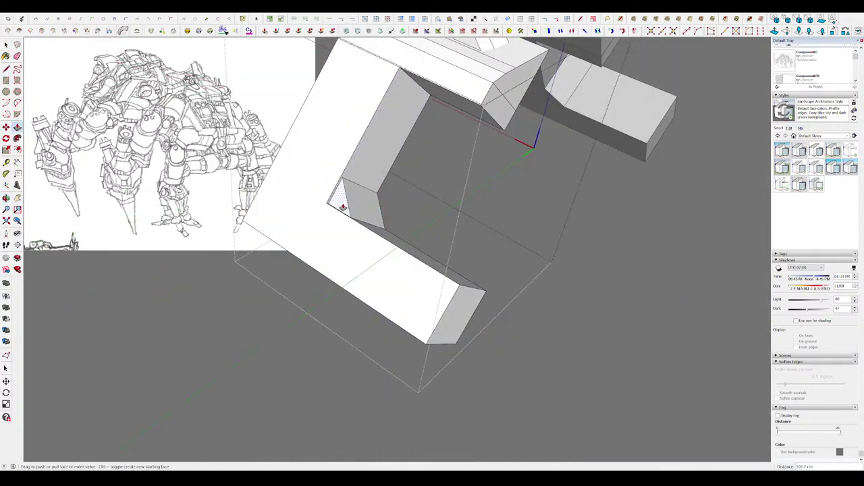
mouse_move(343, 208)
middle_down()
mouse_move(351, 158)
mouse_move(543, 216)
mouse_move(430, 250)
mouse_move(546, 275)
mouse_move(477, 225)
middle_up()
scroll(351, 158, down, 3)
key(space)
key(space)
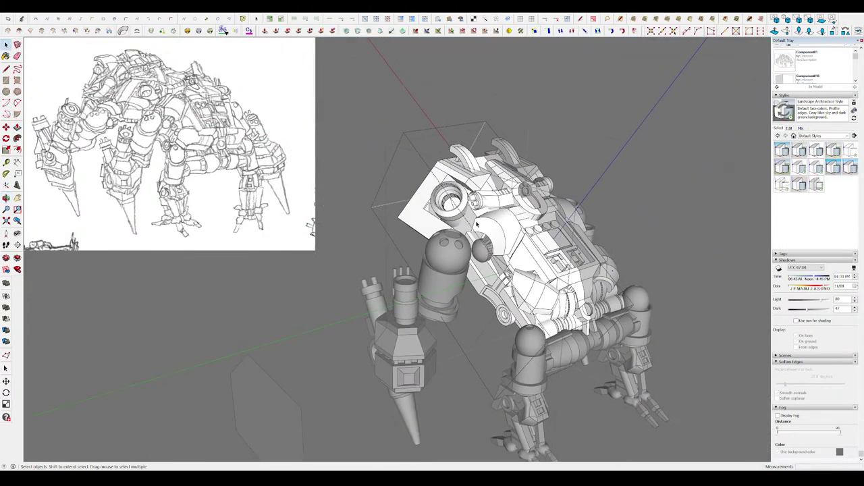
- Open the corner bracket group on the torso for editing
scroll(477, 223, up, 5)
middle_drag(476, 223, 452, 246)
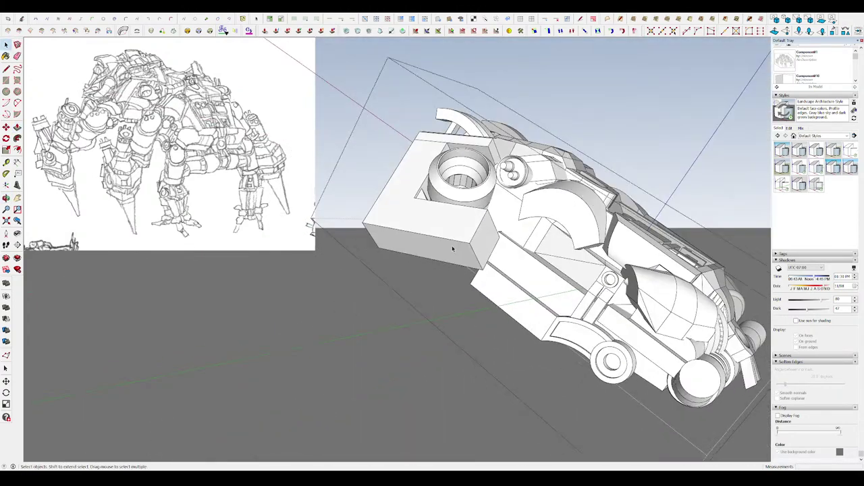
scroll(452, 248, up, 3)
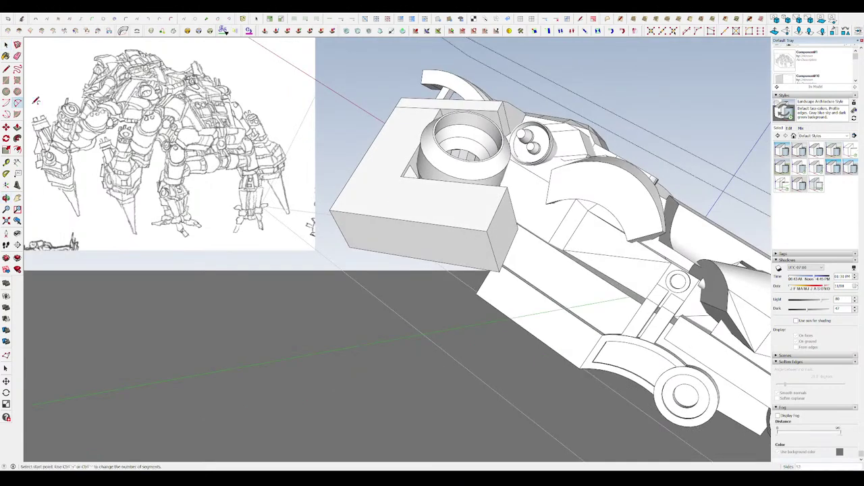
key(space)
double_click(470, 243)
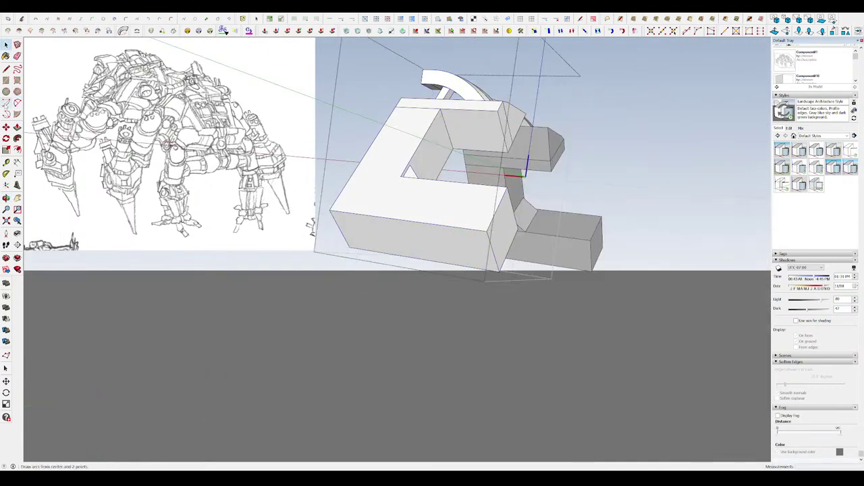
middle_drag(38, 101, 342, 298)
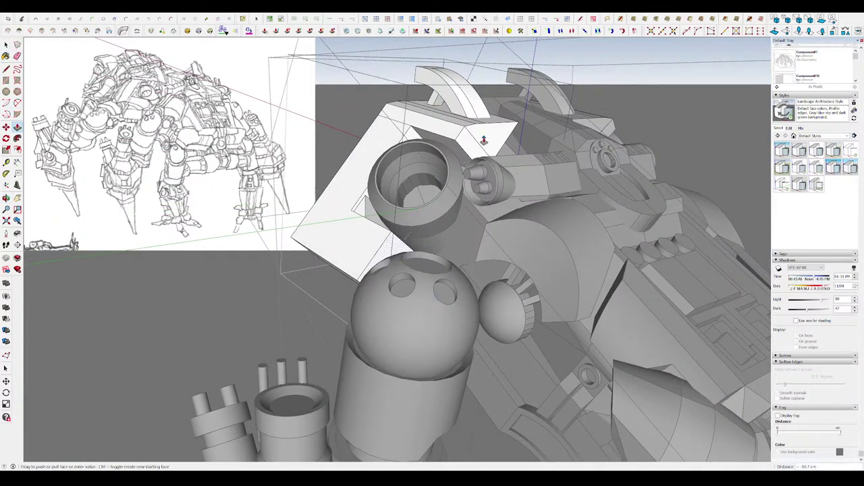
- Split the bracket face with a line and push the lower face in to cut a notch
key(l)
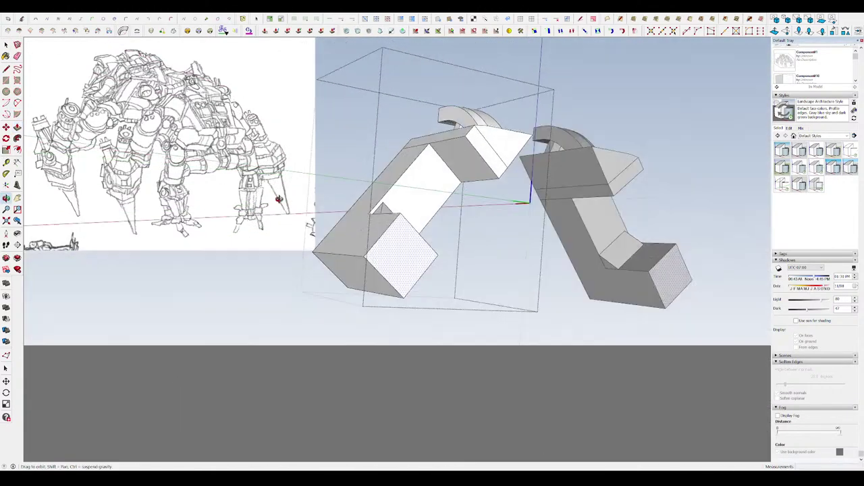
mouse_move(432, 270)
middle_down()
mouse_move(475, 248)
mouse_move(356, 197)
middle_up()
click(501, 258)
key(p)
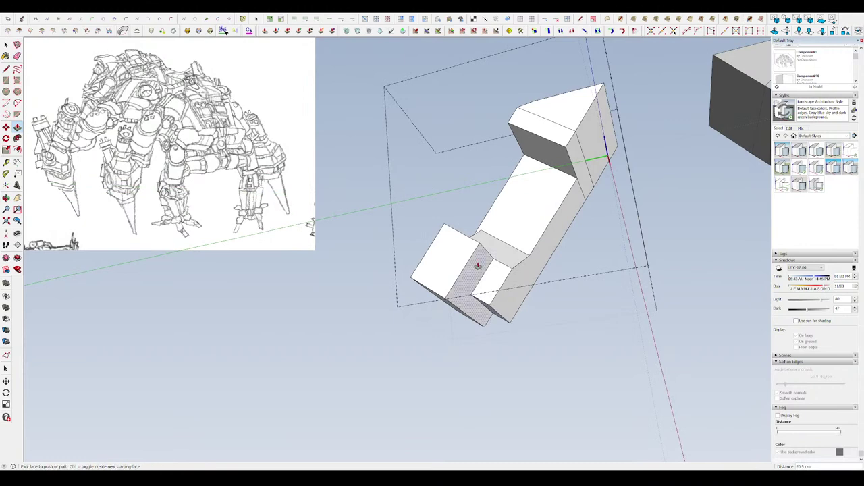
middle_drag(480, 305, 518, 277)
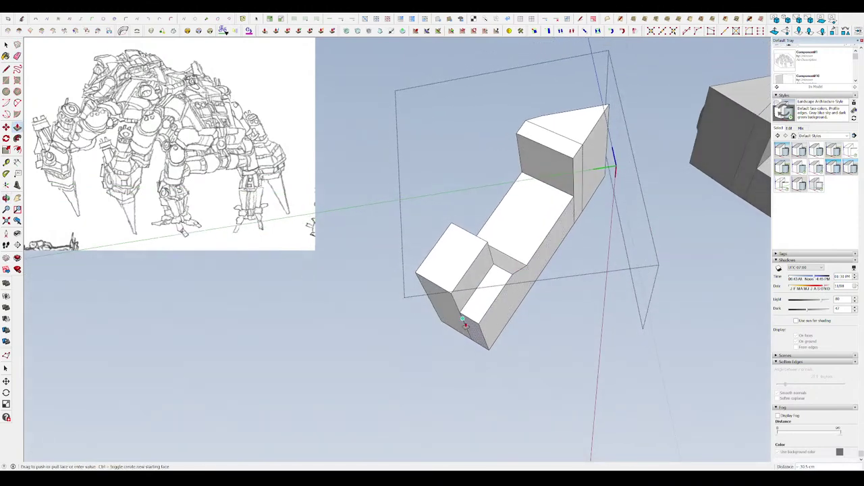
mouse_move(507, 283)
middle_down()
mouse_move(533, 233)
mouse_move(516, 196)
middle_up()
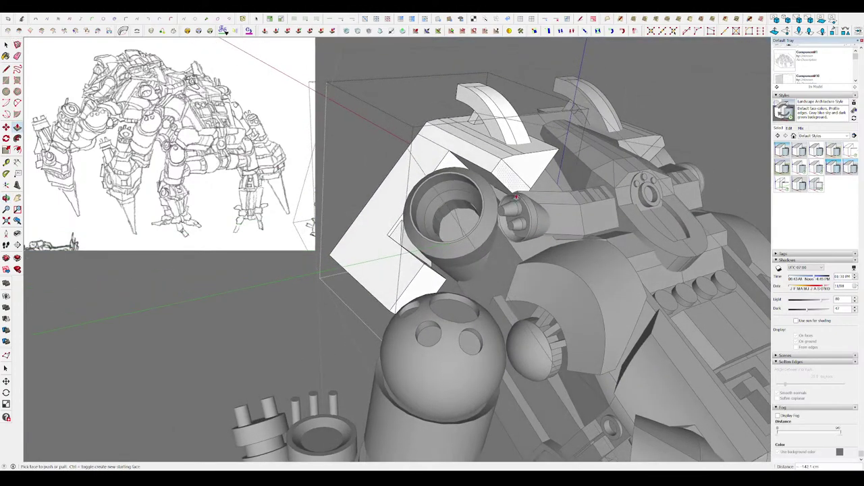
- Draw an arc for the bracket's rounded lobe and open the arm bracket component
click(17, 102)
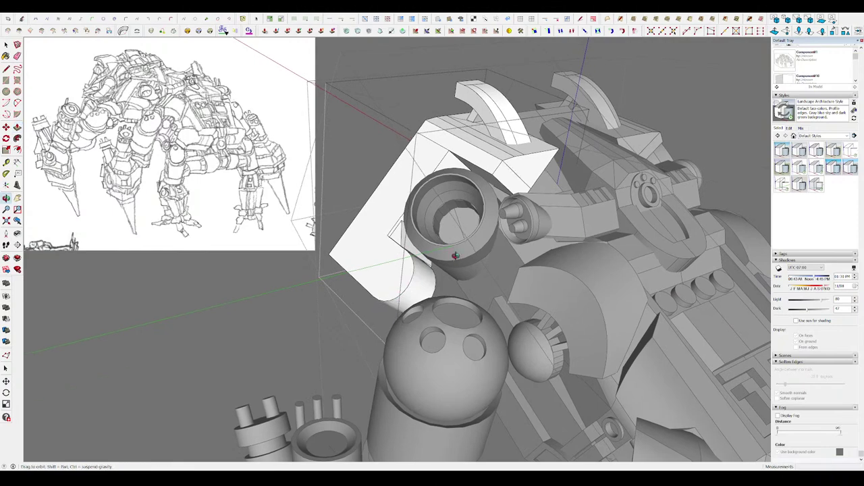
mouse_move(414, 272)
middle_down()
mouse_move(388, 225)
mouse_move(414, 229)
mouse_move(403, 232)
mouse_move(428, 266)
mouse_move(378, 203)
mouse_move(403, 392)
mouse_move(415, 266)
mouse_move(448, 321)
mouse_move(457, 299)
mouse_move(396, 228)
mouse_move(393, 174)
middle_up()
double_click(403, 232)
scroll(378, 203, up, 3)
- Offset and Push/Pull the ring edges on the bracket's joint cylinder to cut a groove
scroll(405, 177, up, 2)
key(f)
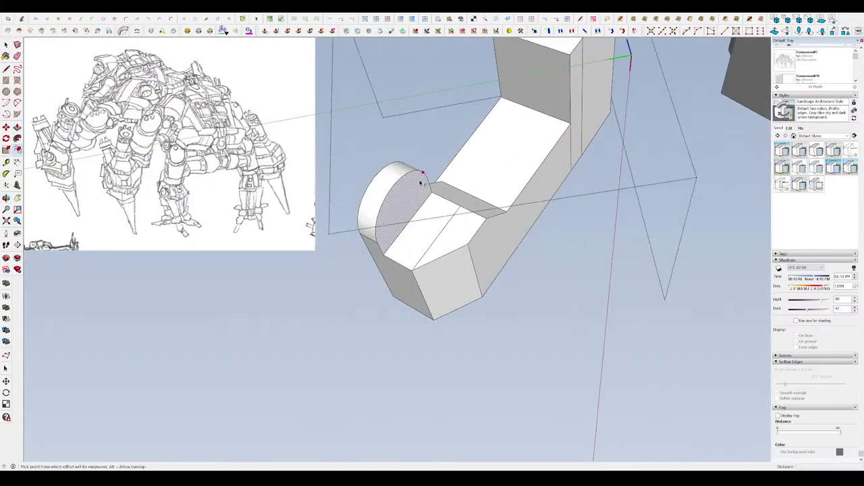
key(p)
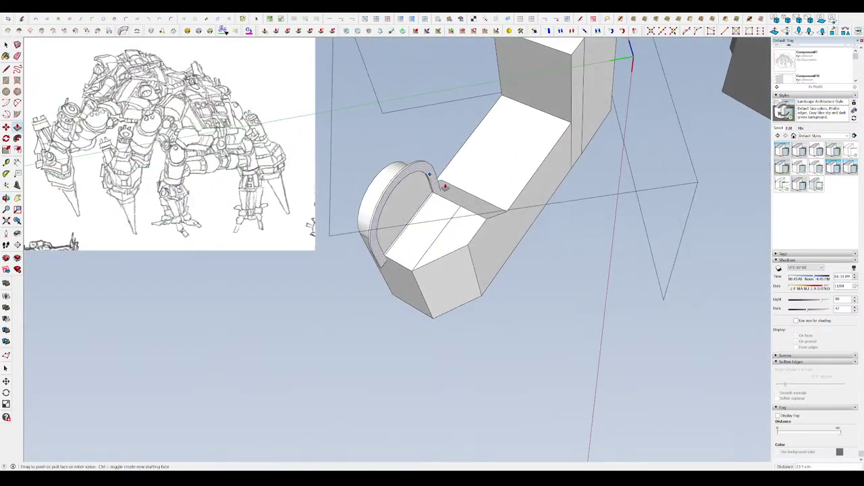
mouse_move(435, 170)
middle_down()
mouse_move(402, 208)
mouse_move(700, 337)
mouse_move(541, 277)
mouse_move(432, 218)
mouse_move(414, 144)
mouse_move(286, 116)
mouse_move(353, 146)
mouse_move(393, 189)
mouse_move(444, 193)
mouse_move(446, 222)
mouse_move(339, 184)
middle_up()
key(space)
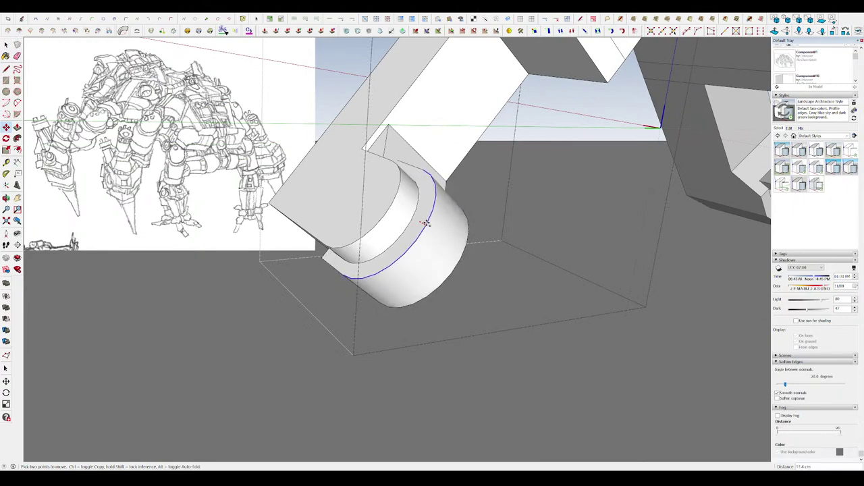
mouse_move(432, 227)
middle_down()
mouse_move(324, 193)
mouse_move(348, 141)
mouse_move(497, 174)
mouse_move(709, 245)
mouse_move(341, 175)
middle_up()
scroll(410, 245, up, 2)
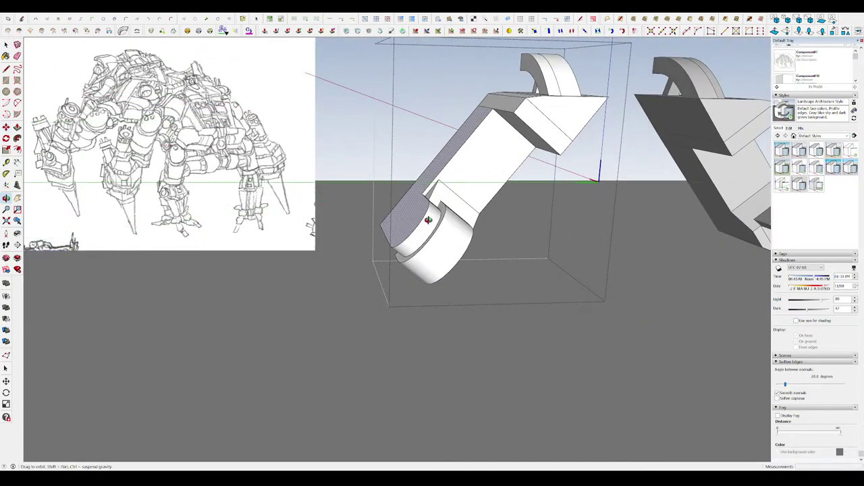
scroll(442, 234, up, 2)
- Bevel the selected groove ring edges with RoundCorner
click(212, 32)
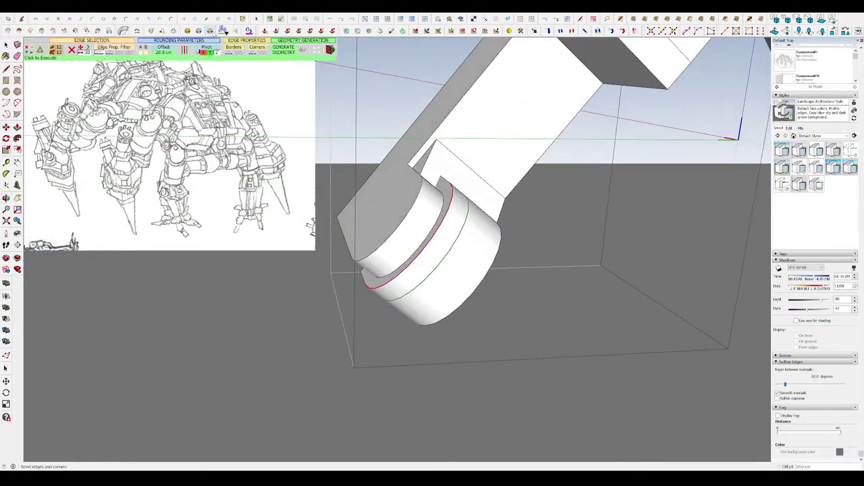
mouse_move(313, 222)
middle_down()
mouse_move(507, 243)
mouse_move(320, 314)
middle_up()
scroll(438, 208, down, 3)
scroll(438, 207, down, 2)
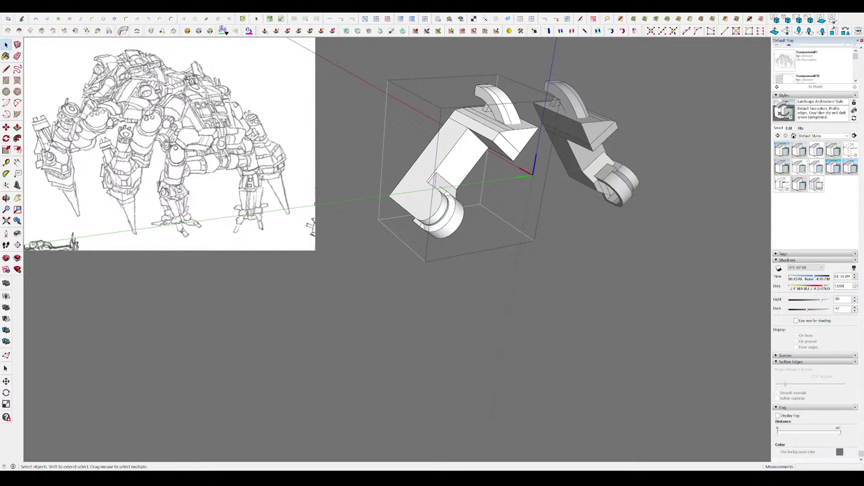
- Push/Pull and move the cylinder joint's faces at the bracket's lower end
scroll(446, 183, up, 3)
scroll(446, 183, up, 5)
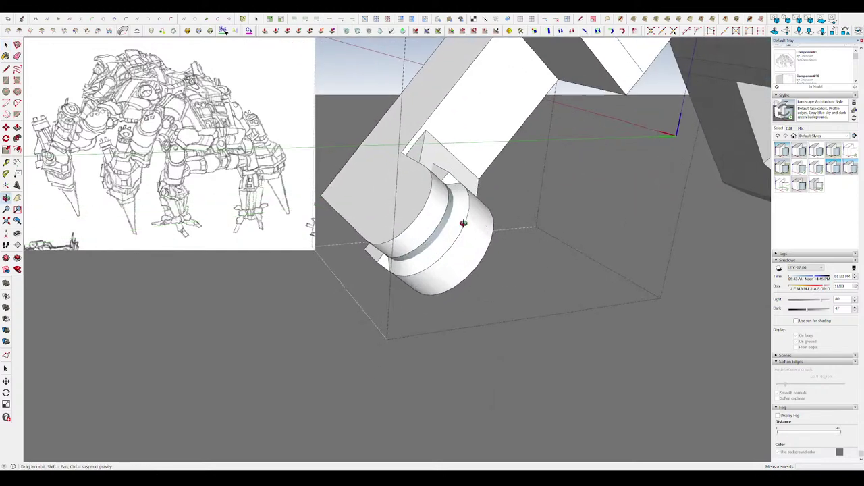
mouse_move(463, 222)
middle_down()
mouse_move(450, 226)
mouse_move(527, 251)
mouse_move(467, 237)
mouse_move(488, 227)
mouse_move(466, 215)
middle_up()
key(p)
key(m)
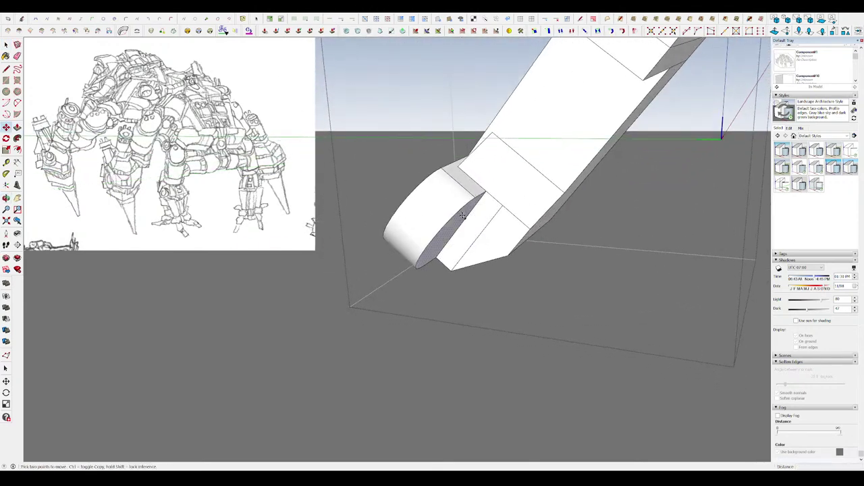
key(space)
- Scale the joint wider and flatter into a rounded drum foot
scroll(453, 203, up, 2)
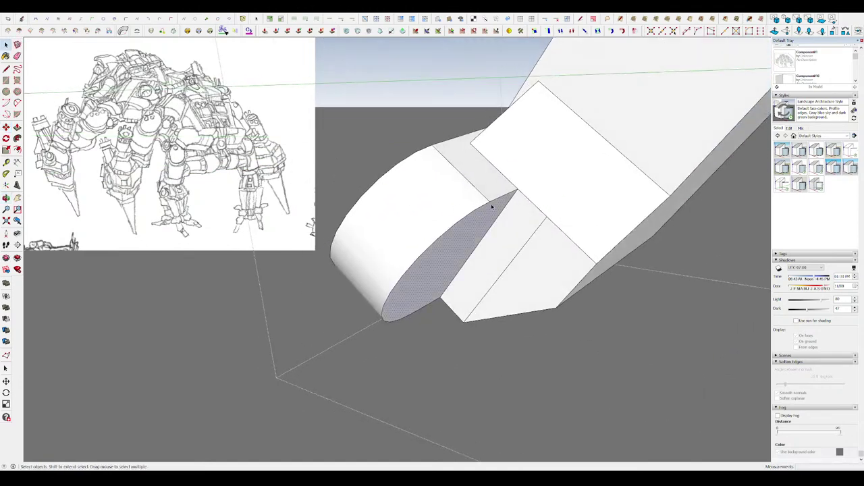
mouse_move(459, 172)
middle_down()
mouse_move(700, 207)
mouse_move(507, 193)
mouse_move(443, 238)
mouse_move(361, 202)
mouse_move(414, 257)
mouse_move(461, 176)
mouse_move(556, 237)
mouse_move(405, 254)
mouse_move(358, 230)
mouse_move(460, 223)
mouse_move(532, 202)
mouse_move(444, 245)
mouse_move(416, 274)
middle_up()
key(s)
key(space)
scroll(406, 254, down, 3)
scroll(523, 206, up, 3)
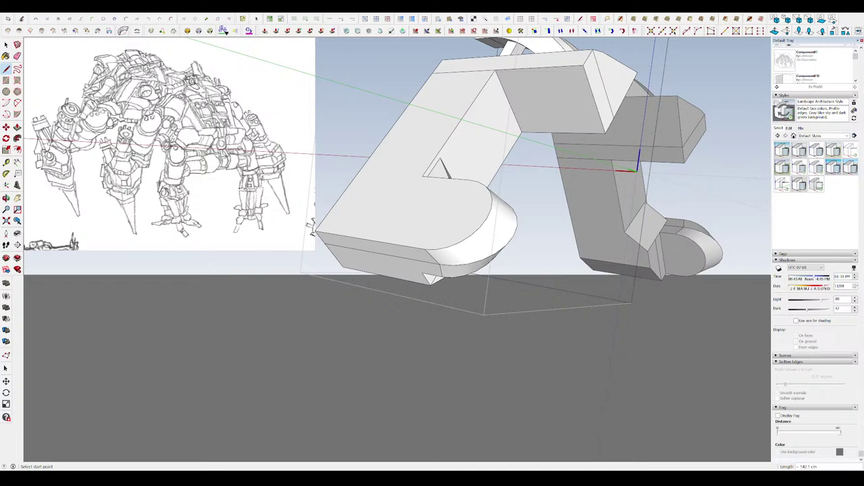
- Erase the armour tip's bottom edge and draw new facet lines for a pointed tip
key(space)
middle_drag(312, 225, 420, 260)
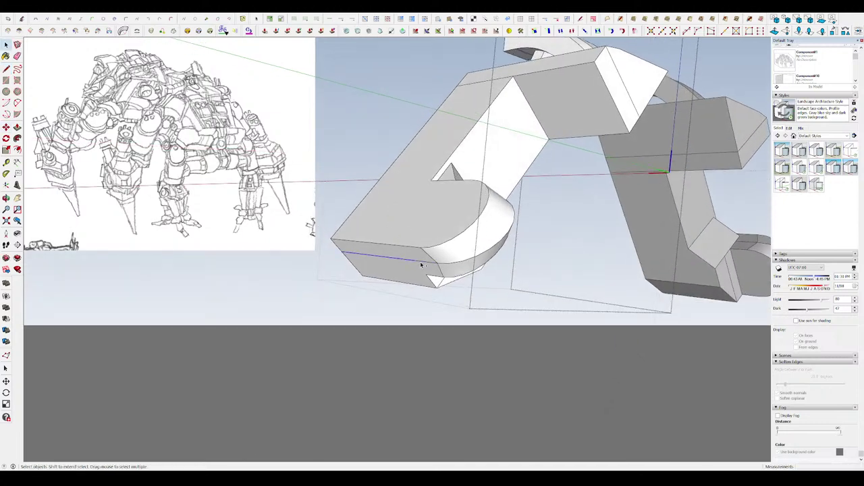
click(425, 261)
mouse_move(412, 268)
middle_down()
mouse_move(236, 278)
mouse_move(326, 195)
mouse_move(401, 224)
middle_up()
key(e)
click(424, 333)
key(l)
click(450, 303)
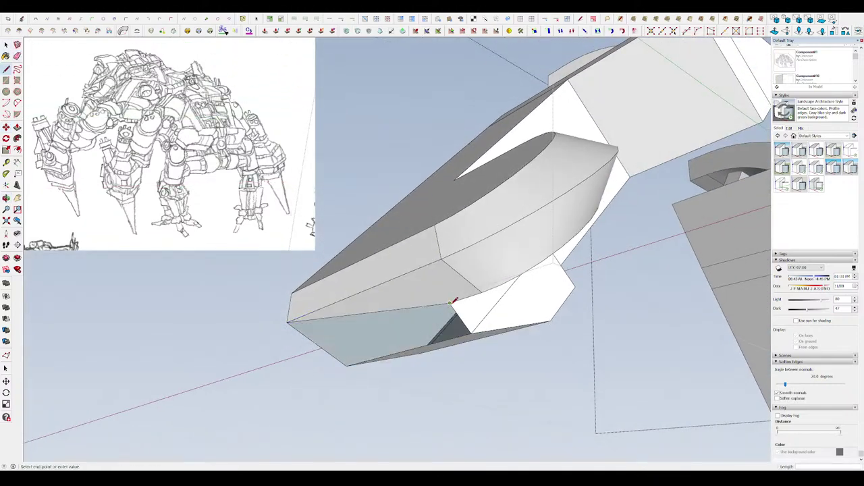
mouse_move(320, 343)
middle_down()
mouse_move(339, 303)
mouse_move(357, 314)
mouse_move(368, 290)
middle_up()
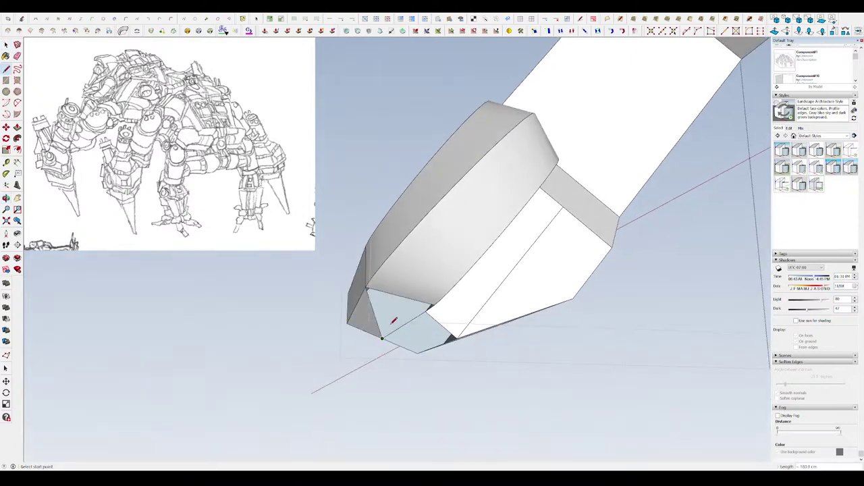
middle_drag(394, 322, 425, 292)
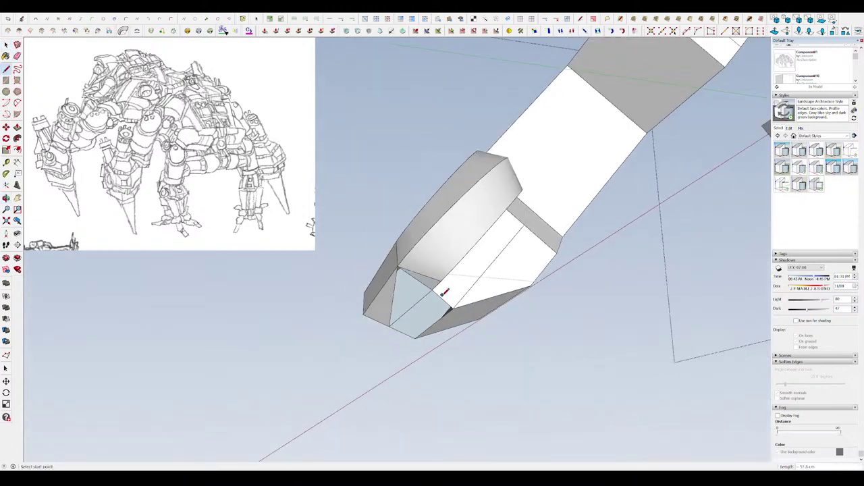
scroll(394, 322, up, 3)
scroll(447, 299, up, 3)
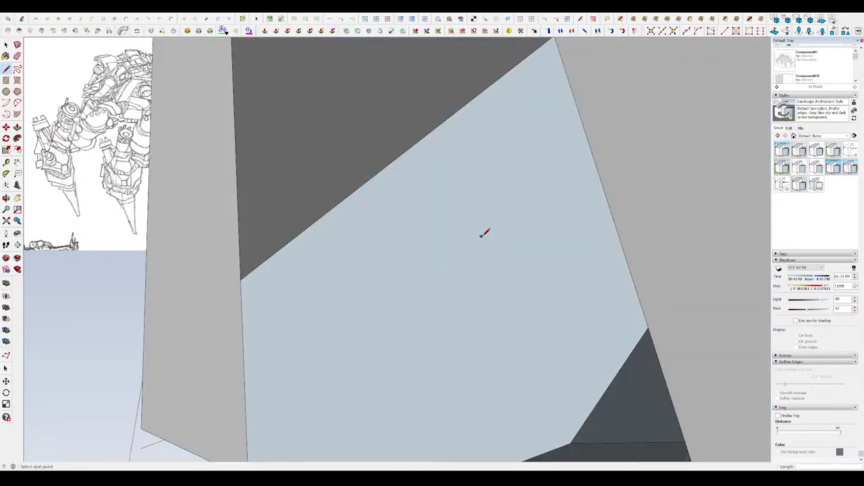
scroll(485, 232, down, 2)
mouse_move(506, 205)
middle_down()
mouse_move(629, 224)
mouse_move(497, 302)
middle_up()
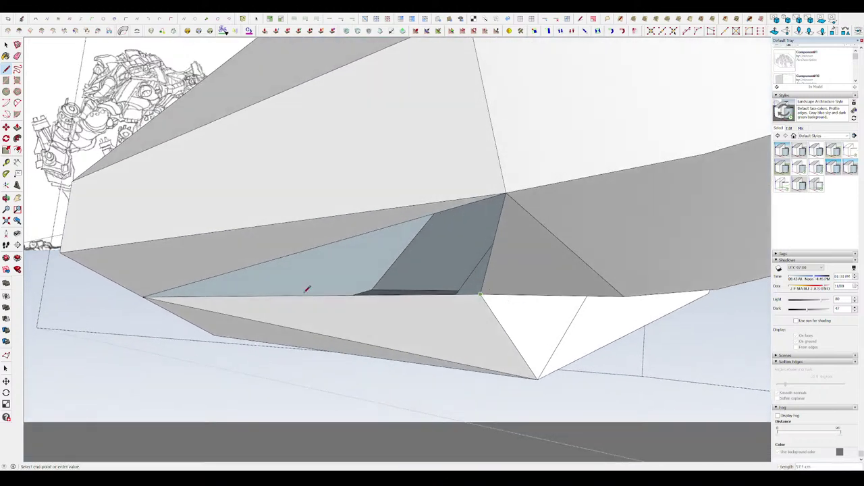
- Enter the robot's head component to edit it
middle_drag(150, 294, 428, 222)
scroll(349, 241, down, 3)
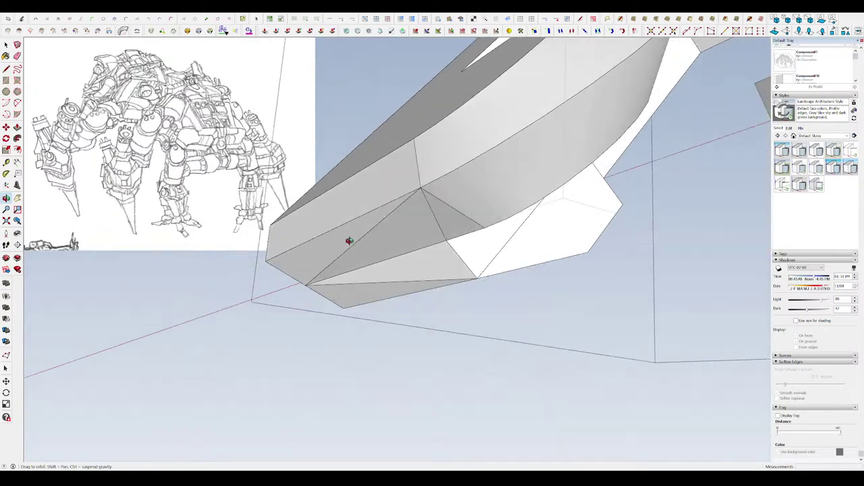
scroll(331, 299, up, 3)
mouse_move(331, 299)
middle_down()
mouse_move(542, 285)
mouse_move(395, 198)
mouse_move(405, 233)
middle_up()
scroll(543, 285, down, 5)
scroll(395, 198, up, 2)
scroll(405, 233, up, 5)
click(405, 233)
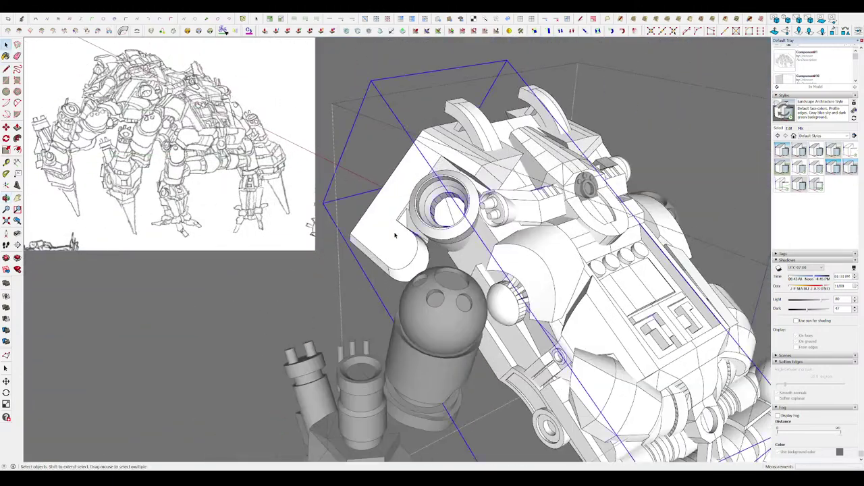
double_click(405, 233)
scroll(405, 233, up, 2)
- Draw and Push/Pull a raised panel on the shoulder plate's side face
key(l)
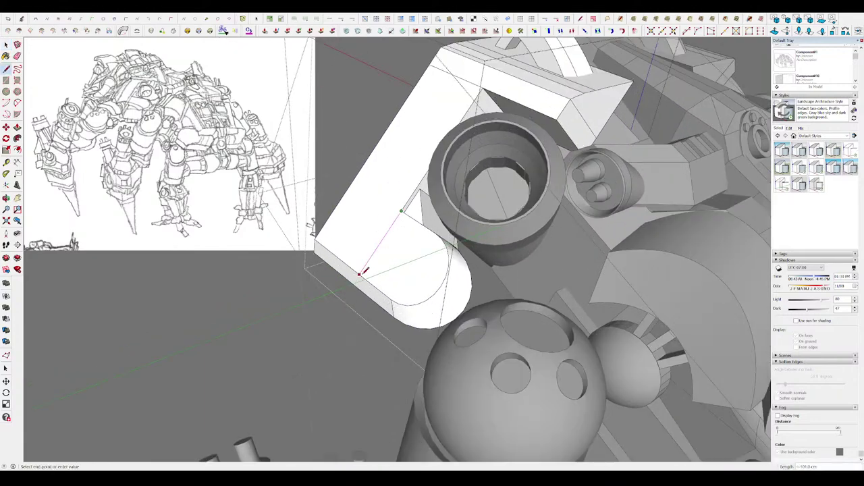
scroll(366, 212, down, 3)
mouse_move(386, 187)
middle_down()
mouse_move(456, 206)
mouse_move(464, 270)
middle_up()
scroll(456, 206, down, 3)
key(p)
mouse_move(521, 176)
middle_down()
mouse_move(403, 177)
mouse_move(428, 170)
mouse_move(417, 183)
mouse_move(448, 181)
mouse_move(372, 179)
middle_up()
scroll(448, 181, down, 3)
scroll(394, 206, up, 3)
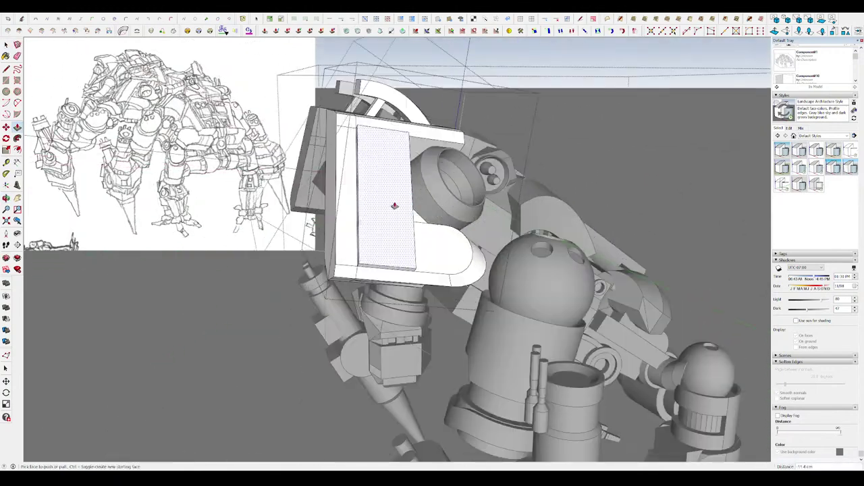
scroll(334, 193, down, 3)
scroll(351, 202, down, 3)
mouse_move(473, 230)
middle_down()
mouse_move(541, 242)
mouse_move(341, 229)
middle_up()
key(space)
- Zoom in and orbit to inspect the head shell's underside
scroll(341, 229, up, 2)
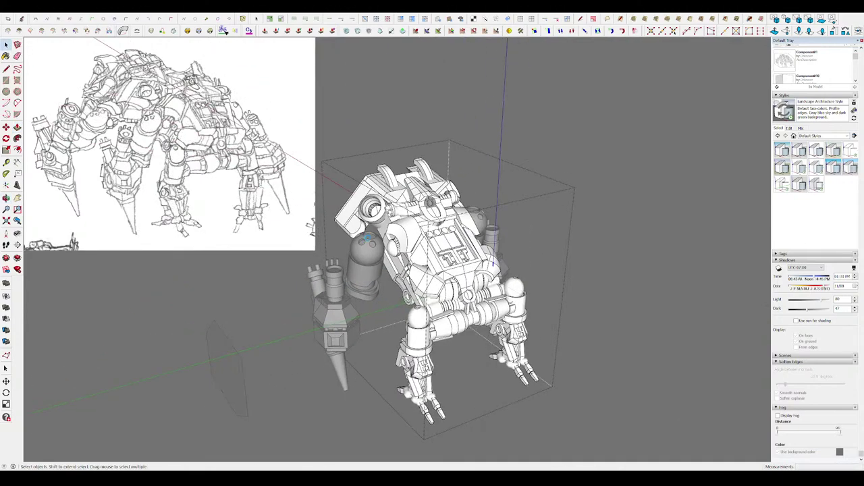
middle_drag(424, 242, 459, 199)
scroll(466, 203, up, 2)
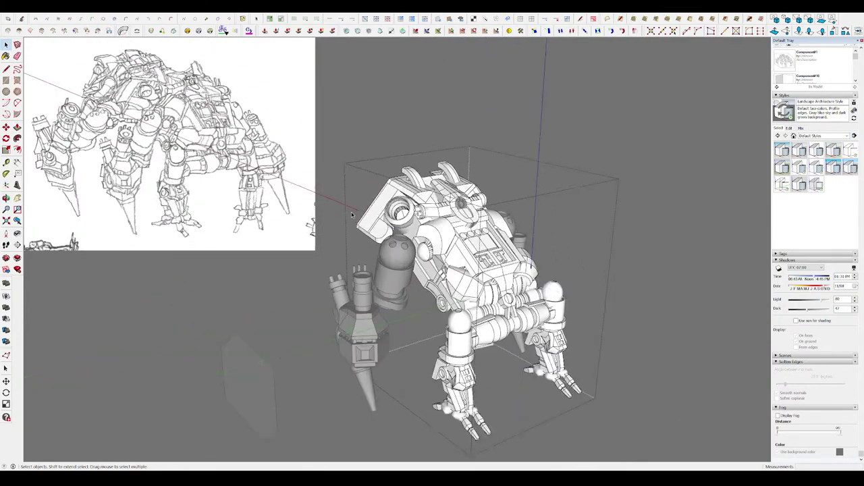
scroll(474, 208, up, 3)
scroll(474, 208, up, 2)
scroll(475, 208, up, 2)
scroll(477, 208, up, 3)
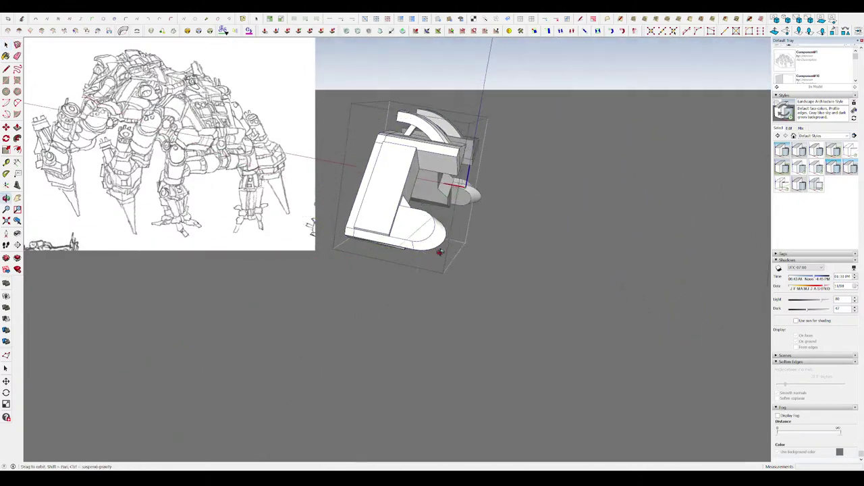
scroll(479, 208, up, 1)
mouse_move(480, 209)
middle_down()
mouse_move(413, 169)
mouse_move(266, 315)
mouse_move(238, 361)
mouse_move(491, 140)
middle_up()
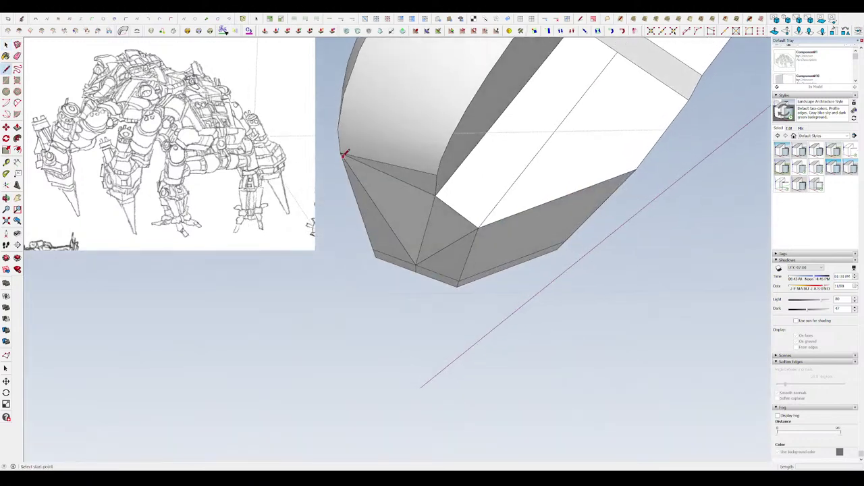
mouse_move(473, 221)
middle_down()
mouse_move(435, 223)
mouse_move(497, 200)
mouse_move(363, 257)
mouse_move(332, 141)
mouse_move(395, 160)
middle_up()
key(space)
- Erase, Push/Pull and Move head shell geometry, working inside the shell group
key(e)
mouse_move(464, 190)
middle_down()
mouse_move(513, 177)
mouse_move(447, 154)
mouse_move(397, 228)
middle_up()
key(p)
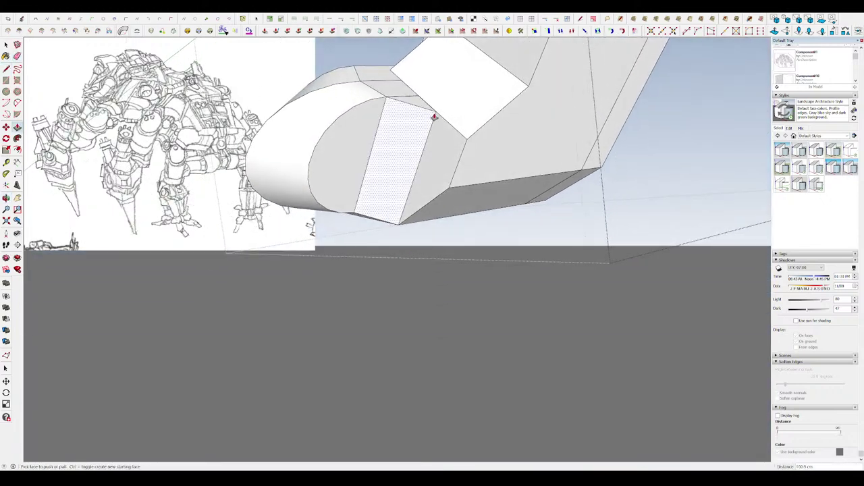
mouse_move(396, 98)
middle_down()
mouse_move(482, 110)
mouse_move(474, 66)
mouse_move(392, 139)
mouse_move(476, 257)
mouse_move(482, 213)
mouse_move(493, 229)
mouse_move(466, 266)
mouse_move(443, 241)
mouse_move(474, 250)
mouse_move(490, 274)
middle_up()
key(space)
key(m)
scroll(491, 216, up, 2)
scroll(518, 219, down, 3)
key(space)
scroll(440, 238, up, 3)
scroll(440, 238, down, 2)
double_click(472, 246)
scroll(491, 274, up, 2)
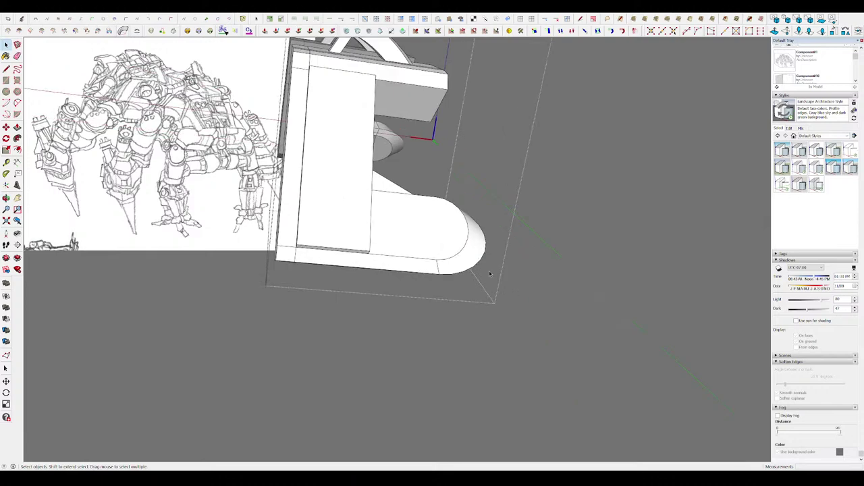
middle_drag(456, 247, 445, 212)
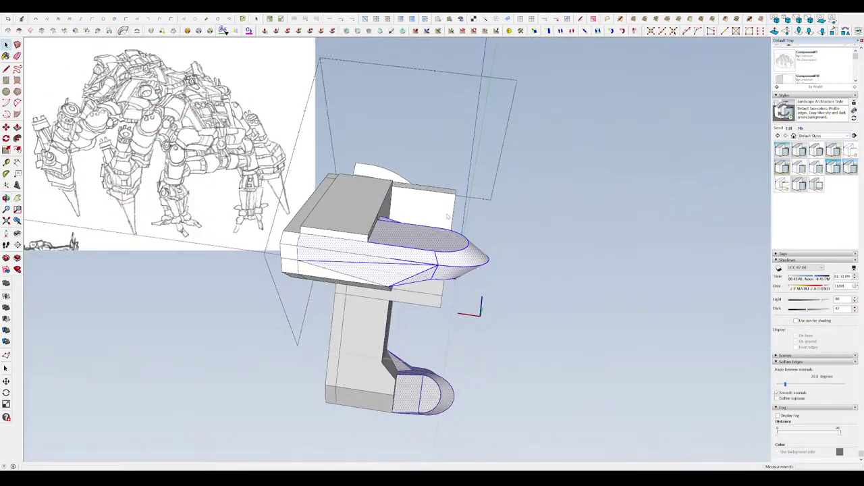
- Bend the head shell's pointed tip to its target point
mouse_move(433, 283)
middle_down()
mouse_move(421, 240)
mouse_move(418, 245)
middle_up()
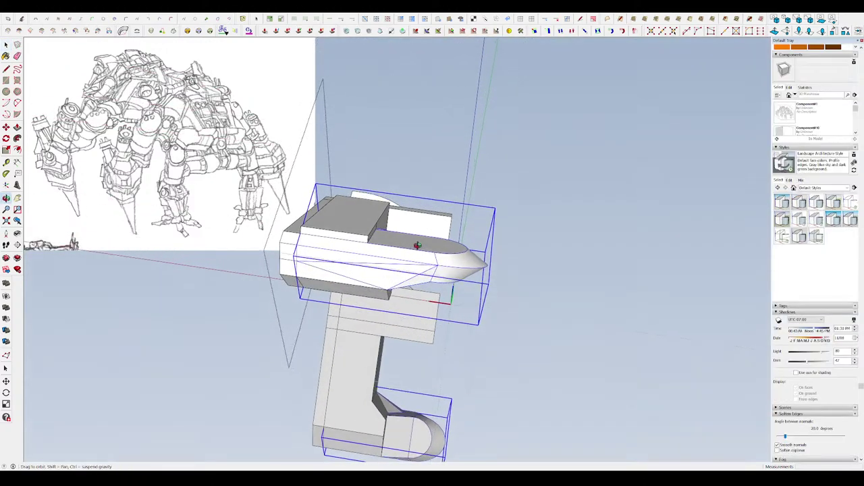
scroll(382, 252, up, 2)
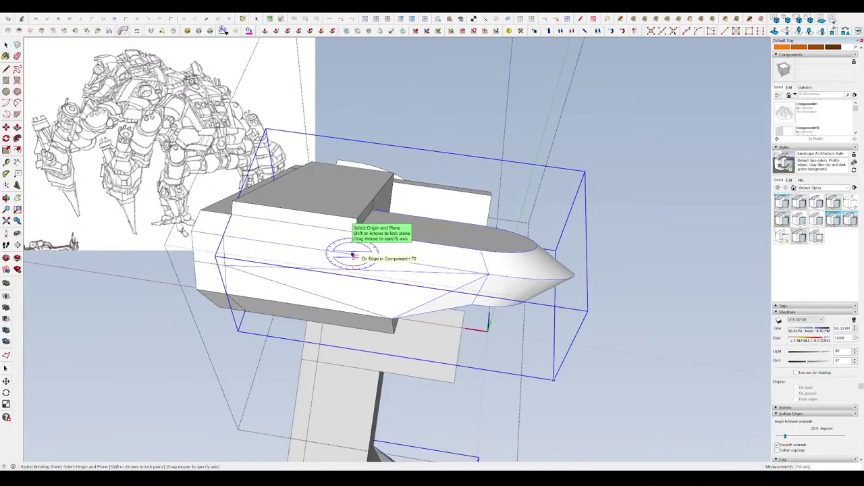
mouse_move(352, 255)
middle_down()
mouse_move(279, 344)
mouse_move(506, 185)
mouse_move(555, 135)
mouse_move(557, 229)
mouse_move(614, 155)
middle_up()
key(space)
scroll(547, 131, down, 2)
scroll(550, 135, up, 4)
scroll(613, 156, up, 2)
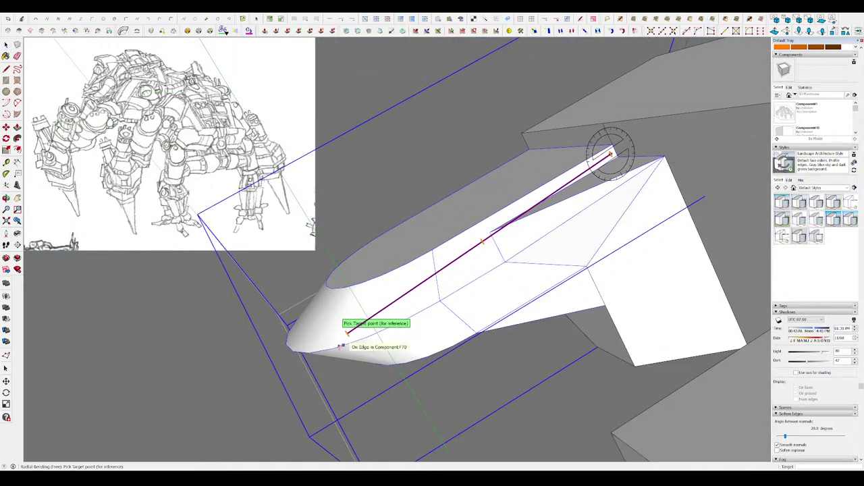
click(347, 332)
click(443, 395)
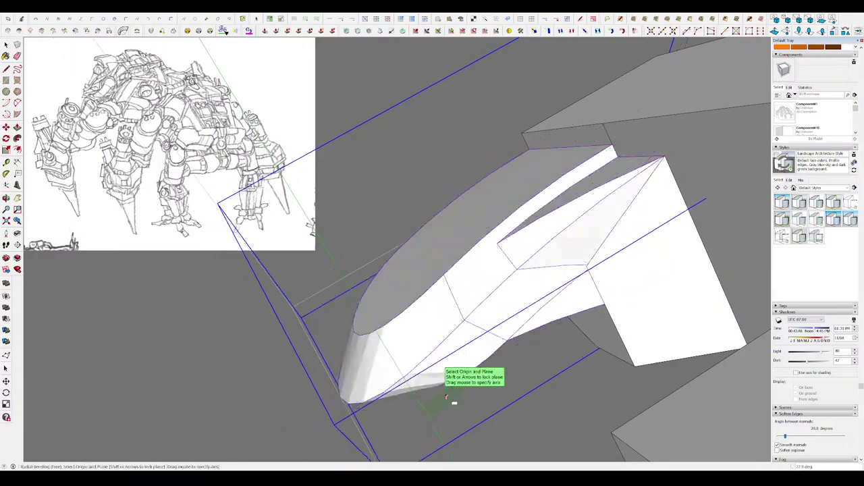
- Select the front and right arm components near the shoulder armour
middle_drag(446, 397, 743, 222)
scroll(449, 213, down, 3)
mouse_move(450, 212)
middle_down()
mouse_move(469, 193)
mouse_move(607, 132)
mouse_move(472, 202)
middle_up()
key(space)
scroll(314, 299, up, 3)
middle_drag(93, 349, 422, 238)
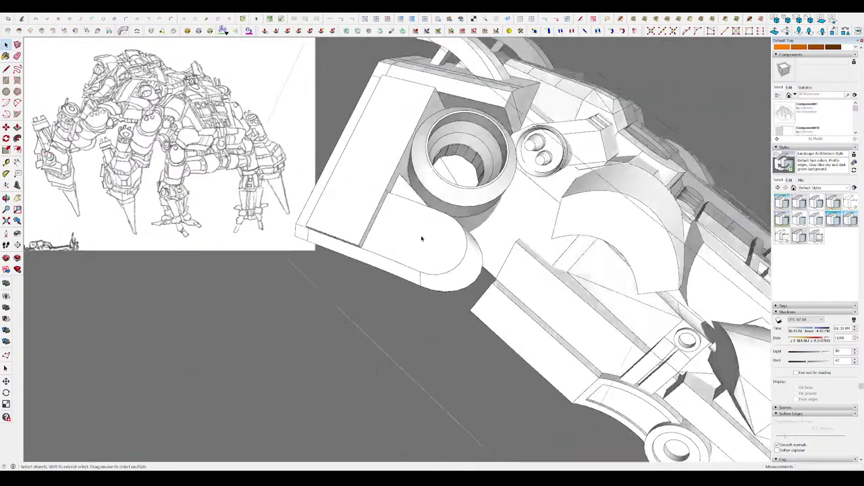
scroll(422, 237, down, 10)
middle_drag(274, 315, 167, 349)
mouse_move(426, 159)
middle_down()
mouse_move(479, 135)
mouse_move(413, 236)
mouse_move(442, 243)
mouse_move(363, 222)
mouse_move(433, 215)
middle_up()
scroll(478, 135, up, 5)
scroll(414, 236, up, 3)
click(406, 231)
key(space)
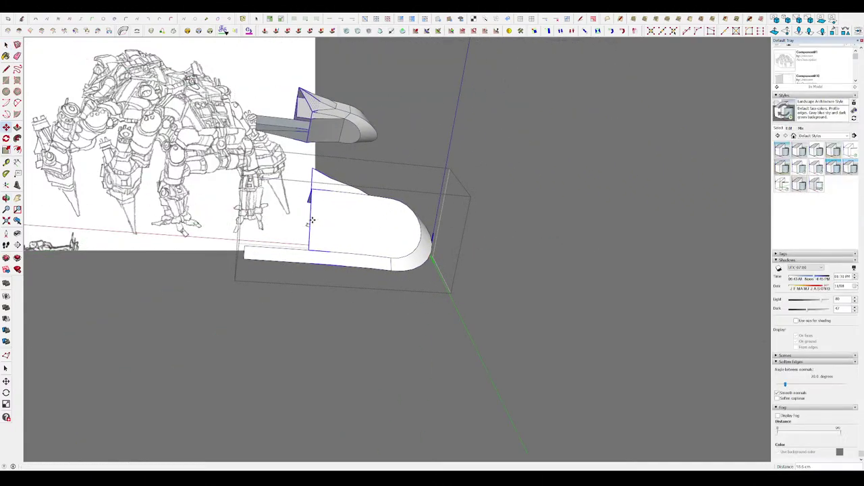
- Cancel the white armour piece's move and enter the arm assembly's edit context
scroll(289, 174, up, 5)
scroll(254, 185, up, 3)
click(288, 195)
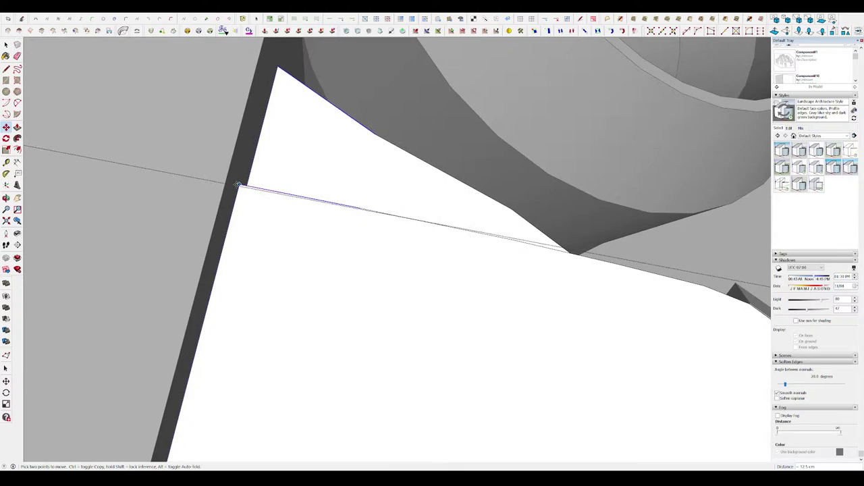
key(space)
scroll(302, 195, down, 8)
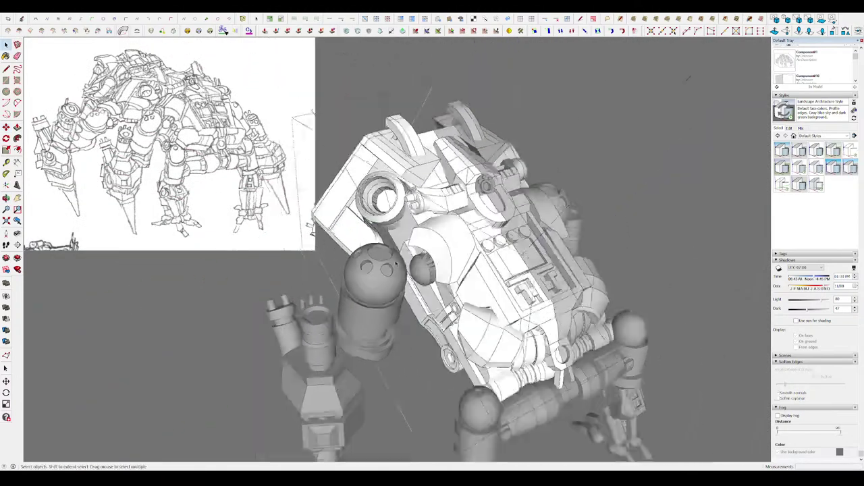
mouse_move(288, 283)
middle_down()
mouse_move(617, 268)
mouse_move(565, 236)
mouse_move(454, 225)
mouse_move(679, 290)
mouse_move(707, 361)
mouse_move(535, 218)
middle_up()
double_click(454, 225)
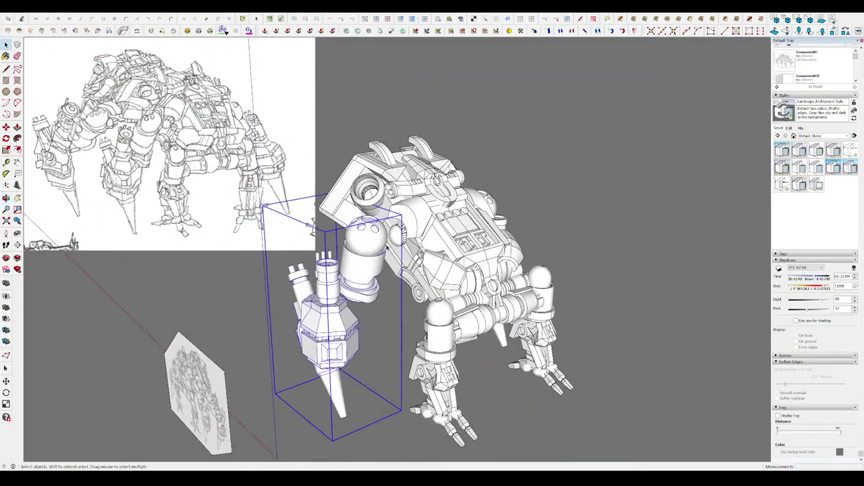
- Scale the inner arm capsule and orbit around to check its fit
double_click(371, 249)
scroll(375, 249, up, 3)
key(s)
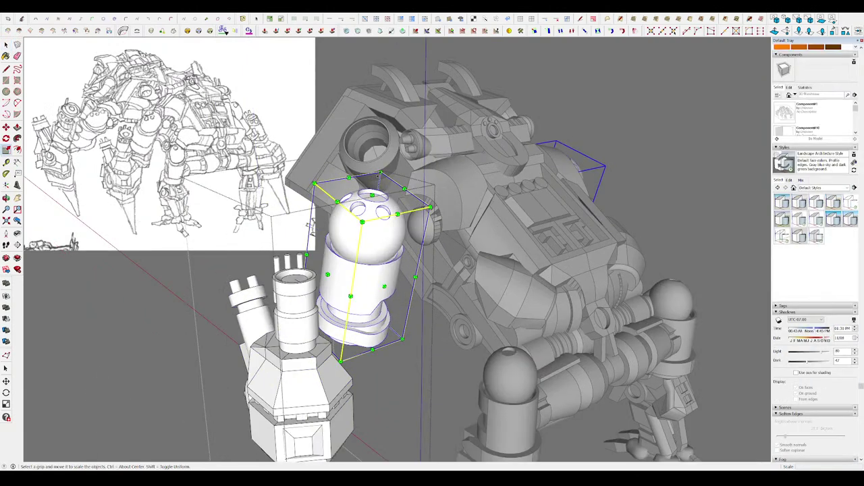
middle_drag(379, 188, 389, 197)
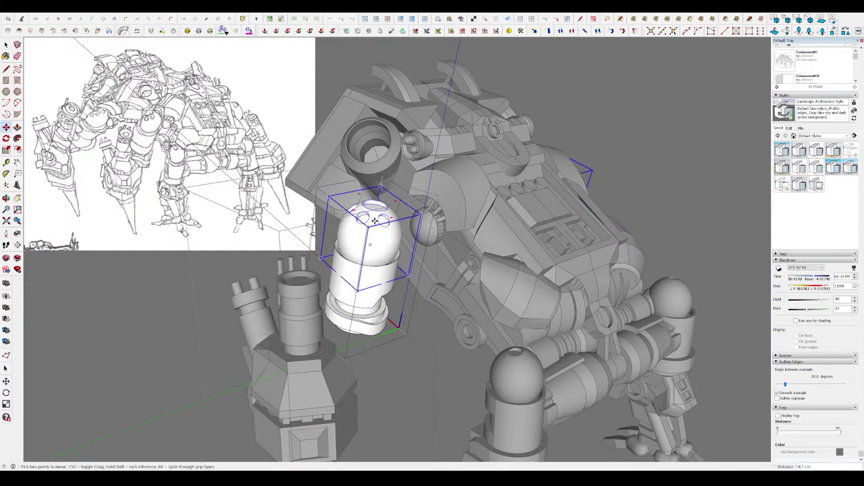
scroll(375, 222, down, 5)
mouse_move(374, 222)
middle_down()
mouse_move(453, 243)
mouse_move(540, 290)
mouse_move(552, 248)
middle_up()
scroll(453, 243, up, 5)
key(space)
scroll(486, 263, down, 5)
scroll(557, 299, up, 2)
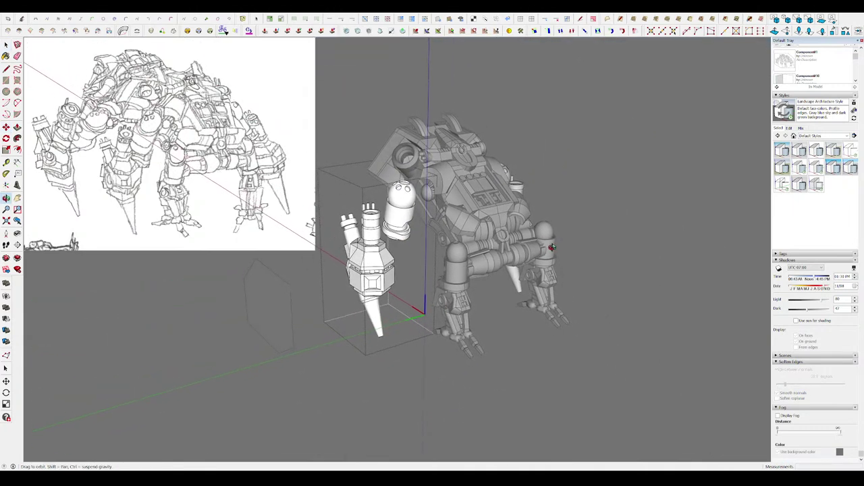
scroll(419, 222, up, 2)
- Rescale the white capsule and move it up under the shoulder
click(386, 212)
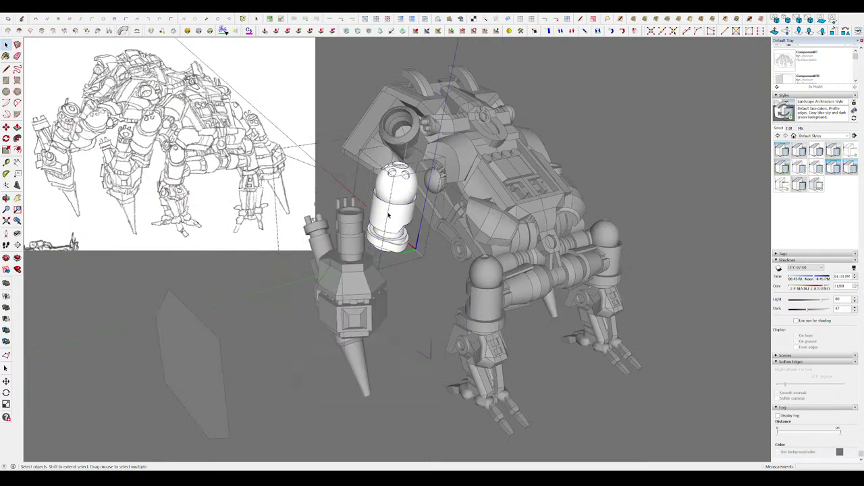
scroll(388, 215, up, 3)
key(s)
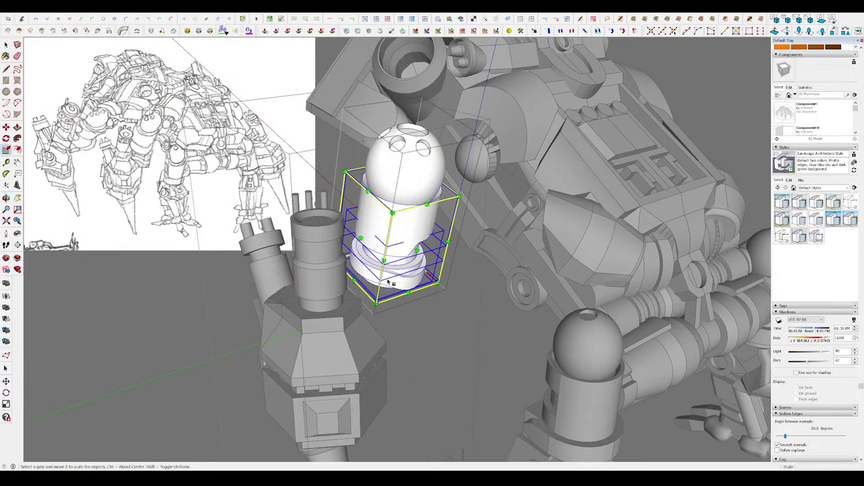
scroll(391, 277, down, 3)
scroll(388, 267, down, 2)
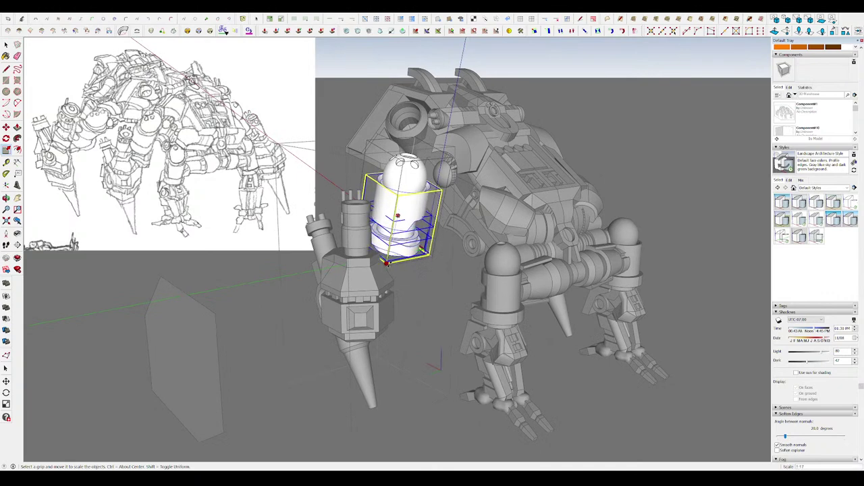
key(m)
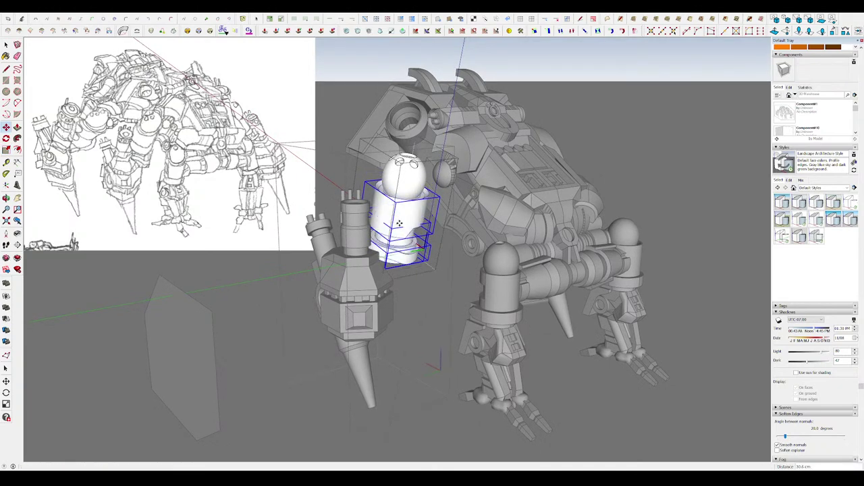
middle_drag(399, 224, 405, 243)
middle_drag(511, 245, 433, 256)
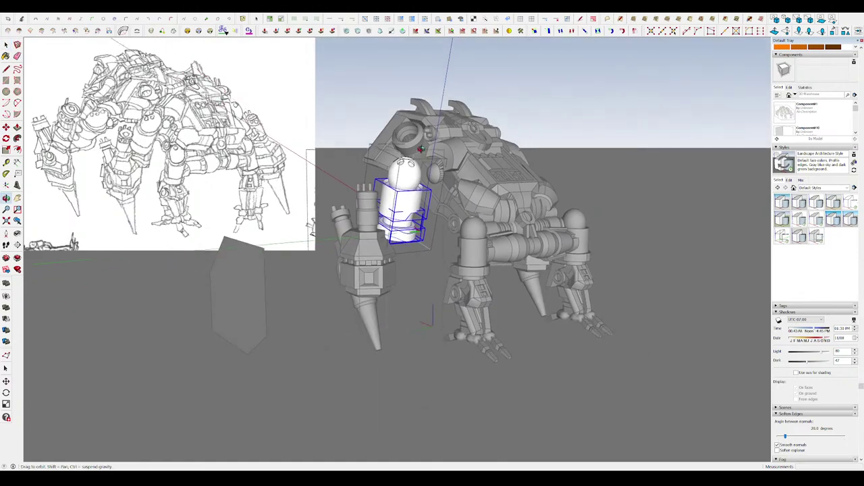
- Resize the capsule once more, checking it from several angles
key(s)
scroll(402, 251, up, 3)
scroll(405, 168, down, 2)
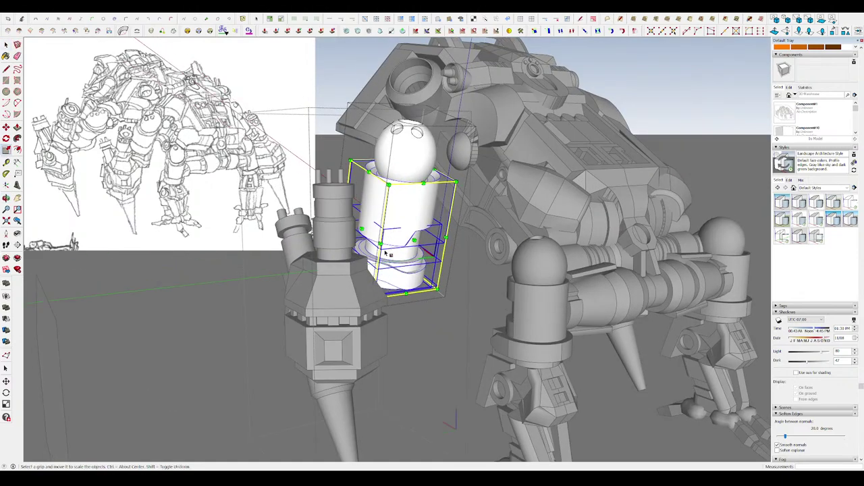
scroll(405, 167, down, 3)
mouse_move(405, 168)
middle_down()
mouse_move(393, 190)
mouse_move(479, 327)
middle_up()
scroll(393, 189, up, 5)
scroll(393, 190, down, 2)
scroll(419, 223, down, 5)
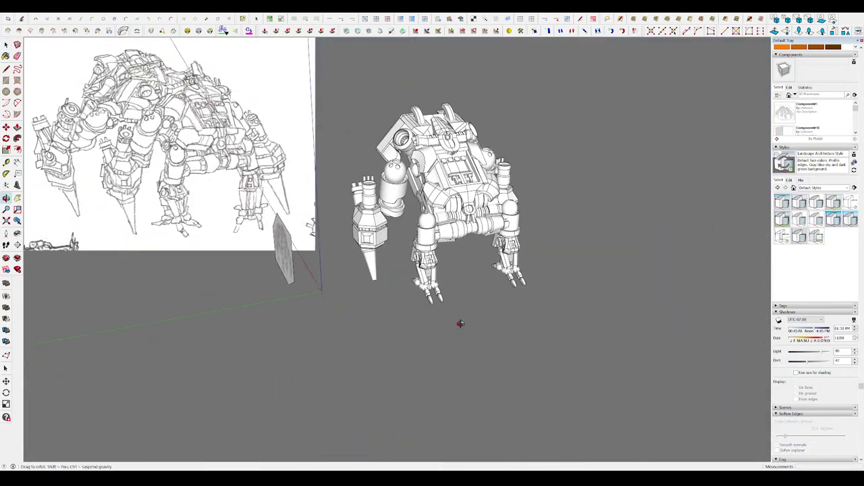
scroll(495, 312, up, 5)
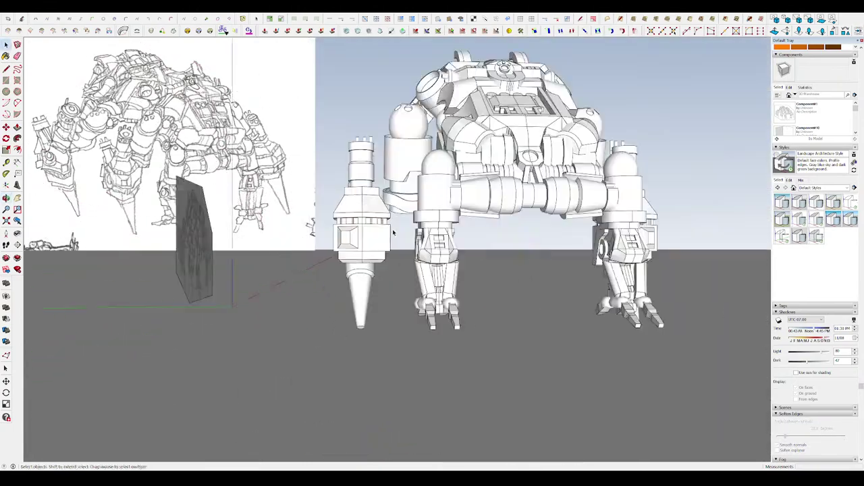
middle_drag(495, 312, 396, 247)
key(space)
- Open the arm group, then exit it and try moving the whole arm
scroll(397, 248, down, 5)
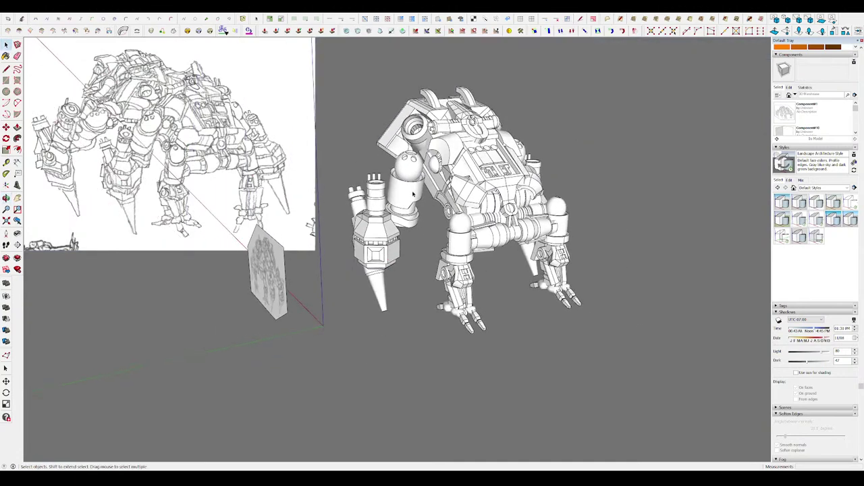
scroll(415, 168, up, 5)
double_click(415, 168)
key(Escape)
key(m)
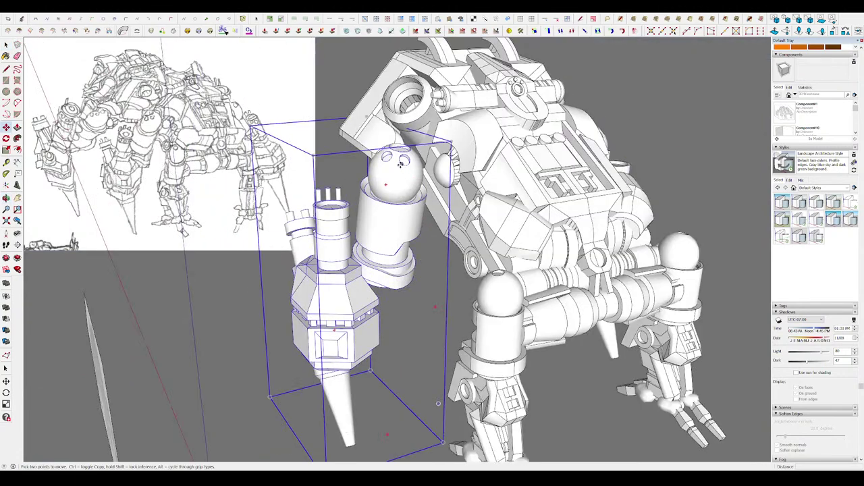
scroll(401, 167, down, 3)
mouse_move(401, 168)
middle_down()
mouse_move(463, 187)
mouse_move(433, 190)
middle_up()
scroll(464, 202, up, 3)
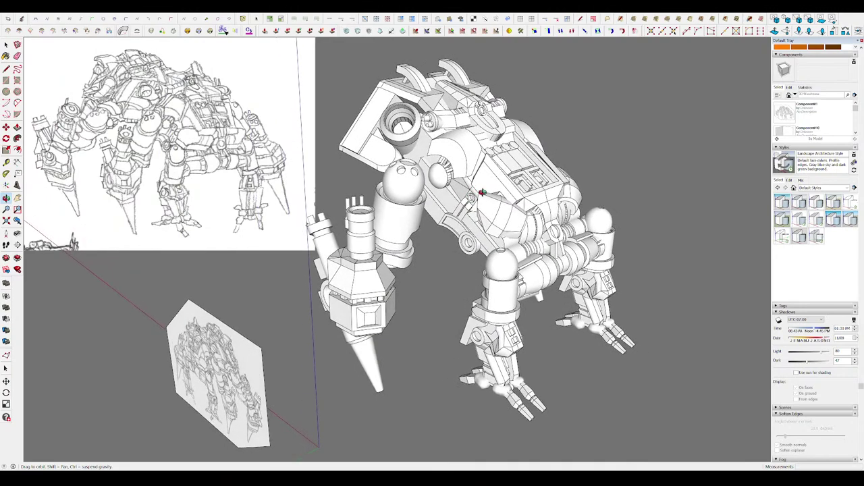
key(space)
- Reopen the arm group, select the shoulder part, and view the upper body
click(378, 243)
double_click(405, 181)
click(405, 181)
scroll(424, 171, up, 3)
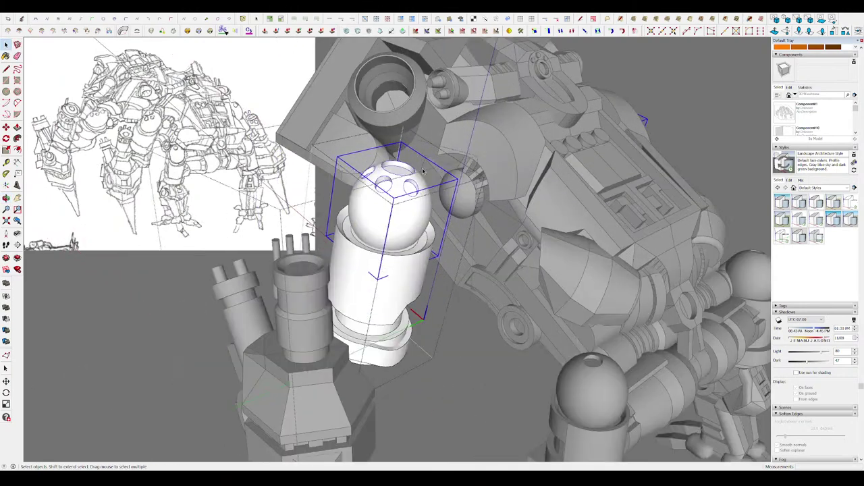
drag(457, 179, 389, 208)
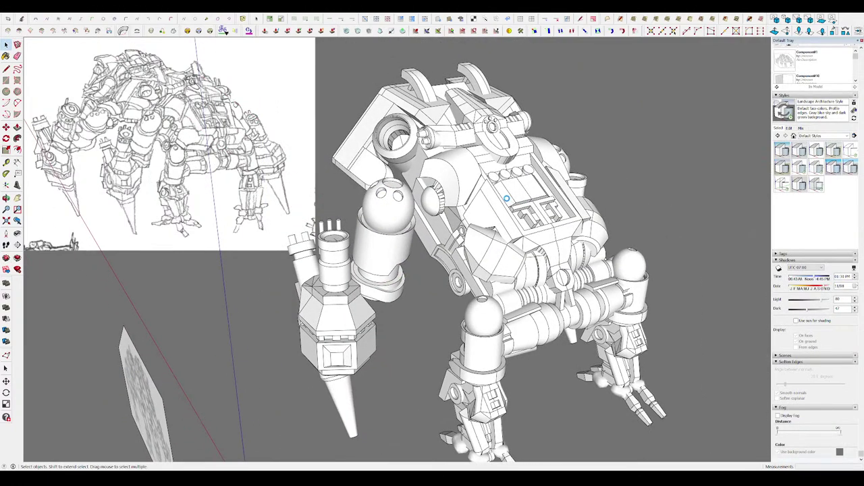
scroll(484, 226, down, 5)
scroll(460, 216, up, 3)
scroll(446, 210, up, 3)
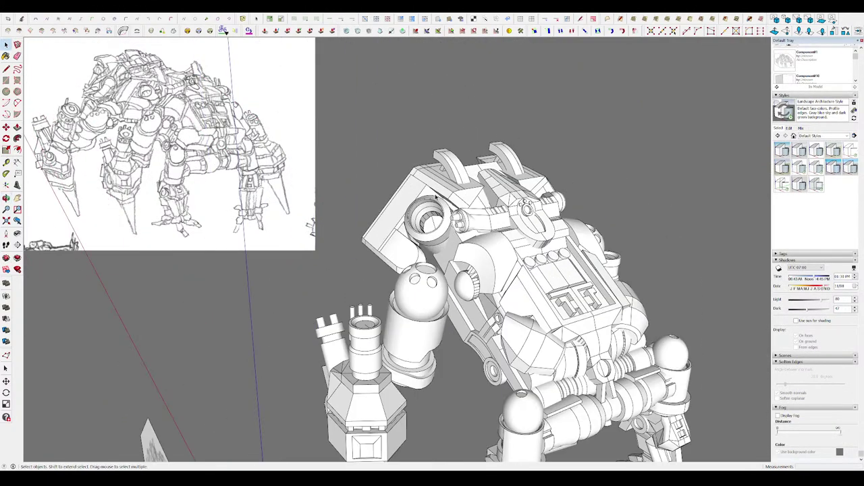
mouse_move(446, 210)
middle_down()
mouse_move(435, 204)
mouse_move(411, 284)
mouse_move(419, 202)
middle_up()
- Orbit around the mech to inspect the shoulder part from below and front
scroll(419, 175, up, 3)
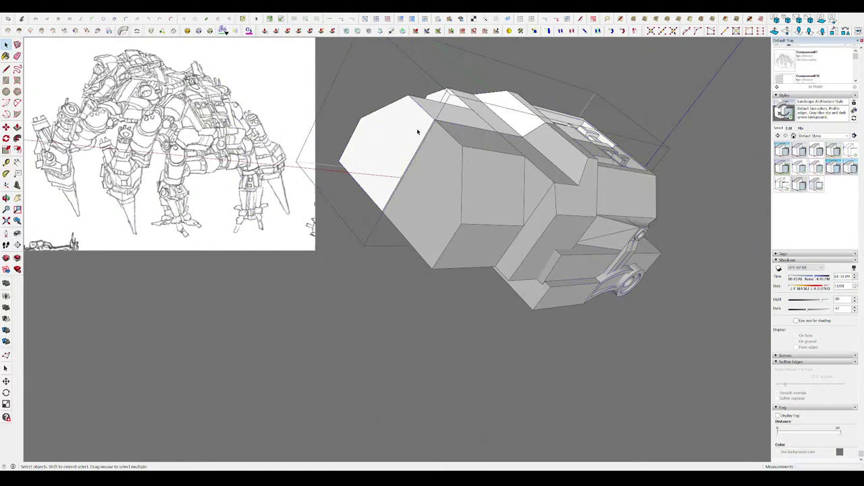
middle_drag(417, 132, 375, 223)
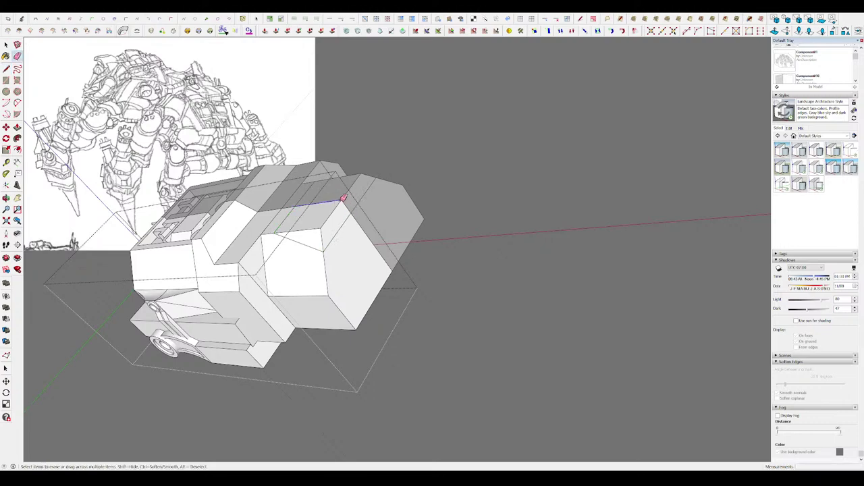
mouse_move(327, 229)
middle_down()
mouse_move(115, 179)
mouse_move(560, 211)
mouse_move(333, 208)
middle_up()
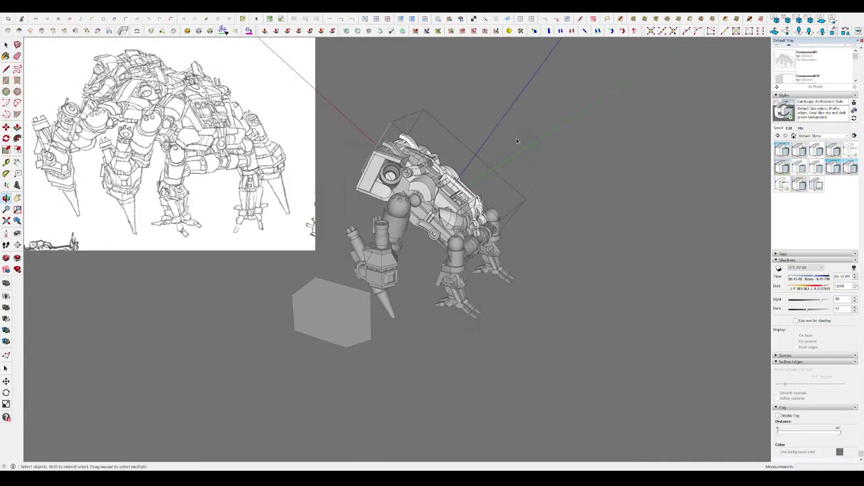
scroll(333, 207, up, 5)
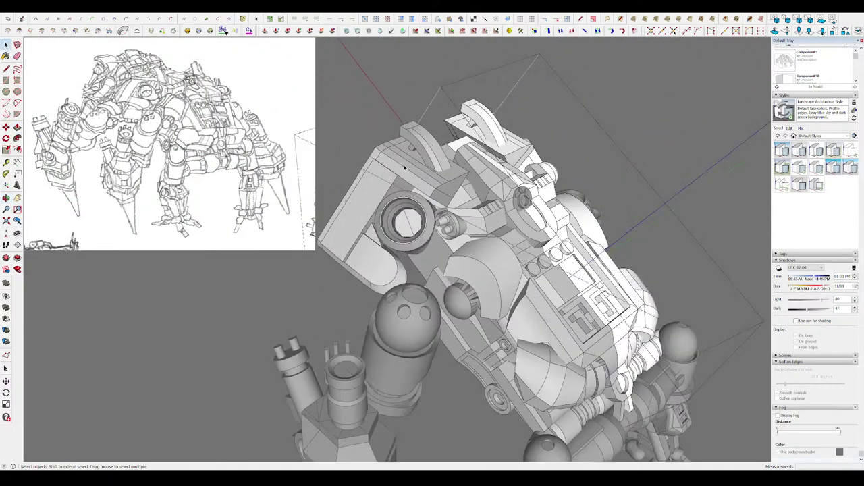
mouse_move(333, 207)
middle_down()
mouse_move(365, 138)
mouse_move(415, 153)
middle_up()
key(r)
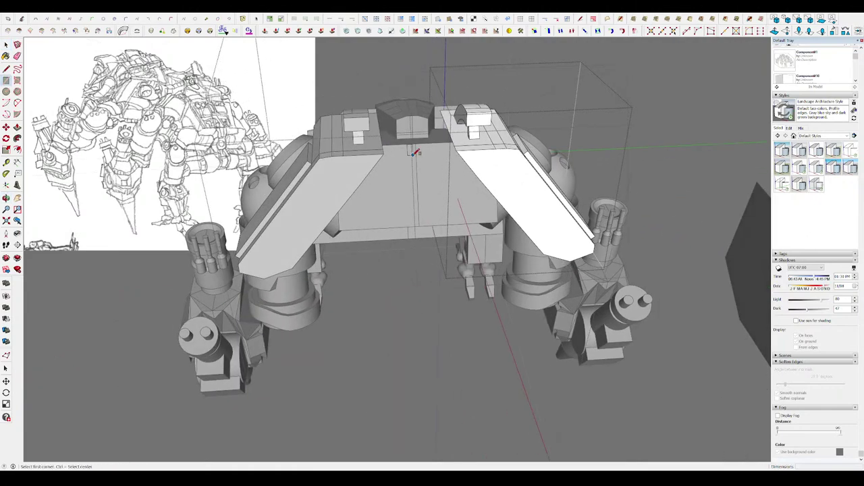
key(space)
middle_drag(468, 222, 561, 66)
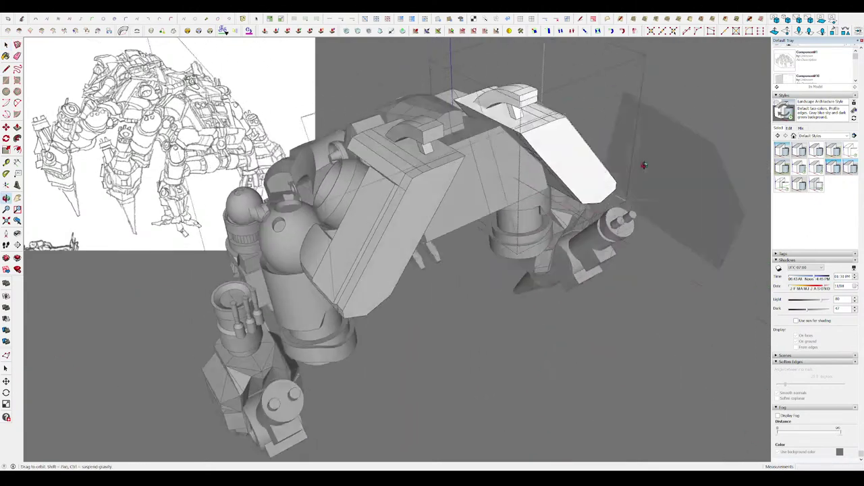
- Open the shoulder plate assembly and draw bracket tab lines on the plates
double_click(561, 66)
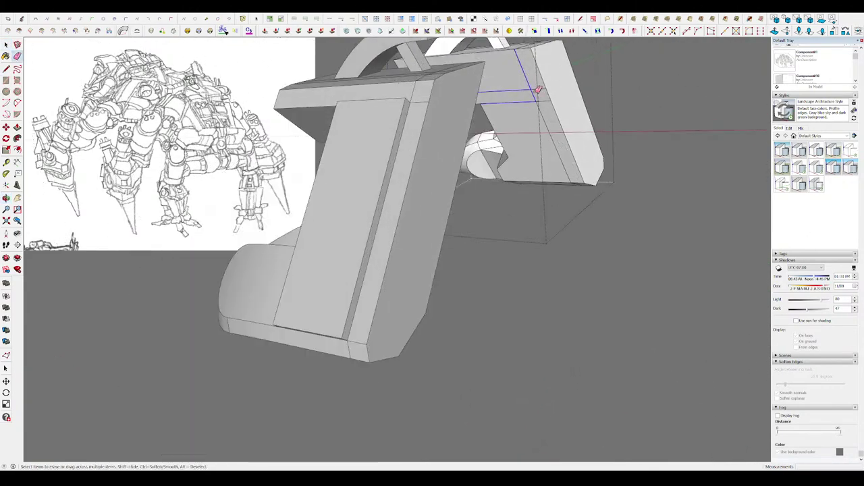
middle_drag(539, 90, 548, 95)
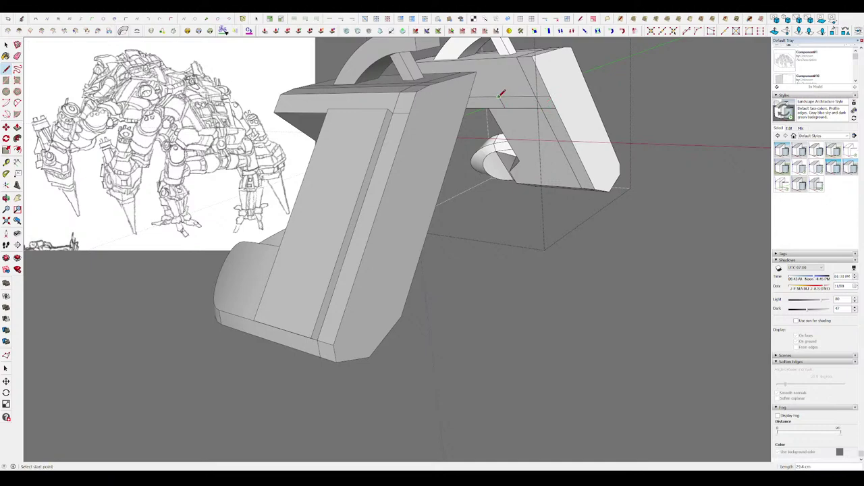
middle_drag(531, 112, 317, 203)
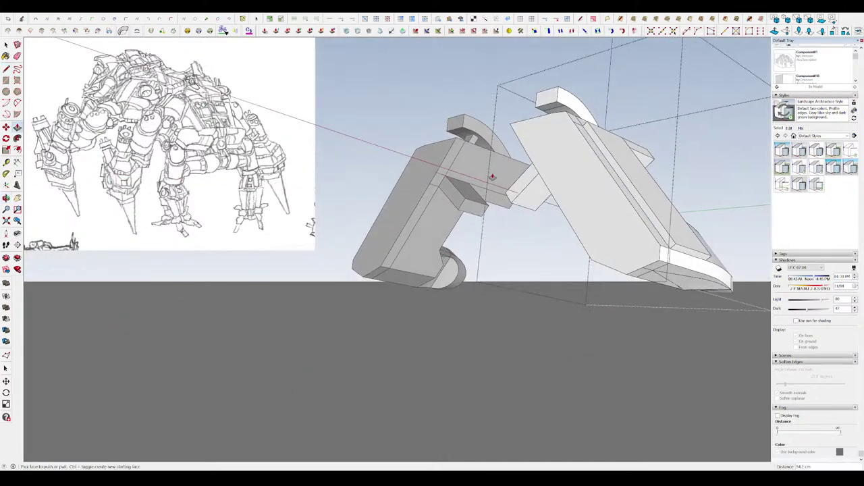
middle_drag(318, 203, 642, 216)
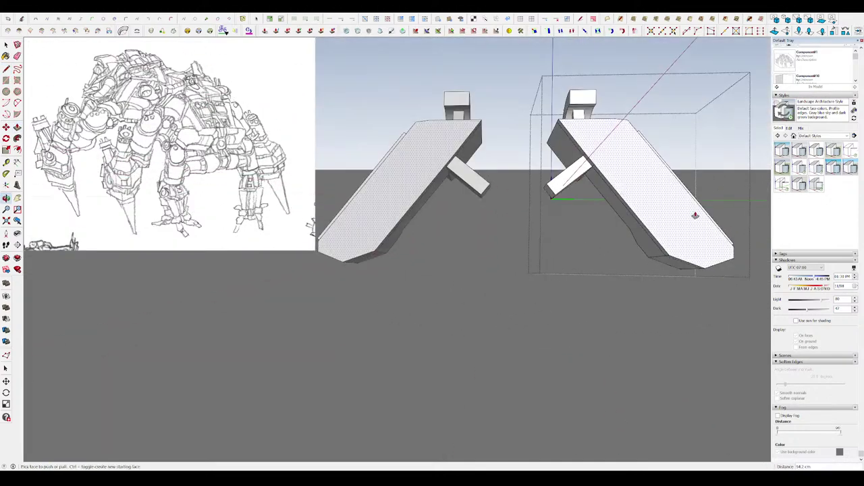
key(l)
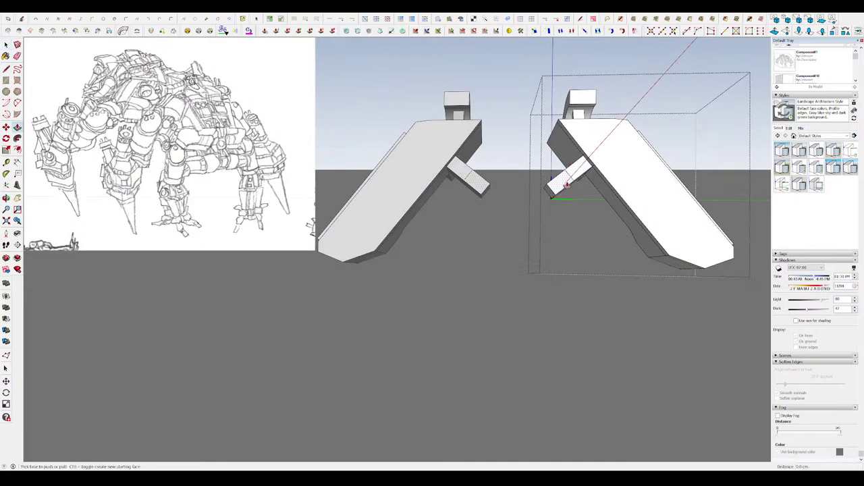
mouse_move(566, 184)
middle_down()
mouse_move(382, 250)
mouse_move(395, 273)
mouse_move(458, 251)
mouse_move(432, 250)
mouse_move(484, 196)
mouse_move(533, 203)
mouse_move(648, 257)
middle_up()
mouse_move(473, 248)
middle_down()
mouse_move(671, 224)
mouse_move(366, 145)
middle_up()
- Draw a rectangle face beside the mech's legs for a new cube block
key(space)
key(r)
click(398, 170)
middle_drag(398, 170, 482, 221)
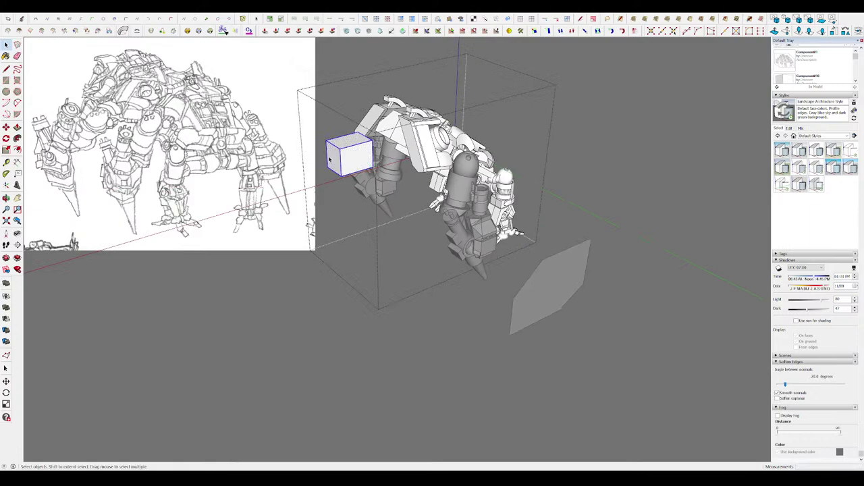
- Select the new cube block and move it into the mech's front
mouse_move(328, 159)
middle_down()
mouse_move(406, 117)
mouse_move(436, 150)
middle_up()
key(m)
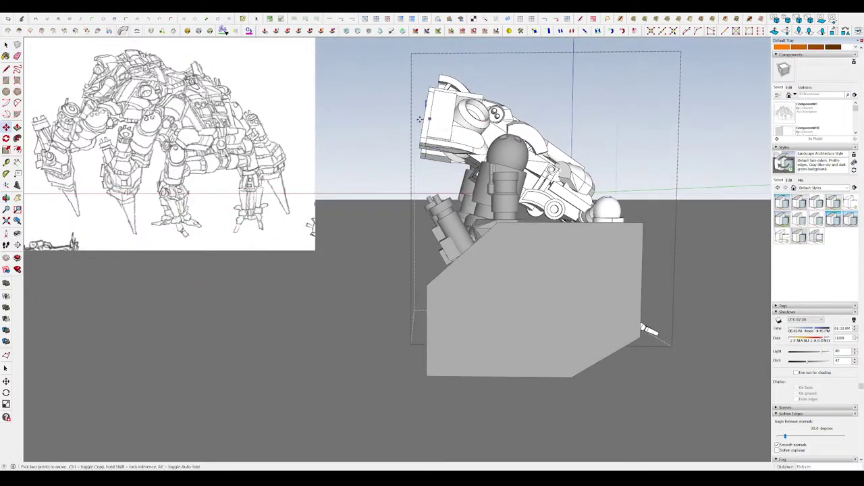
middle_drag(395, 123, 365, 135)
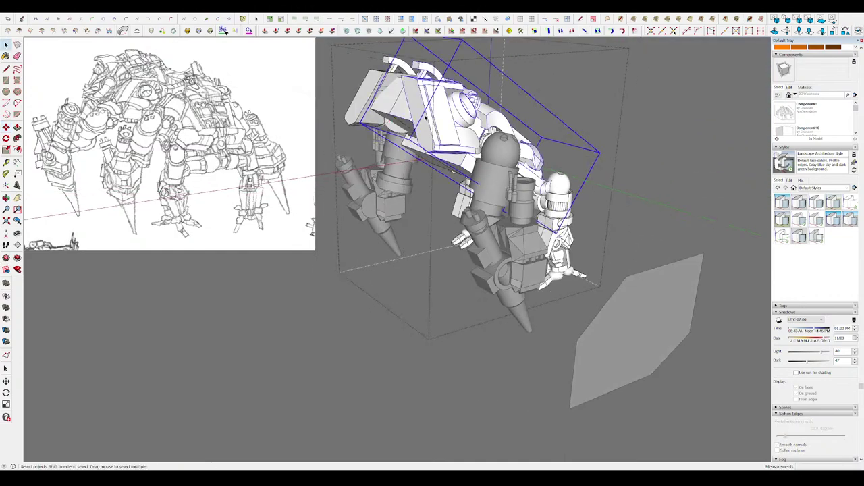
middle_drag(426, 118, 358, 108)
click(358, 105)
scroll(473, 176, down, 5)
scroll(507, 206, up, 5)
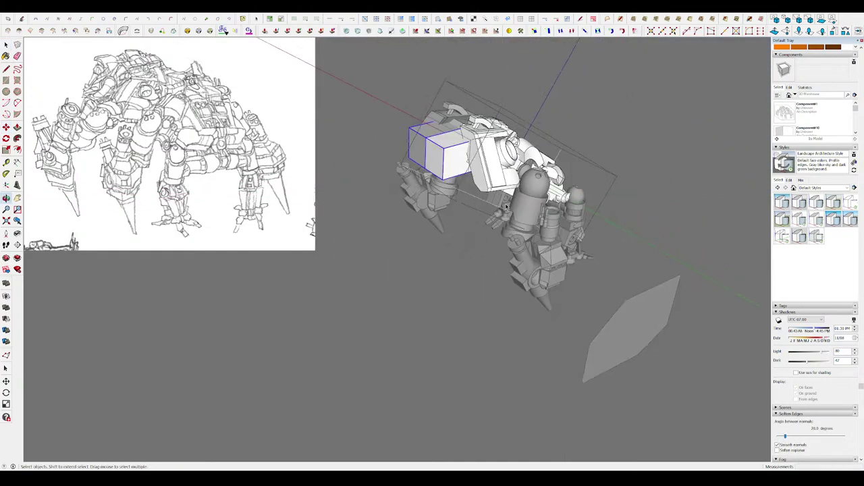
middle_drag(507, 206, 585, 194)
scroll(584, 194, up, 3)
middle_drag(478, 147, 478, 129)
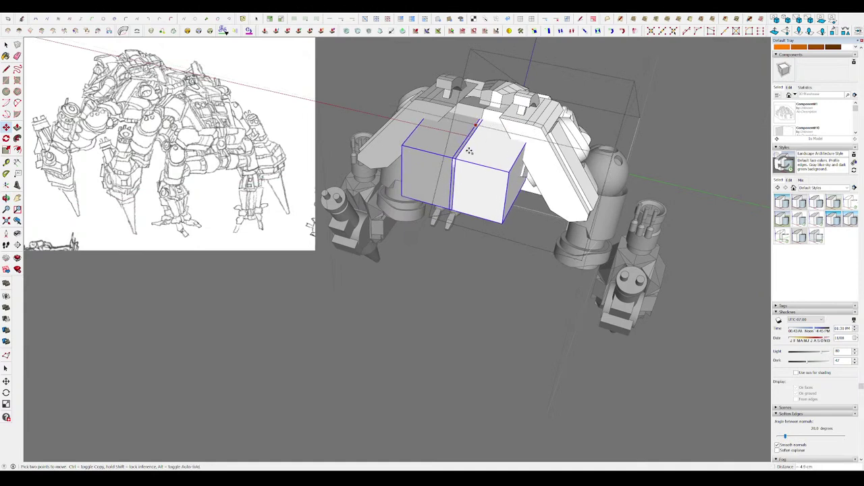
- Push/pull the block into a wider box beneath the shoulder armour
key(space)
mouse_move(486, 151)
middle_down()
mouse_move(493, 156)
mouse_move(248, 165)
mouse_move(411, 175)
middle_up()
key(p)
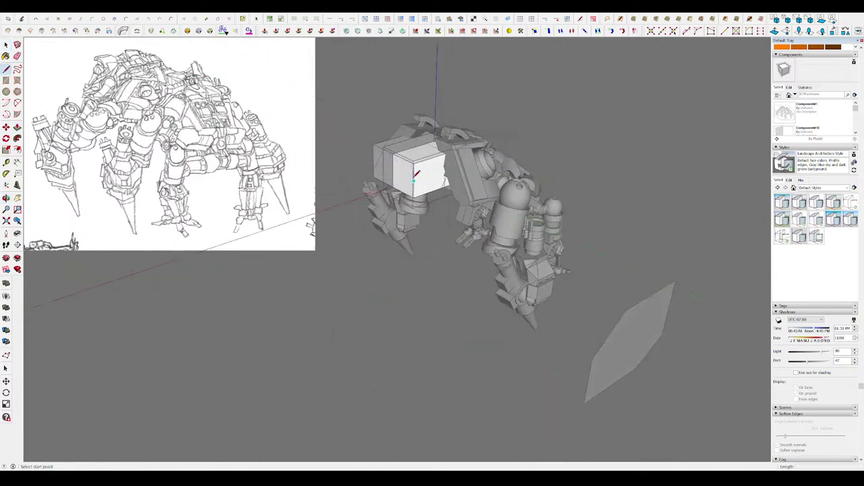
middle_drag(473, 166, 436, 170)
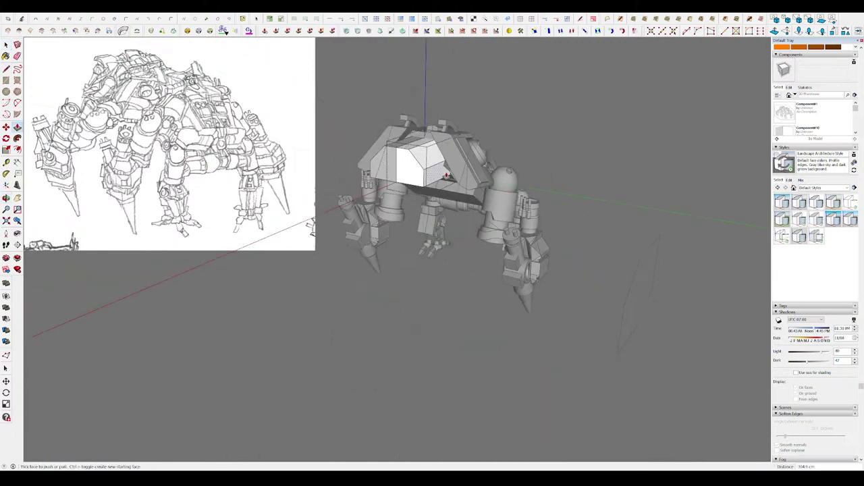
scroll(436, 170, up, 3)
key(space)
scroll(436, 170, up, 2)
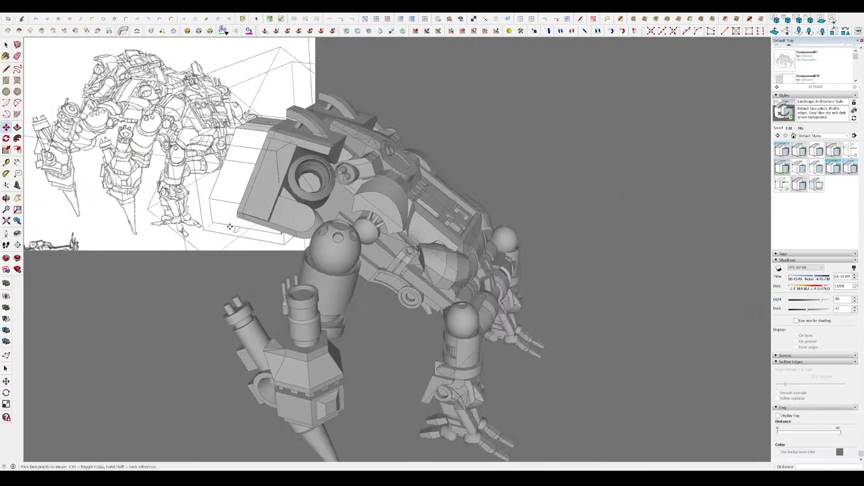
- Scale the curved torso fin shorter along its height
middle_drag(459, 194, 580, 177)
key(space)
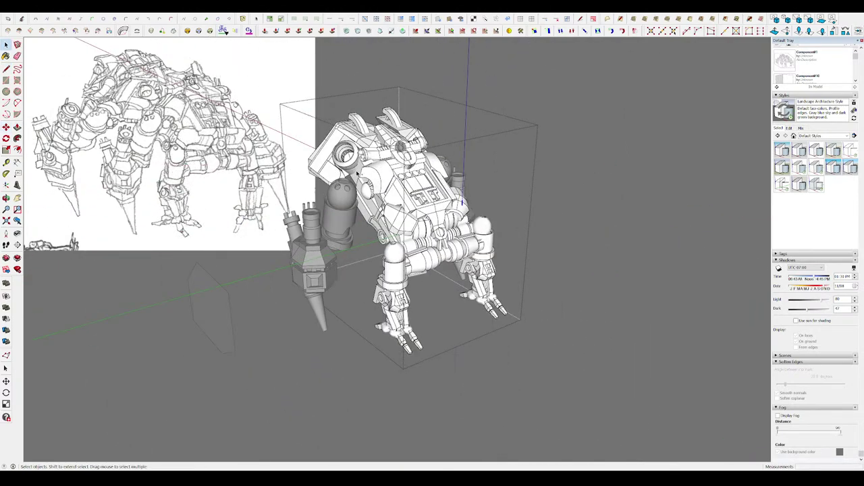
middle_drag(391, 192, 331, 101)
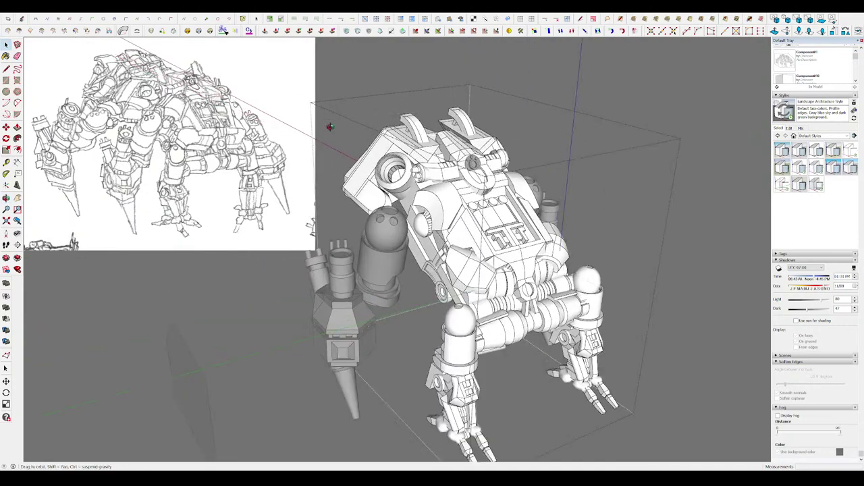
scroll(381, 108, up, 2)
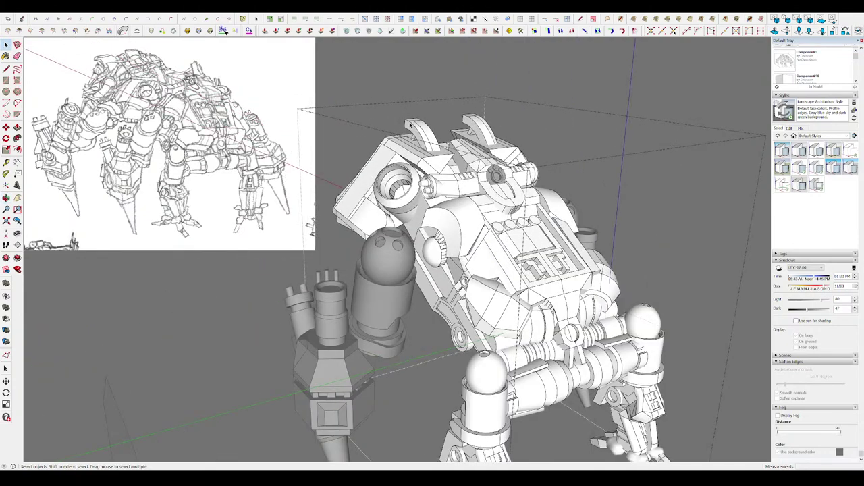
scroll(433, 132, up, 3)
click(432, 132)
scroll(432, 132, up, 4)
key(s)
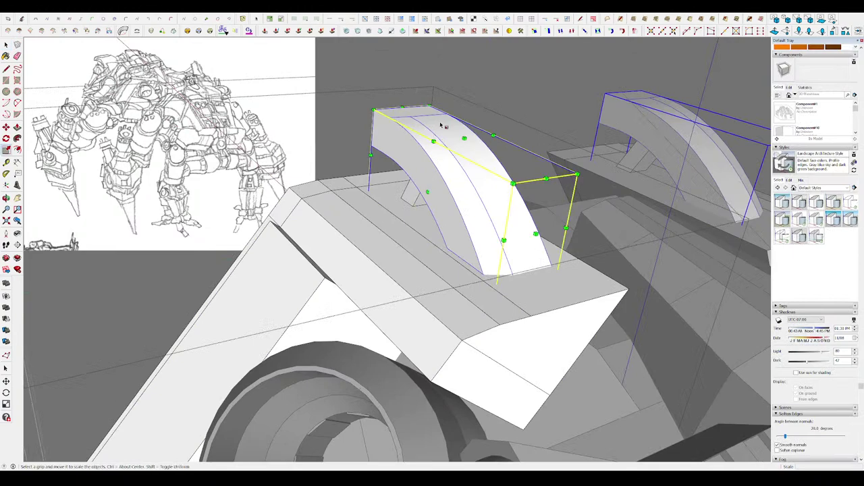
drag(464, 138, 463, 156)
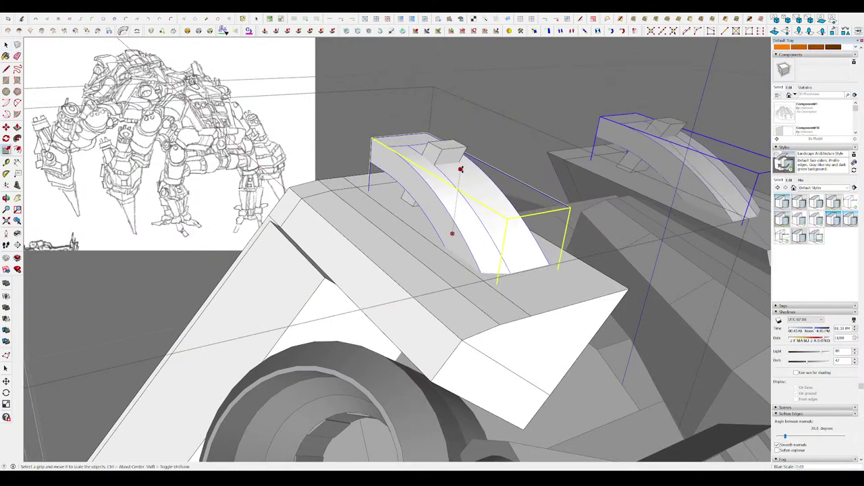
- Rotate the fin to a new tilt and zoom out to the whole mech
middle_drag(463, 157, 683, 201)
key(q)
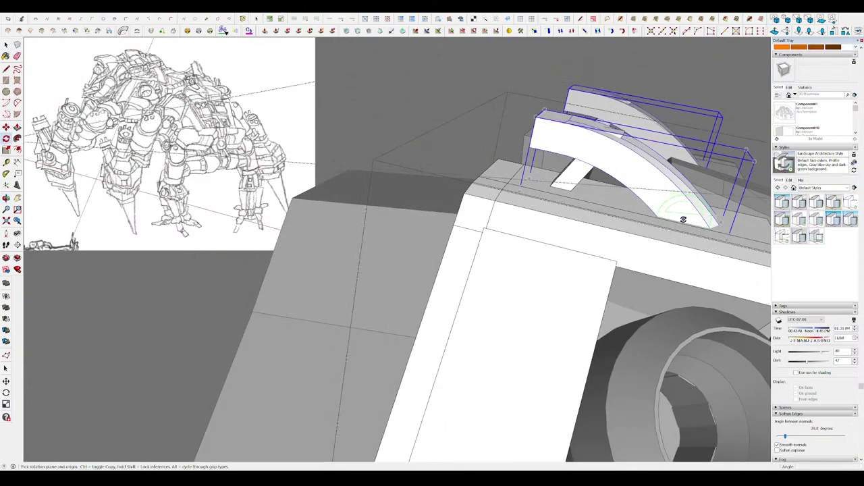
drag(684, 220, 608, 169)
scroll(608, 169, down, 5)
mouse_move(608, 169)
middle_down()
mouse_move(616, 151)
mouse_move(484, 105)
mouse_move(572, 122)
middle_up()
key(space)
scroll(515, 135, down, 4)
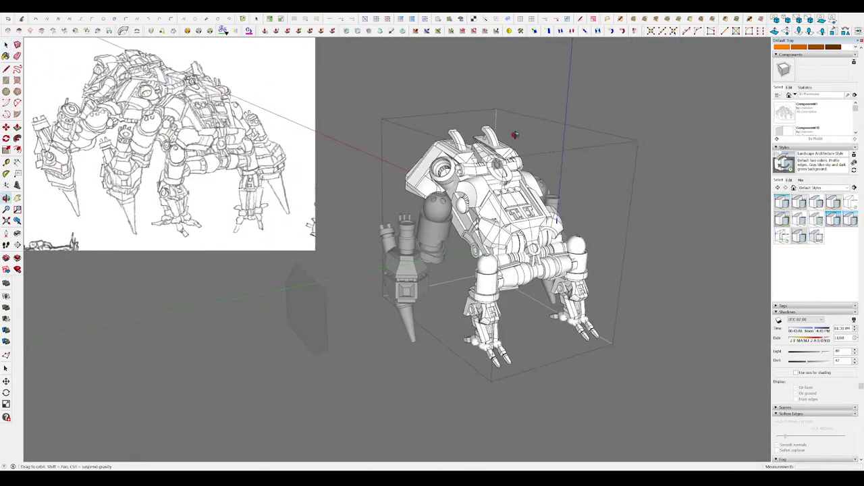
mouse_move(516, 135)
middle_down()
mouse_move(700, 162)
mouse_move(528, 165)
mouse_move(342, 106)
mouse_move(344, 94)
mouse_move(385, 120)
mouse_move(384, 101)
mouse_move(391, 133)
middle_up()
scroll(345, 94, up, 3)
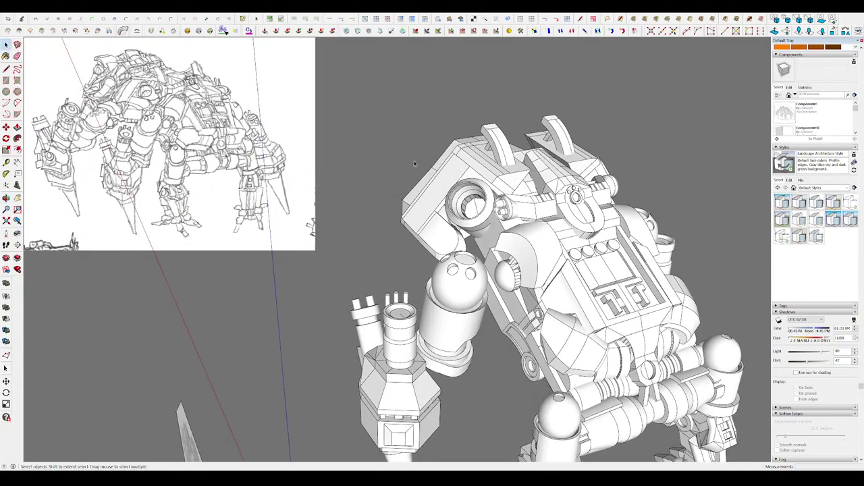
- Open the robot model for editing and select the armour block's roof faces
middle_drag(415, 163, 432, 169)
scroll(432, 175, up, 5)
click(448, 183)
double_click(448, 183)
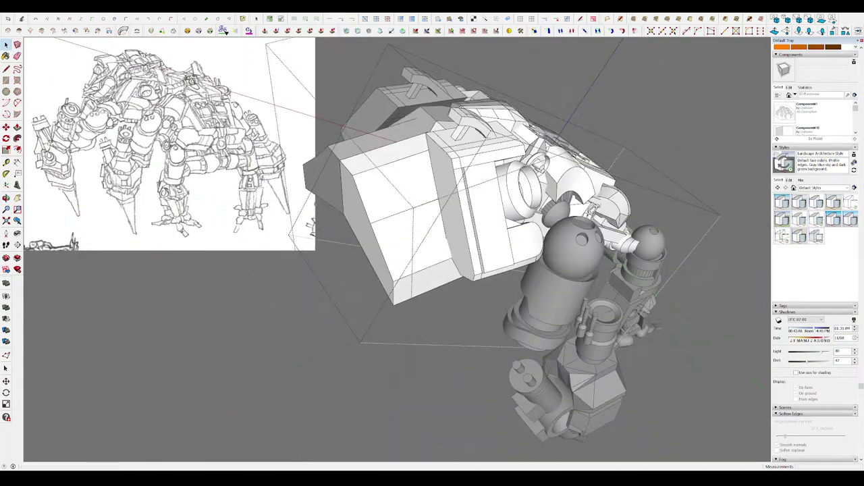
scroll(473, 149, up, 5)
middle_drag(473, 149, 499, 130)
click(466, 150)
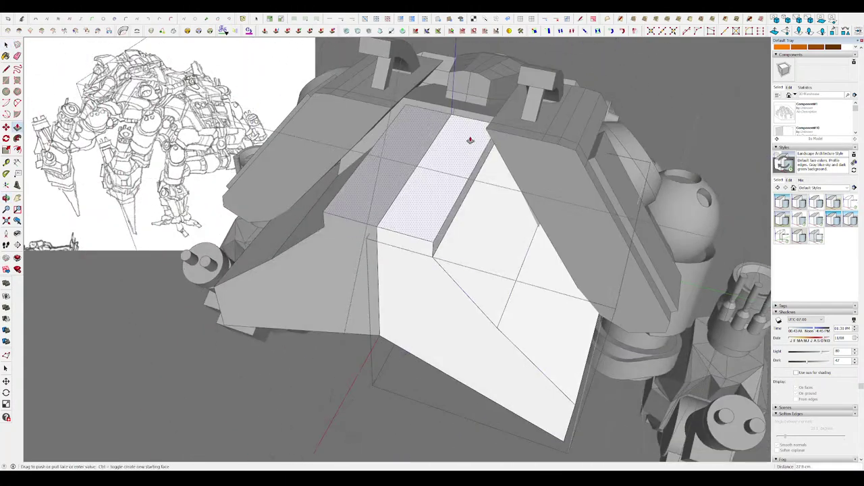
- Move the armour block's front edge to reshape its sloped surfaces
key(m)
mouse_move(476, 126)
middle_down()
mouse_move(364, 213)
mouse_move(324, 177)
mouse_move(477, 117)
mouse_move(334, 113)
mouse_move(696, 128)
mouse_move(417, 203)
middle_up()
key(p)
key(m)
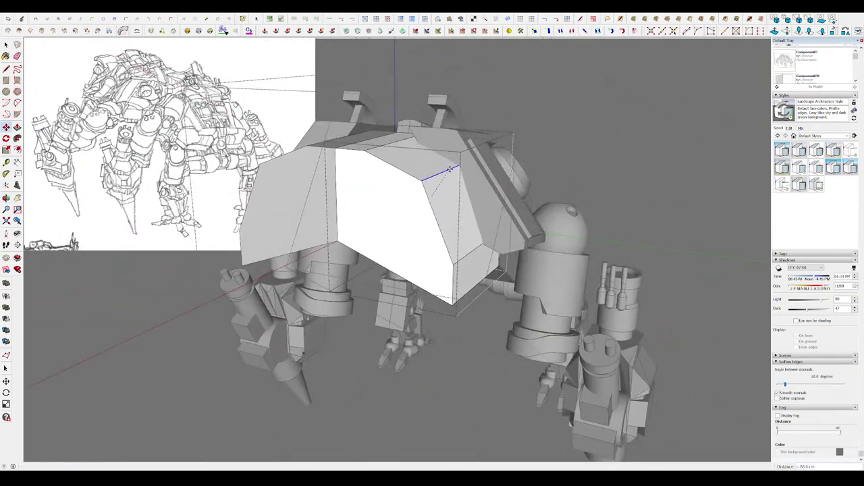
click(477, 247)
key(space)
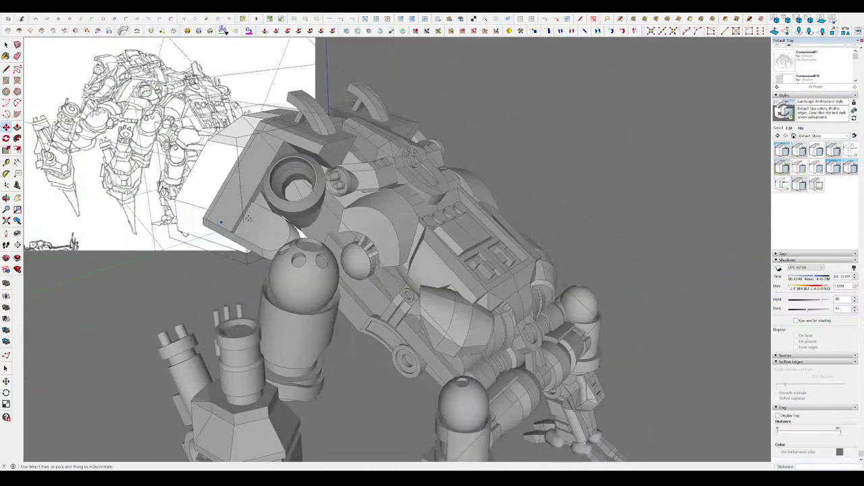
mouse_move(502, 250)
middle_down()
mouse_move(549, 188)
mouse_move(343, 174)
mouse_move(399, 158)
middle_up()
- Draw a rectangle on the armour top and raise it into a block
scroll(399, 158, up, 3)
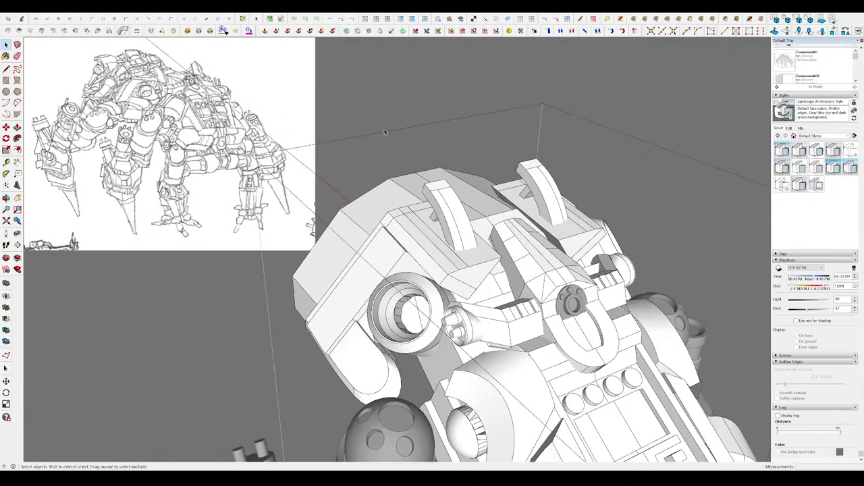
middle_drag(416, 179, 367, 82)
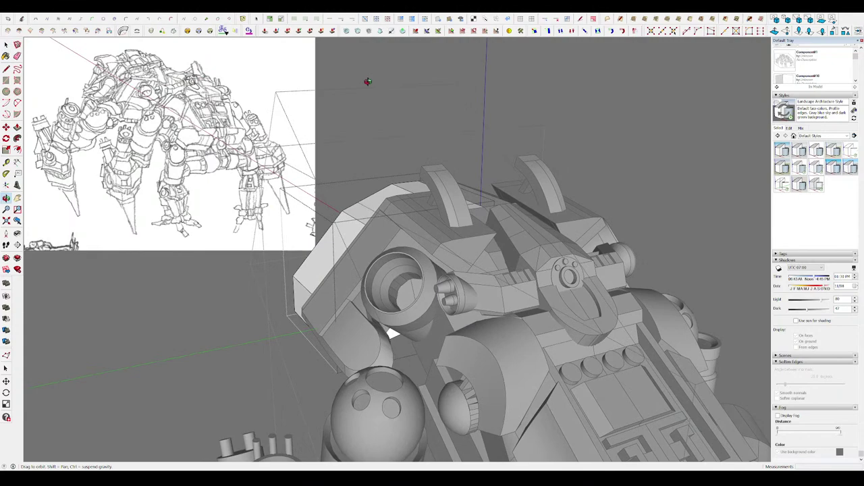
middle_drag(367, 82, 439, 192)
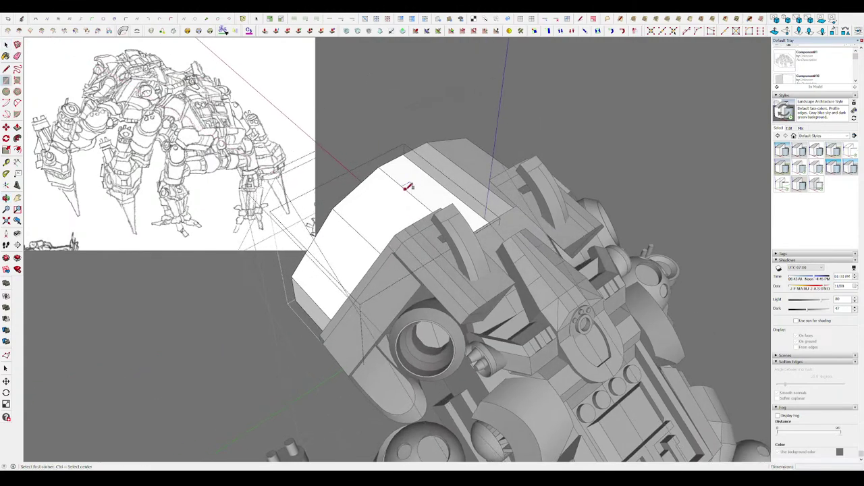
mouse_move(404, 153)
middle_down()
mouse_move(389, 162)
mouse_move(391, 175)
mouse_move(445, 167)
mouse_move(525, 192)
middle_up()
key(p)
key(r)
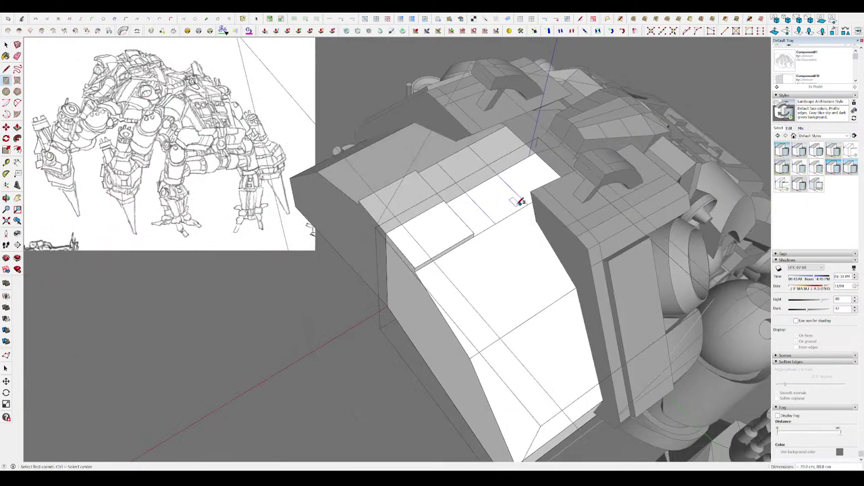
middle_drag(490, 218, 345, 165)
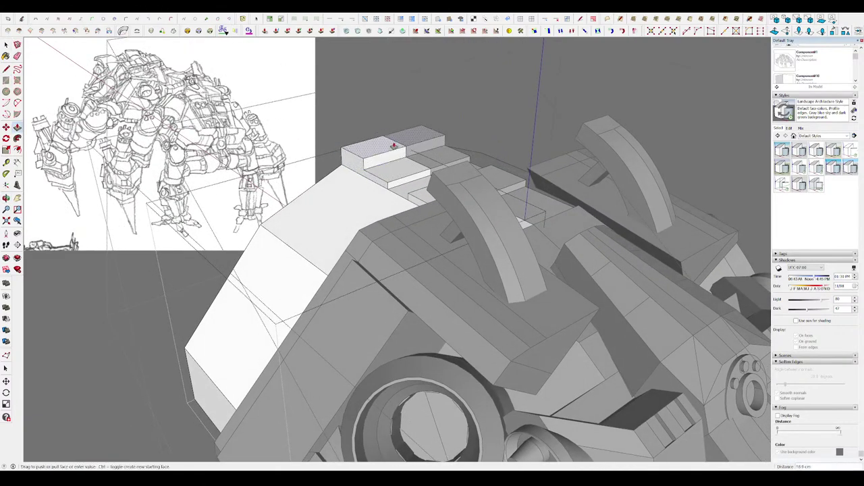
middle_drag(456, 183, 464, 153)
middle_drag(329, 181, 370, 132)
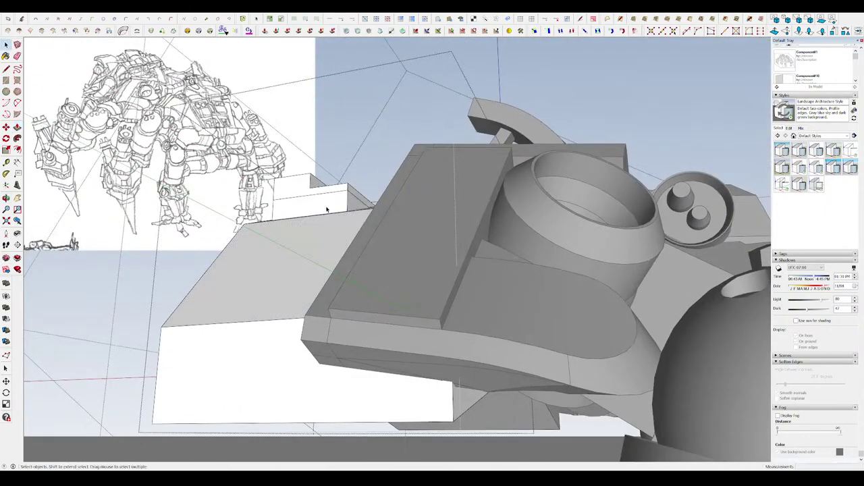
mouse_move(341, 190)
middle_down()
mouse_move(299, 283)
mouse_move(286, 218)
mouse_move(308, 228)
mouse_move(356, 212)
mouse_move(347, 199)
mouse_move(367, 189)
mouse_move(310, 191)
mouse_move(362, 204)
middle_up()
- Move the block's ridge edge to give it a sloped, chamfered top
key(p)
key(m)
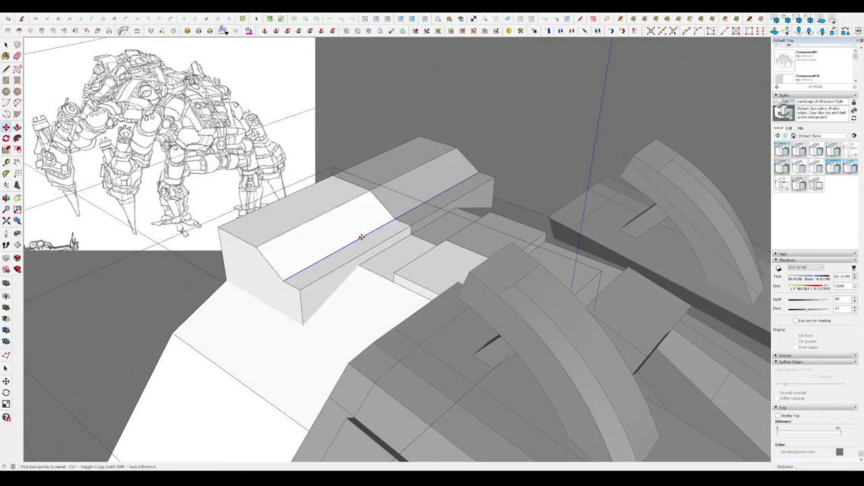
click(361, 237)
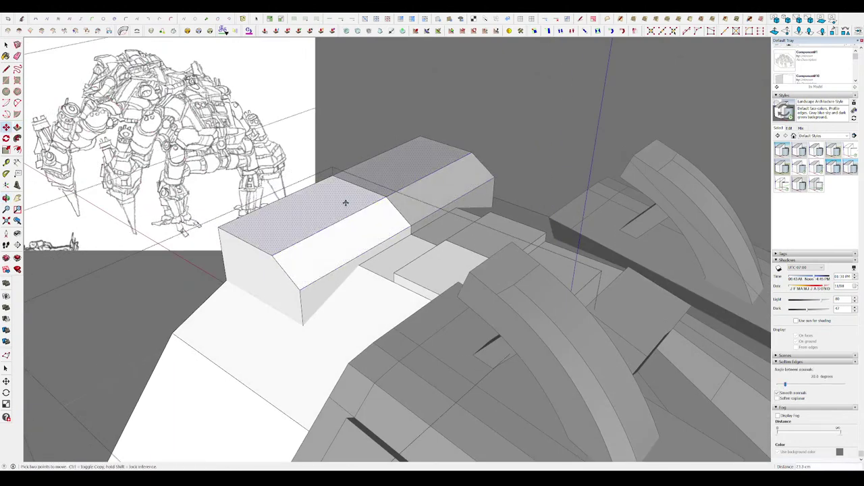
key(space)
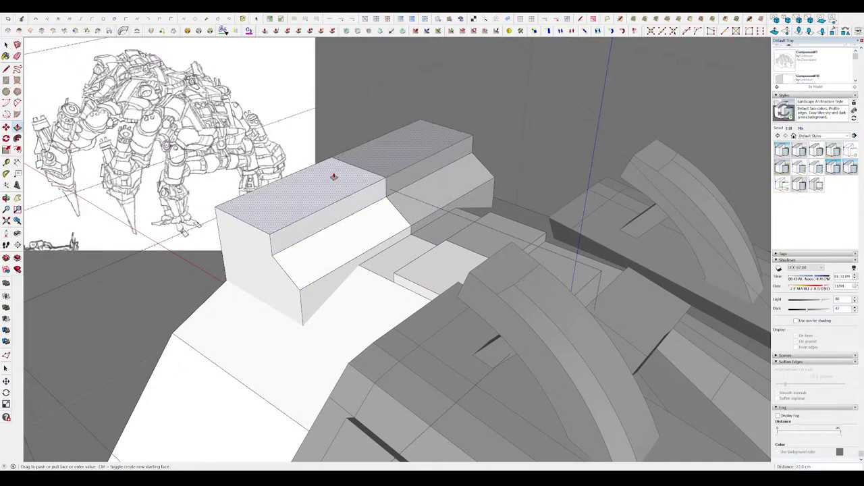
scroll(332, 173, down, 5)
mouse_move(331, 174)
middle_down()
mouse_move(502, 158)
mouse_move(457, 109)
mouse_move(523, 97)
mouse_move(590, 138)
mouse_move(566, 163)
middle_up()
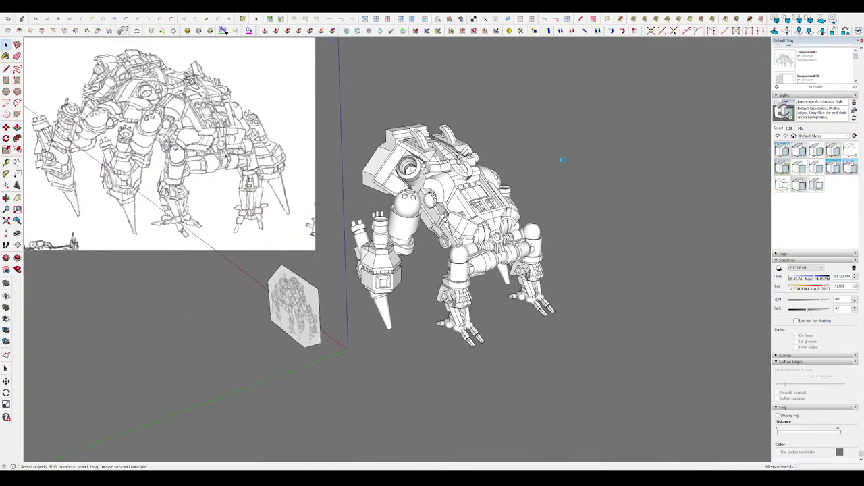
- Draw a small circle on top of the stepped box for a round recess
scroll(424, 143, up, 3)
scroll(422, 143, up, 3)
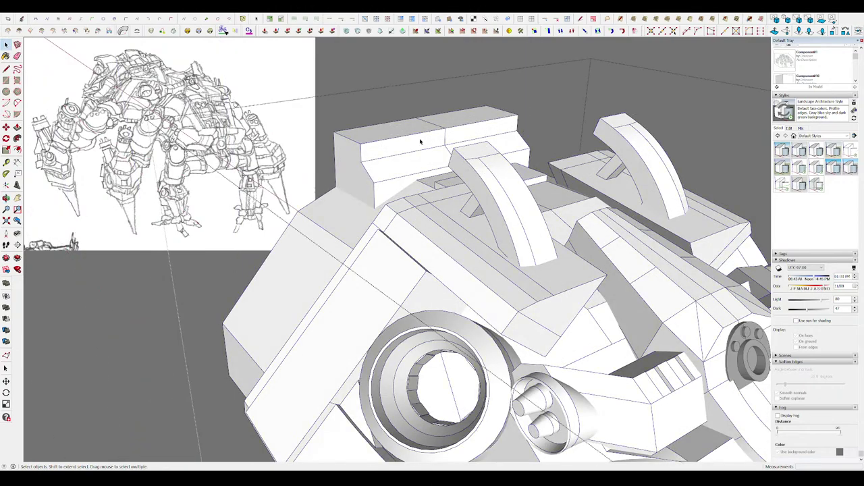
mouse_move(421, 141)
middle_down()
mouse_move(463, 143)
mouse_move(464, 118)
mouse_move(455, 122)
middle_up()
click(449, 139)
key(p)
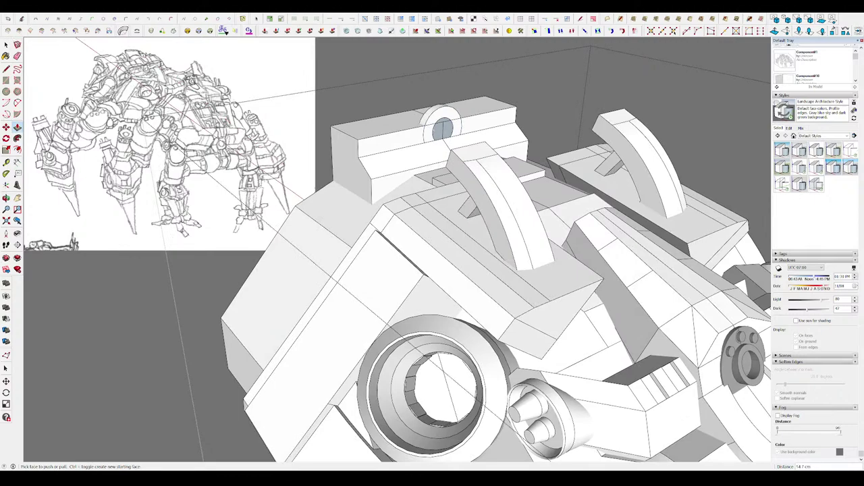
- Select the ring on the top block and view it from the side
key(space)
scroll(443, 128, up, 3)
scroll(445, 130, up, 3)
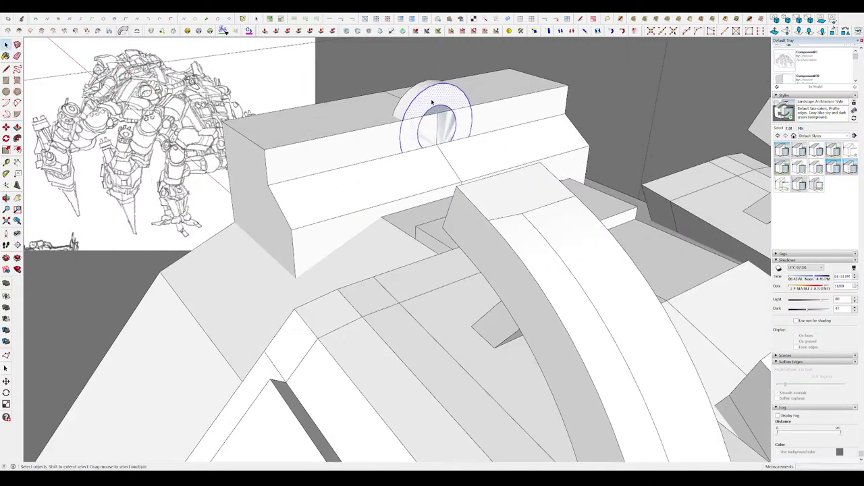
click(435, 111)
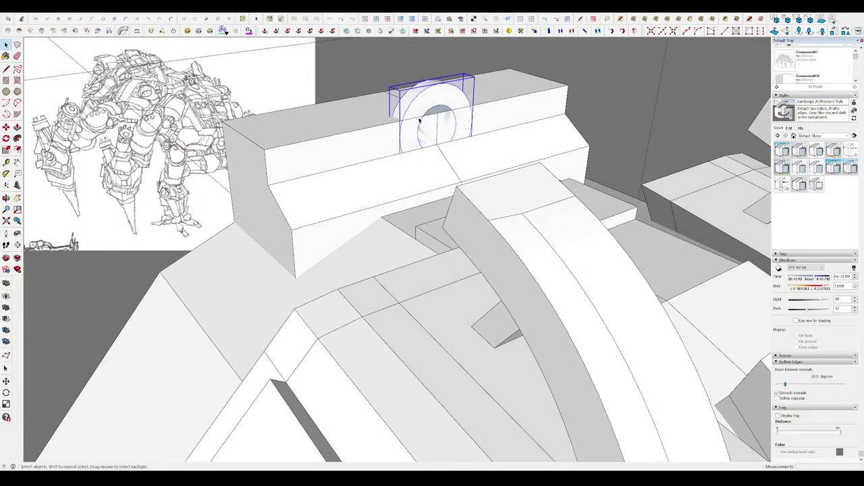
mouse_move(432, 102)
middle_down()
mouse_move(422, 84)
mouse_move(435, 86)
middle_up()
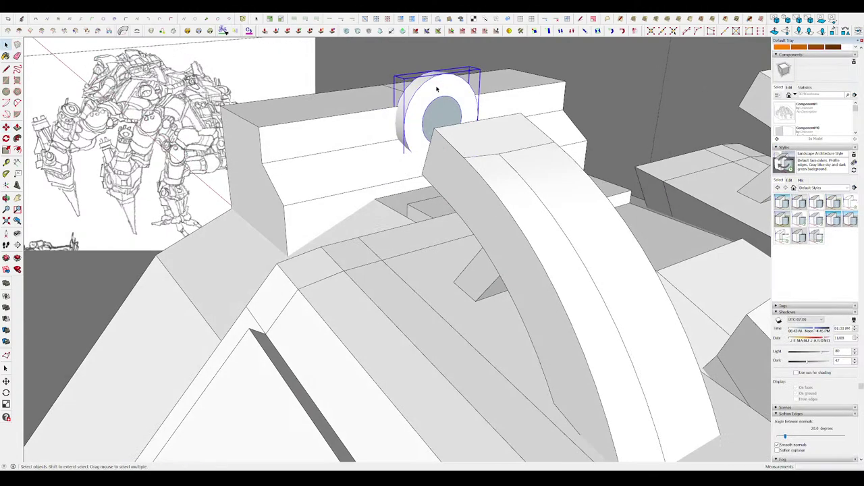
scroll(434, 94, up, 3)
scroll(423, 135, up, 2)
scroll(376, 170, up, 2)
mouse_move(376, 170)
middle_down()
mouse_move(386, 180)
mouse_move(449, 146)
middle_up()
middle_drag(334, 214, 318, 230)
- Slide the ring to a new position along the top block
double_click(311, 233)
key(l)
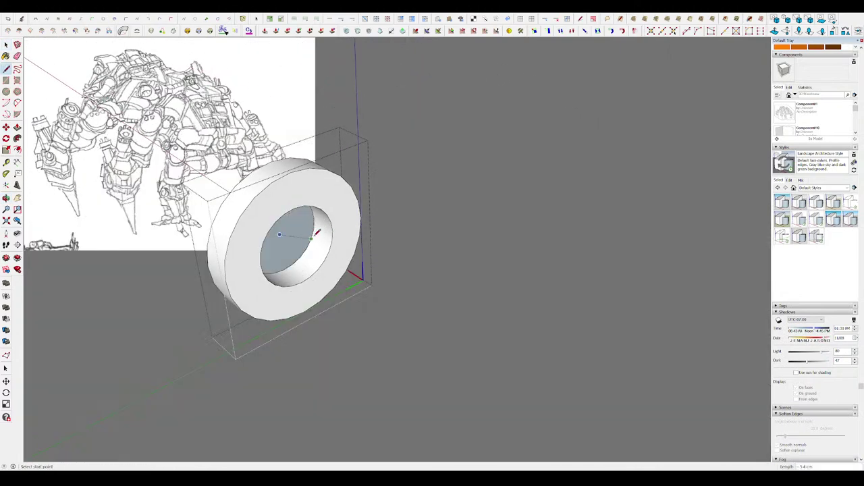
scroll(314, 233, down, 2)
key(space)
click(435, 211)
scroll(349, 210, up, 1)
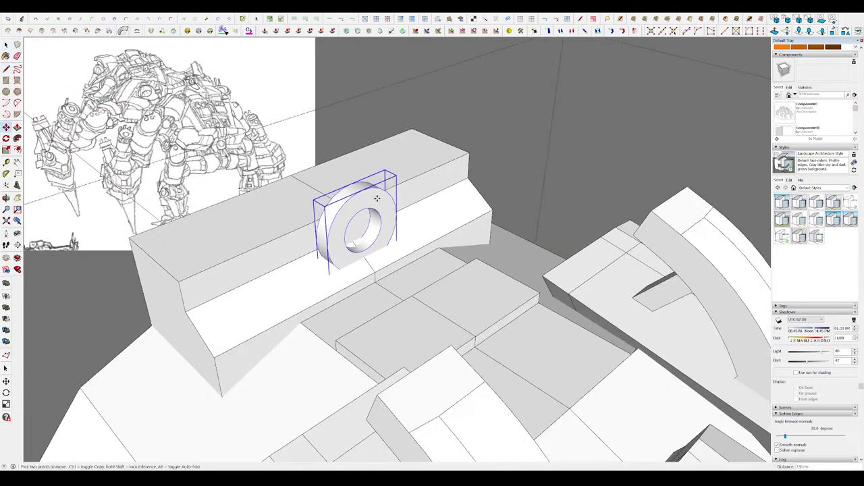
key(m)
mouse_move(378, 193)
middle_down()
mouse_move(332, 251)
mouse_move(502, 199)
middle_up()
- Inside the ring component, push its hollow centre deeper with Push/Pull
double_click(331, 250)
key(p)
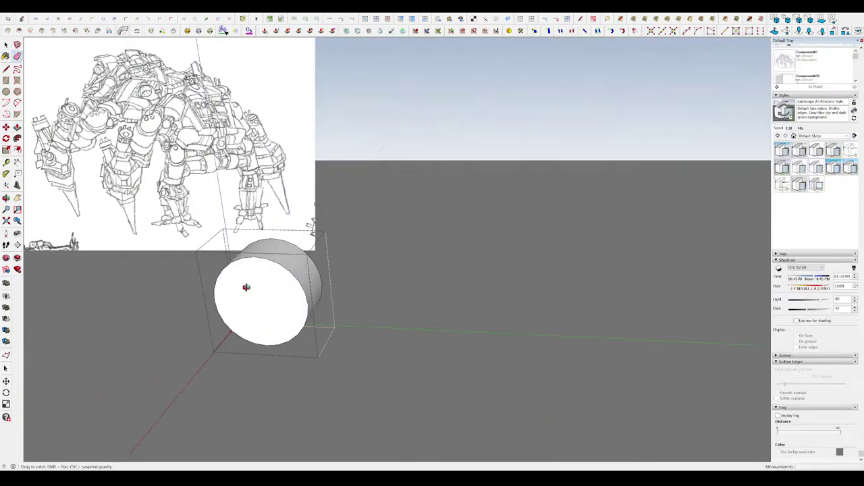
mouse_move(245, 287)
middle_down()
mouse_move(340, 236)
mouse_move(189, 385)
mouse_move(279, 336)
mouse_move(296, 301)
middle_up()
scroll(316, 217, up, 5)
scroll(316, 217, down, 5)
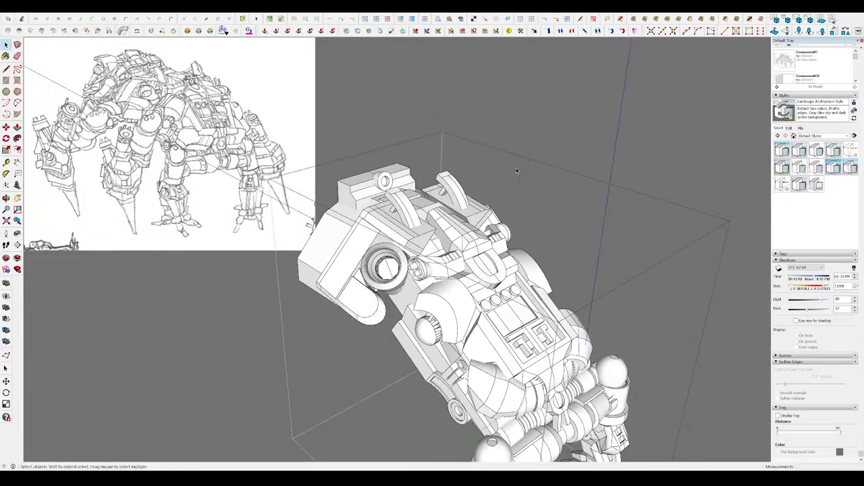
mouse_move(516, 174)
middle_down()
mouse_move(432, 139)
mouse_move(421, 118)
mouse_move(432, 158)
mouse_move(385, 135)
mouse_move(451, 141)
mouse_move(542, 170)
mouse_move(499, 212)
middle_up()
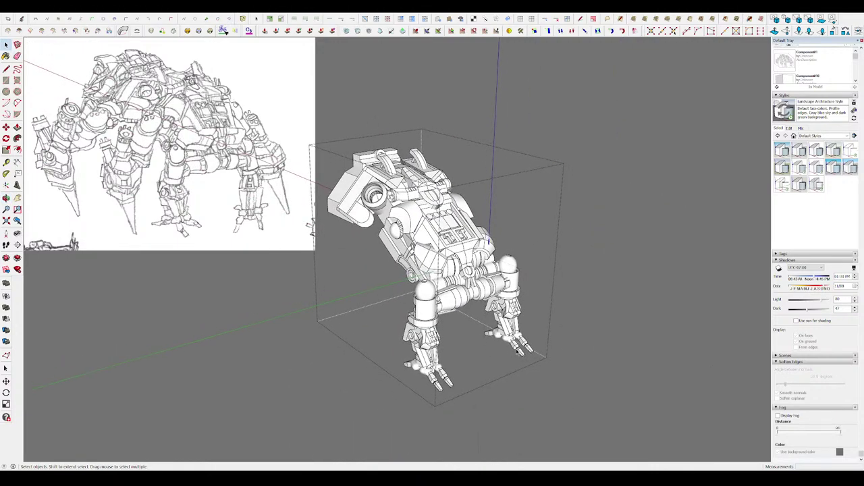
mouse_move(518, 351)
middle_down()
mouse_move(577, 324)
mouse_move(547, 298)
mouse_move(577, 294)
middle_up()
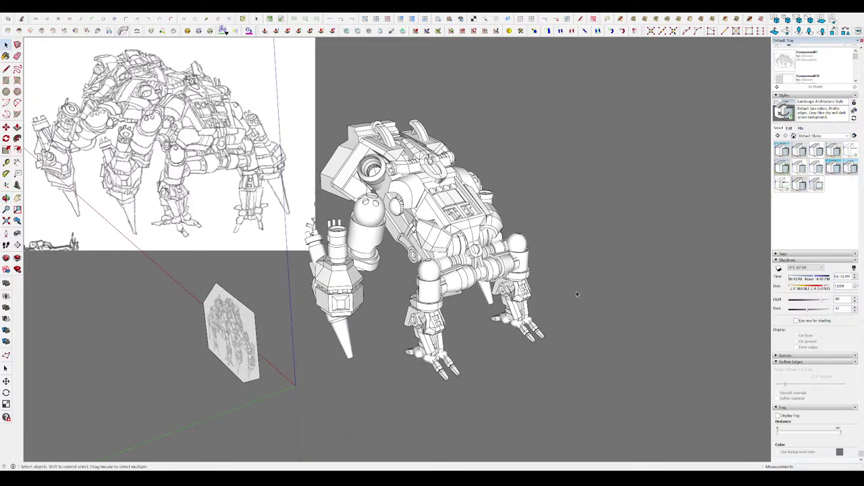
- Open the top block group and frame the model so it fills the view
scroll(378, 155, up, 5)
scroll(364, 148, up, 5)
click(349, 144)
double_click(349, 144)
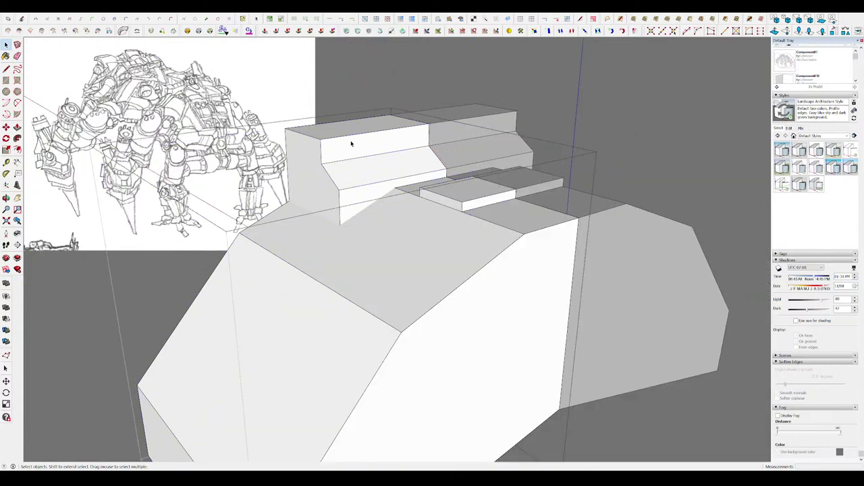
scroll(351, 145, down, 5)
scroll(405, 162, up, 5)
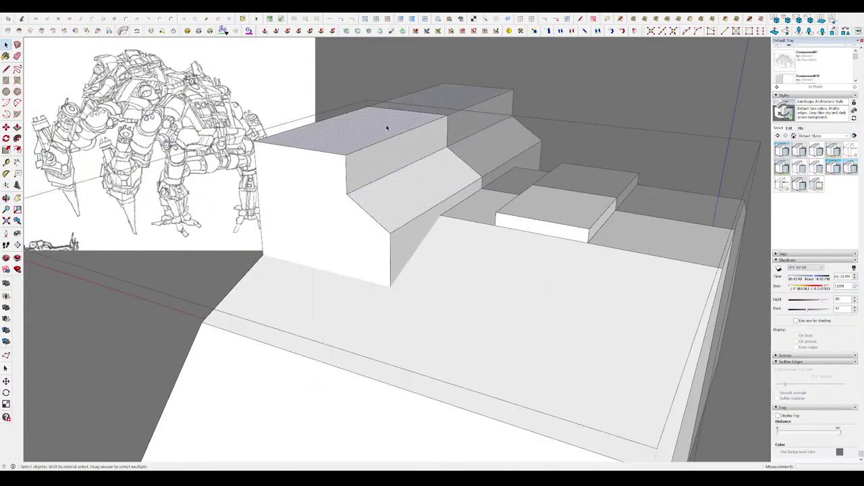
key(space)
middle_drag(380, 139, 444, 139)
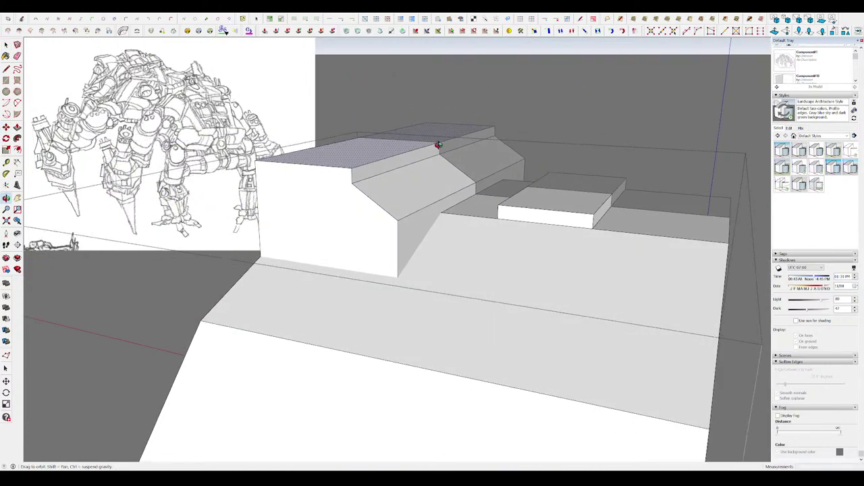
middle_drag(409, 179, 429, 226)
key(space)
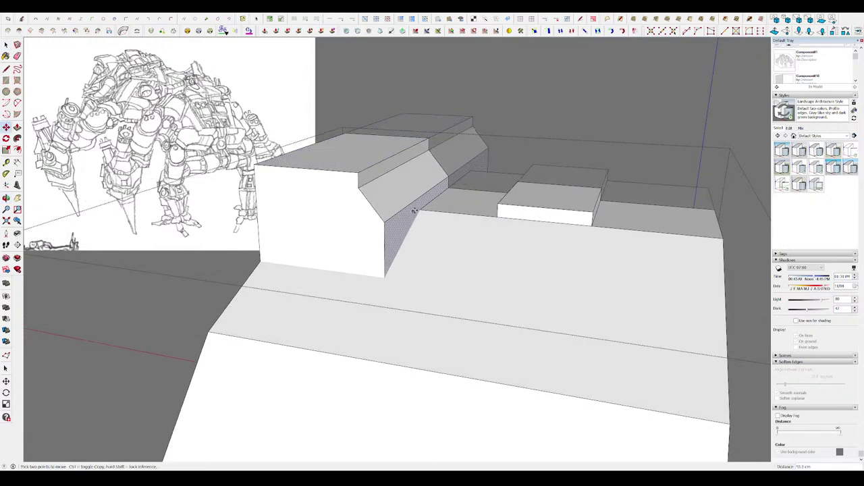
scroll(452, 309, down, 5)
scroll(452, 309, down, 1)
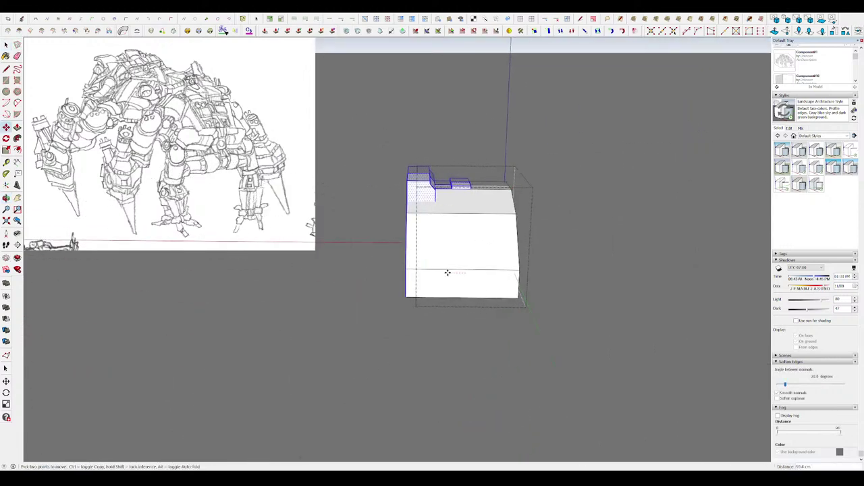
key(space)
scroll(423, 271, up, 5)
middle_drag(328, 305, 206, 322)
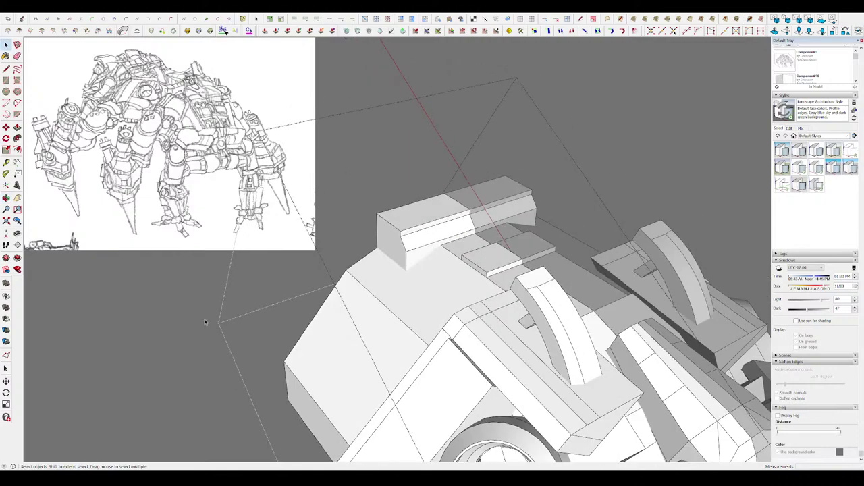
- Select the ring on the top block and resize it with Scale
click(465, 199)
key(m)
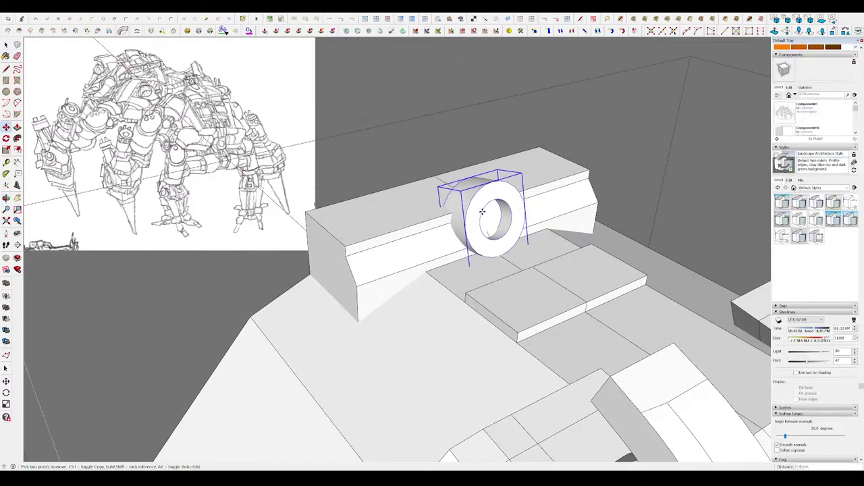
scroll(404, 181, down, 5)
middle_drag(457, 140, 465, 214)
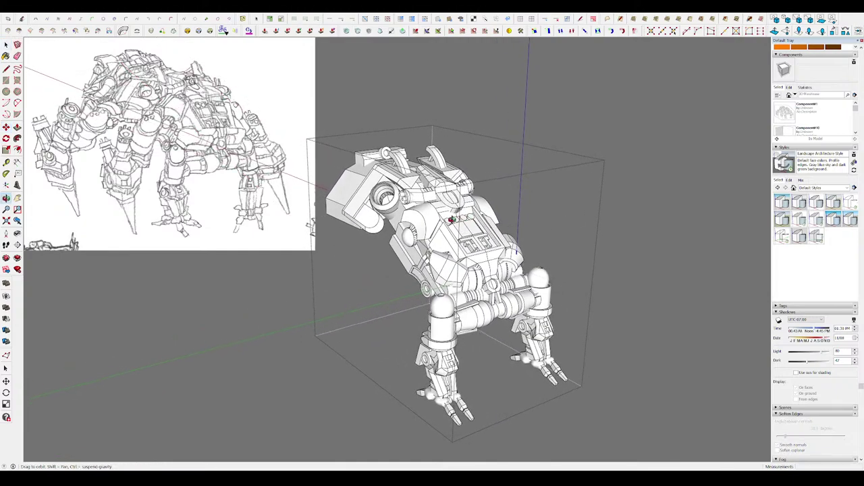
mouse_move(466, 214)
middle_down()
mouse_move(368, 145)
mouse_move(374, 171)
middle_up()
scroll(374, 171, down, 3)
scroll(374, 171, up, 3)
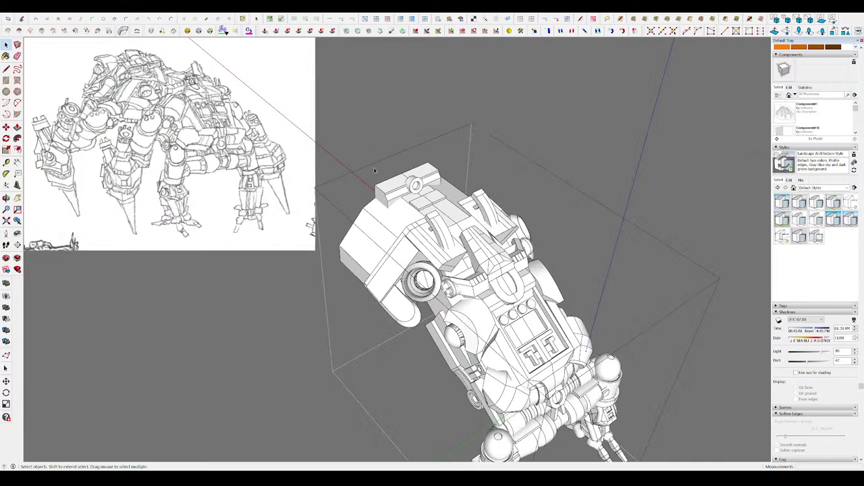
scroll(432, 198, up, 3)
scroll(432, 198, up, 3)
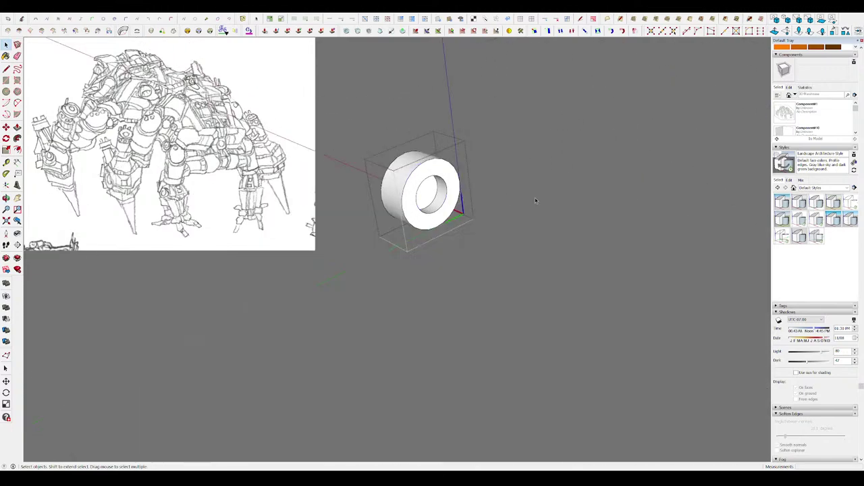
key(s)
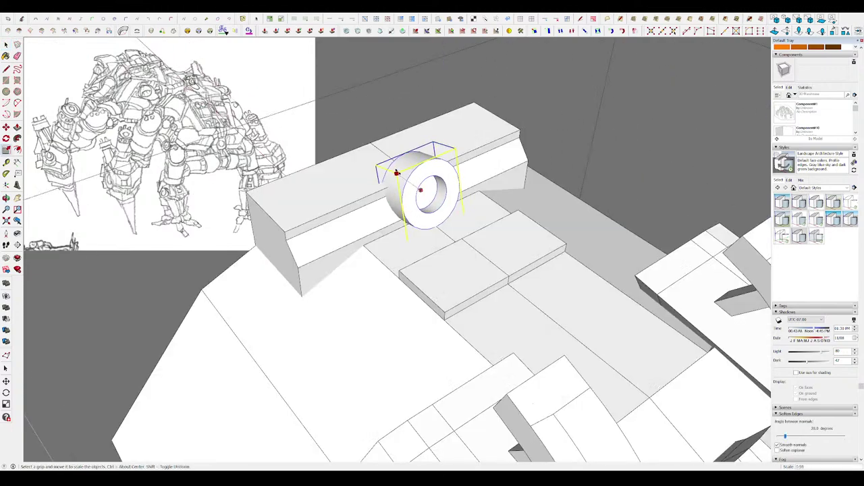
key(m)
scroll(423, 203, up, 3)
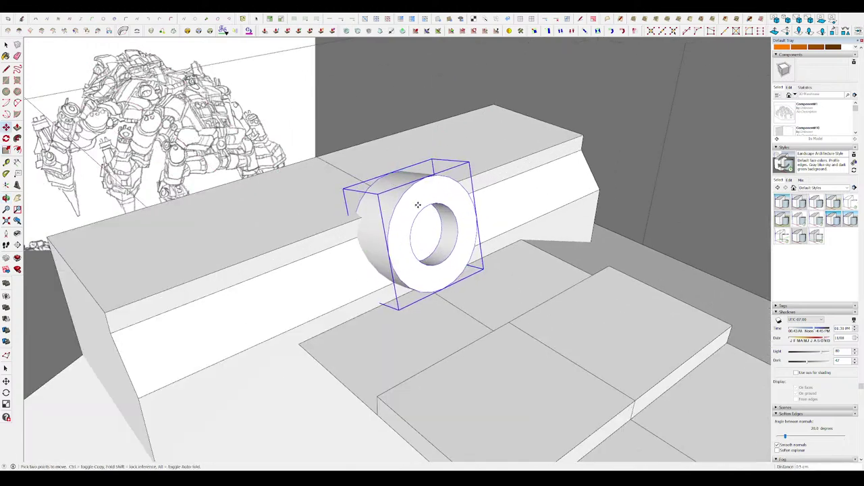
key(space)
middle_drag(418, 205, 416, 241)
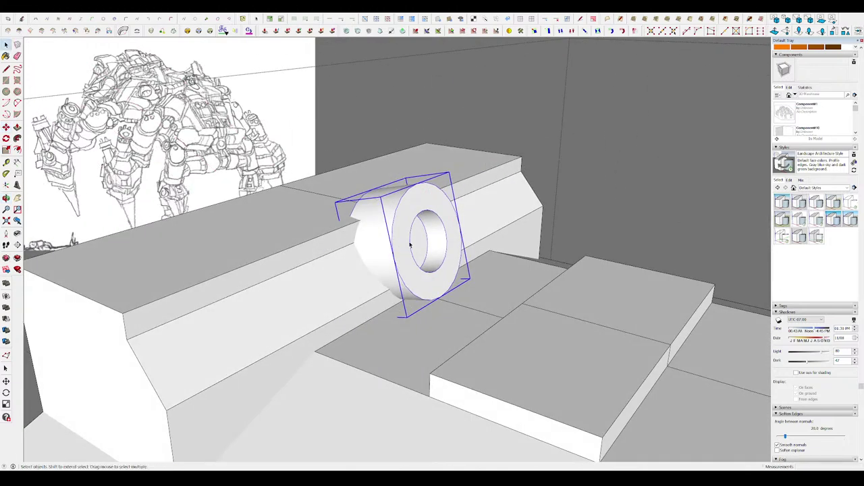
- Offset the ring's hole edge inward to form an inset inner lip
double_click(410, 245)
key(f)
click(507, 209)
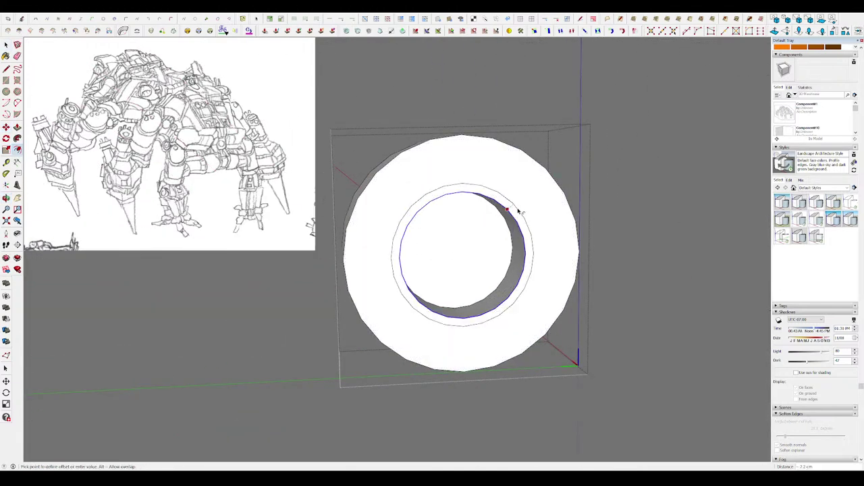
click(506, 212)
middle_drag(506, 212, 456, 187)
key(e)
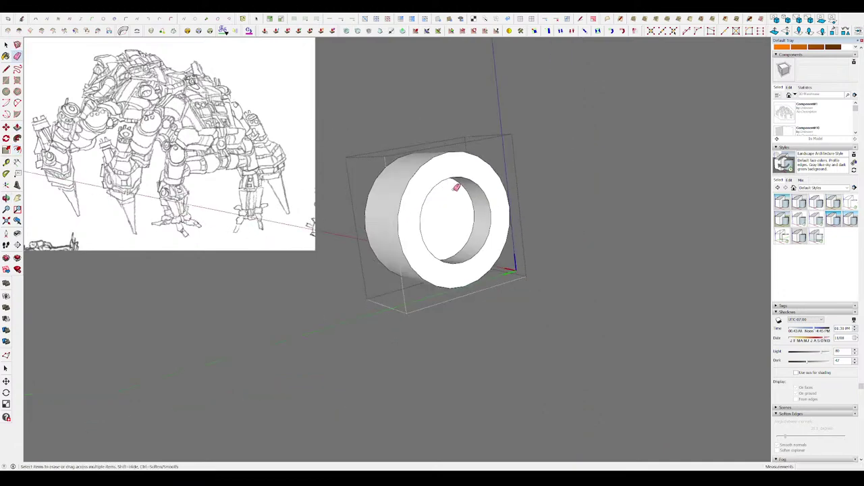
scroll(457, 187, up, 3)
- Bevel the ring's outer circle edges with RoundCorner at a 20.0 cm offset
key(space)
click(402, 119)
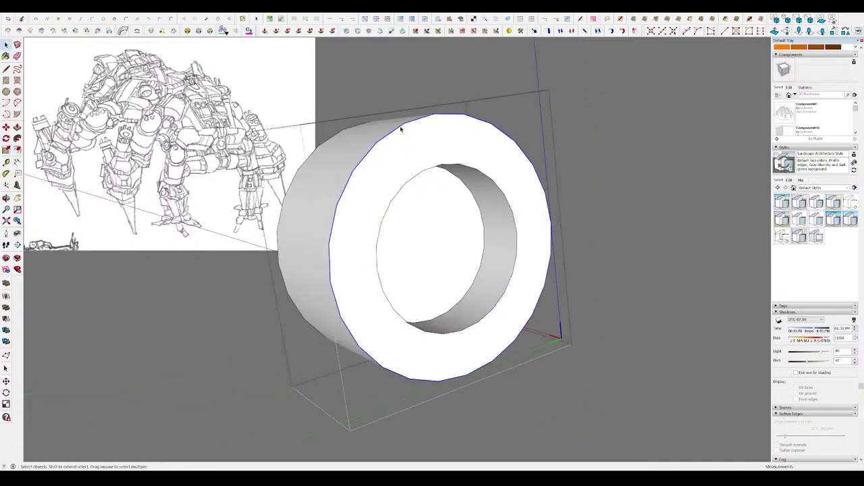
click(223, 31)
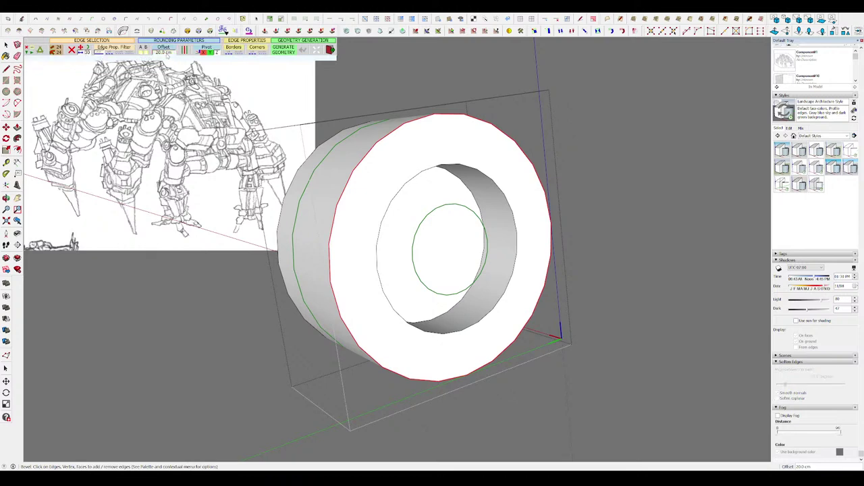
scroll(465, 208, down, 3)
key(space)
scroll(465, 208, down, 3)
key(Escape)
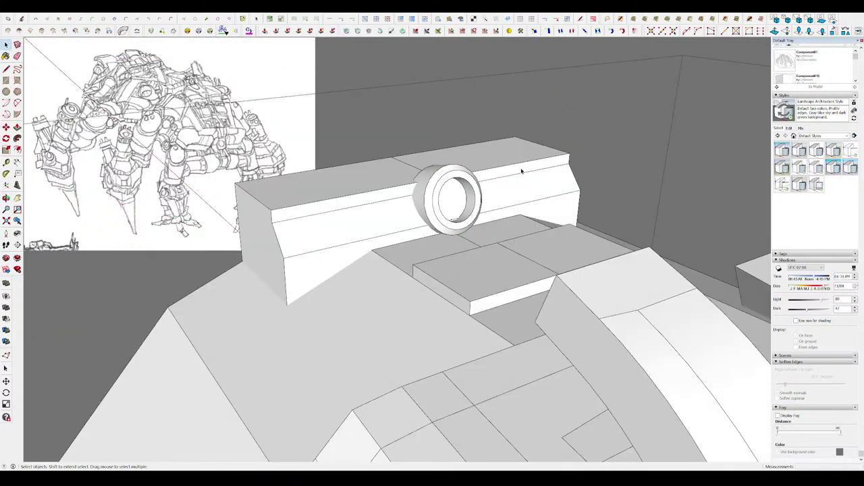
- Seat the ring in place on the top block
scroll(464, 208, up, 3)
key(m)
click(484, 210)
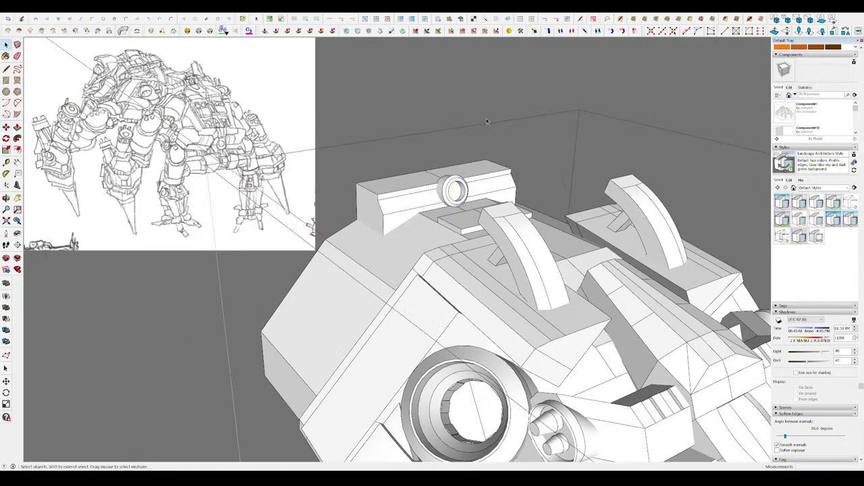
scroll(396, 110, down, 5)
mouse_move(396, 110)
middle_down()
mouse_move(403, 122)
mouse_move(379, 142)
middle_up()
scroll(408, 124, up, 4)
scroll(379, 142, up, 3)
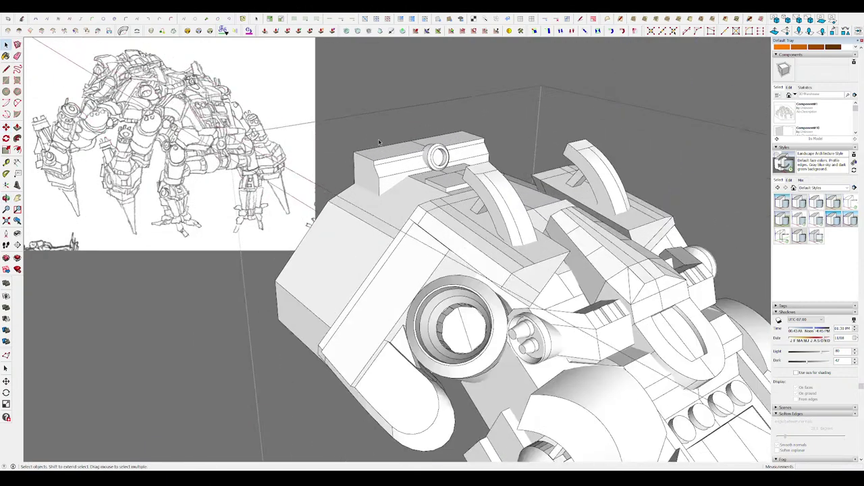
scroll(385, 158, up, 3)
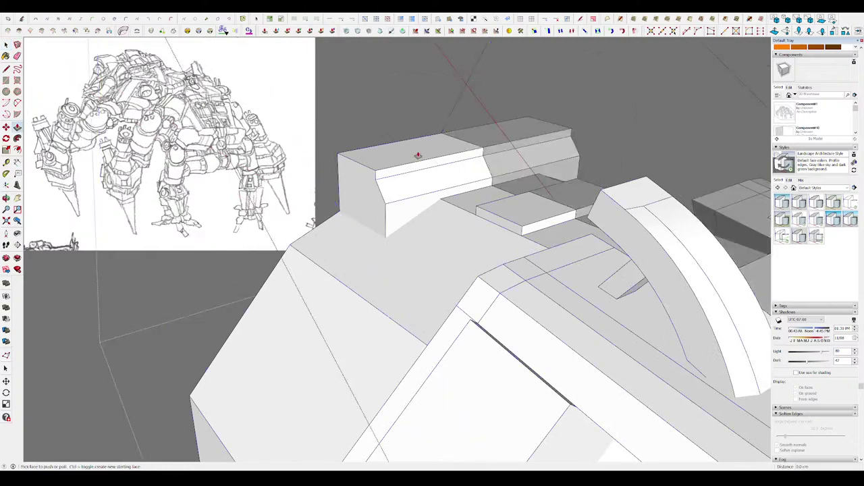
- Extrude two rectangles into small boxes of equal depth
key(space)
scroll(418, 155, down, 3)
mouse_move(498, 135)
middle_down()
mouse_move(502, 129)
mouse_move(403, 176)
mouse_move(432, 162)
mouse_move(411, 149)
middle_up()
middle_drag(400, 160, 416, 117)
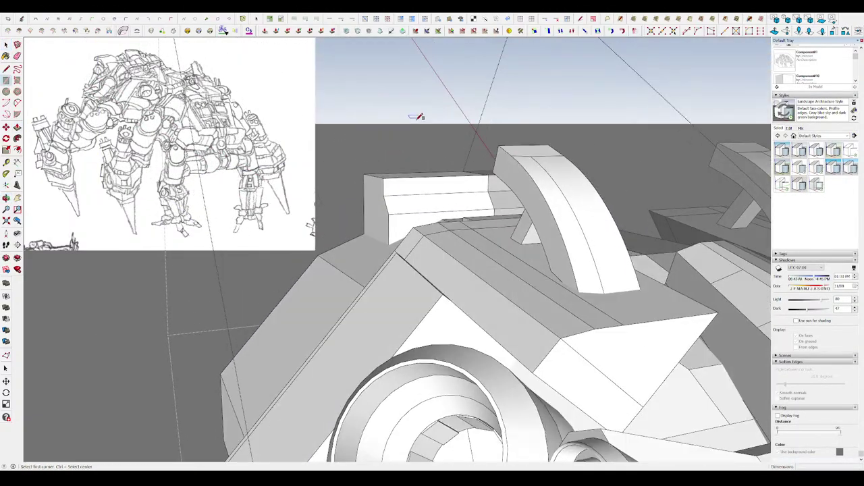
click(466, 152)
mouse_move(466, 152)
middle_down()
mouse_move(401, 131)
mouse_move(427, 151)
middle_up()
double_click(405, 129)
key(space)
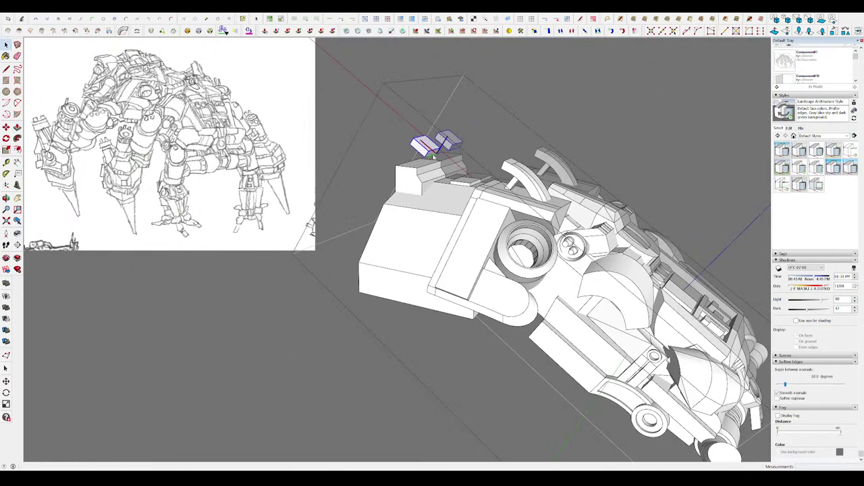
scroll(435, 144, up, 2)
scroll(436, 143, up, 5)
- Move both small boxes onto the top of the raised block
double_click(432, 143)
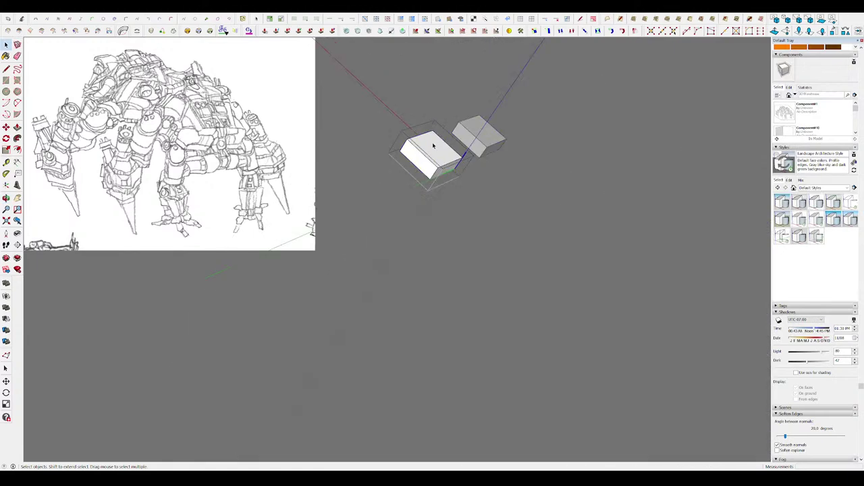
scroll(372, 196, up, 2)
key(Escape)
middle_drag(440, 155, 467, 188)
scroll(460, 165, up, 2)
key(m)
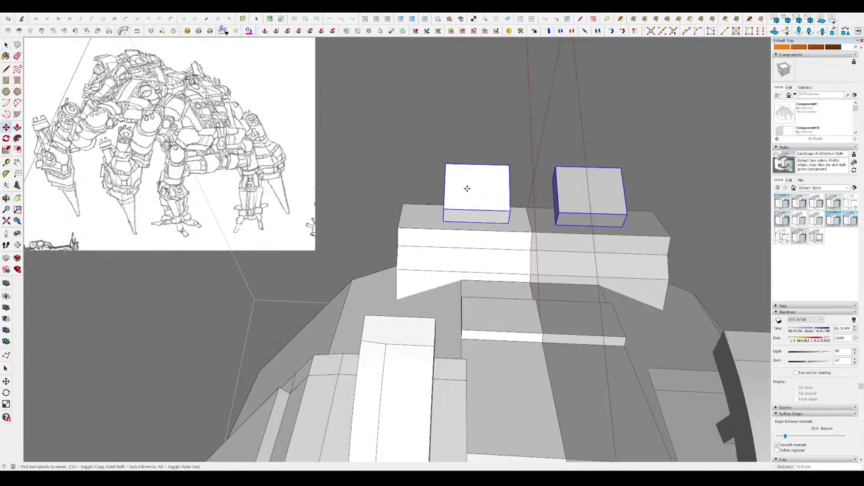
click(512, 212)
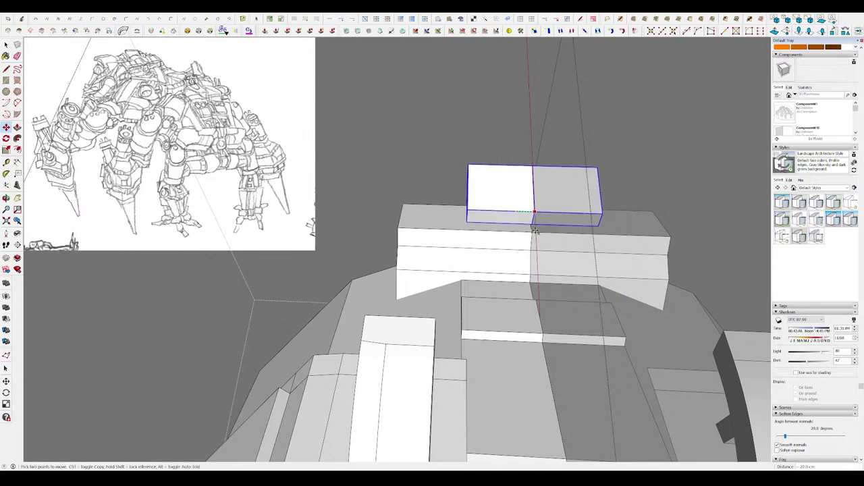
mouse_move(531, 231)
middle_down()
mouse_move(497, 193)
mouse_move(490, 168)
mouse_move(511, 158)
middle_up()
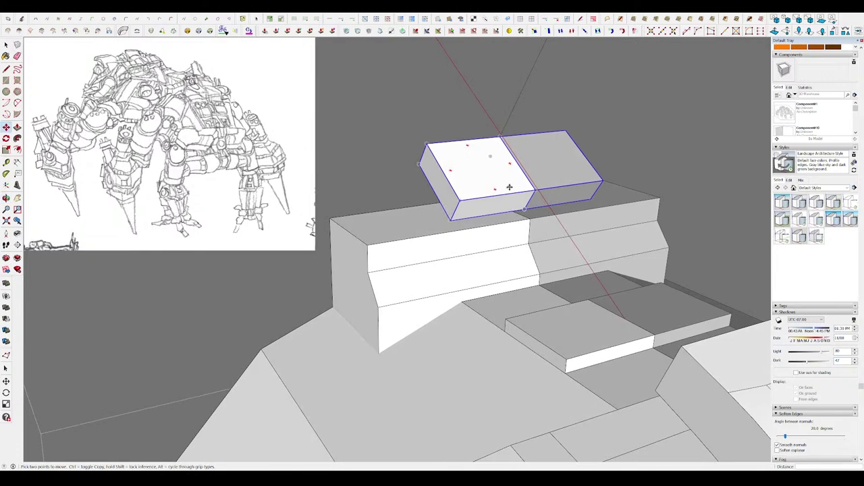
click(509, 187)
scroll(509, 187, down, 5)
scroll(454, 179, up, 5)
- Shrink a box with Scale and place a copy to start a row
key(s)
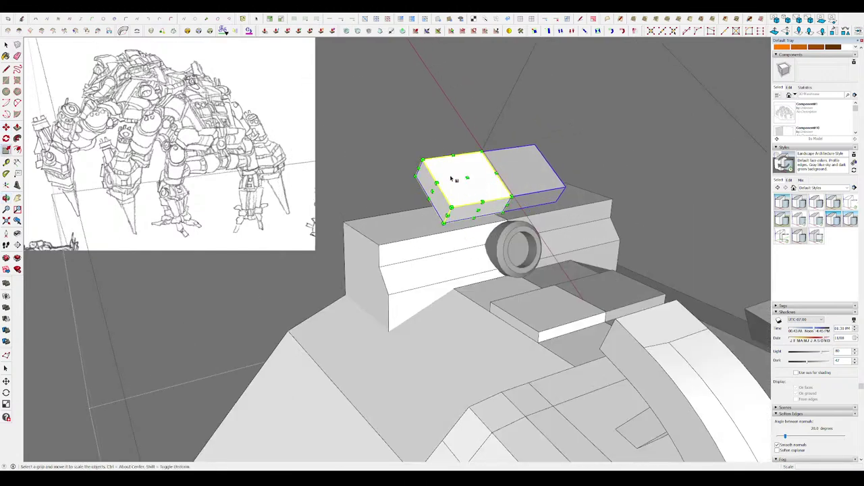
drag(423, 160, 443, 171)
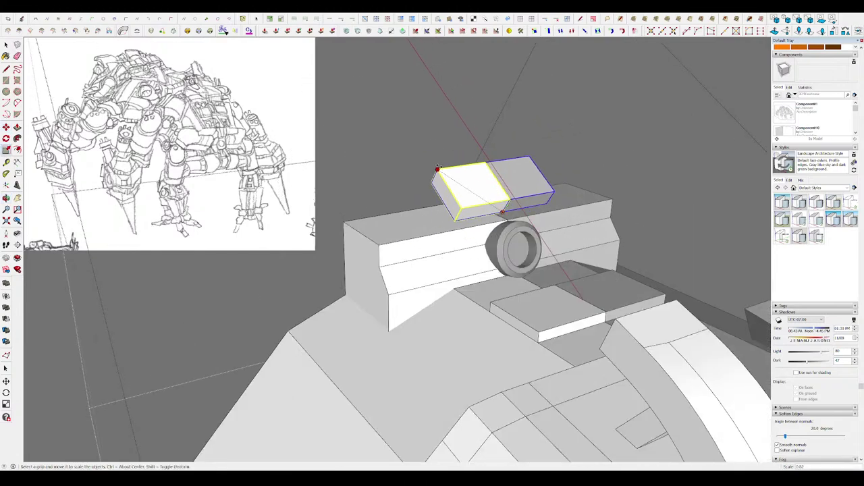
click(438, 169)
key(space)
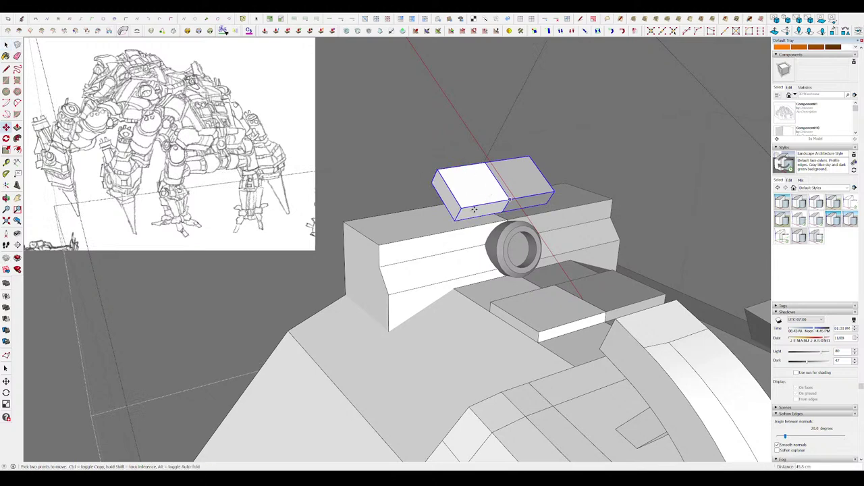
click(460, 208)
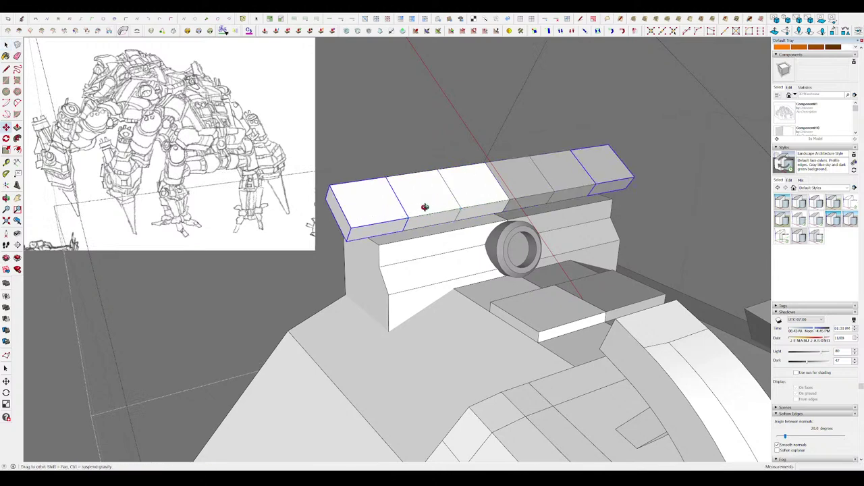
mouse_move(425, 207)
middle_down()
mouse_move(440, 169)
mouse_move(405, 176)
middle_up()
scroll(405, 177, down, 5)
scroll(402, 179, up, 4)
scroll(401, 180, up, 2)
scroll(398, 174, up, 3)
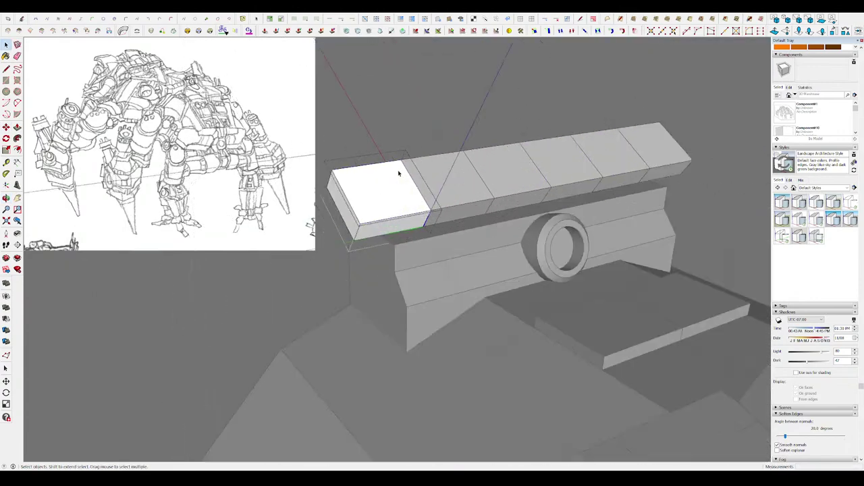
scroll(398, 174, up, 2)
- Inset the boxes' top faces and raise them into bevelled plates
key(f)
click(407, 178)
key(m)
click(398, 181)
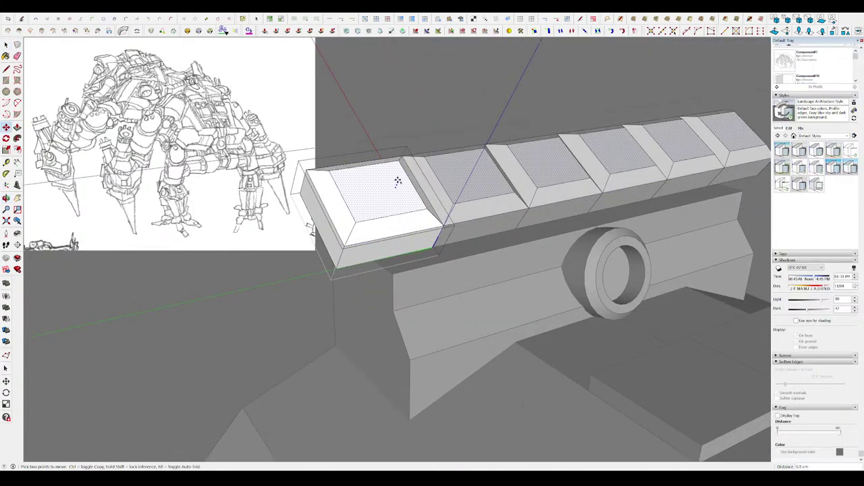
mouse_move(398, 181)
middle_down()
mouse_move(503, 181)
mouse_move(466, 159)
mouse_move(488, 148)
middle_up()
scroll(503, 181, down, 5)
scroll(459, 154, up, 3)
scroll(458, 153, up, 3)
scroll(457, 153, up, 3)
- Enlarge one plate slightly and shift the plate segments along the rail to fit
drag(484, 170, 479, 166)
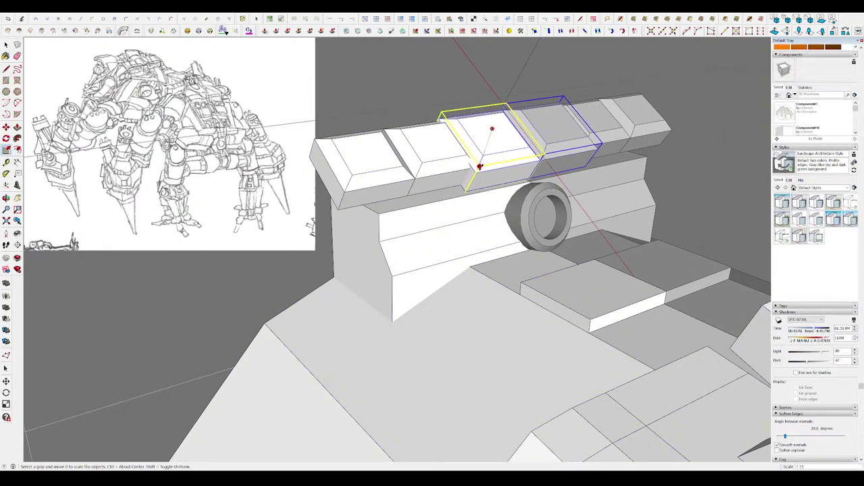
mouse_move(469, 166)
middle_down()
mouse_move(380, 189)
mouse_move(411, 183)
middle_up()
shift+click(410, 182)
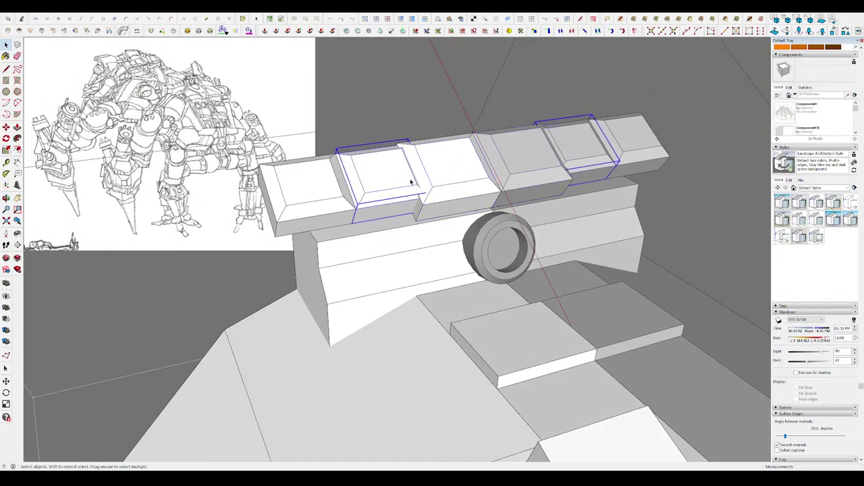
key(space)
mouse_move(356, 206)
middle_down()
mouse_move(340, 209)
mouse_move(359, 165)
middle_up()
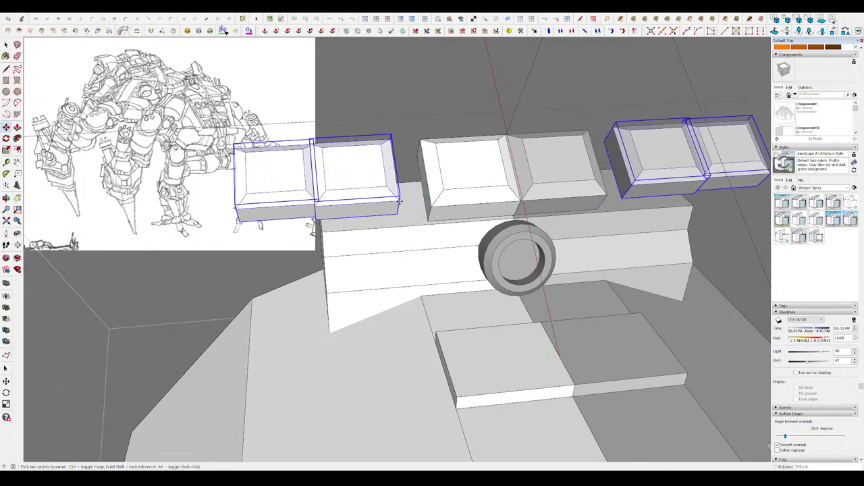
mouse_move(439, 202)
middle_down()
mouse_move(466, 269)
mouse_move(418, 223)
mouse_move(274, 134)
mouse_move(368, 149)
mouse_move(406, 142)
mouse_move(482, 77)
mouse_move(478, 32)
mouse_move(456, 132)
middle_up()
scroll(317, 155, down, 6)
scroll(368, 149, down, 3)
scroll(405, 142, up, 6)
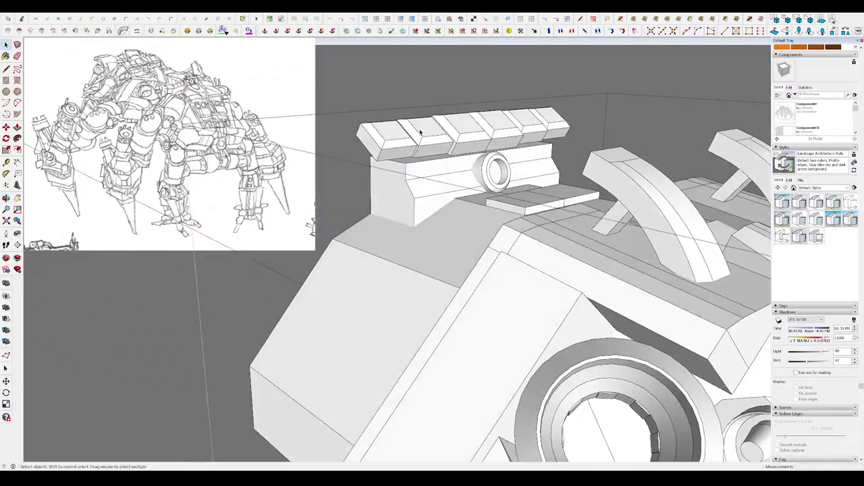
click(456, 132)
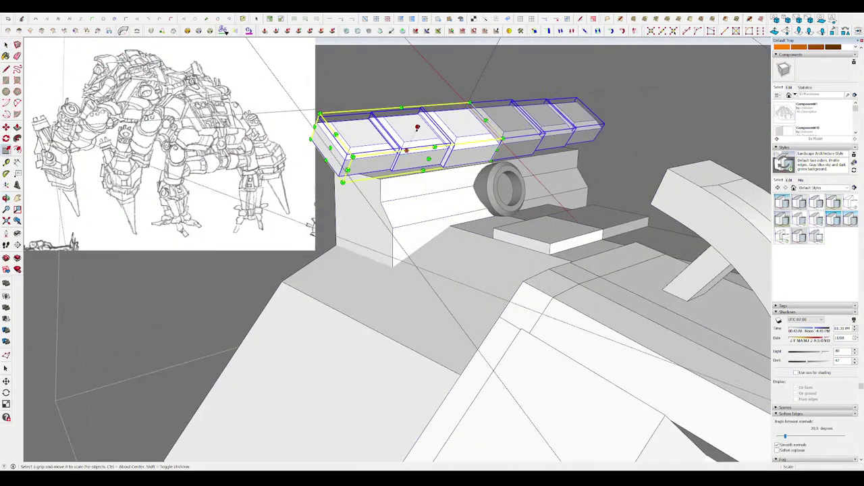
scroll(414, 130, down, 3)
middle_drag(413, 130, 383, 135)
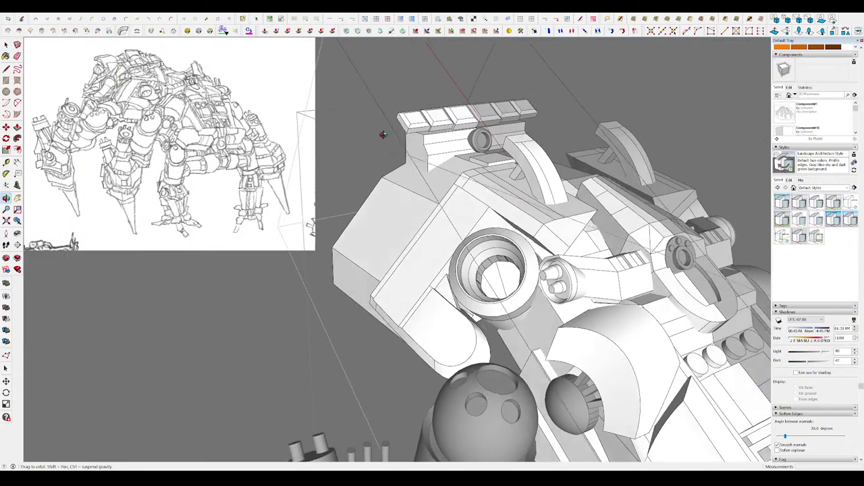
- Push the rectangle on the wall below the top rail inward to cut a slot opening
scroll(383, 134, up, 5)
scroll(439, 135, up, 4)
key(m)
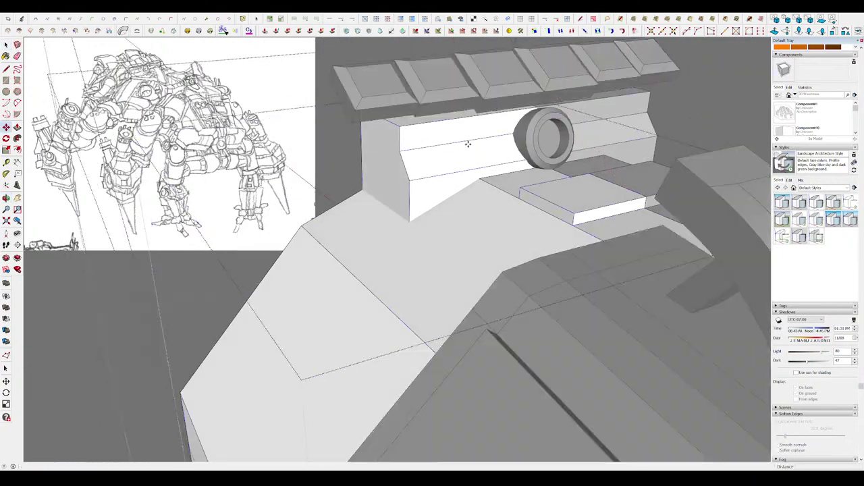
key(space)
scroll(441, 138, up, 3)
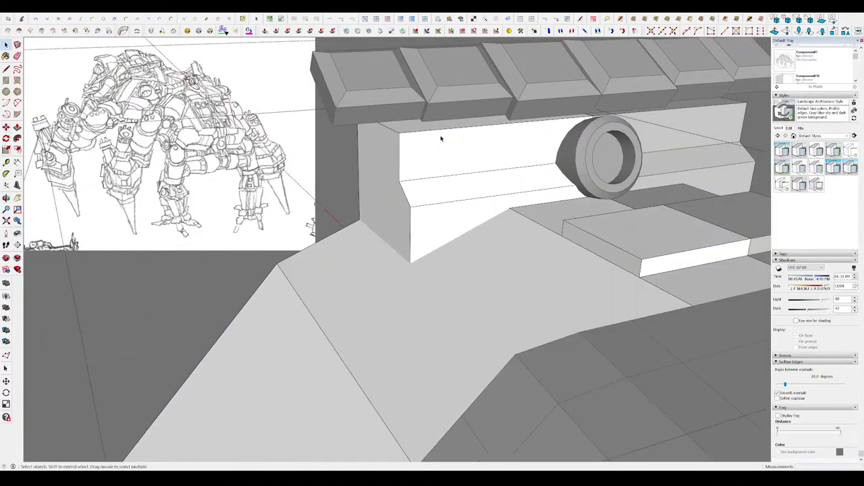
double_click(507, 165)
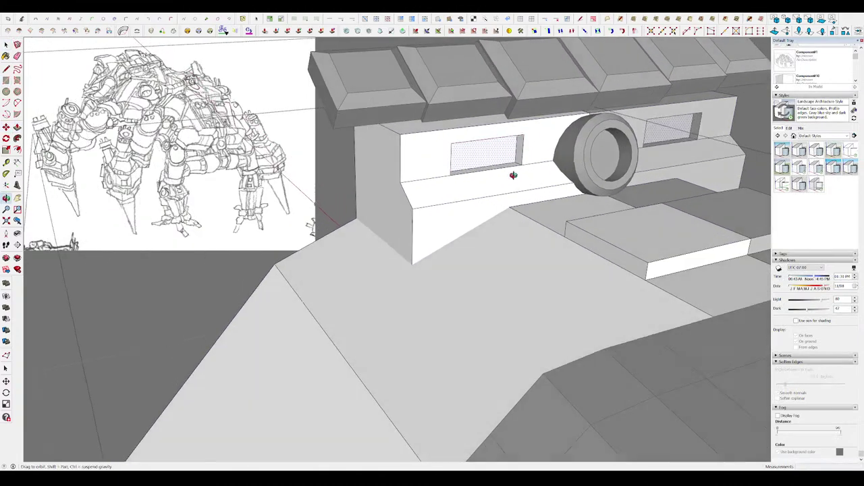
scroll(486, 180, up, 4)
- Draw another rectangle on the slotted wall and move its edges to notch the opening
key(r)
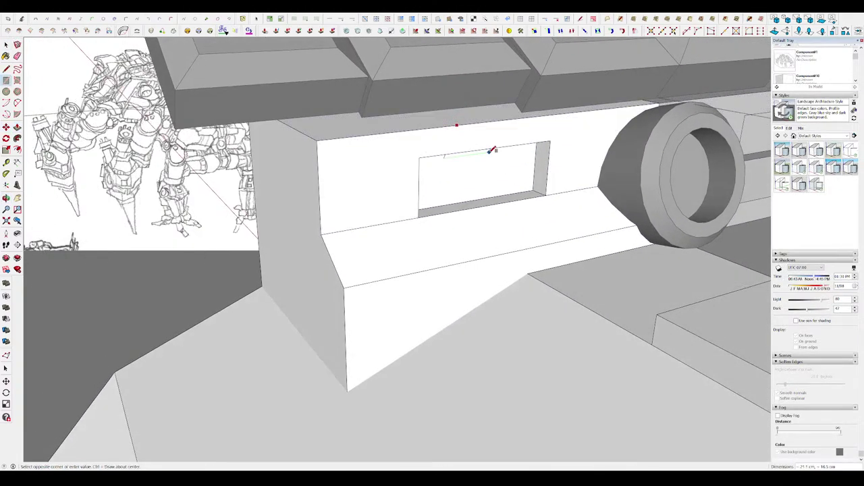
scroll(453, 138, down, 5)
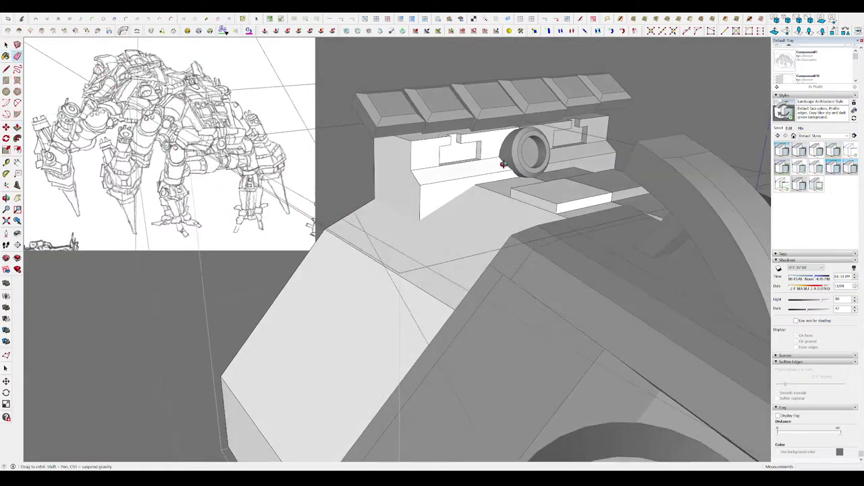
mouse_move(454, 138)
middle_down()
mouse_move(486, 210)
mouse_move(463, 216)
middle_up()
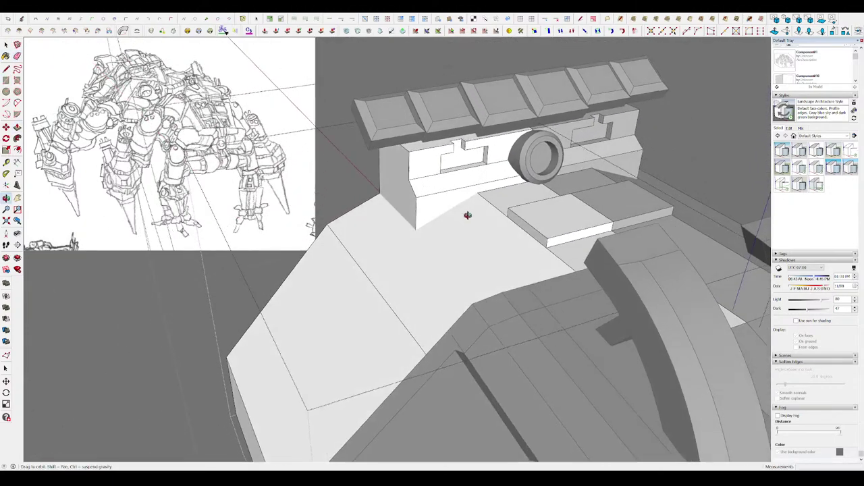
scroll(445, 196, up, 5)
key(m)
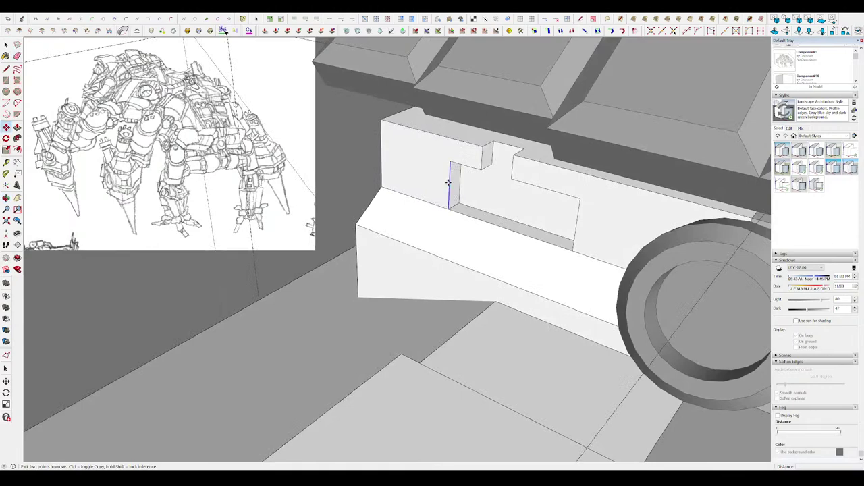
mouse_move(408, 174)
middle_down()
mouse_move(591, 193)
mouse_move(375, 98)
mouse_move(366, 126)
middle_up()
scroll(626, 190, down, 5)
scroll(366, 126, up, 2)
scroll(388, 132, up, 3)
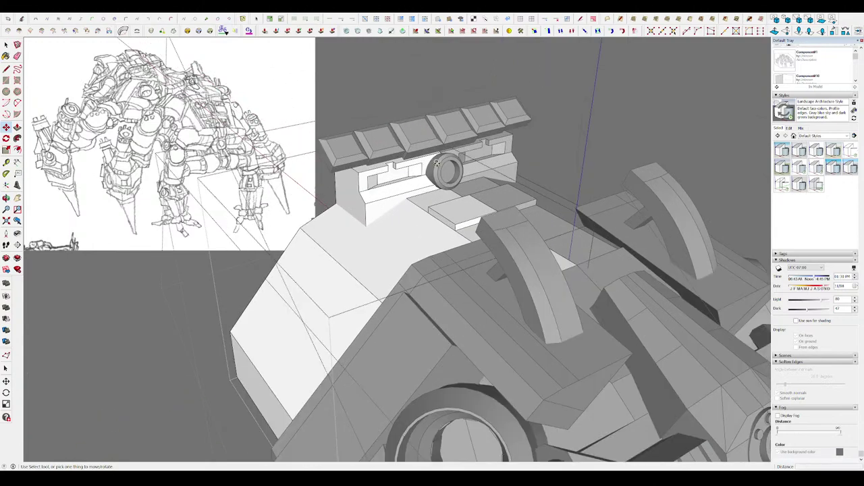
scroll(436, 162, down, 5)
scroll(469, 148, up, 8)
- Orbit around the whole robot to check the notched slots beside the ring
key(space)
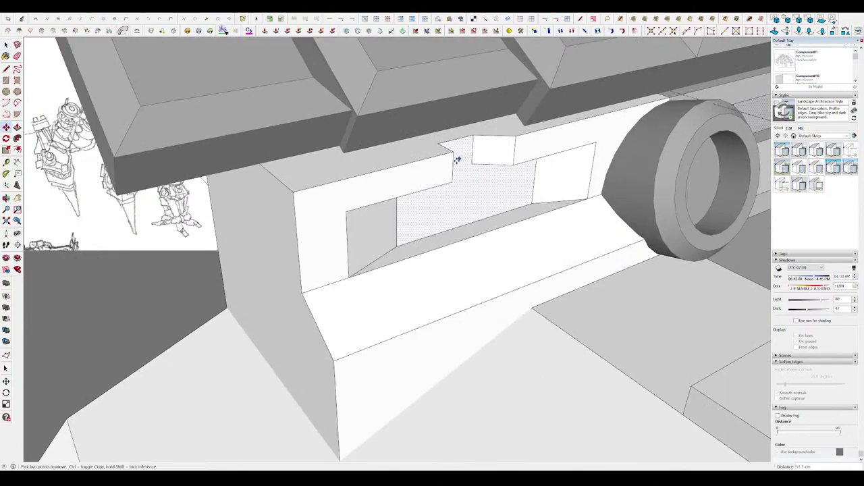
scroll(429, 169, down, 8)
middle_drag(429, 169, 391, 138)
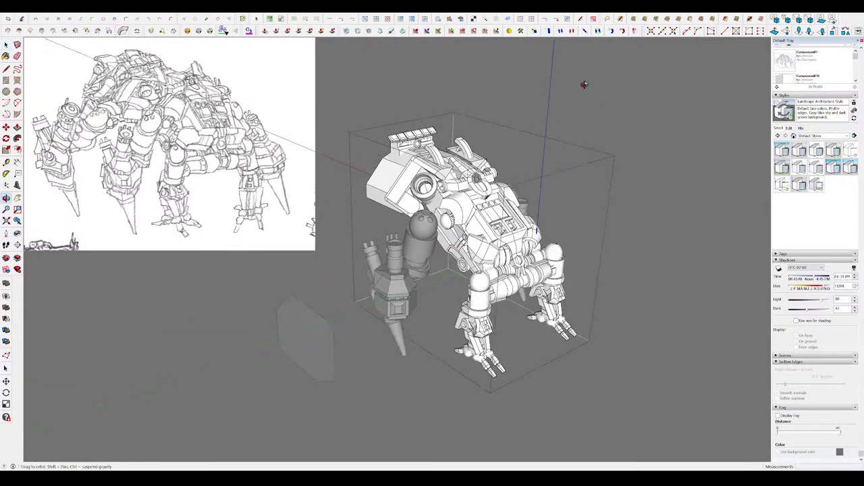
scroll(392, 137, up, 8)
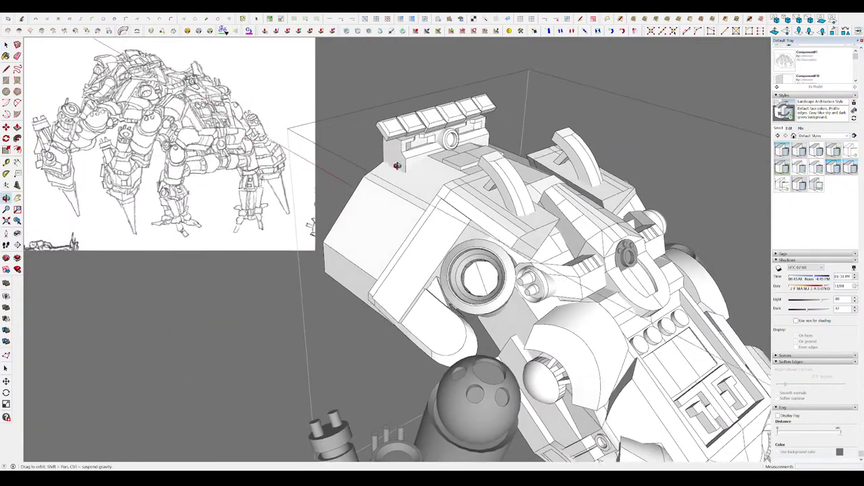
scroll(390, 158, up, 3)
scroll(390, 162, down, 2)
- Draw a rectangle on the rail block's front face
middle_drag(390, 162, 464, 144)
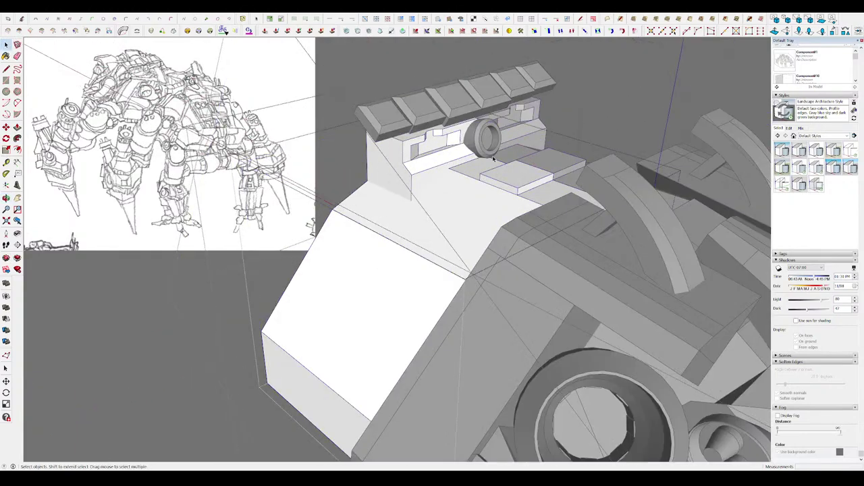
scroll(464, 144, up, 3)
scroll(445, 152, up, 3)
scroll(427, 161, up, 1)
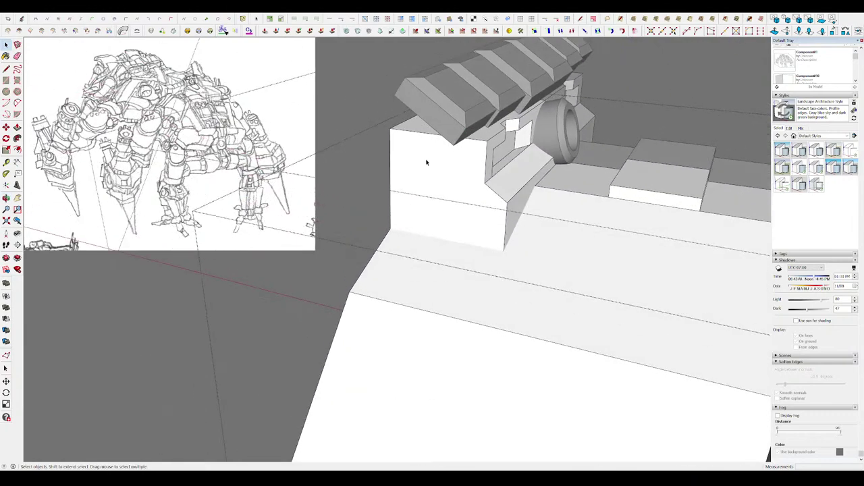
click(427, 162)
mouse_move(427, 162)
middle_down()
mouse_move(396, 131)
mouse_move(395, 145)
mouse_move(339, 155)
mouse_move(444, 154)
middle_up()
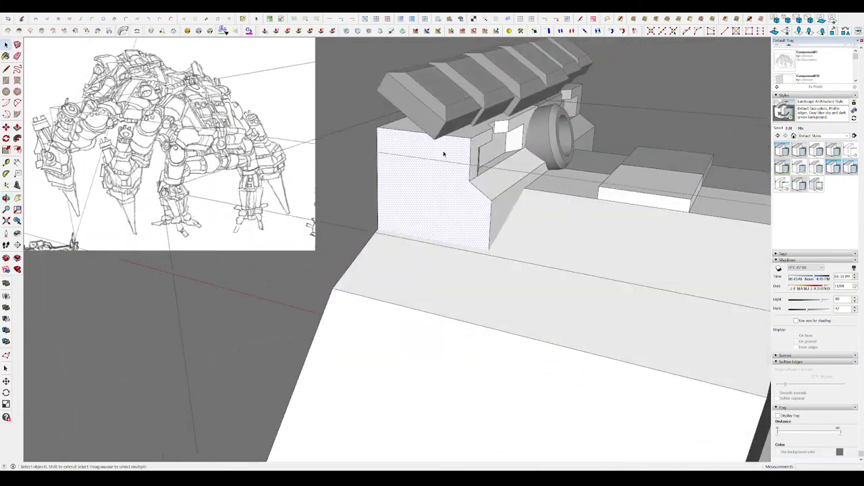
click(473, 181)
mouse_move(473, 181)
middle_down()
mouse_move(399, 168)
mouse_move(417, 156)
middle_up()
- Extrude the front face outward into a longer block
key(p)
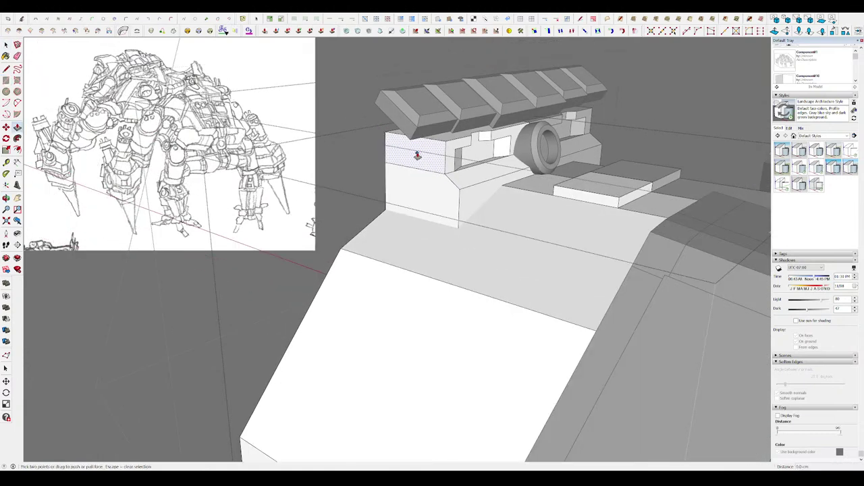
drag(397, 162, 383, 161)
click(389, 188)
middle_drag(390, 188, 371, 150)
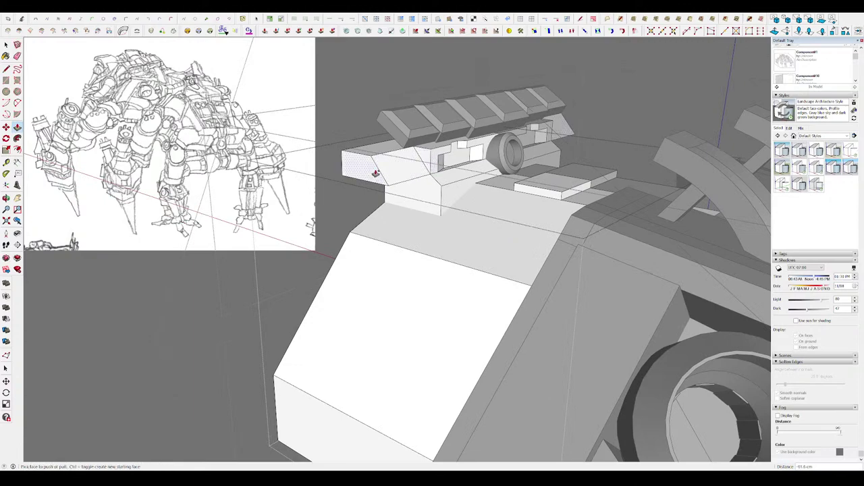
middle_drag(434, 179, 331, 172)
- Move an edge of the extended block to chamfer its front nose
key(m)
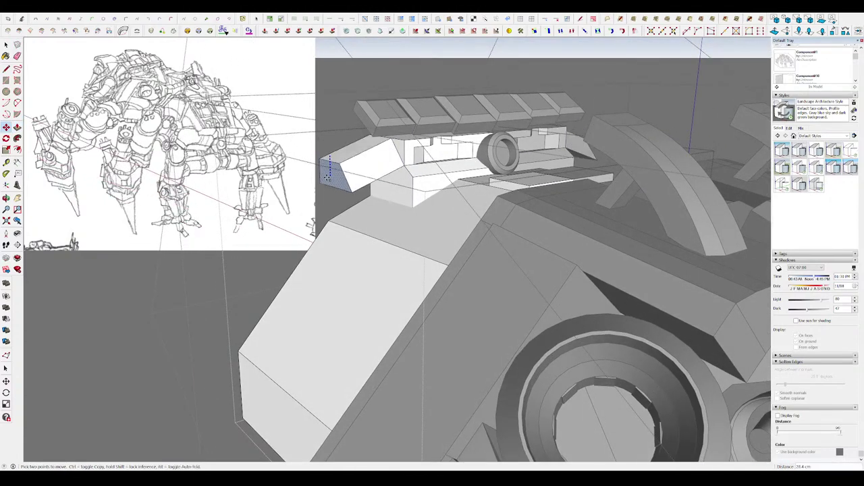
scroll(314, 186, down, 3)
scroll(457, 195, down, 3)
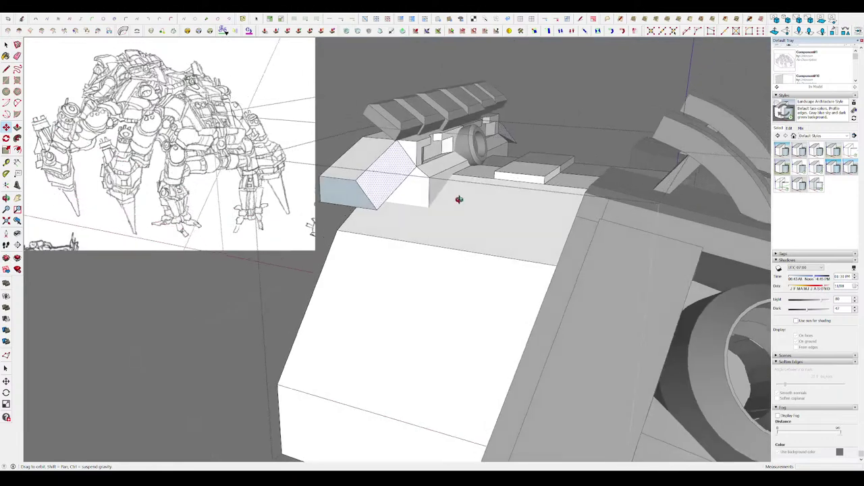
scroll(396, 182, down, 3)
key(space)
scroll(420, 145, down, 3)
mouse_move(556, 135)
middle_down()
mouse_move(525, 103)
mouse_move(565, 129)
mouse_move(570, 121)
mouse_move(450, 110)
mouse_move(413, 158)
middle_up()
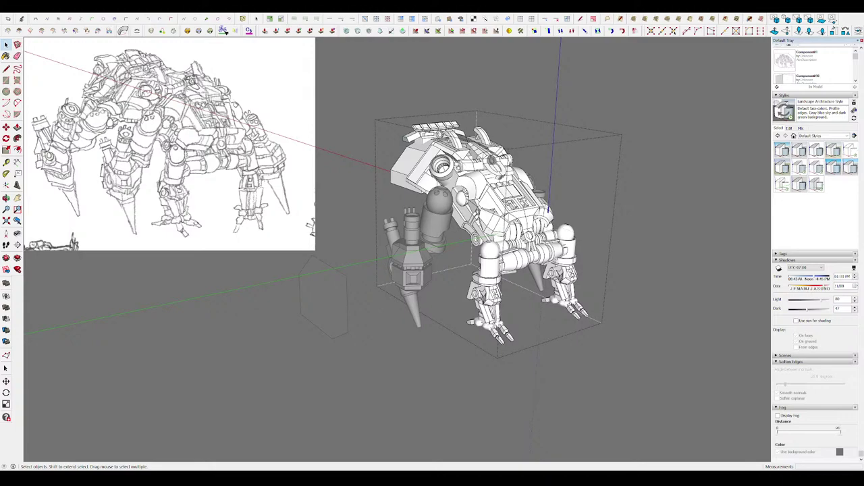
mouse_move(413, 158)
middle_down()
mouse_move(409, 108)
mouse_move(432, 112)
middle_up()
scroll(409, 103, up, 3)
- Shorten the segmented top rail from its front end
scroll(432, 112, up, 5)
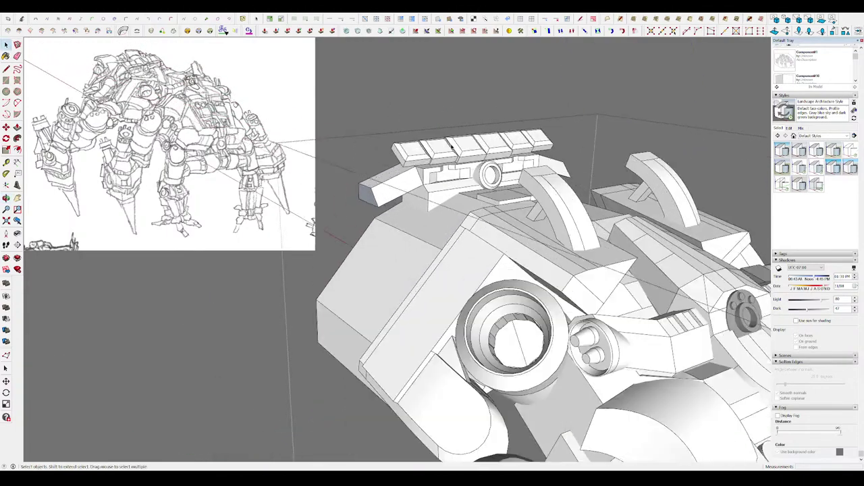
click(464, 148)
scroll(464, 148, up, 4)
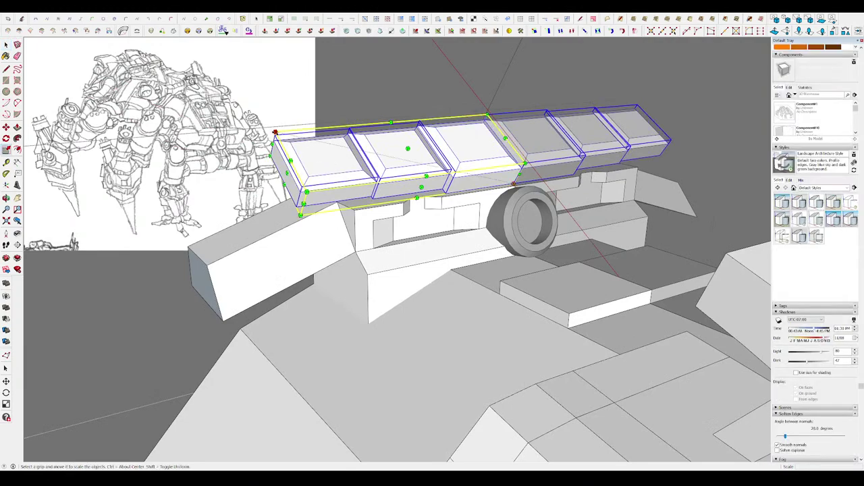
drag(287, 145, 321, 150)
scroll(420, 145, down, 10)
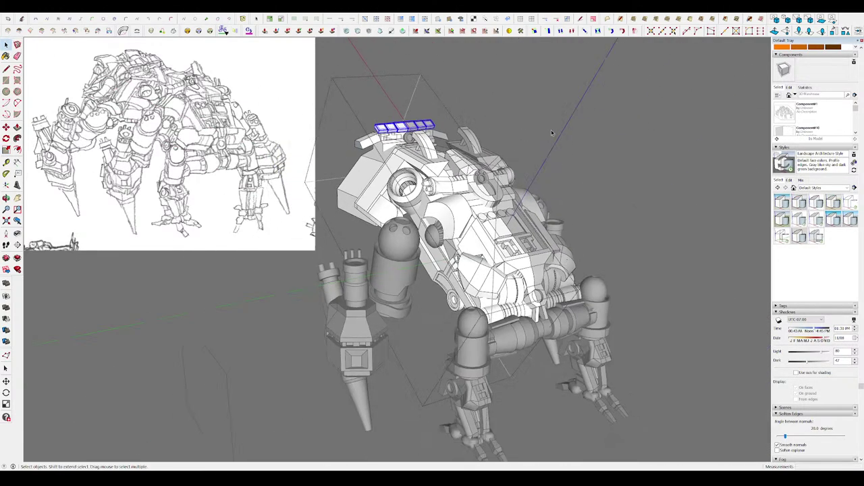
- Erase stray edges on the housing's front block
mouse_move(560, 135)
middle_down()
mouse_move(407, 187)
mouse_move(492, 270)
mouse_move(297, 119)
middle_up()
scroll(297, 119, up, 5)
scroll(296, 119, up, 2)
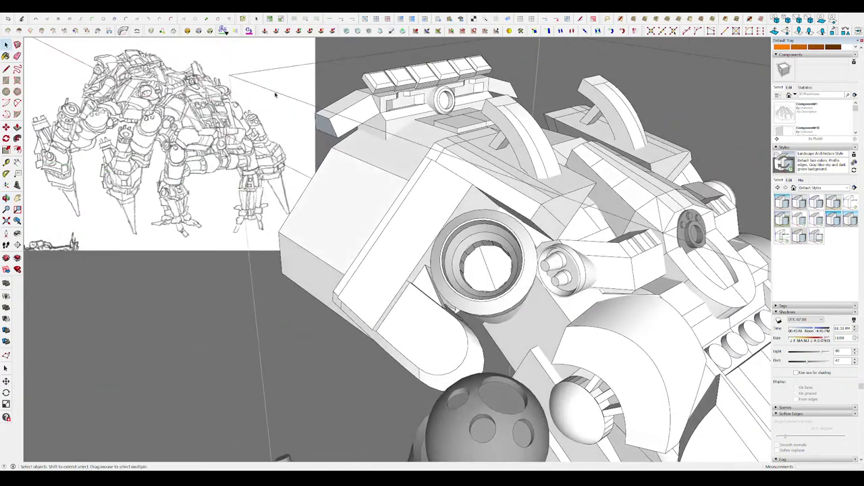
scroll(319, 91, up, 3)
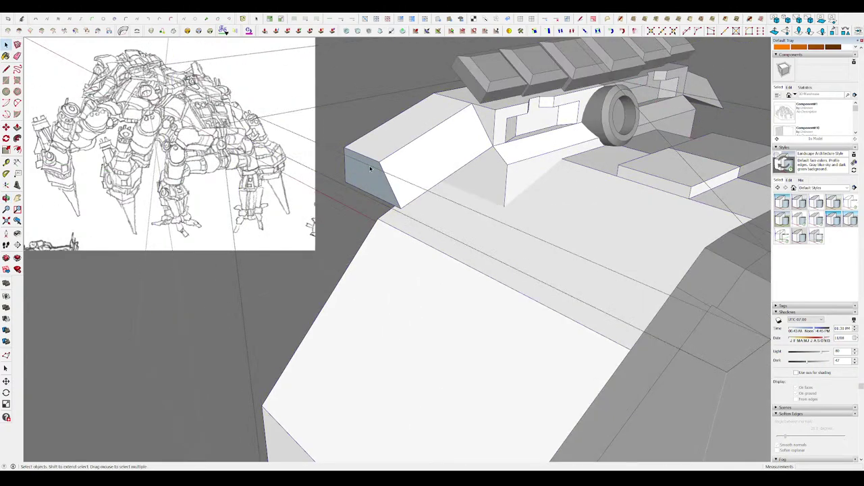
middle_drag(410, 177, 331, 218)
mouse_move(417, 207)
middle_down()
mouse_move(428, 158)
mouse_move(448, 179)
mouse_move(450, 237)
mouse_move(461, 157)
mouse_move(352, 186)
mouse_move(339, 164)
middle_up()
key(e)
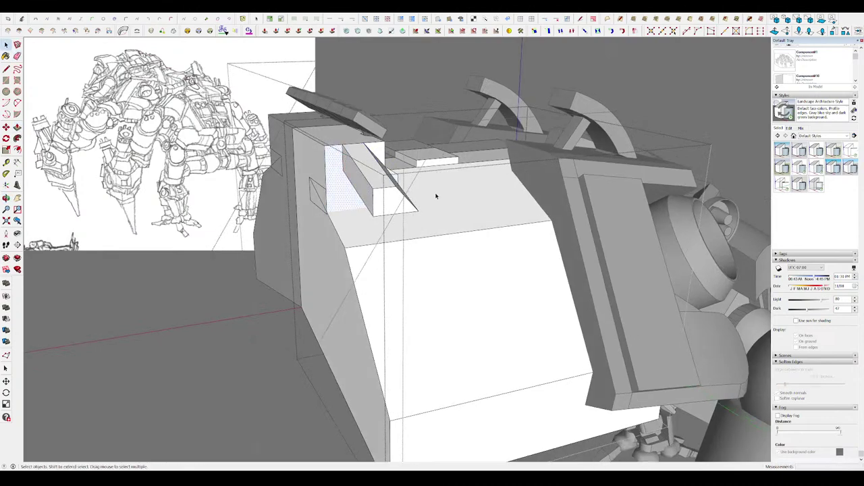
mouse_move(435, 196)
middle_down()
mouse_move(300, 223)
mouse_move(663, 204)
mouse_move(386, 169)
middle_up()
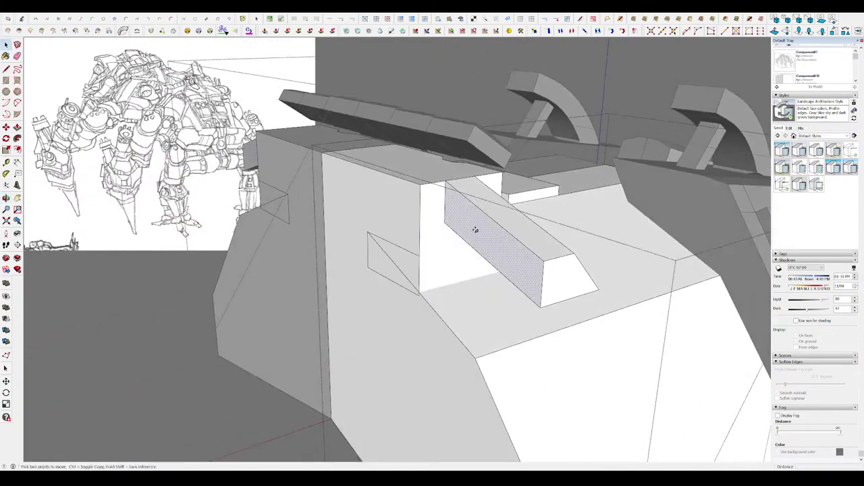
- Pull a face out into a new slab on the front block
key(p)
drag(432, 233, 438, 191)
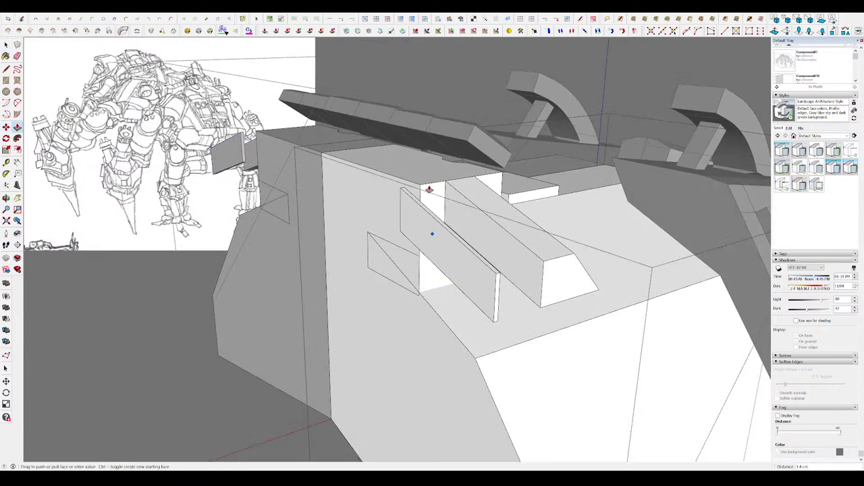
mouse_move(430, 190)
middle_down()
mouse_move(475, 193)
mouse_move(474, 267)
middle_up()
scroll(469, 233, down, 3)
key(space)
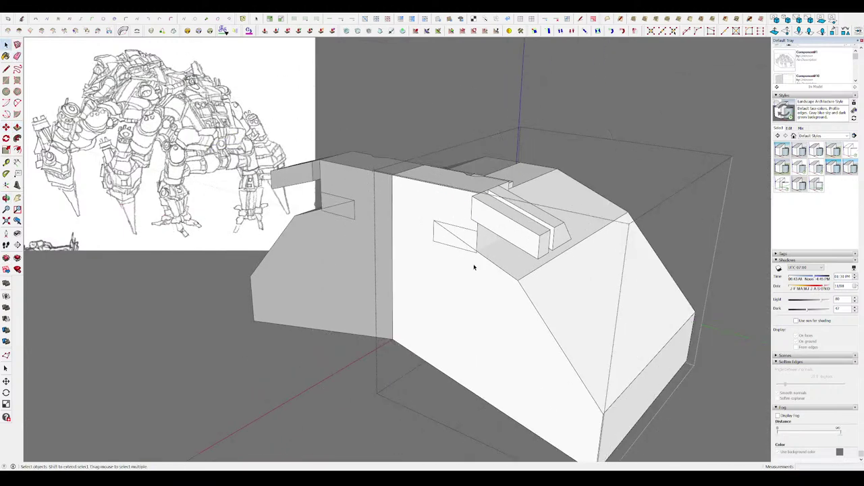
triple_click(419, 219)
key(Escape)
- Erase leftover edges around the new slab on the front block
key(e)
scroll(459, 226, up, 2)
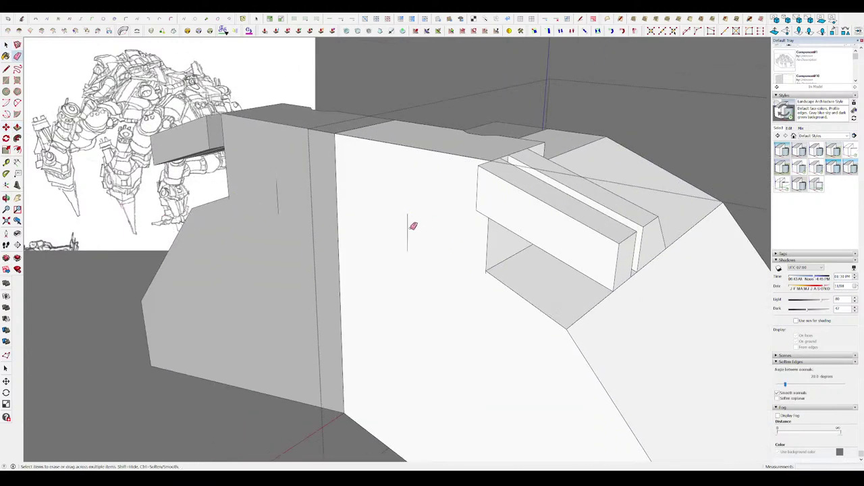
scroll(455, 218, down, 3)
scroll(465, 237, up, 5)
scroll(465, 237, down, 5)
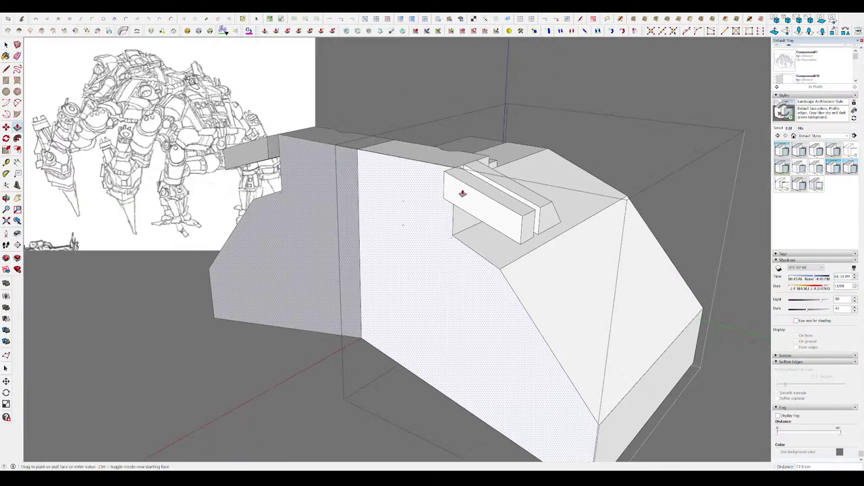
scroll(463, 189, up, 1)
middle_drag(448, 187, 470, 174)
scroll(471, 173, up, 3)
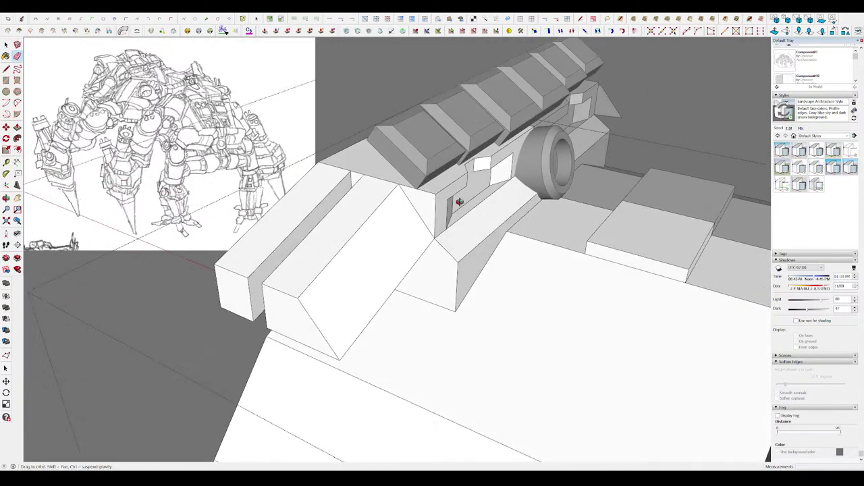
scroll(362, 113, down, 4)
middle_drag(367, 164, 373, 185)
scroll(377, 162, up, 2)
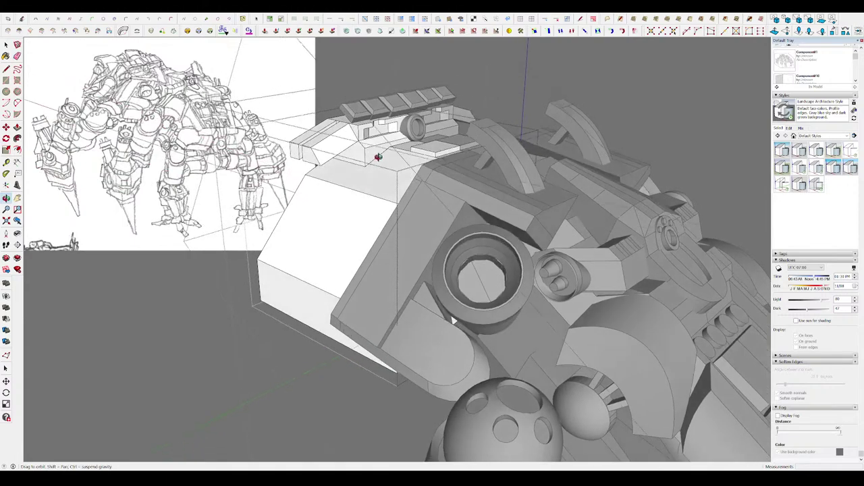
scroll(318, 131, up, 3)
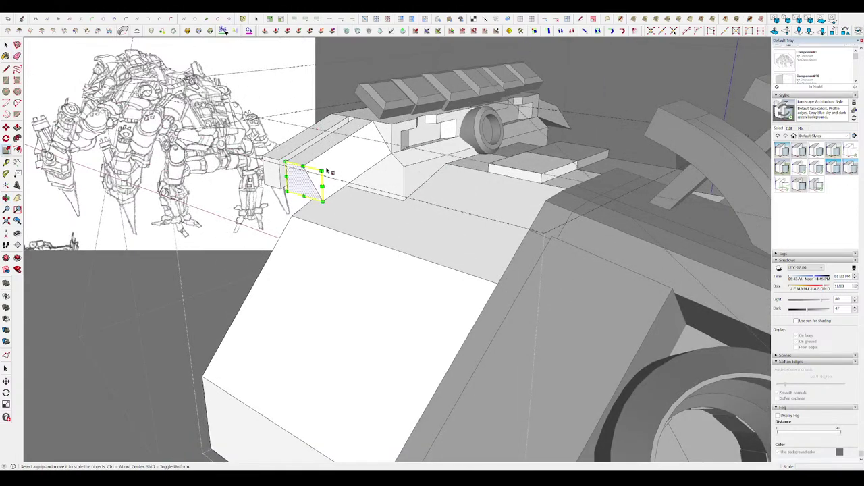
mouse_move(313, 177)
middle_down()
mouse_move(307, 168)
mouse_move(315, 222)
mouse_move(392, 138)
mouse_move(305, 166)
middle_up()
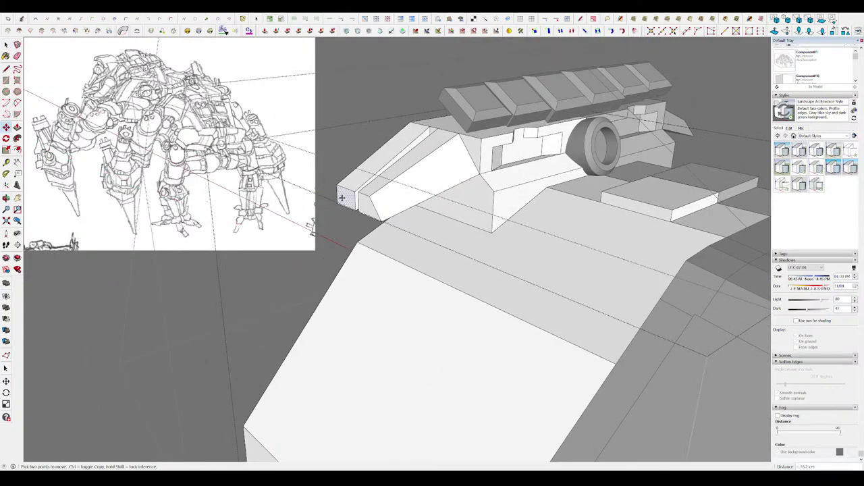
- Move the selected front piece to taper the block into a split nose
middle_drag(342, 198, 698, 217)
click(210, 244)
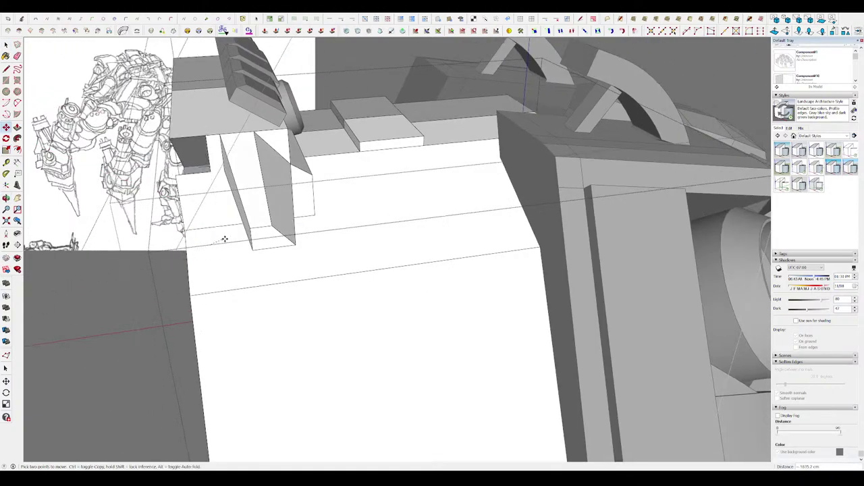
click(231, 238)
key(space)
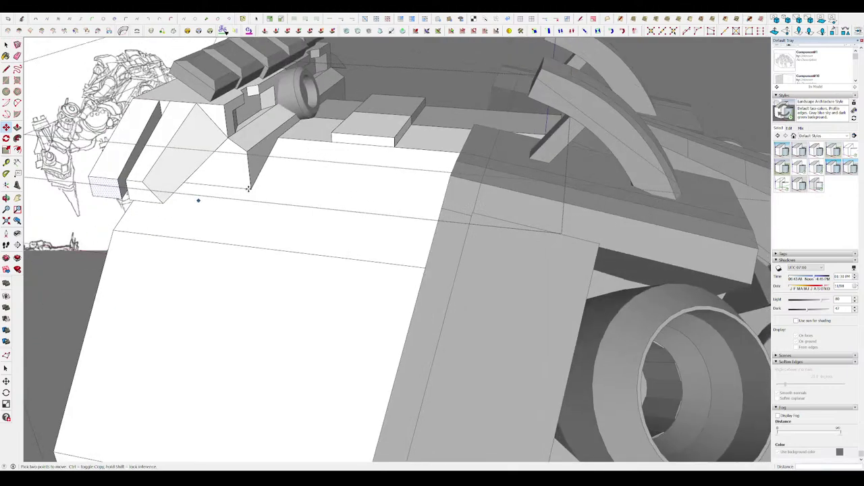
middle_drag(193, 196, 315, 177)
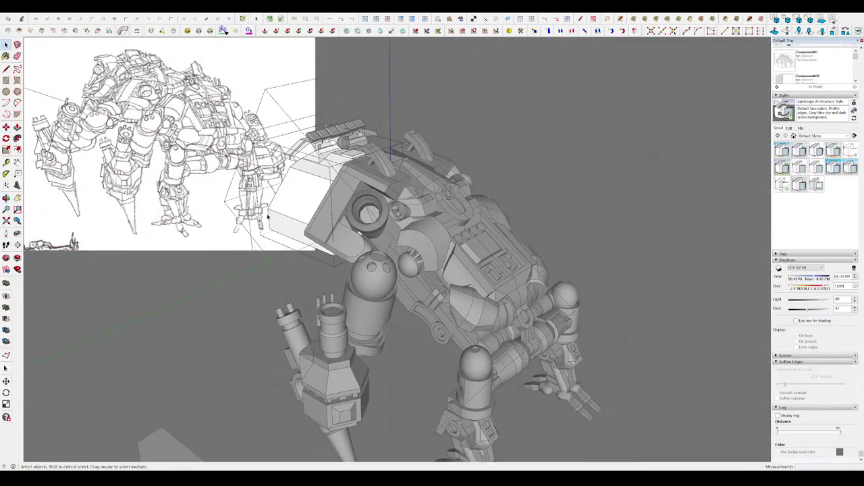
mouse_move(268, 218)
middle_down()
mouse_move(300, 167)
mouse_move(312, 165)
middle_up()
key(c)
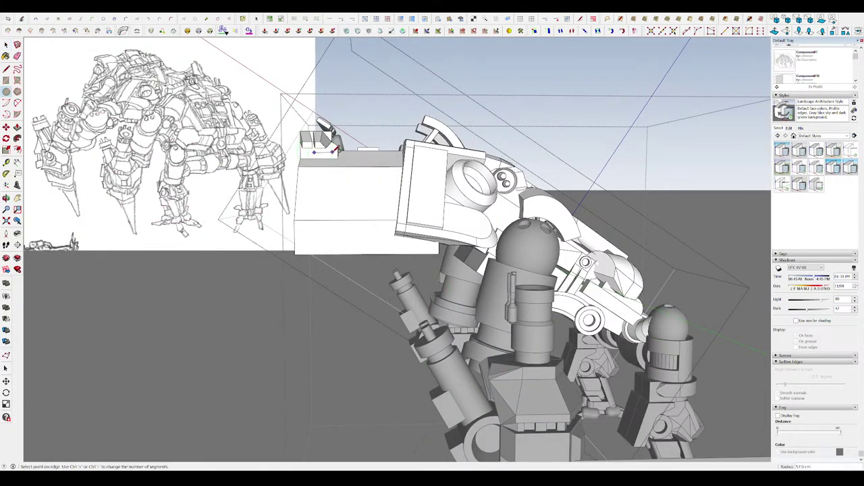
- Try moving the cylinder piece and its mirrored copy down, then undo it
scroll(332, 150, up, 2)
scroll(335, 150, up, 2)
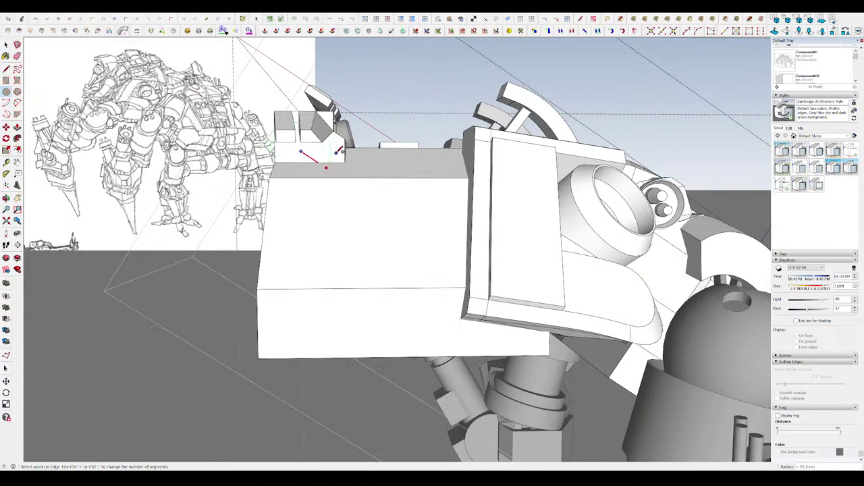
middle_drag(339, 150, 259, 190)
key(space)
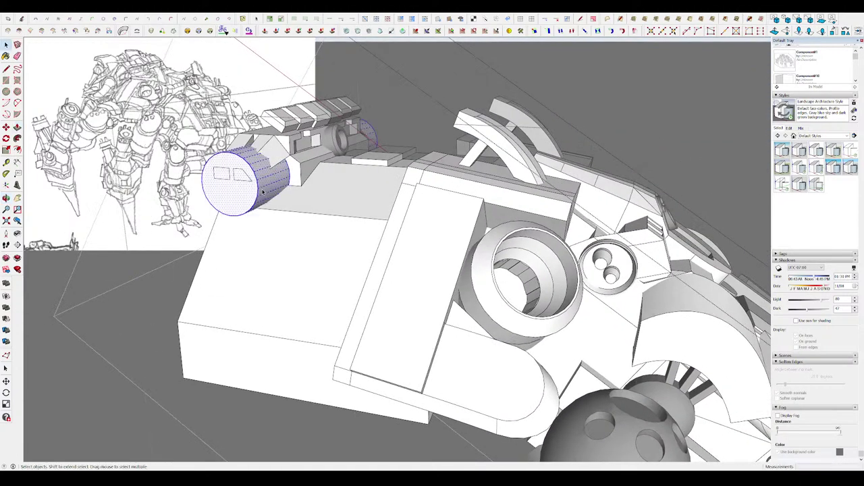
mouse_move(427, 309)
middle_down()
mouse_move(322, 285)
mouse_move(260, 177)
mouse_move(242, 183)
middle_up()
key(m)
click(265, 168)
mouse_move(292, 208)
middle_down()
mouse_move(71, 241)
mouse_move(203, 233)
middle_up()
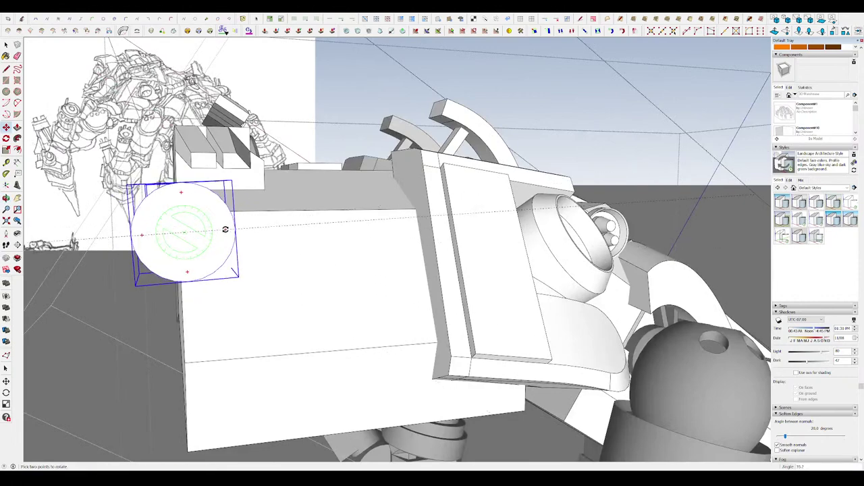
key(space)
middle_drag(225, 230, 529, 227)
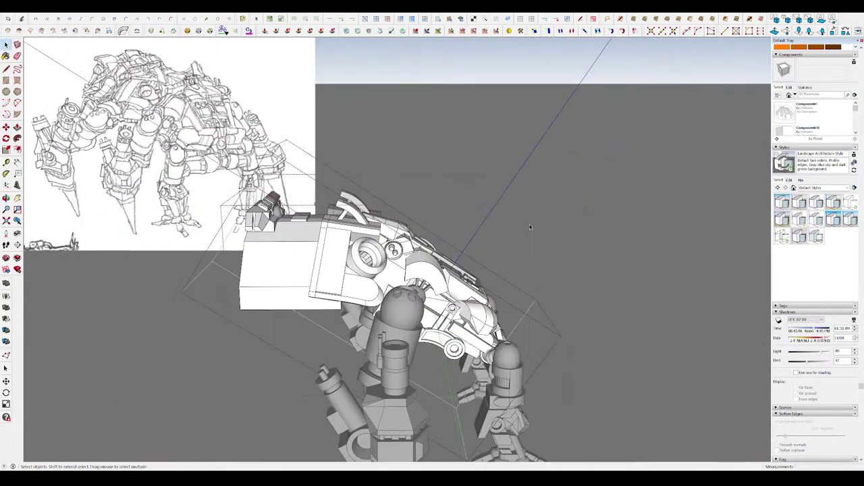
key(ctrl+z)
scroll(236, 254, up, 5)
- Tilt the cylinder forward so it juts from the front hull
key(m)
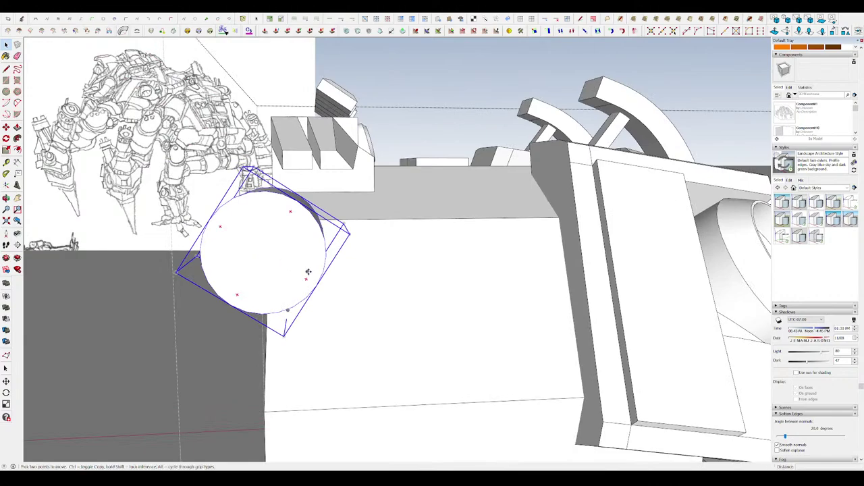
click(308, 281)
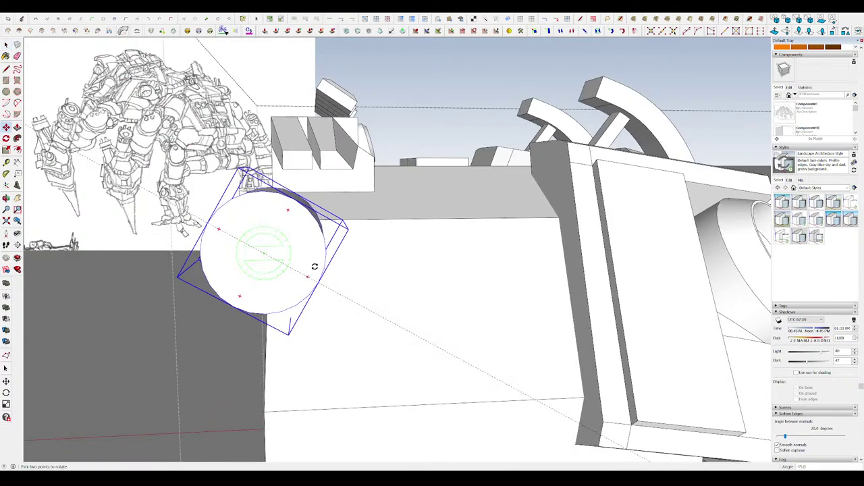
middle_drag(312, 252, 366, 315)
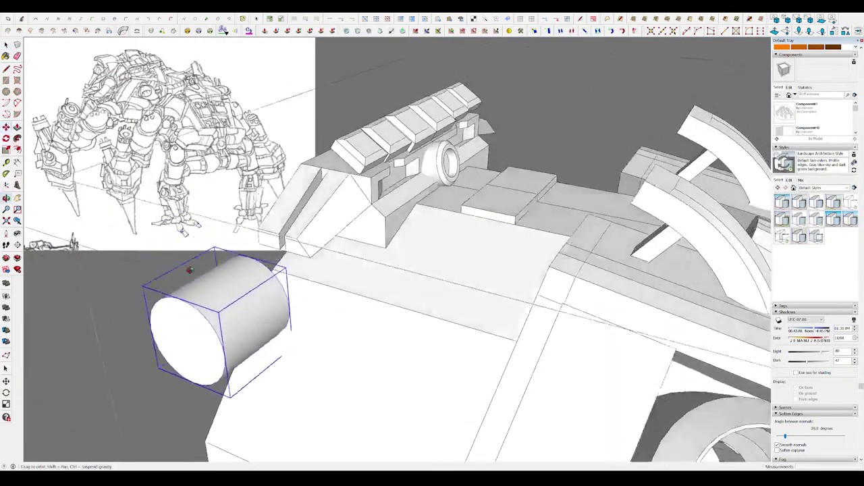
mouse_move(365, 314)
middle_down()
mouse_move(278, 214)
mouse_move(341, 215)
middle_up()
click(260, 187)
key(space)
- Open the cylinder for editing and orbit closer to it on the hull
double_click(306, 231)
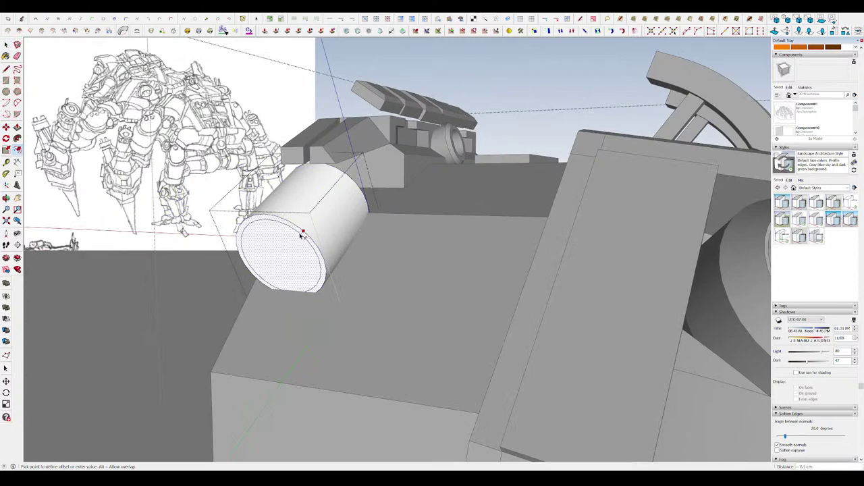
key(p)
drag(260, 212, 388, 194)
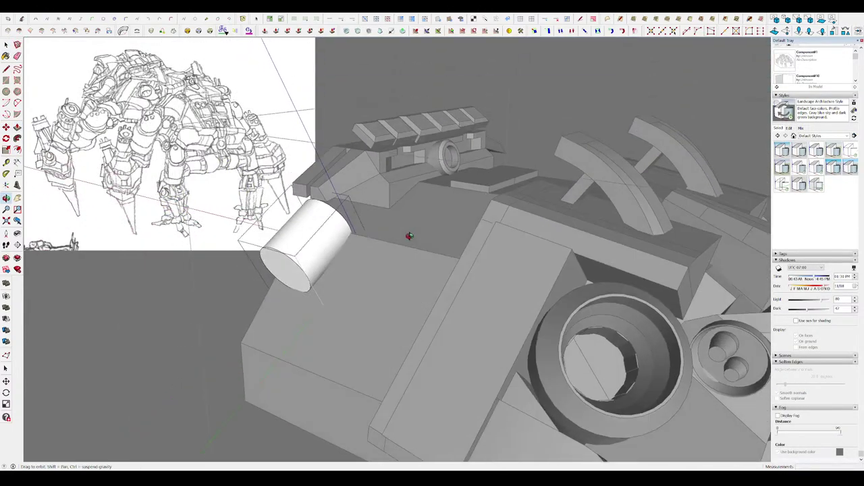
middle_drag(388, 194, 381, 197)
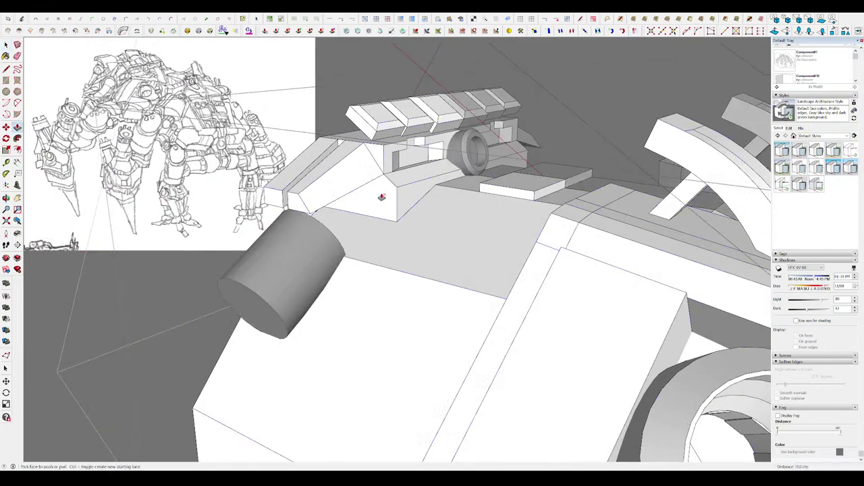
- Draw a dividing line across the armor block's front face
key(p)
mouse_move(355, 223)
middle_down()
mouse_move(356, 177)
mouse_move(400, 199)
mouse_move(353, 216)
mouse_move(409, 196)
mouse_move(303, 167)
middle_up()
key(l)
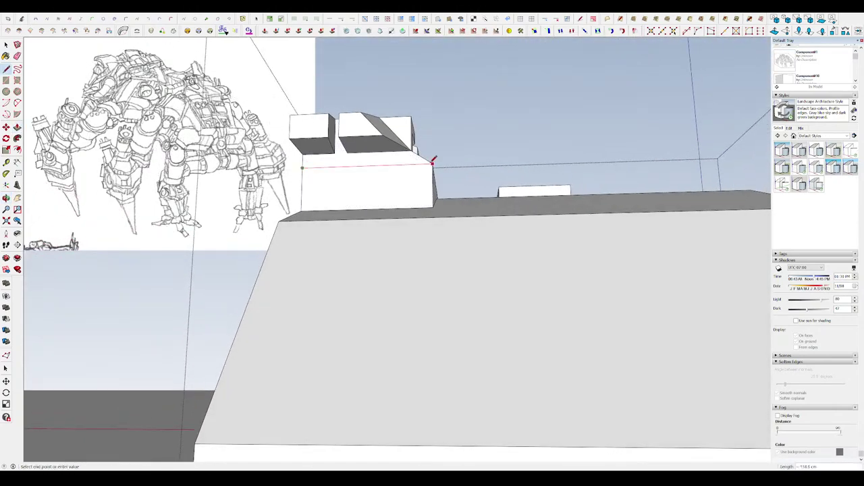
click(433, 161)
middle_drag(433, 160, 323, 203)
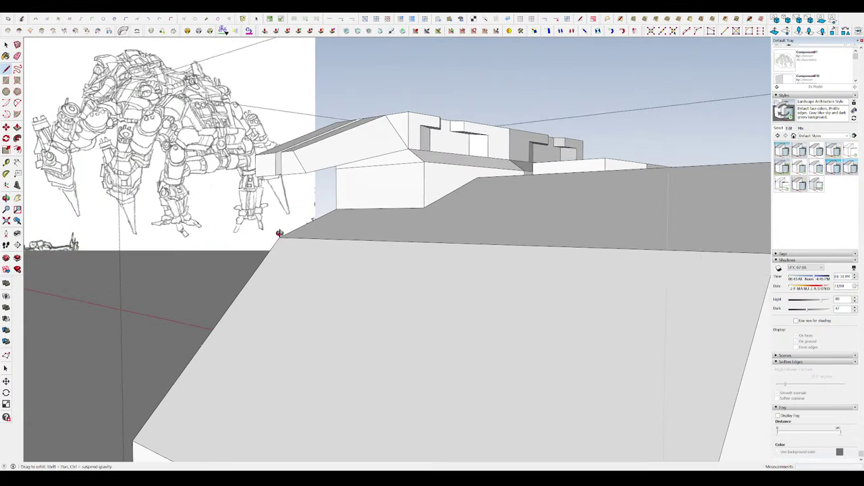
middle_drag(279, 233, 280, 236)
click(280, 236)
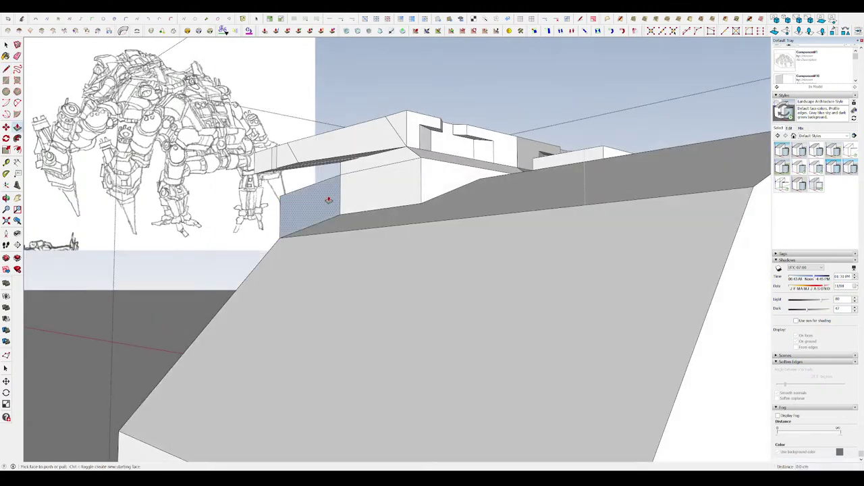
- Push the small front face out 52.8 cm
click(329, 200)
mouse_move(442, 169)
middle_down()
mouse_move(418, 170)
mouse_move(413, 150)
mouse_move(492, 145)
middle_up()
mouse_move(433, 137)
middle_down()
mouse_move(440, 158)
mouse_move(421, 149)
mouse_move(429, 108)
middle_up()
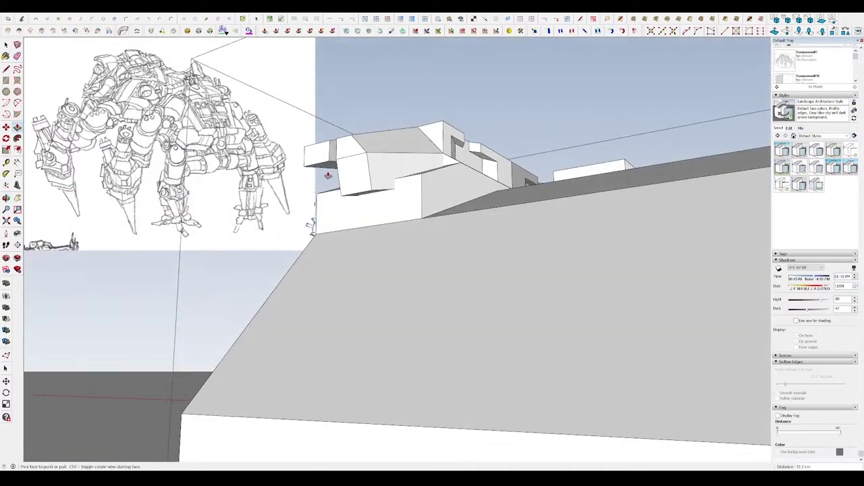
key(space)
middle_drag(341, 203, 403, 231)
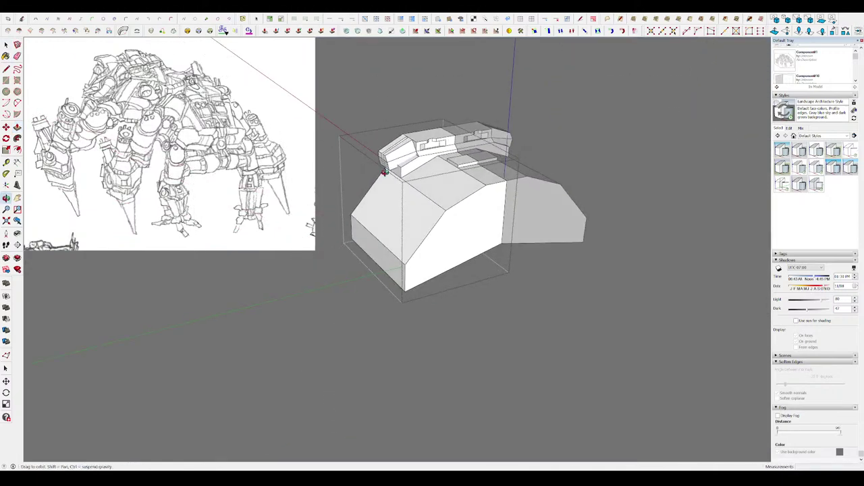
scroll(402, 154, up, 2)
scroll(402, 155, up, 3)
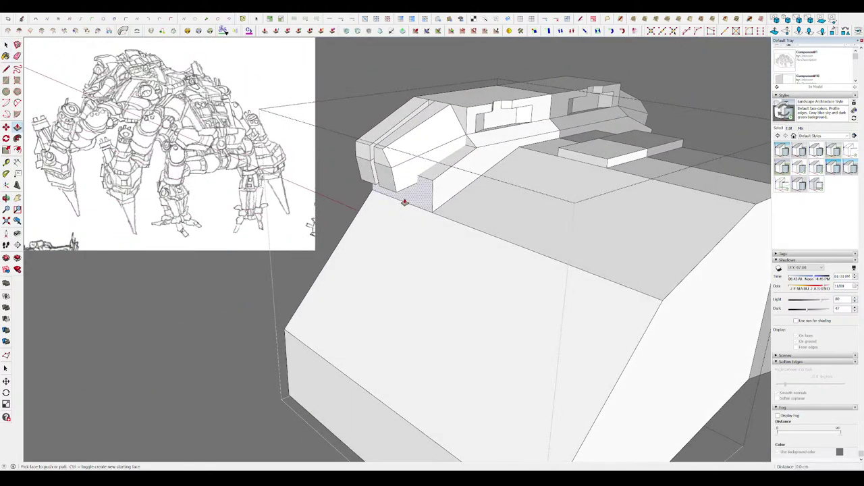
- Pull the remaining front face out 42.3 cm around the barrel's base
key(p)
scroll(422, 192, up, 2)
scroll(427, 194, up, 2)
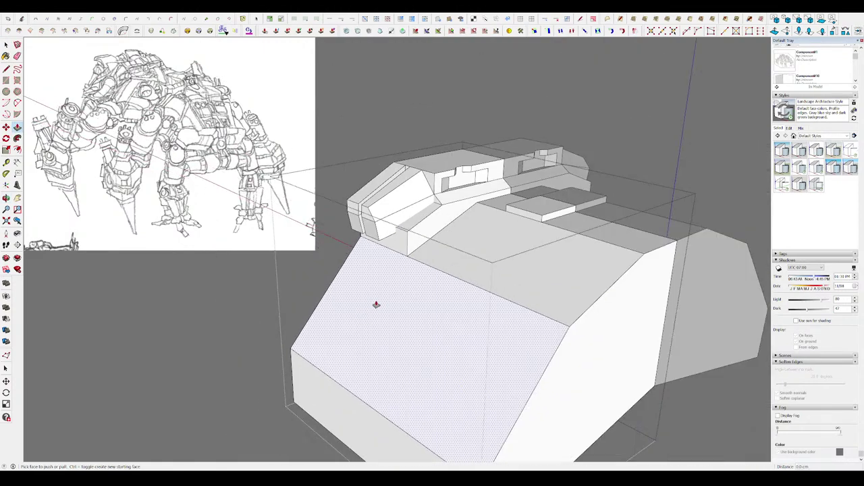
middle_drag(376, 304, 398, 246)
drag(398, 246, 358, 270)
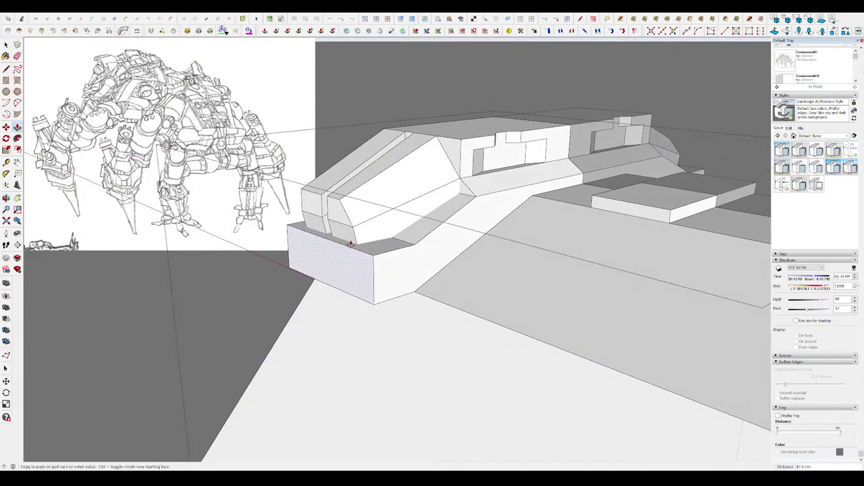
click(351, 244)
middle_drag(350, 244, 377, 230)
middle_drag(361, 352, 381, 266)
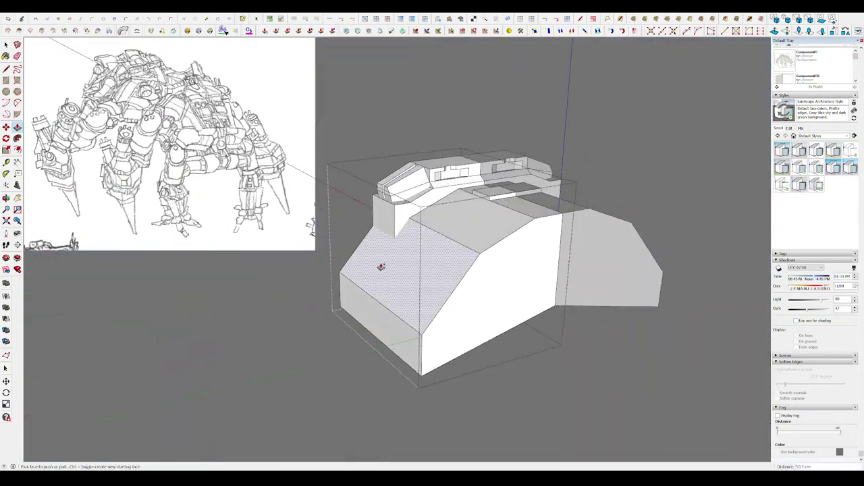
key(space)
click(415, 212)
- Recess the barrel's end face and pull an offset ring into a thick collar
scroll(252, 271, up, 5)
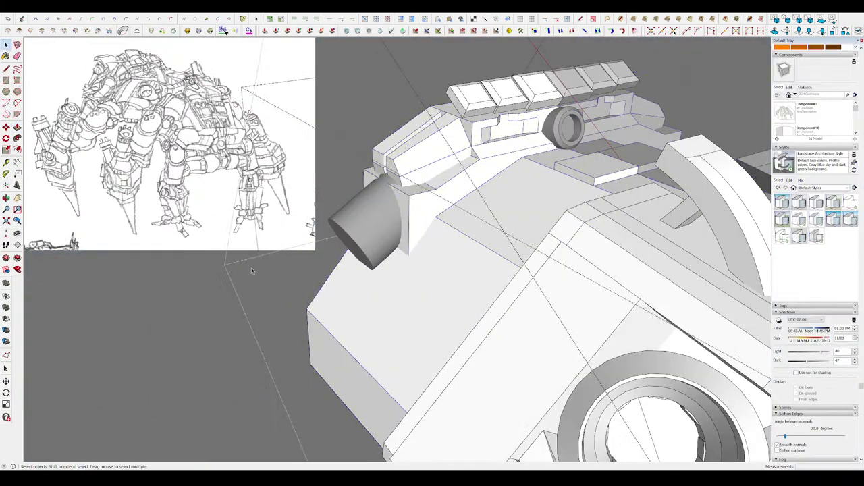
click(247, 285)
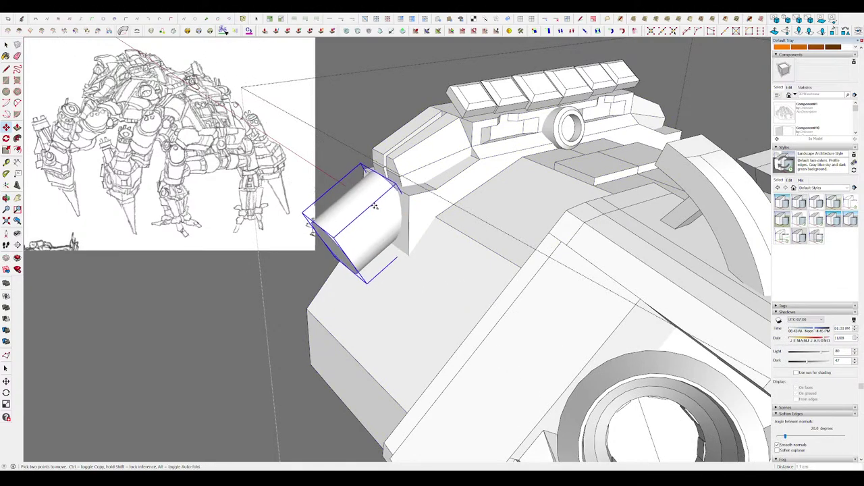
middle_drag(376, 219, 396, 226)
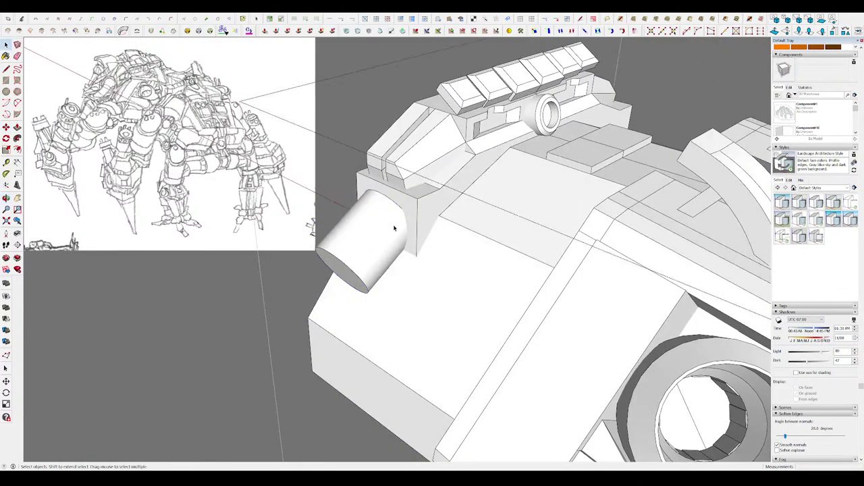
key(space)
double_click(359, 237)
scroll(398, 220, up, 3)
key(p)
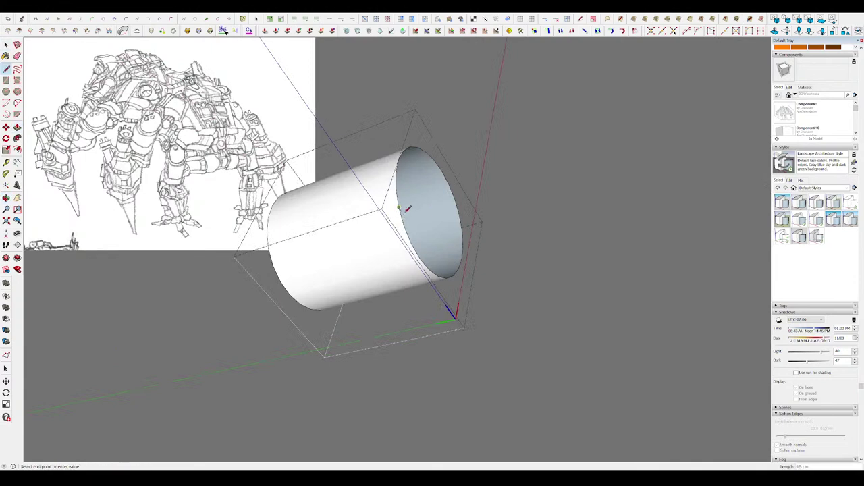
drag(408, 209, 390, 225)
drag(422, 196, 453, 173)
middle_drag(453, 173, 436, 177)
- Fill the recessed barrel end flush with the collar and check the barrel on the hull
key(space)
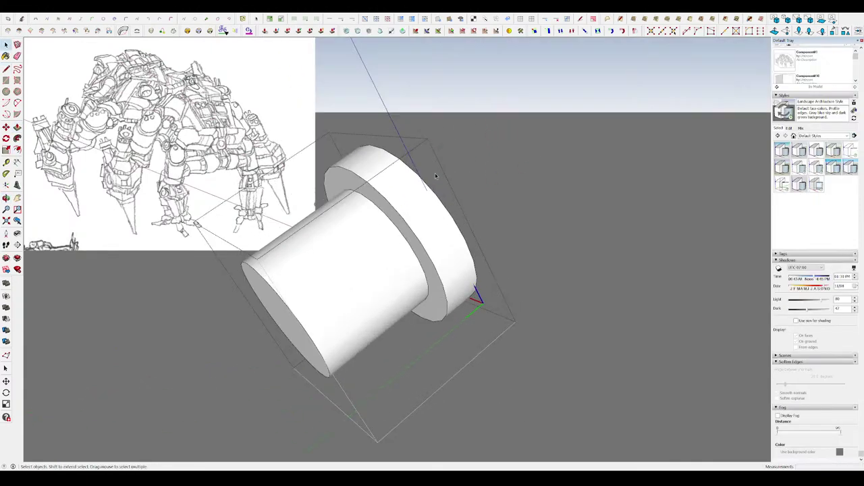
key(space)
middle_drag(405, 220, 477, 235)
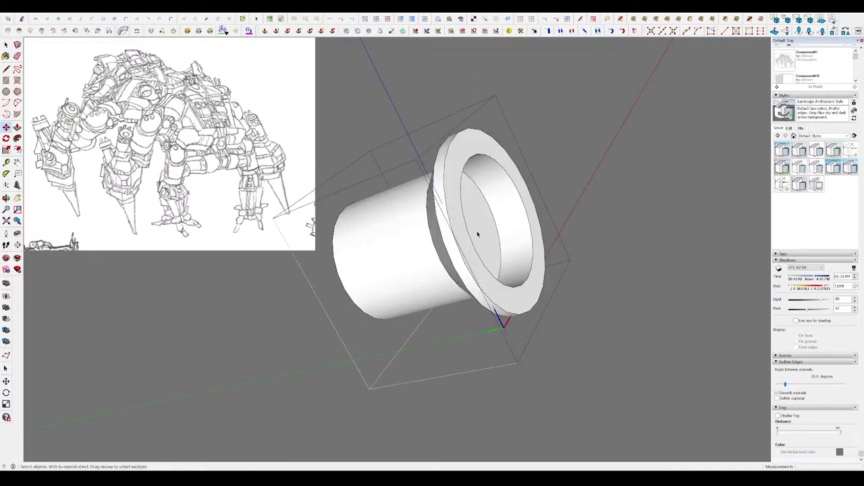
double_click(482, 225)
key(m)
mouse_move(469, 194)
middle_down()
mouse_move(517, 191)
mouse_move(522, 179)
mouse_move(425, 178)
middle_up()
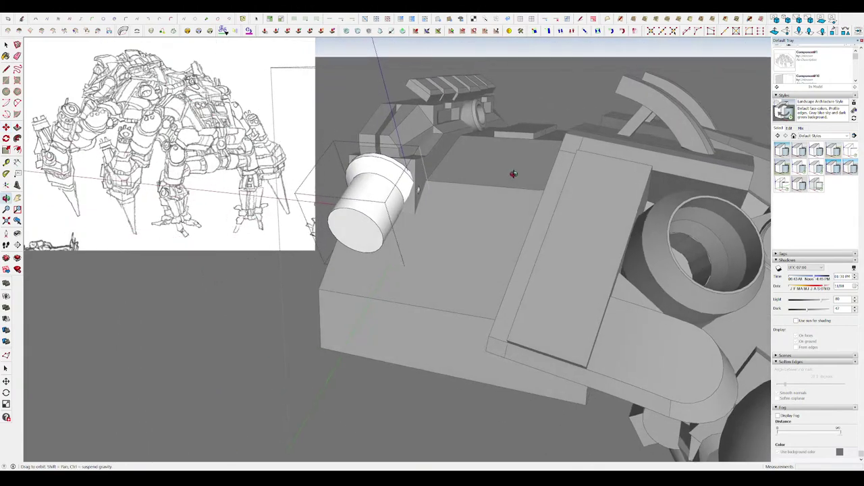
scroll(377, 186, up, 3)
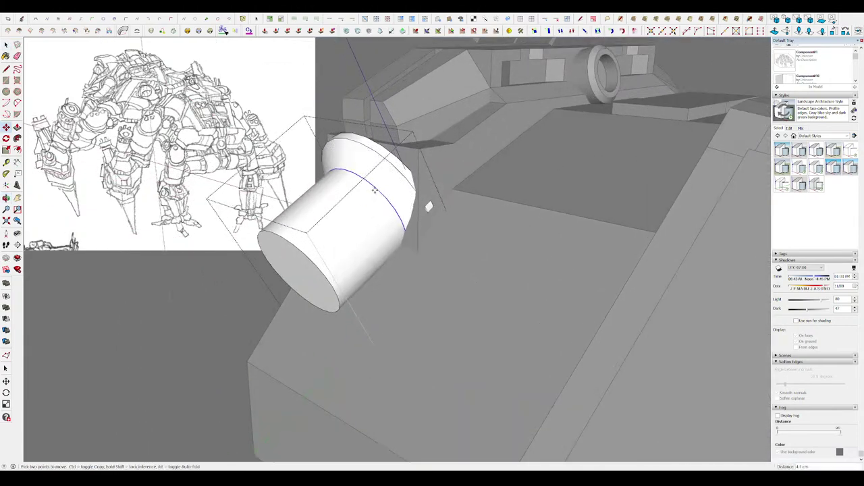
mouse_move(327, 231)
middle_down()
mouse_move(331, 243)
mouse_move(420, 187)
mouse_move(391, 194)
middle_up()
- Scale the barrel from a corner so it narrows toward its tip
key(space)
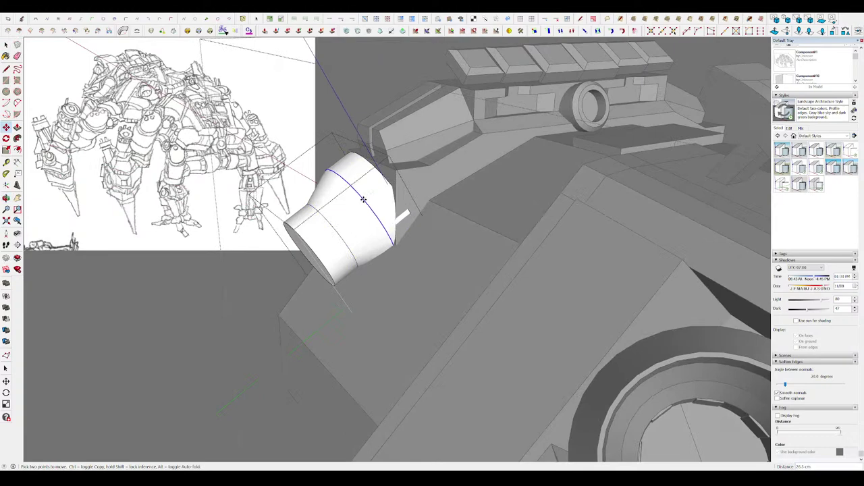
key(space)
scroll(357, 193, down, 2)
scroll(473, 162, down, 4)
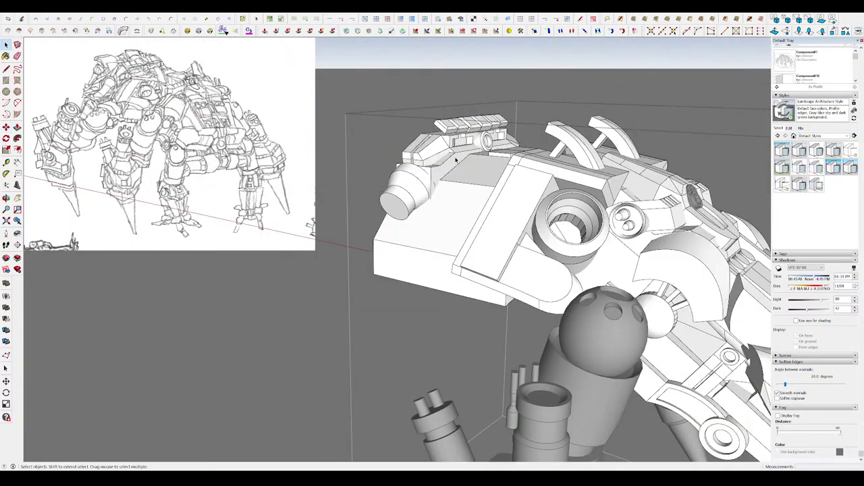
scroll(456, 160, up, 3)
scroll(406, 189, up, 3)
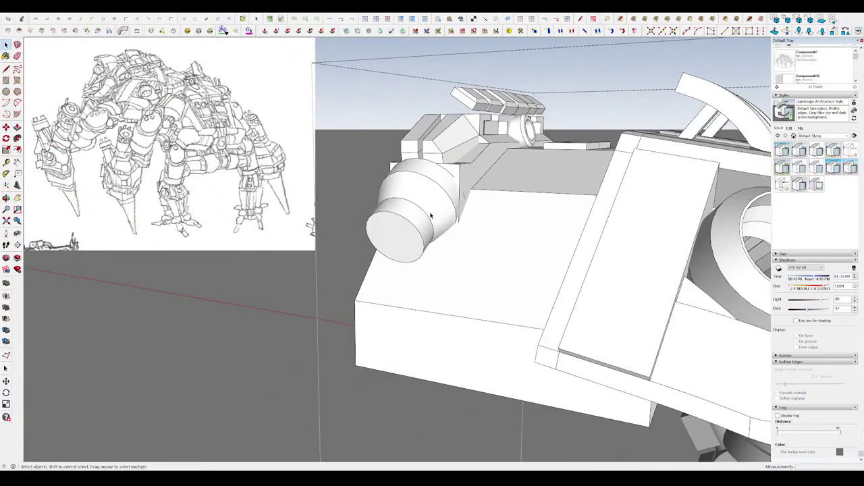
drag(457, 161, 452, 164)
mouse_move(449, 166)
middle_down()
mouse_move(364, 236)
mouse_move(367, 211)
middle_up()
key(p)
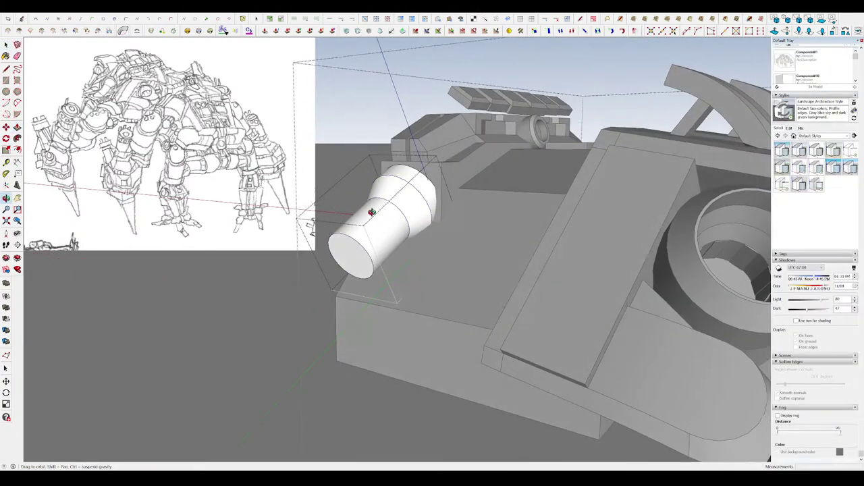
scroll(366, 211, up, 3)
key(space)
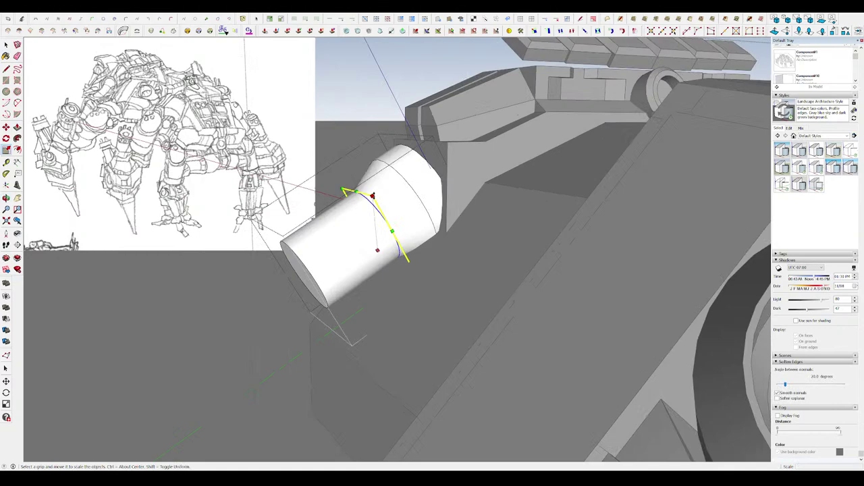
scroll(392, 196, down, 5)
scroll(425, 196, up, 2)
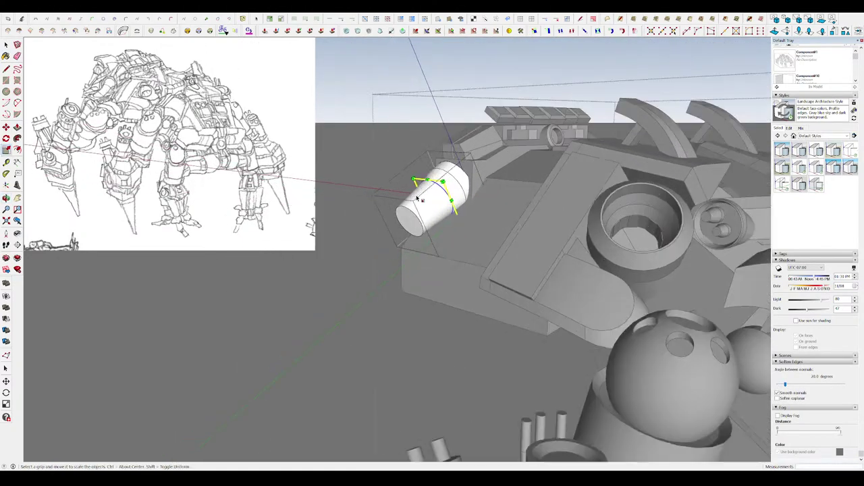
scroll(423, 214, up, 2)
scroll(390, 260, down, 2)
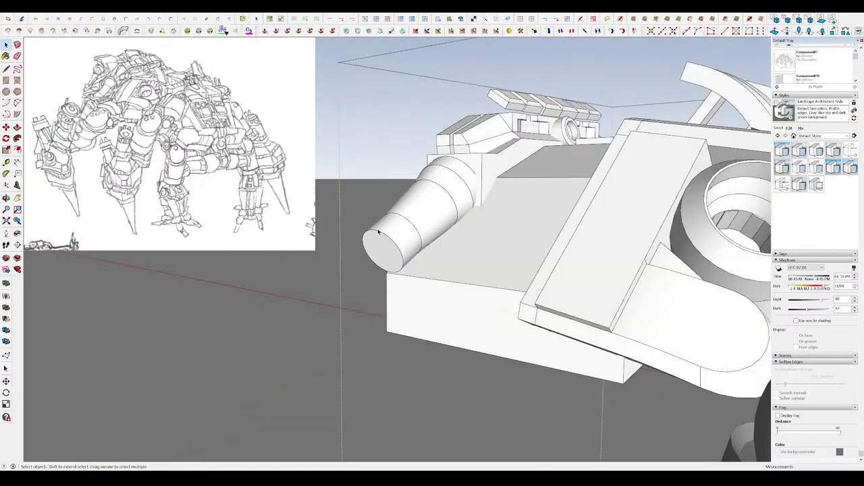
scroll(379, 258, down, 5)
scroll(368, 257, up, 1)
scroll(412, 189, up, 2)
- Nudge the barrel cylinder slightly right and up on the hull front
scroll(399, 190, down, 5)
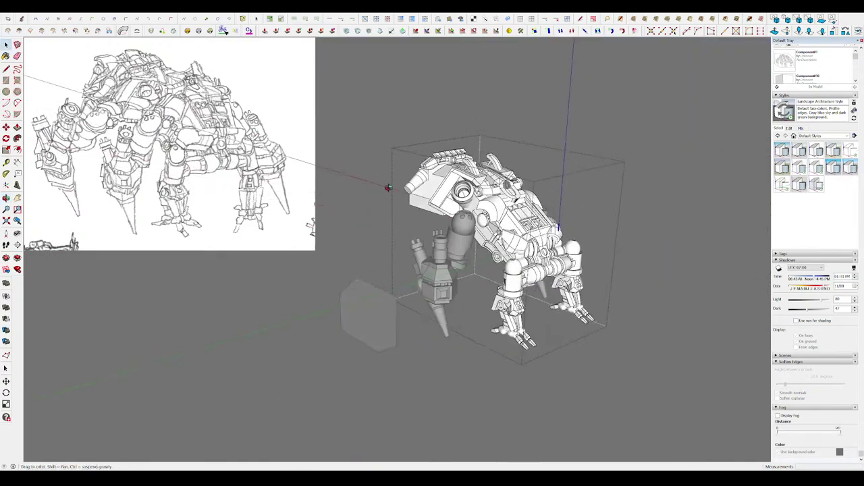
scroll(385, 187, up, 4)
mouse_move(426, 182)
middle_down()
mouse_move(436, 177)
mouse_move(417, 183)
mouse_move(524, 189)
mouse_move(319, 107)
middle_up()
scroll(469, 190, down, 3)
scroll(473, 192, down, 2)
scroll(476, 192, up, 5)
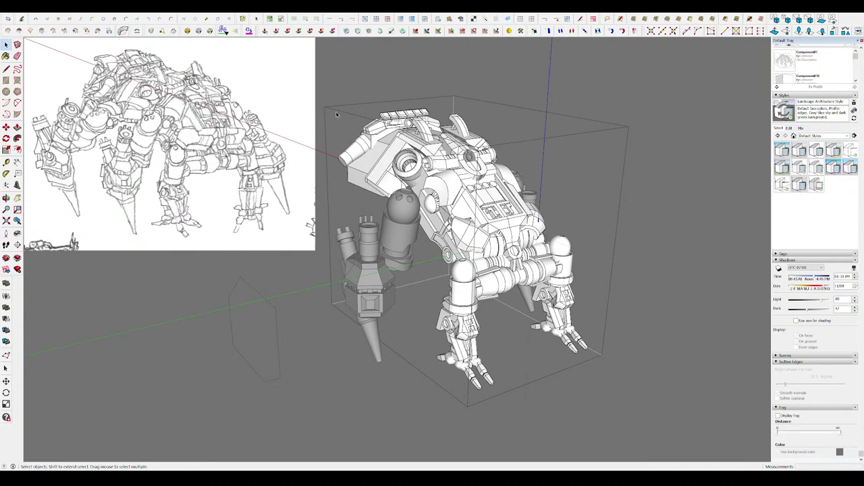
middle_drag(336, 115, 561, 209)
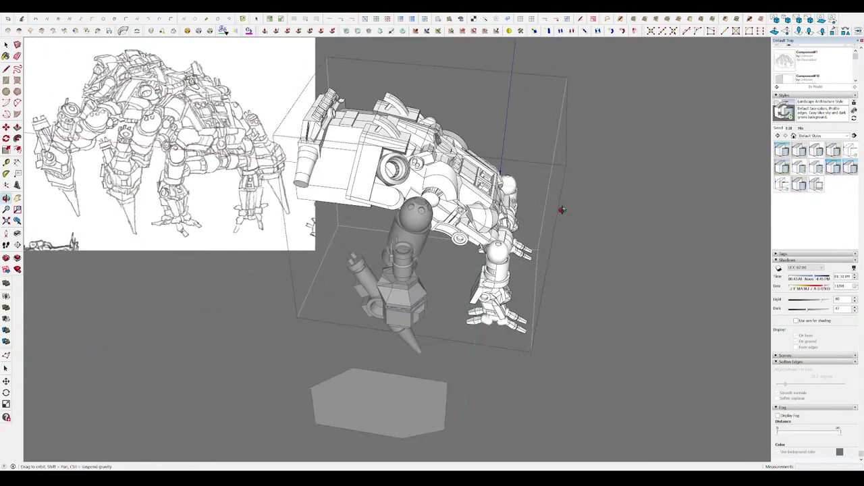
scroll(368, 183, up, 5)
drag(358, 179, 366, 178)
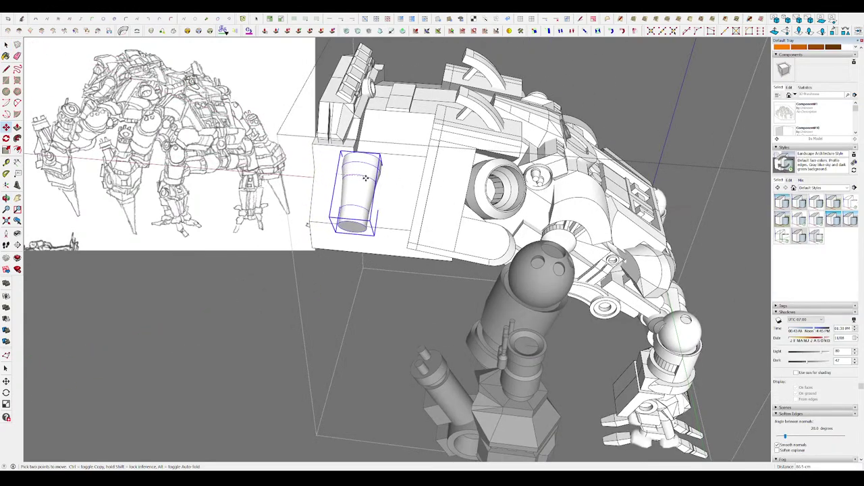
key(space)
- Orbit around the robot to check the barrel's new position from several angles
middle_drag(362, 177, 378, 155)
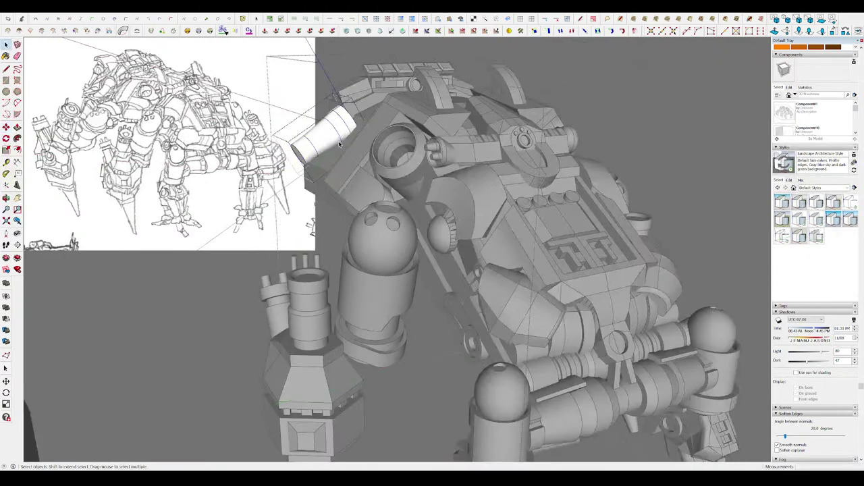
scroll(358, 140, up, 5)
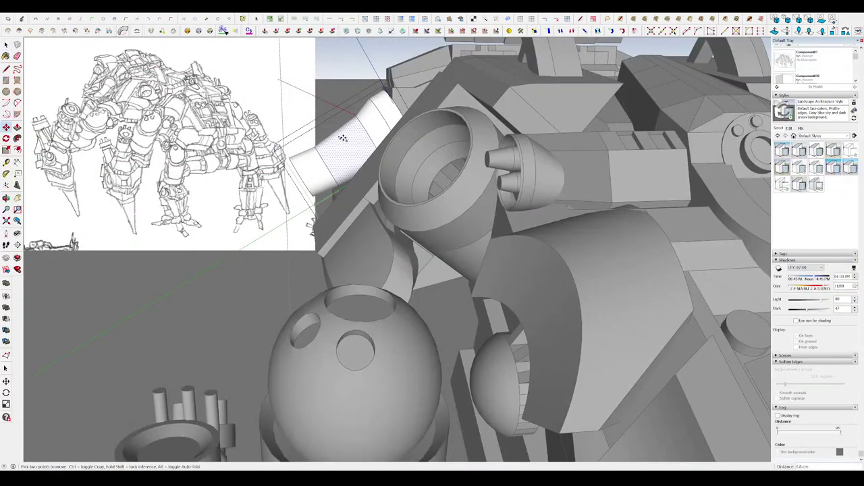
middle_drag(343, 138, 362, 295)
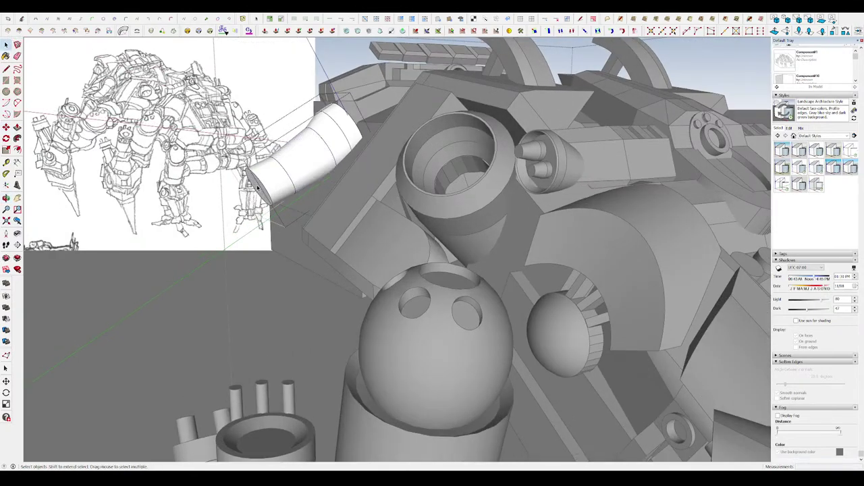
scroll(270, 183, down, 5)
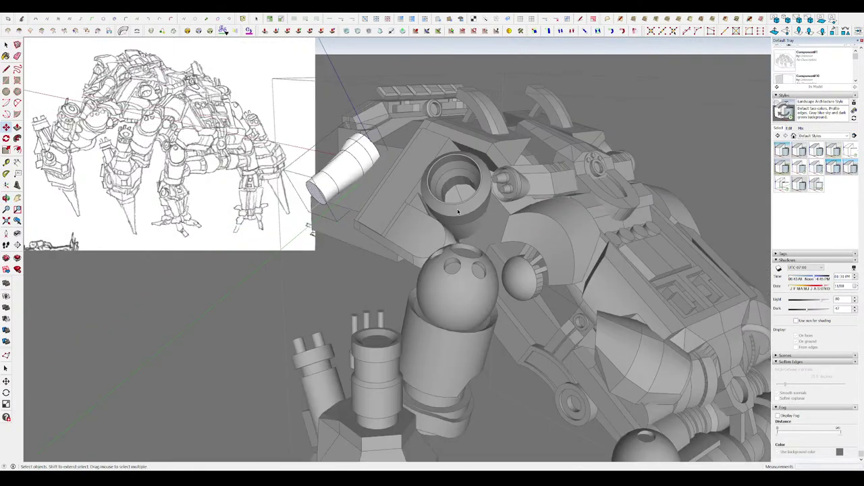
mouse_move(270, 183)
middle_down()
mouse_move(418, 172)
mouse_move(342, 187)
middle_up()
scroll(341, 187, up, 4)
scroll(345, 110, up, 5)
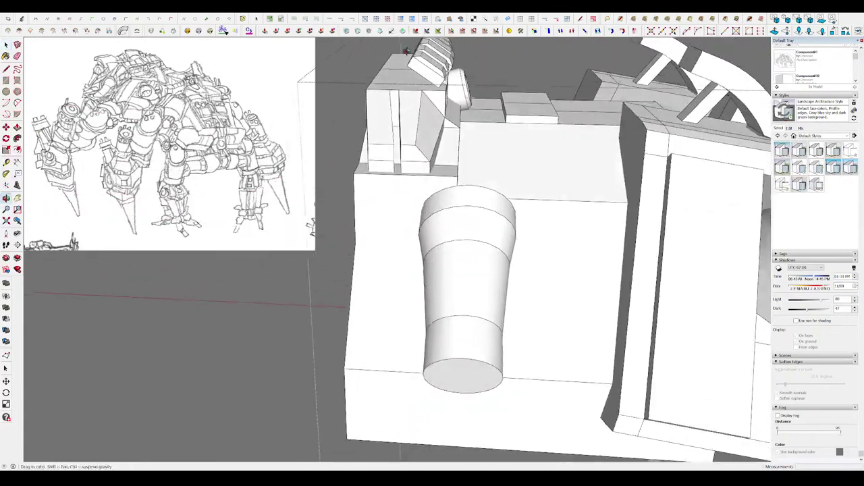
mouse_move(346, 110)
middle_down()
mouse_move(391, 76)
mouse_move(444, 154)
mouse_move(473, 173)
mouse_move(472, 150)
mouse_move(450, 126)
mouse_move(445, 154)
middle_up()
- Push the armor block's sloped face outward to thicken the block
scroll(391, 76, down, 4)
click(444, 155)
scroll(443, 155, up, 4)
key(t)
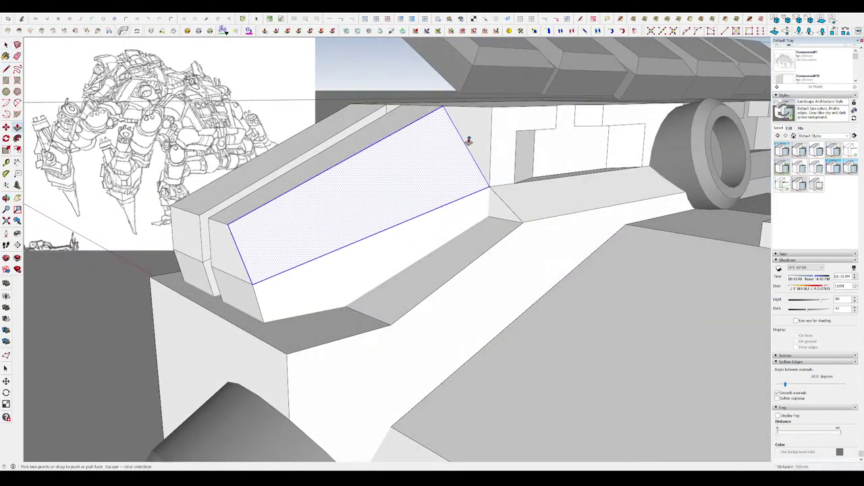
key(Escape)
key(space)
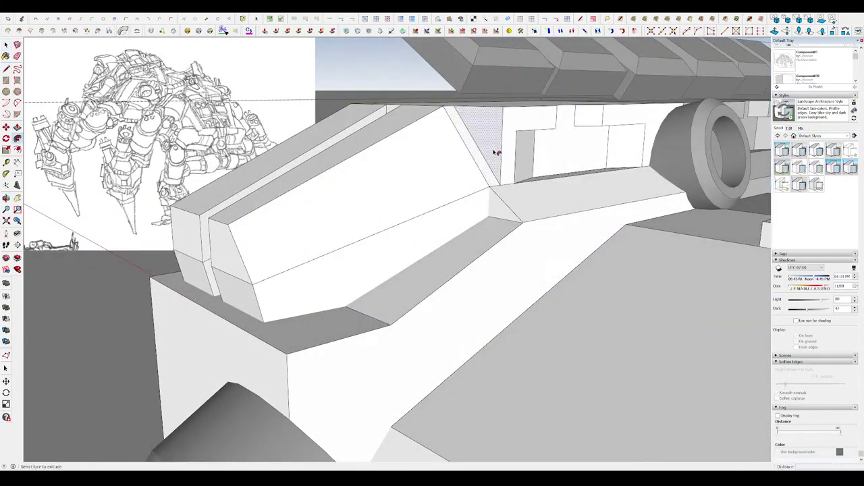
drag(471, 197, 259, 284)
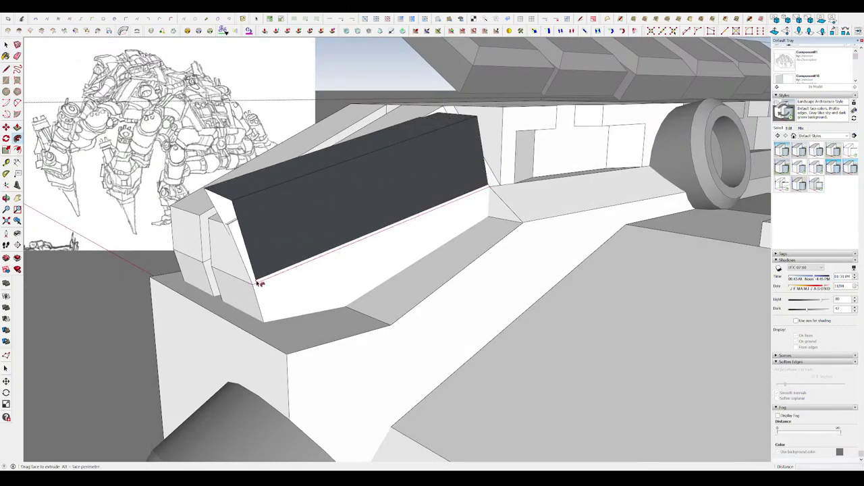
mouse_move(253, 285)
middle_down()
mouse_move(482, 270)
mouse_move(383, 228)
mouse_move(315, 150)
mouse_move(345, 116)
middle_up()
- Draw a line splitting the block's end face and start arc edges across it
key(l)
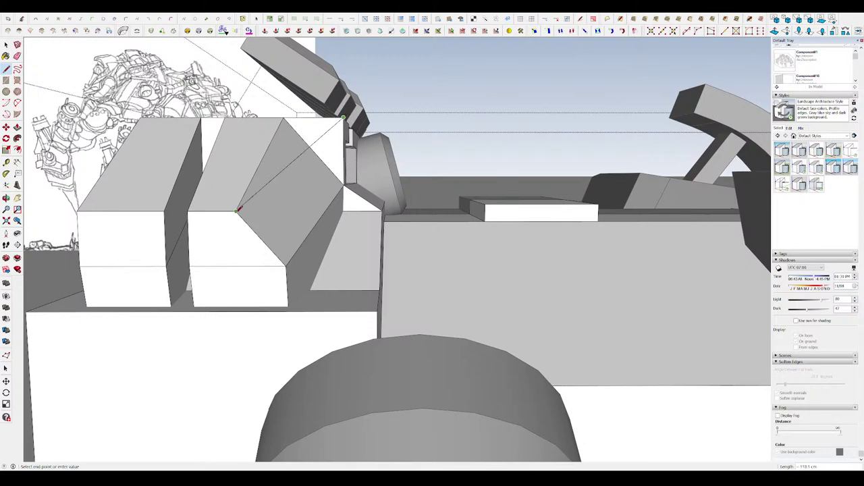
click(237, 210)
click(287, 266)
mouse_move(293, 174)
middle_down()
mouse_move(193, 193)
mouse_move(283, 204)
mouse_move(511, 160)
middle_up()
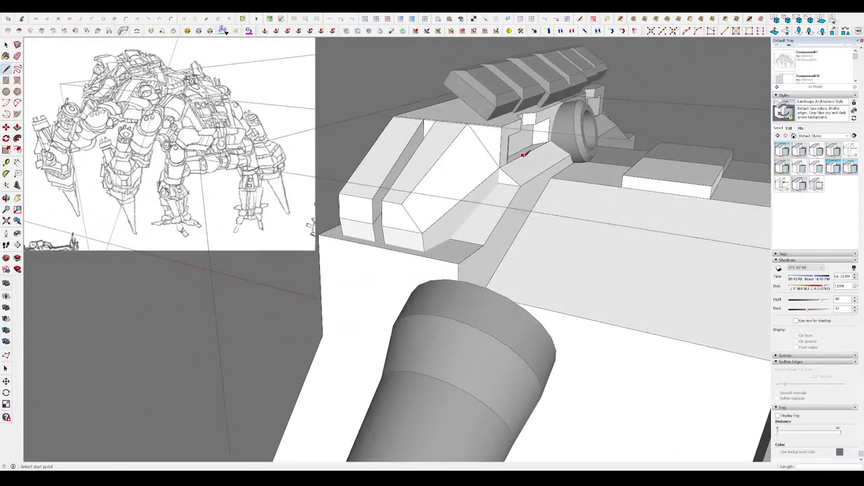
scroll(523, 154, up, 2)
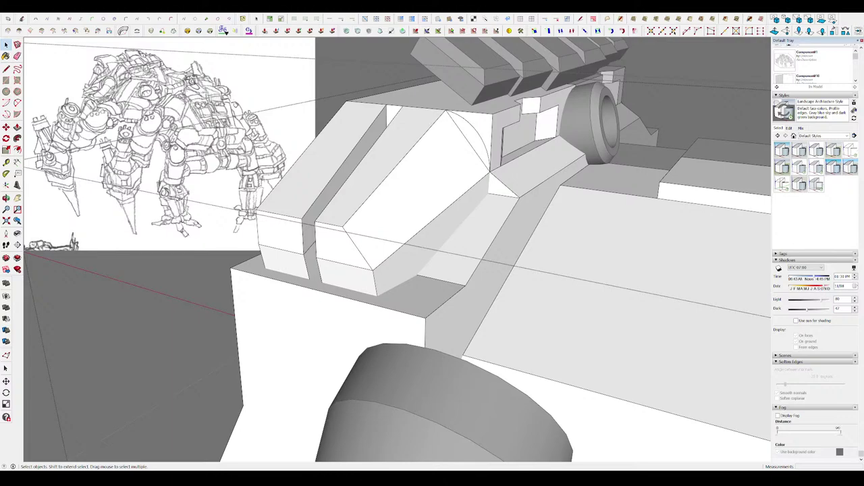
scroll(367, 367, down, 2)
middle_drag(367, 367, 359, 216)
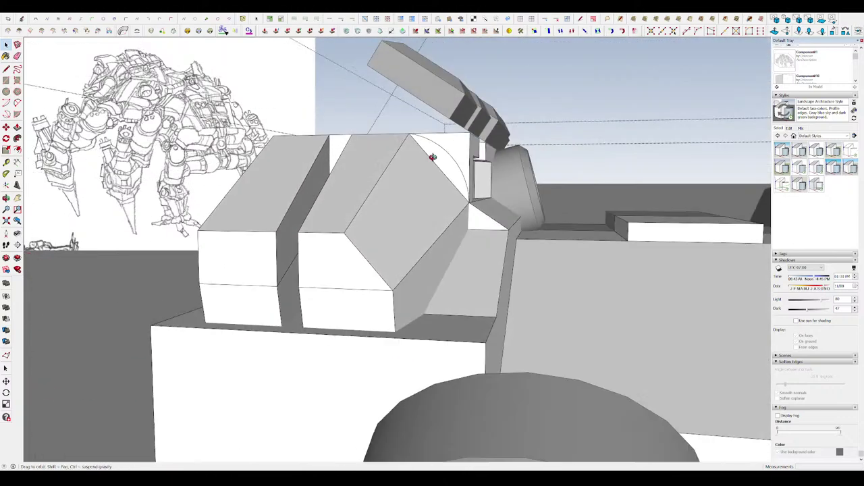
key(l)
middle_drag(379, 245, 400, 218)
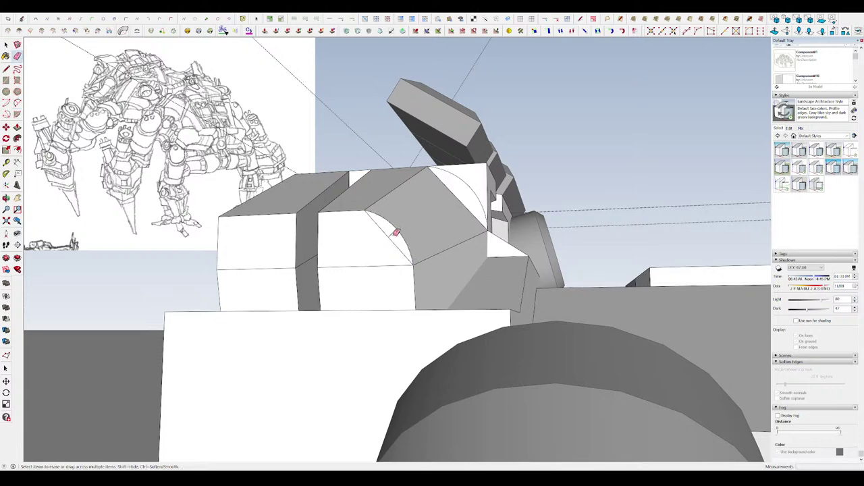
- Round the slanted block's top edge into a curved surface with RoundCorner
mouse_move(396, 232)
middle_down()
mouse_move(272, 323)
mouse_move(509, 177)
mouse_move(315, 236)
mouse_move(297, 284)
middle_up()
key(space)
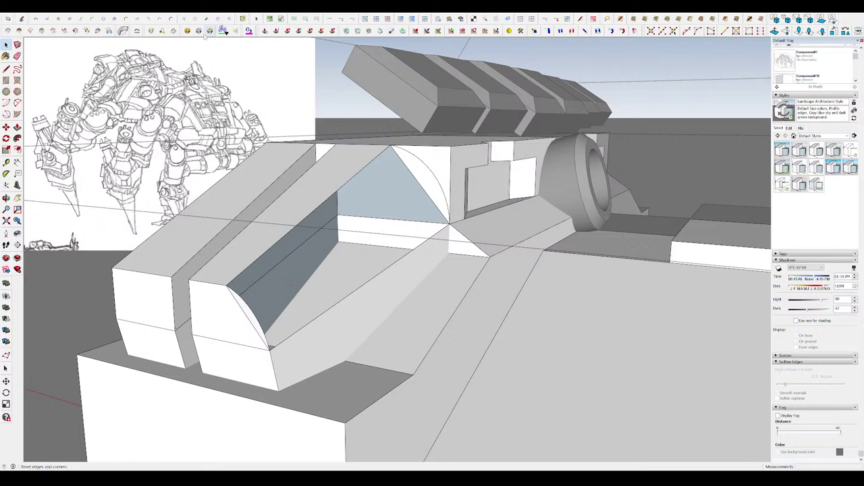
key(r)
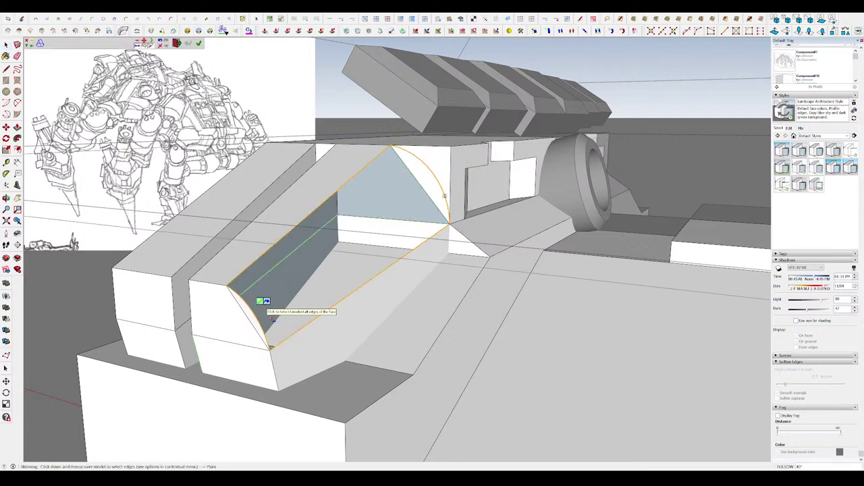
click(273, 318)
key(space)
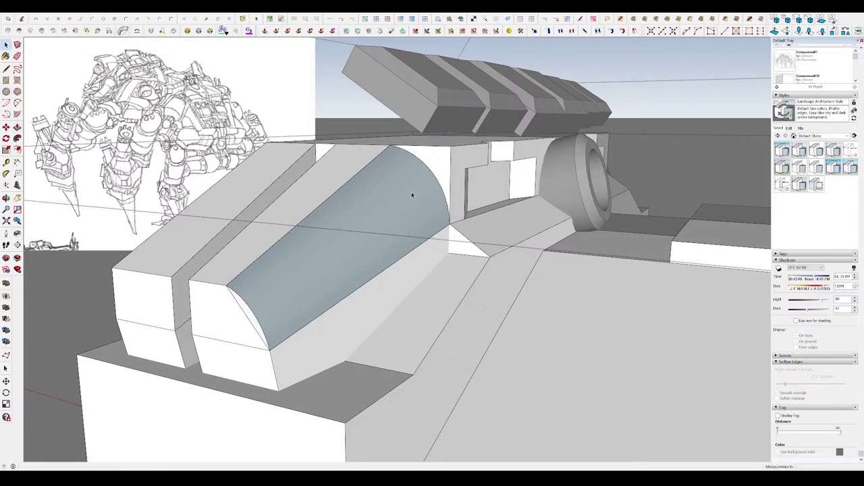
click(431, 228)
scroll(410, 241, up, 3)
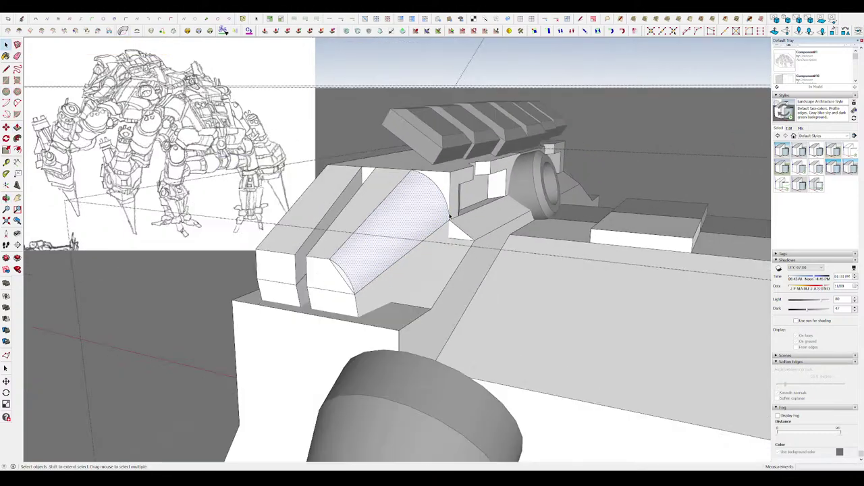
- Erase stray edges around the curve and orbit out to view the whole mech
key(e)
mouse_move(410, 241)
middle_down()
mouse_move(559, 295)
mouse_move(490, 243)
mouse_move(482, 272)
mouse_move(302, 177)
middle_up()
key(m)
scroll(302, 177, down, 3)
mouse_move(359, 197)
middle_down()
mouse_move(368, 181)
mouse_move(280, 179)
mouse_move(434, 306)
mouse_move(418, 296)
middle_up()
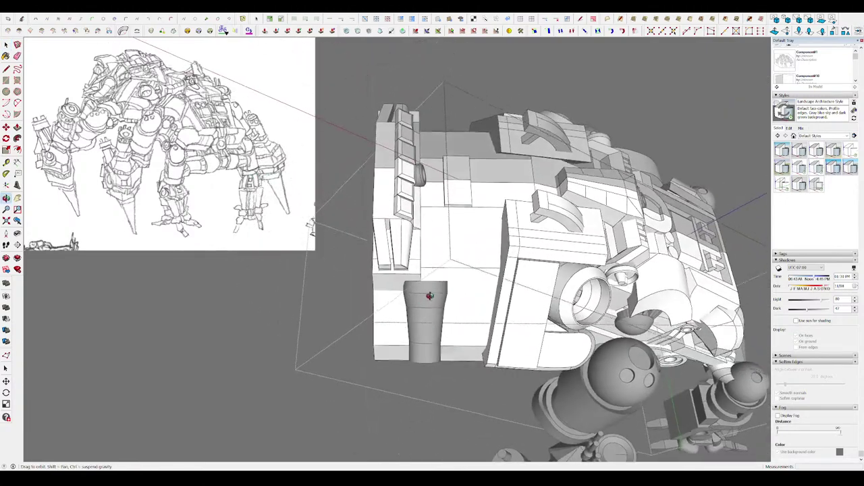
scroll(405, 284, up, 5)
scroll(411, 273, up, 2)
scroll(411, 273, down, 3)
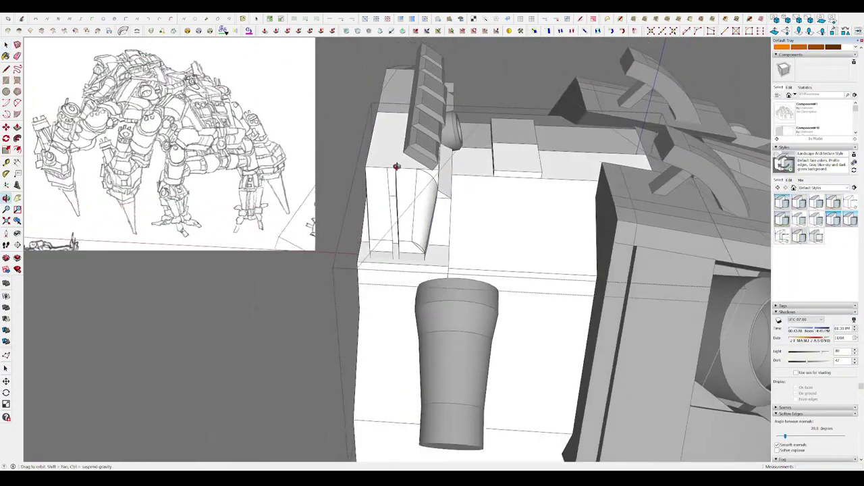
middle_drag(358, 218, 209, 177)
scroll(210, 177, up, 2)
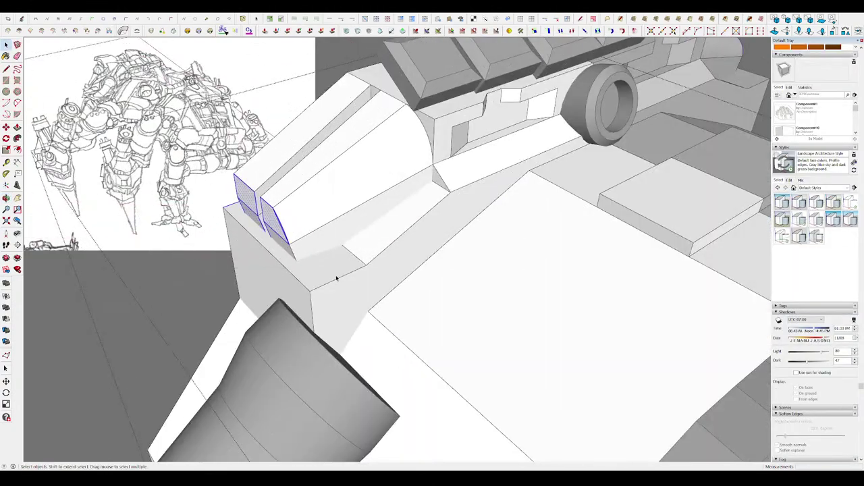
- Orbit around the side panel to bring the barrel cylinder into close view
mouse_move(337, 278)
middle_down()
mouse_move(339, 344)
mouse_move(346, 314)
mouse_move(241, 347)
middle_up()
key(m)
scroll(337, 310, down, 3)
middle_drag(435, 266, 459, 276)
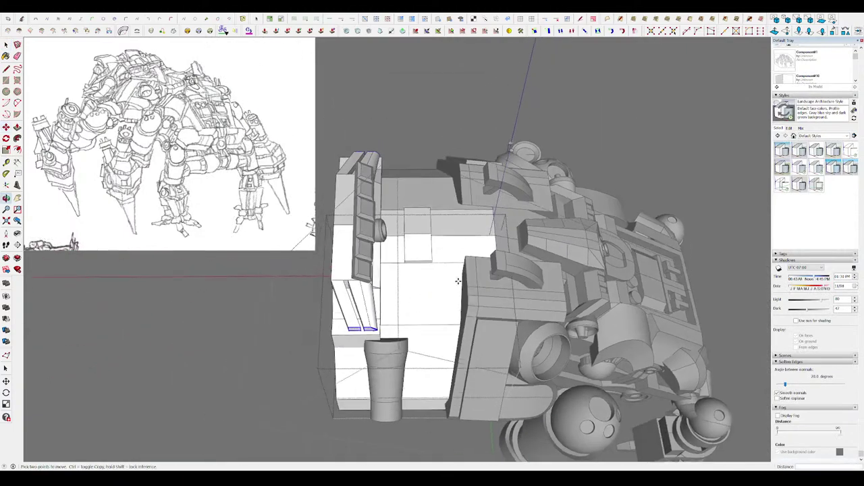
scroll(405, 332, up, 4)
mouse_move(445, 350)
middle_down()
mouse_move(398, 364)
mouse_move(296, 281)
mouse_move(448, 211)
mouse_move(382, 337)
middle_up()
- Rotate the barrel to tilt it forward beside the upper armor block
key(m)
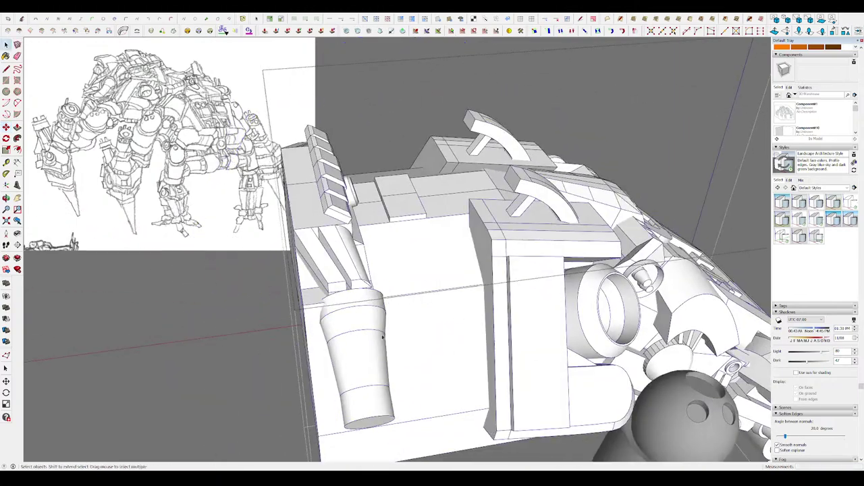
click(371, 402)
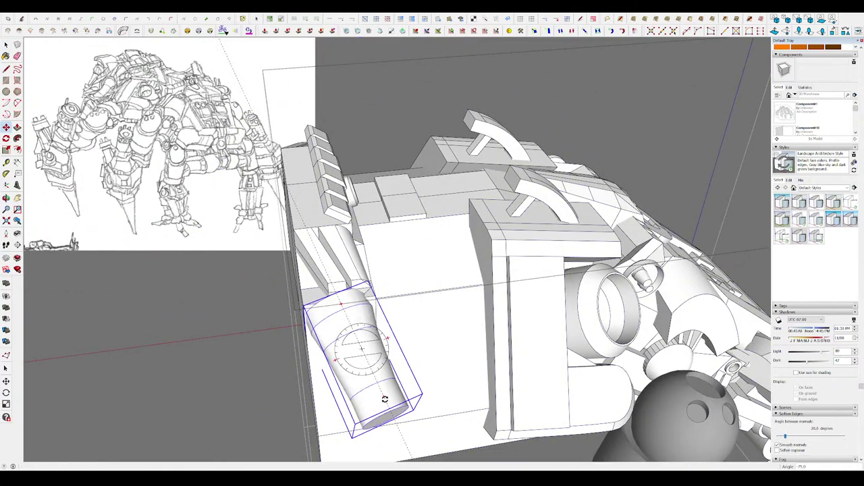
click(381, 371)
mouse_move(381, 370)
middle_down()
mouse_move(419, 237)
mouse_move(329, 247)
middle_up()
scroll(405, 303, down, 3)
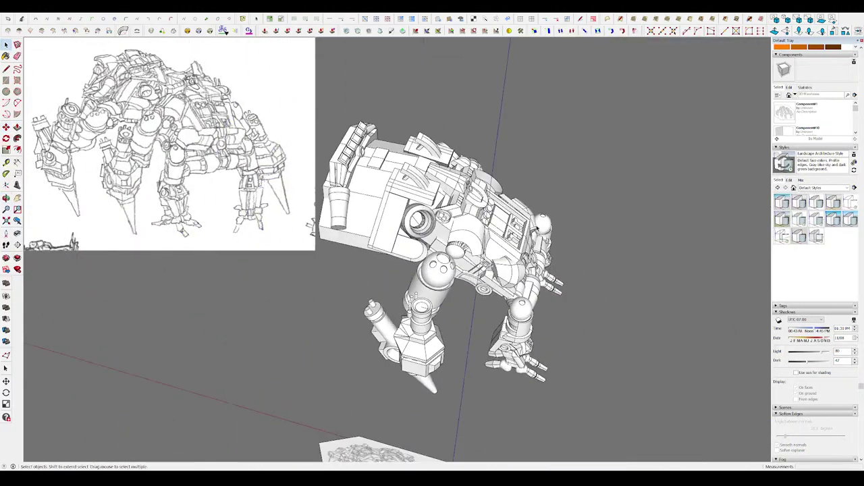
scroll(329, 247, up, 3)
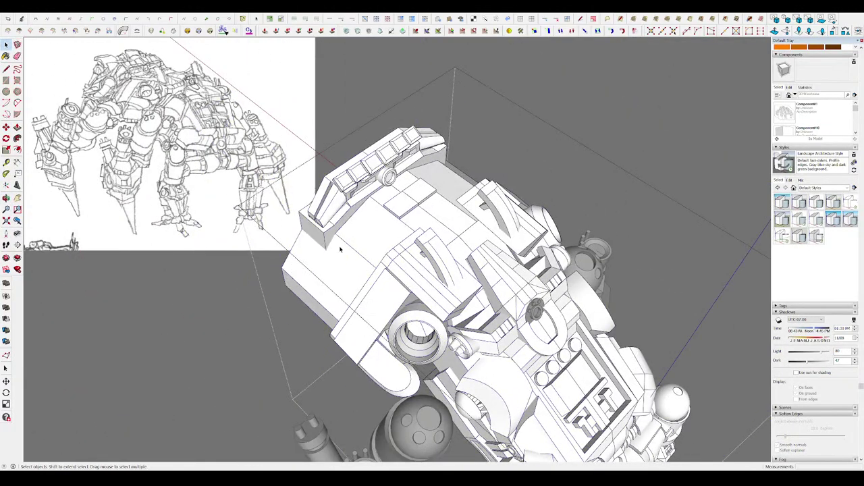
scroll(341, 249, up, 2)
mouse_move(340, 250)
middle_down()
mouse_move(444, 107)
mouse_move(518, 81)
mouse_move(378, 108)
mouse_move(395, 124)
mouse_move(314, 171)
middle_up()
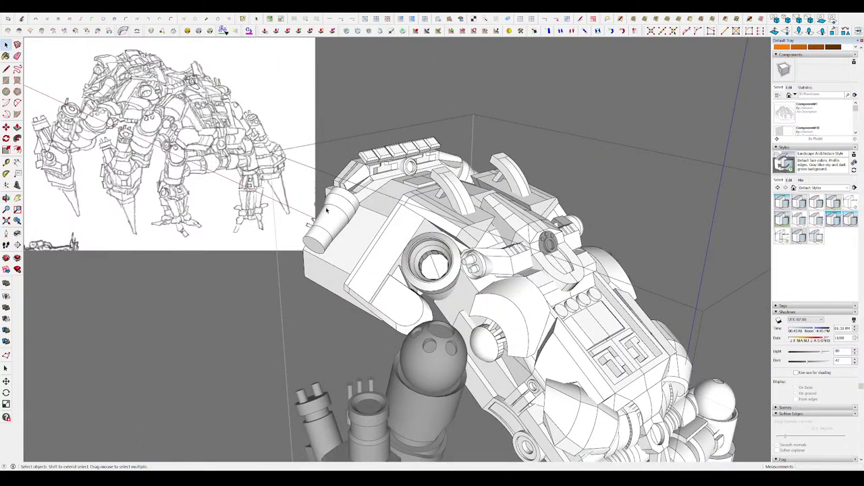
- Draw a rectangle on the front armor block and extrude its face
double_click(358, 242)
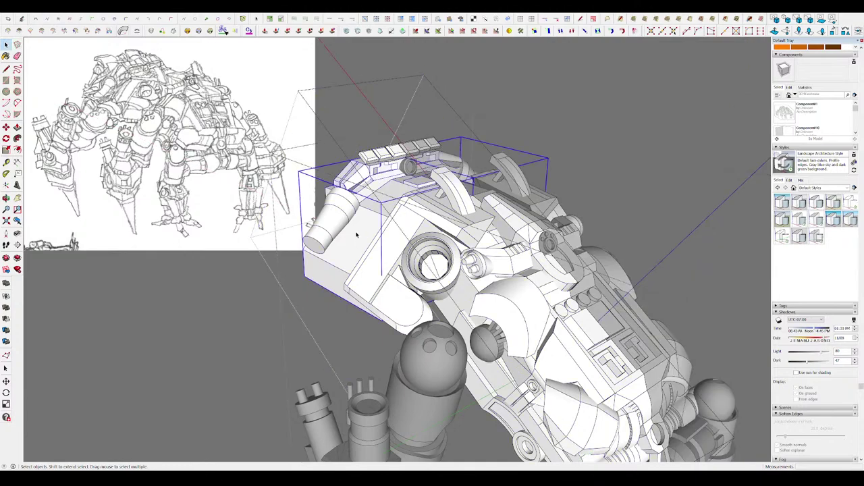
middle_drag(357, 235, 357, 209)
scroll(358, 209, up, 2)
key(r)
click(365, 207)
scroll(436, 271, up, 2)
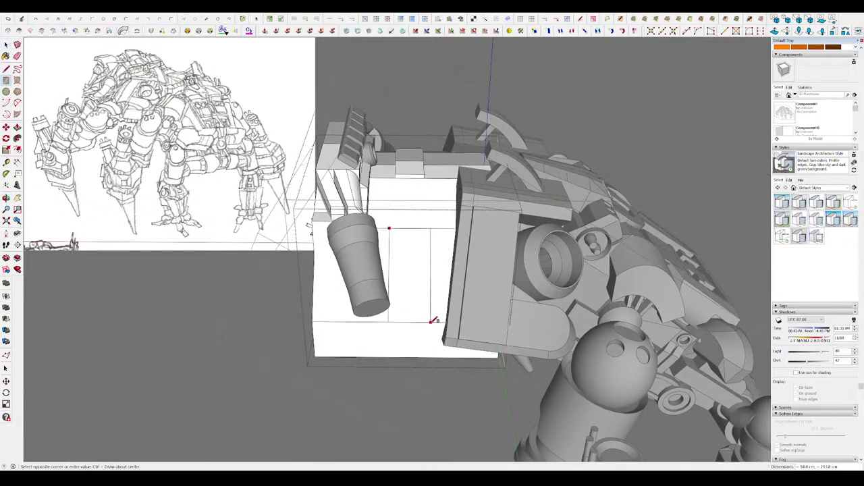
click(434, 320)
key(p)
mouse_move(410, 299)
middle_down()
mouse_move(392, 264)
mouse_move(348, 235)
middle_up()
click(348, 235)
scroll(354, 194, up, 3)
- Divide the block top with a line and push a rectangle in as a recessed pocket
key(l)
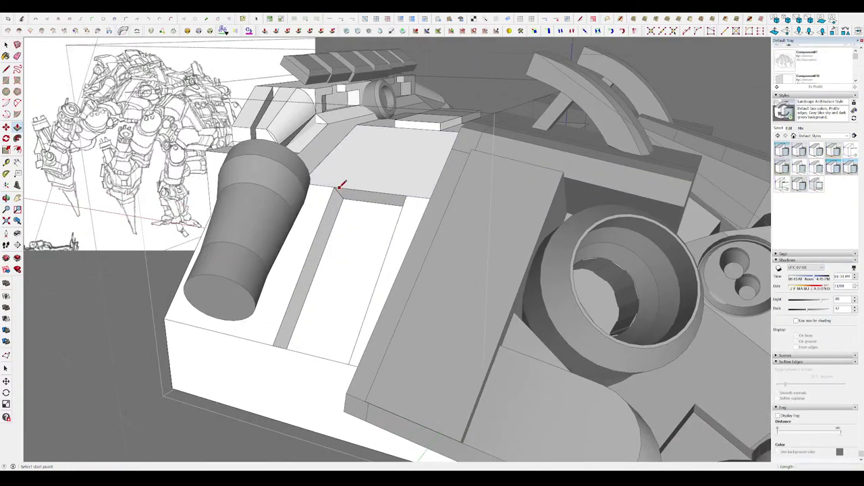
click(377, 123)
middle_drag(376, 123, 409, 261)
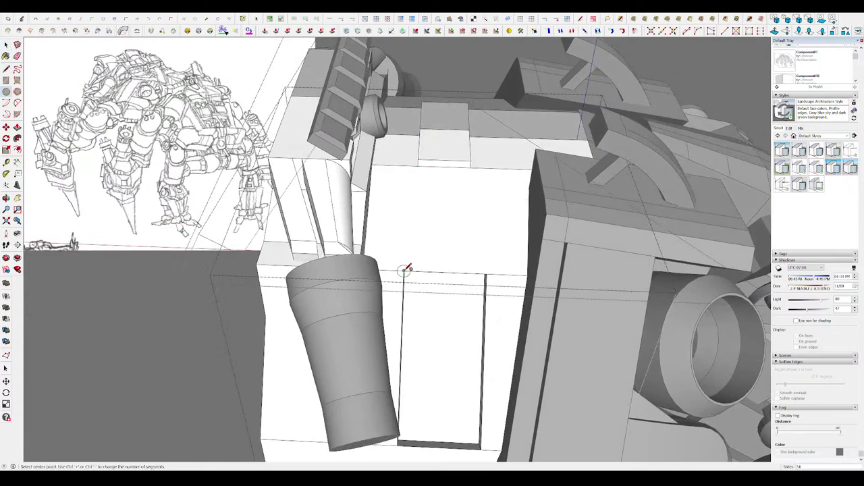
click(485, 166)
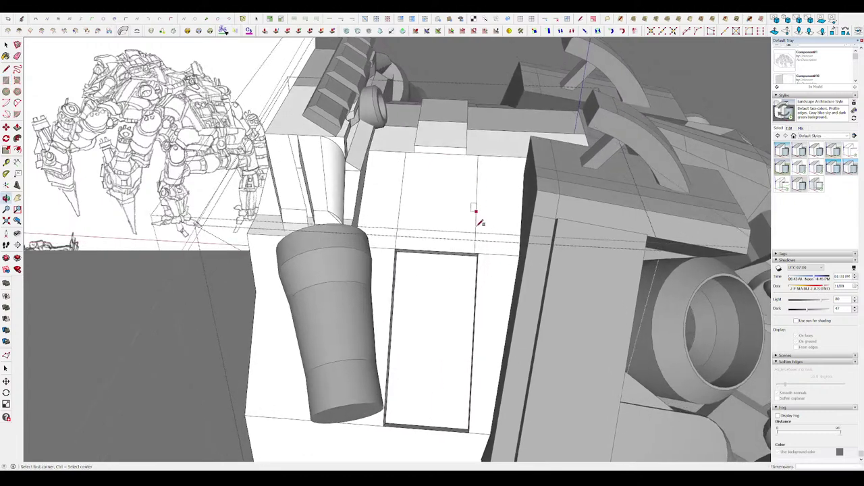
middle_drag(484, 166, 392, 180)
key(p)
click(392, 181)
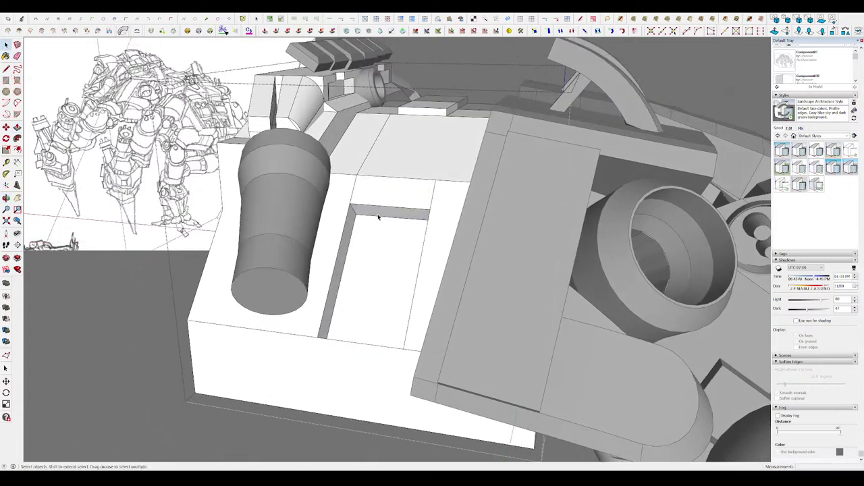
click(380, 188)
- Push the recessed pocket face deeper into the front block
key(e)
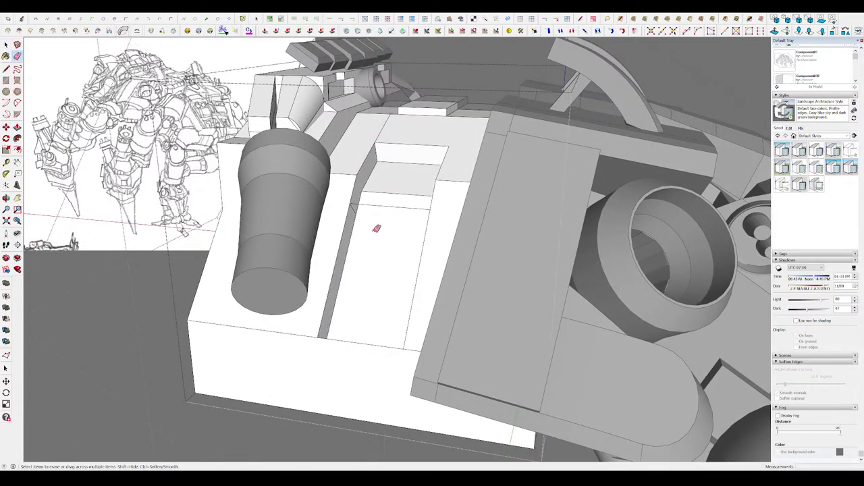
middle_drag(362, 208, 297, 276)
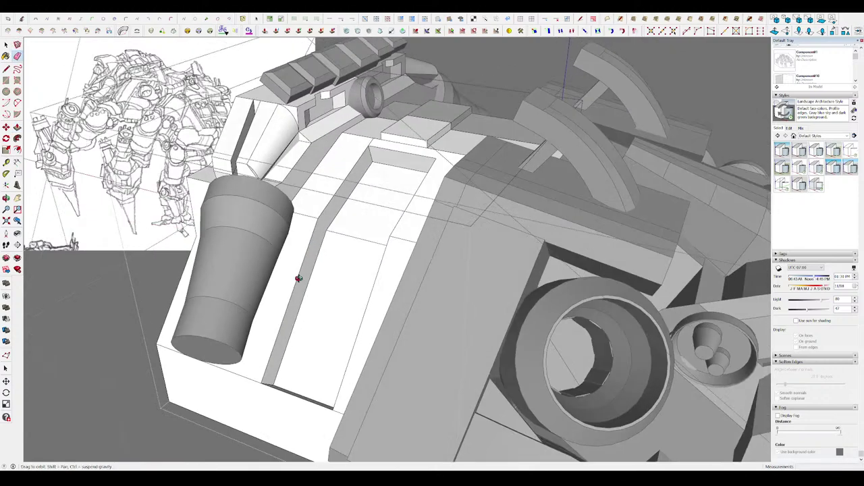
scroll(297, 275, down, 5)
middle_drag(361, 241, 316, 269)
scroll(316, 270, up, 5)
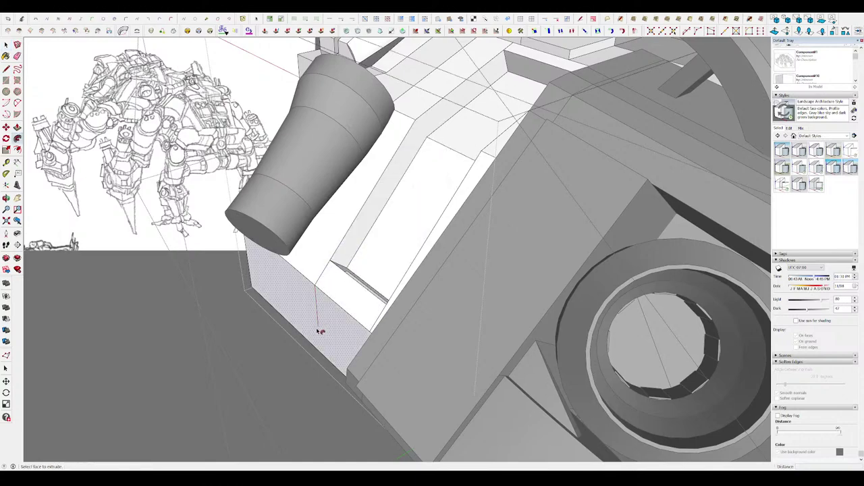
mouse_move(320, 331)
middle_down()
mouse_move(363, 315)
mouse_move(247, 309)
middle_up()
scroll(346, 284, up, 5)
scroll(376, 301, up, 3)
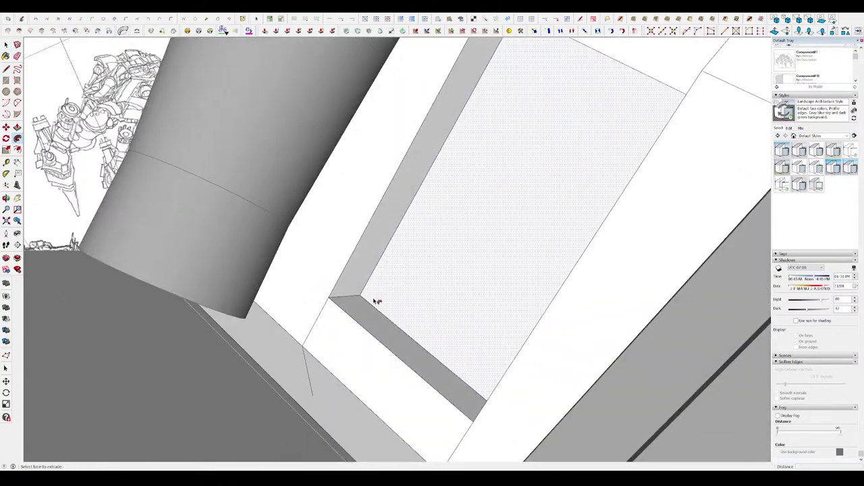
drag(376, 301, 304, 361)
scroll(332, 396, down, 3)
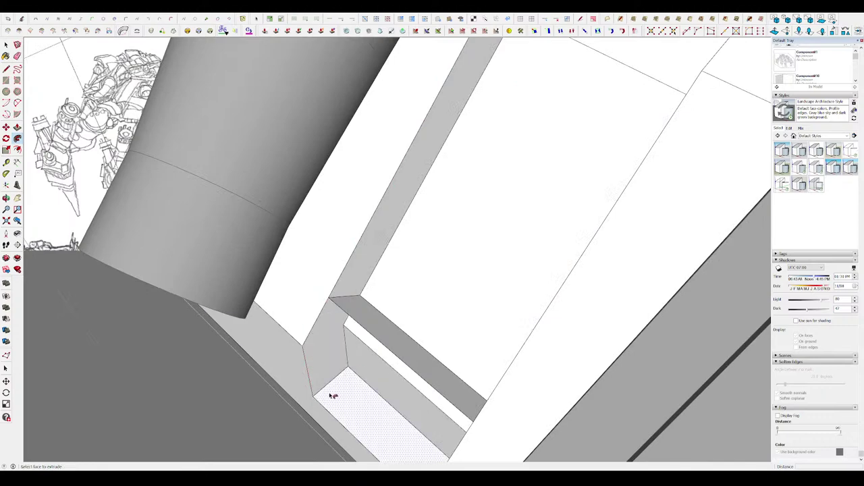
- Erase stray edges and orbit back out to view the whole robot
key(e)
scroll(401, 342, up, 3)
scroll(365, 290, down, 4)
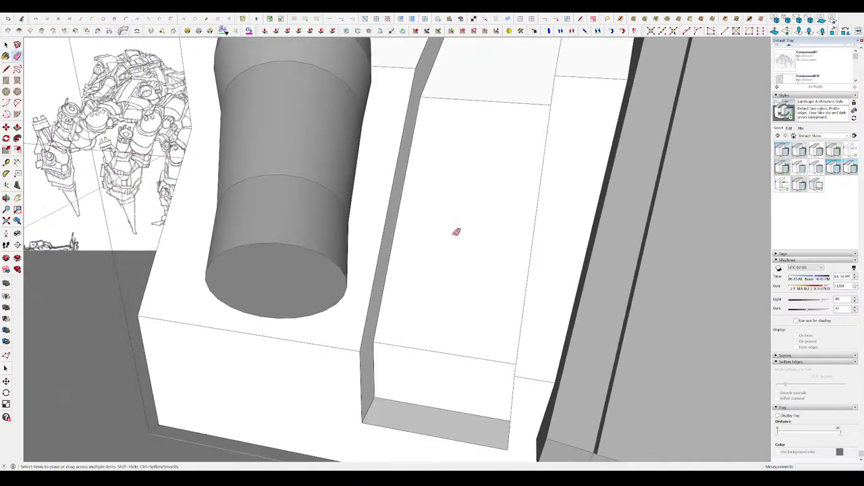
scroll(457, 230, down, 2)
key(p)
middle_drag(446, 376, 410, 150)
mouse_move(406, 113)
middle_down()
mouse_move(540, 284)
mouse_move(419, 256)
mouse_move(412, 229)
mouse_move(420, 221)
mouse_move(472, 239)
mouse_move(548, 226)
mouse_move(581, 198)
mouse_move(495, 210)
mouse_move(442, 239)
mouse_move(378, 257)
mouse_move(424, 198)
mouse_move(323, 253)
mouse_move(419, 210)
middle_up()
scroll(540, 283, down, 4)
key(space)
- Draw a circle behind the barrel base and offset it inward into a ring, deleting the inner face
scroll(405, 253, up, 5)
click(400, 251)
scroll(419, 221, up, 4)
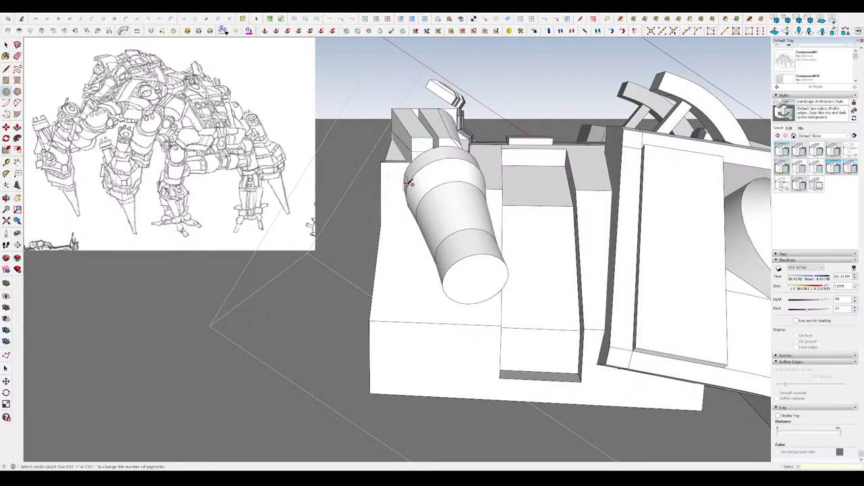
click(350, 147)
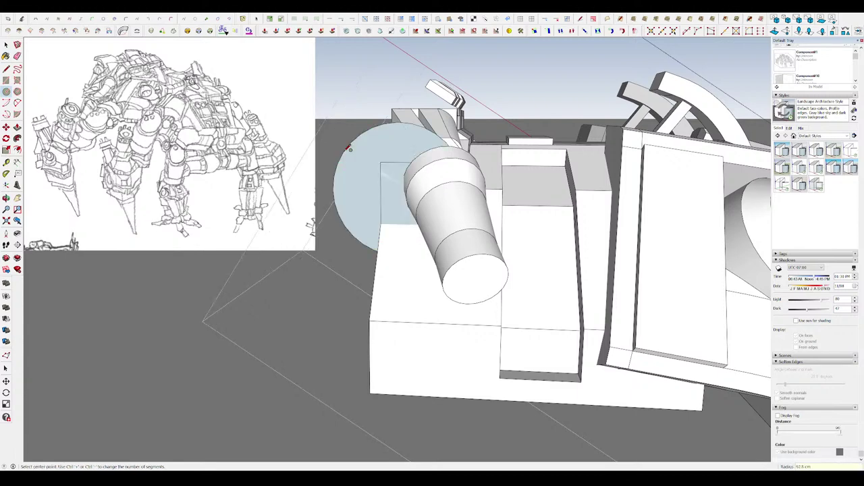
key(ctrl+z)
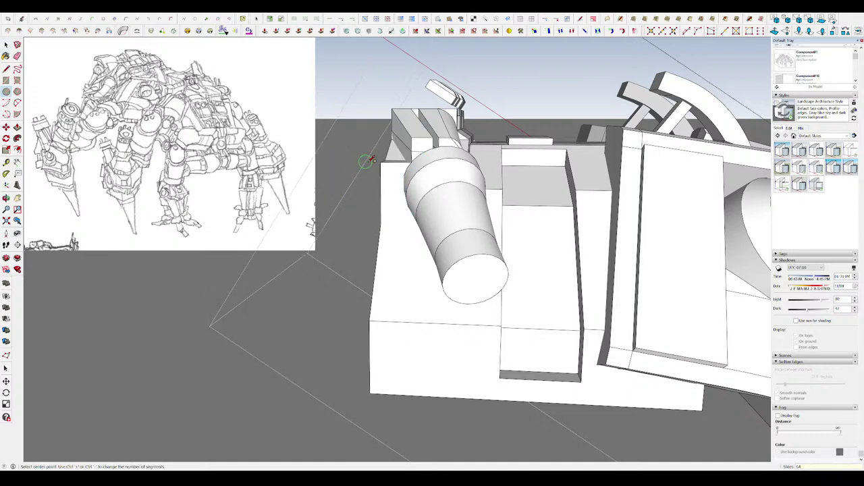
click(363, 145)
mouse_move(363, 145)
middle_down()
mouse_move(379, 154)
mouse_move(417, 149)
middle_up()
key(f)
drag(414, 149, 409, 155)
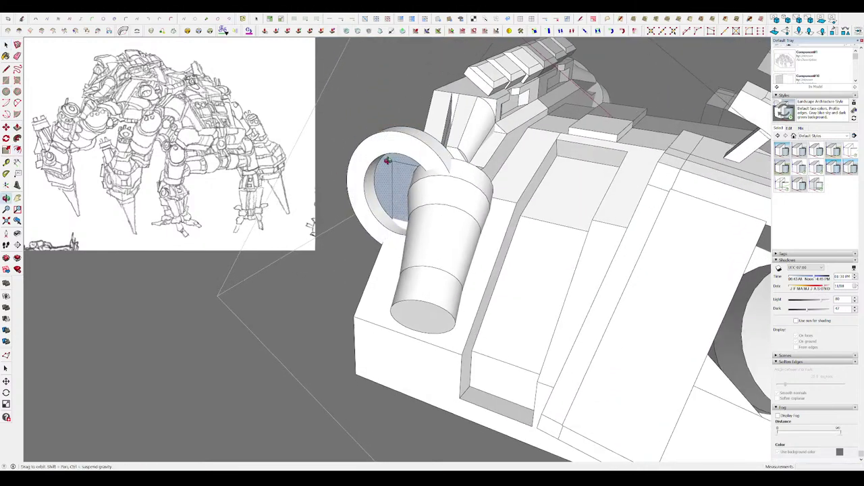
key(Delete)
middle_drag(409, 154, 408, 156)
key(space)
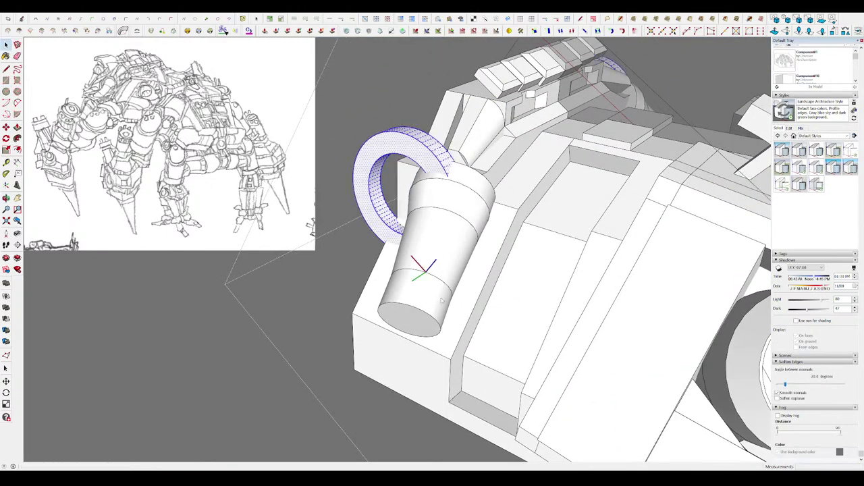
- Move the ring onto the cannon barrel's base where it meets the armor block
key(m)
mouse_move(440, 318)
middle_down()
mouse_move(411, 251)
mouse_move(464, 158)
middle_up()
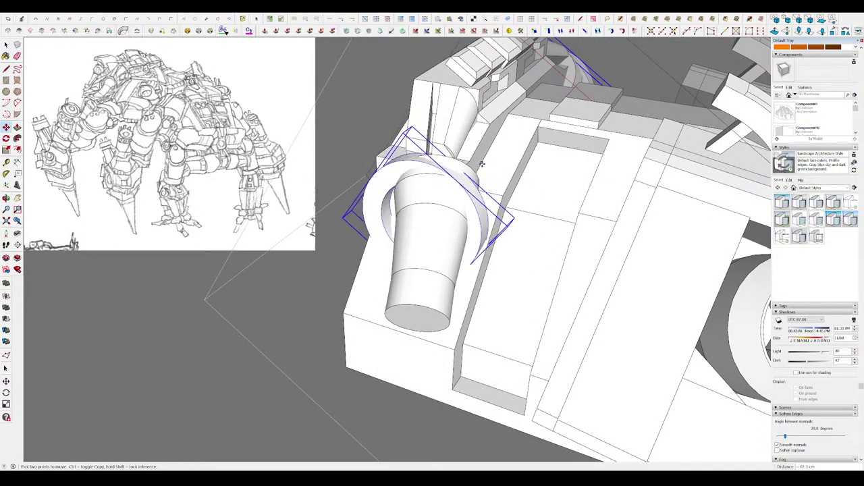
click(439, 182)
mouse_move(439, 182)
middle_down()
mouse_move(473, 236)
mouse_move(406, 223)
mouse_move(449, 167)
mouse_move(425, 223)
mouse_move(400, 248)
middle_up()
key(space)
key(shift+z)
scroll(450, 167, up, 5)
- Push/Pull the rectangle under the barrel tip into a box
key(space)
scroll(426, 231, up, 3)
click(425, 230)
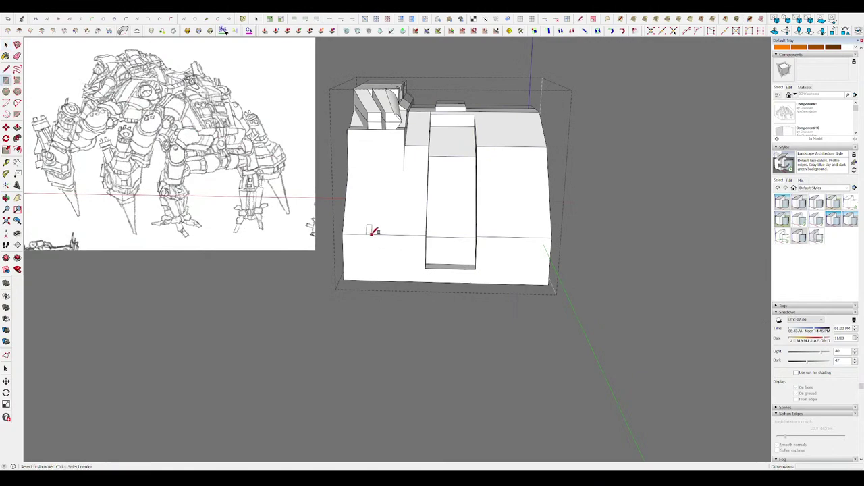
key(p)
mouse_move(426, 267)
mouse_down()
mouse_move(369, 236)
mouse_move(399, 230)
mouse_up()
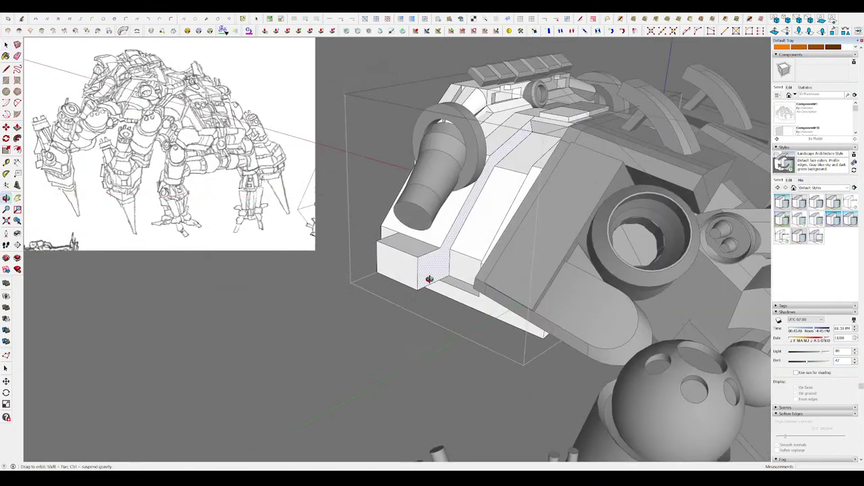
mouse_move(398, 229)
middle_down()
mouse_move(417, 266)
mouse_move(429, 234)
mouse_move(426, 207)
mouse_move(367, 304)
mouse_move(435, 287)
mouse_move(490, 299)
middle_up()
key(space)
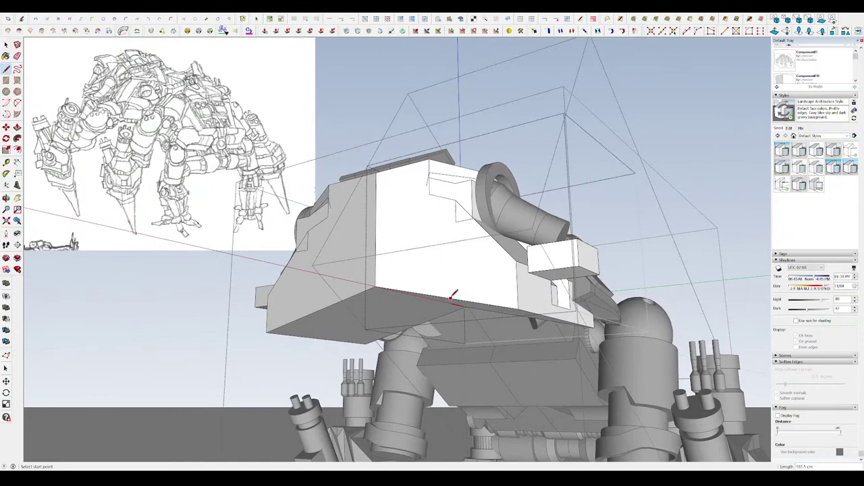
- Erase leftover edges on the box's side and underside
scroll(505, 287, up, 5)
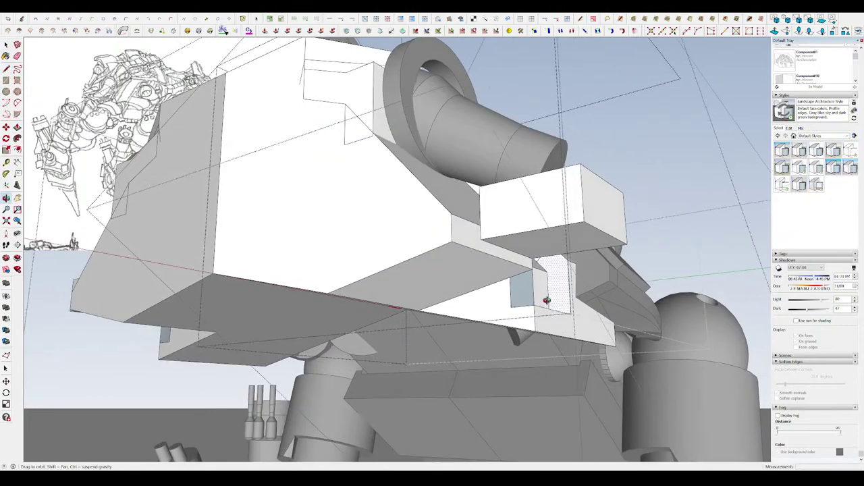
scroll(546, 290, up, 3)
key(e)
click(380, 298)
key(e)
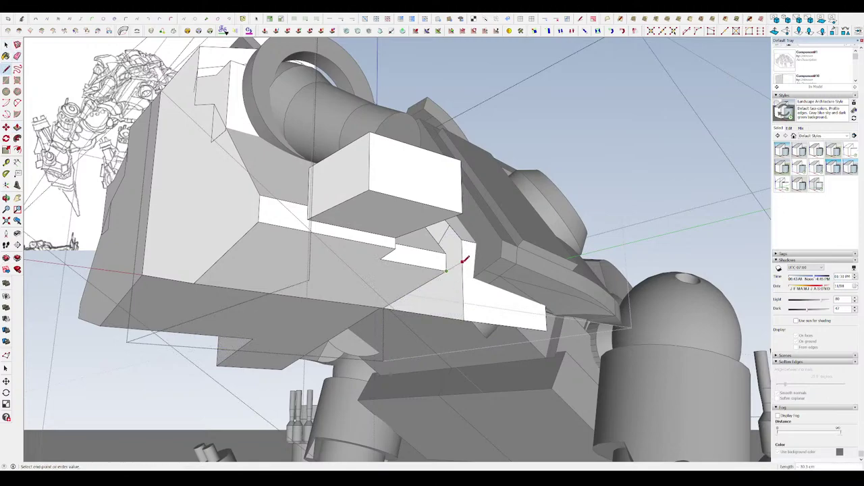
key(e)
mouse_move(518, 282)
middle_down()
mouse_move(400, 239)
mouse_move(424, 213)
mouse_move(338, 243)
middle_up()
key(space)
- Draw an edge from the box's top corner so it butts against the sloped hull
scroll(425, 213, down, 5)
scroll(323, 255, up, 5)
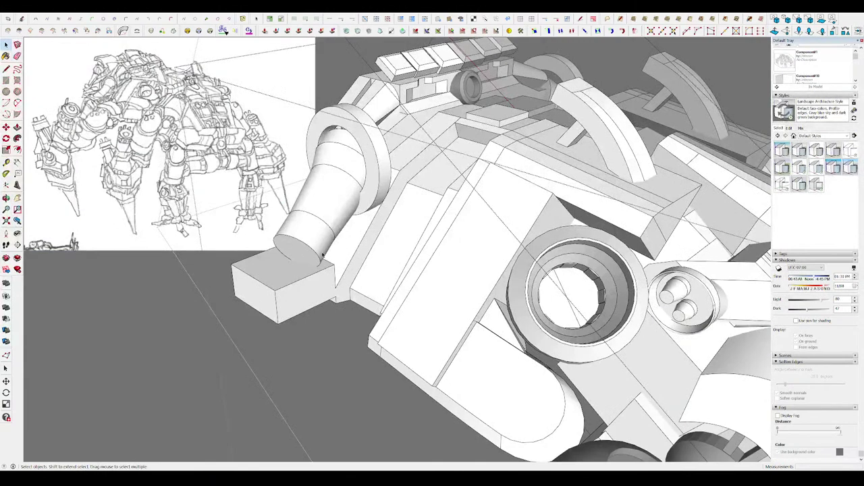
scroll(464, 262, down, 3)
scroll(353, 299, up, 5)
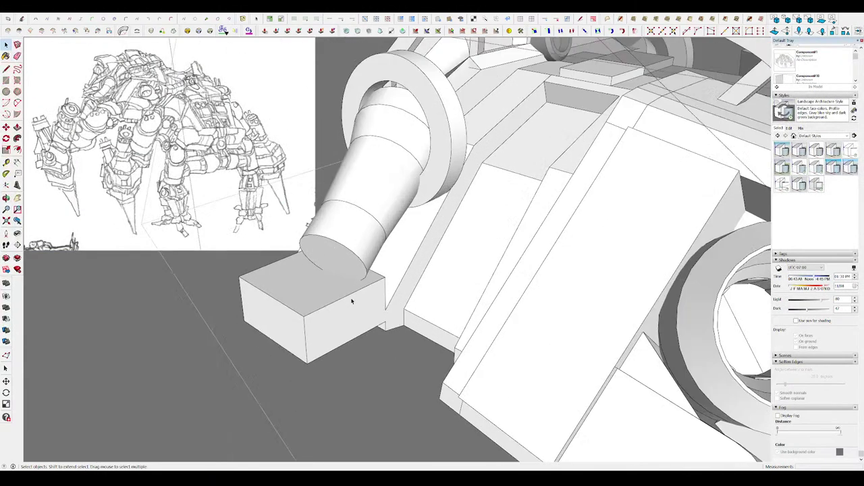
click(353, 299)
click(312, 289)
middle_drag(328, 280, 189, 303)
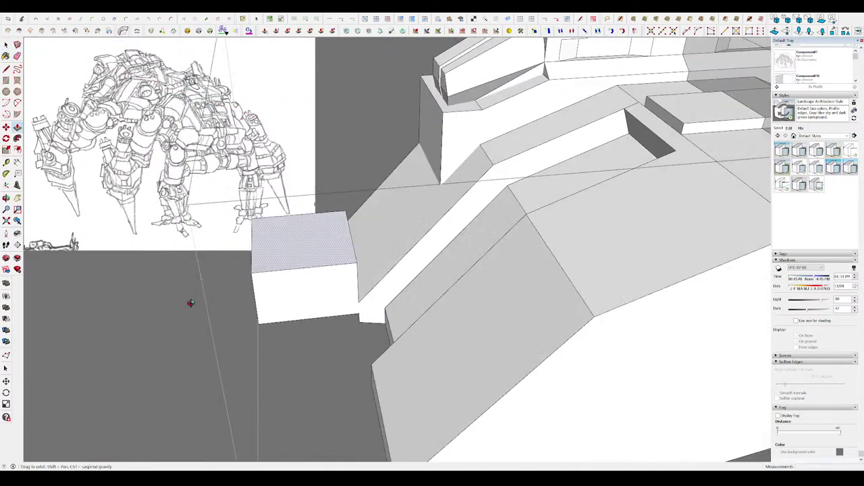
key(l)
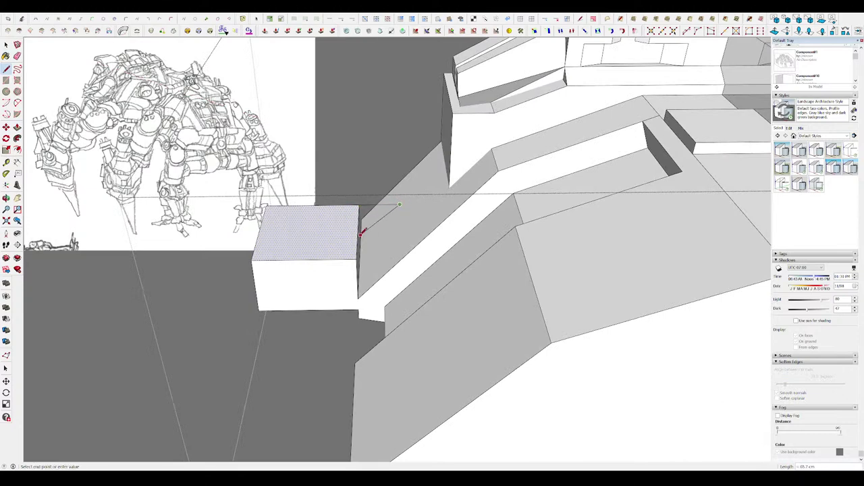
middle_drag(361, 232, 382, 227)
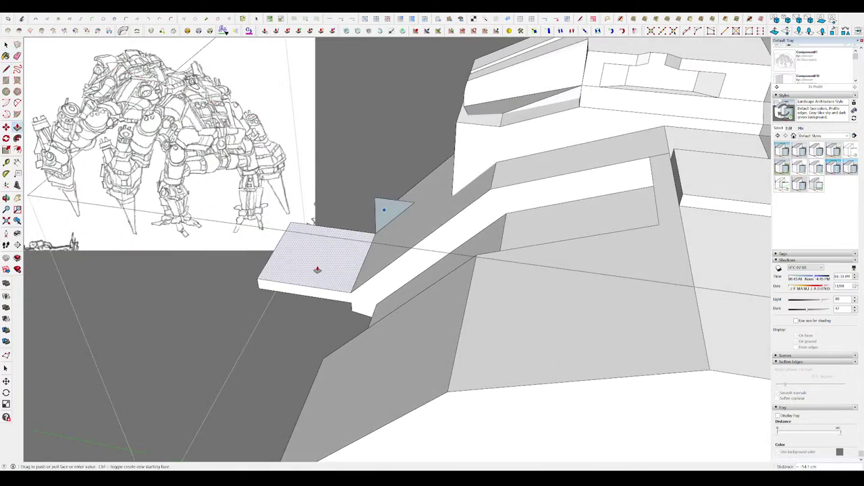
mouse_move(338, 270)
middle_down()
mouse_move(581, 280)
mouse_move(357, 254)
middle_up()
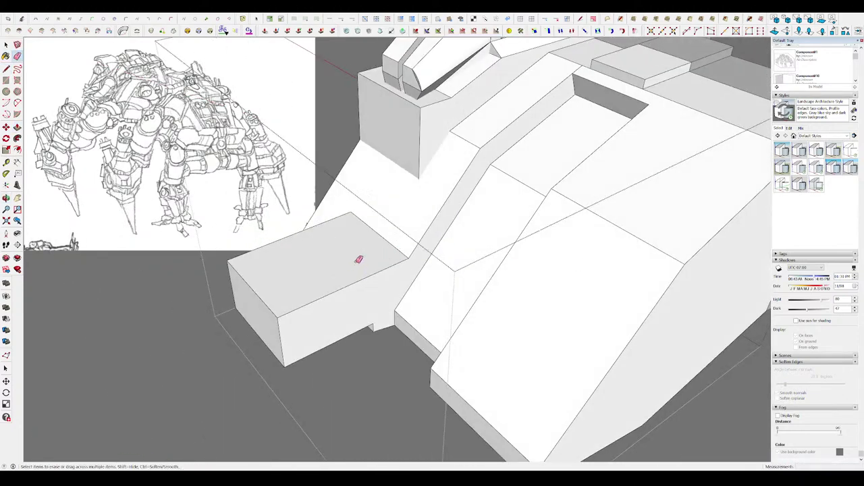
scroll(272, 295, down, 10)
mouse_move(272, 295)
middle_down()
mouse_move(443, 199)
mouse_move(461, 287)
mouse_move(280, 332)
middle_up()
key(space)
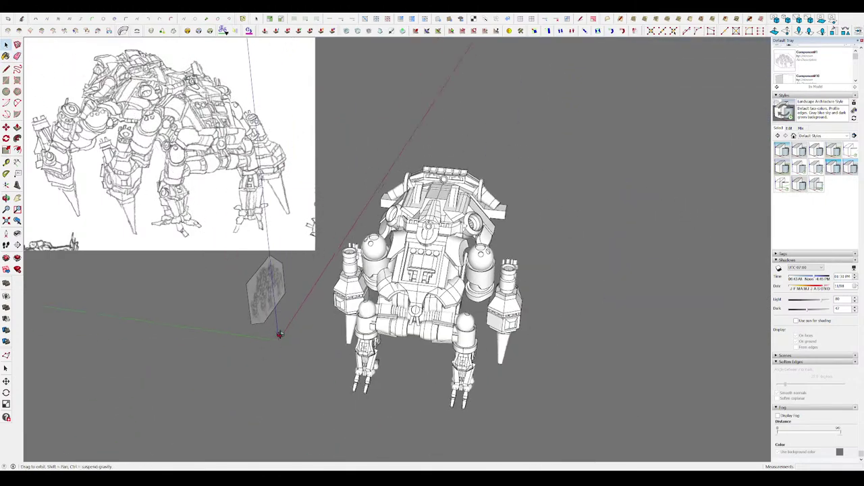
- Open the shoulder barrel component for editing
middle_drag(261, 363, 536, 363)
scroll(341, 196, up, 5)
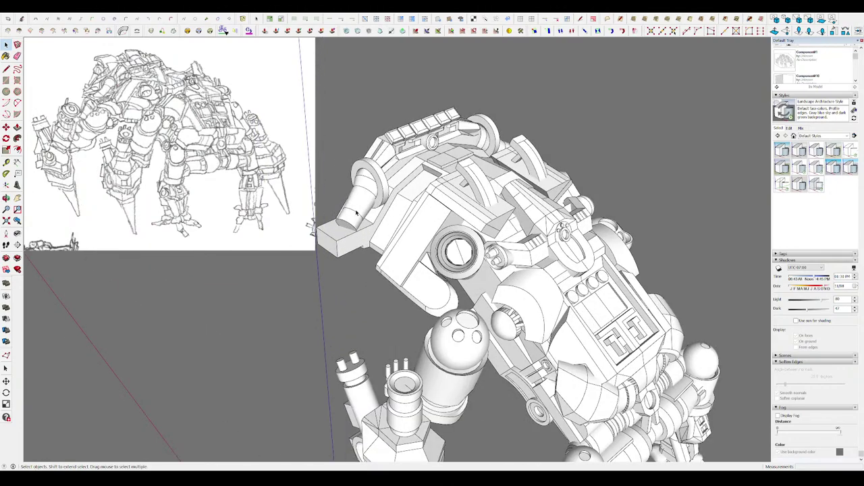
middle_drag(357, 213, 395, 160)
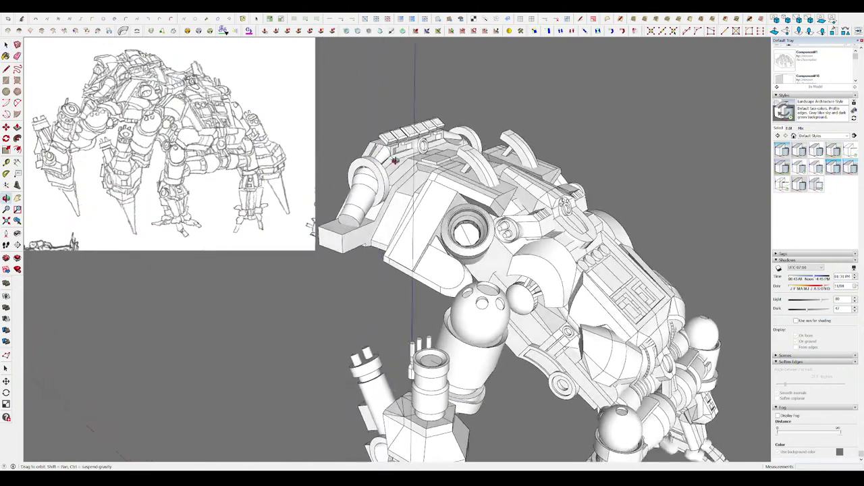
scroll(349, 218, up, 5)
middle_drag(349, 223, 354, 210)
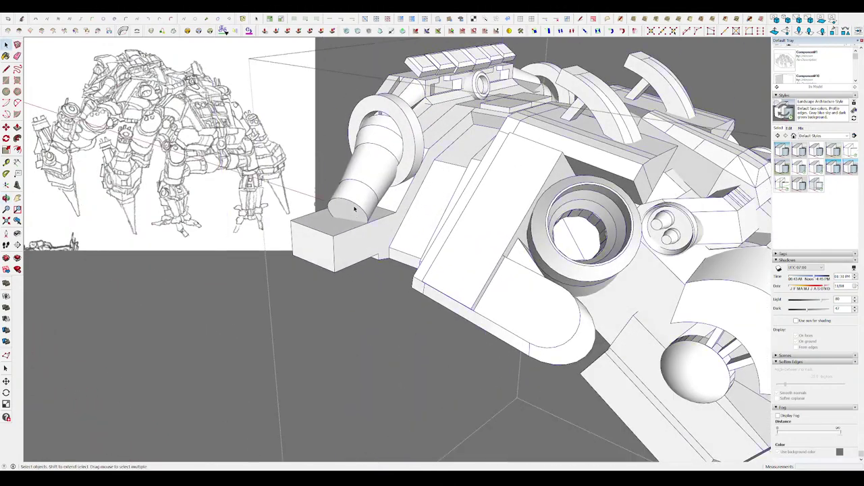
double_click(346, 208)
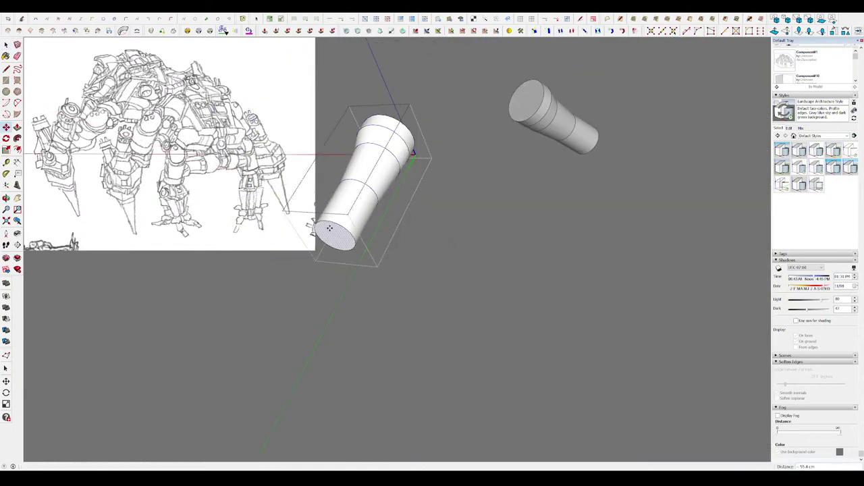
mouse_move(329, 228)
middle_down()
mouse_move(311, 201)
mouse_move(347, 241)
middle_up()
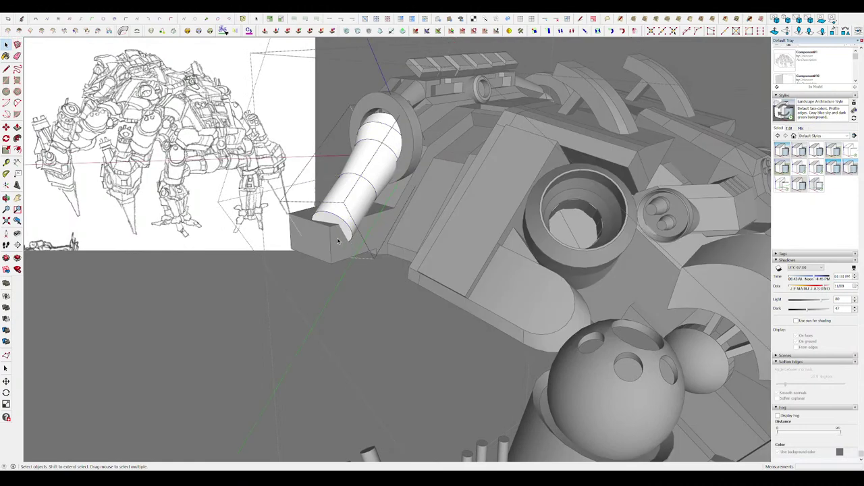
- Select the barrel's lower end and rotate the barrel downward
key(l)
key(space)
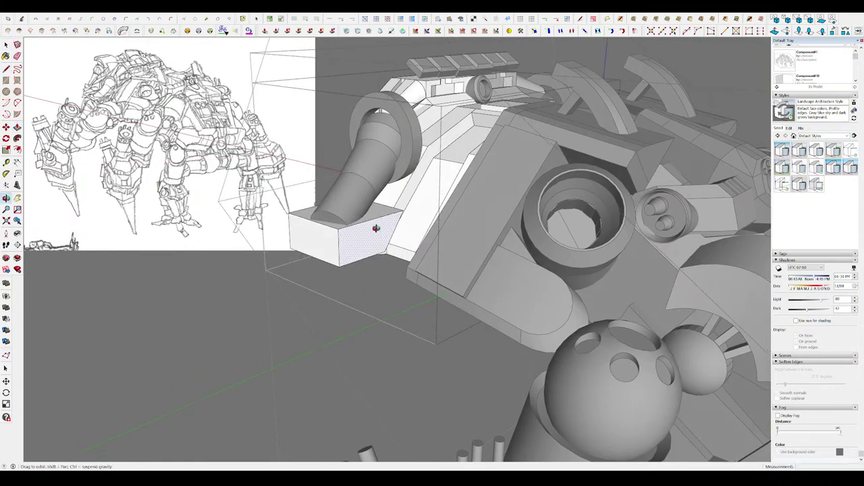
middle_drag(382, 233, 348, 219)
scroll(349, 220, up, 3)
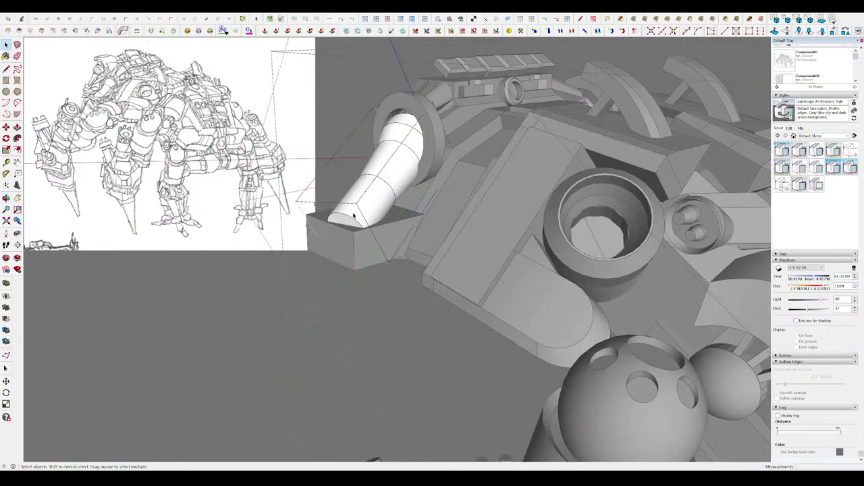
click(352, 217)
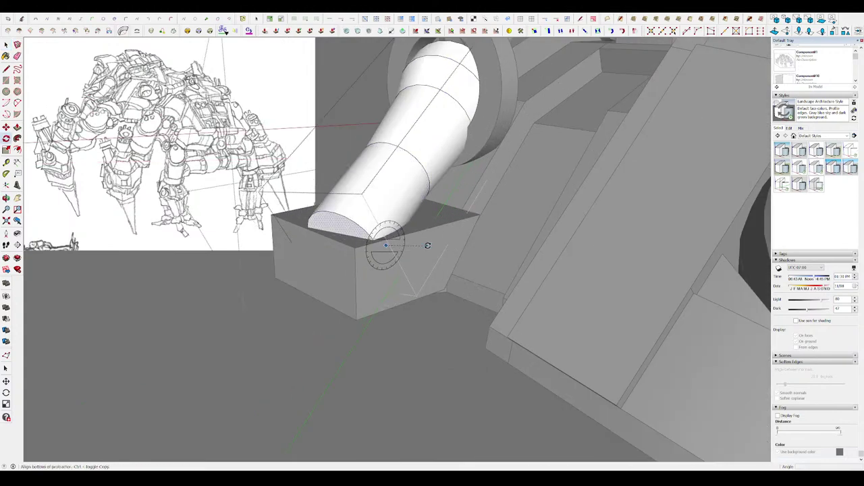
mouse_move(409, 212)
middle_down()
mouse_move(402, 251)
mouse_move(340, 232)
mouse_move(358, 195)
mouse_move(232, 220)
middle_up()
key(m)
key(q)
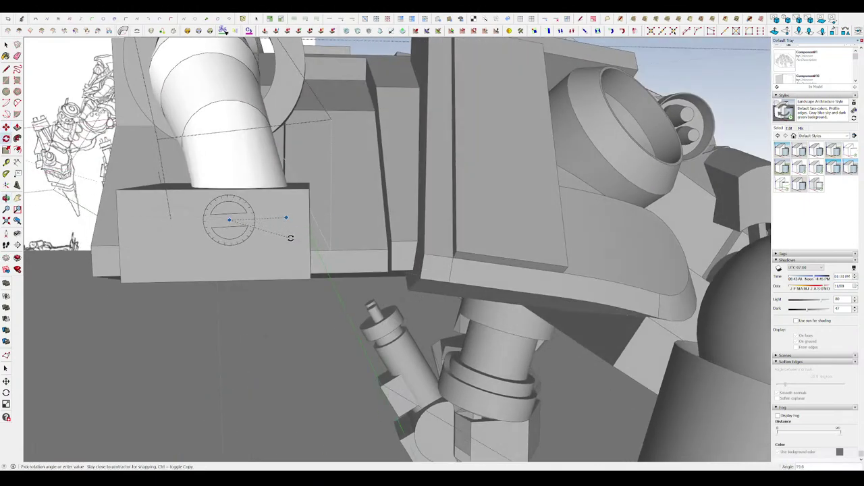
key(space)
- Move the tilted barrel so it sinks into its box mount
scroll(329, 268, down, 5)
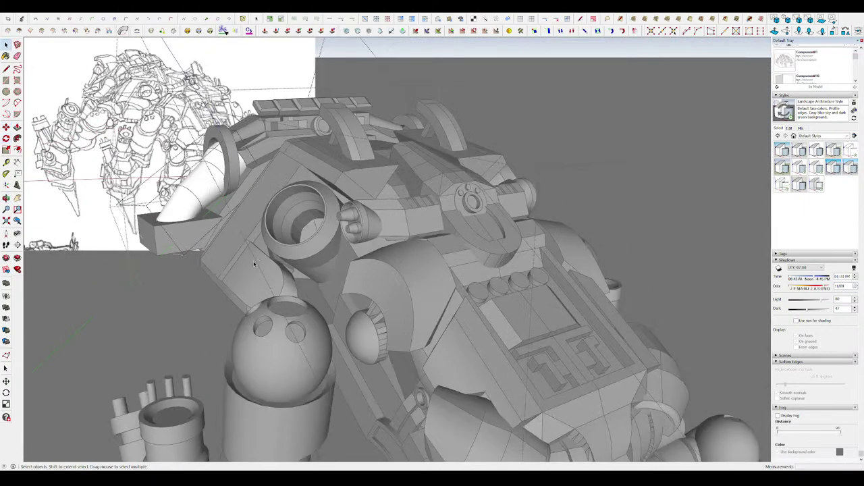
scroll(203, 229, up, 3)
key(m)
scroll(199, 230, up, 3)
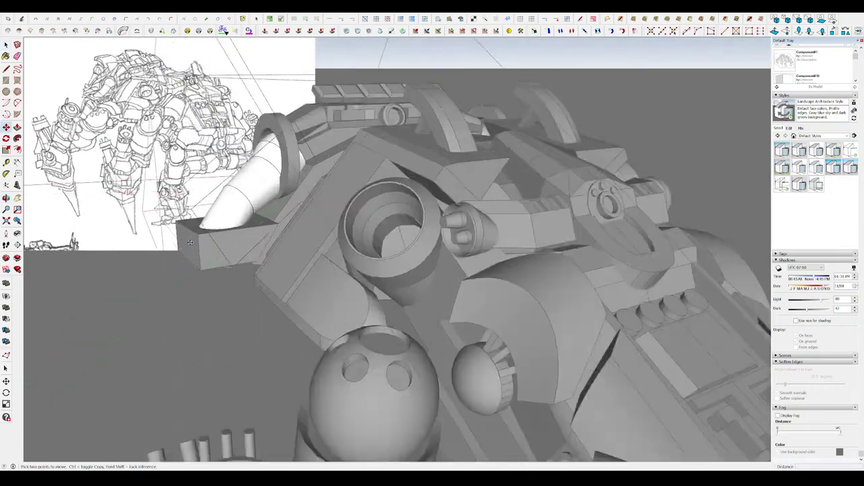
scroll(196, 230, up, 2)
key(space)
scroll(196, 231, down, 2)
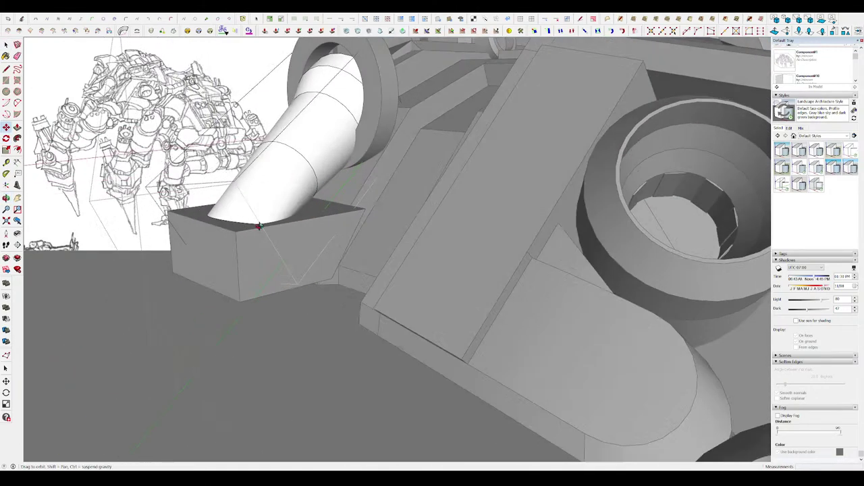
scroll(270, 236, down, 3)
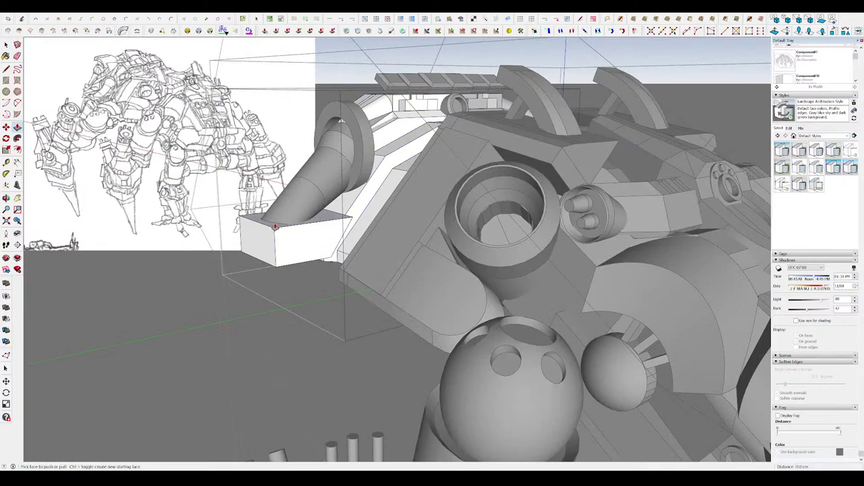
scroll(275, 227, up, 4)
key(m)
middle_drag(337, 194, 189, 247)
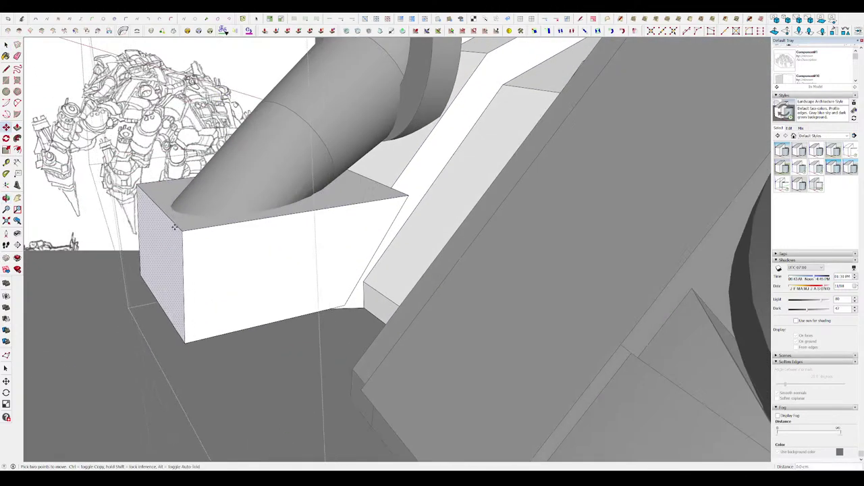
key(space)
- Review the whole robot and select the component holding the barrel
scroll(174, 227, down, 3)
middle_drag(270, 237, 423, 273)
scroll(517, 264, up, 4)
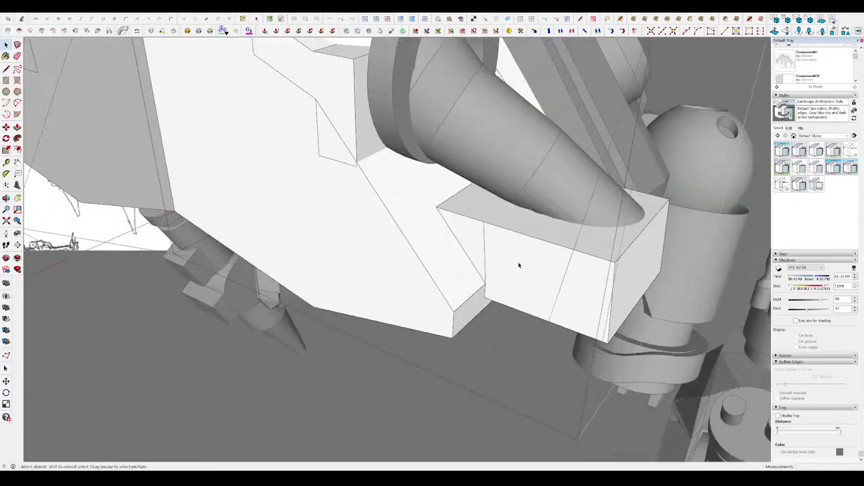
scroll(518, 265, down, 3)
scroll(384, 266, down, 5)
mouse_move(239, 293)
middle_down()
mouse_move(623, 276)
mouse_move(473, 325)
mouse_move(447, 353)
mouse_move(406, 304)
middle_up()
scroll(623, 275, down, 2)
scroll(473, 324, up, 2)
scroll(358, 208, up, 5)
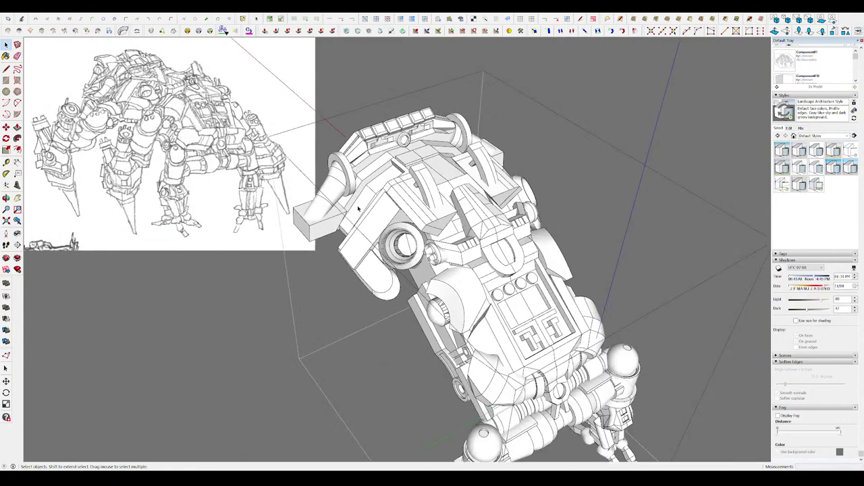
middle_drag(359, 209, 352, 213)
scroll(351, 215, up, 3)
scroll(352, 215, up, 2)
click(351, 215)
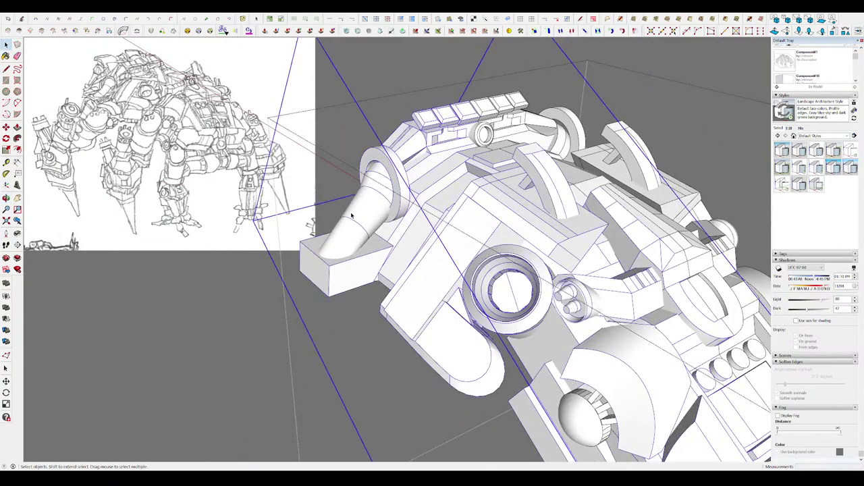
scroll(351, 215, up, 2)
- Open the cone barrel for editing and turn it so the cone points up-right
double_click(352, 220)
scroll(353, 223, up, 3)
middle_drag(338, 223, 307, 220)
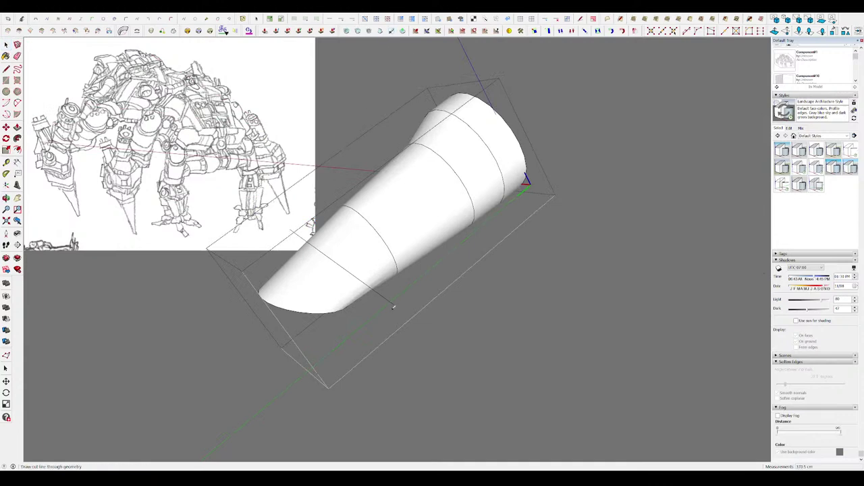
middle_drag(357, 276, 241, 229)
click(331, 263)
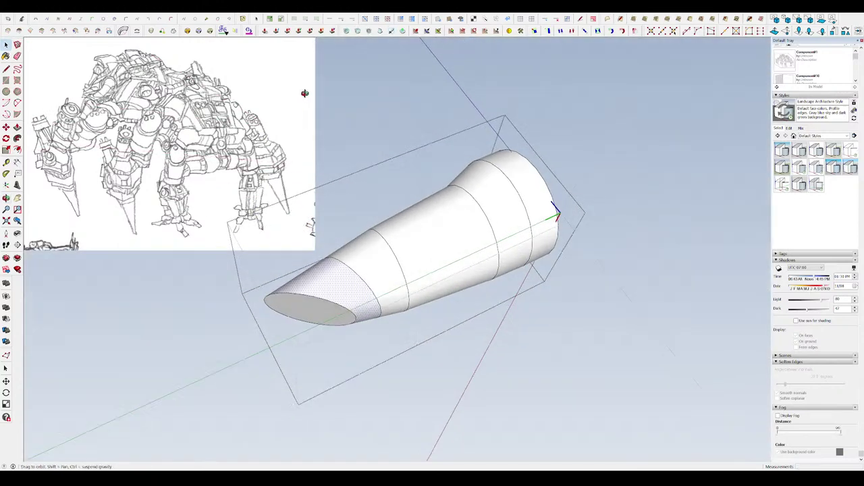
mouse_move(330, 263)
middle_down()
mouse_move(360, 282)
mouse_move(353, 257)
mouse_move(439, 283)
mouse_move(440, 301)
mouse_move(339, 273)
middle_up()
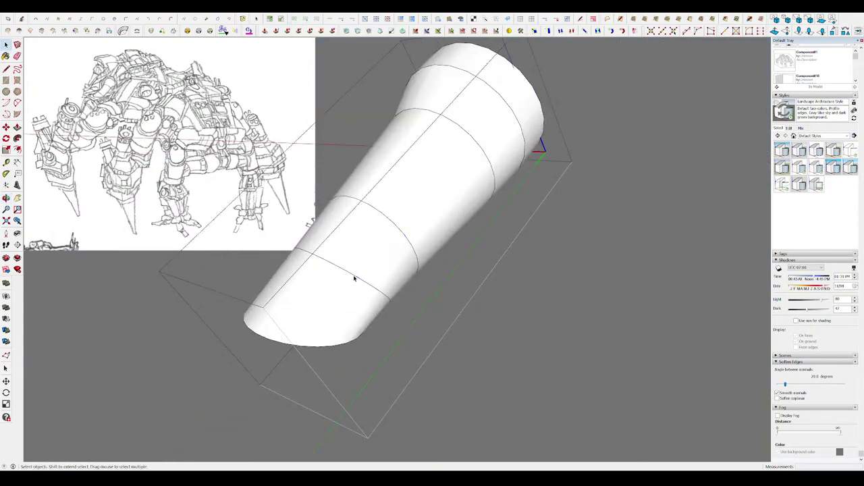
middle_drag(349, 87, 315, 229)
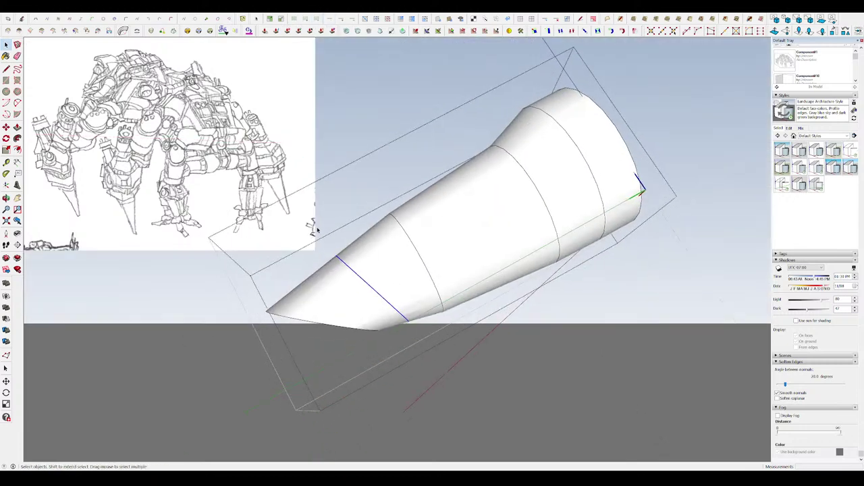
- Slide two ring edges along the cone so it narrows toward the tip
click(379, 297)
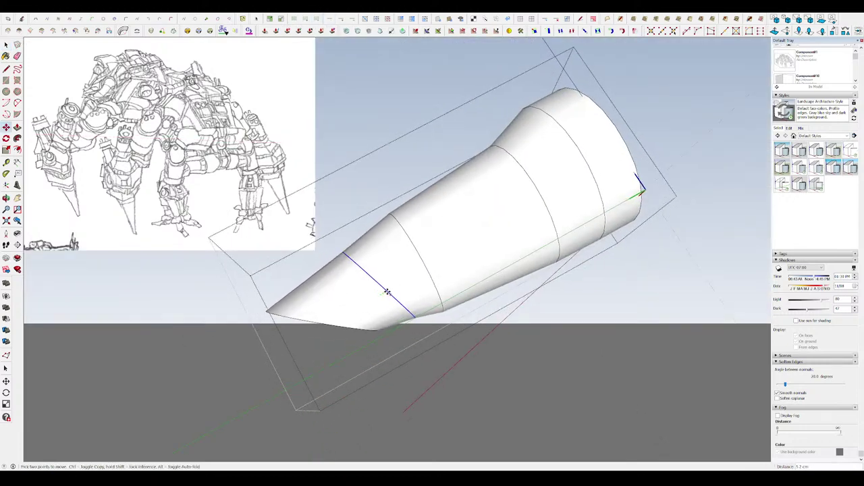
click(392, 295)
key(space)
middle_drag(391, 295, 412, 256)
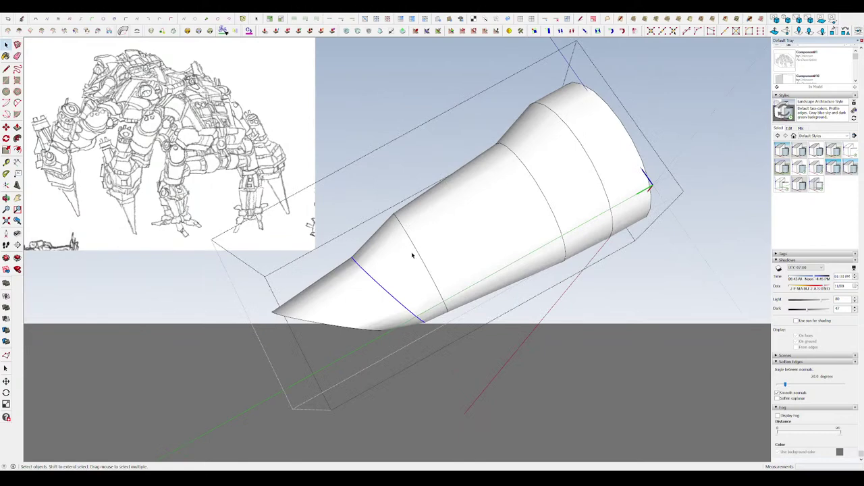
key(m)
click(418, 253)
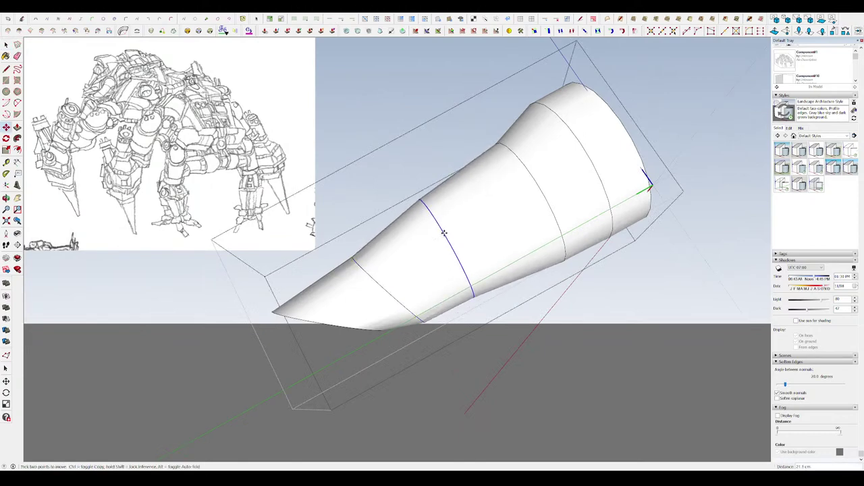
click(450, 237)
key(space)
- Check a band of the cone's surface, then view the full robot standing upright
mouse_move(685, 361)
middle_down()
mouse_move(617, 257)
mouse_move(351, 186)
mouse_move(466, 210)
mouse_move(379, 222)
middle_up()
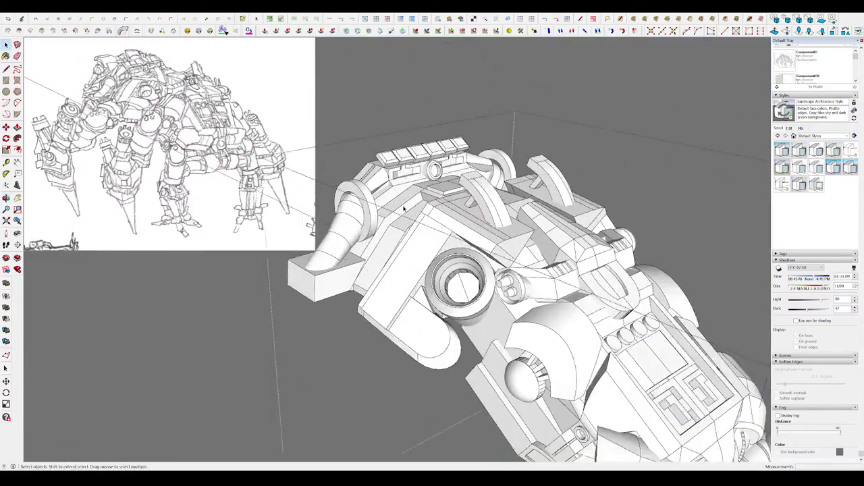
scroll(332, 248, up, 5)
middle_drag(332, 249, 329, 251)
scroll(328, 250, up, 3)
click(363, 245)
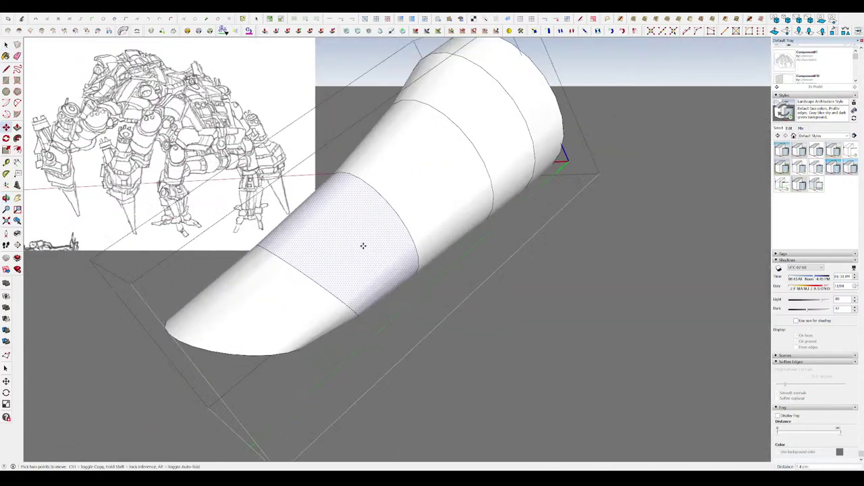
scroll(362, 245, down, 2)
scroll(539, 268, down, 5)
middle_drag(538, 267, 406, 224)
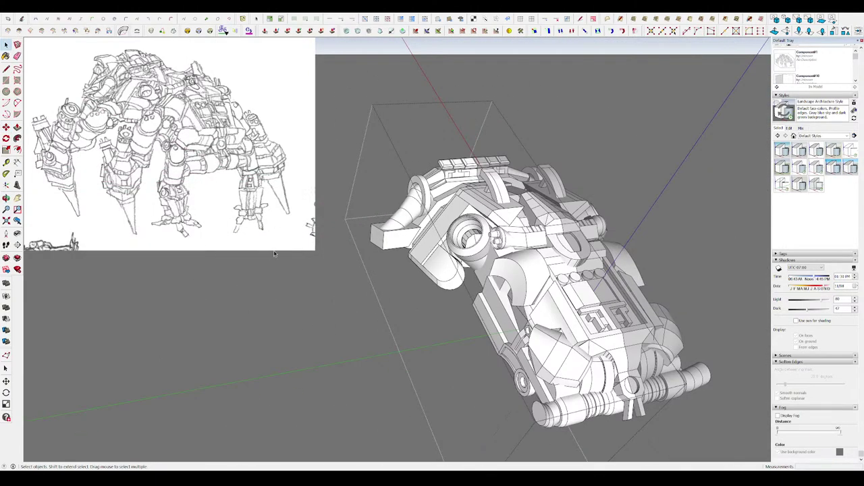
scroll(274, 254, down, 4)
mouse_move(275, 254)
middle_down()
mouse_move(396, 232)
mouse_move(437, 162)
mouse_move(517, 187)
mouse_move(445, 154)
middle_up()
scroll(396, 231, up, 4)
scroll(437, 161, up, 4)
scroll(436, 149, up, 3)
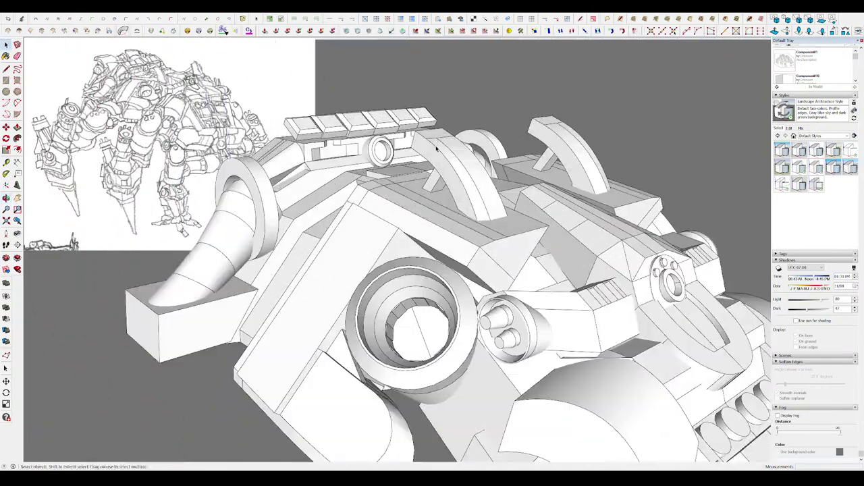
- Add line edges to the curved fin plates, then orbit back to the upper-body blocks
click(437, 149)
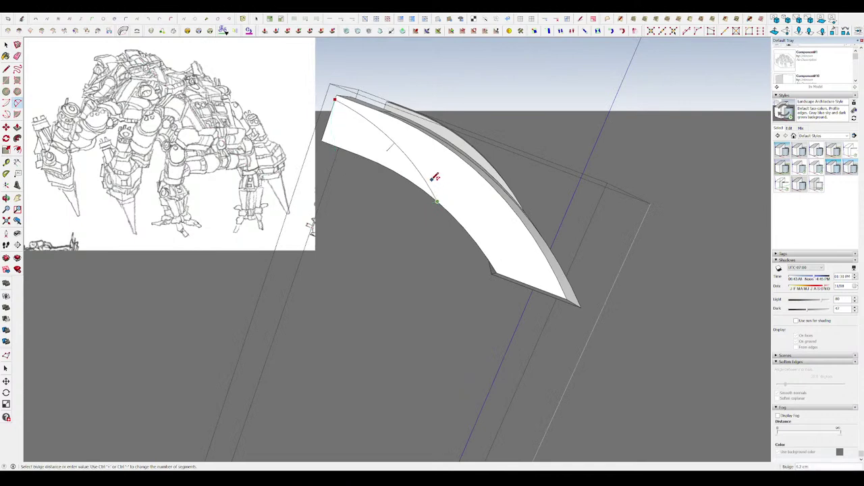
key(m)
mouse_move(383, 168)
middle_down()
mouse_move(401, 191)
mouse_move(392, 167)
middle_up()
key(l)
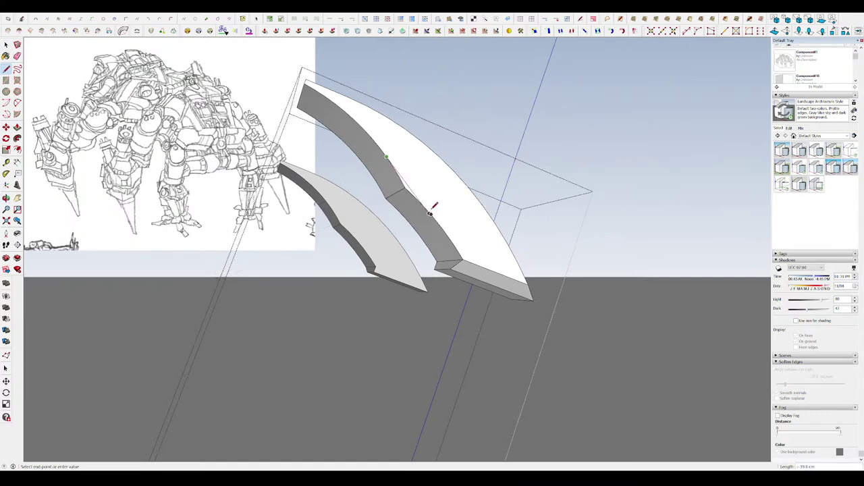
scroll(429, 213, up, 2)
scroll(430, 216, up, 2)
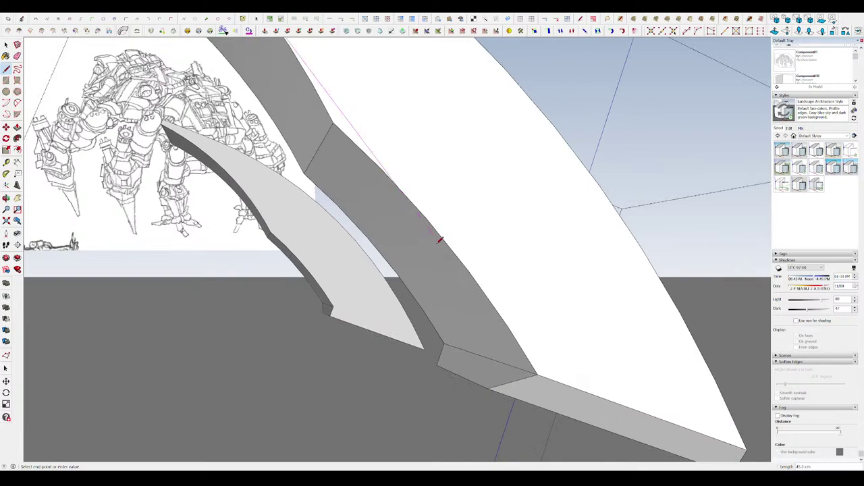
scroll(382, 176, down, 5)
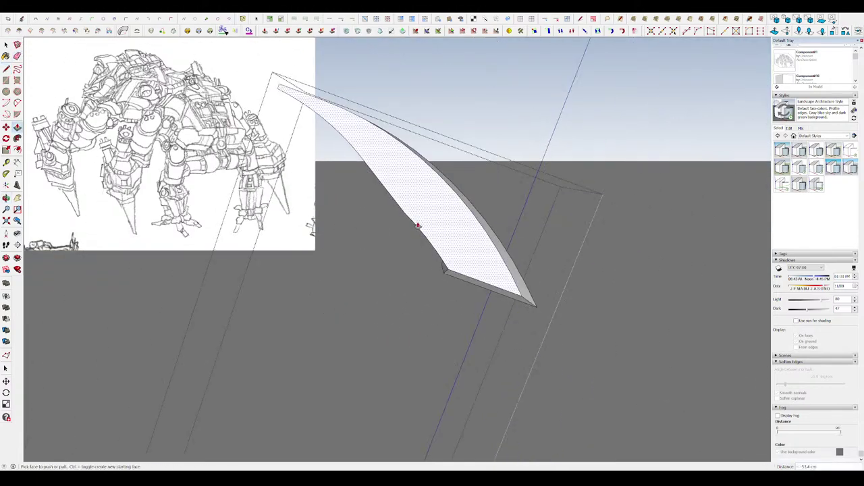
scroll(415, 226, down, 3)
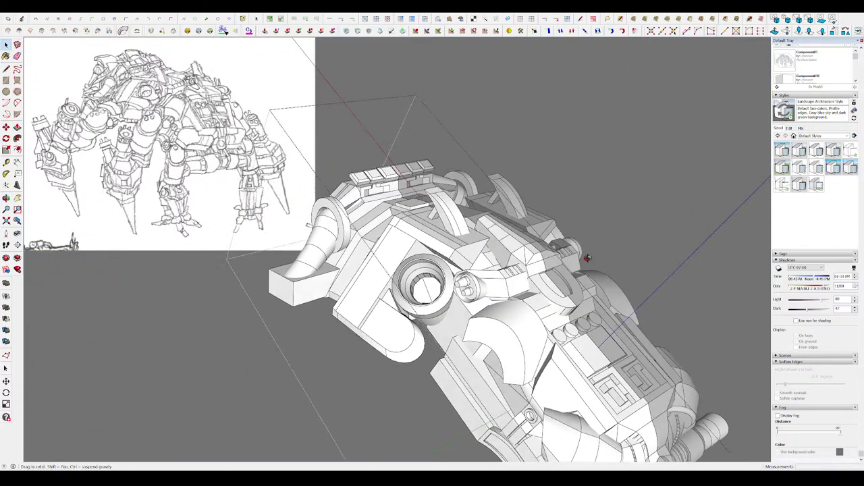
mouse_move(587, 258)
middle_down()
mouse_move(506, 222)
mouse_move(573, 185)
mouse_move(601, 158)
mouse_move(554, 175)
mouse_move(392, 172)
mouse_move(401, 193)
mouse_move(405, 187)
middle_up()
scroll(406, 167, up, 5)
- Inside the upper-body block group, extrude the triangular gable face into a roof prism
double_click(405, 188)
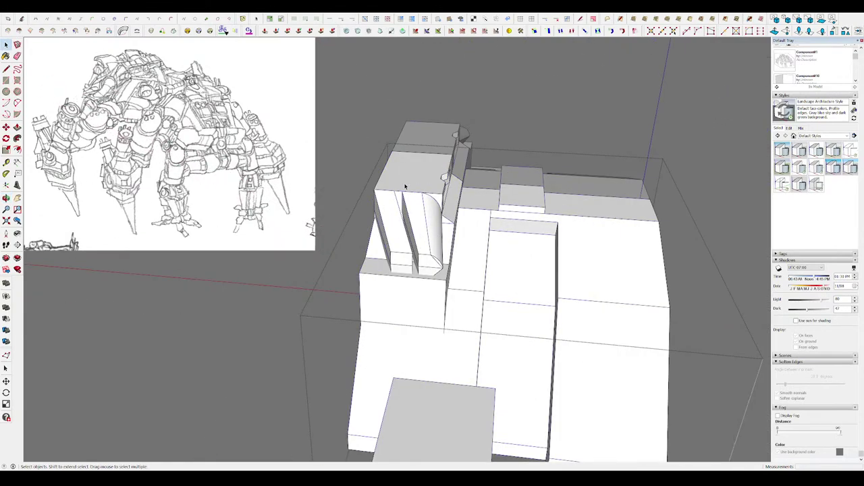
key(ctrl+a)
scroll(439, 201, up, 3)
key(l)
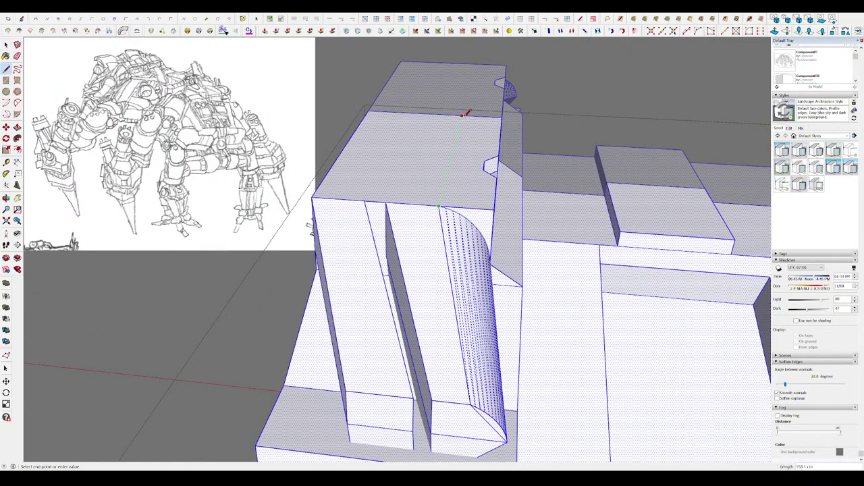
key(e)
key(Escape)
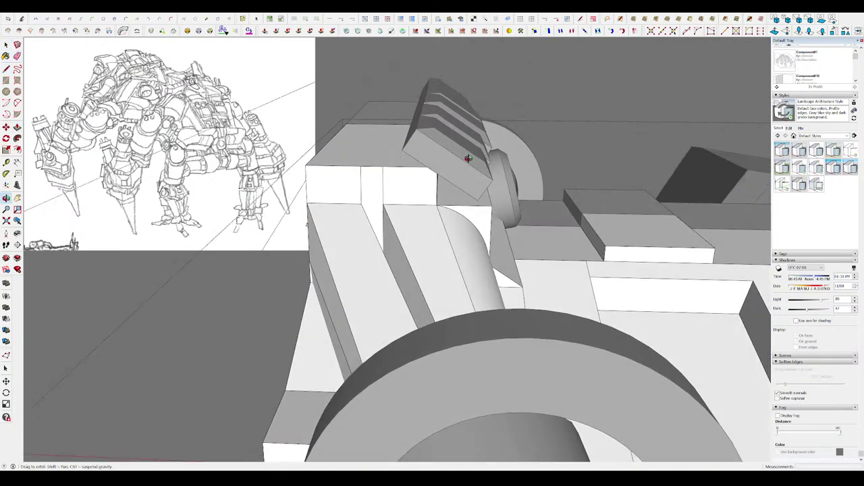
middle_drag(452, 177, 515, 179)
key(l)
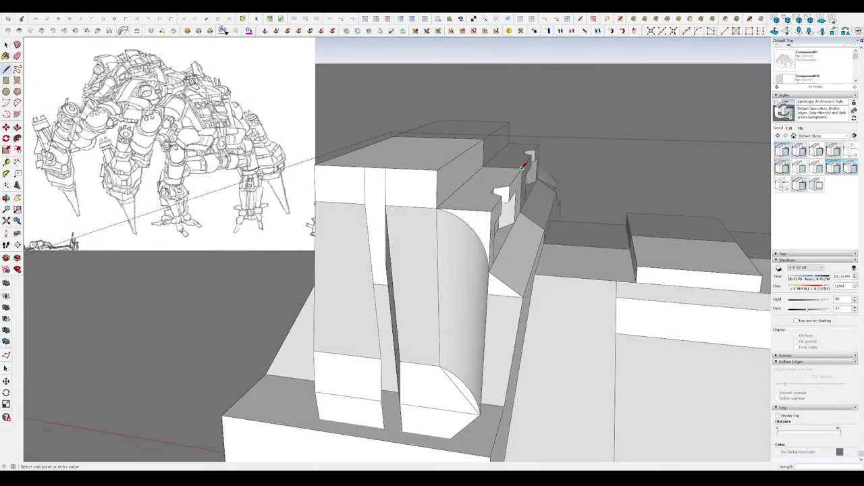
key(p)
drag(499, 154, 410, 203)
click(415, 182)
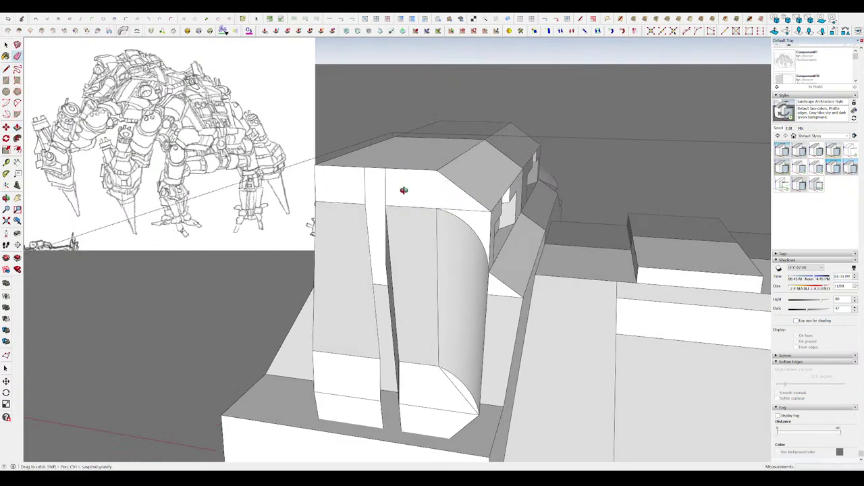
- Inspect the slanted roof prism from several angles, then undo it
middle_drag(403, 187, 475, 204)
key(e)
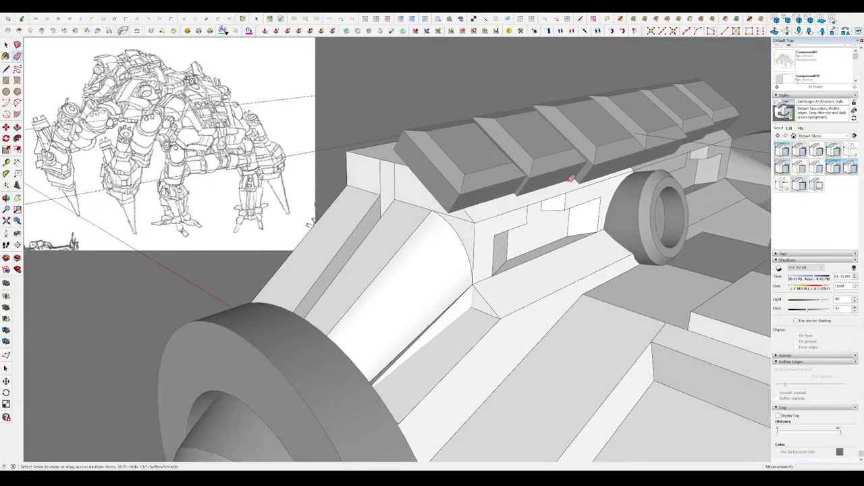
middle_drag(397, 187, 439, 193)
scroll(465, 224, up, 5)
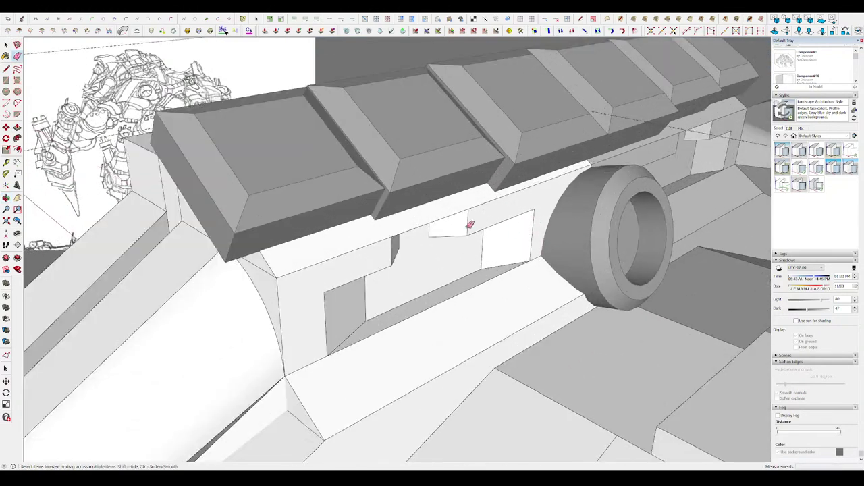
mouse_move(503, 213)
middle_down()
mouse_move(620, 152)
mouse_move(587, 169)
middle_up()
key(p)
middle_drag(536, 110, 562, 186)
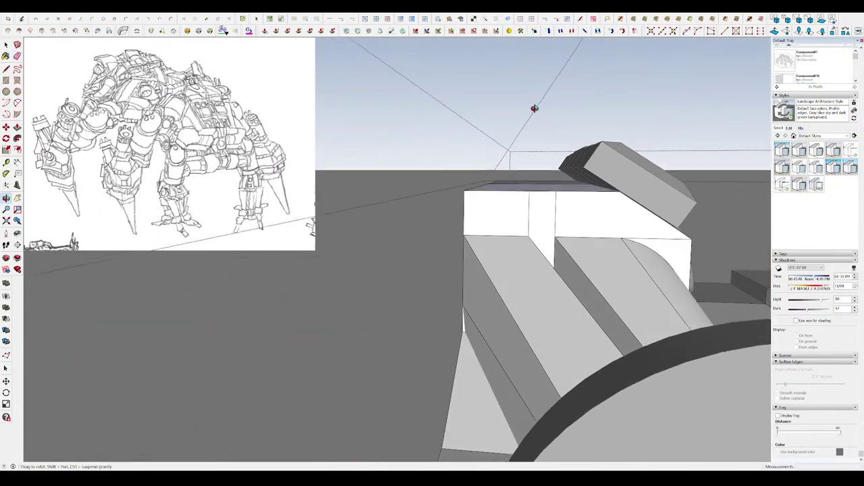
key(ctrl+z)
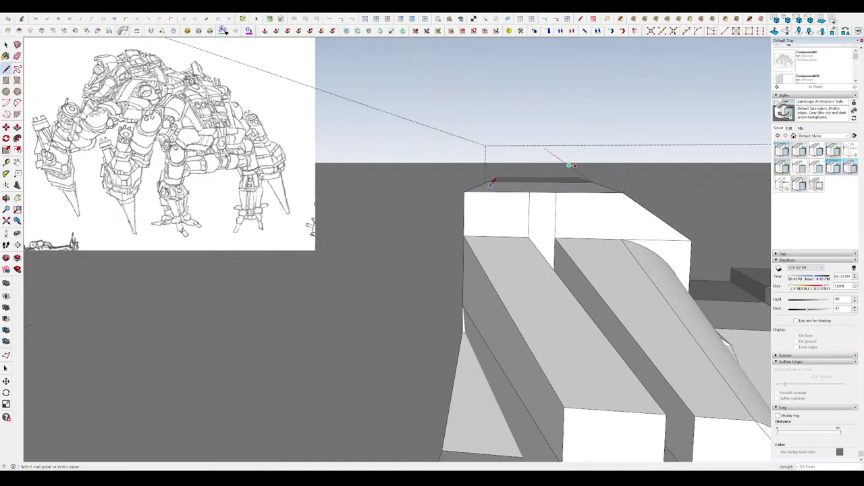
- Move the block's faces to give it a sloping top and angled front
middle_drag(539, 183, 518, 195)
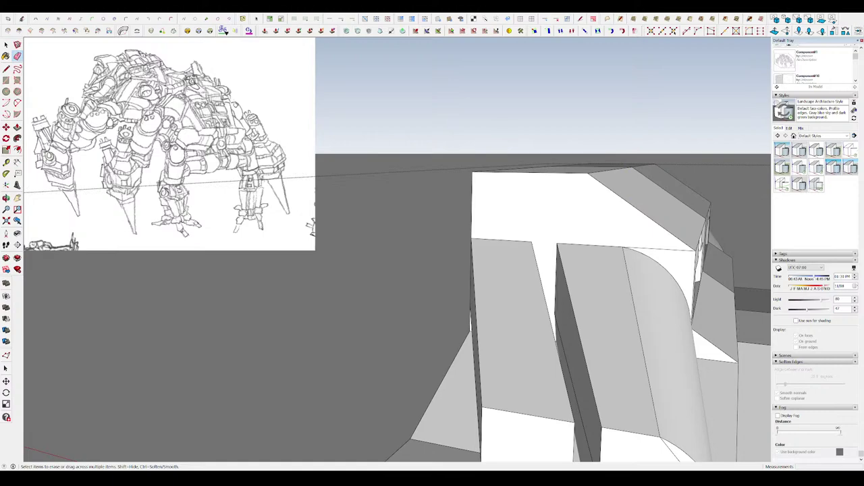
scroll(630, 200, down, 5)
mouse_move(630, 200)
middle_down()
mouse_move(506, 201)
mouse_move(463, 180)
mouse_move(519, 175)
mouse_move(509, 166)
mouse_move(455, 166)
middle_up()
scroll(385, 199, up, 3)
scroll(456, 215, up, 3)
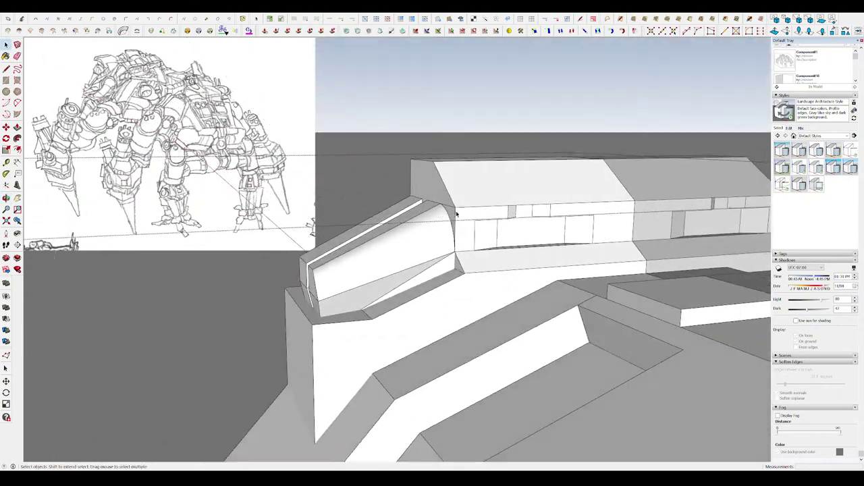
scroll(456, 215, up, 3)
key(m)
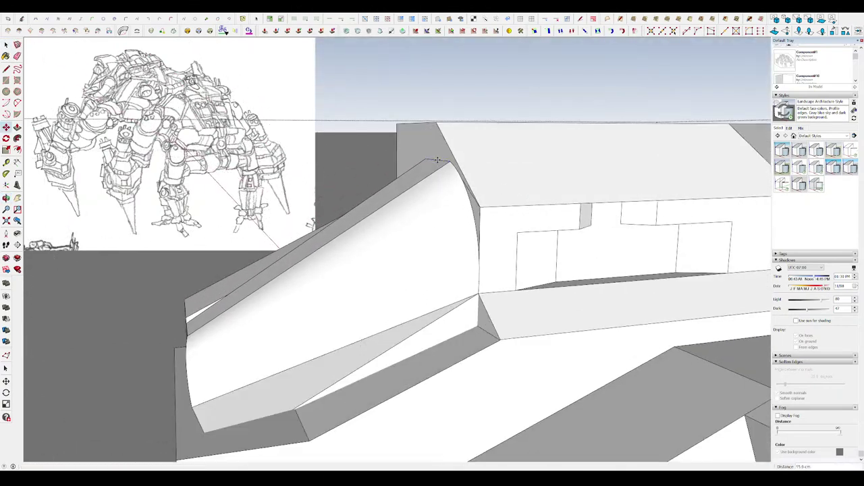
scroll(437, 160, down, 3)
scroll(410, 164, up, 2)
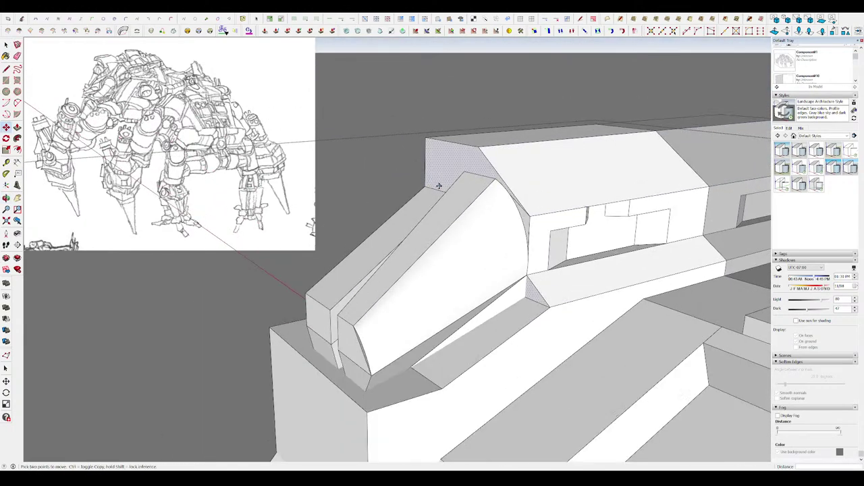
scroll(462, 172, down, 5)
mouse_move(463, 171)
middle_down()
mouse_move(392, 135)
mouse_move(338, 202)
mouse_move(301, 272)
mouse_move(366, 274)
middle_up()
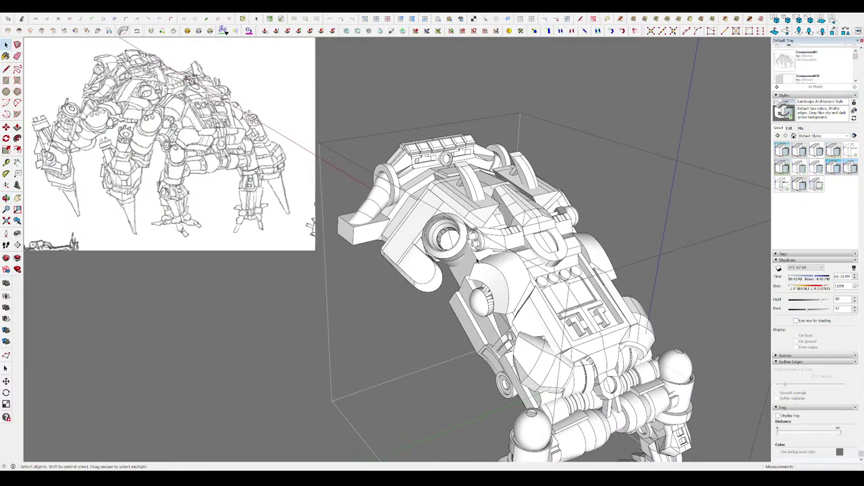
- Offset the ring component's inner circle and push the inner face through to hollow it
middle_drag(477, 259, 486, 270)
scroll(486, 270, down, 2)
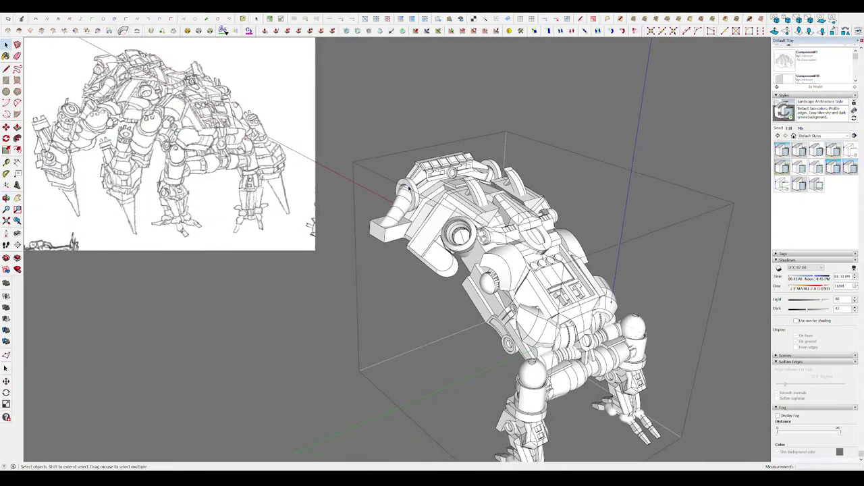
scroll(437, 155, up, 5)
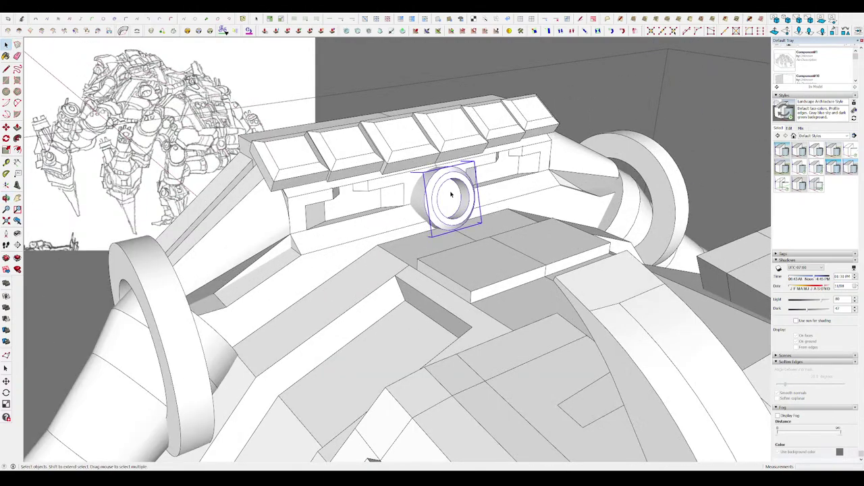
double_click(451, 194)
scroll(446, 193, up, 3)
scroll(448, 183, up, 3)
key(f)
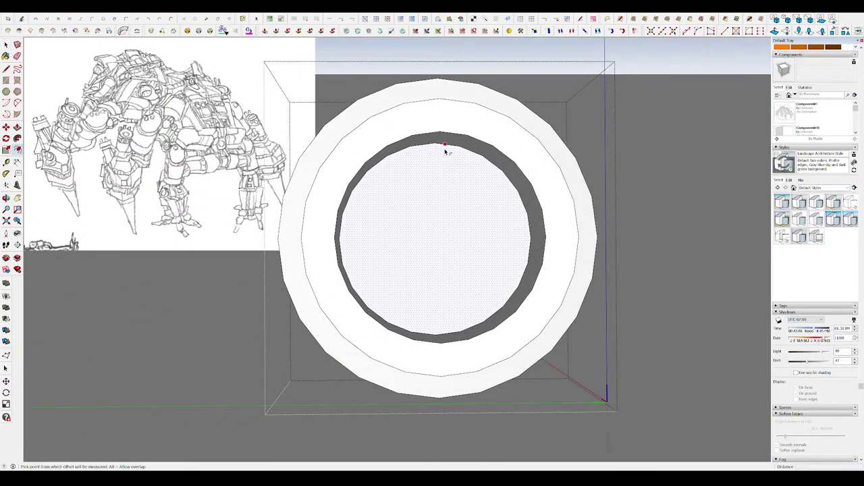
click(439, 143)
key(p)
double_click(473, 144)
- Exit the ring component and orbit to face the top armor bar
middle_drag(473, 144, 389, 183)
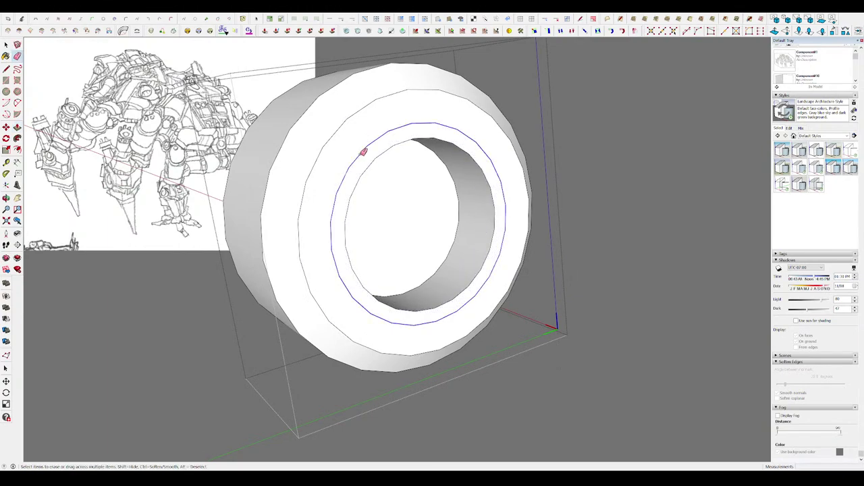
key(space)
scroll(439, 166, down, 5)
click(555, 195)
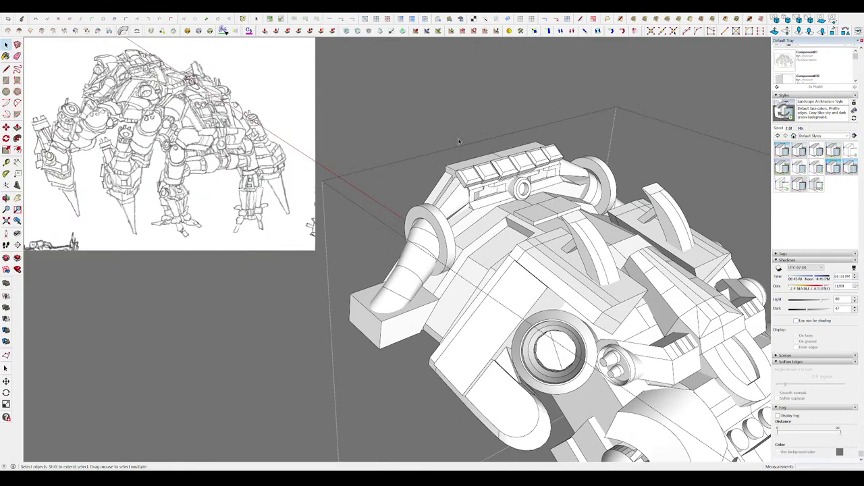
middle_drag(442, 121, 461, 141)
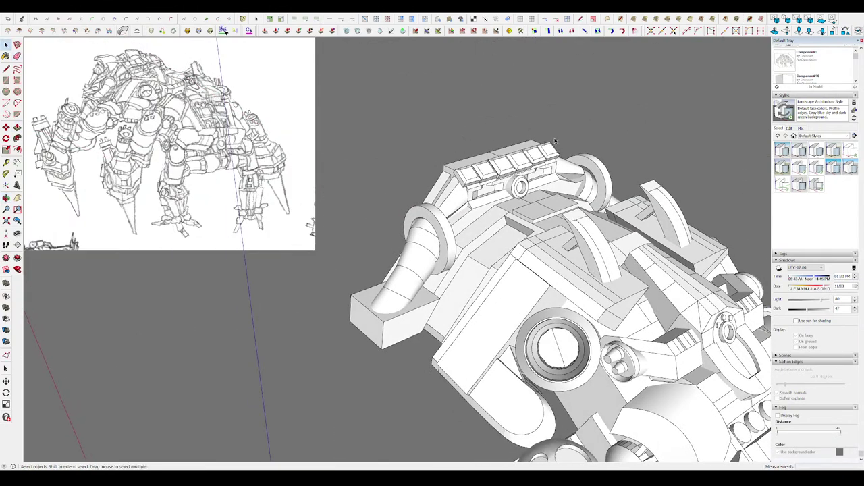
middle_drag(555, 141, 479, 145)
scroll(479, 144, up, 3)
- Inside the top armor bar group, move the two armor boxes by their bottom corner
scroll(462, 195, up, 2)
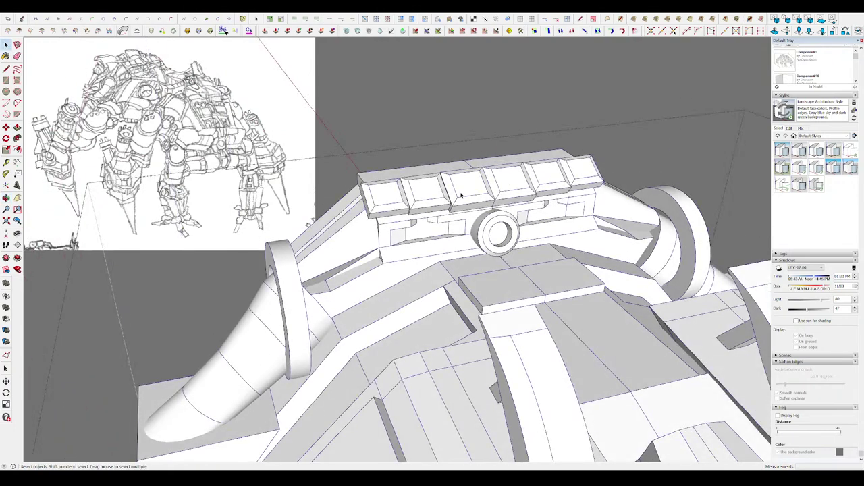
double_click(462, 195)
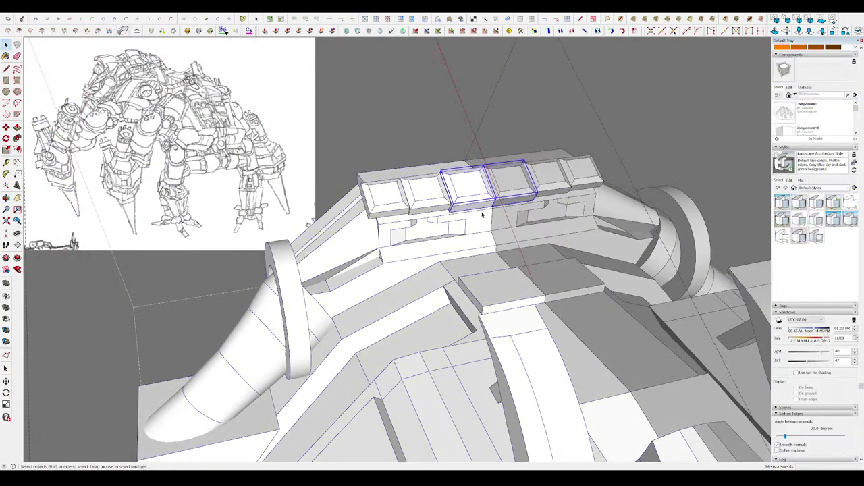
double_click(480, 206)
click(491, 228)
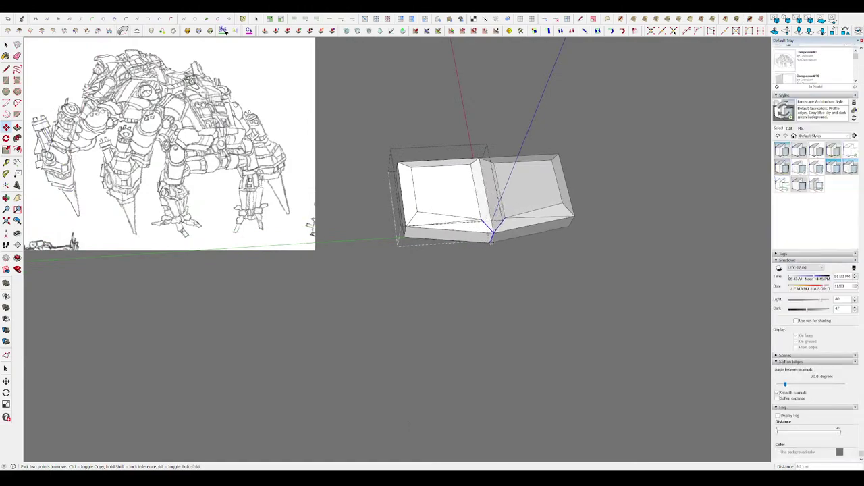
scroll(494, 246, up, 5)
mouse_move(517, 212)
middle_down()
mouse_move(564, 245)
mouse_move(704, 195)
mouse_move(309, 202)
middle_up()
scroll(696, 216, up, 2)
- Rotate the two selected armor boxes to tilt them
key(q)
click(706, 216)
scroll(207, 205, down, 3)
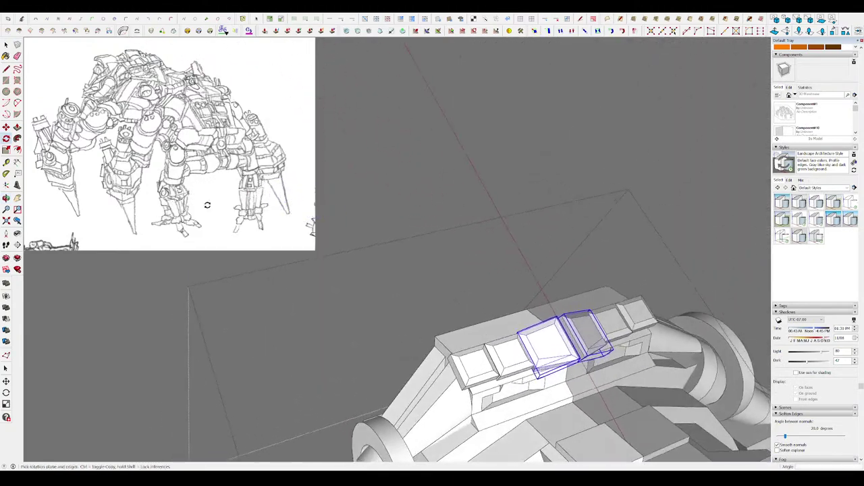
middle_drag(208, 204, 418, 210)
scroll(530, 295, up, 3)
key(space)
mouse_move(433, 243)
middle_down()
mouse_move(540, 309)
mouse_move(365, 177)
mouse_move(357, 222)
mouse_move(338, 225)
mouse_move(378, 204)
mouse_move(378, 169)
mouse_move(376, 230)
mouse_move(379, 206)
mouse_move(402, 208)
mouse_move(404, 178)
mouse_move(384, 207)
mouse_move(393, 257)
mouse_move(400, 240)
middle_up()
- Extrude a new flat rectangular slab at the end of the plate rail
triple_click(362, 228)
key(ctrl+t)
scroll(332, 224, up, 3)
key(space)
key(p)
click(394, 249)
key(space)
triple_click(400, 241)
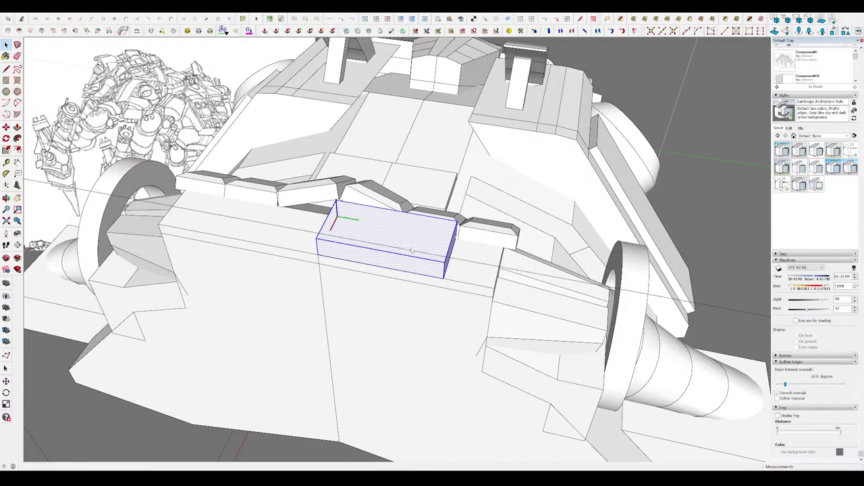
mouse_move(440, 315)
middle_down()
mouse_move(332, 267)
mouse_move(425, 251)
middle_up()
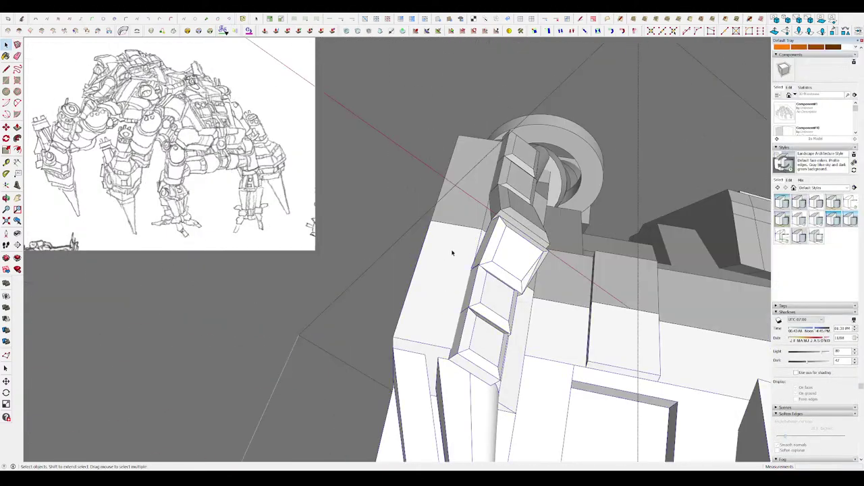
mouse_move(495, 262)
middle_down()
mouse_move(405, 216)
mouse_move(507, 317)
middle_up()
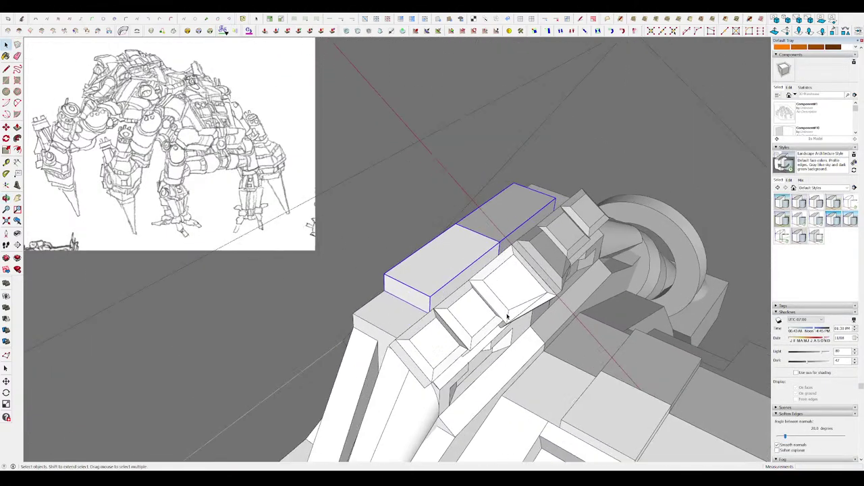
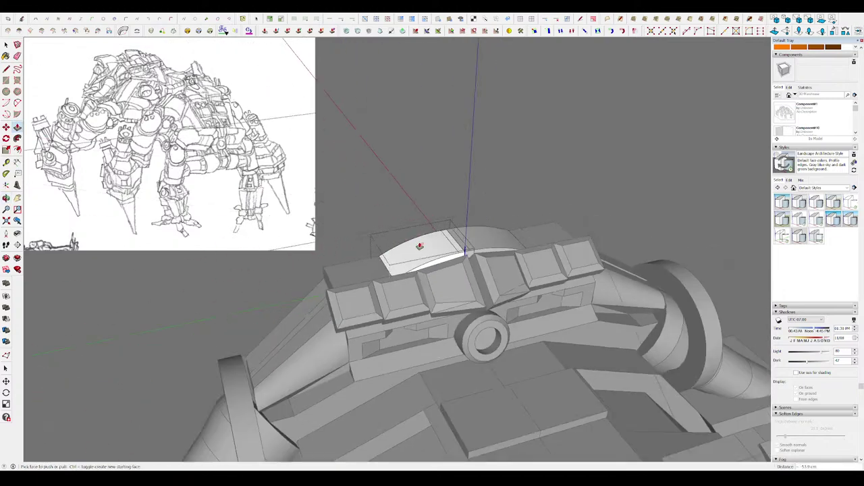
- Finish resizing the curved cap on top of the head module
scroll(420, 245, up, 2)
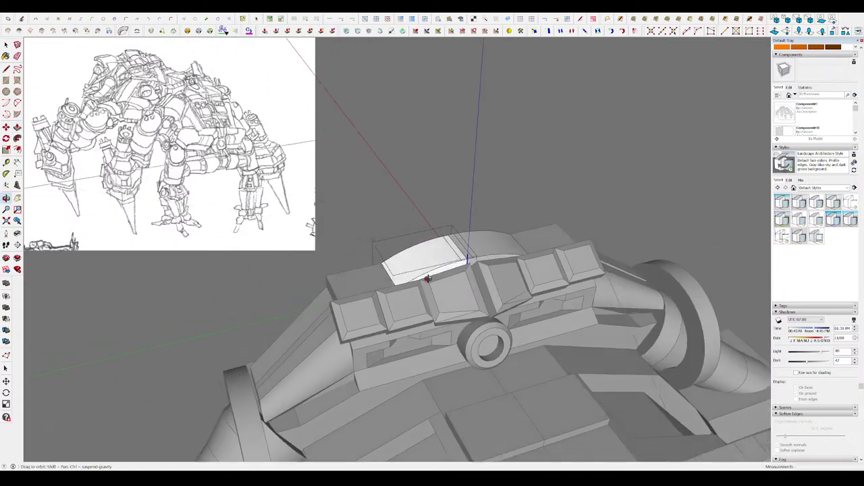
scroll(426, 253, up, 2)
click(413, 184)
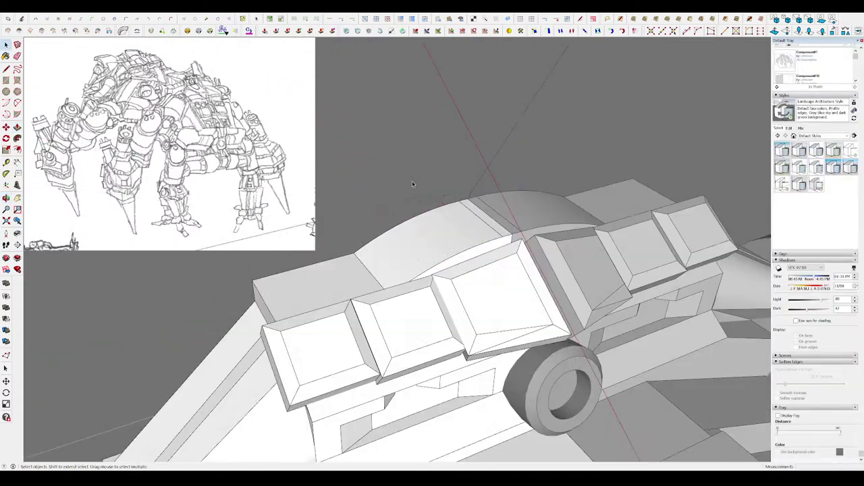
scroll(389, 255, down, 3)
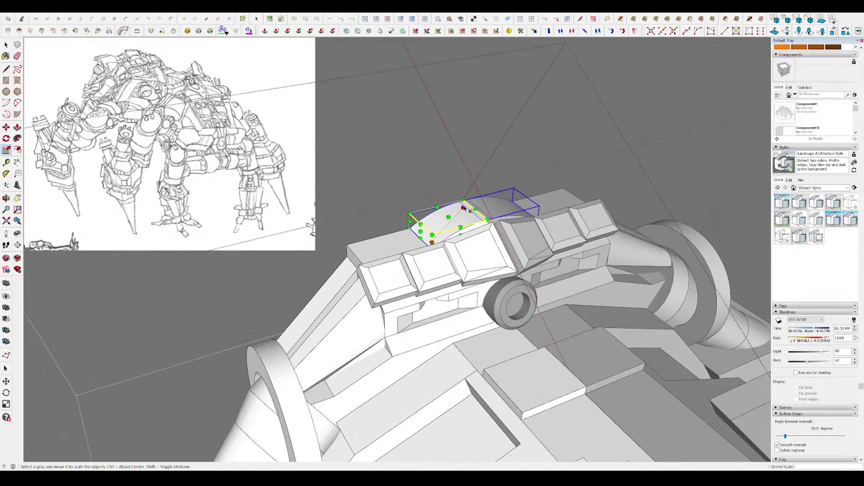
key(space)
mouse_move(446, 230)
middle_down()
mouse_move(482, 166)
mouse_move(544, 226)
mouse_move(376, 196)
mouse_move(503, 143)
mouse_move(594, 349)
mouse_move(211, 195)
mouse_move(386, 159)
middle_up()
- Enter the curved cap for editing and bring its curved top surface into view
double_click(482, 166)
key(p)
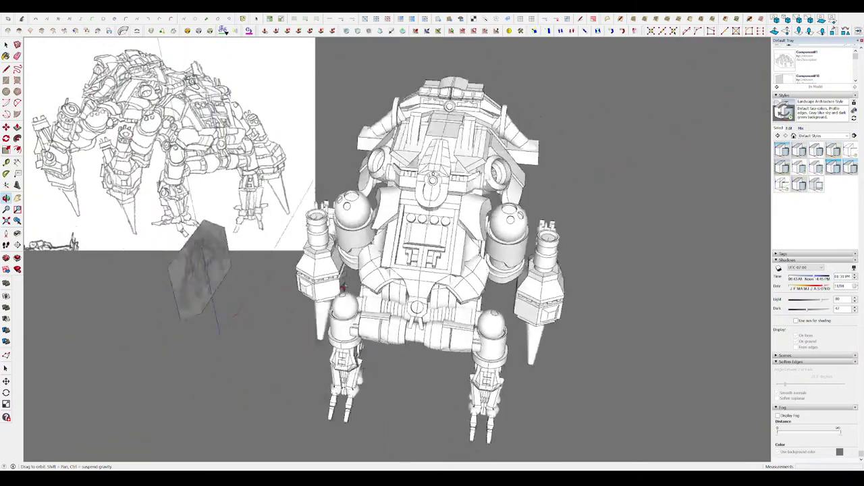
scroll(386, 159, up, 5)
scroll(386, 159, up, 3)
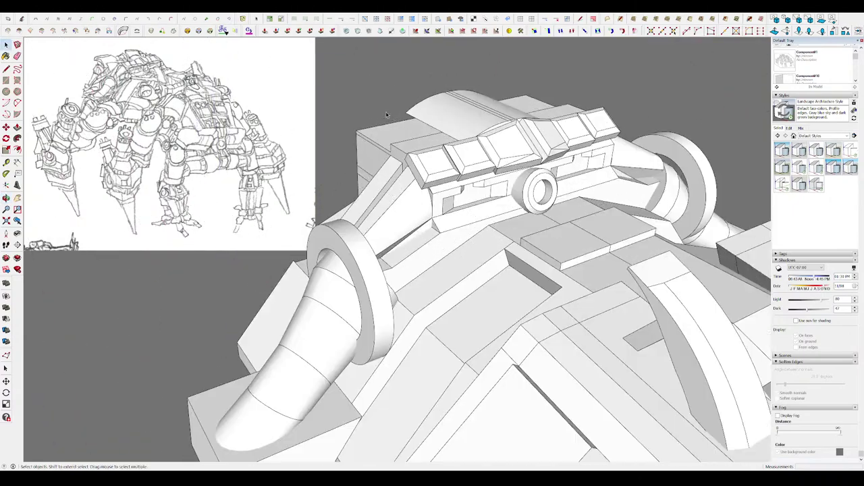
mouse_move(428, 147)
middle_down()
mouse_move(505, 183)
mouse_move(410, 155)
middle_up()
scroll(506, 183, up, 3)
scroll(505, 183, down, 2)
- Push the curved cap's face to a new depth so it meets the head block
double_click(402, 153)
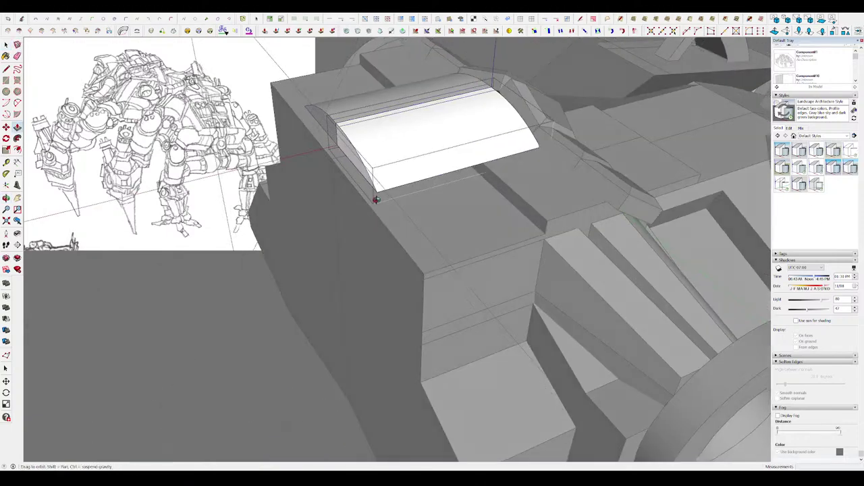
middle_drag(365, 182, 403, 315)
key(space)
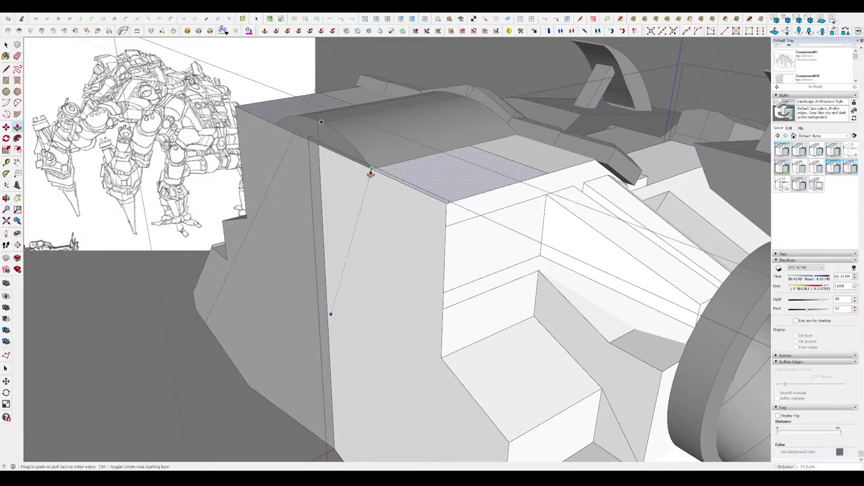
middle_drag(380, 176, 550, 213)
- Erase the leftover edges where the cap meets the head block
key(e)
middle_drag(510, 319, 495, 193)
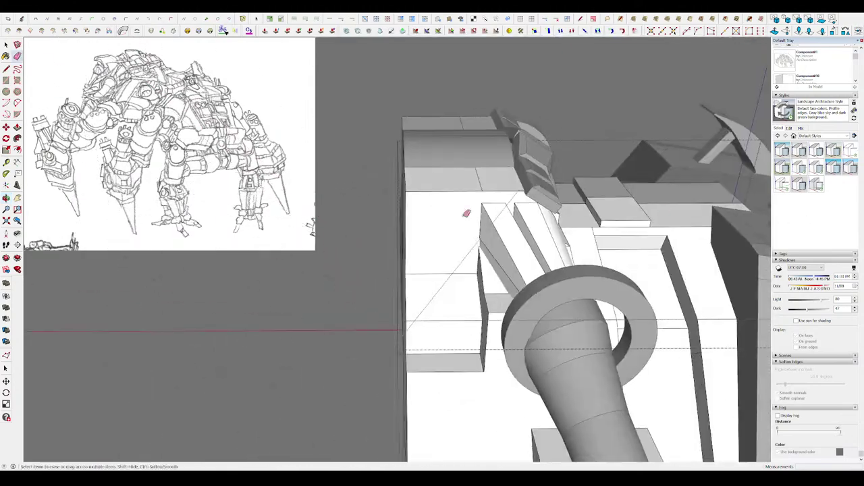
middle_drag(495, 192, 462, 177)
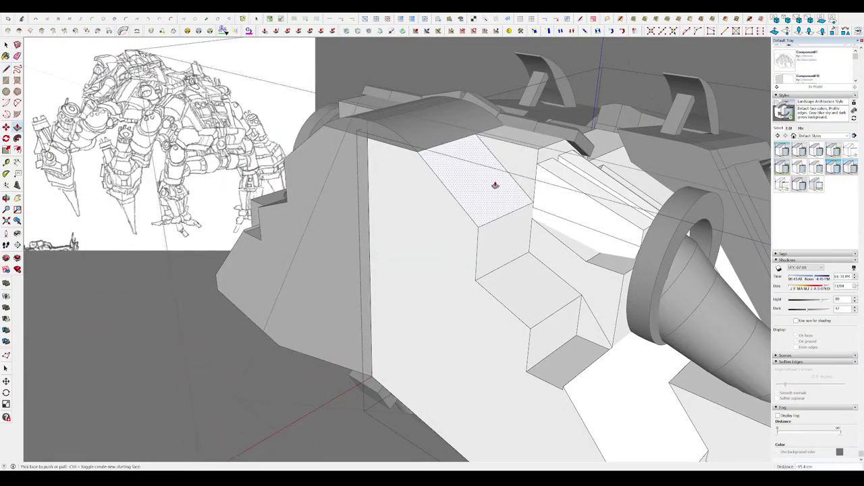
key(space)
mouse_move(495, 185)
middle_down()
mouse_move(301, 145)
mouse_move(440, 162)
mouse_move(415, 140)
mouse_move(445, 169)
mouse_move(465, 150)
mouse_move(405, 132)
mouse_move(439, 150)
mouse_move(657, 110)
mouse_move(552, 229)
mouse_move(475, 201)
mouse_move(399, 213)
middle_up()
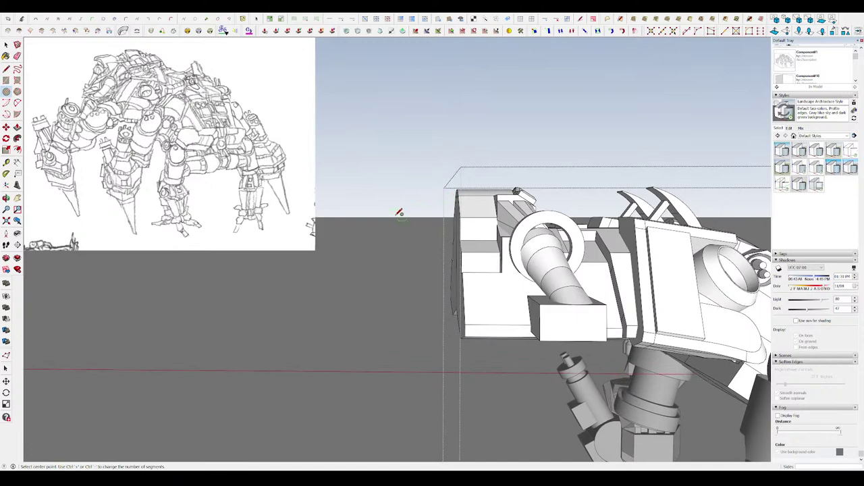
- Draw a circle beside the head and extrude it into a disc
click(414, 165)
mouse_move(407, 165)
middle_down()
mouse_move(251, 251)
mouse_move(428, 189)
middle_up()
key(p)
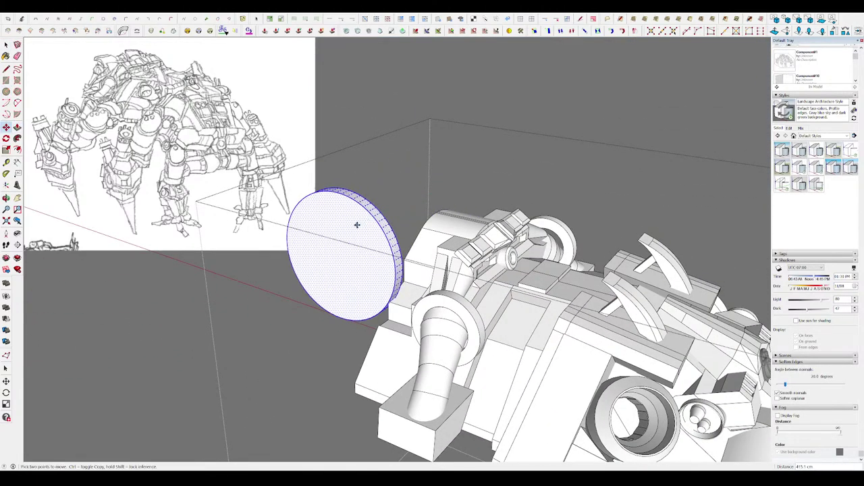
mouse_move(440, 316)
middle_down()
mouse_move(358, 236)
mouse_move(420, 193)
mouse_move(390, 218)
middle_up()
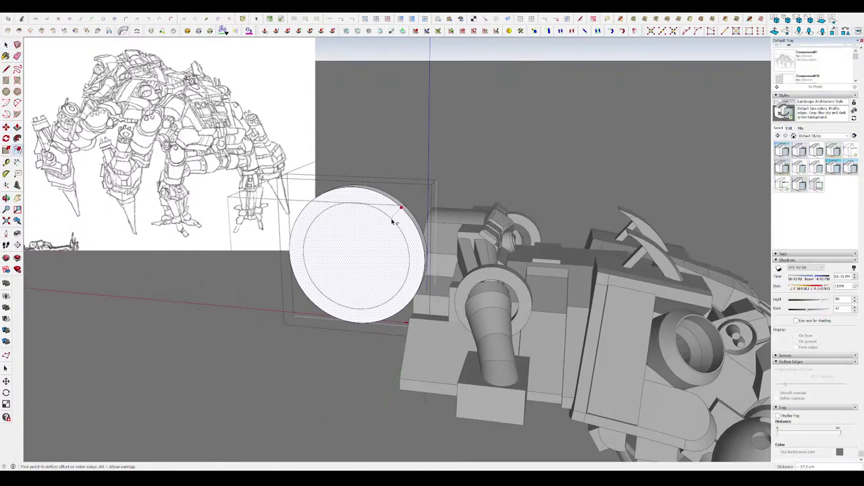
- Offset an inner circle on the disc and punch it through to form a ring
click(397, 218)
key(p)
mouse_move(396, 214)
middle_down()
mouse_move(353, 246)
mouse_move(433, 218)
mouse_move(339, 194)
middle_up()
double_click(353, 245)
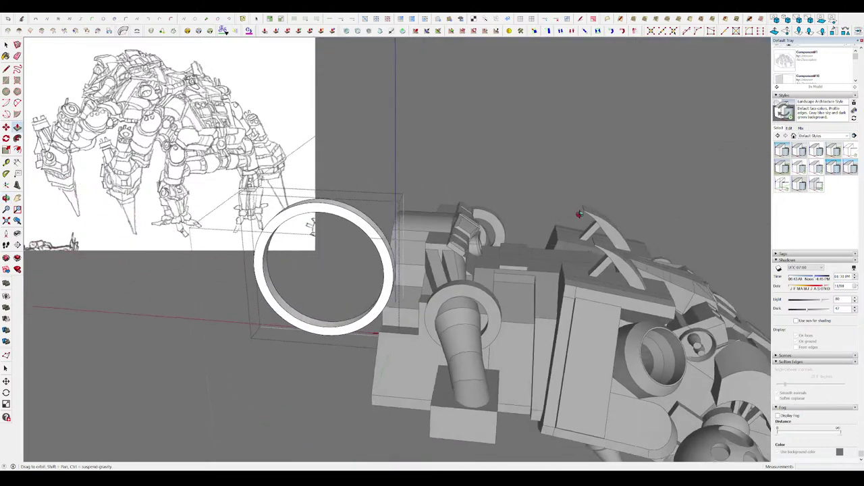
- Split the ring into quarters with lines and delete all but one quarter
key(l)
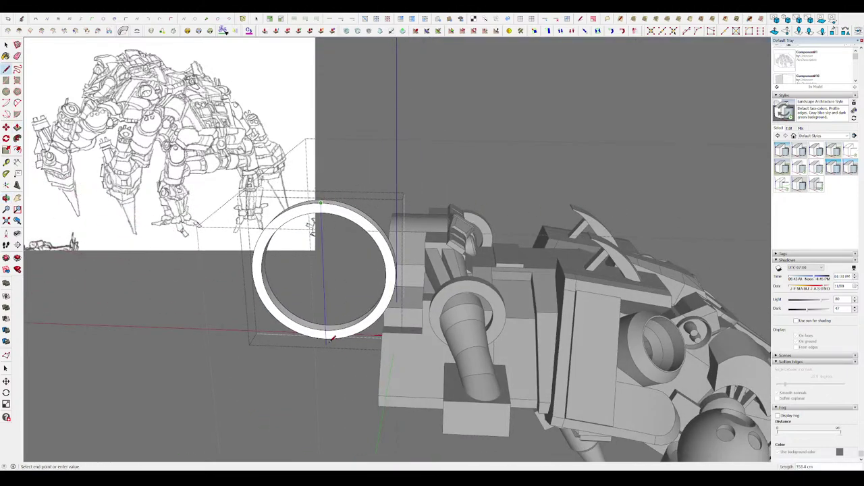
click(326, 337)
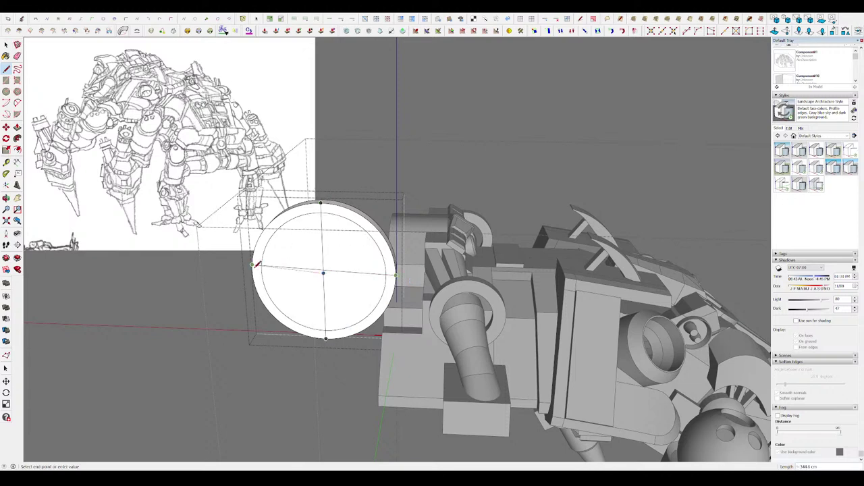
key(p)
middle_drag(254, 268, 296, 261)
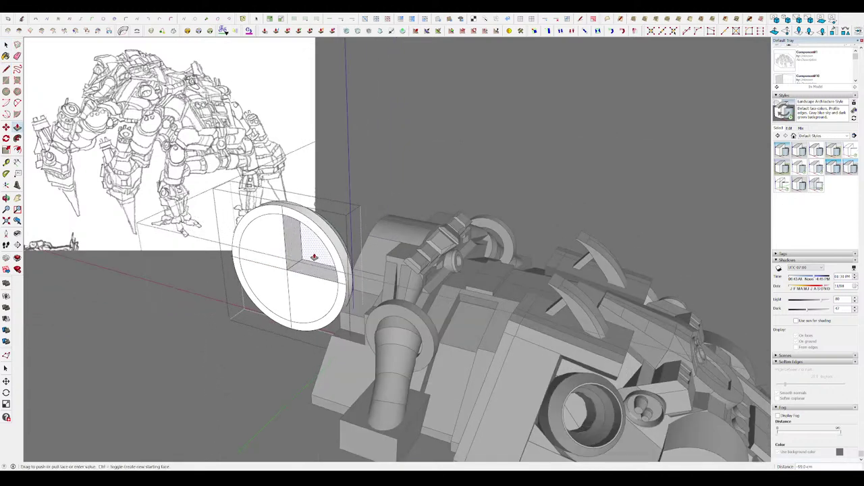
click(294, 287)
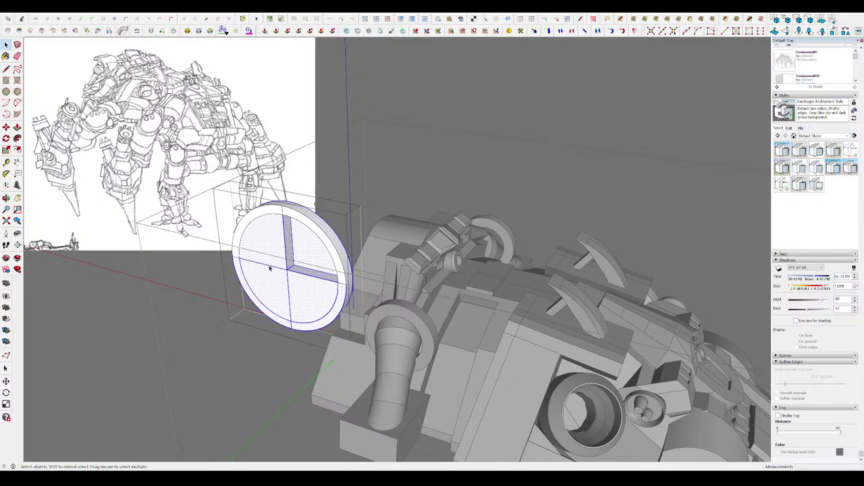
key(Delete)
- Thicken the remaining arc into a curved fin and select both fin pieces
mouse_move(286, 282)
middle_down()
mouse_move(287, 257)
mouse_move(332, 329)
middle_up()
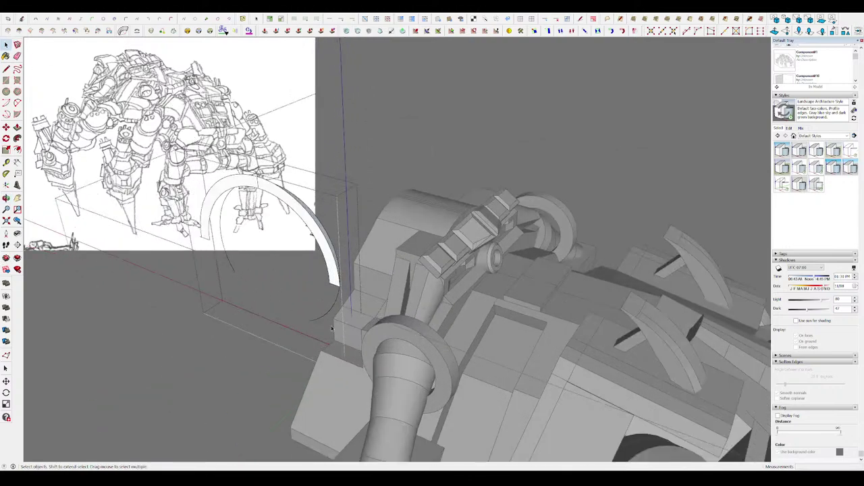
middle_drag(281, 212, 143, 221)
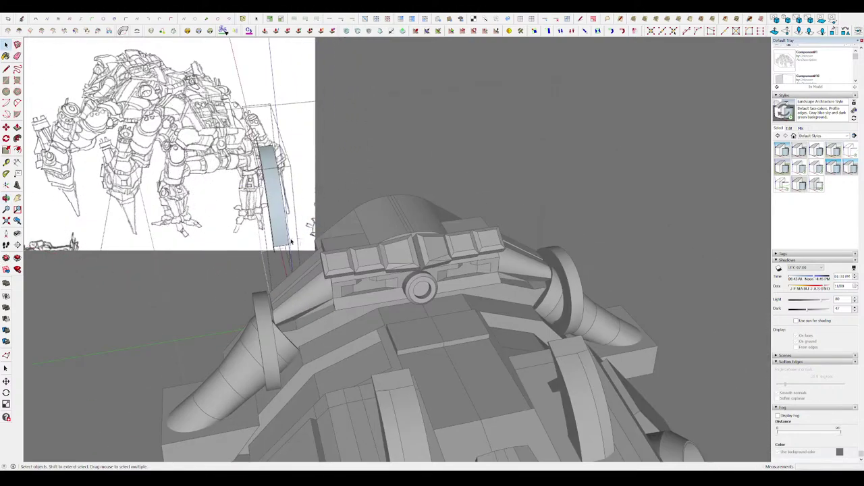
middle_drag(281, 154, 394, 180)
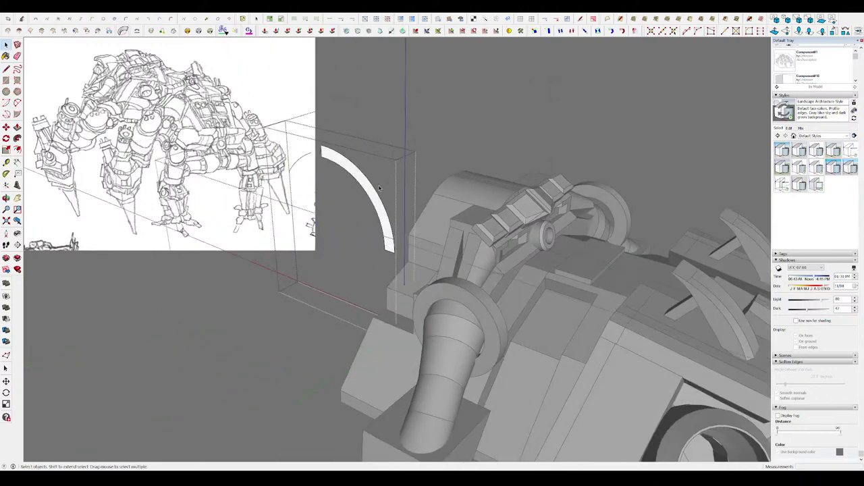
key(p)
middle_drag(304, 160, 126, 196)
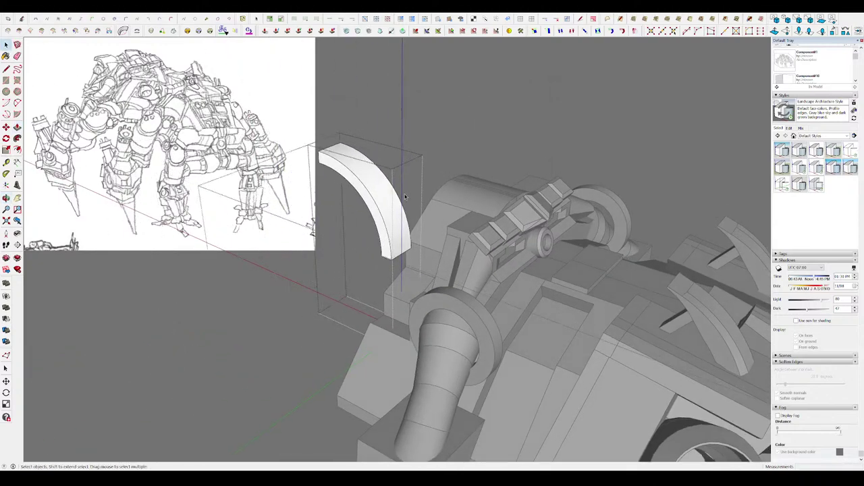
key(p)
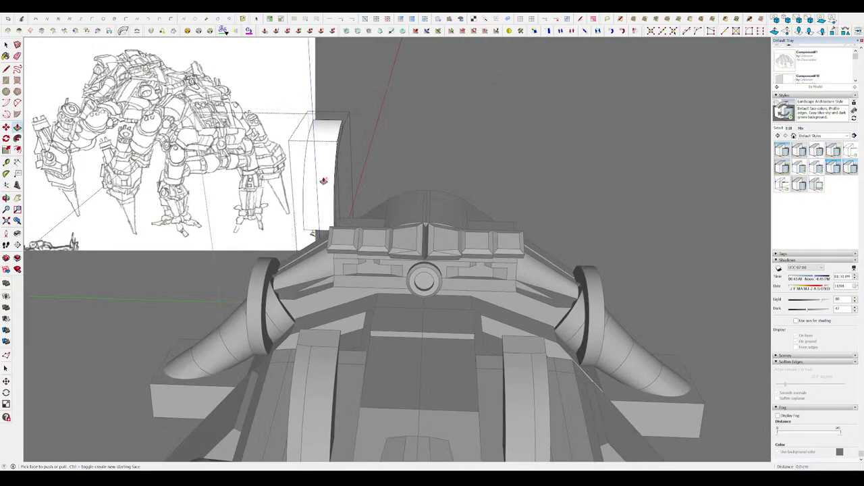
mouse_move(327, 184)
middle_down()
mouse_move(361, 158)
mouse_move(372, 183)
middle_up()
key(space)
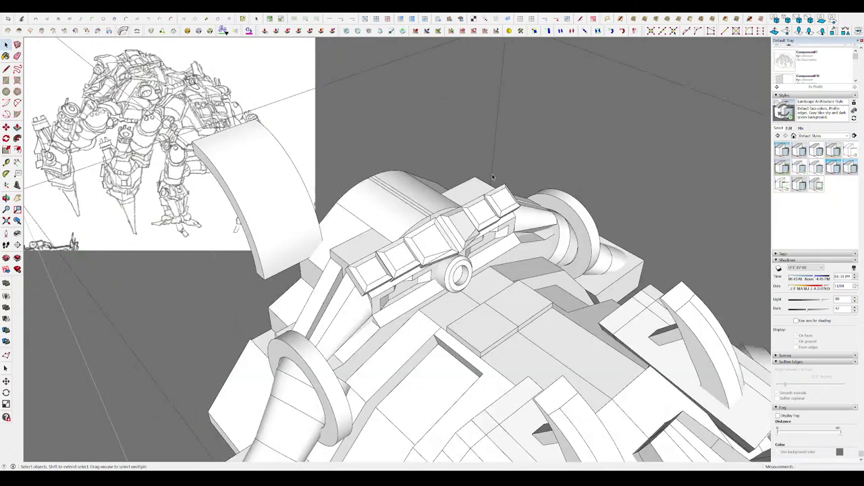
mouse_move(442, 217)
middle_down()
mouse_move(417, 161)
mouse_move(401, 150)
middle_up()
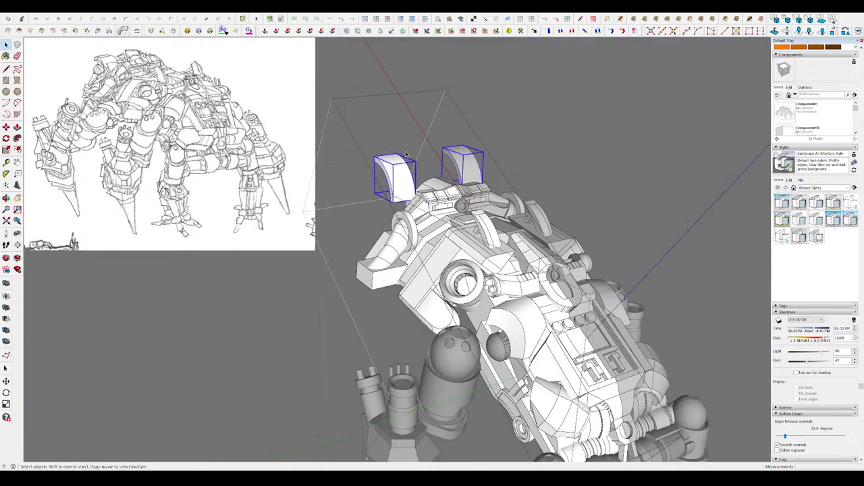
- Resize the left curved fin with the Scale tool
scroll(402, 150, up, 3)
scroll(398, 159, up, 2)
key(s)
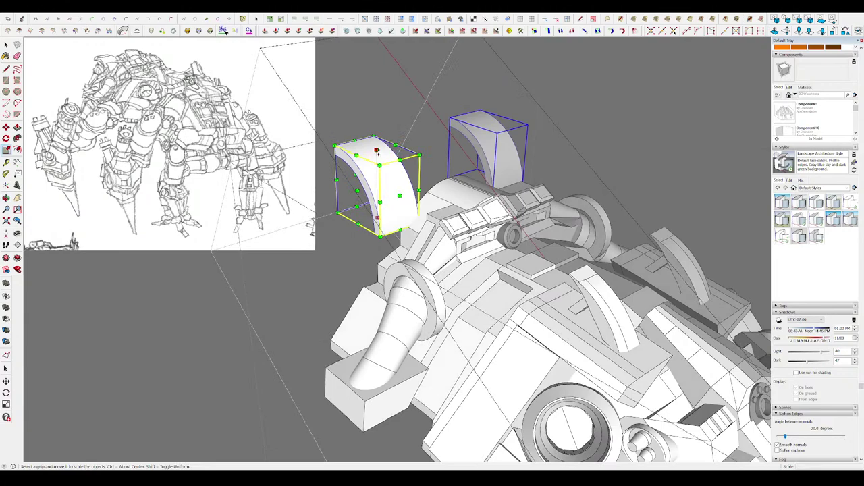
mouse_move(376, 150)
middle_down()
mouse_move(497, 163)
mouse_move(381, 250)
mouse_move(403, 215)
mouse_move(379, 217)
middle_up()
scroll(400, 244, down, 5)
scroll(382, 215, up, 3)
scroll(381, 215, up, 3)
scroll(375, 219, up, 3)
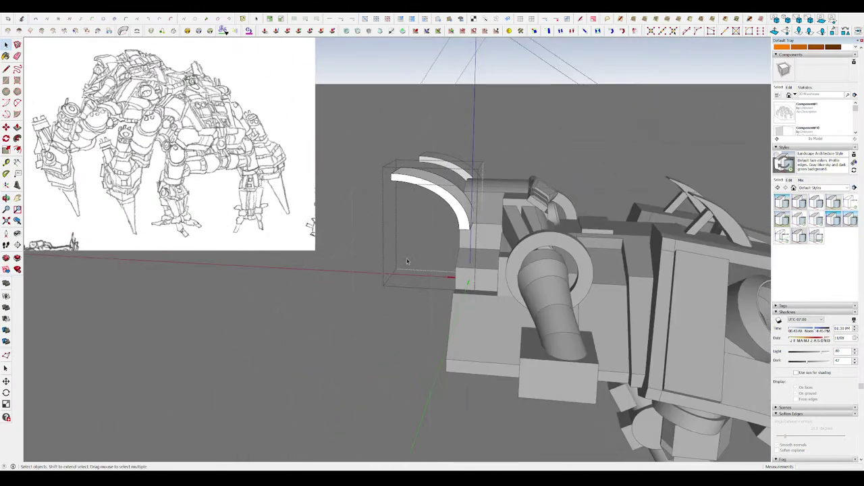
scroll(379, 217, up, 2)
- Rotate the curved fins to a new angle
drag(455, 209, 433, 203)
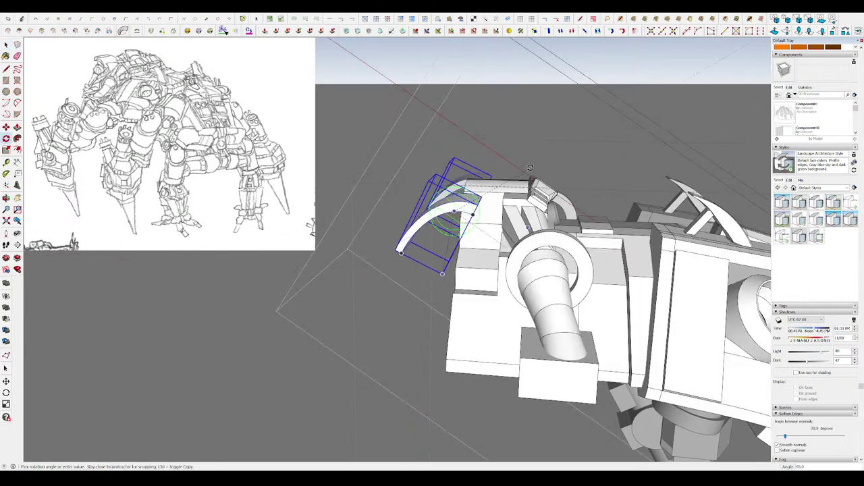
key(space)
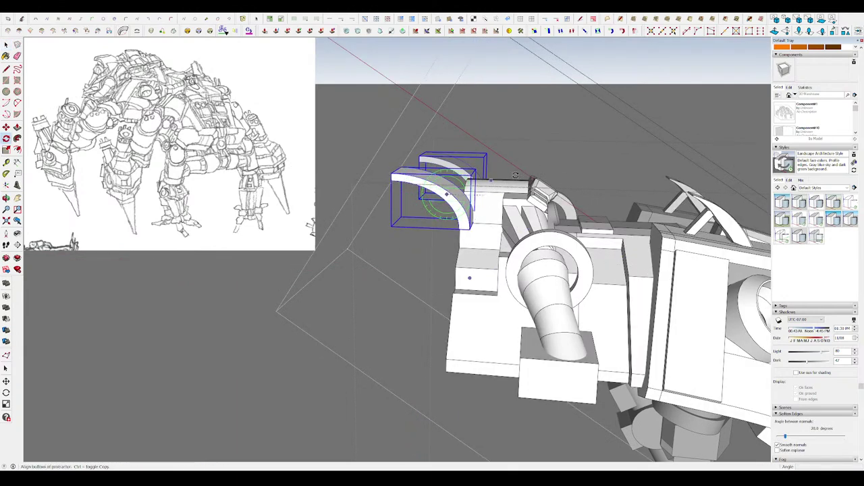
click(608, 192)
middle_drag(608, 193, 369, 121)
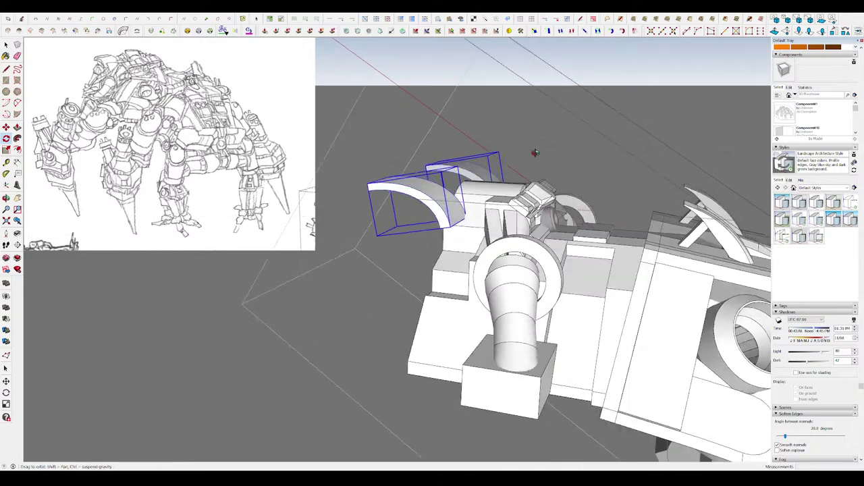
scroll(369, 120, down, 5)
- View the selected fins from the mech's front and from above
mouse_move(509, 147)
middle_down()
mouse_move(478, 176)
mouse_move(357, 124)
mouse_move(358, 117)
middle_up()
scroll(478, 176, up, 2)
scroll(358, 124, up, 4)
scroll(358, 116, up, 4)
key(m)
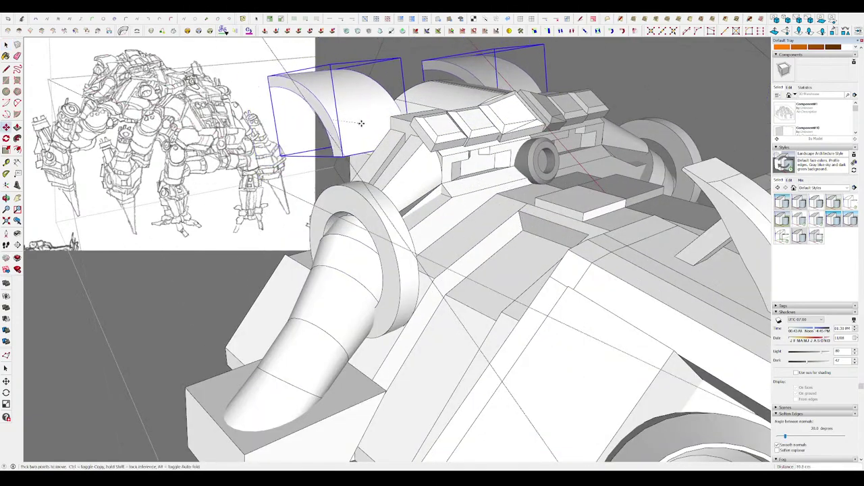
scroll(362, 126, down, 3)
middle_drag(362, 126, 460, 119)
- Move the curved fins down onto the head module
key(q)
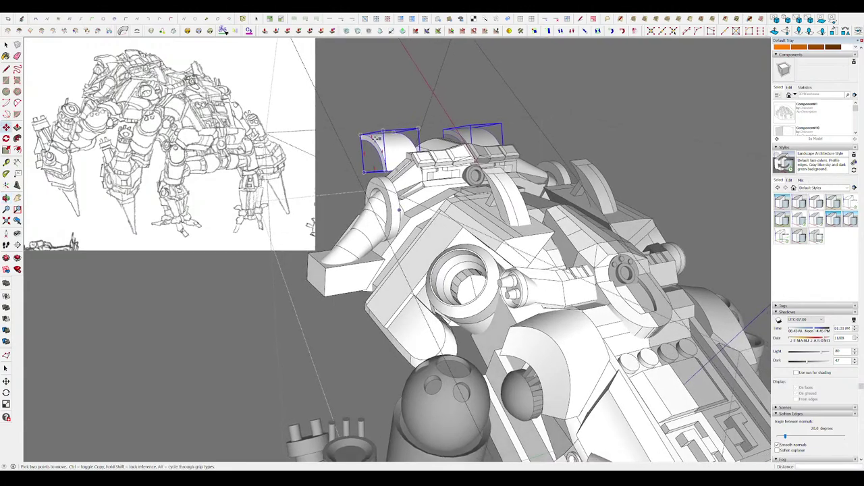
scroll(371, 137, up, 3)
key(m)
mouse_move(372, 137)
middle_down()
mouse_move(384, 150)
mouse_move(392, 100)
mouse_move(412, 121)
mouse_move(370, 144)
mouse_move(368, 132)
mouse_move(441, 123)
mouse_move(717, 257)
middle_up()
scroll(412, 121, up, 2)
click(414, 115)
- Zoom in to a close, low view of the head's front beside the bracket
scroll(370, 143, down, 5)
scroll(368, 132, up, 3)
scroll(441, 124, up, 3)
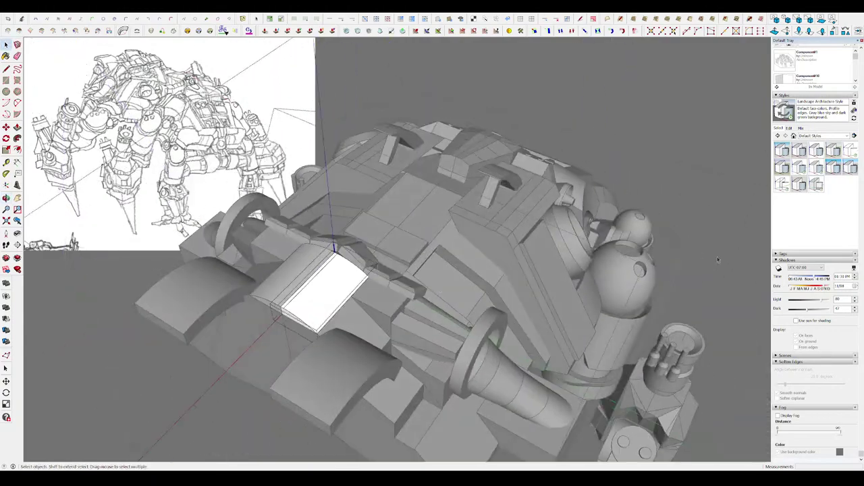
scroll(315, 310, up, 2)
key(p)
mouse_move(299, 306)
middle_down()
mouse_move(357, 251)
mouse_move(357, 193)
mouse_move(212, 130)
mouse_move(472, 137)
mouse_move(358, 193)
middle_up()
scroll(356, 250, down, 5)
scroll(432, 135, up, 5)
- Draw a circle at the head's front and extrude it into a cylinder
key(c)
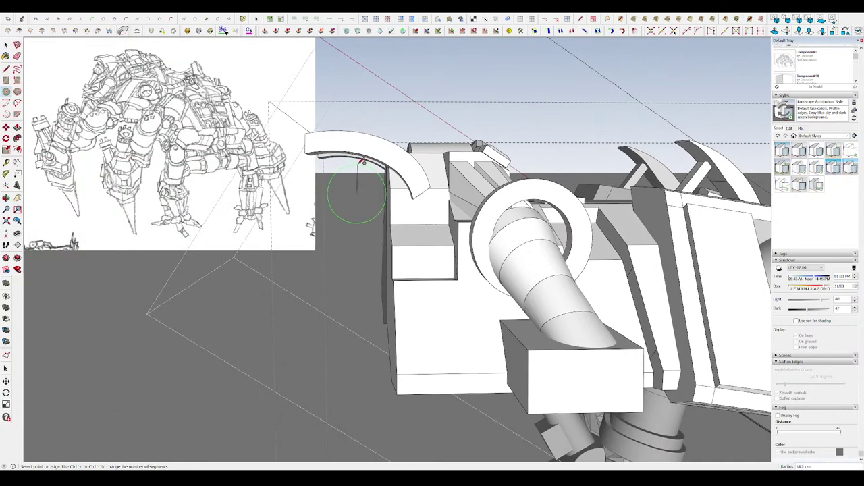
key(c)
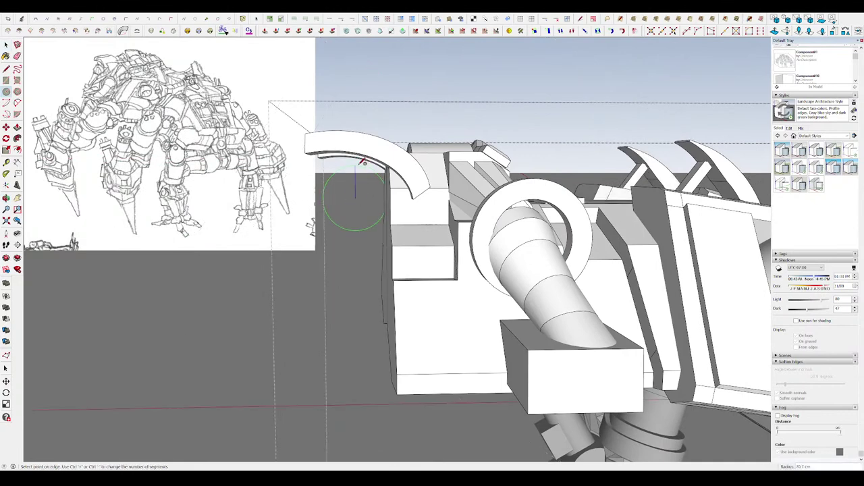
click(365, 160)
middle_drag(365, 160, 399, 216)
key(p)
drag(399, 216, 443, 223)
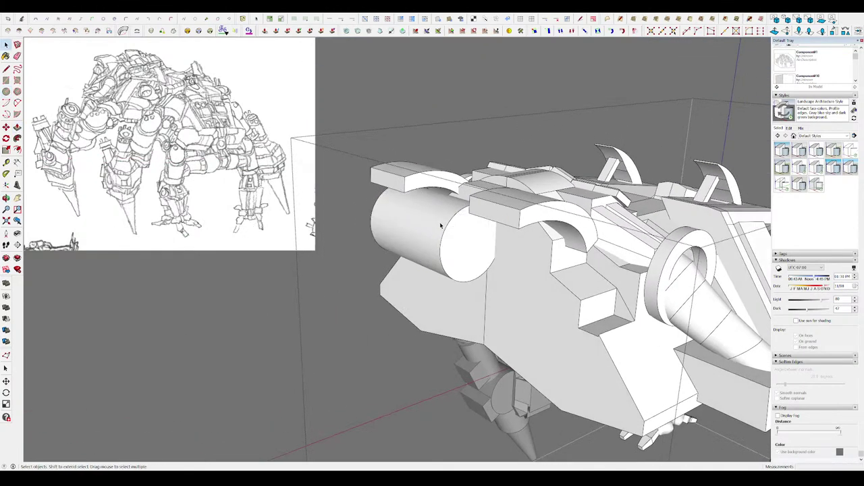
key(space)
- Move the whole cylinder under the curved front bracket
triple_click(441, 225)
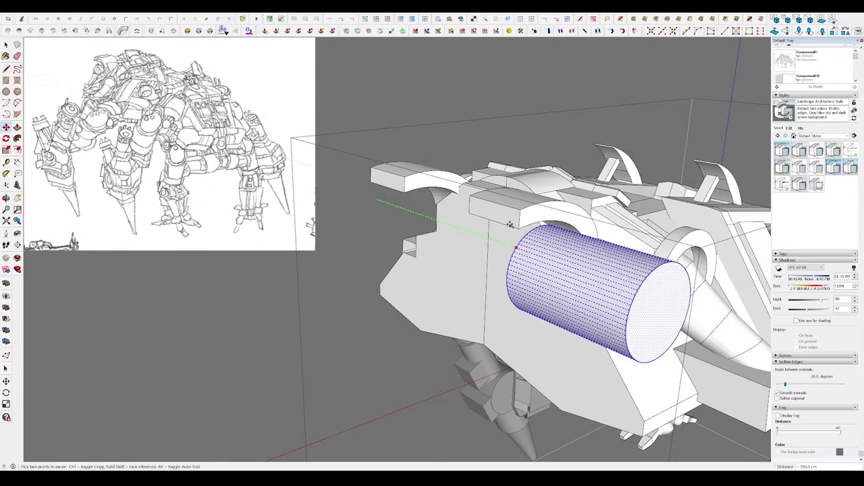
middle_drag(375, 197, 473, 277)
click(473, 277)
middle_drag(584, 253, 393, 206)
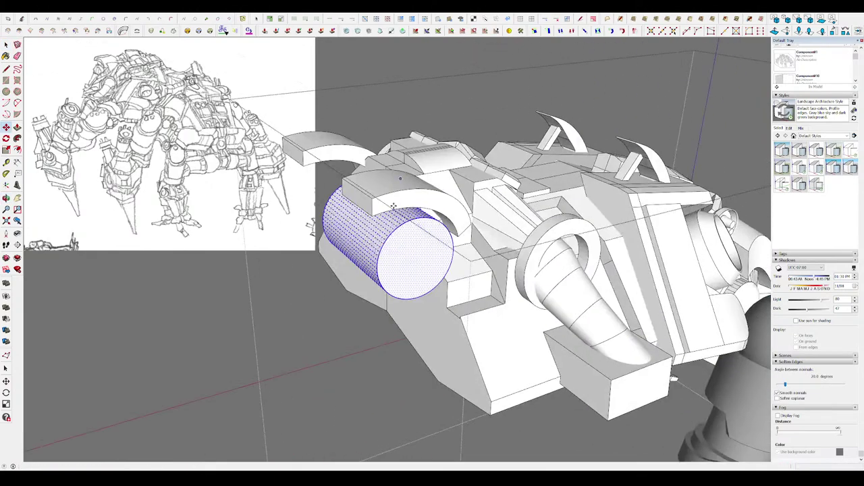
mouse_move(443, 306)
middle_down()
mouse_move(436, 223)
mouse_move(415, 230)
mouse_move(303, 164)
mouse_move(320, 143)
mouse_move(245, 238)
mouse_move(254, 197)
middle_up()
scroll(254, 197, up, 3)
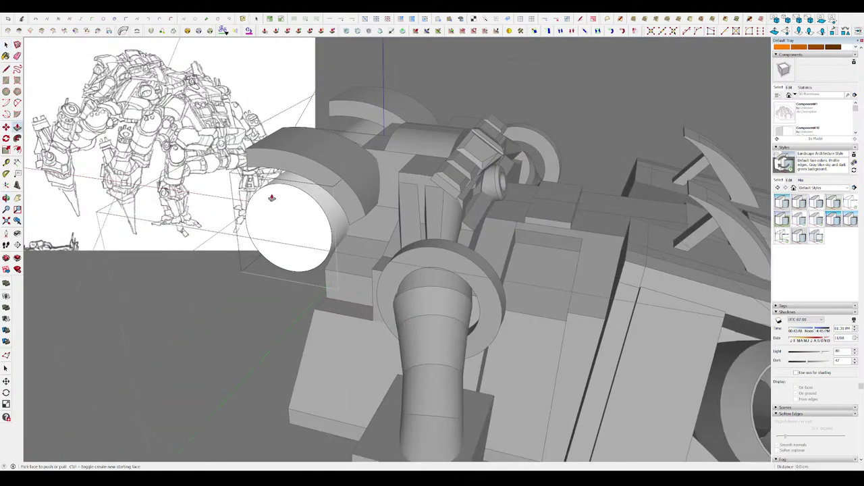
- Offset the cylinder's end face and push the inner circle through to hollow it
key(p)
key(f)
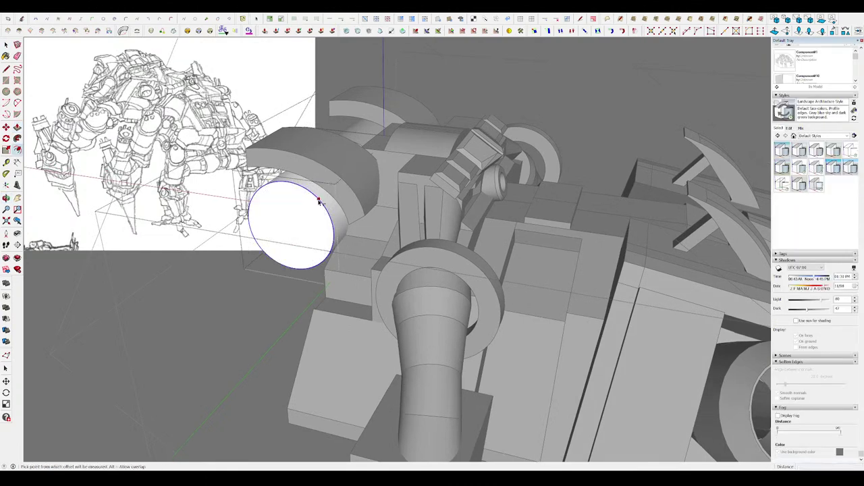
click(310, 207)
key(p)
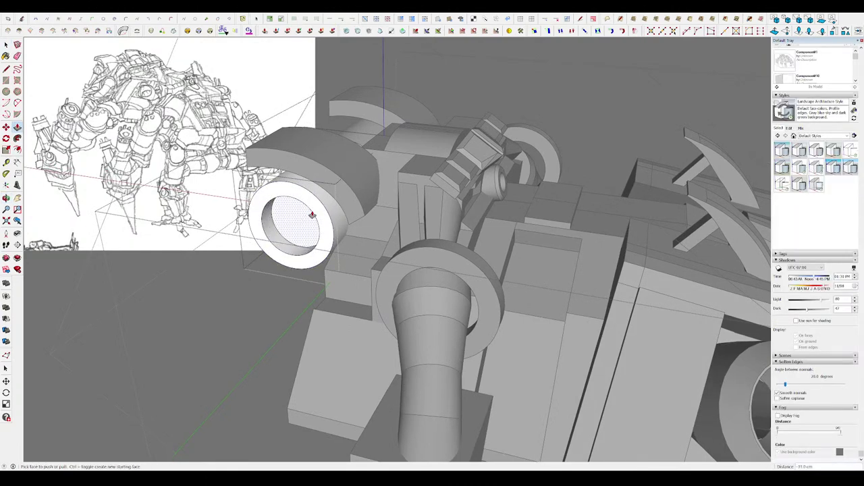
double_click(312, 214)
key(space)
- Open the edge-rounding options for the hollow ring
click(210, 31)
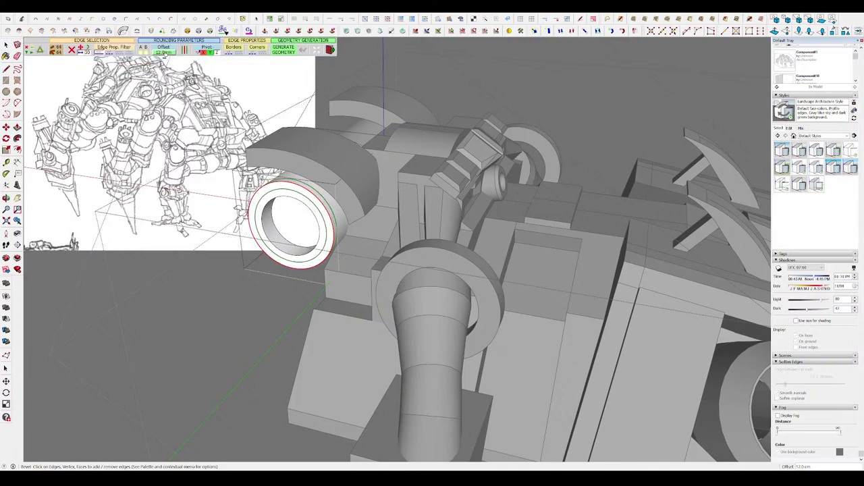
mouse_move(297, 216)
middle_down()
mouse_move(322, 172)
mouse_move(263, 232)
middle_up()
scroll(263, 231, down, 5)
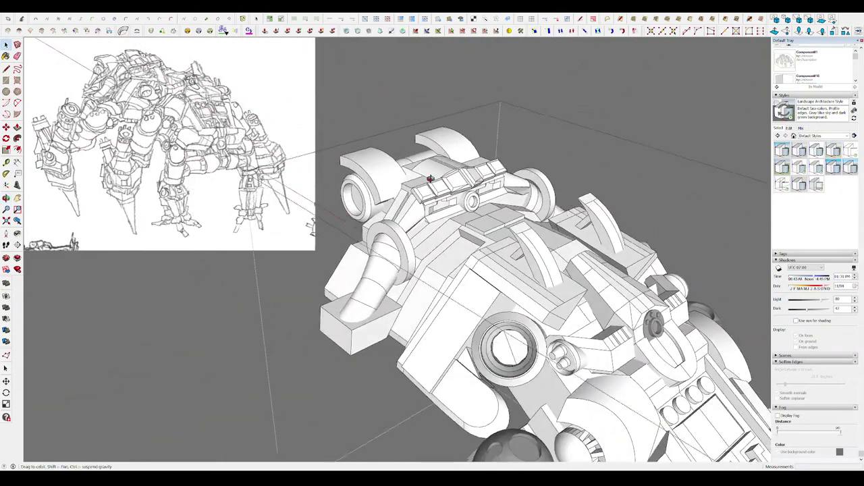
- Pull the ring's inner face forward into a cylinder
scroll(330, 203, up, 3)
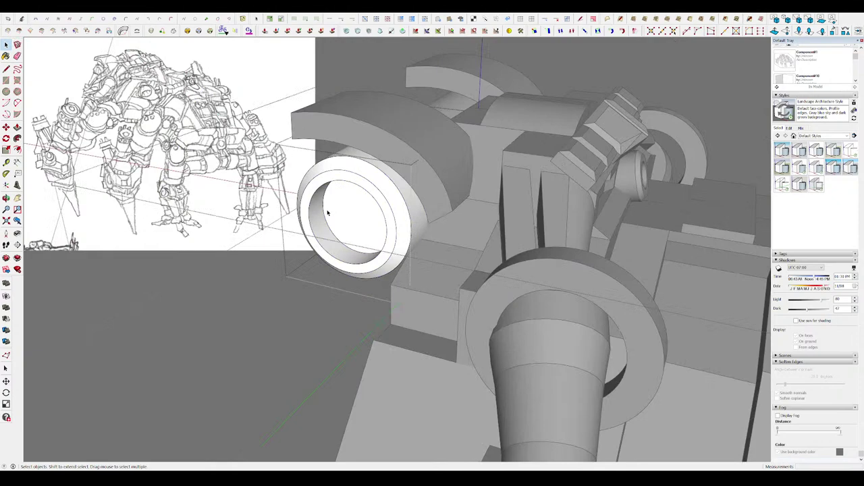
scroll(351, 193, up, 2)
scroll(368, 195, up, 2)
mouse_move(378, 199)
middle_down()
mouse_move(380, 210)
mouse_move(328, 191)
mouse_move(318, 212)
mouse_move(340, 218)
mouse_move(388, 193)
middle_up()
key(p)
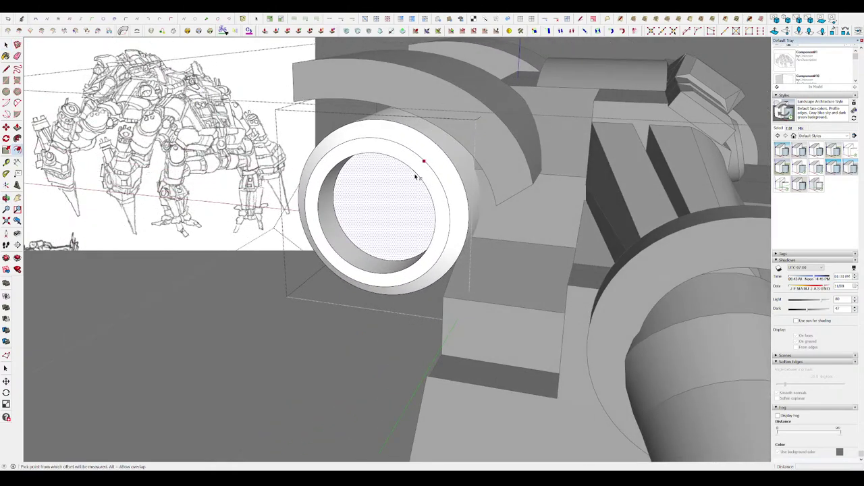
drag(417, 173, 357, 196)
middle_drag(356, 196, 322, 210)
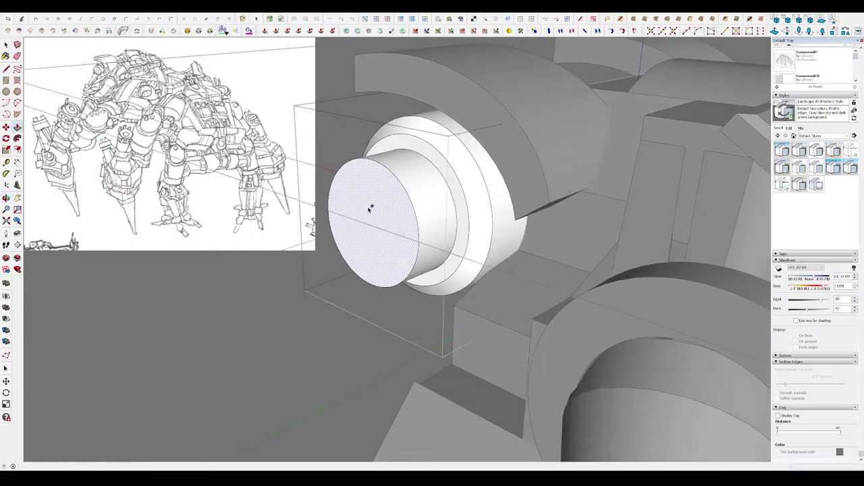
- Scale down the cylinder's end face to taper it into a forward cone
ctrl+drag(325, 148, 334, 165)
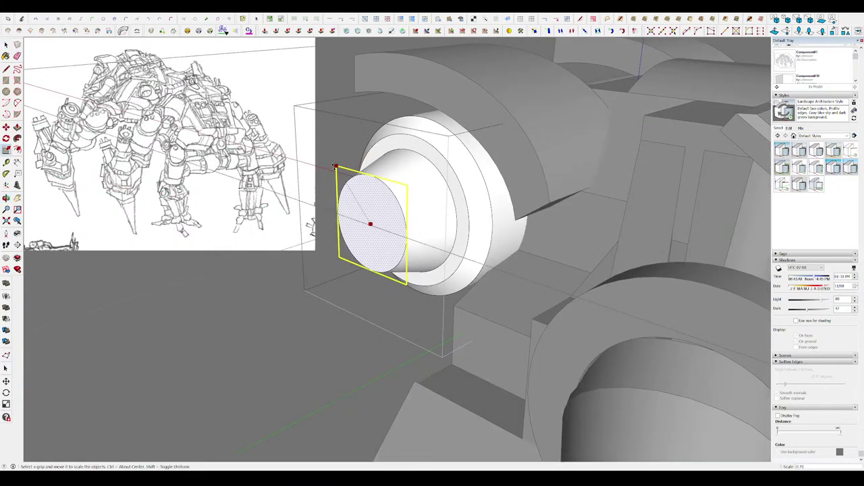
key(space)
middle_drag(436, 206, 384, 207)
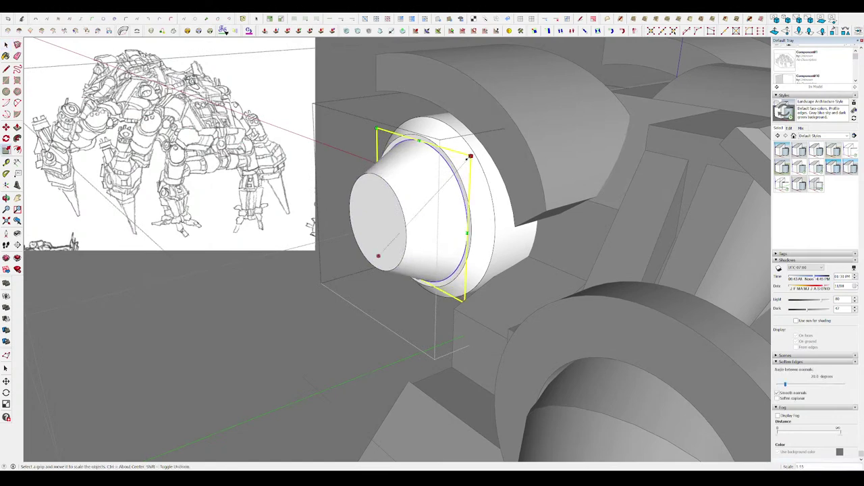
mouse_move(471, 157)
middle_down()
mouse_move(408, 186)
mouse_move(372, 187)
mouse_move(392, 156)
mouse_move(384, 184)
middle_up()
key(space)
key(m)
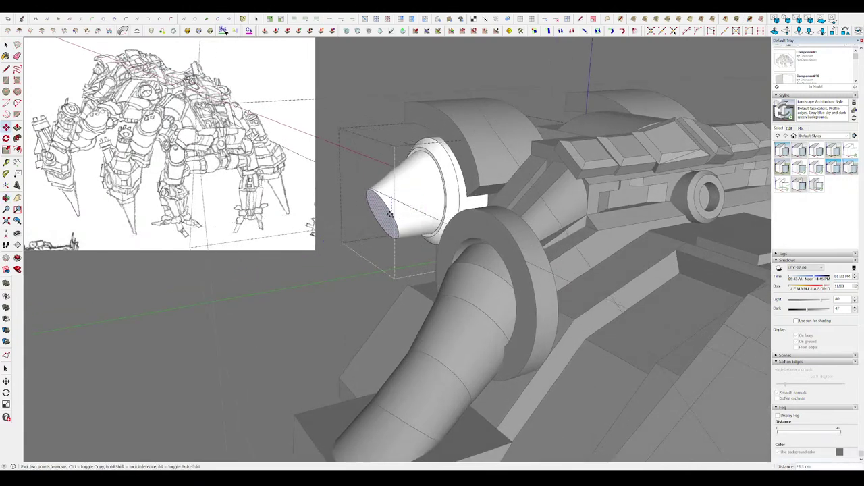
key(space)
middle_drag(388, 196, 402, 235)
scroll(398, 223, up, 3)
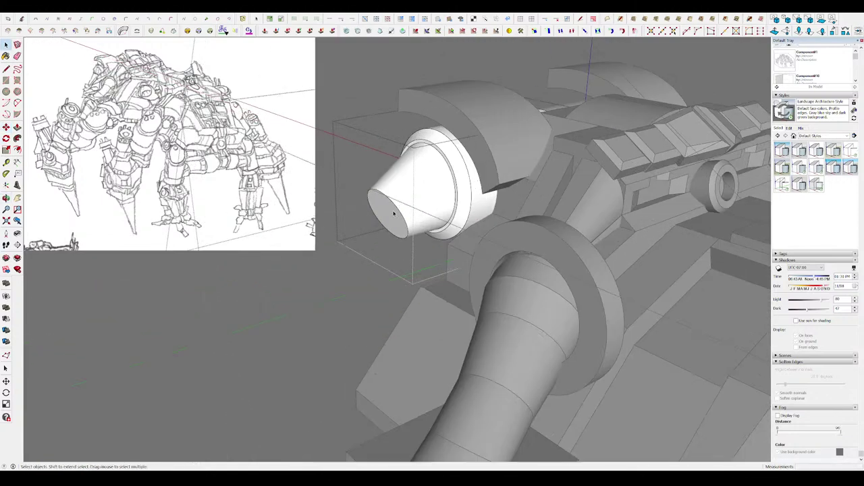
middle_drag(393, 206, 271, 223)
- Inset a smaller circle on the cone's end, pull it out, and taper it into a cone
middle_drag(378, 202, 433, 166)
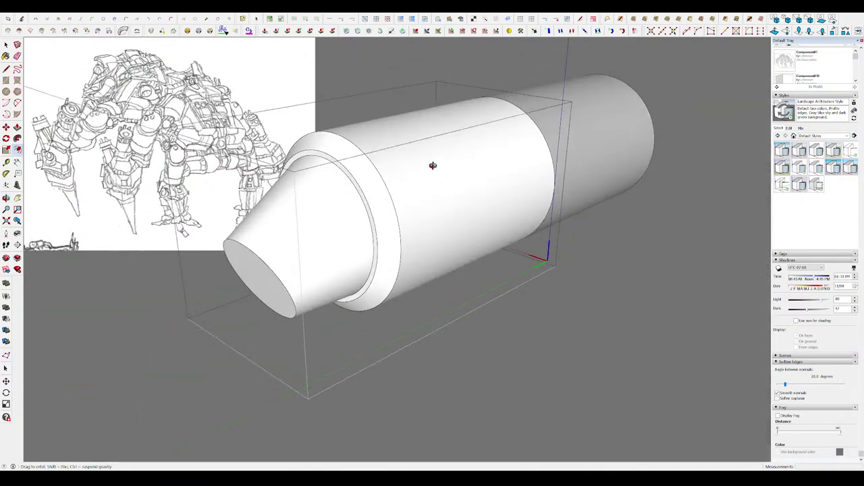
key(f)
middle_drag(229, 273, 299, 233)
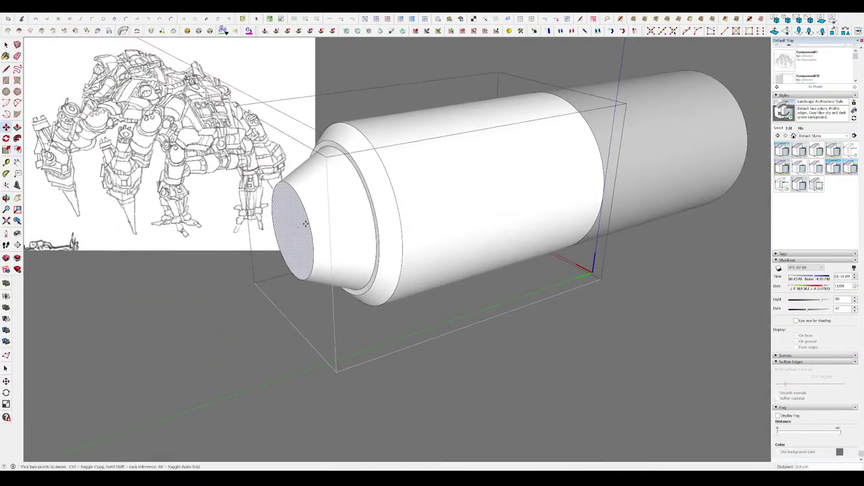
key(Escape)
key(p)
click(307, 216)
click(338, 210)
key(space)
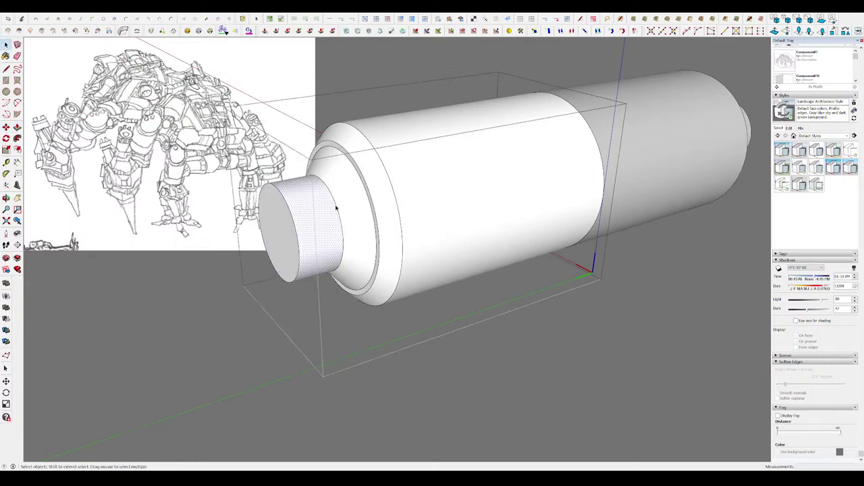
drag(342, 193, 334, 216)
mouse_move(334, 216)
middle_down()
mouse_move(359, 184)
mouse_move(309, 178)
middle_up()
- Rotate the new cone's end face about a pivot so it slants at an angle
key(m)
key(space)
click(327, 200)
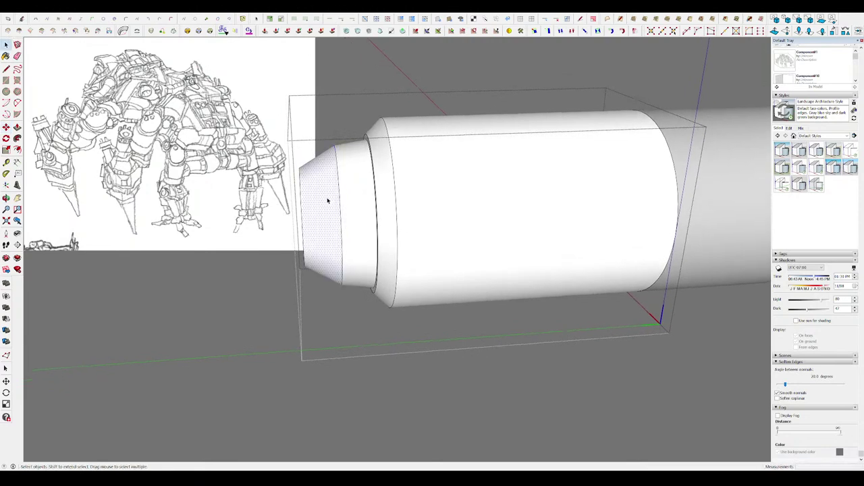
click(250, 263)
middle_drag(323, 246, 314, 202)
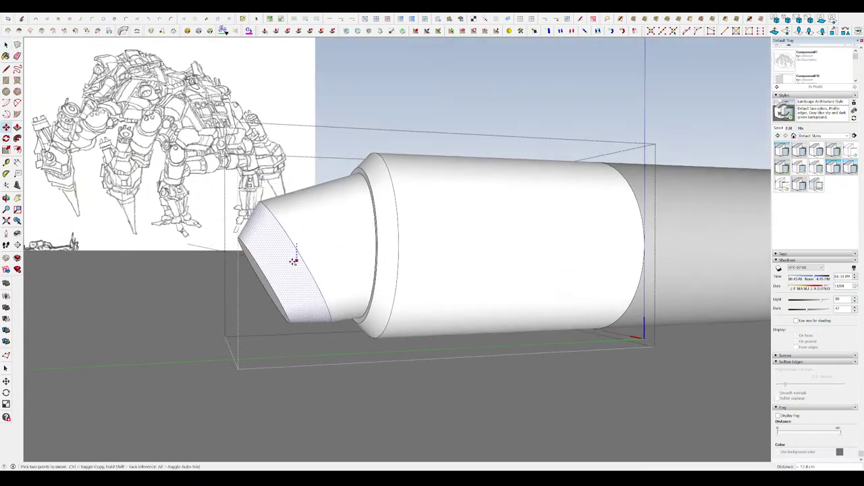
middle_drag(293, 274, 307, 294)
scroll(307, 293, down, 5)
middle_drag(406, 231, 361, 222)
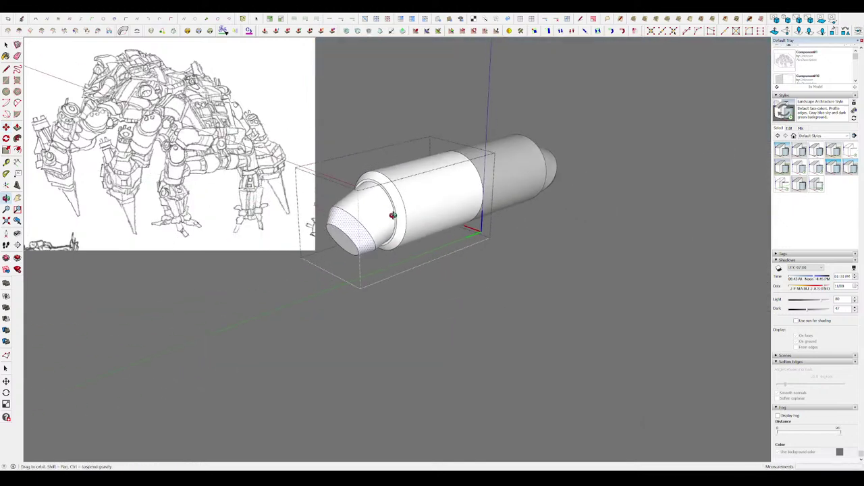
scroll(361, 223, up, 5)
- Shift the cone's end edge along the taper to sharpen the nozzle
key(m)
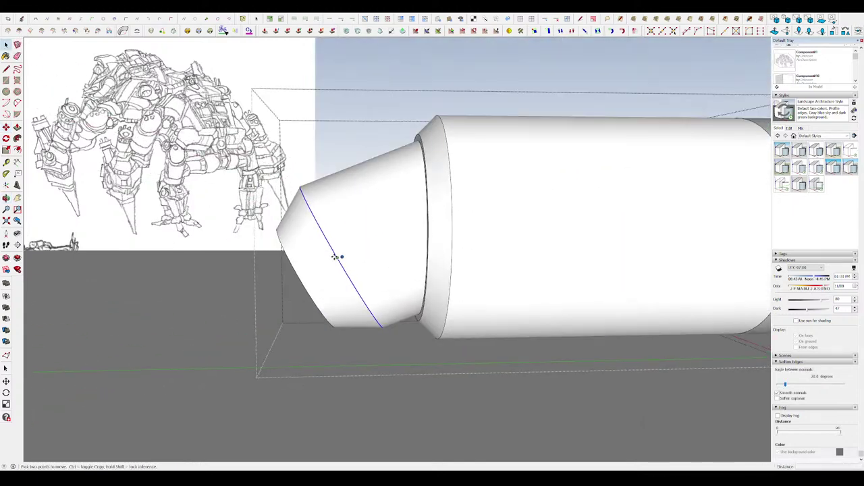
click(343, 259)
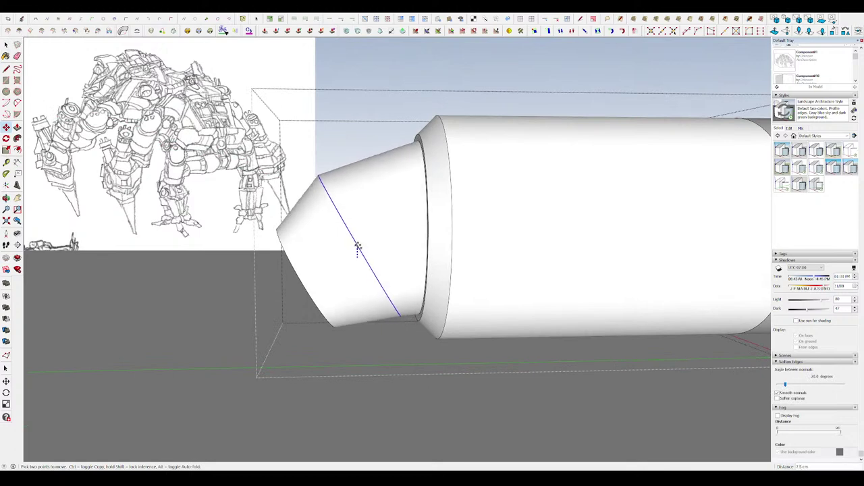
middle_drag(357, 248, 492, 305)
scroll(492, 306, down, 3)
middle_drag(476, 239, 449, 180)
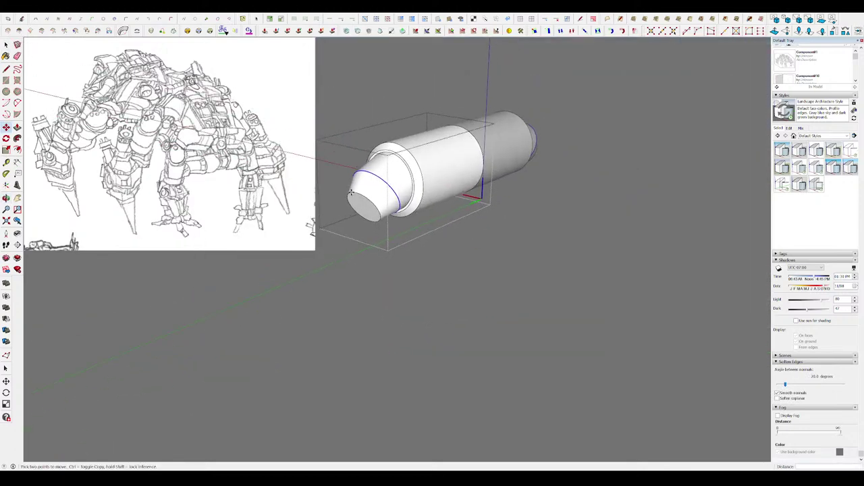
scroll(377, 216, up, 4)
- Offset the cone's end again and extend it into a short cylinder for the smaller tip
middle_drag(372, 211, 370, 214)
key(f)
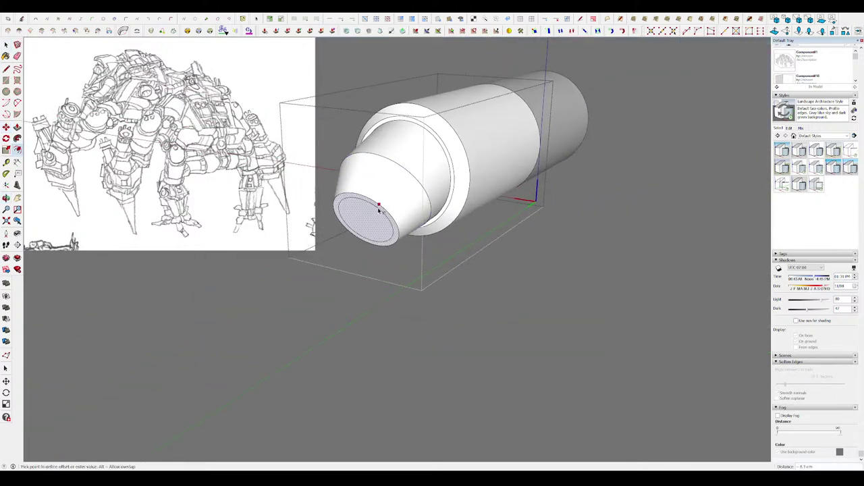
drag(373, 222, 344, 255)
key(s)
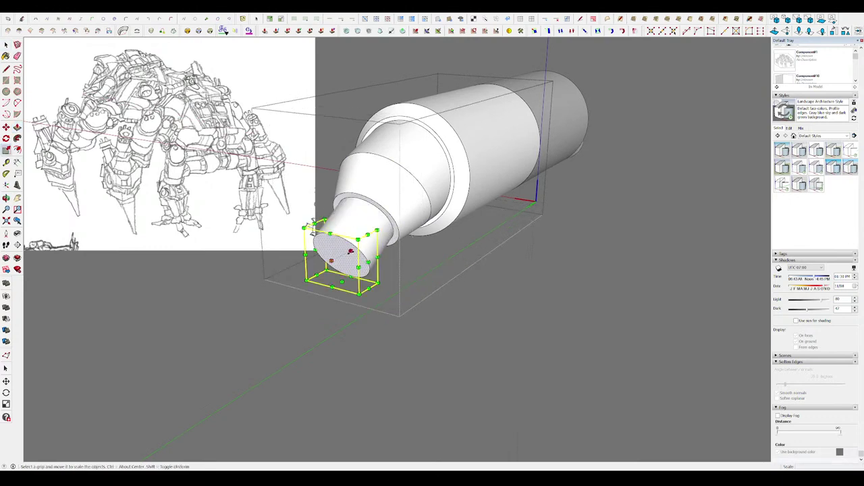
scroll(337, 246, up, 2)
scroll(336, 244, up, 2)
- Lengthen the nozzle by pushing its cone tip further out, then view it on the mech
key(m)
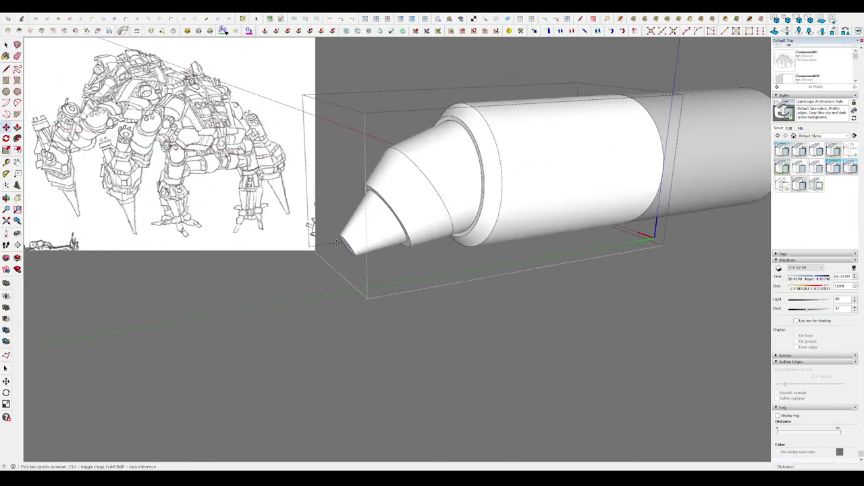
mouse_move(317, 262)
mouse_down()
mouse_move(296, 270)
mouse_move(289, 299)
mouse_up()
scroll(289, 299, down, 3)
middle_drag(290, 299, 362, 269)
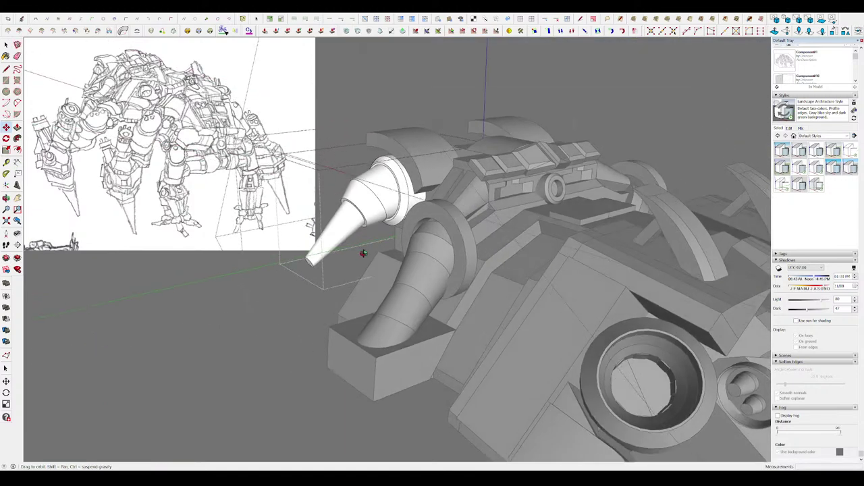
scroll(330, 238, up, 2)
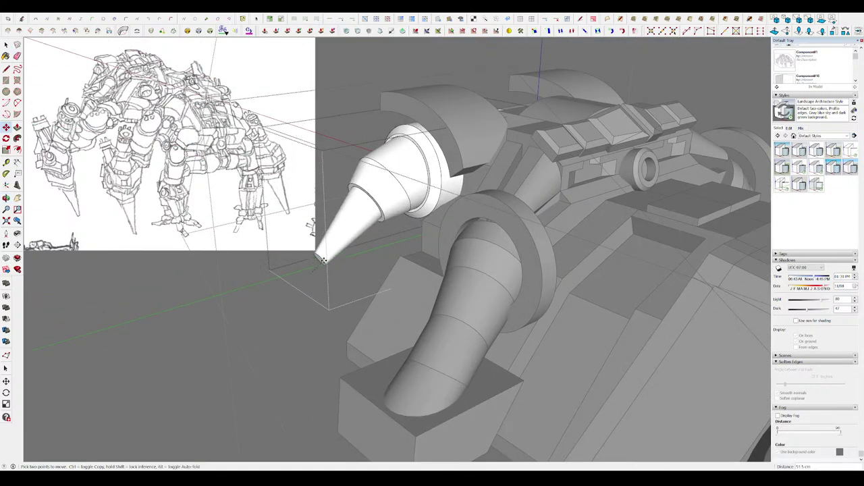
key(space)
scroll(324, 248, down, 5)
middle_drag(323, 247, 339, 229)
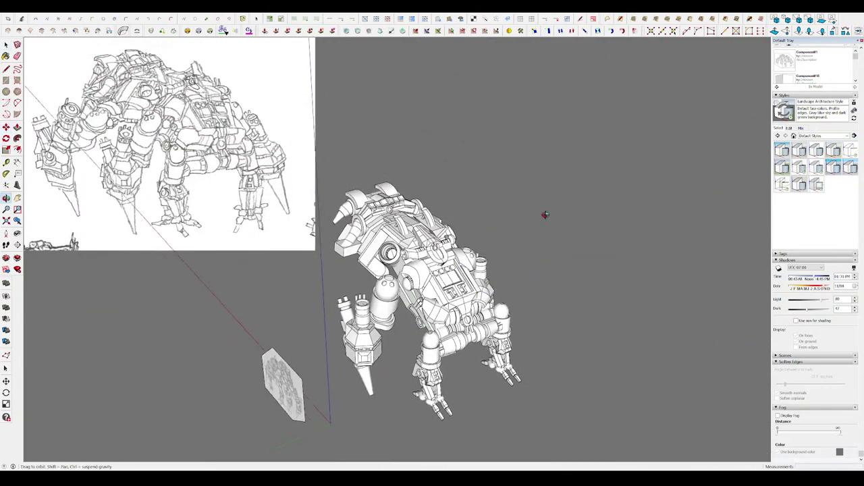
scroll(340, 225, up, 4)
scroll(340, 223, up, 5)
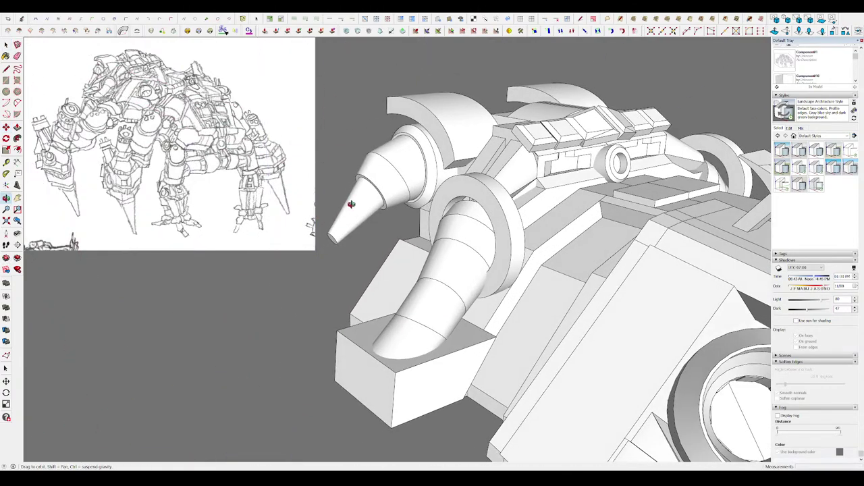
- Pick up the left drill cone by its tip to start moving it
mouse_move(340, 203)
middle_down()
mouse_move(367, 189)
mouse_move(558, 243)
mouse_move(154, 258)
middle_up()
scroll(368, 189, down, 2)
scroll(559, 244, up, 2)
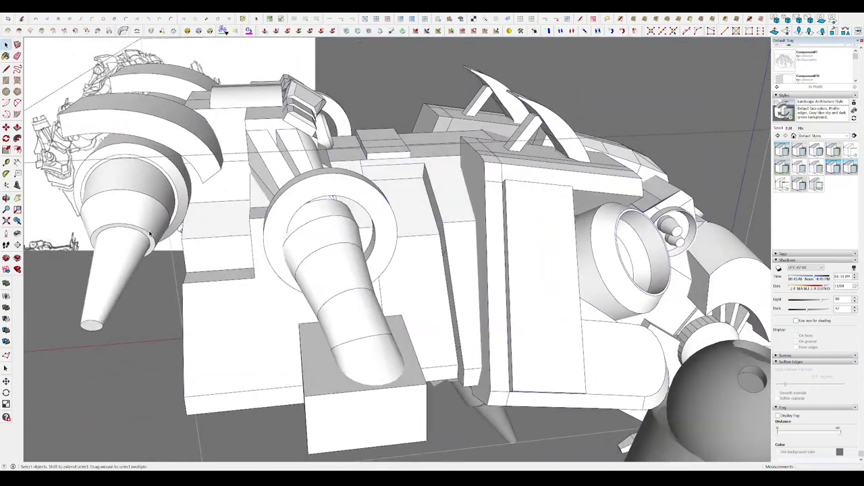
scroll(154, 257, up, 3)
scroll(154, 271, up, 3)
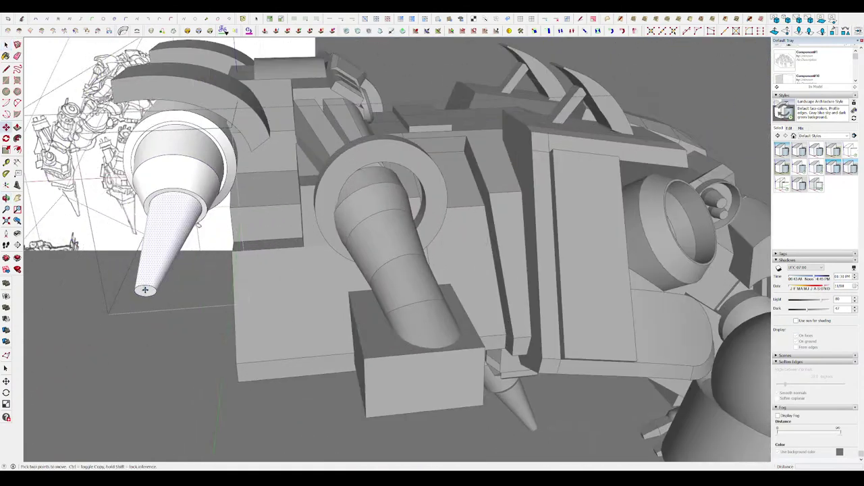
click(144, 289)
middle_drag(174, 287, 135, 197)
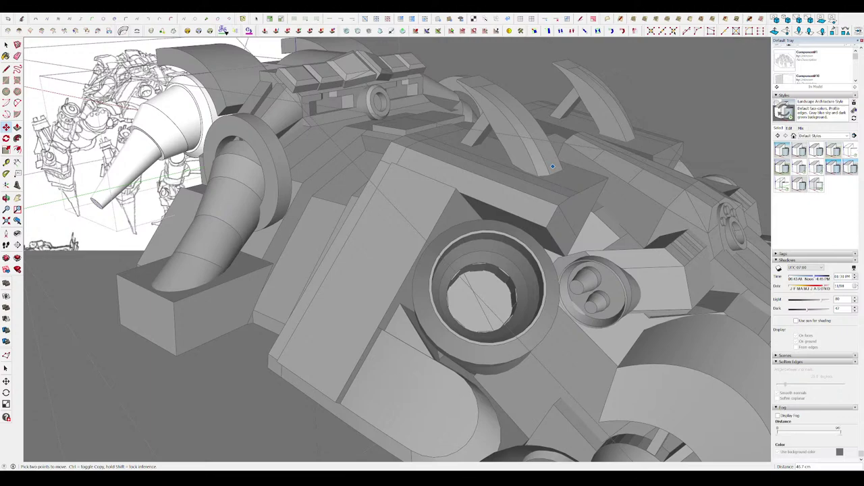
- Place the drill cone while orbiting out to a lower front view of the drill arms
scroll(371, 362, down, 5)
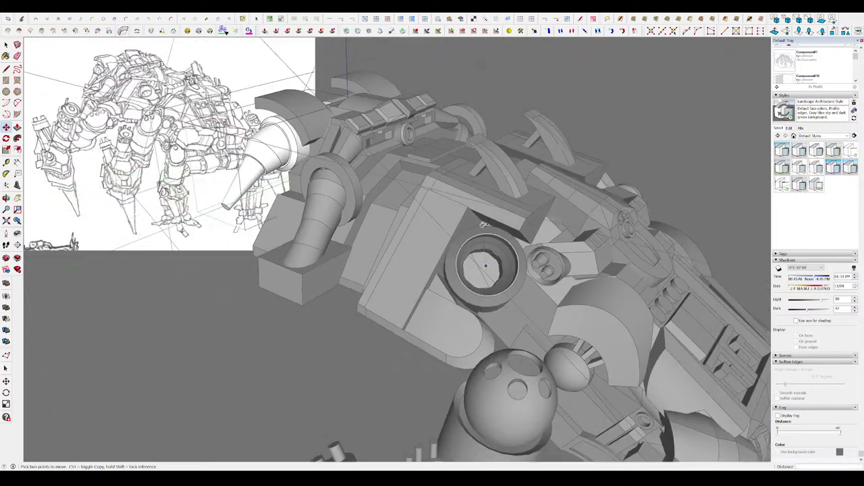
middle_drag(371, 362, 631, 197)
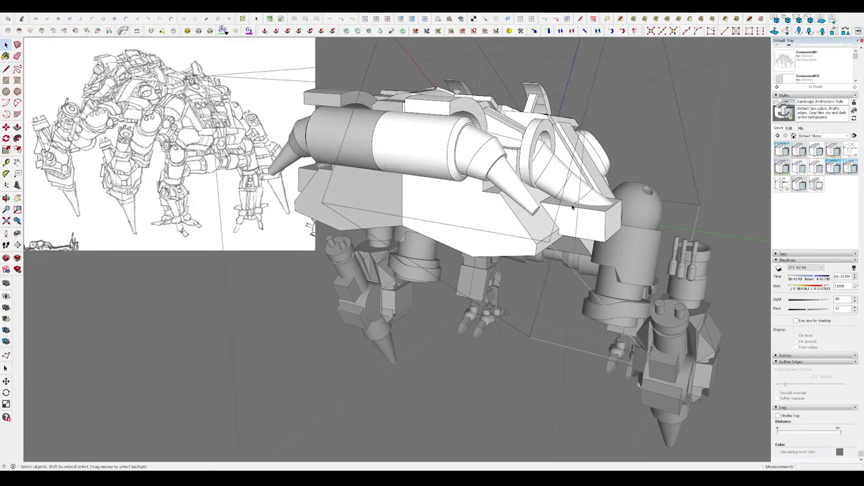
mouse_move(573, 207)
middle_down()
mouse_move(582, 165)
mouse_move(557, 137)
middle_up()
scroll(582, 165, down, 5)
scroll(372, 171, up, 5)
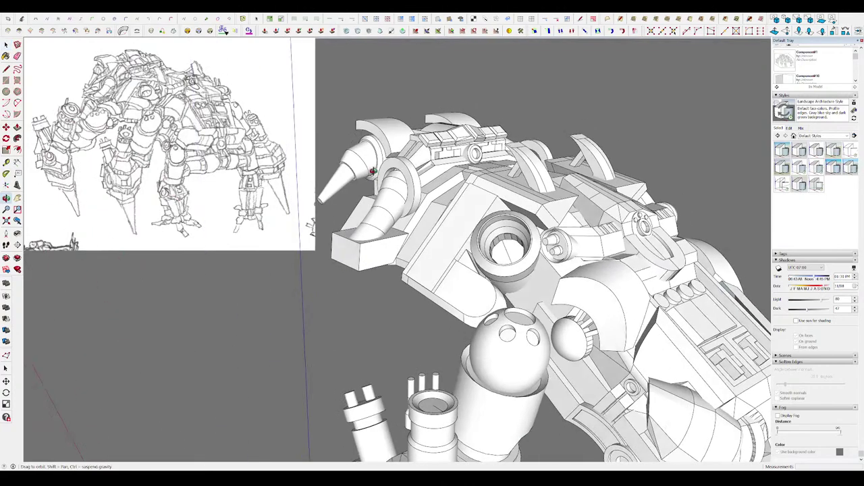
scroll(372, 171, up, 3)
middle_drag(328, 166, 442, 246)
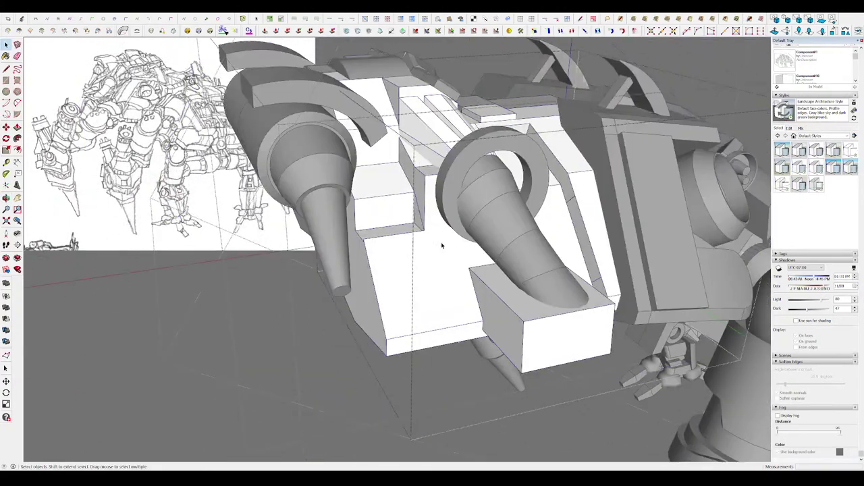
- Open the head body group to inspect the block's edges, then exit it
double_click(442, 246)
middle_drag(384, 245, 583, 266)
scroll(583, 266, up, 5)
key(l)
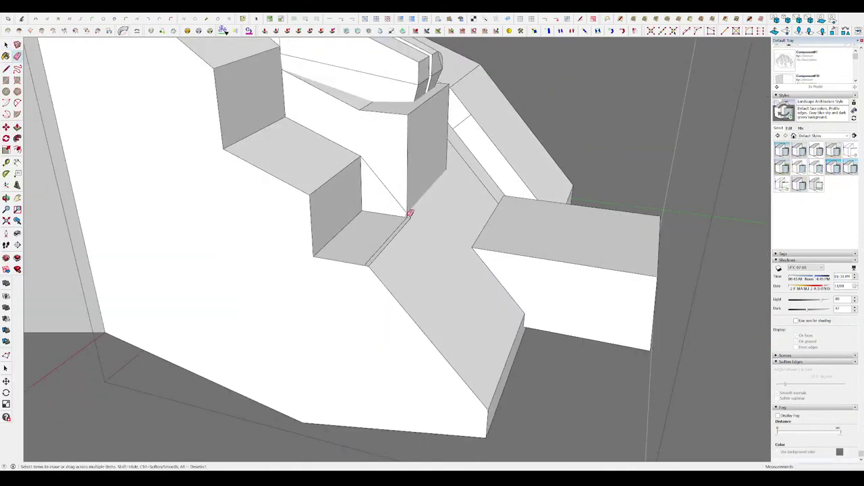
middle_drag(402, 197, 308, 151)
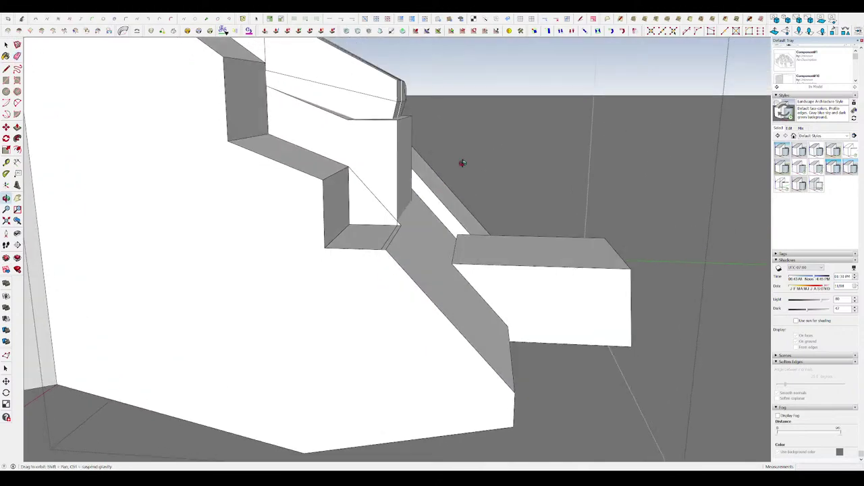
scroll(313, 225, down, 5)
middle_drag(313, 225, 285, 194)
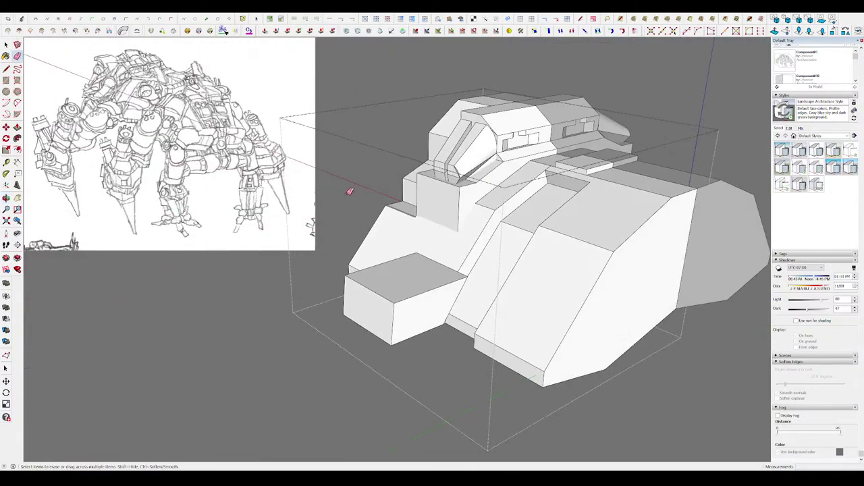
key(Escape)
scroll(351, 189, up, 5)
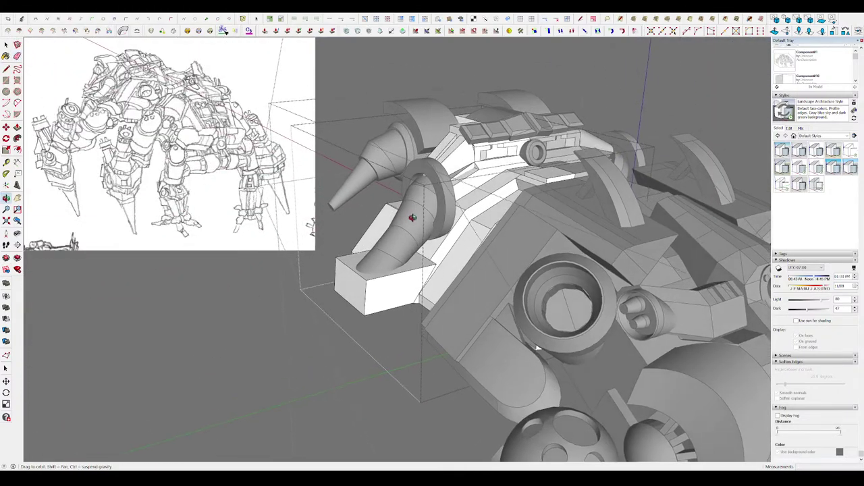
- Erase an edge on the body's side and draw a line closing a new face
double_click(414, 228)
middle_drag(362, 250, 299, 275)
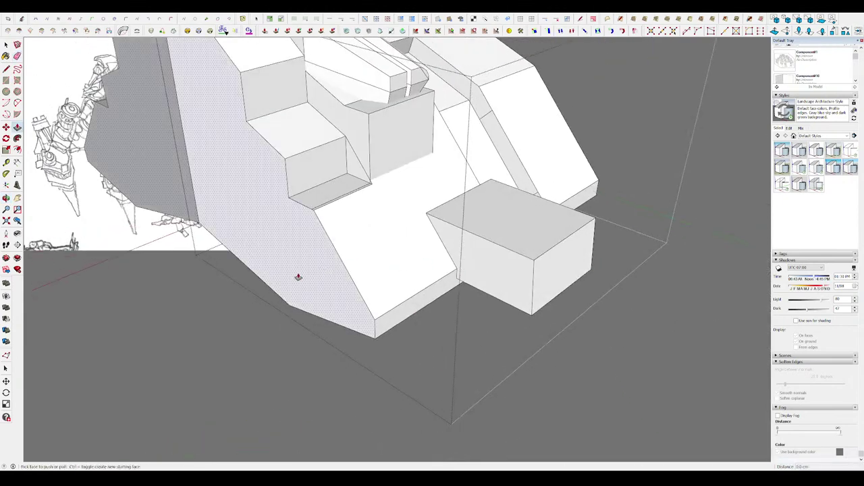
key(l)
key(e)
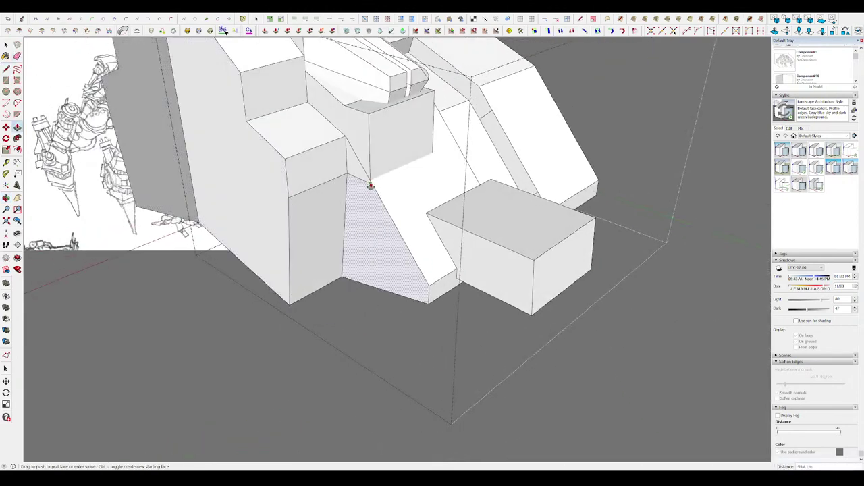
scroll(368, 181, up, 3)
scroll(369, 177, up, 3)
click(362, 152)
key(l)
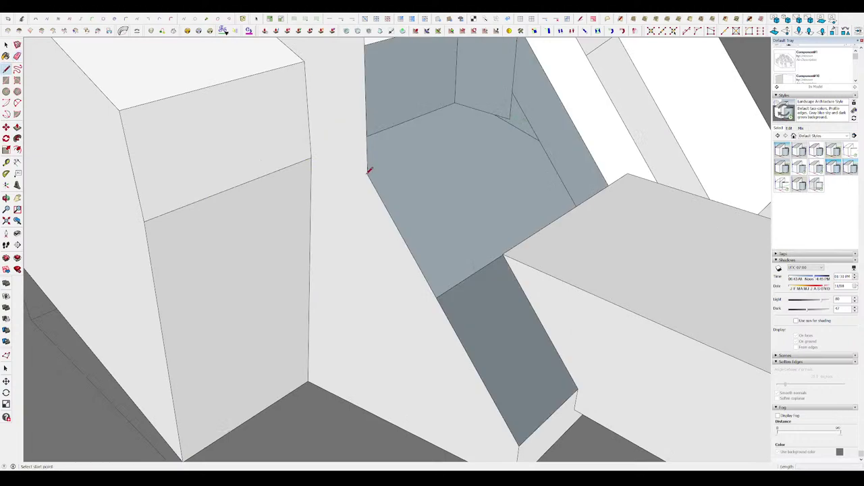
click(368, 175)
key(space)
click(363, 170)
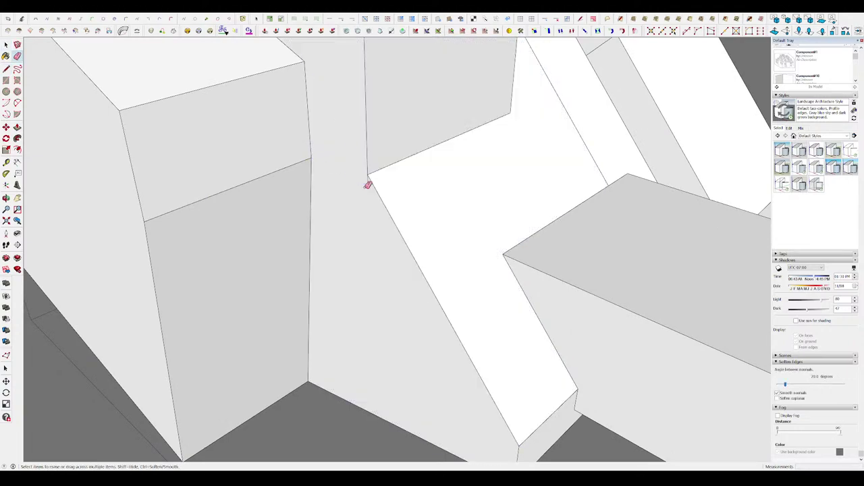
- Split the side face with a vertical edge and scale the slanted face smaller
scroll(371, 177, down, 10)
scroll(304, 223, up, 5)
middle_drag(284, 223, 213, 233)
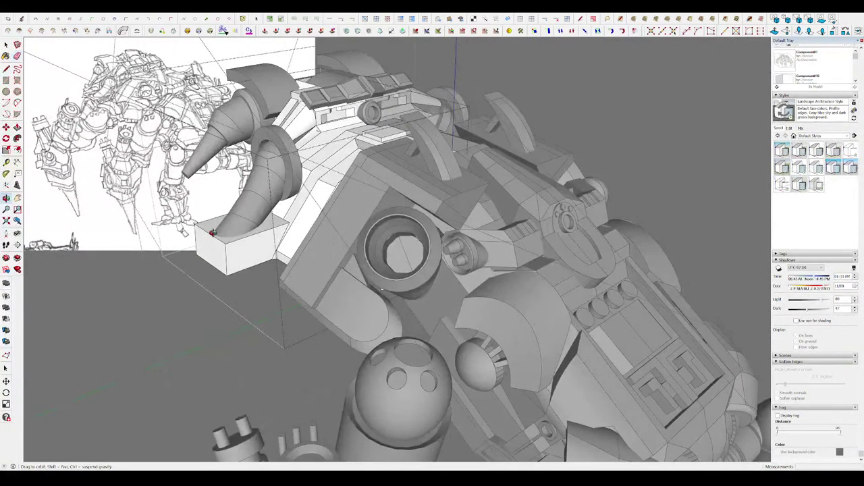
scroll(213, 233, down, 5)
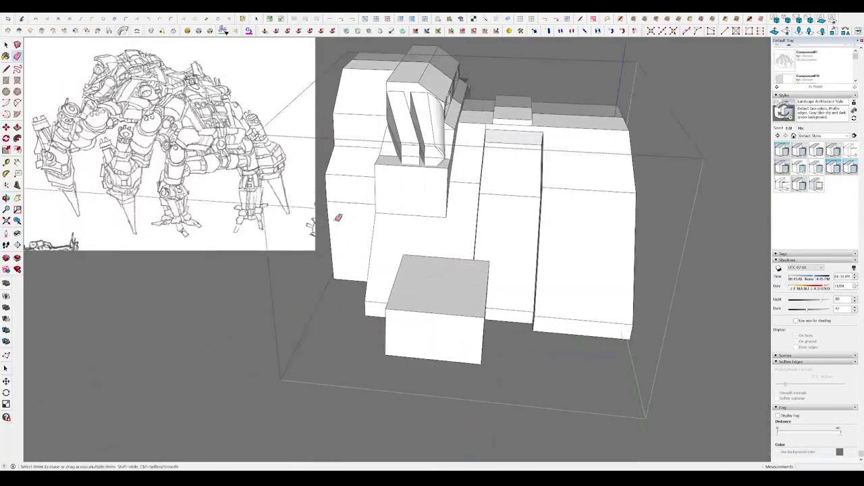
mouse_move(378, 223)
middle_down()
mouse_move(561, 229)
mouse_move(304, 219)
middle_up()
scroll(303, 218, up, 5)
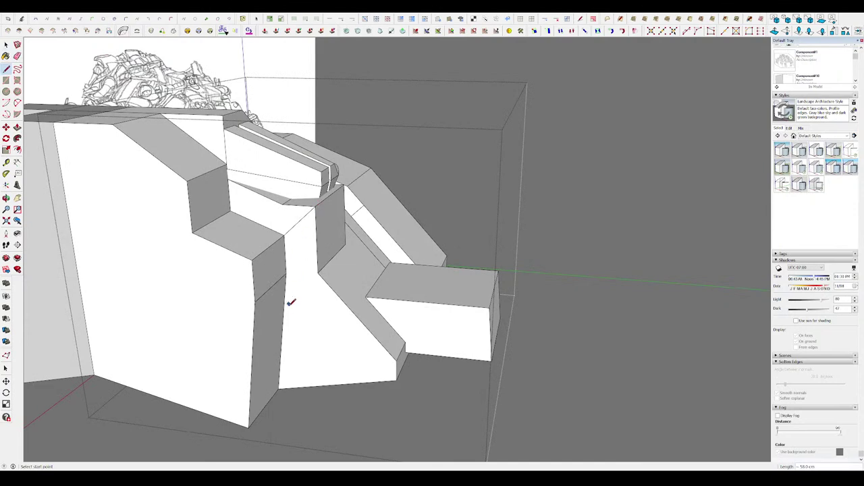
middle_drag(370, 329, 289, 231)
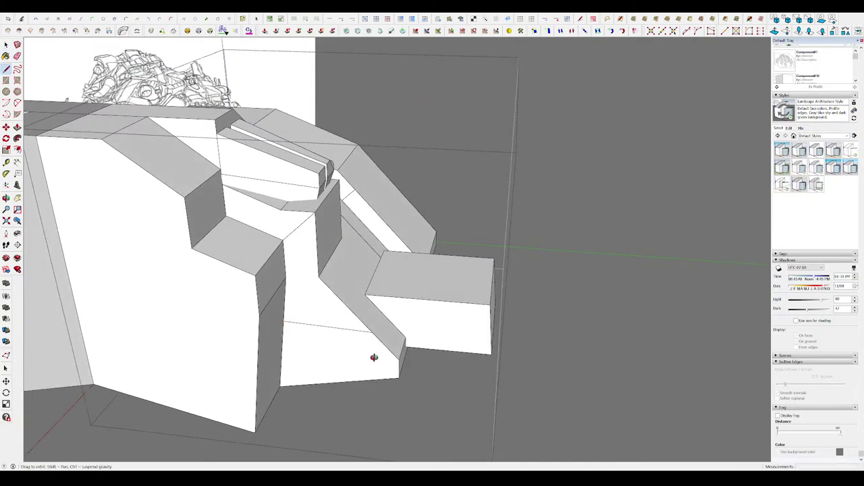
click(292, 320)
key(space)
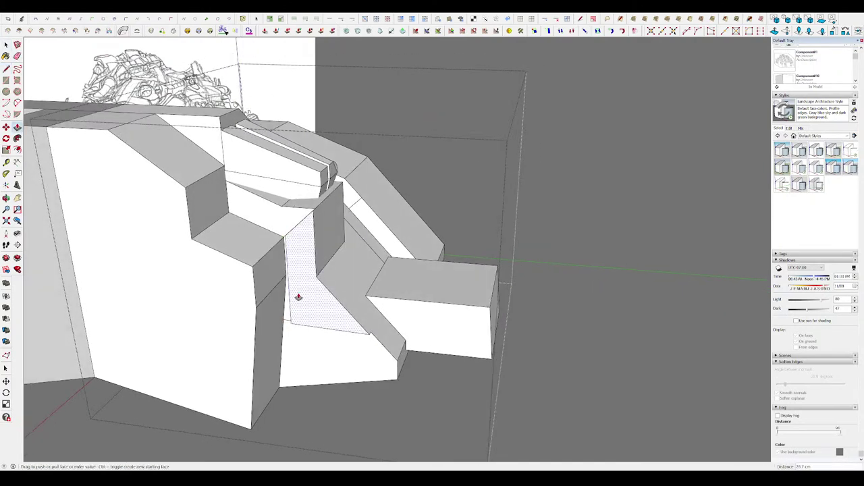
key(s)
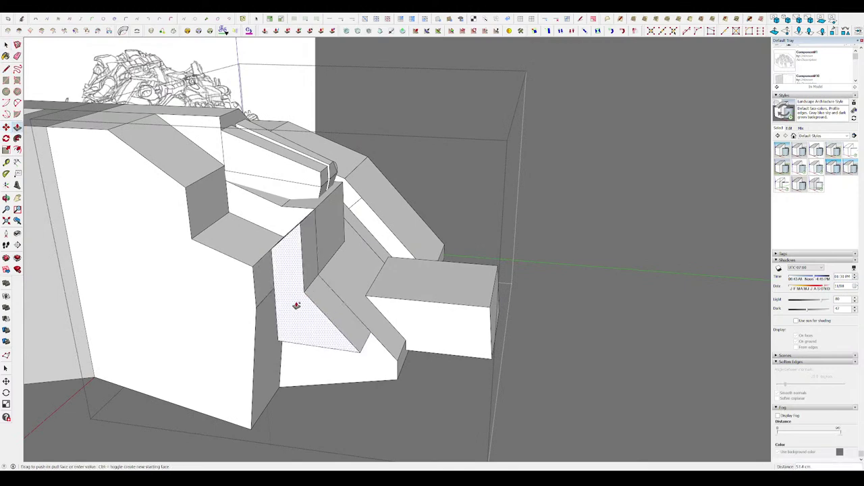
drag(240, 246, 259, 273)
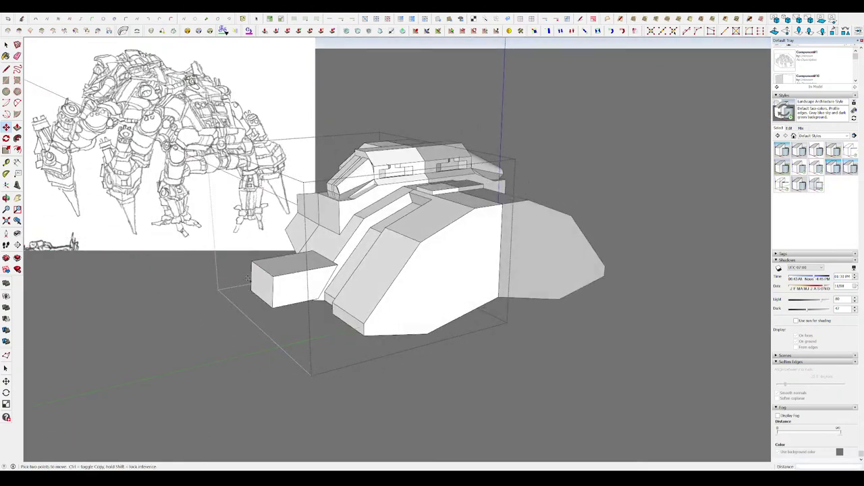
- Orbit around the full robot to review the reshaped head body from several angles
mouse_move(286, 262)
mouse_down()
mouse_move(286, 167)
mouse_move(285, 181)
mouse_move(394, 241)
mouse_up()
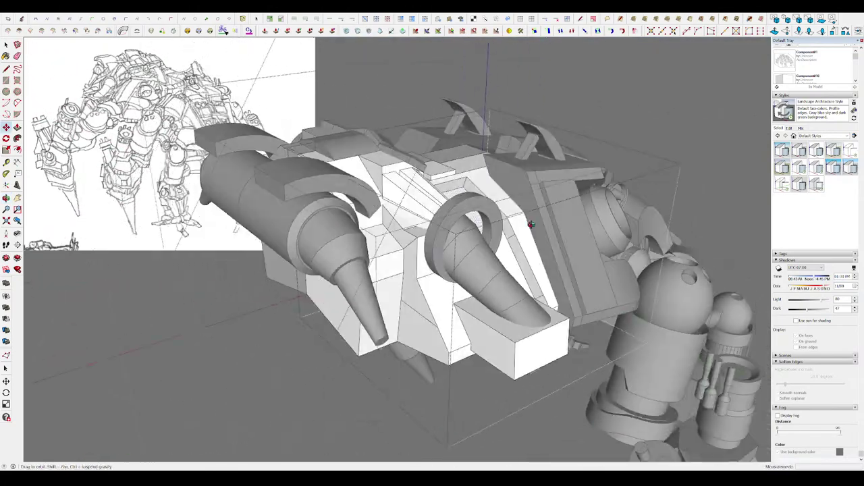
middle_drag(473, 229, 549, 233)
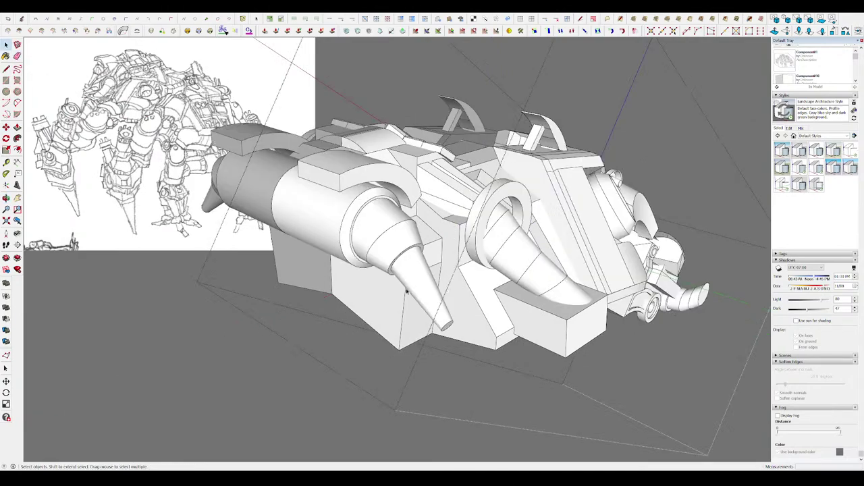
middle_drag(419, 270, 451, 282)
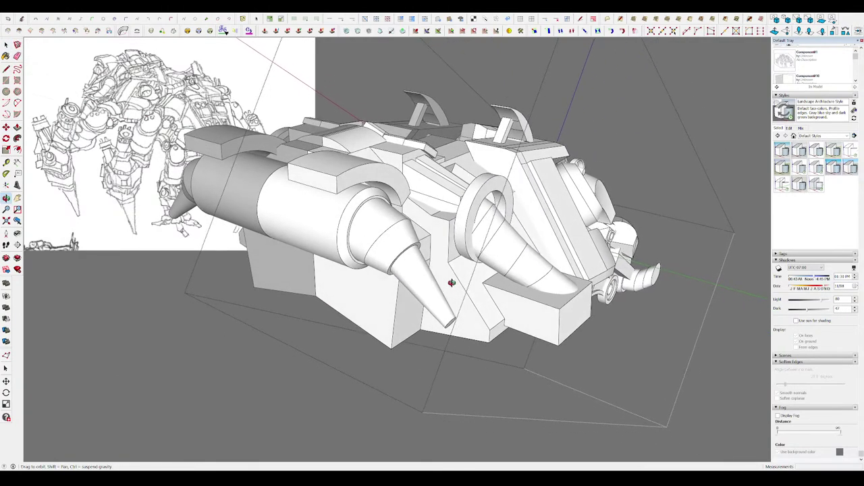
drag(452, 282, 479, 254)
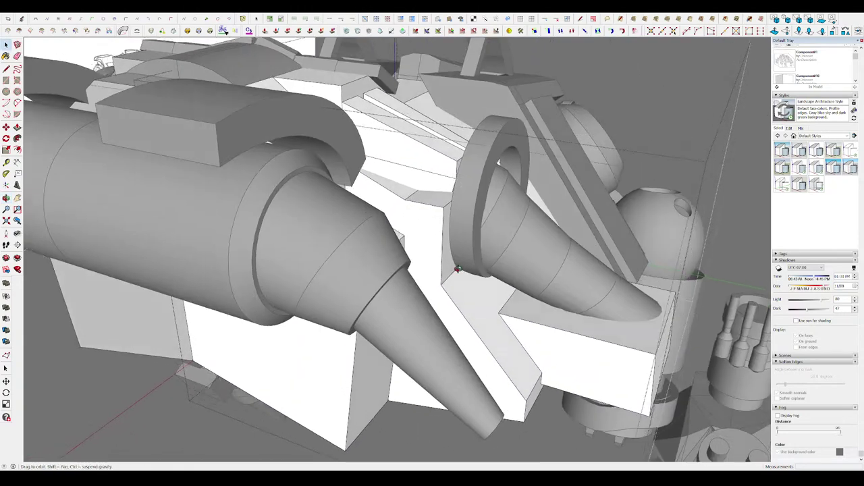
key(l)
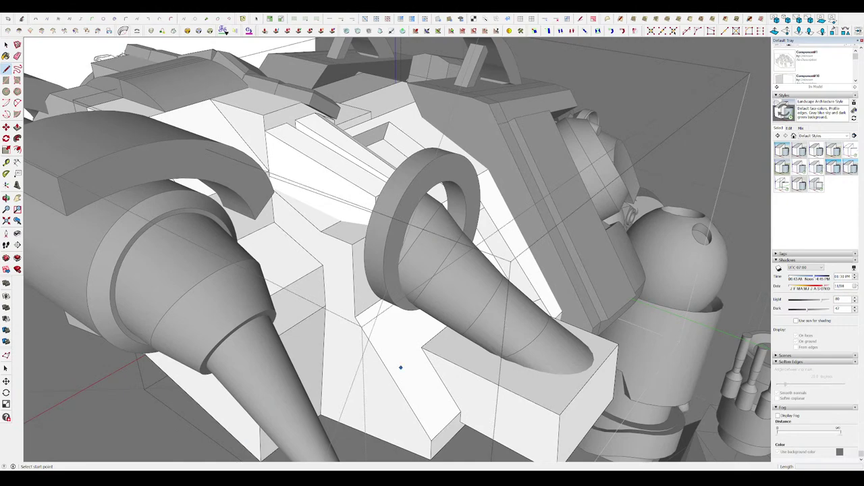
scroll(400, 368, down, 5)
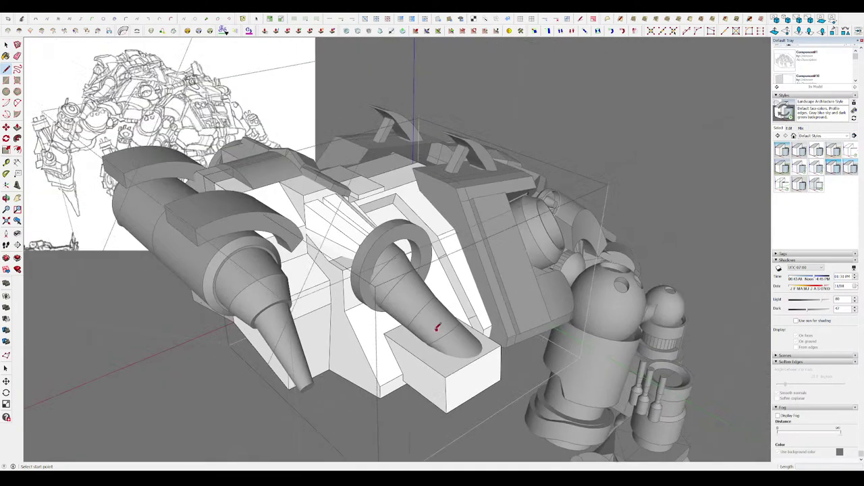
mouse_move(401, 368)
middle_down()
mouse_move(372, 265)
mouse_move(453, 163)
mouse_move(273, 154)
middle_up()
key(space)
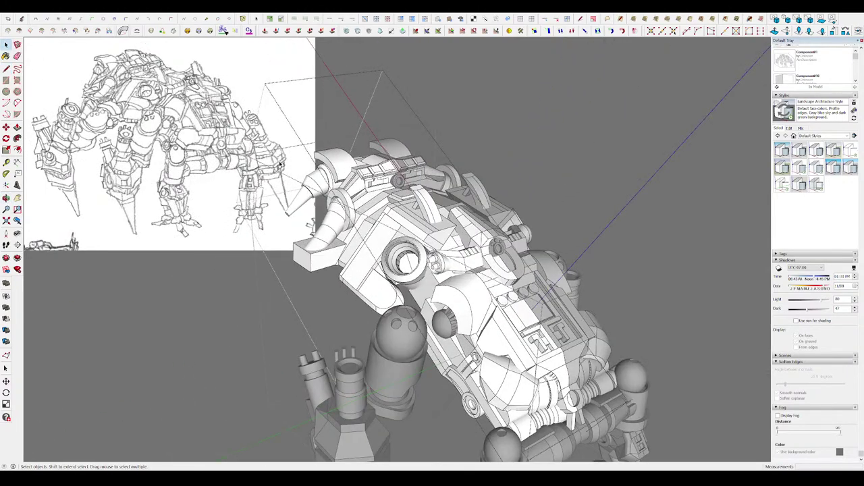
mouse_move(280, 164)
middle_down()
mouse_move(614, 207)
mouse_move(644, 184)
middle_up()
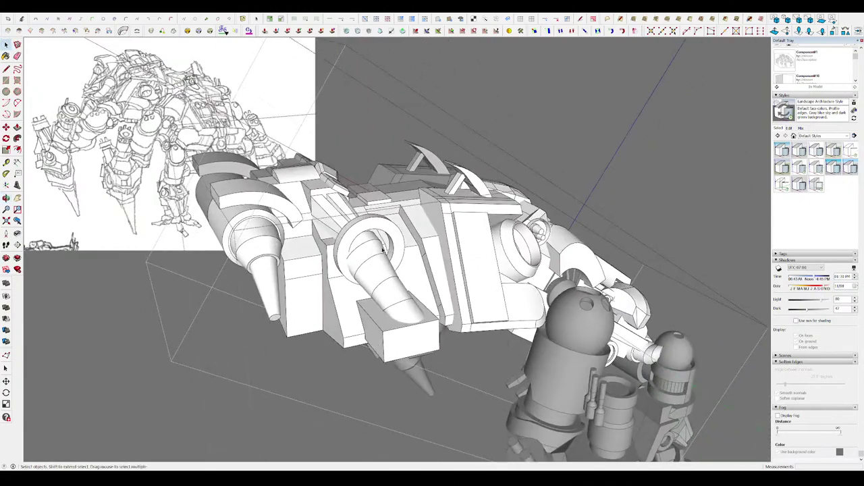
mouse_move(383, 250)
middle_down()
mouse_move(395, 247)
mouse_move(256, 259)
mouse_move(419, 246)
middle_up()
scroll(420, 244, up, 3)
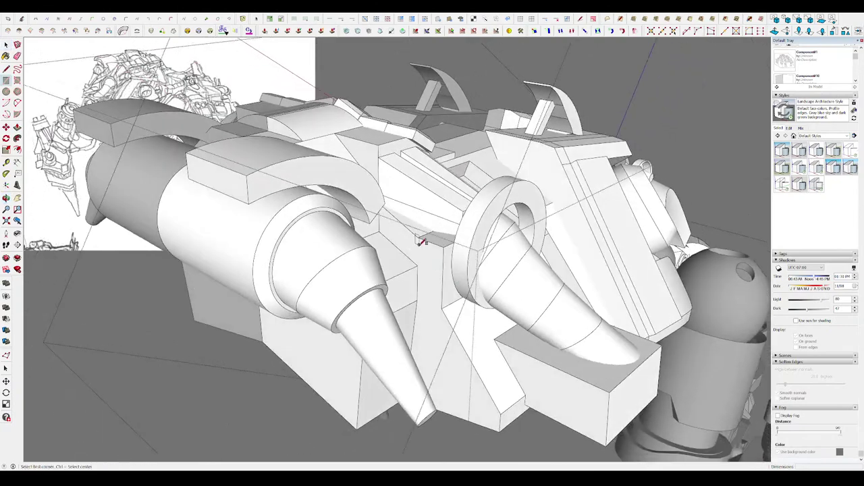
- Finish the rectangular face between the drill cones and inspect the resulting block
key(space)
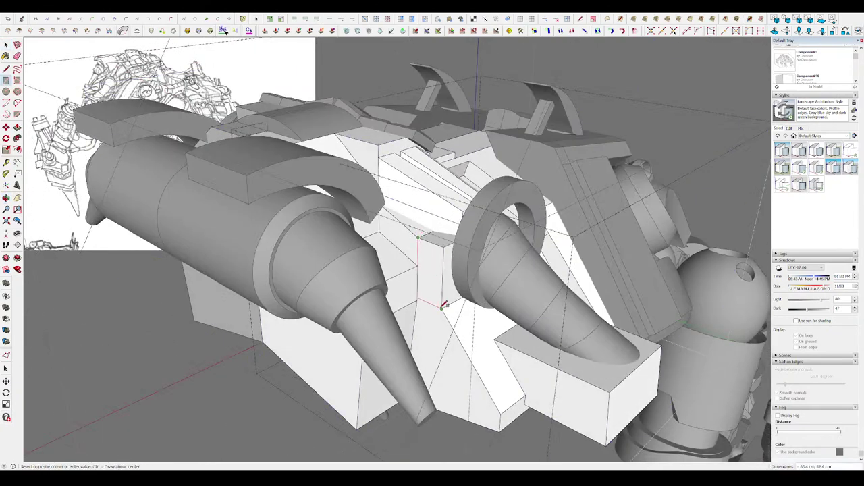
click(443, 306)
mouse_move(411, 289)
middle_down()
mouse_move(349, 285)
mouse_move(225, 246)
middle_up()
scroll(226, 245, up, 3)
scroll(463, 299, up, 5)
mouse_move(463, 299)
middle_down()
mouse_move(565, 311)
mouse_move(377, 273)
mouse_move(411, 284)
mouse_move(357, 293)
middle_up()
key(space)
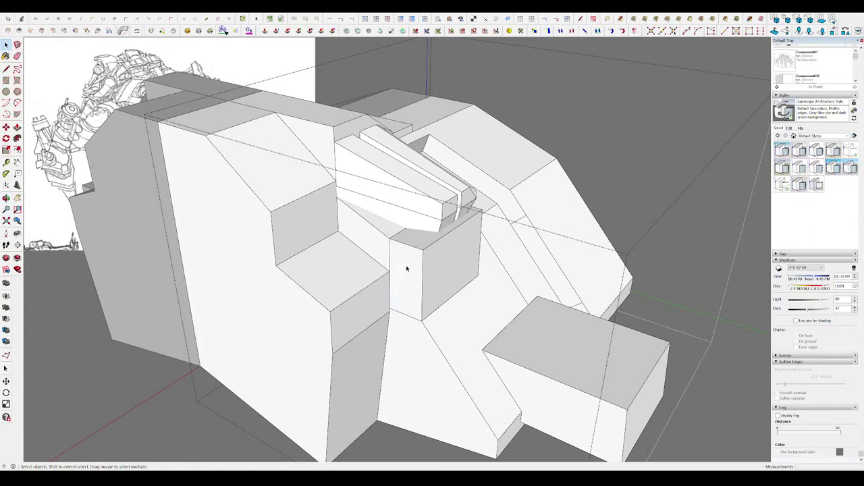
scroll(407, 269, down, 5)
middle_drag(412, 279, 632, 275)
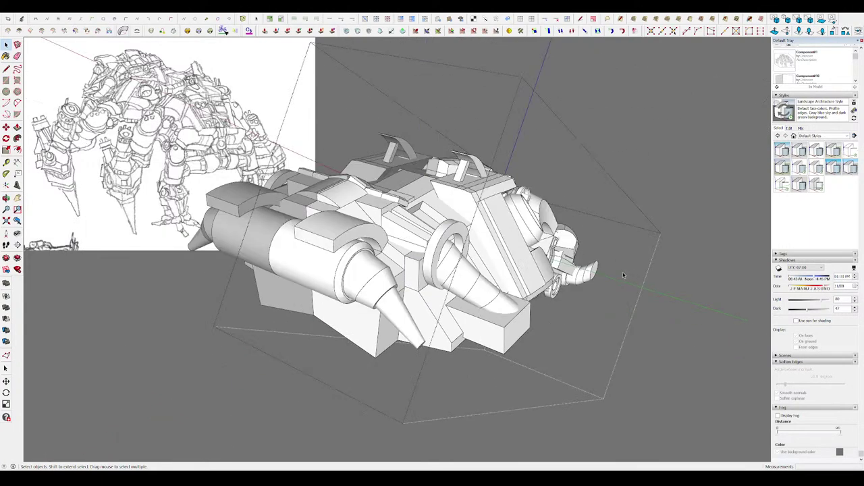
- Leave the current group, then open the mech group and the new block for editing
click(675, 292)
scroll(428, 279, up, 3)
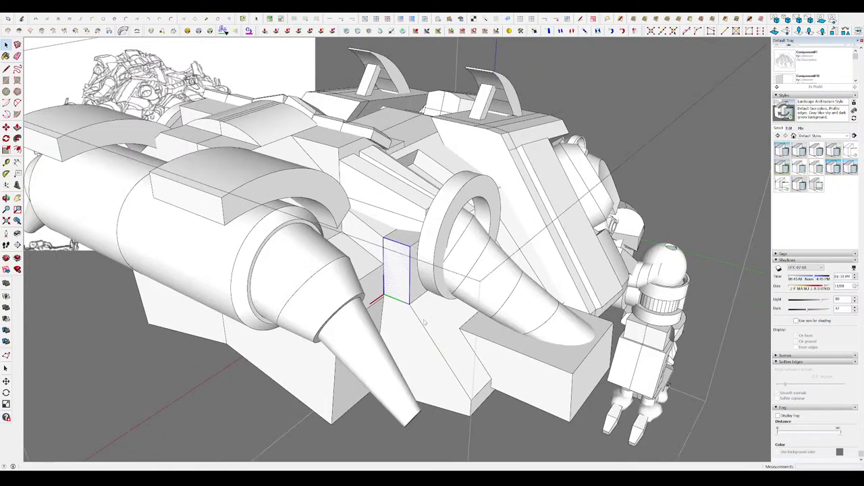
double_click(406, 268)
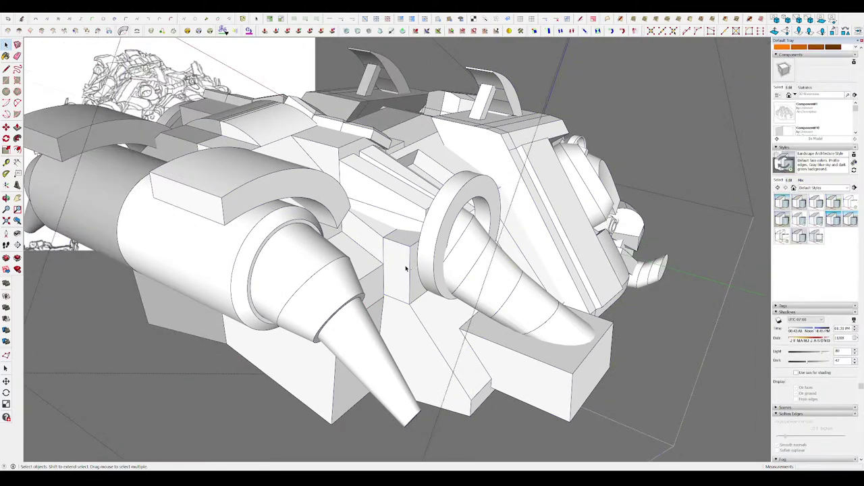
double_click(406, 273)
middle_drag(391, 270, 53, 268)
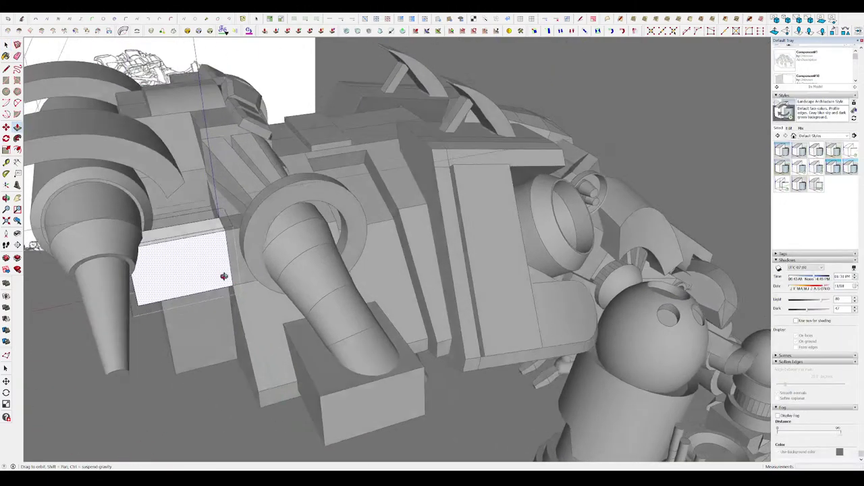
scroll(53, 268, down, 10)
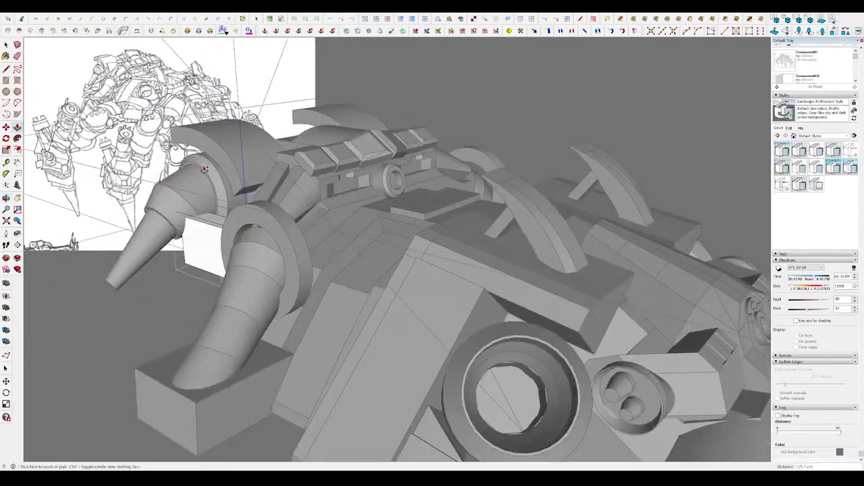
scroll(357, 182, up, 10)
- Scale the block's front face narrower
key(p)
click(420, 341)
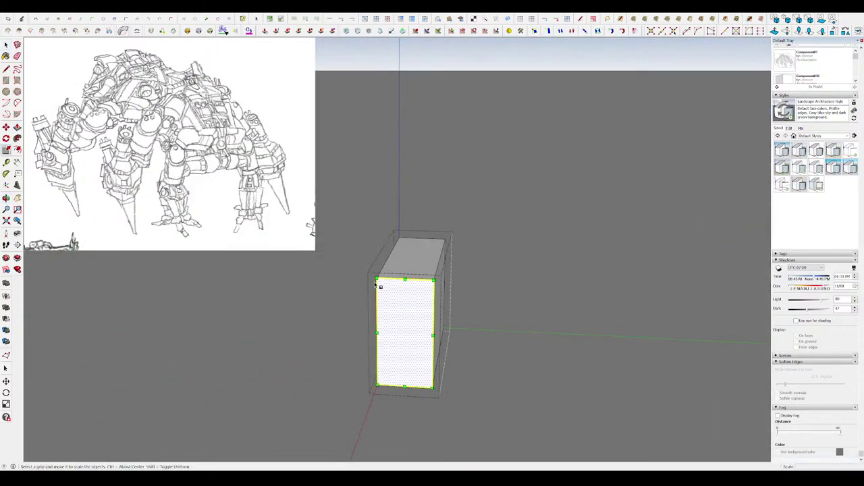
key(s)
drag(381, 289, 395, 309)
scroll(396, 308, up, 5)
scroll(338, 299, down, 3)
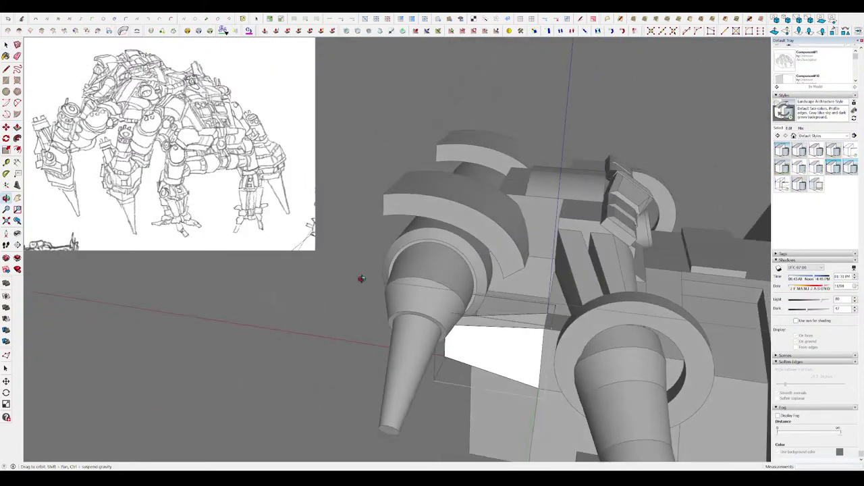
middle_drag(359, 276, 268, 212)
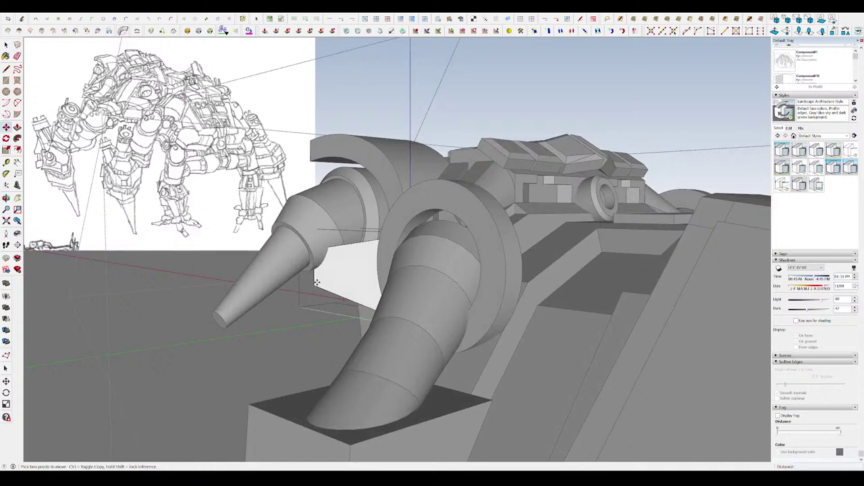
mouse_move(319, 305)
middle_down()
mouse_move(324, 268)
mouse_move(347, 269)
middle_up()
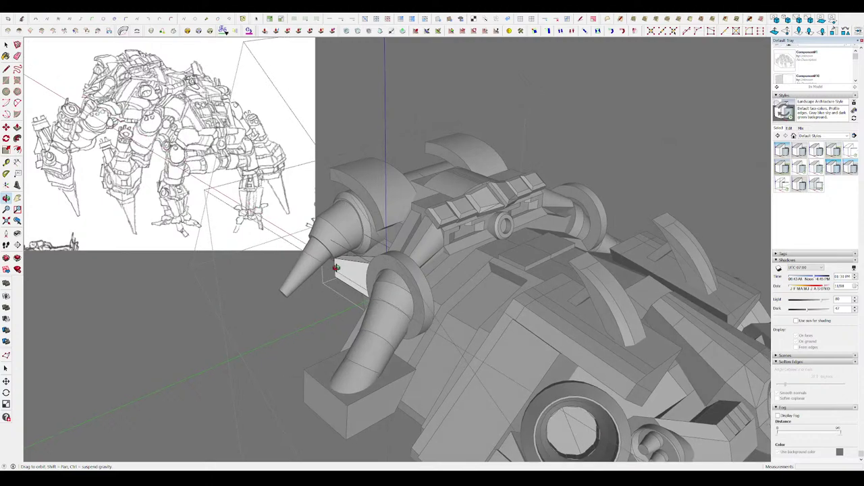
scroll(348, 269, up, 5)
scroll(297, 301, up, 5)
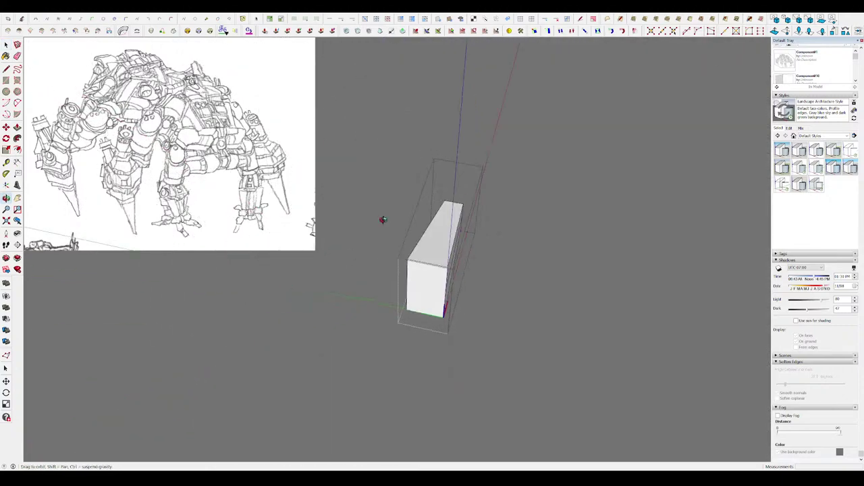
- Erase the dividing edge on the block's side
click(452, 272)
click(460, 267)
key(m)
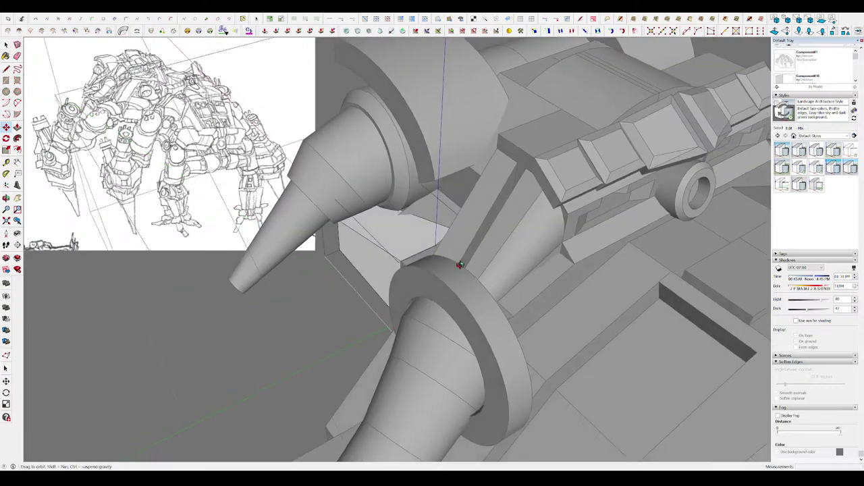
mouse_move(437, 273)
middle_down()
mouse_move(391, 224)
mouse_move(365, 236)
middle_up()
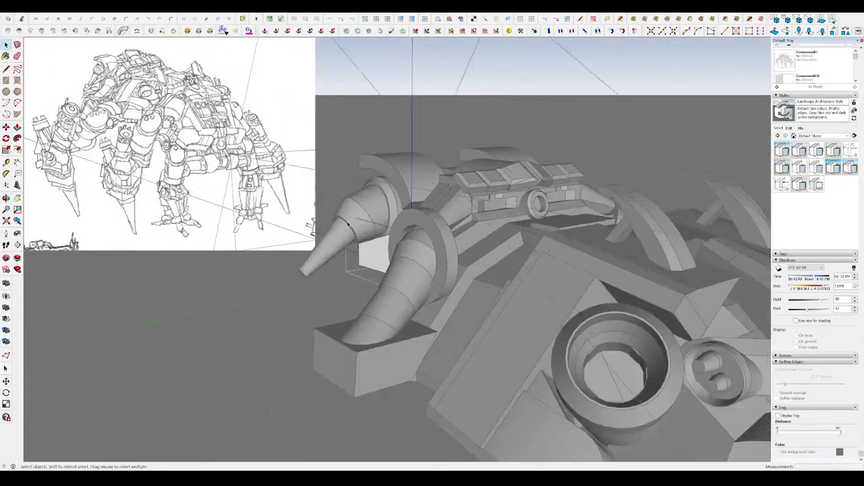
scroll(332, 239, up, 3)
scroll(421, 267, up, 3)
- Draw a sloping edge across the block face and erase extra edges for the slanted top
double_click(422, 271)
key(r)
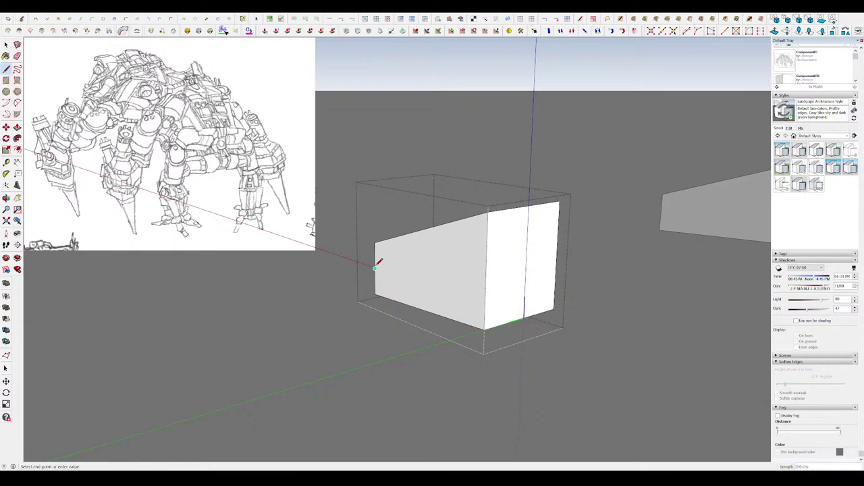
click(488, 271)
mouse_move(470, 268)
middle_down()
mouse_move(429, 288)
mouse_move(476, 319)
middle_up()
key(e)
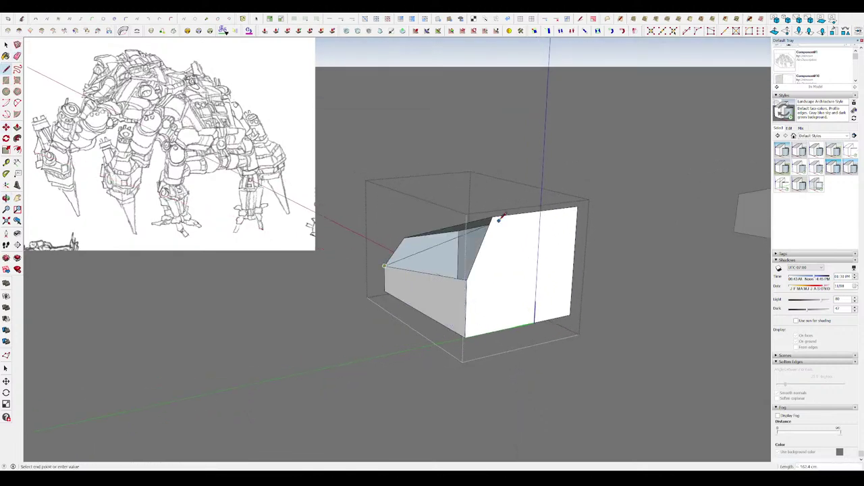
click(501, 217)
- Reopen the front group and clear the selection inside it
scroll(356, 227, down, 10)
mouse_move(357, 227)
middle_down()
mouse_move(393, 266)
mouse_move(421, 189)
mouse_move(396, 274)
middle_up()
scroll(392, 266, up, 5)
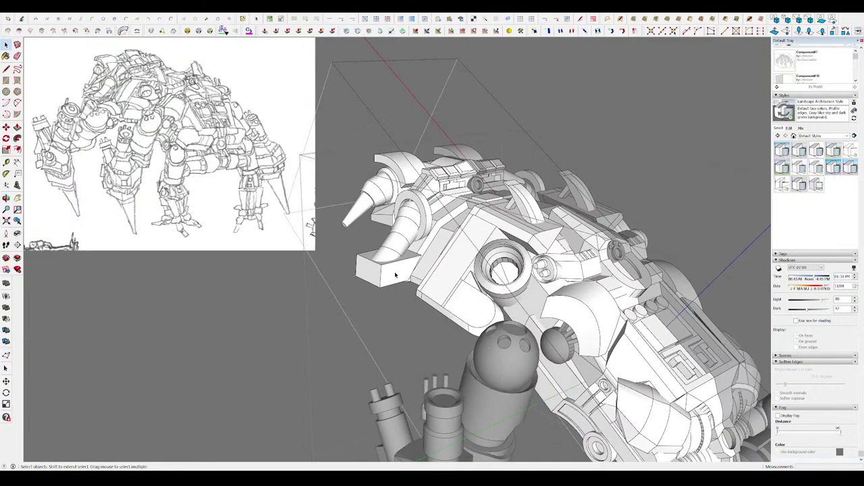
double_click(397, 277)
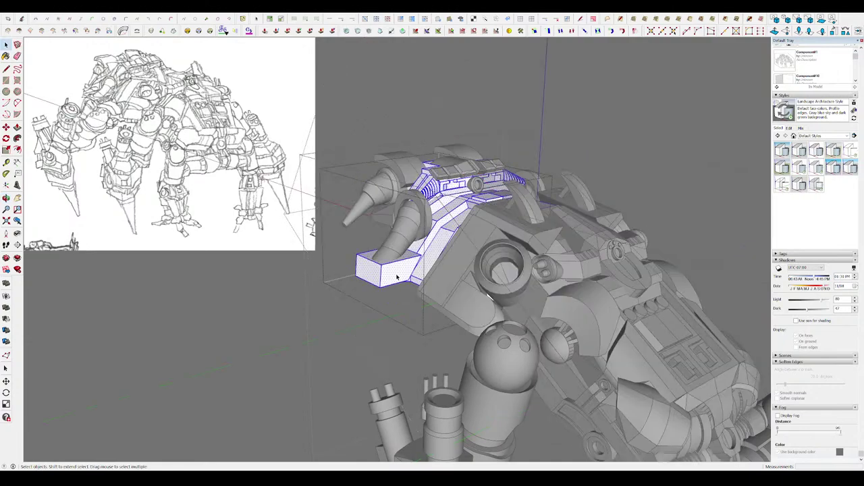
click(405, 300)
- Undo the bulged arc so the block under the drill cone has a flat top again
scroll(405, 300, up, 2)
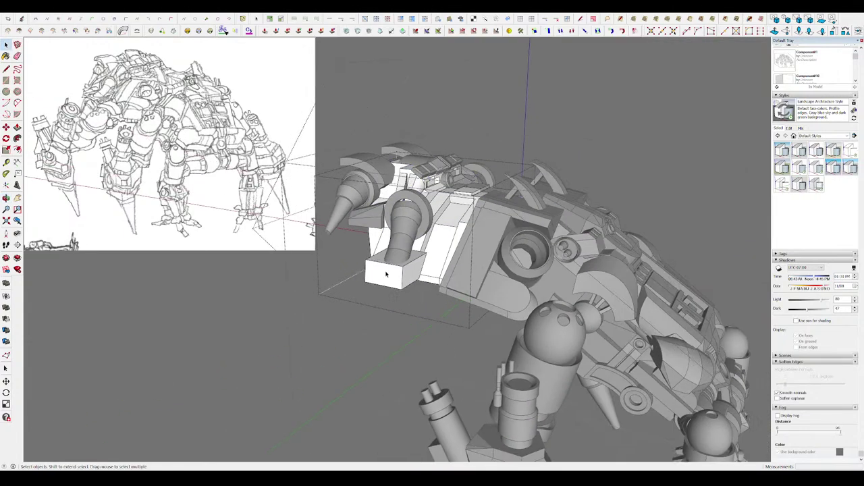
scroll(405, 299, up, 3)
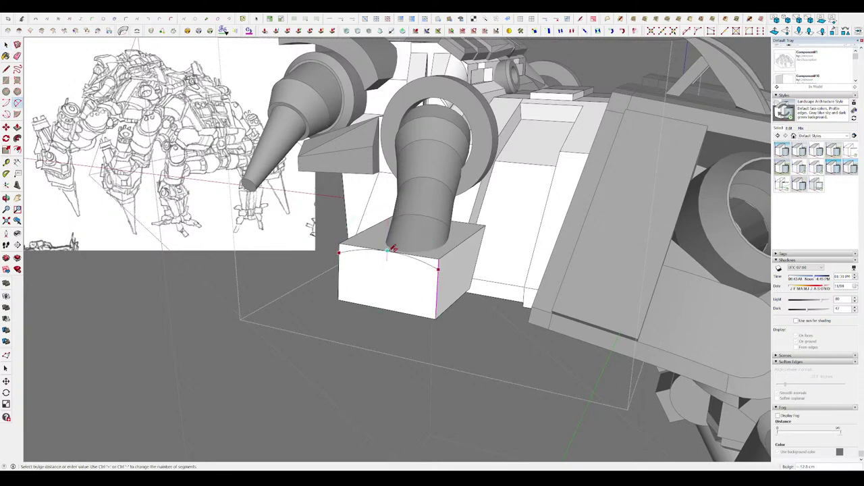
mouse_move(495, 234)
middle_down()
mouse_move(309, 222)
mouse_move(363, 267)
mouse_move(277, 249)
middle_up()
scroll(286, 194, up, 3)
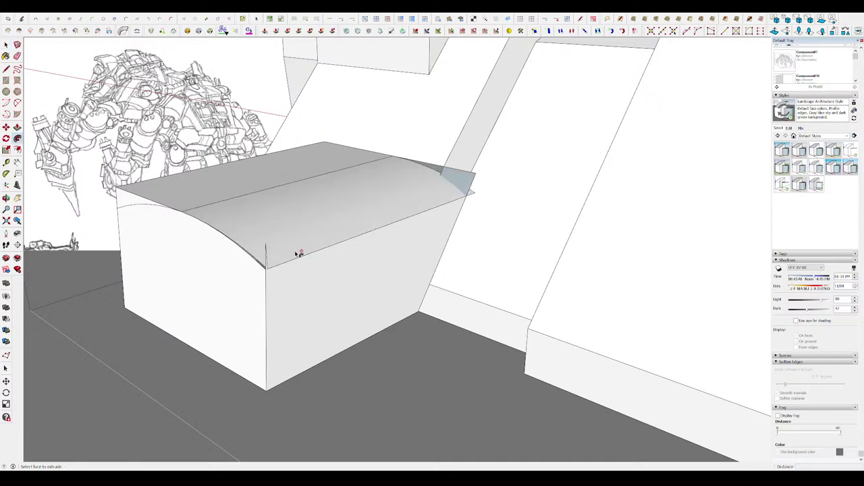
scroll(271, 247, up, 3)
key(l)
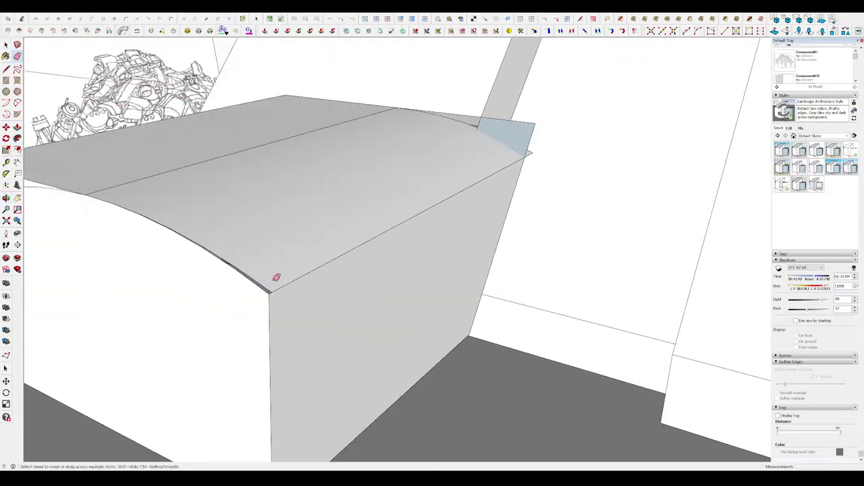
scroll(276, 277, up, 5)
scroll(279, 289, down, 2)
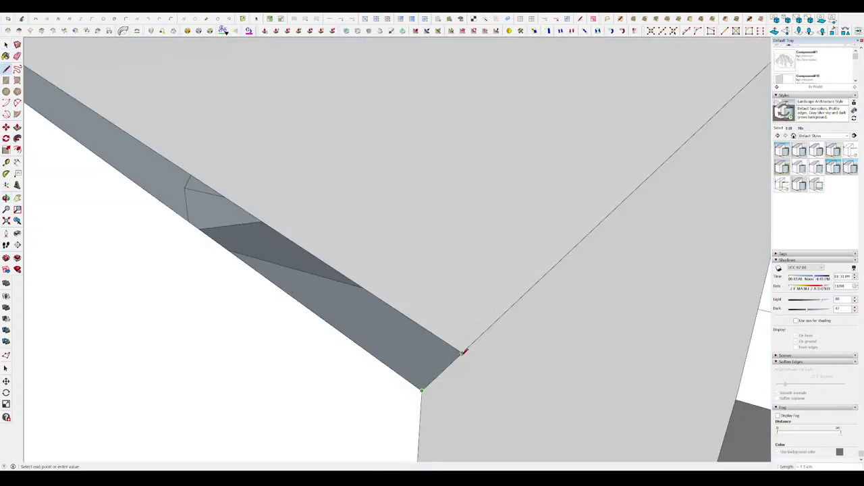
scroll(465, 351, down, 3)
scroll(465, 347, down, 3)
mouse_move(466, 346)
middle_down()
mouse_move(398, 396)
mouse_move(212, 283)
mouse_move(191, 257)
mouse_move(420, 270)
middle_up()
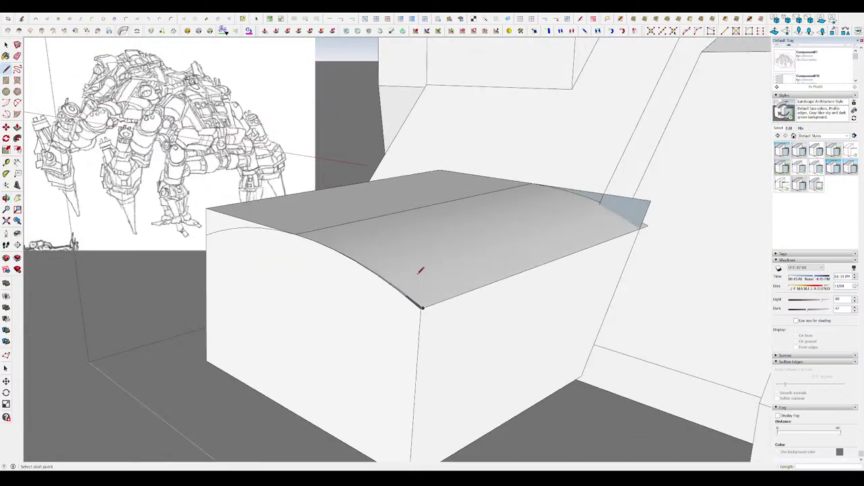
key(ctrl+z)
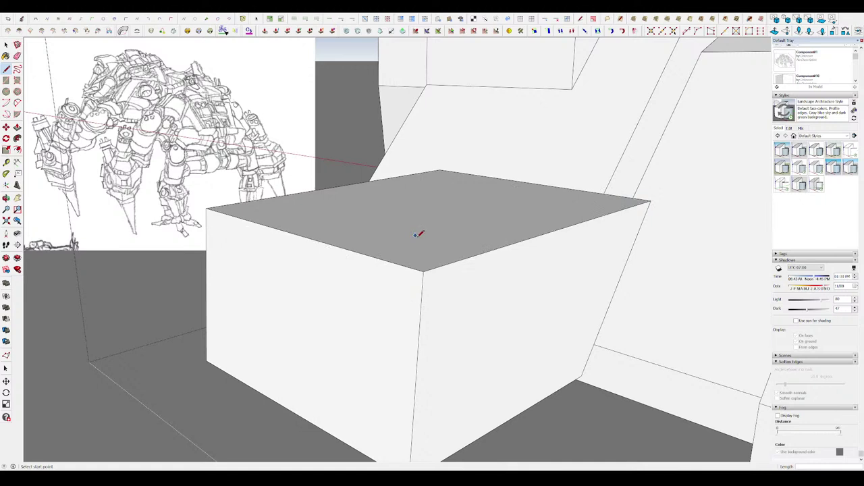
- Select the block's two long top edges and preview Round Corner at a 6.0 cm offset
middle_drag(417, 234, 461, 274)
key(space)
click(460, 270)
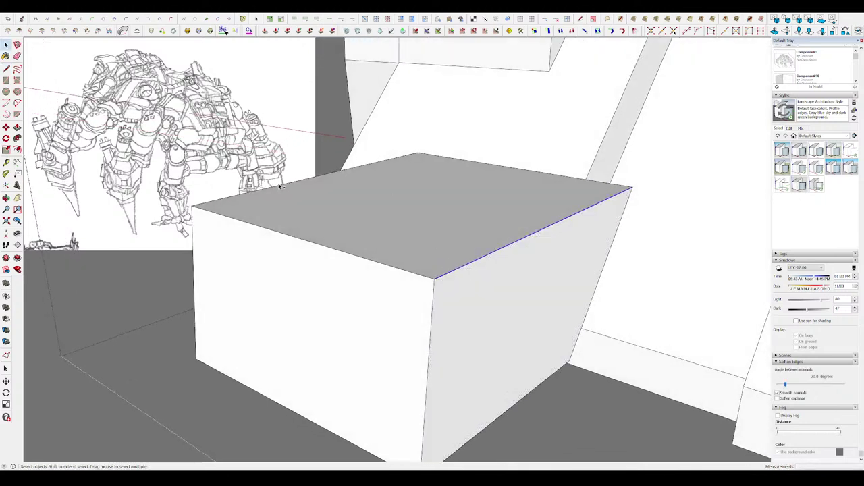
key(ctrl+z)
key(ctrl+z)
scroll(373, 175, down, 3)
click(198, 32)
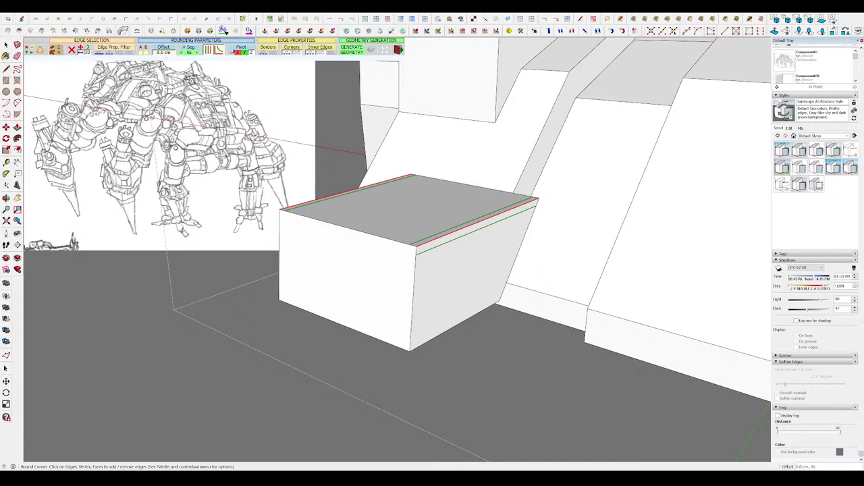
key(Return)
key(space)
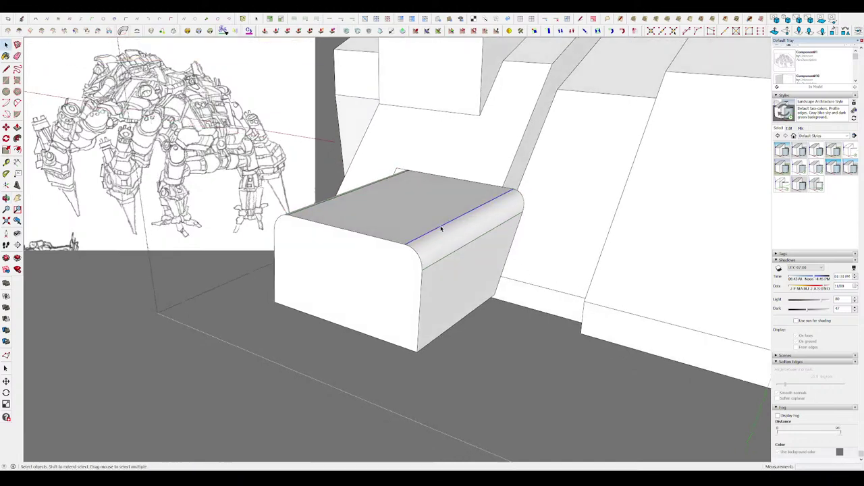
key(m)
middle_drag(419, 219, 443, 235)
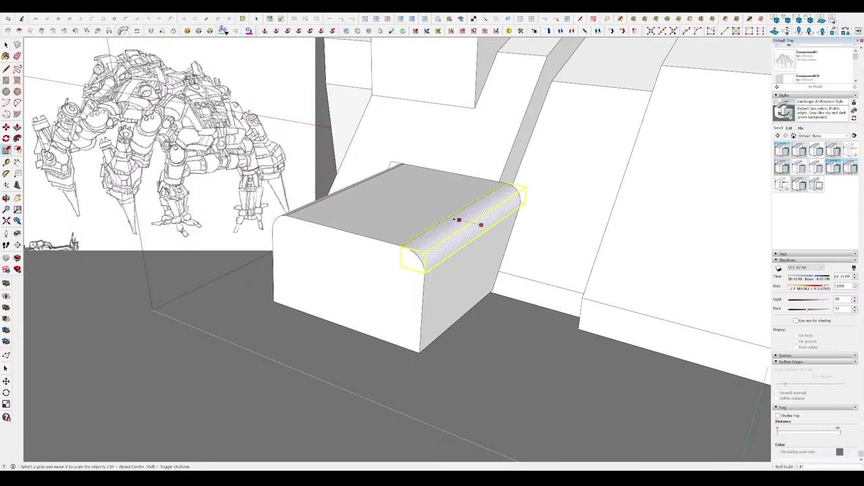
key(space)
middle_drag(430, 215, 440, 270)
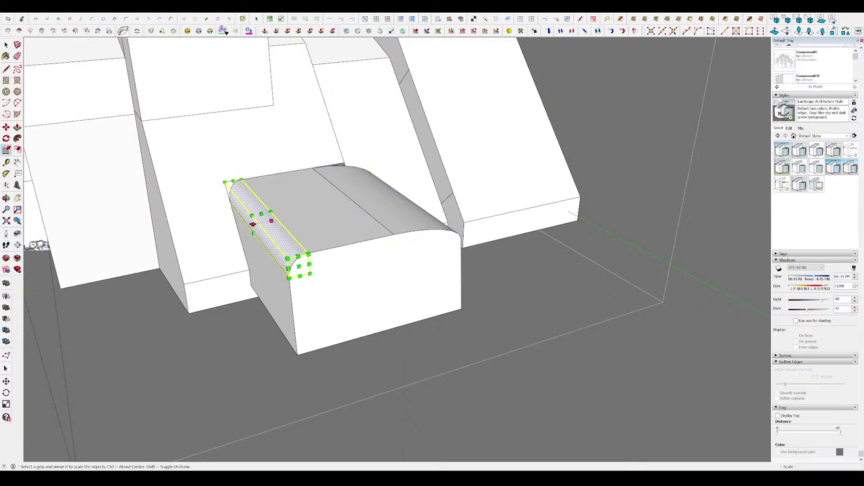
mouse_move(321, 221)
middle_down()
mouse_move(418, 237)
mouse_move(434, 309)
mouse_move(446, 297)
mouse_move(662, 324)
middle_up()
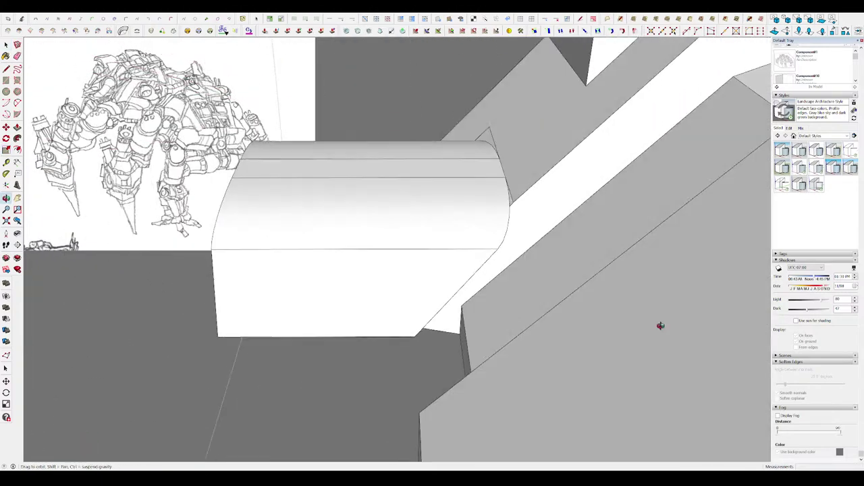
scroll(477, 202, up, 5)
scroll(497, 223, down, 2)
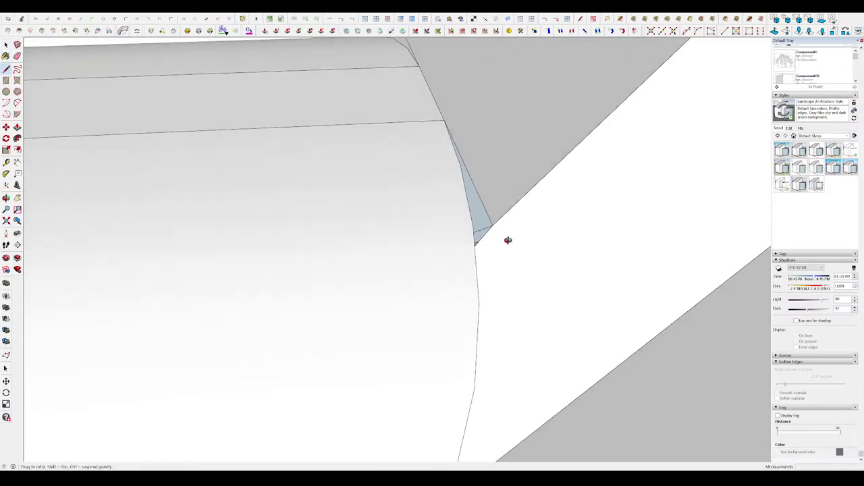
scroll(508, 239, down, 6)
mouse_move(508, 240)
middle_down()
mouse_move(442, 205)
mouse_move(478, 155)
mouse_move(395, 292)
middle_up()
- Draw a rectangle on the lower bracket block's front face
scroll(405, 230, up, 5)
key(r)
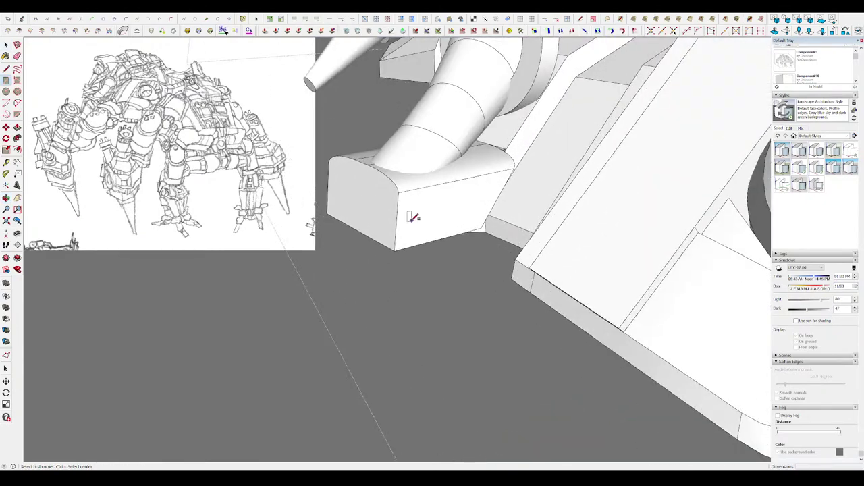
key(space)
scroll(368, 266, down, 5)
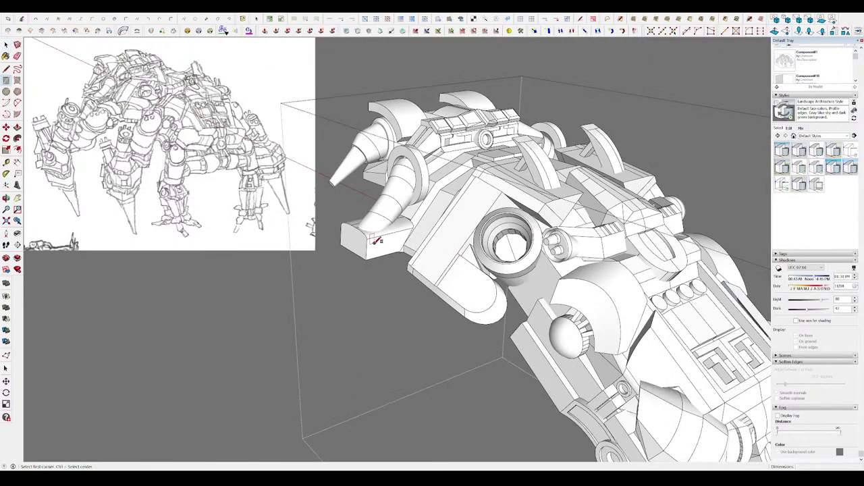
scroll(400, 248, up, 5)
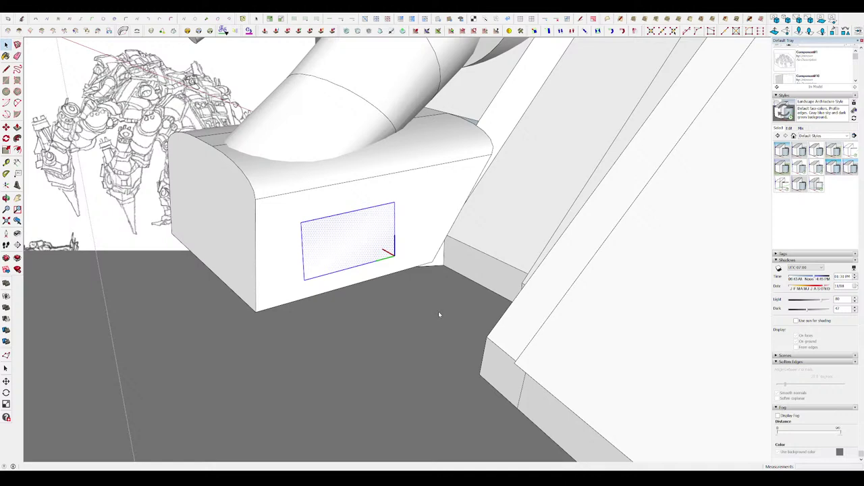
scroll(363, 255, down, 5)
scroll(391, 247, up, 4)
mouse_move(386, 247)
middle_down()
mouse_move(382, 255)
mouse_move(400, 248)
middle_up()
scroll(400, 248, up, 3)
- Push/pull the rectangle out into a slab jutting forward from the block
key(p)
drag(371, 254, 414, 280)
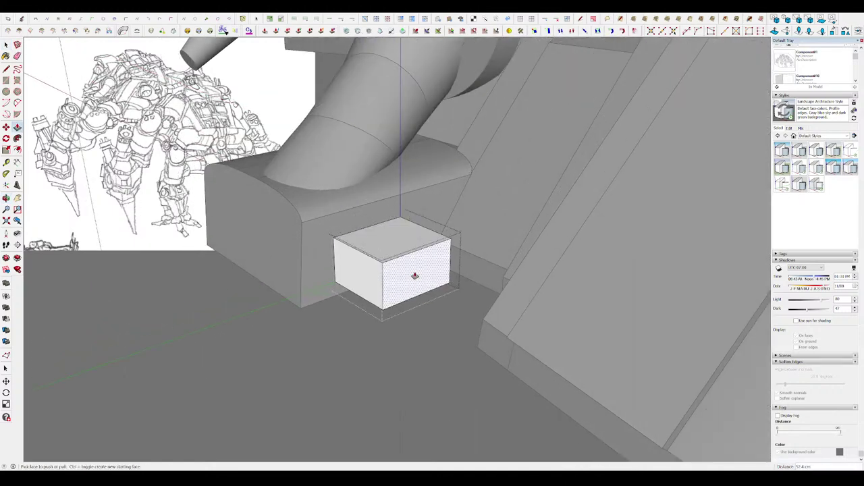
mouse_move(415, 280)
middle_down()
mouse_move(408, 272)
mouse_move(496, 275)
mouse_move(274, 226)
mouse_move(337, 207)
mouse_move(367, 214)
mouse_move(391, 254)
middle_up()
scroll(338, 207, down, 4)
scroll(338, 216, up, 2)
scroll(332, 220, up, 3)
scroll(365, 229, down, 1)
scroll(381, 225, down, 3)
- Bend the straight slab with Radial Bending so it arcs forward and down
click(436, 314)
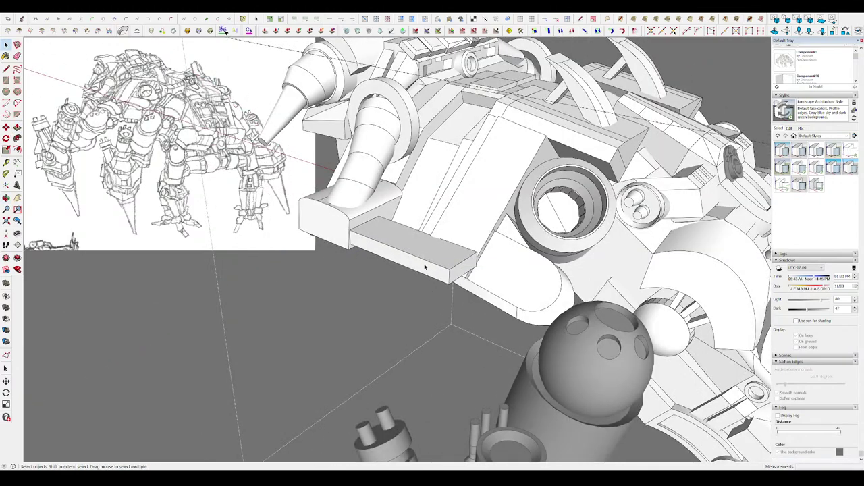
middle_drag(546, 59, 405, 230)
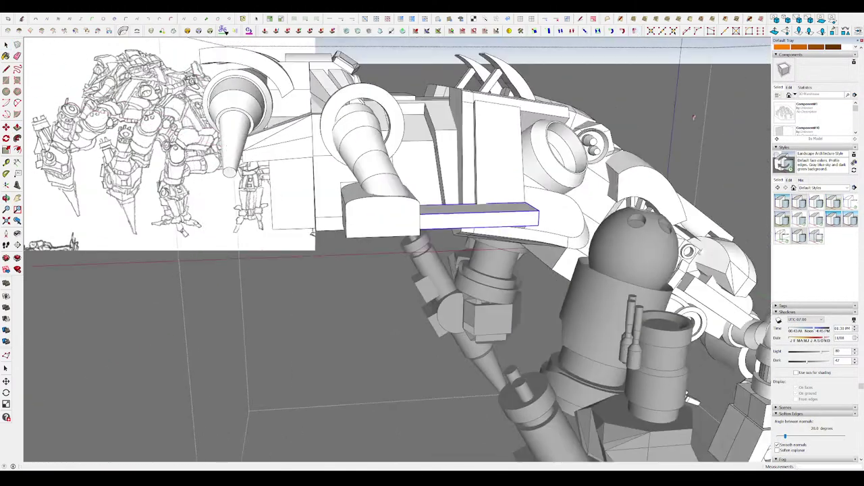
scroll(387, 243, up, 3)
key(q)
scroll(386, 241, down, 3)
middle_drag(349, 247, 347, 251)
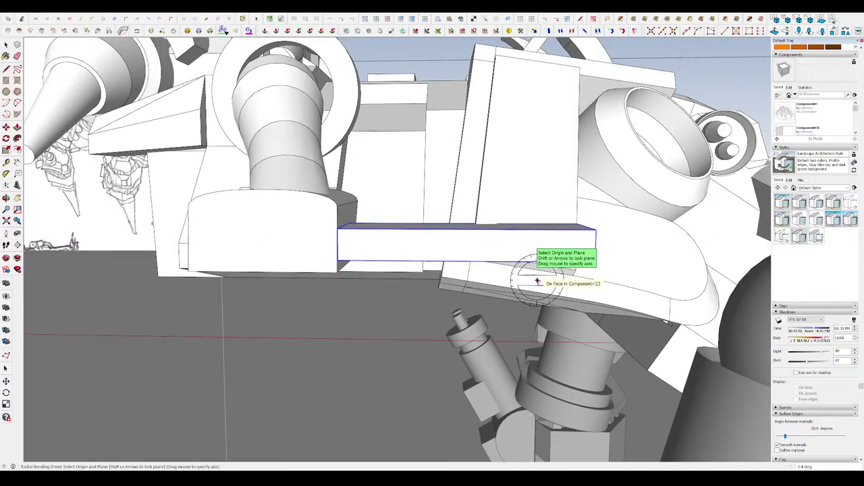
key(Escape)
scroll(338, 248, up, 3)
scroll(311, 248, up, 2)
scroll(312, 248, down, 2)
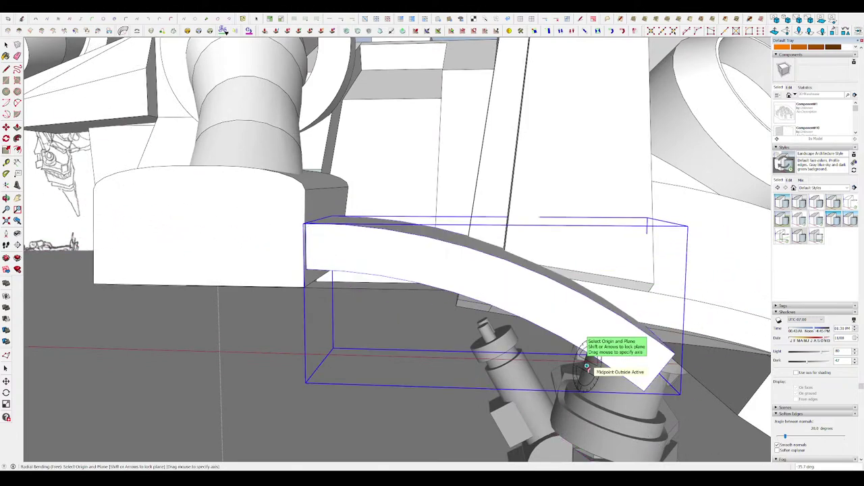
click(589, 370)
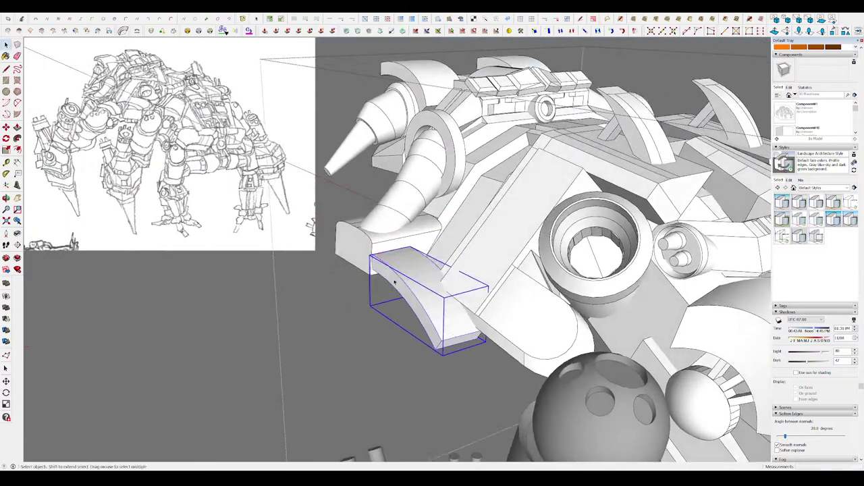
mouse_move(395, 282)
middle_down()
mouse_move(446, 253)
mouse_move(501, 287)
mouse_move(453, 262)
middle_up()
scroll(446, 253, down, 3)
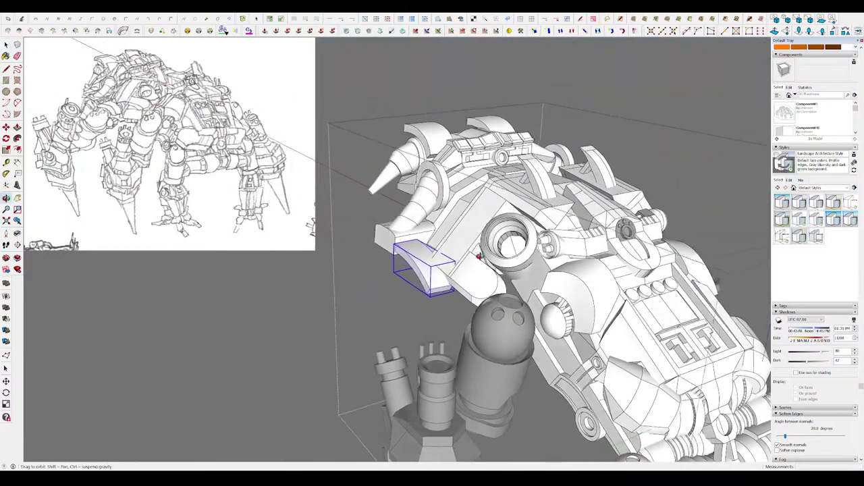
scroll(453, 262, up, 5)
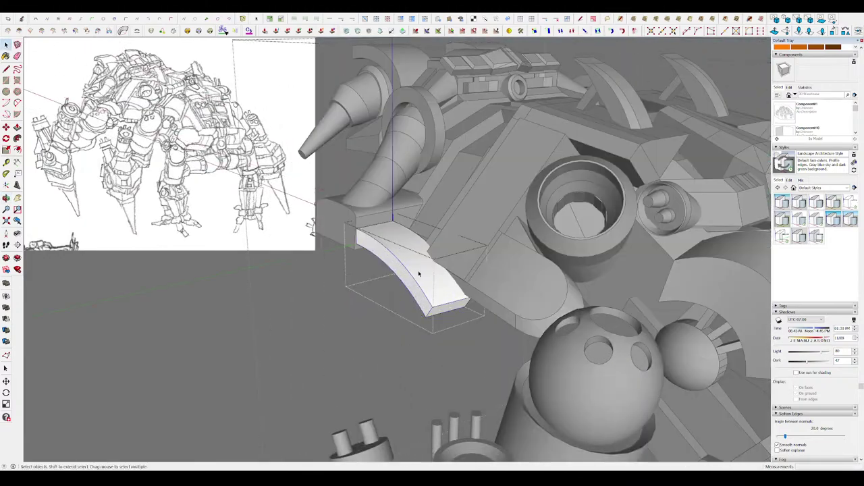
- Draw a line across the end of the bent slab
key(m)
key(space)
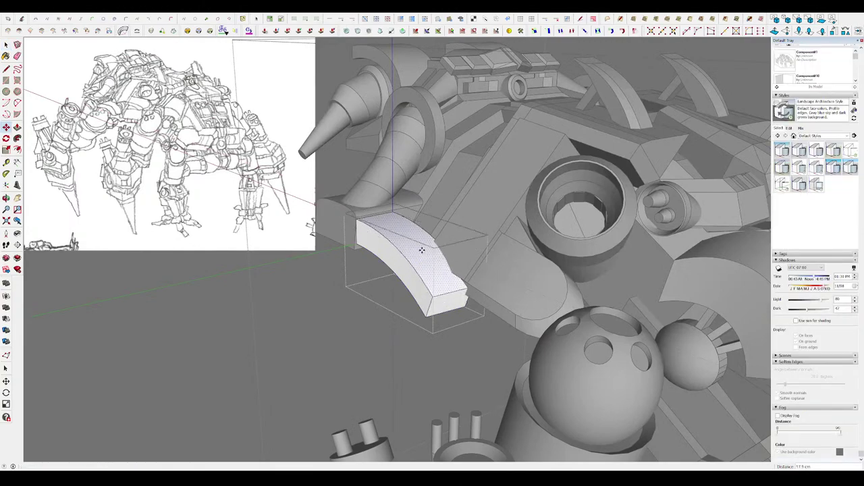
middle_drag(421, 253, 464, 294)
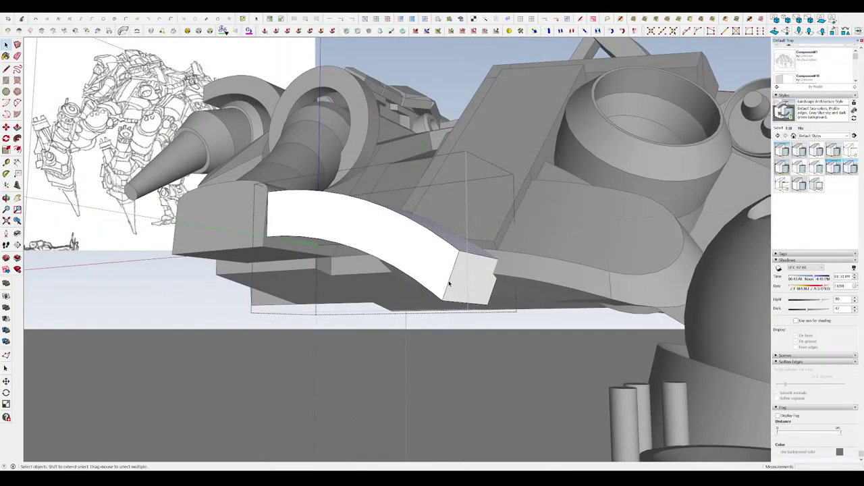
key(l)
click(450, 276)
click(403, 268)
key(p)
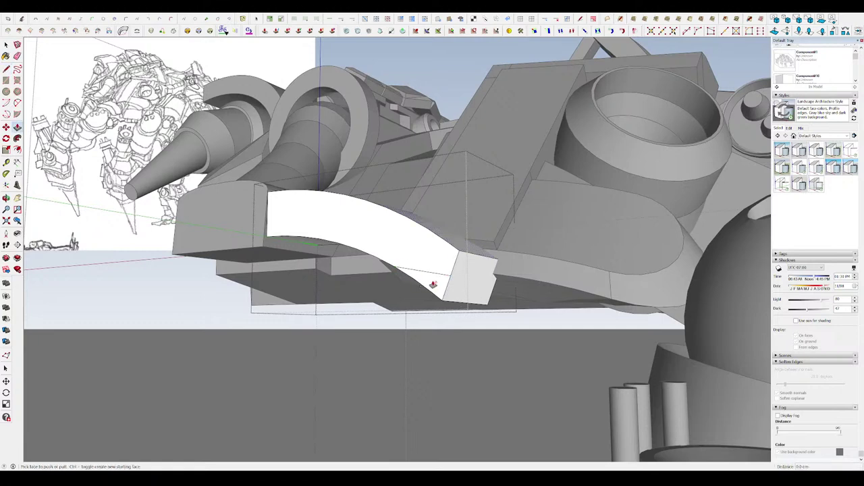
mouse_move(442, 281)
middle_down()
mouse_move(446, 264)
mouse_move(434, 233)
mouse_move(368, 313)
mouse_move(380, 167)
middle_up()
- Draw a sweeping arc across the bracket block's white face
key(e)
key(l)
click(359, 233)
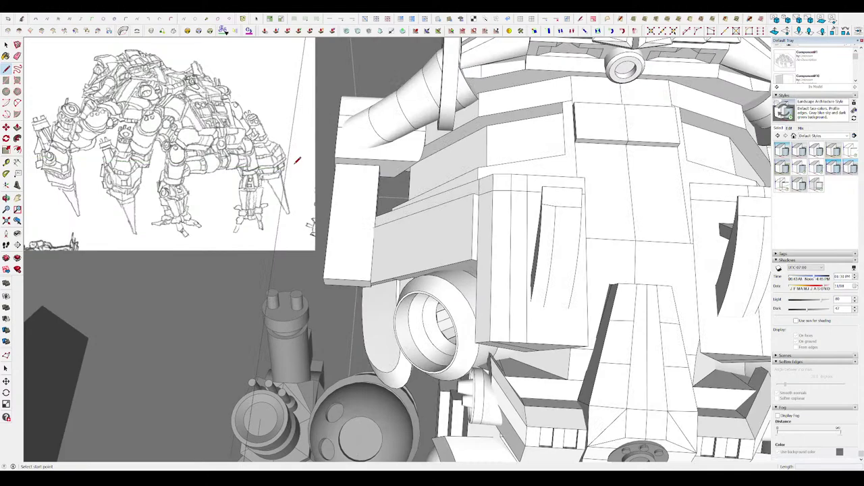
mouse_move(297, 160)
middle_down()
mouse_move(697, 151)
mouse_move(331, 293)
mouse_move(426, 223)
mouse_move(462, 172)
mouse_move(430, 104)
mouse_move(430, 187)
middle_up()
key(p)
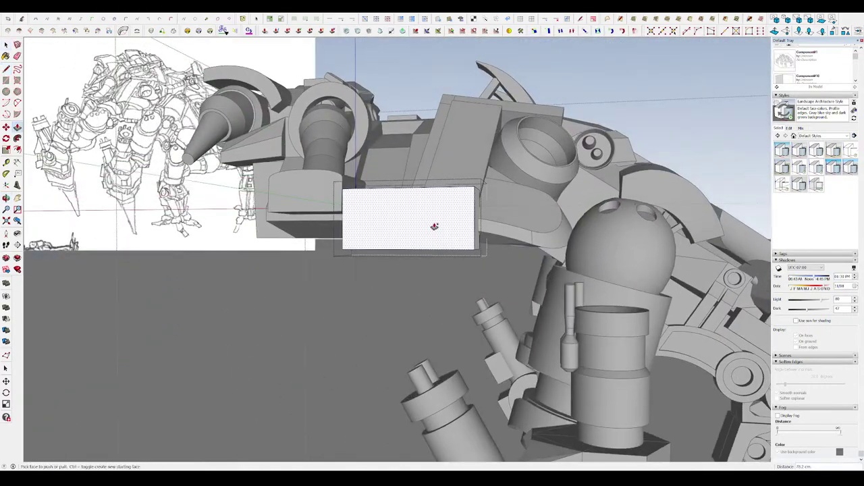
scroll(434, 227, up, 3)
scroll(411, 236, down, 3)
mouse_move(450, 276)
middle_down()
mouse_move(514, 282)
mouse_move(378, 207)
middle_up()
key(a)
click(375, 202)
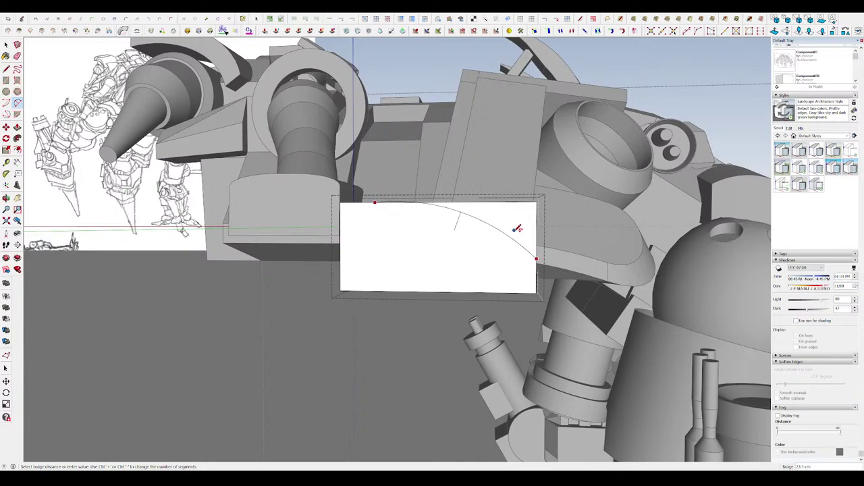
click(518, 228)
mouse_move(512, 231)
middle_down()
mouse_move(442, 254)
mouse_move(356, 303)
middle_up()
scroll(355, 303, down, 3)
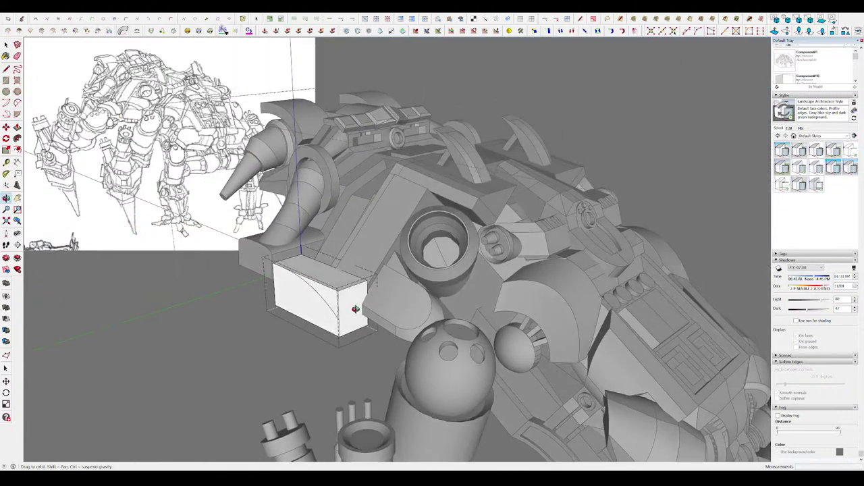
scroll(343, 284, up, 4)
- Offset an inset outline inside the block's side face and erase its bottom line
key(p)
middle_drag(432, 259, 401, 283)
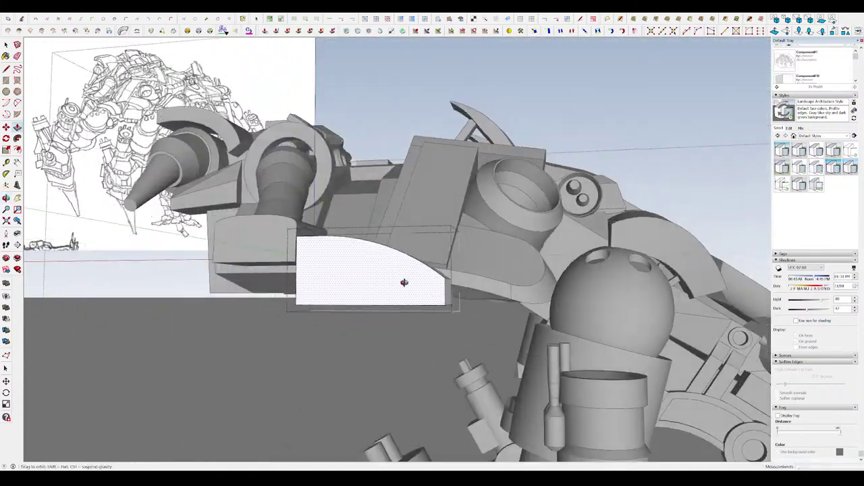
key(f)
click(400, 252)
click(389, 268)
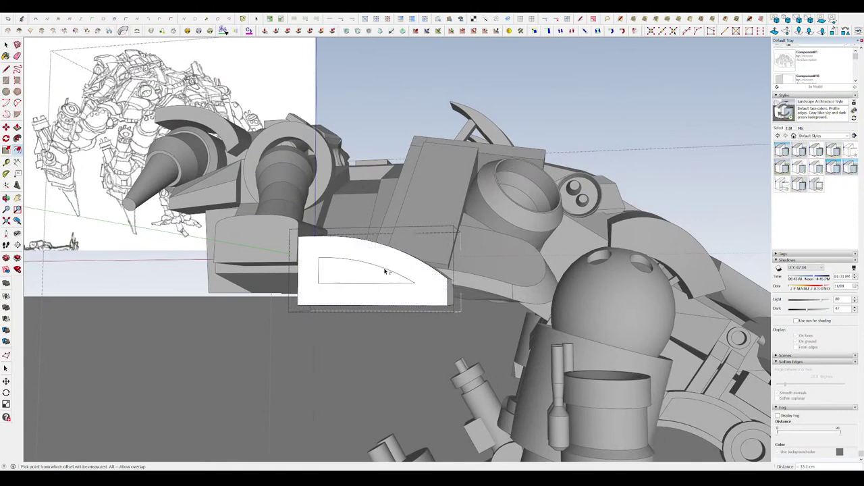
key(l)
click(415, 283)
scroll(319, 260, up, 3)
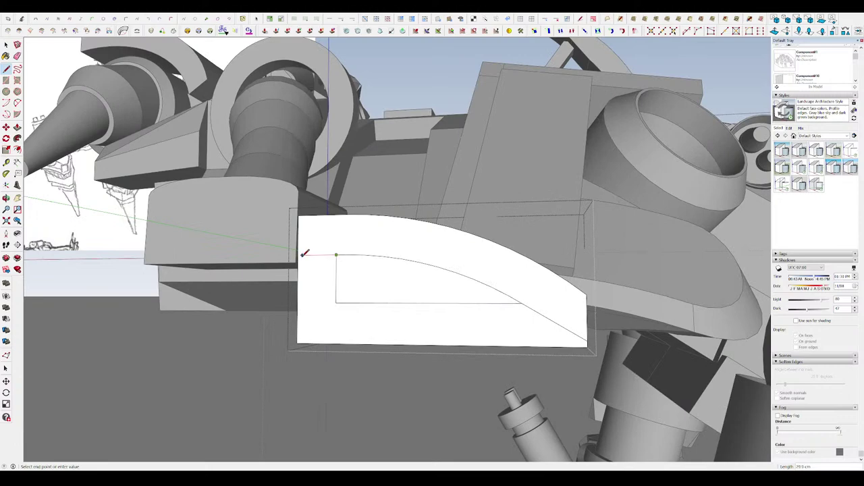
key(e)
drag(432, 295, 463, 316)
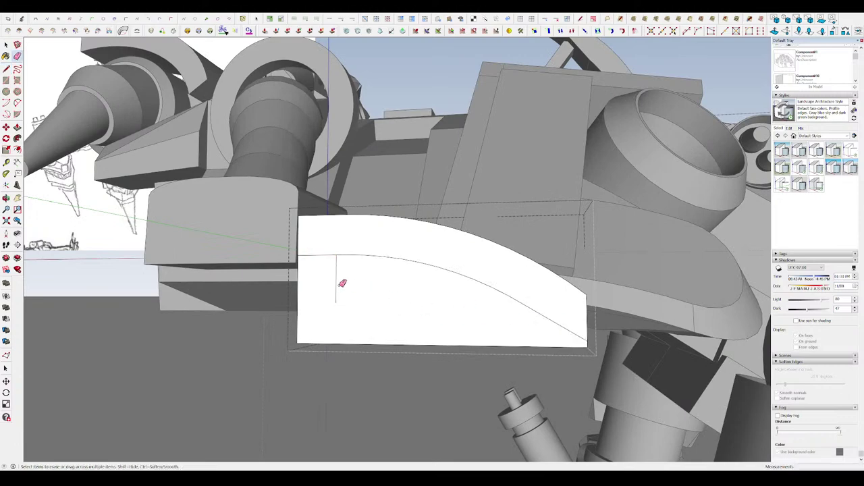
- Split the curved block's top face with a line, then show the whole model again
middle_drag(338, 279, 327, 386)
scroll(327, 386, down, 10)
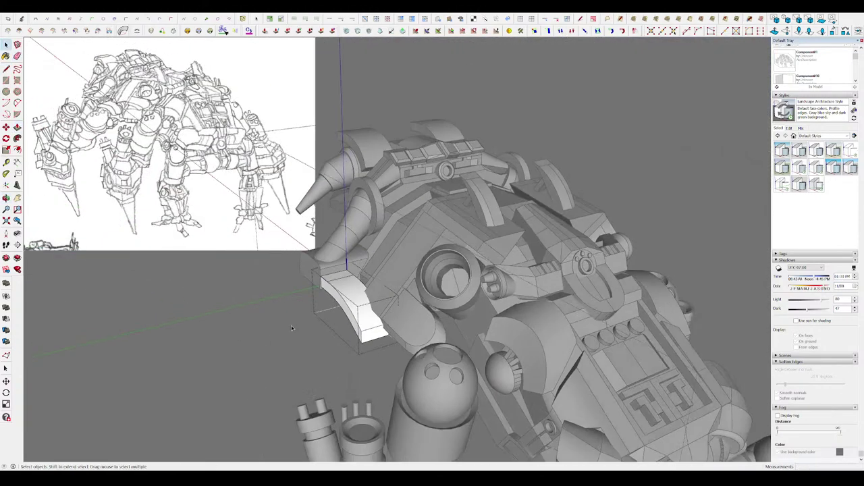
mouse_move(291, 325)
middle_down()
mouse_move(245, 342)
mouse_move(356, 326)
mouse_move(400, 285)
middle_up()
key(space)
click(356, 326)
scroll(357, 327, up, 3)
scroll(400, 286, up, 3)
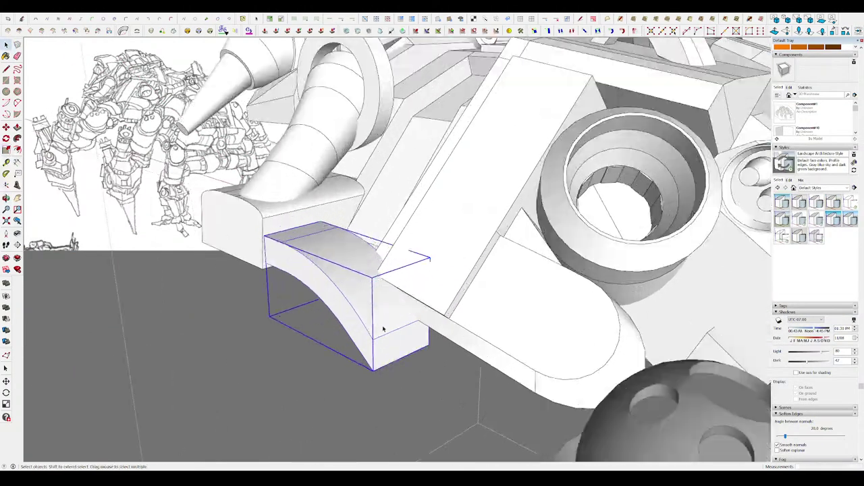
middle_drag(380, 328, 420, 293)
key(l)
click(412, 309)
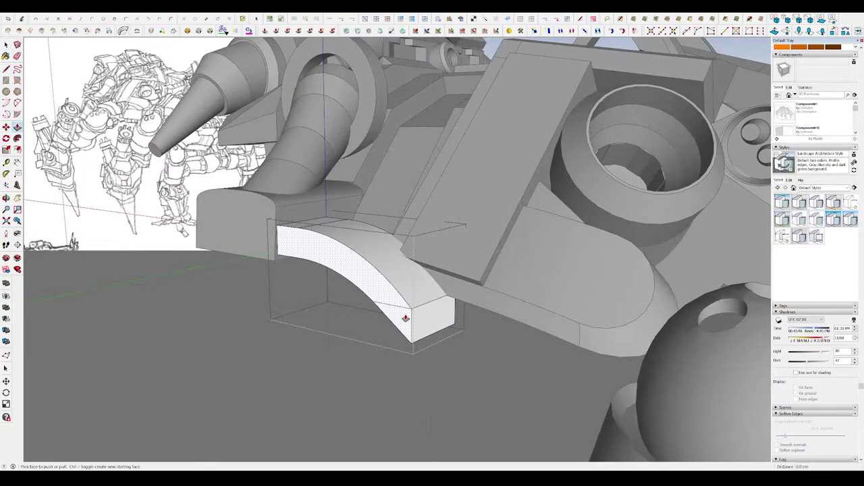
click(412, 309)
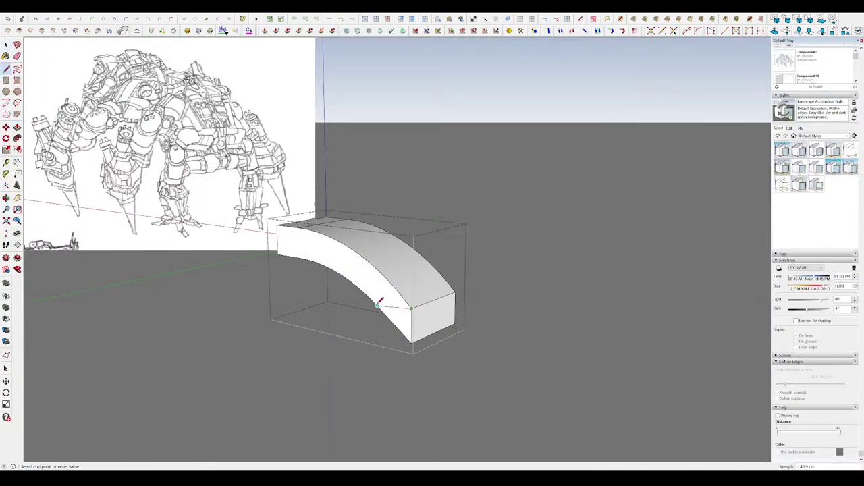
key(space)
key(Escape)
mouse_move(363, 296)
middle_down()
mouse_move(353, 333)
mouse_move(333, 342)
mouse_move(463, 348)
middle_up()
scroll(334, 341, down, 3)
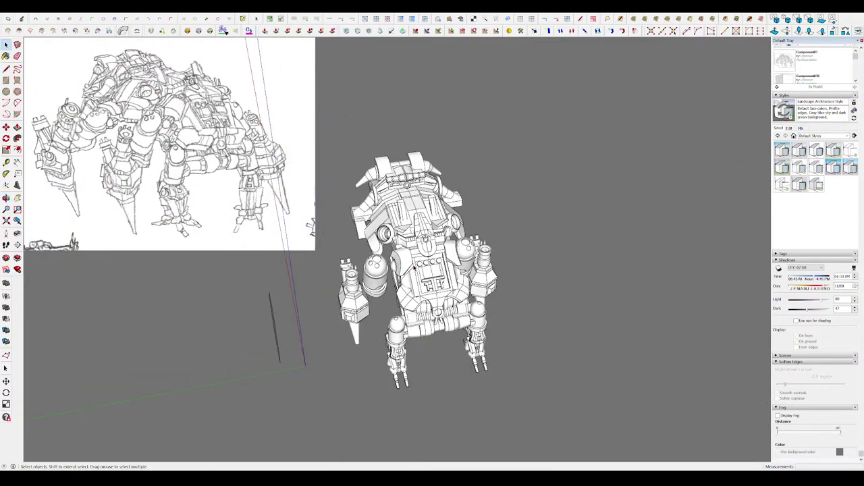
- Orbit to a top-down view and open the robot's body group for editing
scroll(434, 307, up, 3)
mouse_move(434, 307)
middle_down()
mouse_move(671, 131)
mouse_move(279, 351)
middle_up()
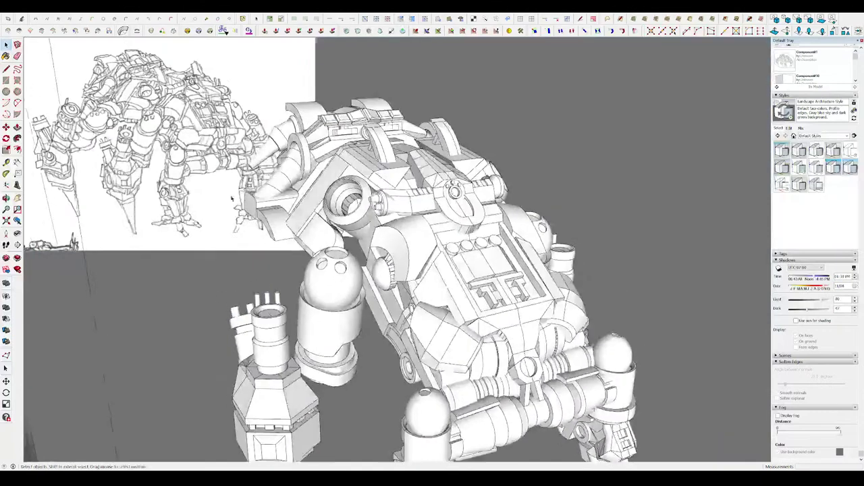
scroll(279, 351, down, 3)
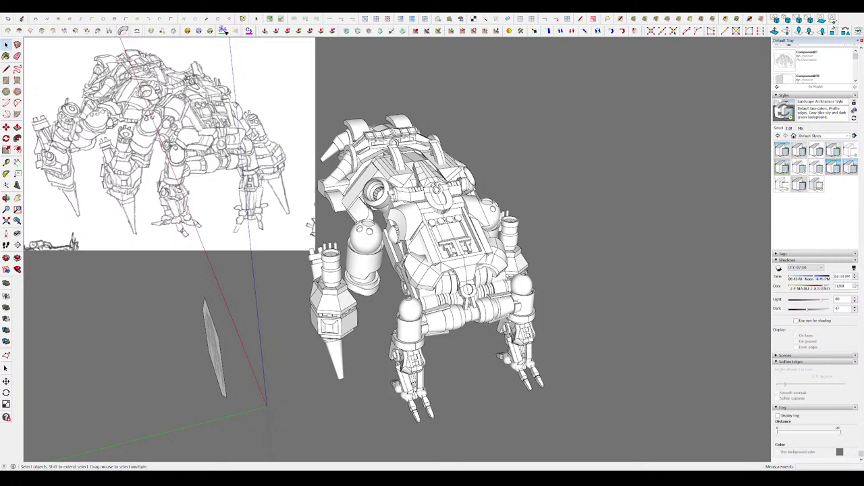
scroll(424, 230, down, 2)
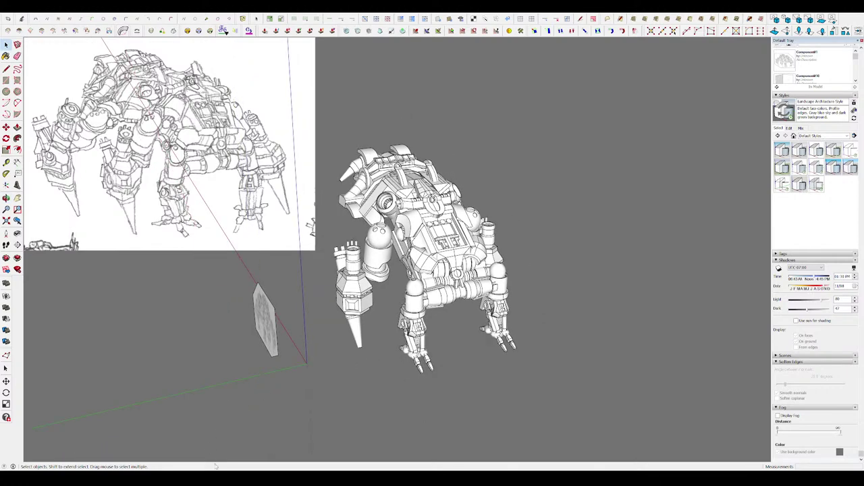
mouse_move(164, 293)
middle_down()
mouse_move(322, 417)
mouse_move(459, 266)
mouse_move(472, 223)
mouse_move(514, 158)
mouse_move(419, 274)
middle_up()
scroll(473, 223, up, 5)
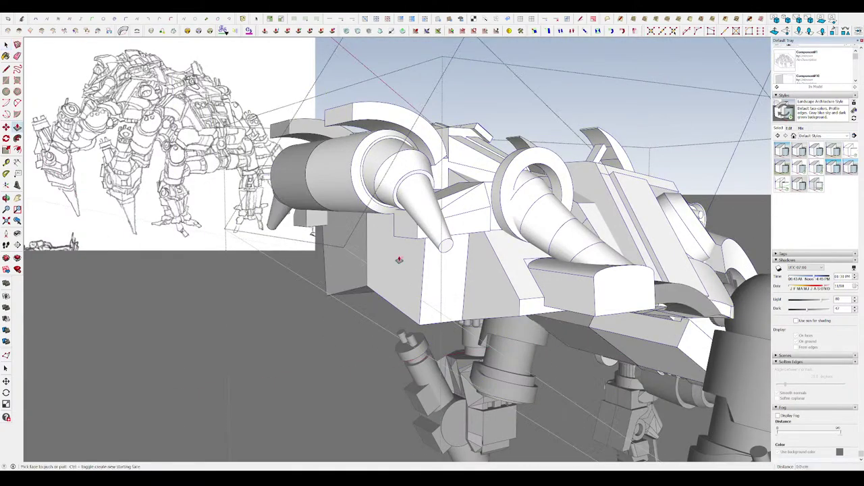
click(396, 313)
double_click(359, 228)
- Enable Show/Hide Shadows so the robot casts shadows on the ground
key(p)
key(space)
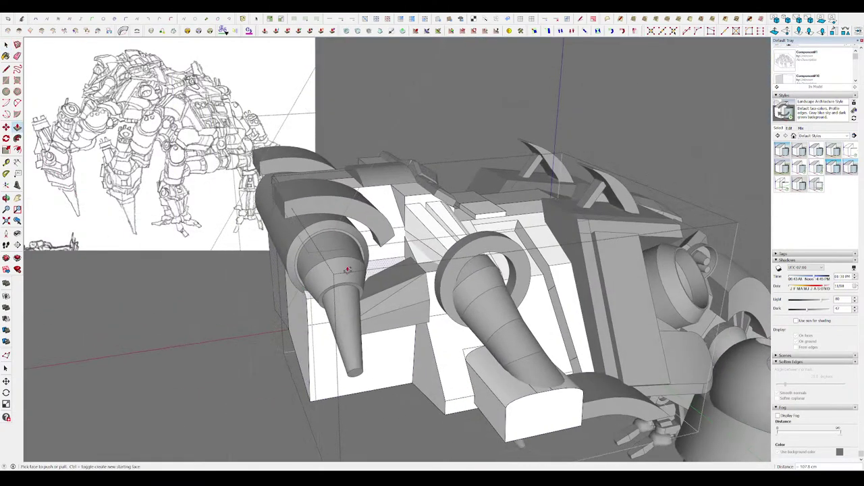
mouse_move(354, 207)
middle_down()
mouse_move(418, 196)
mouse_move(535, 198)
mouse_move(501, 183)
mouse_move(390, 198)
mouse_move(203, 257)
middle_up()
scroll(425, 197, down, 5)
scroll(501, 183, up, 5)
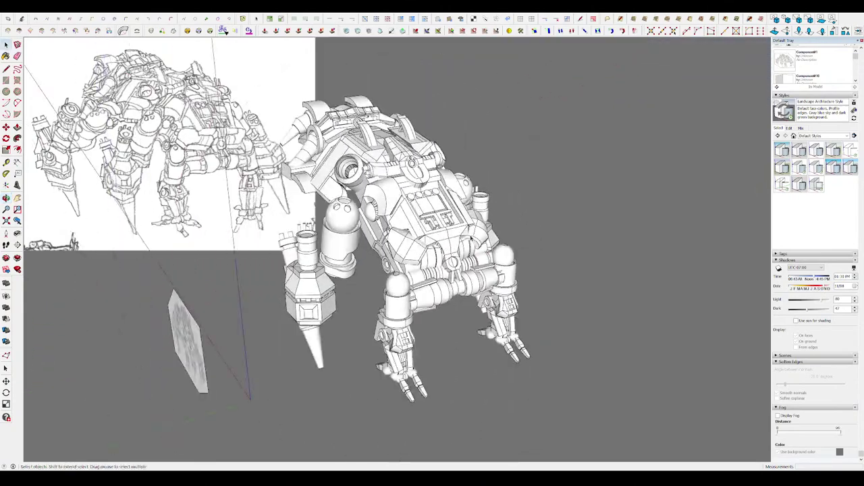
click(249, 31)
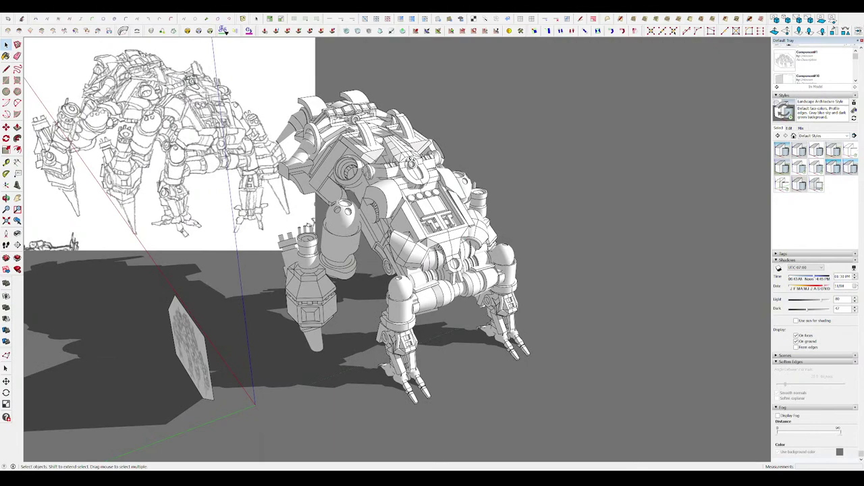
- Orbit around the robot from a higher rear view to inspect the finished mech
mouse_move(563, 266)
middle_down()
mouse_move(270, 363)
mouse_move(293, 413)
mouse_move(573, 420)
mouse_move(669, 374)
mouse_move(700, 318)
mouse_move(688, 292)
middle_up()
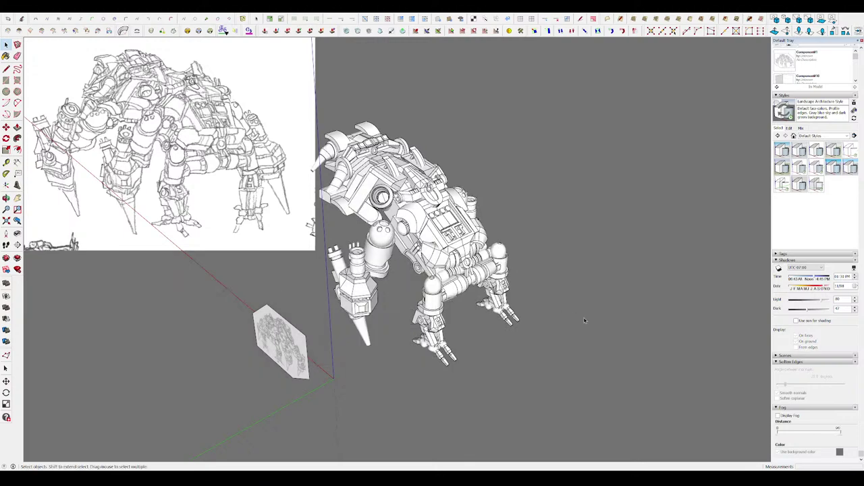
mouse_move(579, 318)
middle_down()
mouse_move(502, 245)
mouse_move(538, 258)
mouse_move(467, 295)
mouse_move(493, 289)
middle_up()
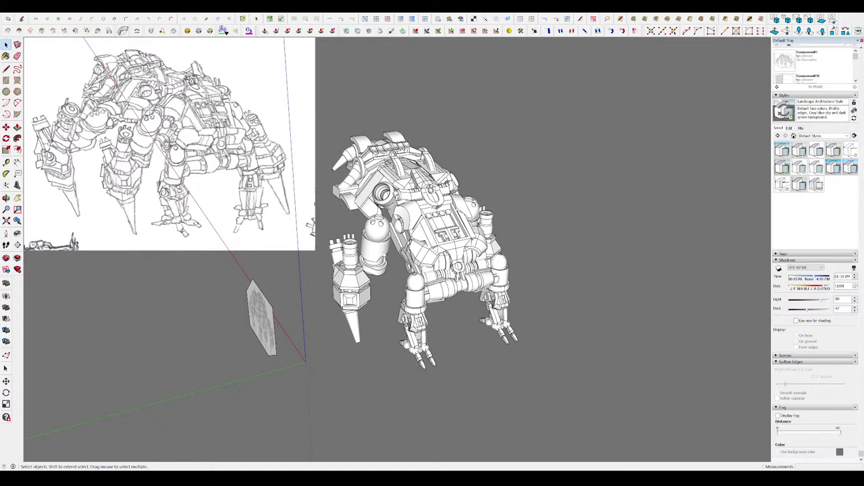
- Switch to the large walker mech and set its style background to dark grey
key(ctrl+z)
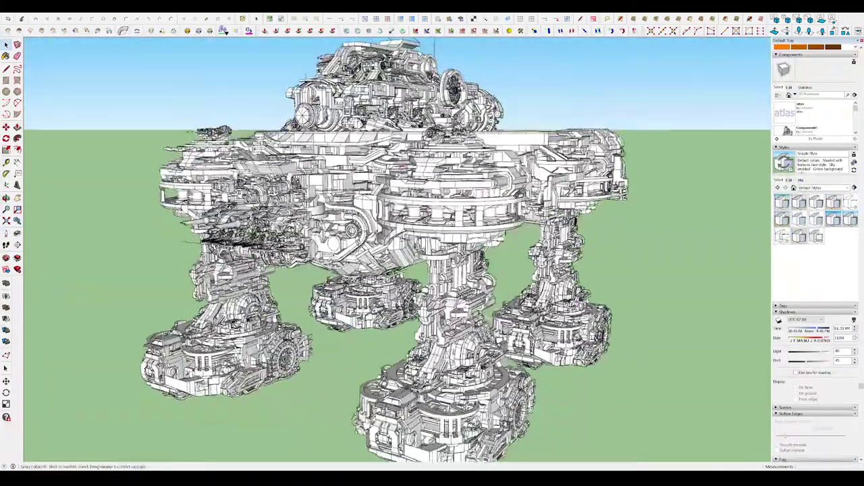
mouse_move(375, 154)
middle_down()
mouse_move(350, 315)
mouse_move(468, 120)
mouse_move(439, 129)
middle_up()
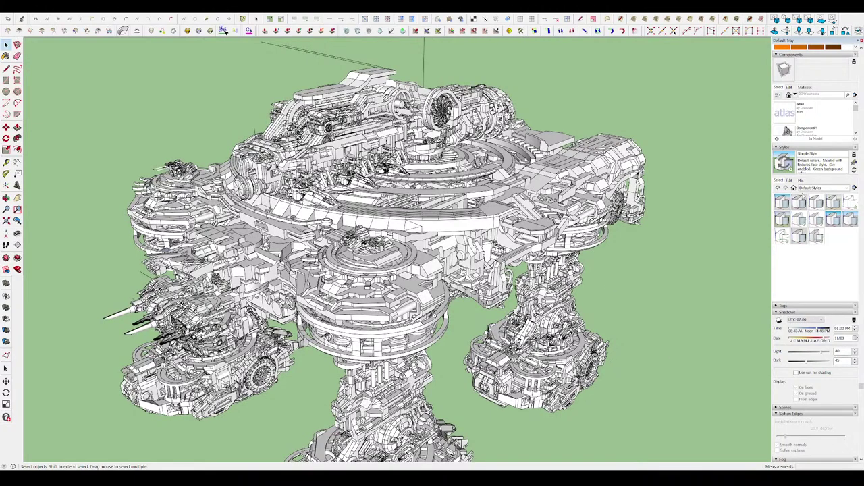
click(789, 180)
click(795, 190)
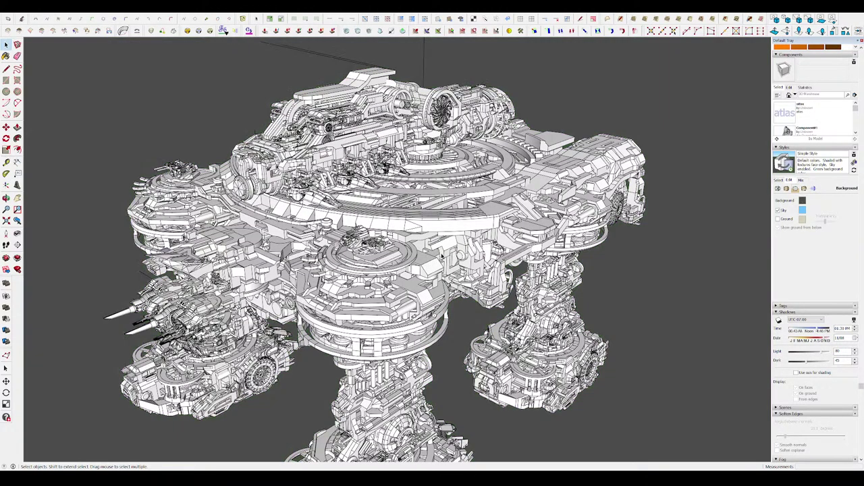
middle_drag(433, 261, 587, 258)
scroll(587, 258, up, 3)
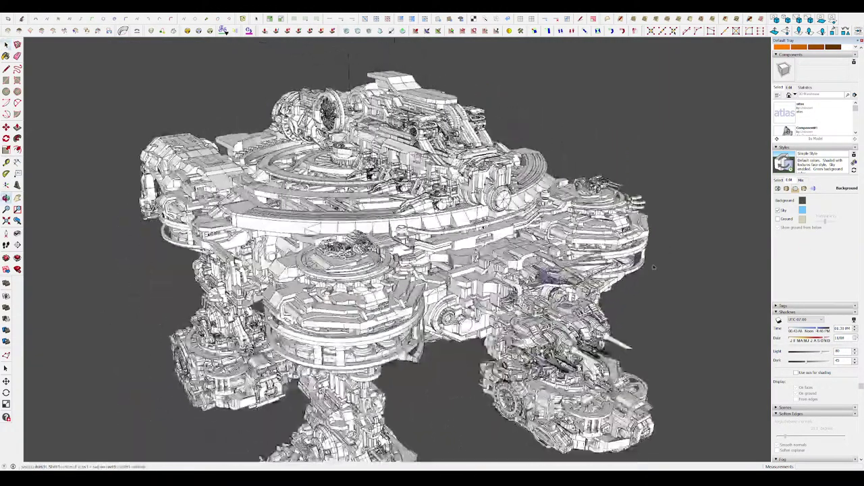
scroll(533, 236, up, 4)
scroll(512, 220, up, 3)
scroll(507, 217, down, 10)
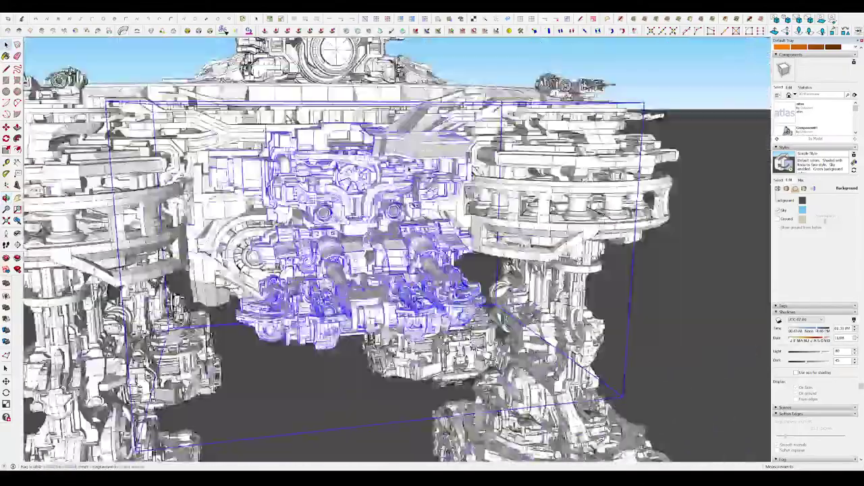
- Orbit close around the mech's head and its concentric curved rings to inspect them
middle_drag(508, 218, 432, 243)
scroll(432, 243, up, 5)
scroll(432, 243, up, 3)
key(q)
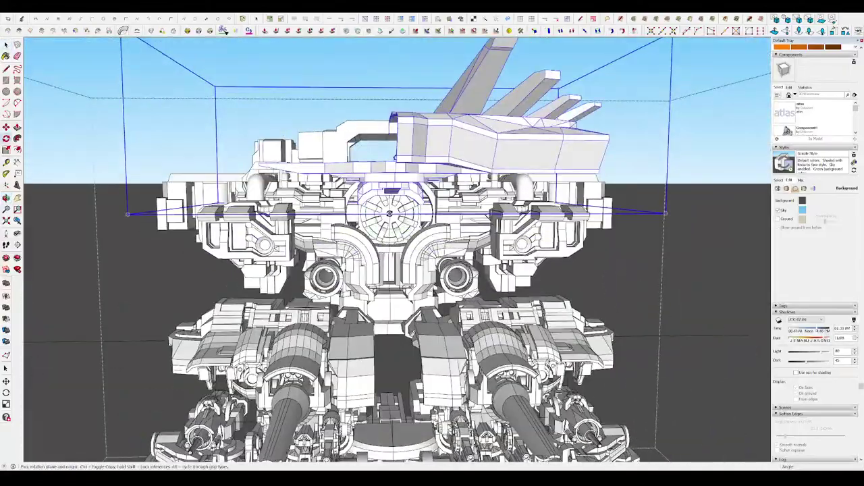
scroll(432, 243, down, 3)
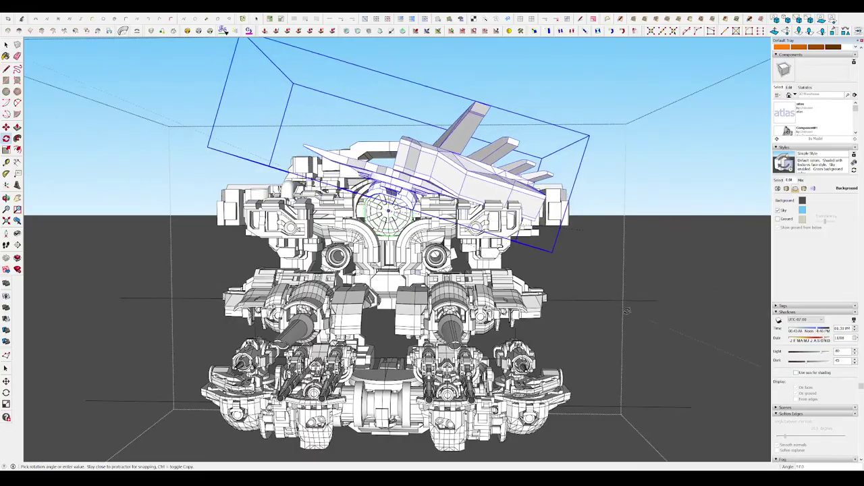
middle_drag(633, 297, 594, 291)
scroll(530, 221, up, 5)
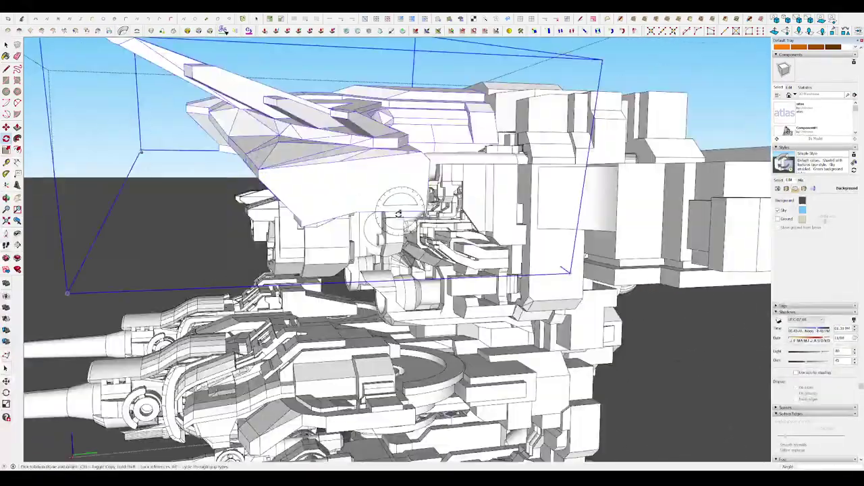
mouse_move(500, 222)
middle_down()
mouse_move(530, 221)
mouse_move(579, 325)
mouse_move(637, 320)
mouse_move(581, 317)
middle_up()
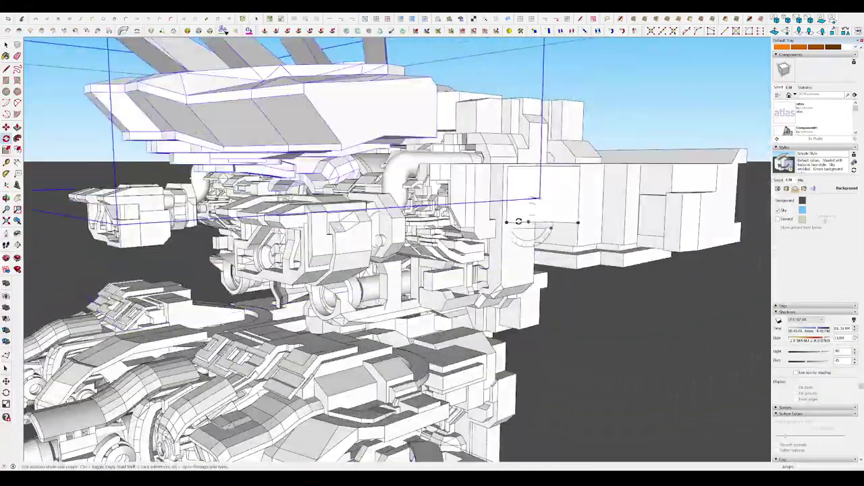
scroll(579, 325, down, 5)
scroll(636, 320, up, 3)
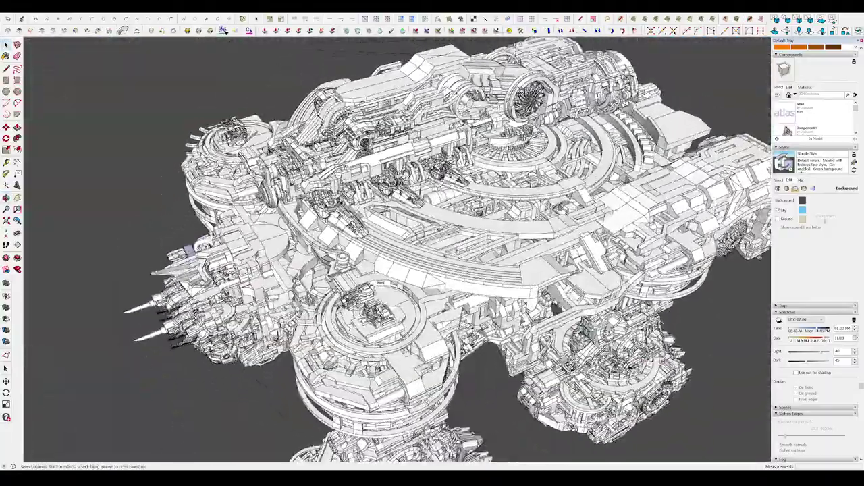
scroll(328, 248, up, 5)
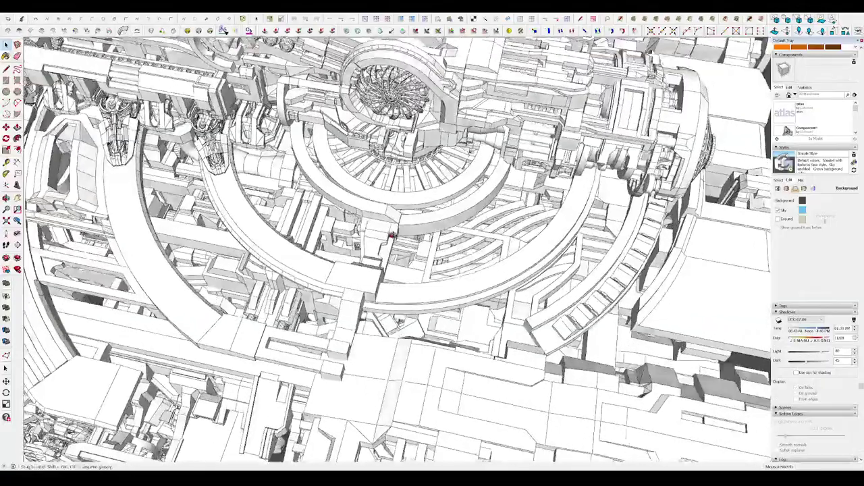
middle_drag(328, 247, 347, 239)
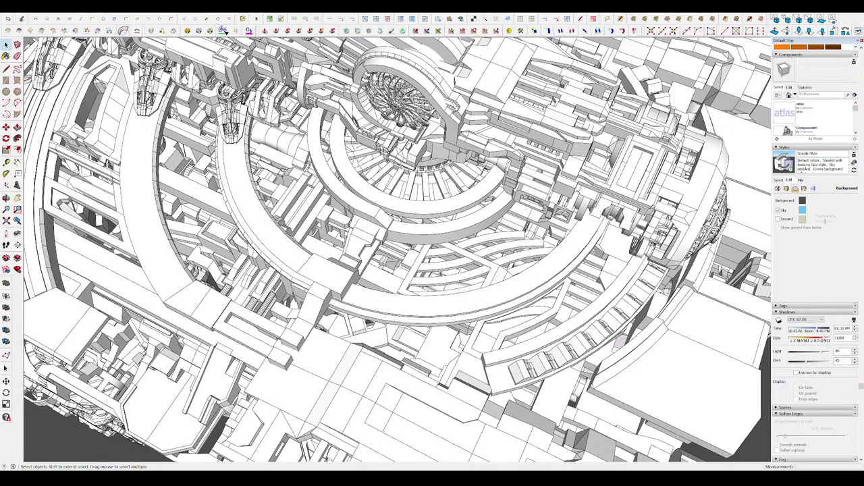
scroll(363, 238, down, 3)
scroll(363, 238, down, 5)
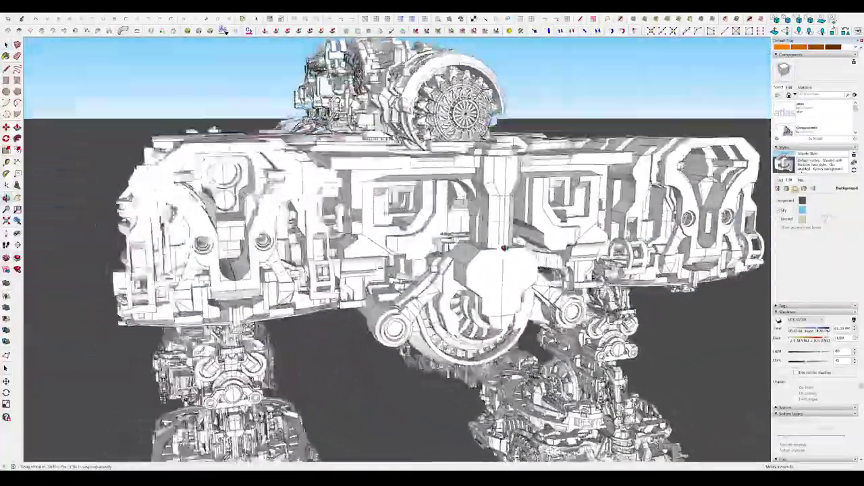
middle_drag(503, 248, 444, 235)
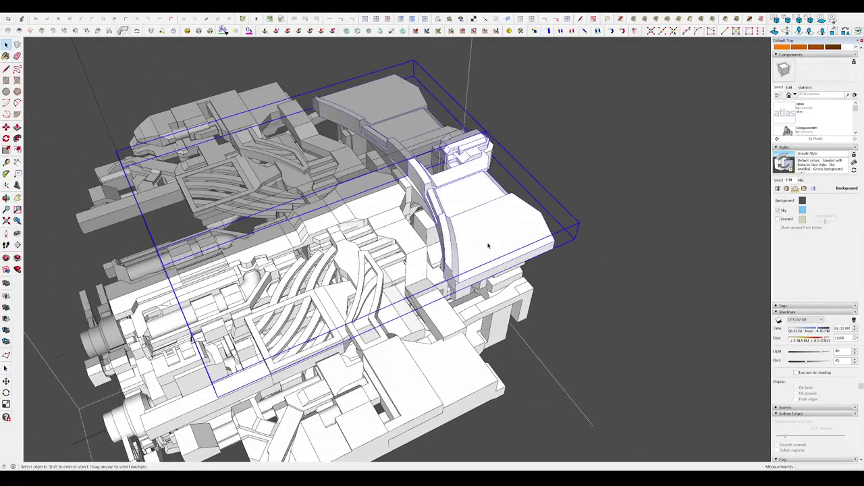
middle_drag(488, 246, 430, 218)
middle_drag(505, 288, 211, 279)
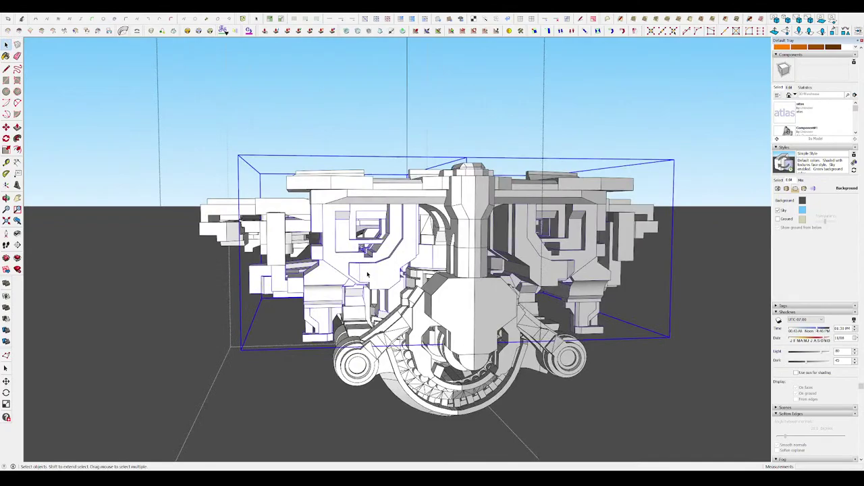
mouse_move(368, 274)
middle_down()
mouse_move(465, 331)
mouse_move(562, 416)
middle_up()
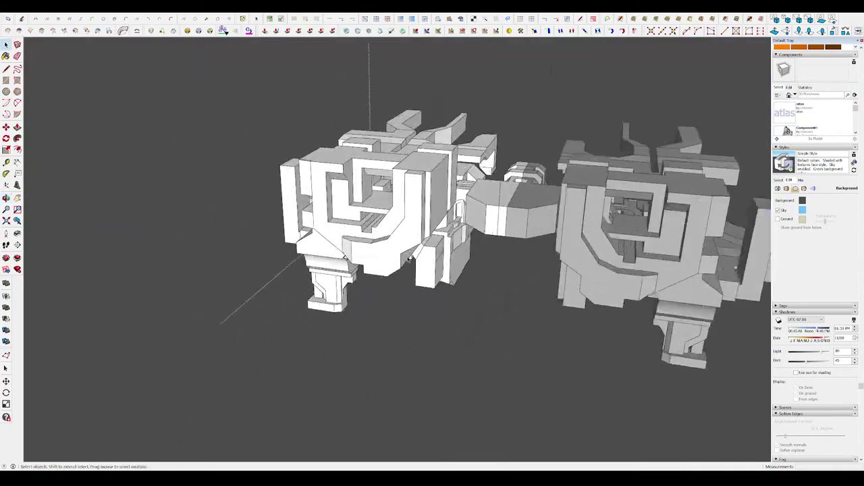
scroll(409, 258, up, 5)
middle_drag(560, 290, 400, 163)
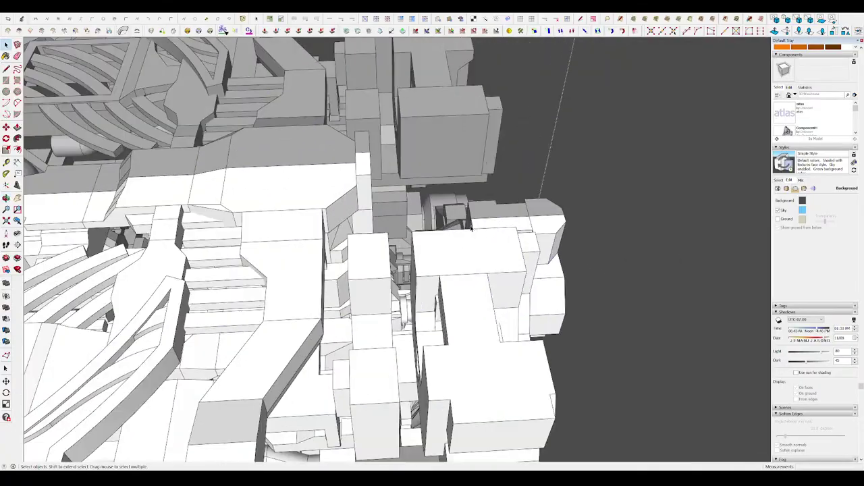
mouse_move(482, 247)
middle_down()
mouse_move(171, 148)
mouse_move(436, 317)
mouse_move(487, 290)
mouse_move(553, 347)
mouse_move(463, 443)
middle_up()
scroll(464, 443, down, 5)
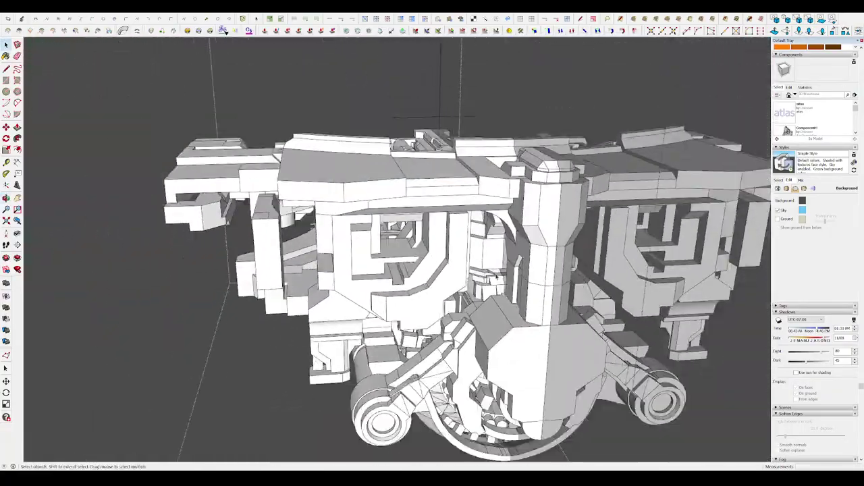
scroll(627, 356, up, 5)
scroll(488, 207, down, 5)
middle_drag(488, 206, 486, 241)
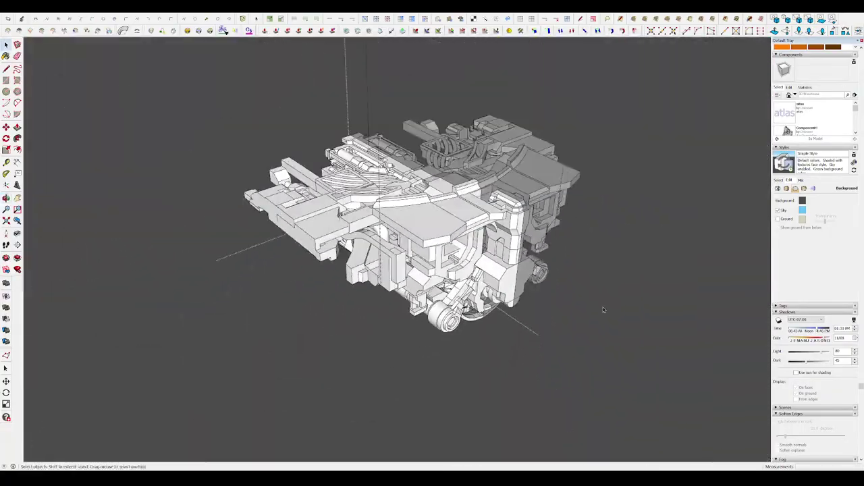
scroll(604, 310, up, 5)
middle_drag(637, 341, 689, 354)
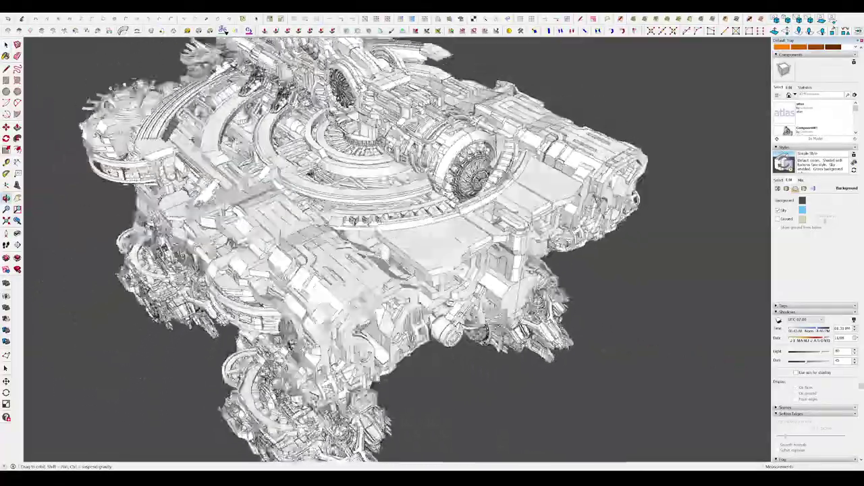
- Orbit and zoom around the deck to a frontal view of the mech's central head column
middle_drag(433, 243, 473, 223)
scroll(484, 221, up, 5)
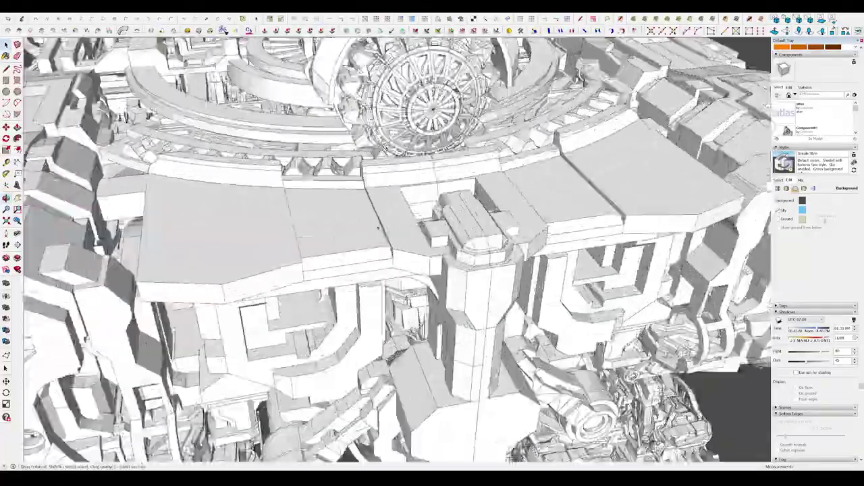
scroll(484, 222, up, 2)
scroll(485, 222, down, 3)
scroll(484, 222, down, 3)
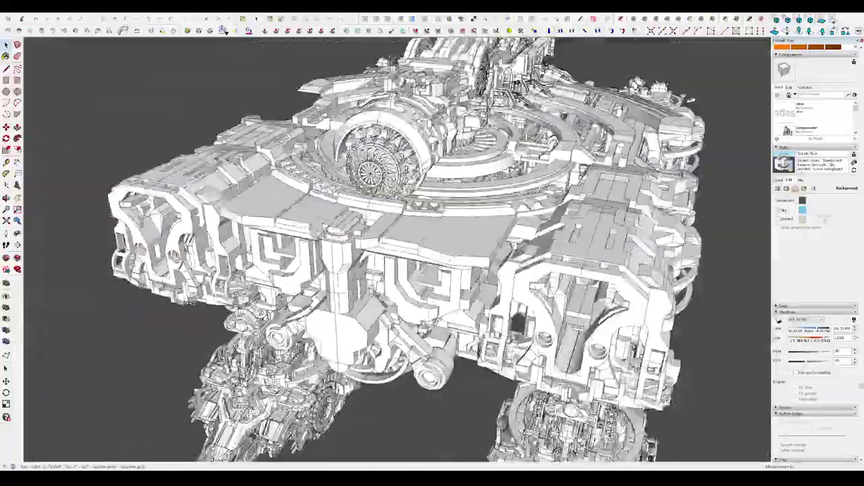
scroll(311, 188, up, 4)
mouse_move(484, 222)
middle_down()
mouse_move(311, 188)
mouse_move(672, 213)
middle_up()
scroll(311, 188, up, 2)
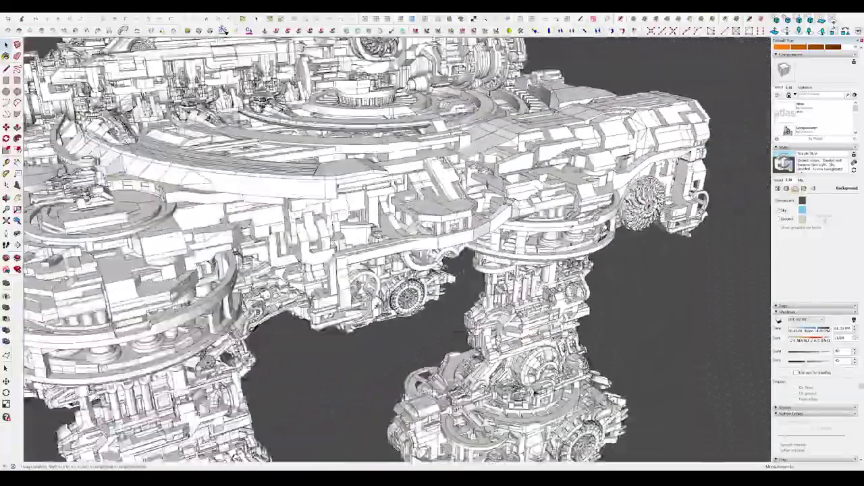
scroll(590, 117, up, 4)
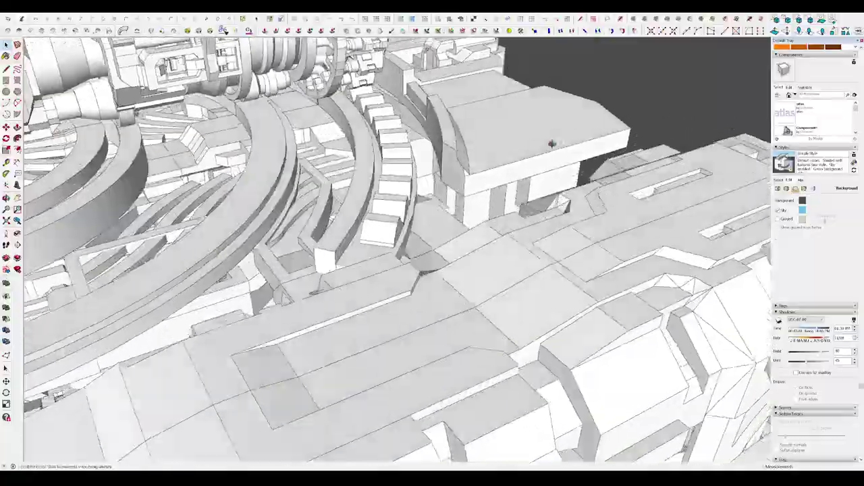
middle_drag(552, 144, 480, 252)
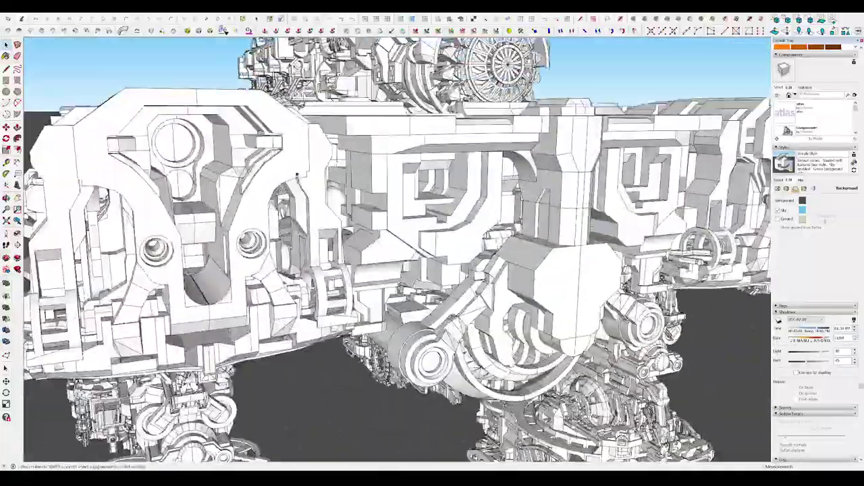
mouse_move(297, 174)
middle_down()
mouse_move(261, 205)
mouse_move(425, 279)
middle_up()
- Enter the front head component and orbit around its white blocky parts
double_click(417, 278)
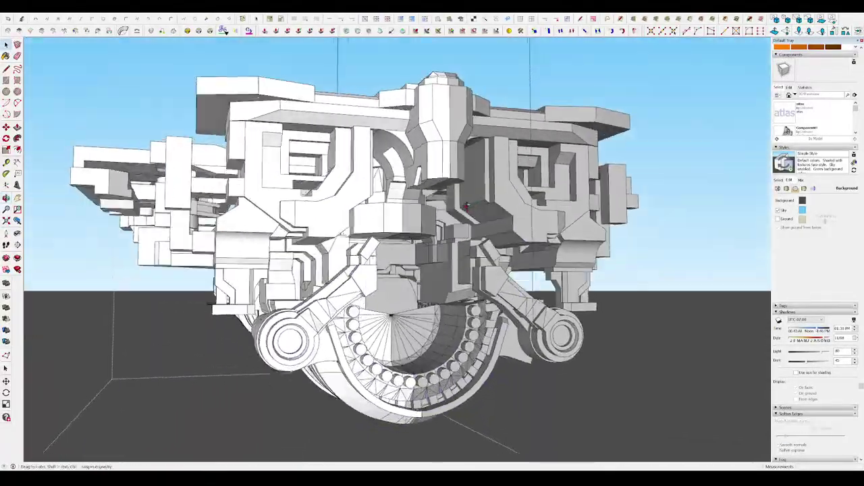
middle_drag(466, 206, 396, 307)
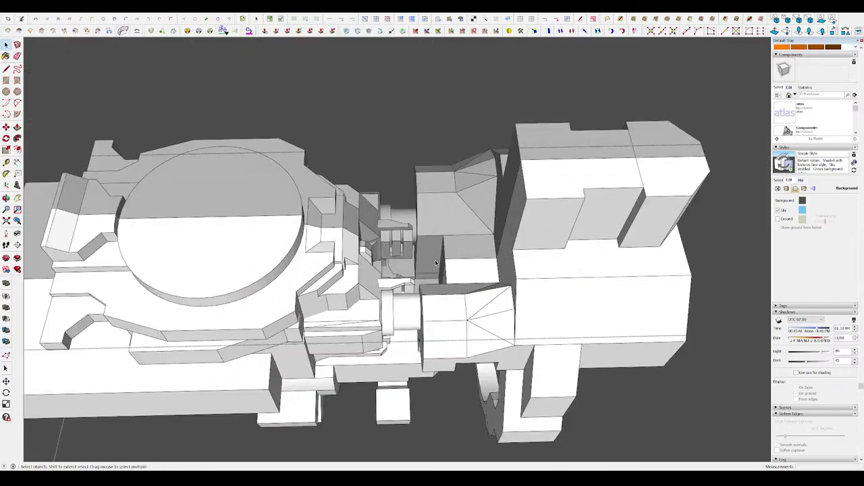
scroll(329, 260, up, 5)
middle_drag(353, 337, 305, 208)
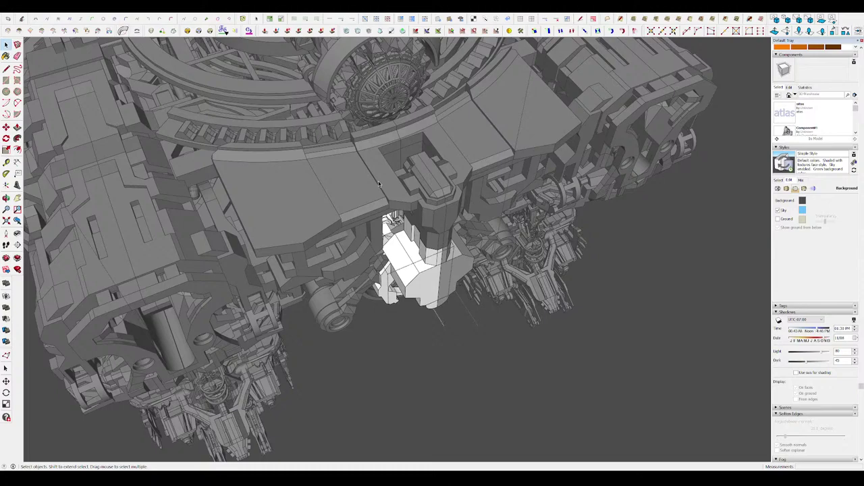
mouse_move(379, 183)
middle_down()
mouse_move(329, 356)
mouse_move(585, 297)
middle_up()
scroll(441, 253, down, 5)
middle_drag(440, 255, 446, 167)
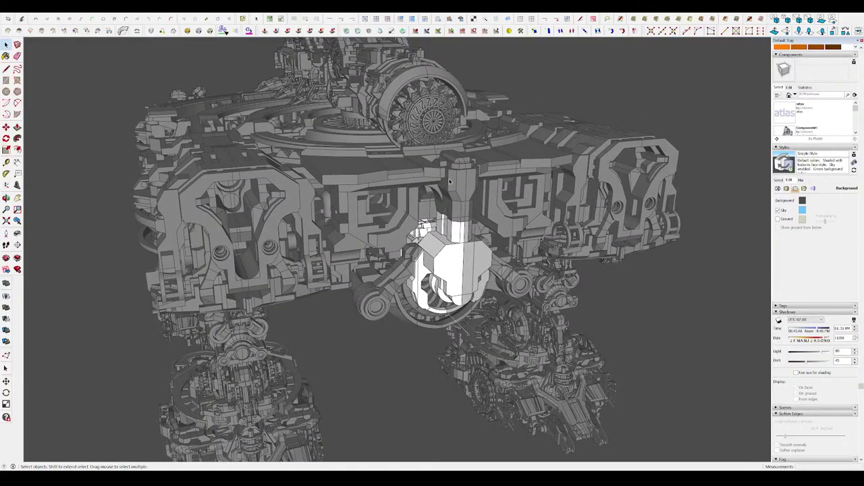
scroll(351, 240, up, 5)
scroll(368, 243, up, 5)
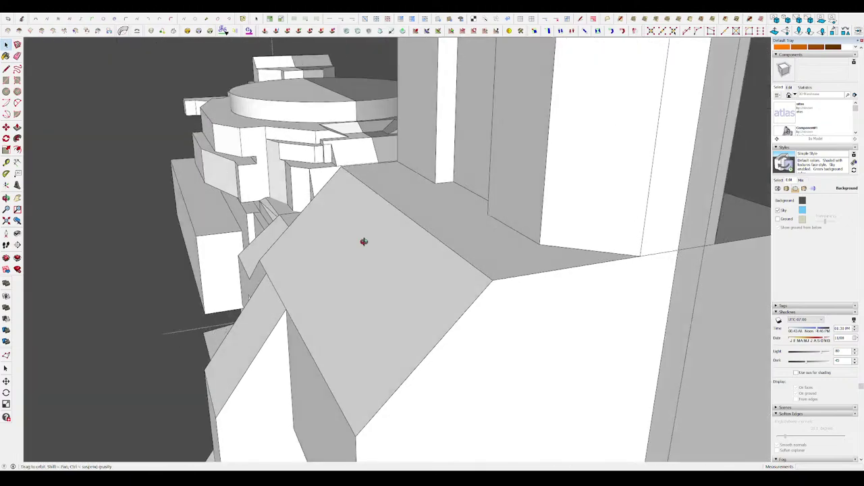
mouse_move(362, 241)
middle_down()
mouse_move(563, 254)
mouse_move(725, 314)
middle_up()
scroll(474, 331, down, 5)
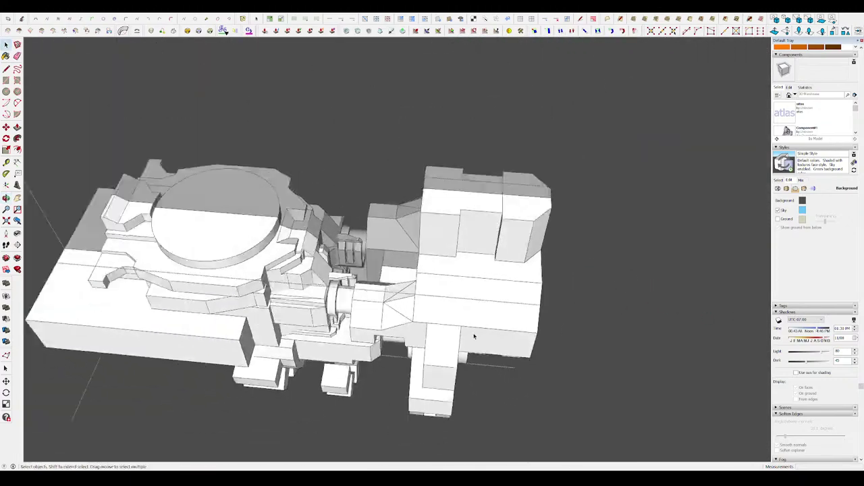
scroll(491, 315, up, 10)
middle_drag(490, 315, 466, 233)
- Orbit to a top-down view of the head component's cavity
scroll(466, 233, up, 5)
scroll(434, 295, up, 5)
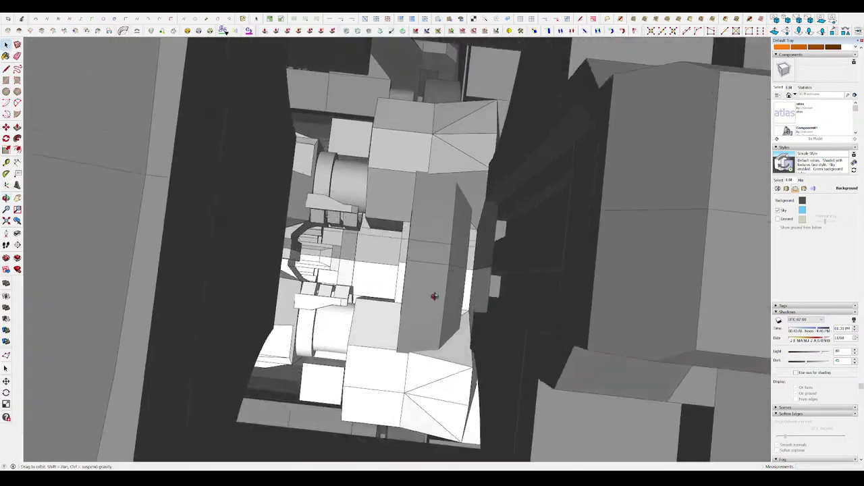
scroll(444, 296, up, 3)
mouse_move(481, 265)
middle_down()
mouse_move(565, 234)
mouse_move(662, 233)
mouse_move(722, 255)
middle_up()
scroll(458, 262, down, 5)
mouse_move(458, 262)
middle_down()
mouse_move(463, 276)
mouse_move(257, 267)
mouse_move(264, 293)
mouse_move(320, 214)
mouse_move(129, 280)
mouse_move(422, 268)
middle_up()
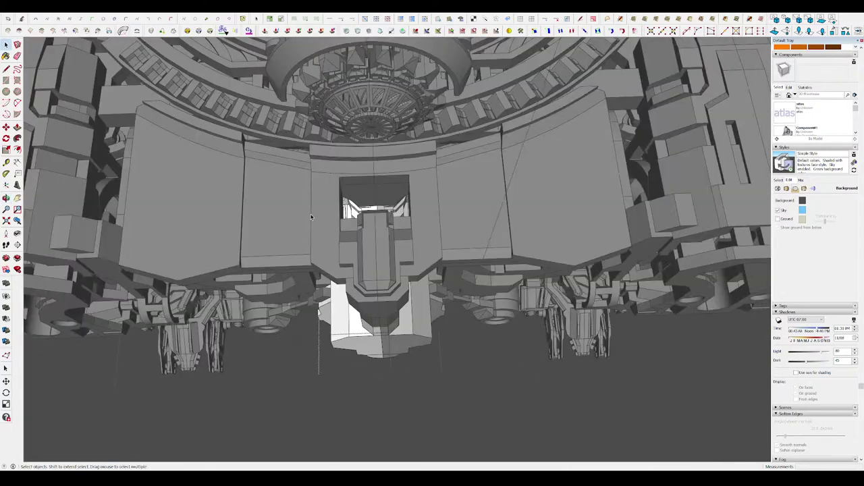
scroll(351, 303, up, 3)
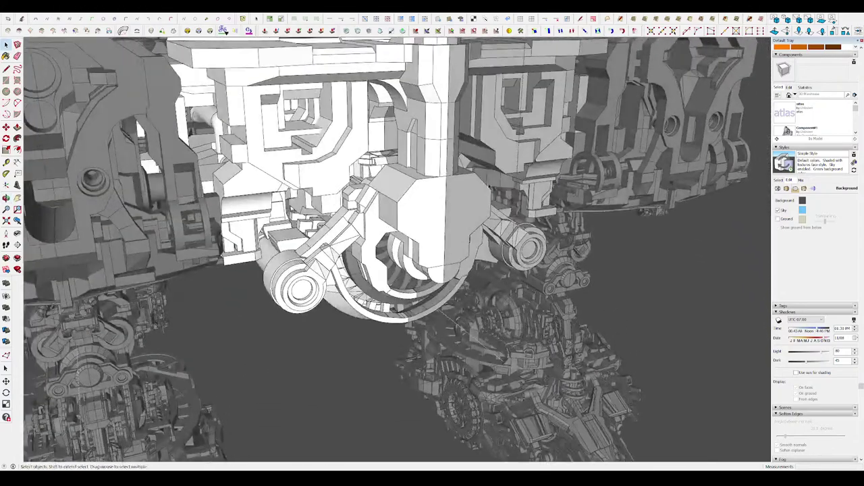
scroll(405, 203, up, 4)
mouse_move(405, 202)
middle_down()
mouse_move(453, 119)
mouse_move(440, 106)
mouse_move(401, 175)
mouse_move(450, 185)
mouse_move(617, 168)
mouse_move(519, 119)
middle_up()
scroll(441, 106, down, 3)
scroll(446, 179, down, 3)
scroll(445, 180, down, 3)
- Enter the inner head component and zoom in on its central pillar and recessed opening
double_click(456, 188)
scroll(479, 183, up, 3)
mouse_move(673, 96)
middle_down()
mouse_move(518, 54)
mouse_move(364, 341)
middle_up()
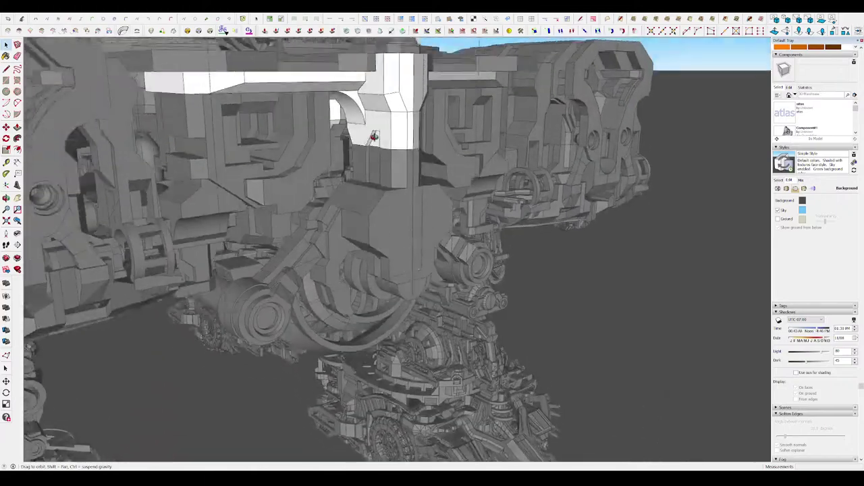
scroll(356, 171, up, 3)
scroll(338, 169, up, 3)
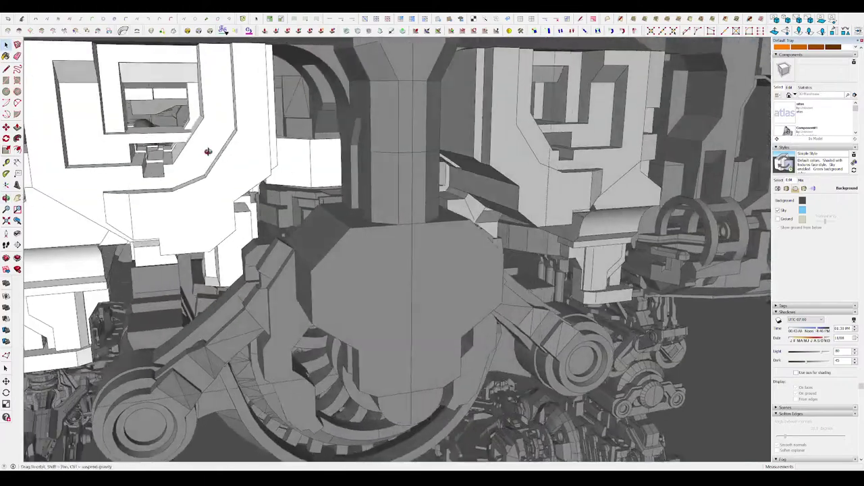
scroll(290, 164, up, 3)
scroll(247, 159, up, 3)
scroll(347, 191, down, 5)
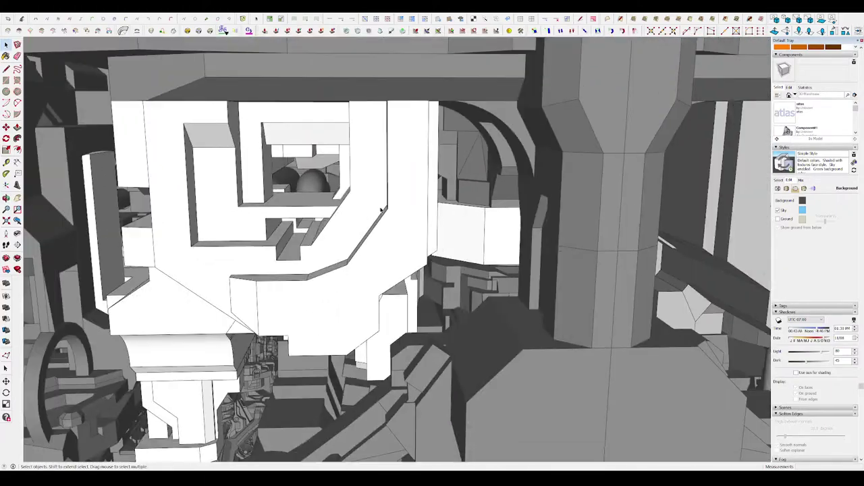
mouse_move(347, 191)
middle_down()
mouse_move(354, 283)
mouse_move(355, 270)
mouse_move(630, 327)
mouse_move(438, 229)
mouse_move(511, 251)
mouse_move(543, 222)
mouse_move(480, 277)
mouse_move(432, 256)
middle_up()
scroll(355, 270, down, 2)
scroll(354, 270, down, 10)
scroll(405, 246, up, 3)
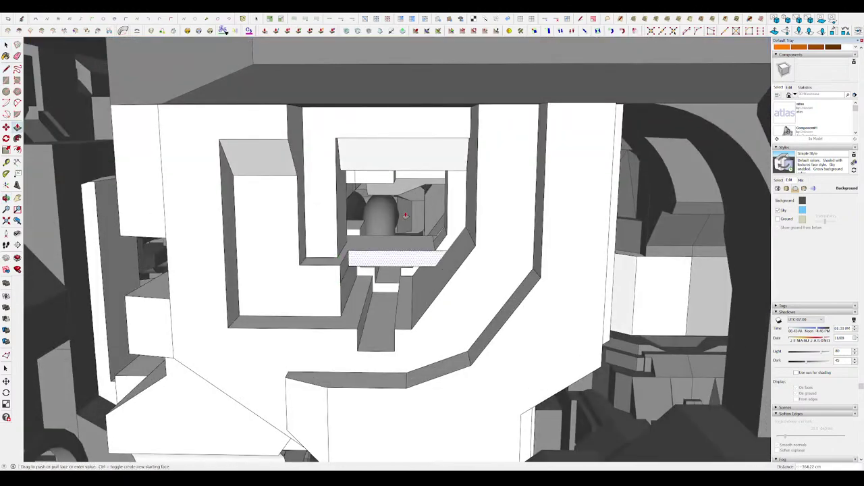
scroll(405, 216, up, 3)
- Push/pull the blocks inside the head's opening, viewed from above near the beam end
scroll(405, 216, up, 3)
mouse_move(405, 216)
middle_down()
mouse_move(496, 243)
mouse_move(422, 226)
mouse_move(405, 183)
mouse_move(441, 142)
mouse_move(366, 251)
mouse_move(366, 338)
mouse_move(402, 328)
middle_up()
key(p)
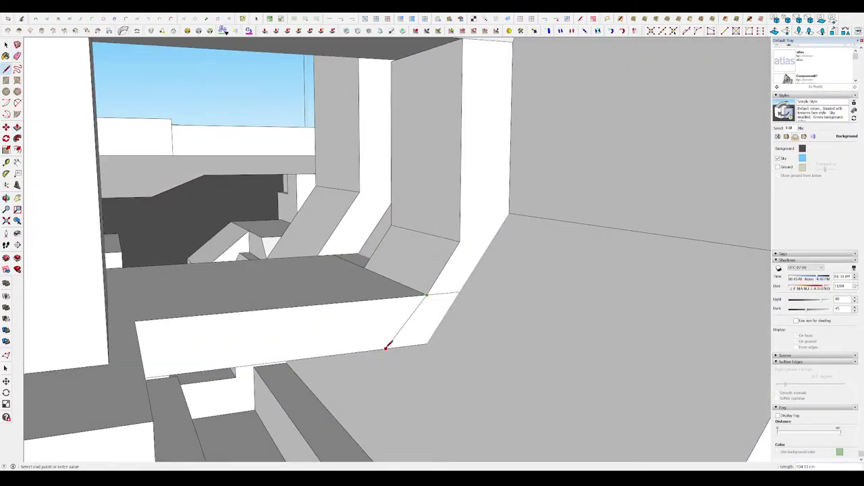
scroll(303, 269, up, 3)
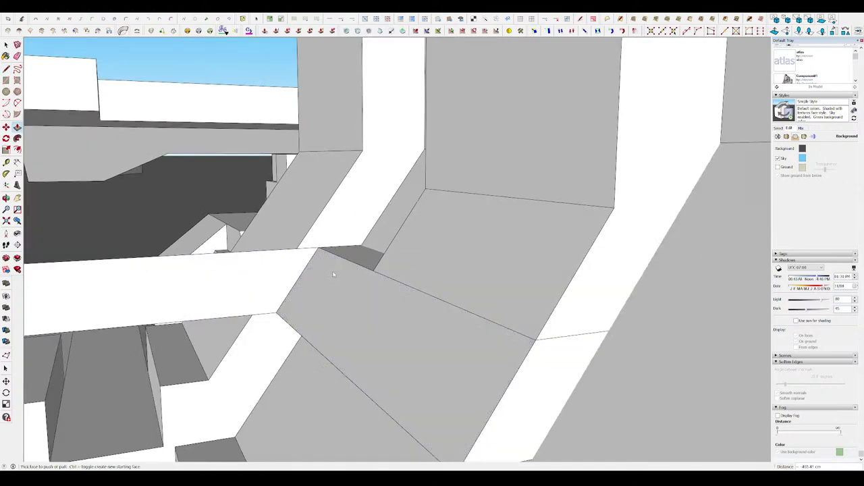
scroll(332, 252, down, 5)
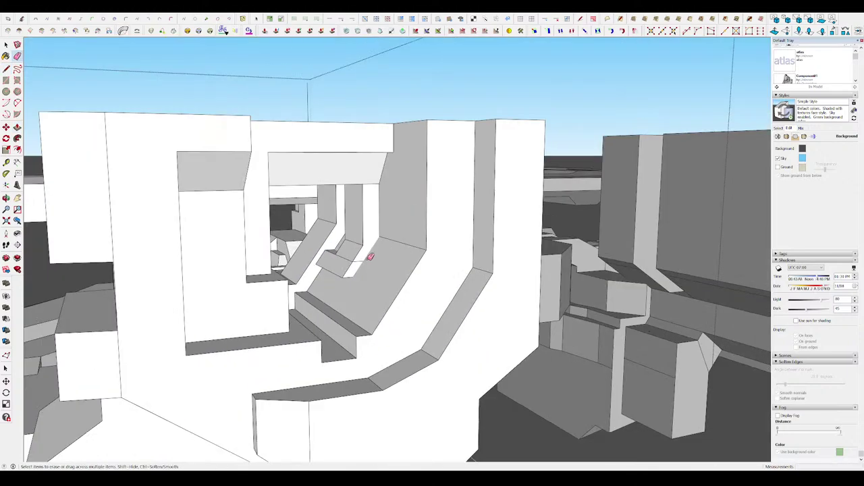
middle_drag(332, 252, 357, 270)
scroll(358, 257, up, 5)
scroll(359, 256, down, 3)
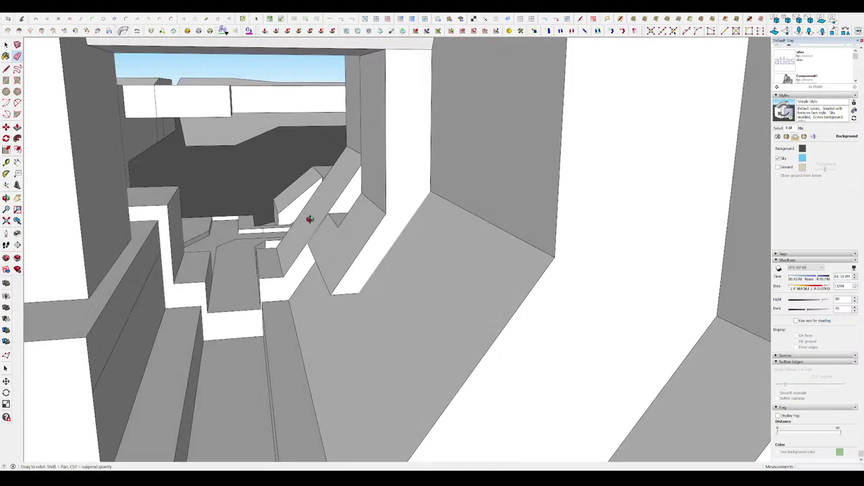
scroll(309, 218, down, 3)
scroll(395, 183, up, 3)
scroll(372, 201, up, 2)
middle_drag(372, 202, 341, 211)
- Draw and erase edges on the inner blocks inside the head's opening
key(l)
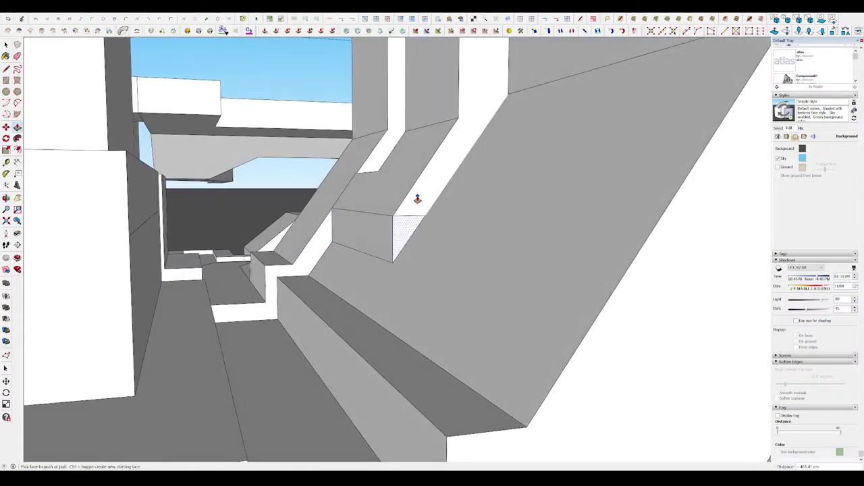
key(e)
middle_drag(418, 199, 372, 277)
scroll(399, 264, down, 3)
scroll(264, 223, up, 1)
scroll(326, 200, up, 3)
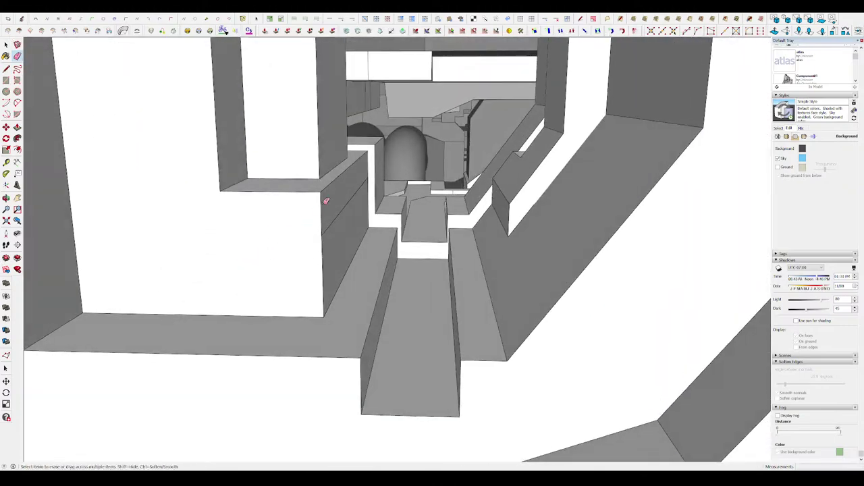
mouse_move(343, 189)
middle_down()
mouse_move(291, 217)
mouse_move(334, 276)
mouse_move(308, 233)
middle_up()
scroll(334, 276, down, 5)
- Add lines and push/pull the inner block faces further, checking the mech from the front
key(l)
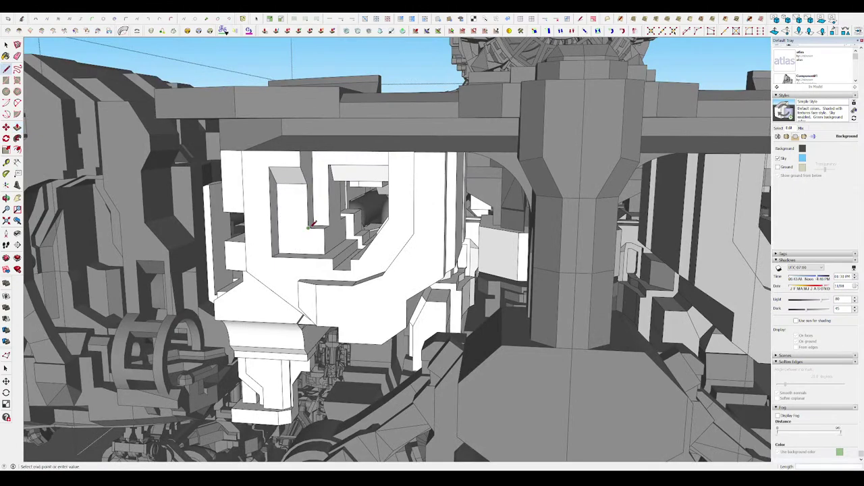
scroll(279, 225, up, 3)
key(p)
scroll(303, 305, up, 2)
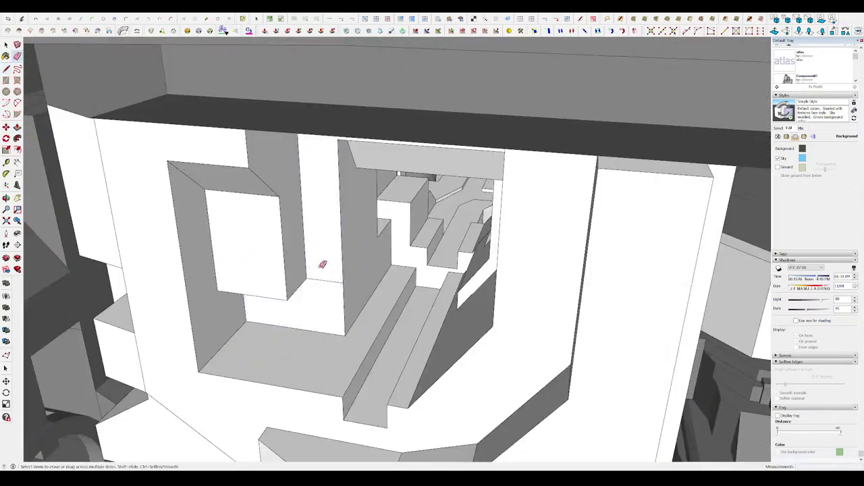
scroll(322, 264, down, 3)
scroll(324, 193, down, 5)
scroll(328, 178, up, 7)
key(p)
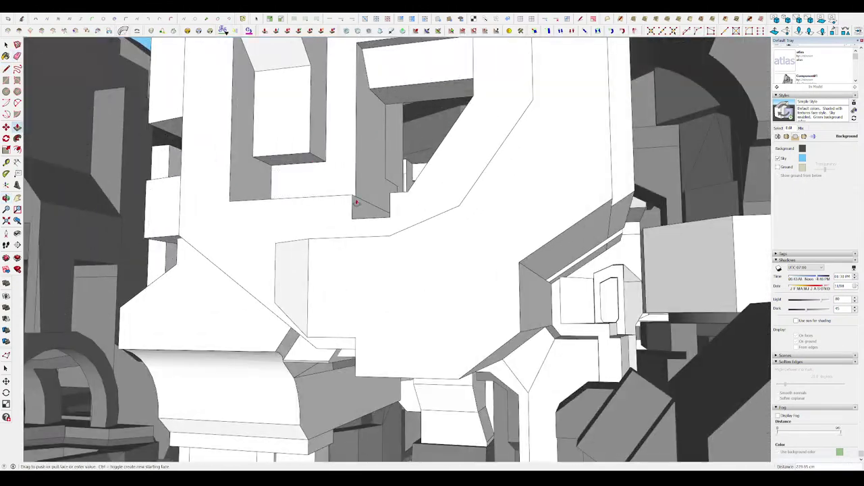
scroll(352, 203, down, 3)
scroll(352, 203, down, 5)
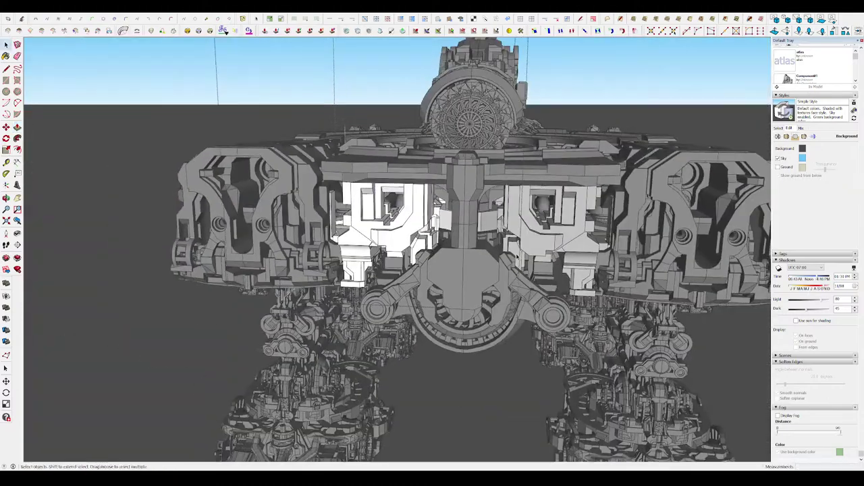
middle_drag(540, 169, 553, 206)
scroll(513, 195, up, 5)
scroll(447, 164, up, 3)
scroll(465, 216, down, 2)
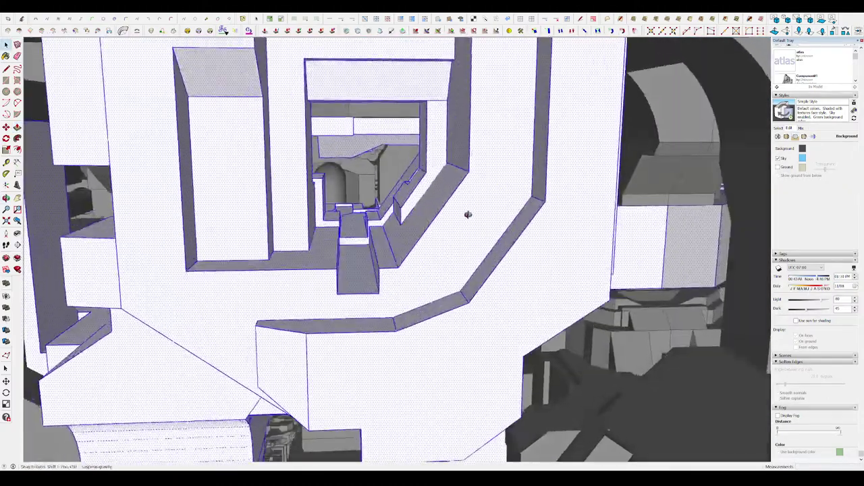
- Move the white head block so it hangs below the deck's square opening
key(space)
scroll(482, 246, down, 3)
scroll(466, 257, up, 3)
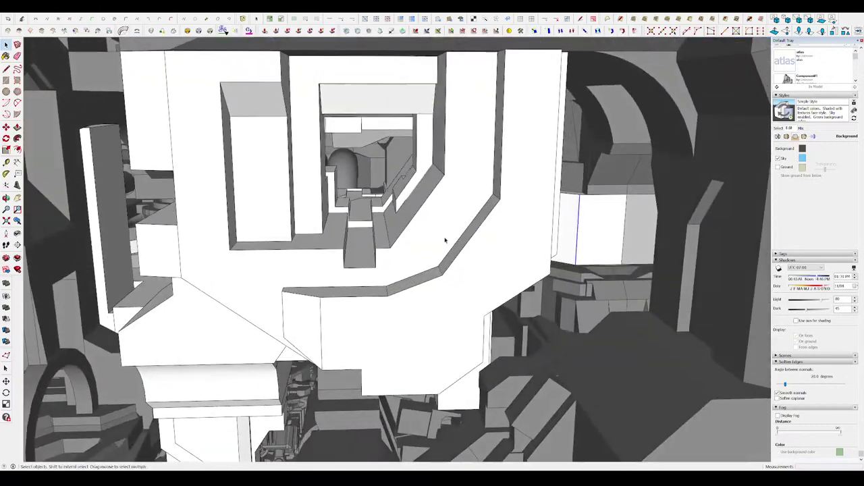
scroll(449, 270, up, 2)
key(m)
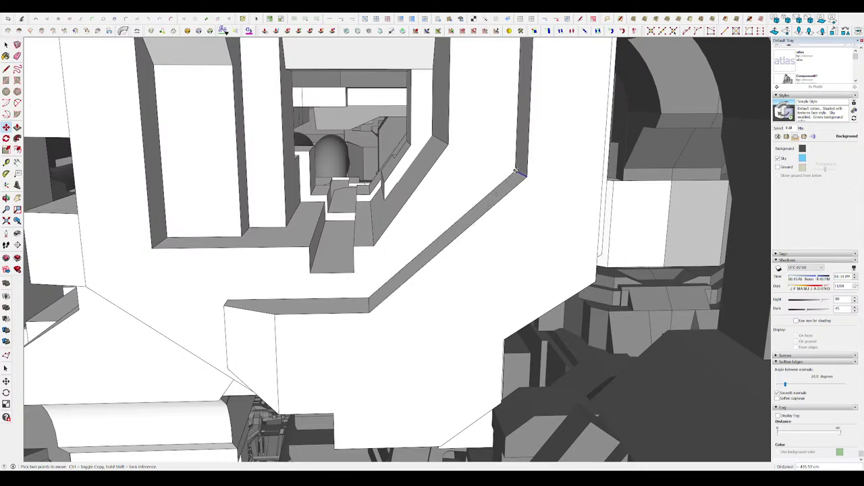
scroll(481, 187, down, 3)
scroll(466, 223, up, 4)
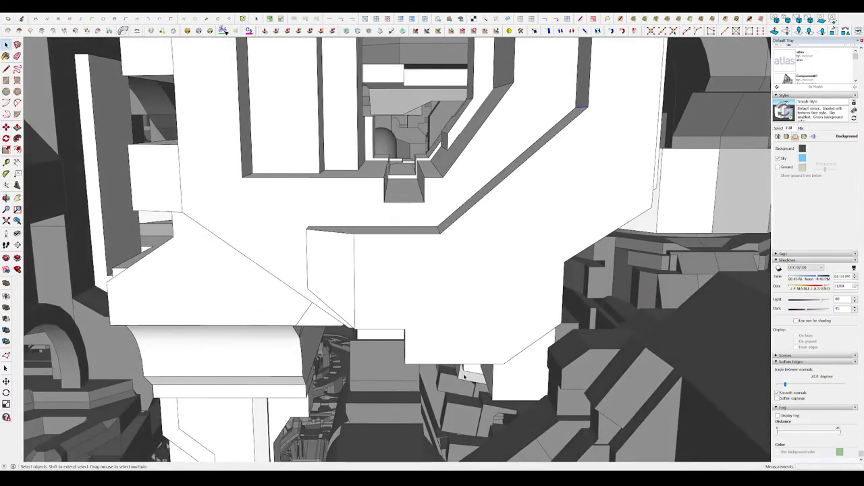
middle_drag(459, 250, 442, 285)
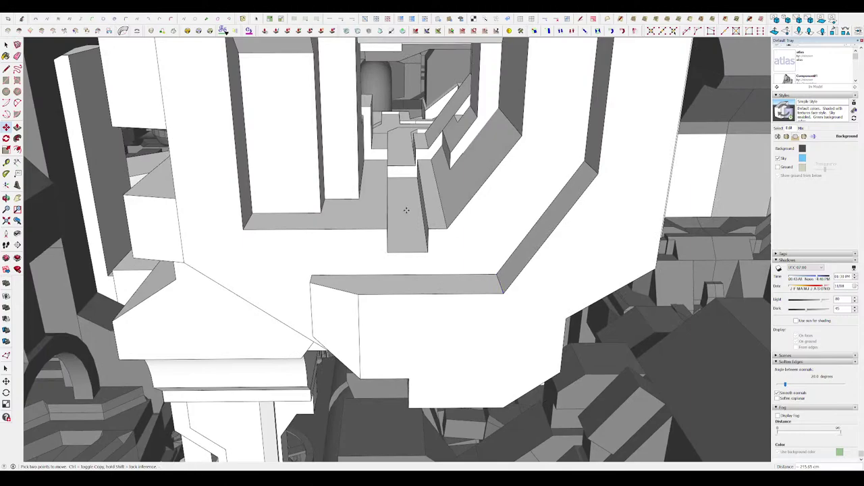
key(space)
scroll(406, 210, down, 10)
scroll(432, 203, up, 2)
scroll(442, 203, up, 3)
scroll(448, 202, up, 2)
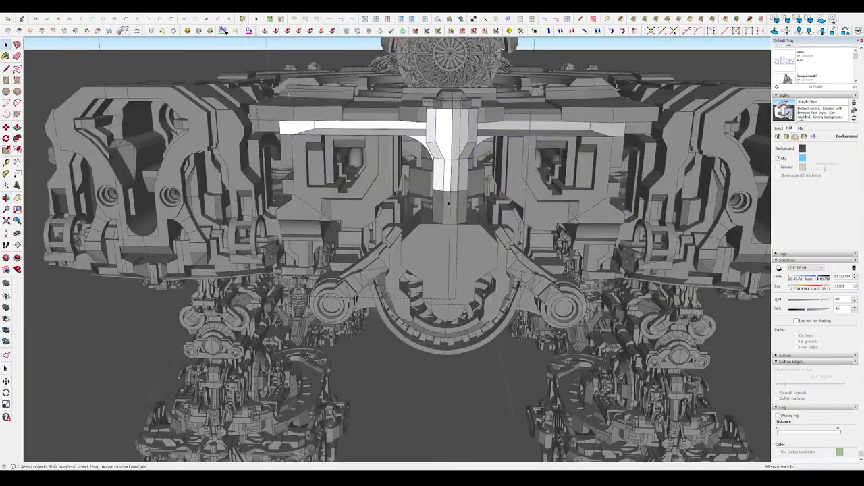
scroll(448, 203, up, 2)
mouse_move(448, 203)
middle_down()
mouse_move(615, 139)
mouse_move(748, 74)
mouse_move(396, 232)
middle_up()
scroll(533, 163, up, 3)
- Enter the T-shaped bracket group and draw edges along its curved underside
double_click(533, 163)
scroll(529, 166, down, 3)
scroll(406, 230, down, 3)
scroll(448, 239, up, 2)
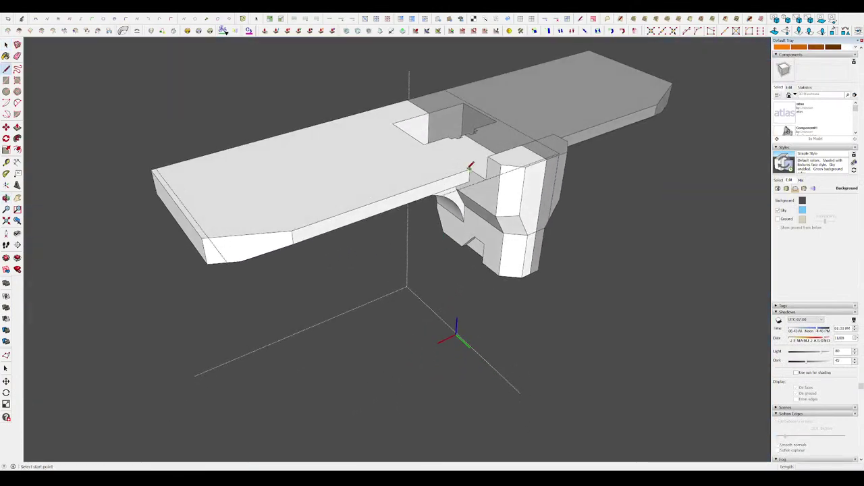
middle_drag(430, 140, 405, 230)
scroll(404, 236, up, 3)
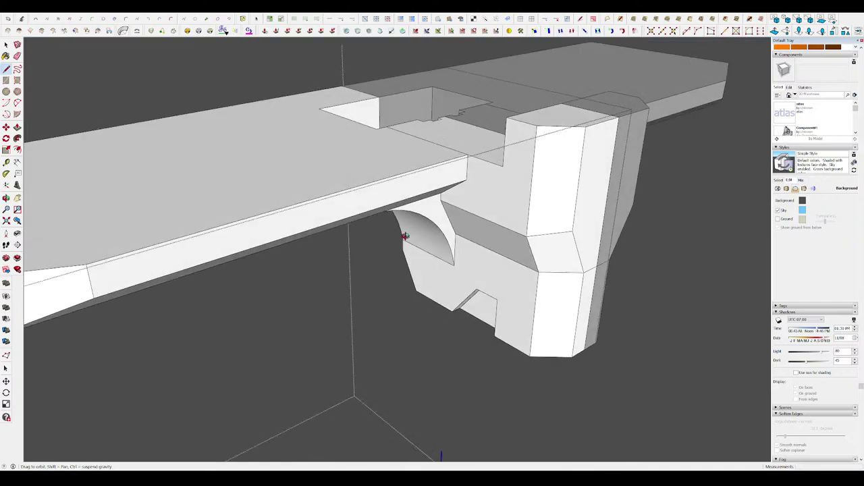
mouse_move(389, 123)
middle_down()
mouse_move(558, 119)
mouse_move(358, 169)
middle_up()
click(352, 163)
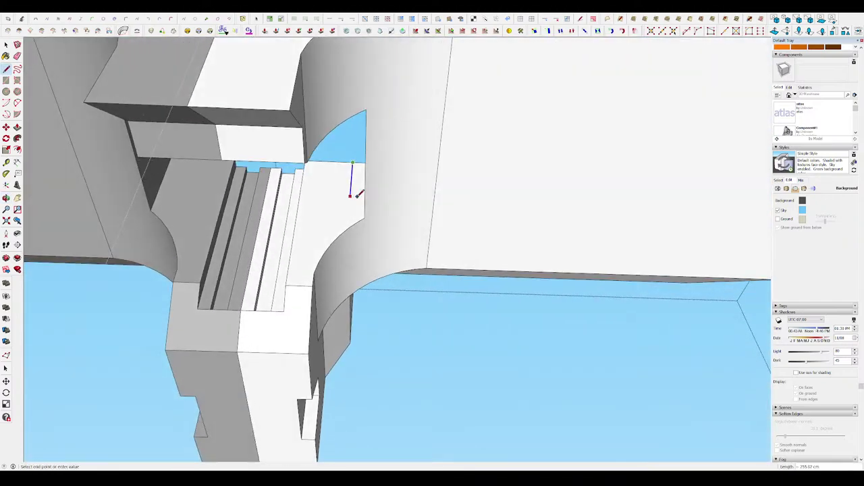
click(349, 226)
scroll(349, 226, up, 3)
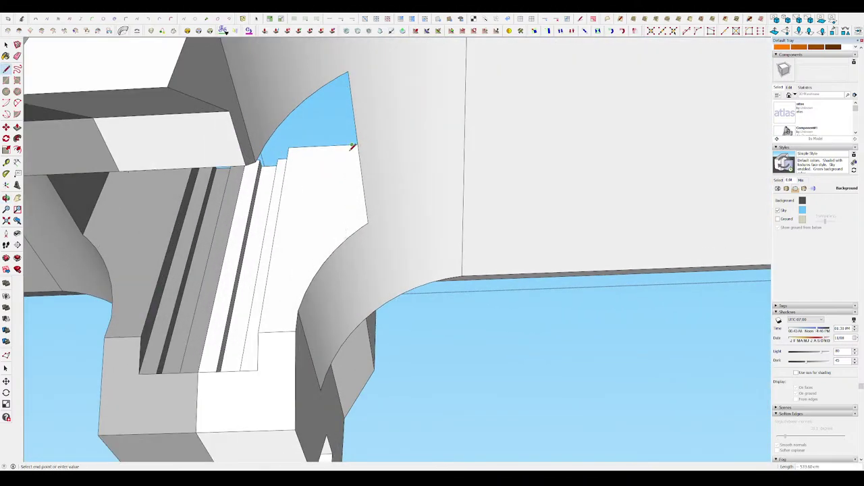
mouse_move(346, 278)
middle_down()
mouse_move(276, 245)
mouse_move(299, 164)
mouse_move(346, 260)
middle_up()
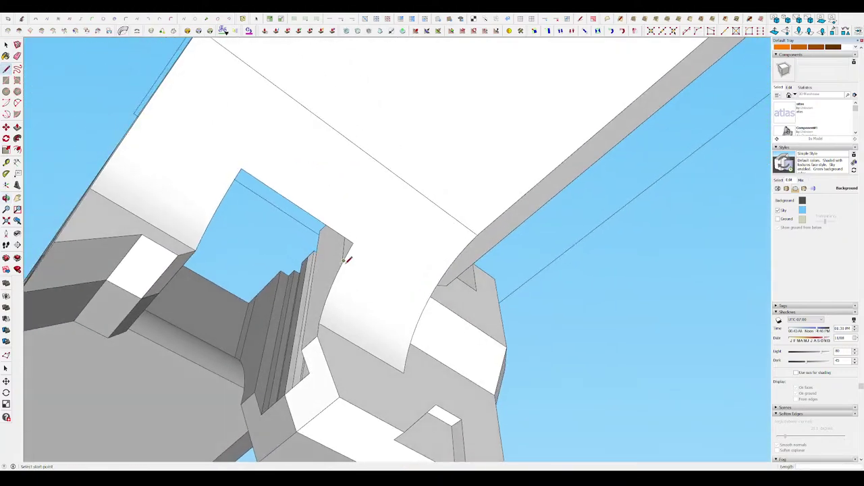
click(421, 313)
mouse_move(422, 313)
middle_down()
mouse_move(243, 334)
mouse_move(460, 253)
mouse_move(435, 260)
mouse_move(559, 301)
middle_up()
scroll(452, 227, down, 5)
- Orbit around the curved bracket to inspect it from below and from the front
key(space)
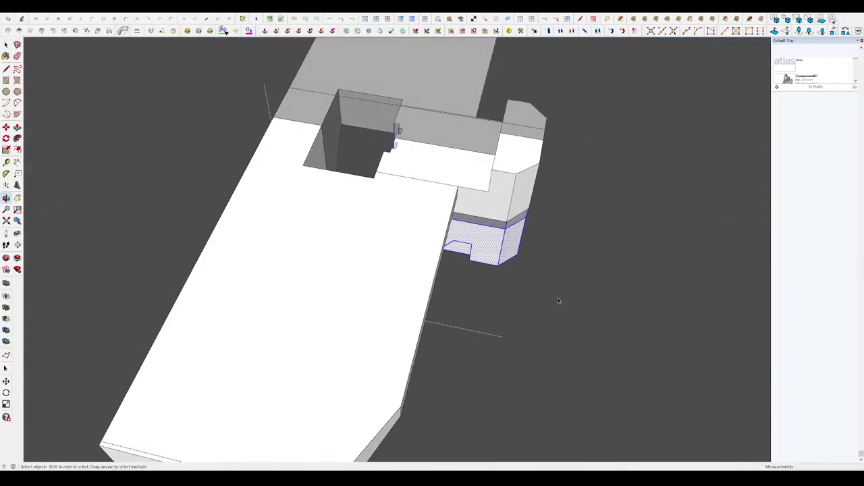
mouse_move(510, 137)
middle_down()
mouse_move(455, 174)
mouse_move(339, 343)
middle_up()
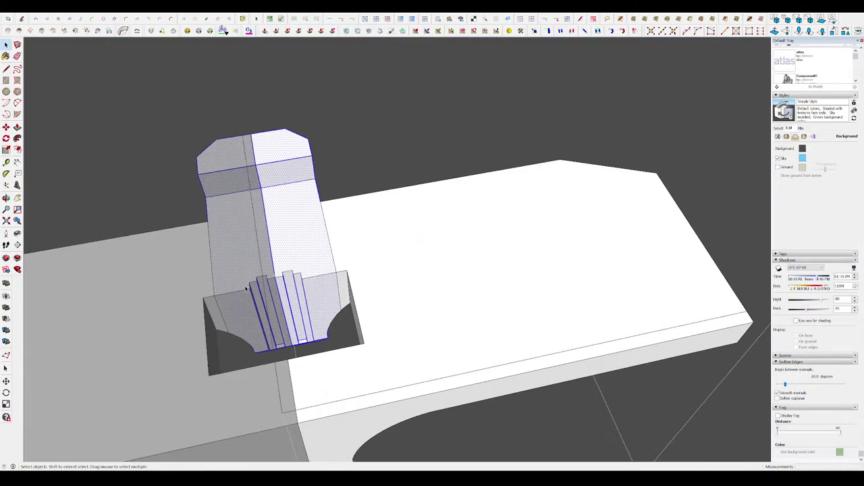
scroll(339, 343, up, 3)
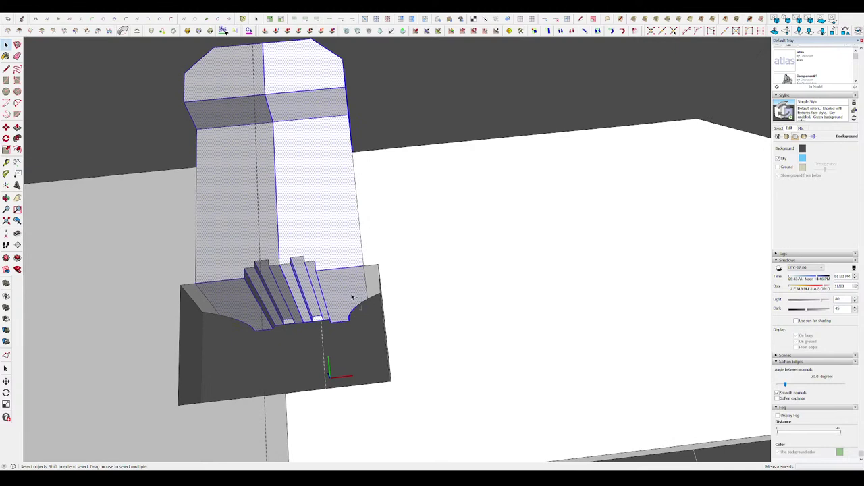
scroll(361, 302, up, 2)
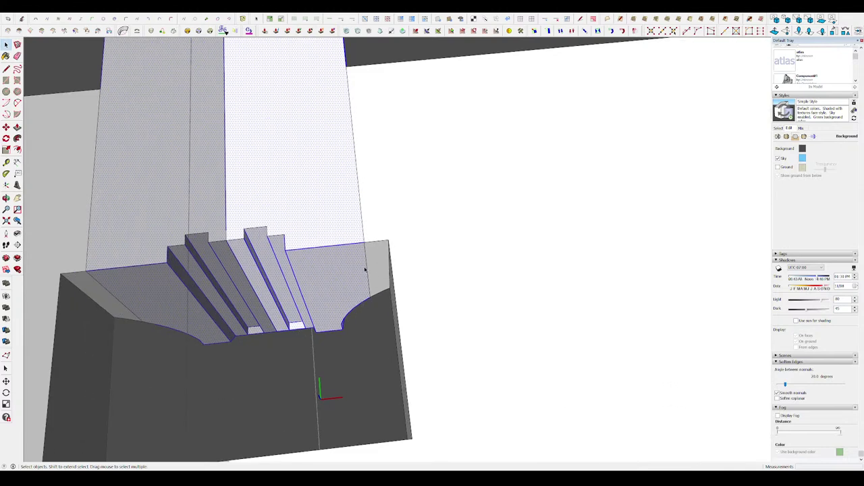
scroll(365, 270, down, 2)
mouse_move(264, 215)
middle_down()
mouse_move(64, 189)
mouse_move(462, 210)
mouse_move(518, 147)
mouse_move(521, 367)
middle_up()
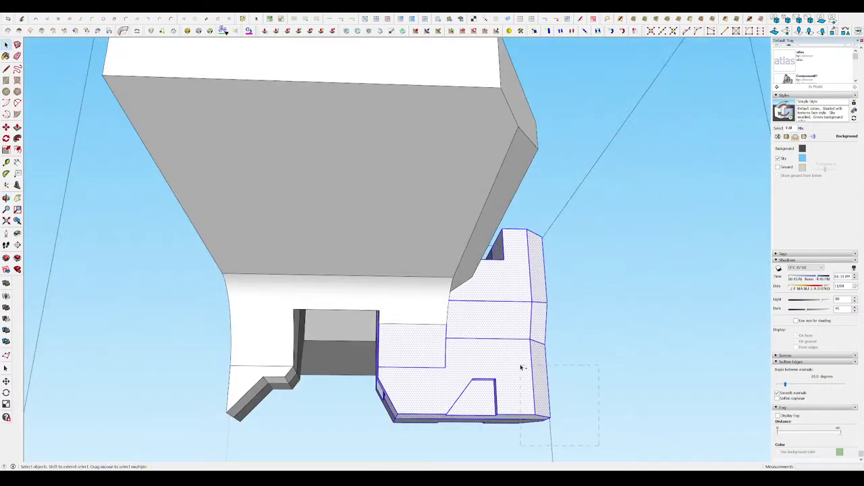
scroll(486, 317, down, 2)
middle_drag(486, 316, 509, 426)
scroll(508, 426, up, 2)
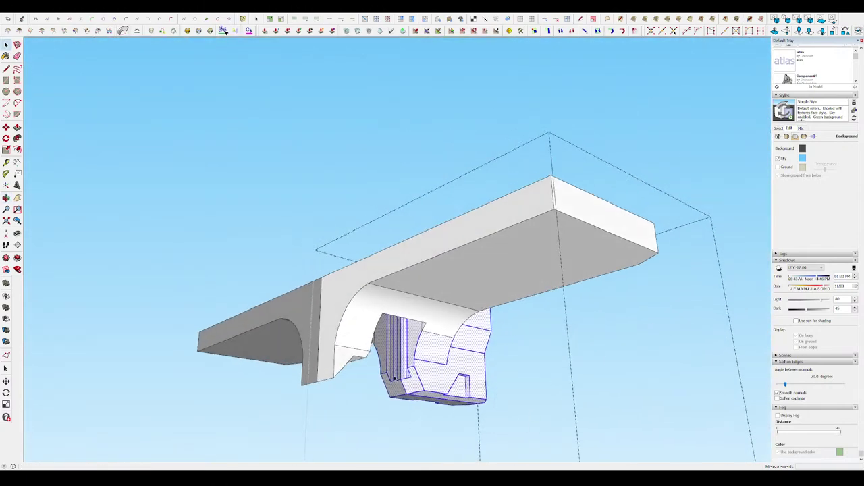
scroll(439, 316, down, 3)
middle_drag(443, 345, 378, 311)
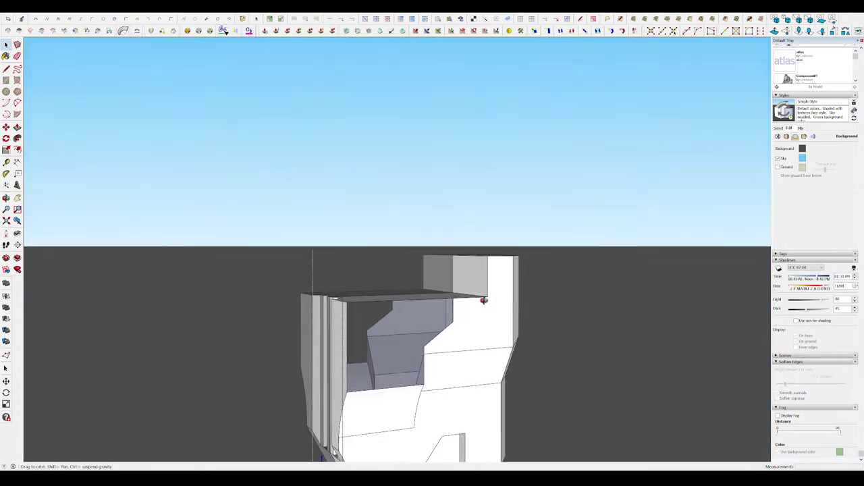
scroll(364, 302, up, 3)
mouse_move(392, 356)
middle_down()
mouse_move(685, 376)
mouse_move(250, 309)
middle_up()
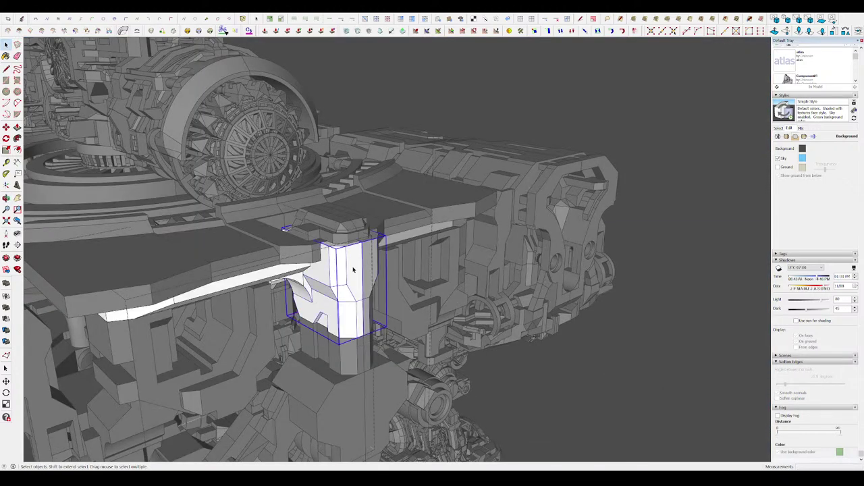
scroll(353, 270, up, 5)
- Enter the head hub assembly with the rest of the model hidden and inspect it
double_click(338, 271)
middle_drag(338, 270, 378, 238)
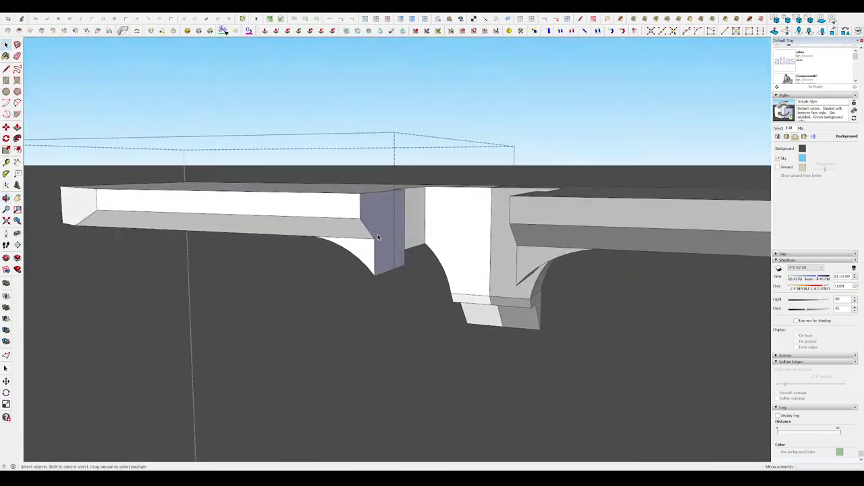
mouse_move(487, 392)
middle_down()
mouse_move(376, 323)
mouse_move(91, 268)
mouse_move(222, 216)
mouse_move(817, 198)
middle_up()
scroll(391, 170, down, 5)
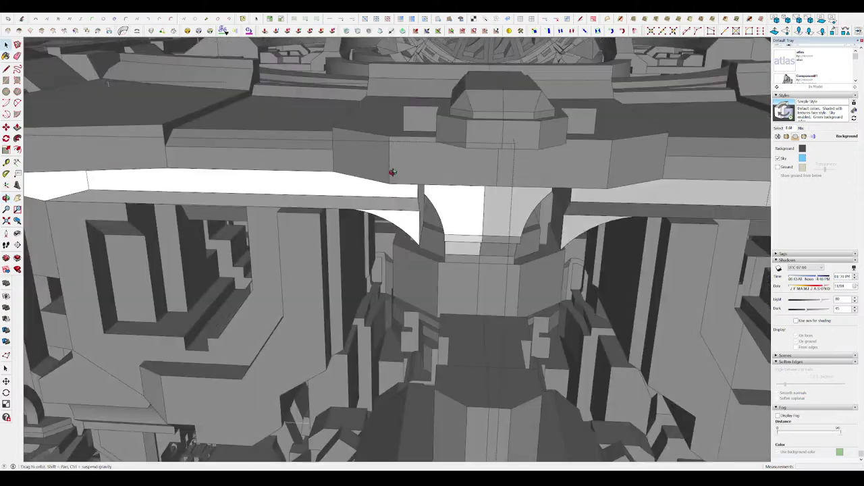
scroll(473, 182, down, 5)
scroll(544, 200, down, 5)
scroll(544, 200, down, 3)
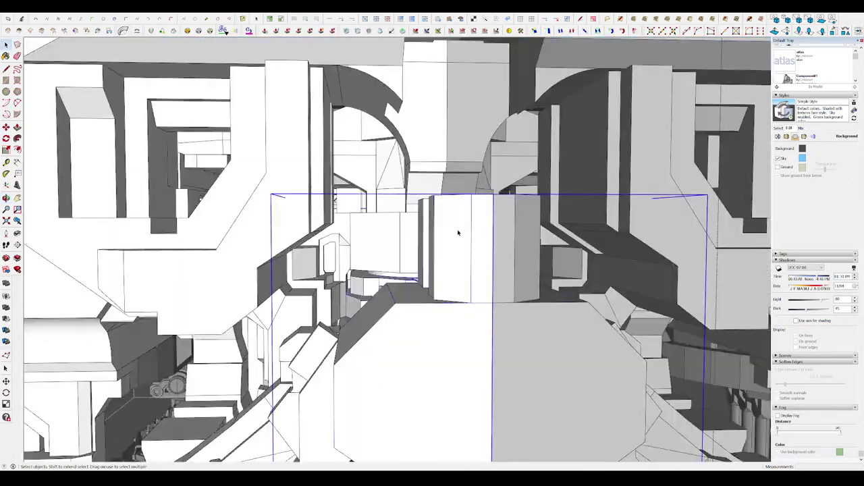
- Switch to a flat front view of the whole model
scroll(446, 226, up, 5)
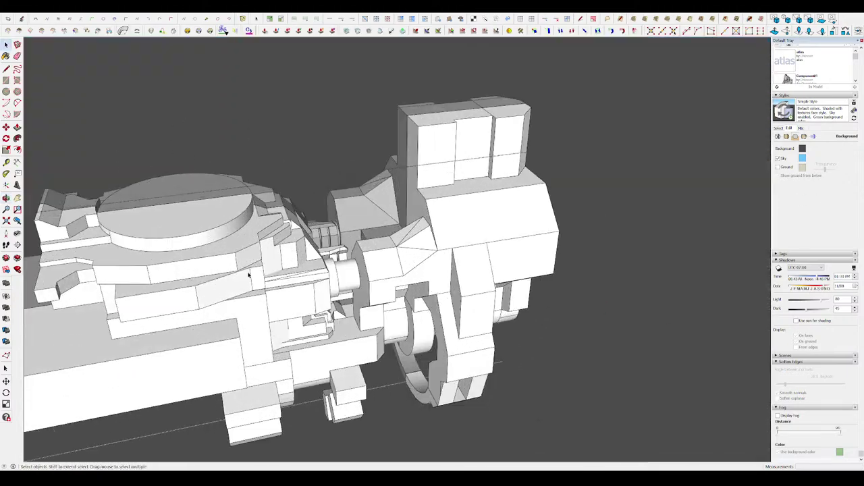
mouse_move(446, 225)
middle_down()
mouse_move(397, 192)
mouse_move(401, 183)
middle_up()
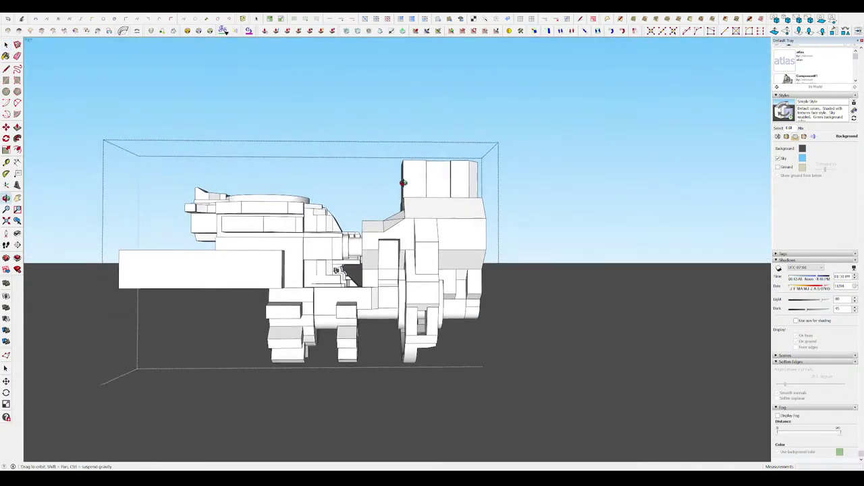
scroll(352, 293, up, 3)
scroll(366, 354, up, 2)
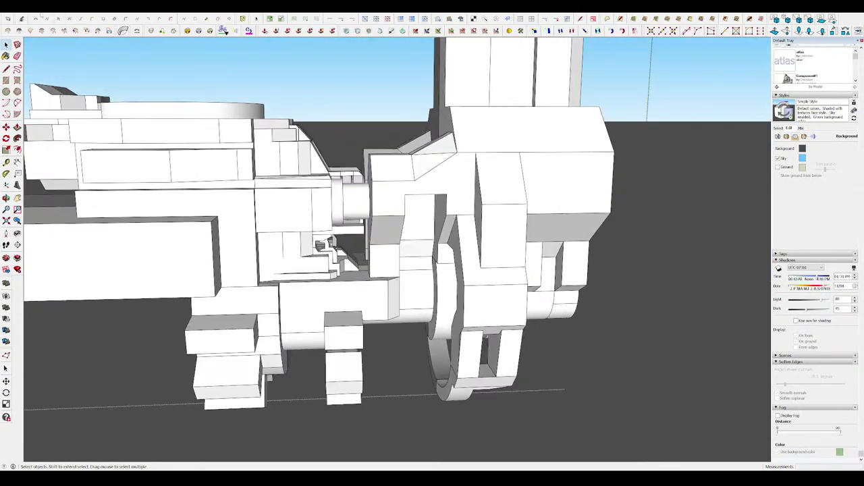
click(47, 41)
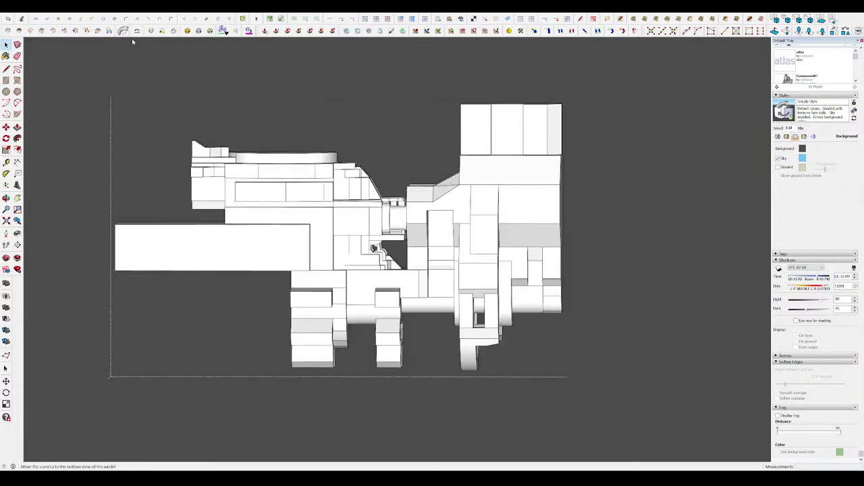
middle_drag(285, 169, 285, 154)
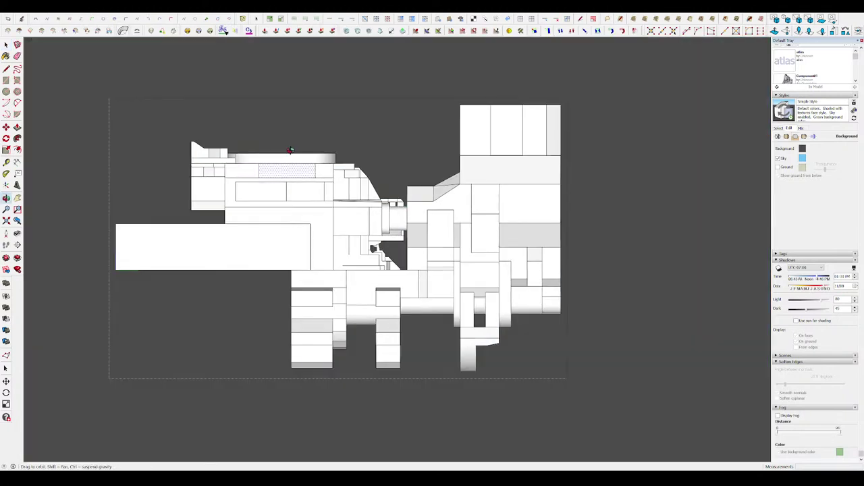
click(87, 31)
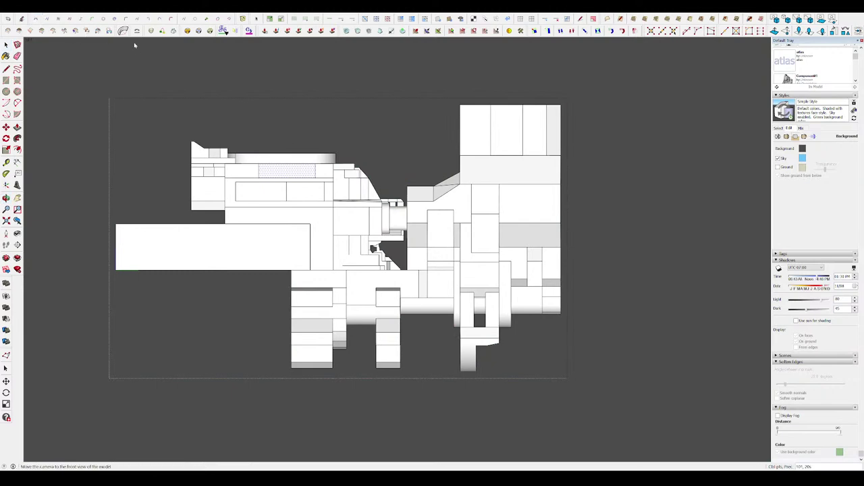
scroll(397, 227, down, 5)
key(space)
key(shift+z)
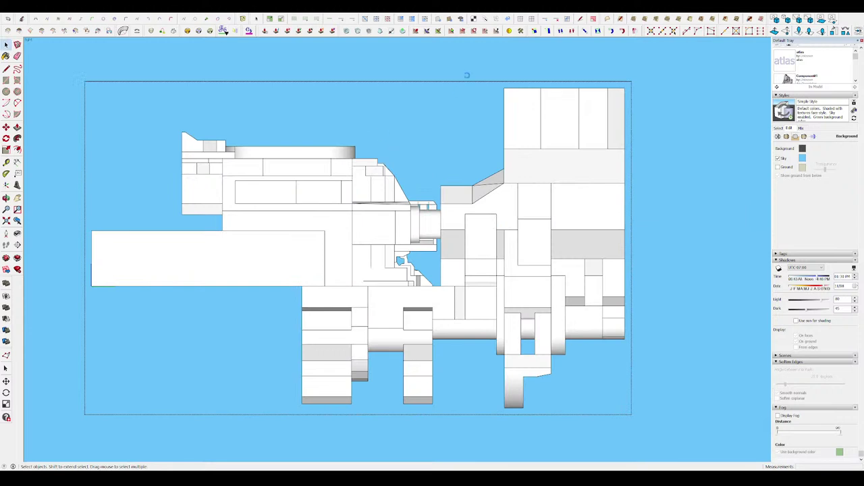
- Draw a vertical dividing line down the middle of the front view
click(391, 30)
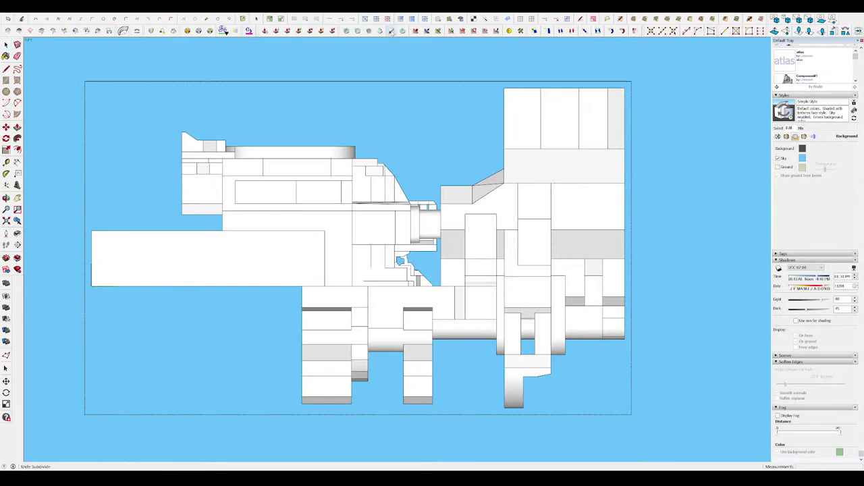
click(442, 189)
click(443, 415)
key(space)
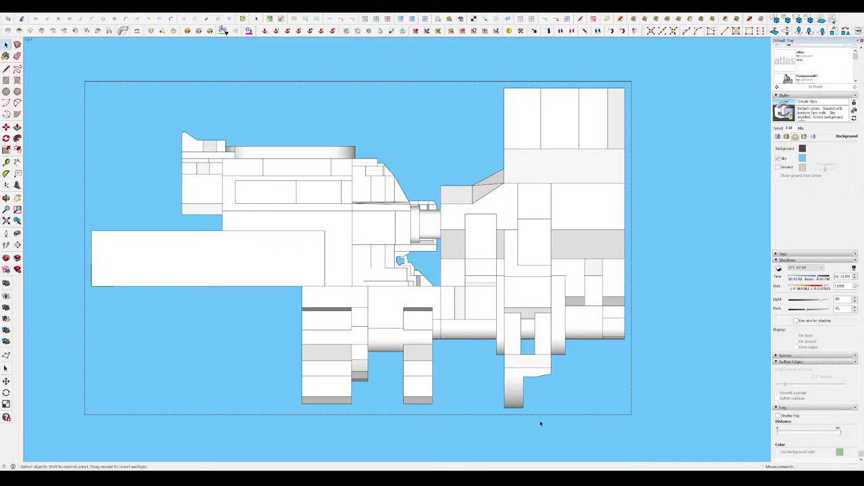
- Crossing-select the model's right half, then select the hub as one component
mouse_move(690, 423)
mouse_down()
mouse_move(437, 13)
mouse_move(443, 41)
mouse_up()
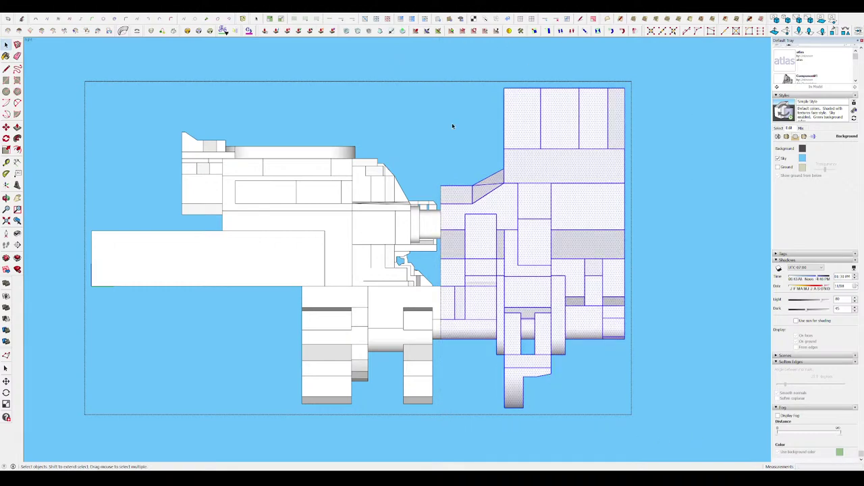
middle_drag(453, 125, 435, 215)
scroll(435, 214, up, 3)
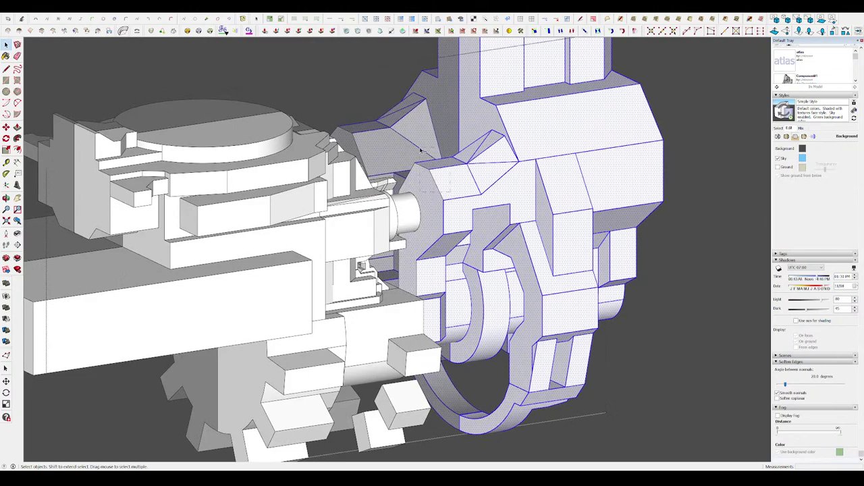
mouse_move(422, 151)
middle_down()
mouse_move(391, 157)
mouse_move(351, 413)
middle_up()
scroll(378, 160, up, 3)
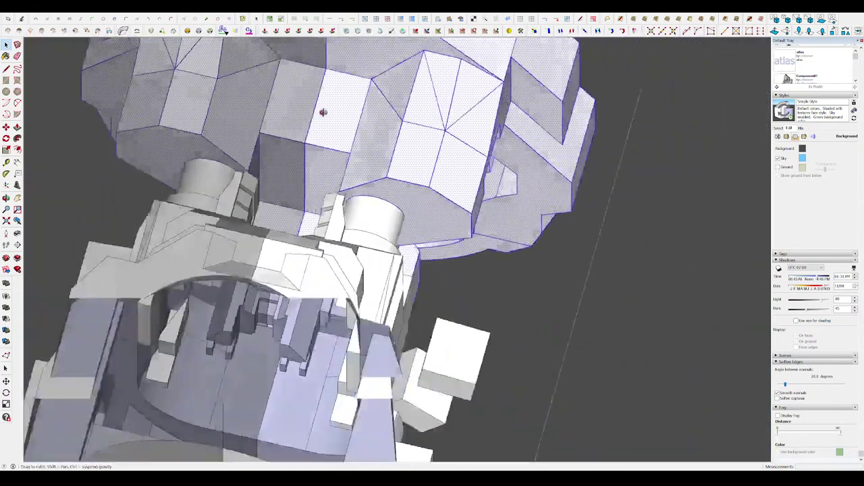
middle_drag(297, 324, 359, 193)
scroll(420, 284, down, 5)
middle_drag(420, 284, 357, 230)
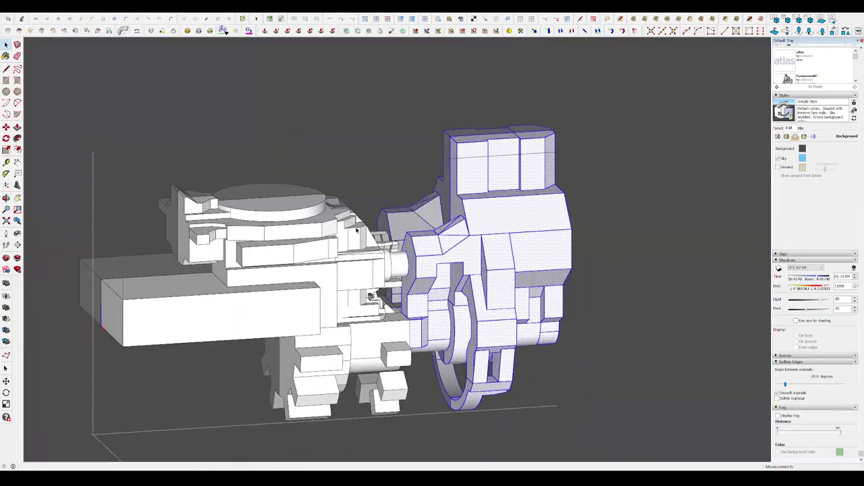
click(497, 252)
- Delete the hub component and orbit to a level front view of the head
key(Delete)
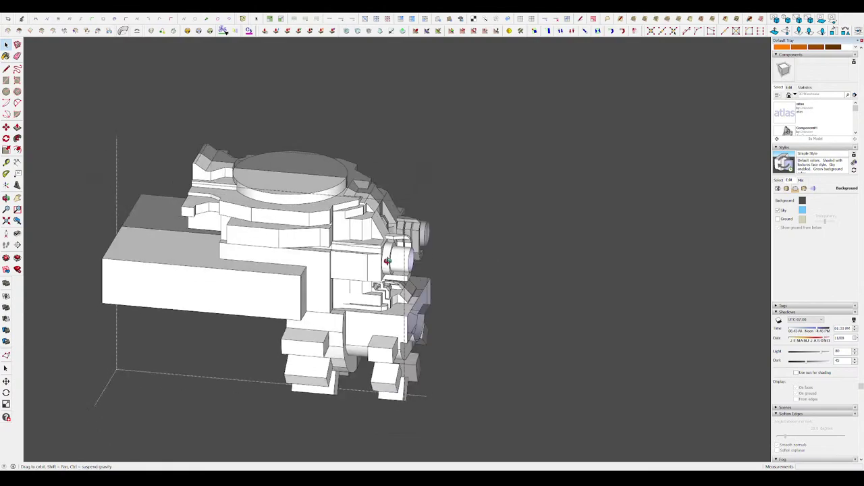
middle_drag(463, 290, 401, 268)
scroll(402, 267, up, 4)
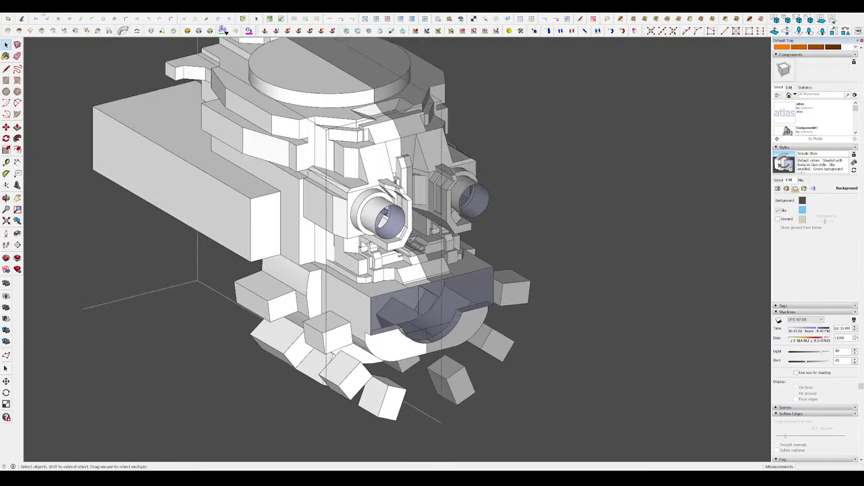
scroll(559, 254, up, 5)
scroll(560, 254, down, 5)
middle_drag(514, 270, 559, 253)
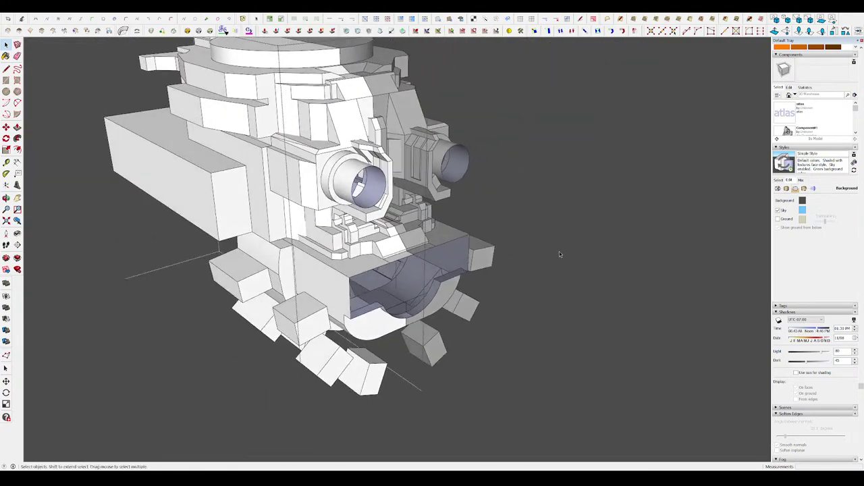
scroll(560, 254, up, 5)
scroll(406, 236, down, 5)
mouse_move(405, 236)
middle_down()
mouse_move(229, 98)
mouse_move(504, 283)
middle_up()
- Isolate the central face component, exit it, then open the long plate component for editing
click(382, 212)
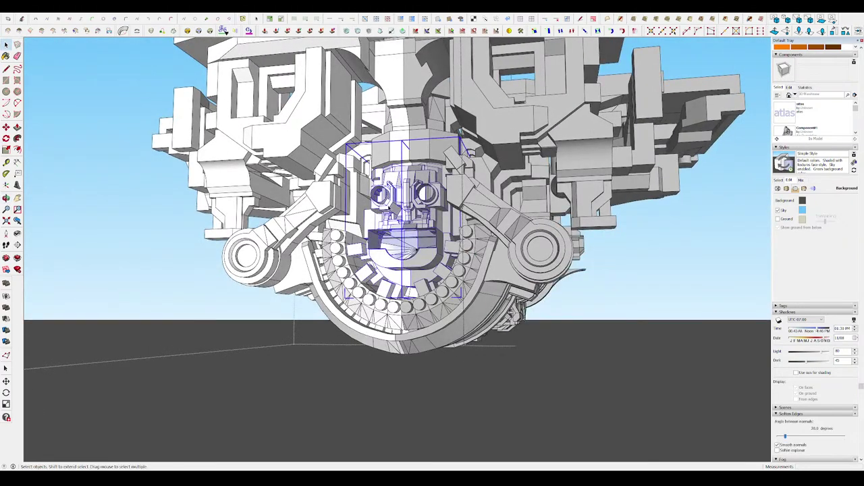
key(Return)
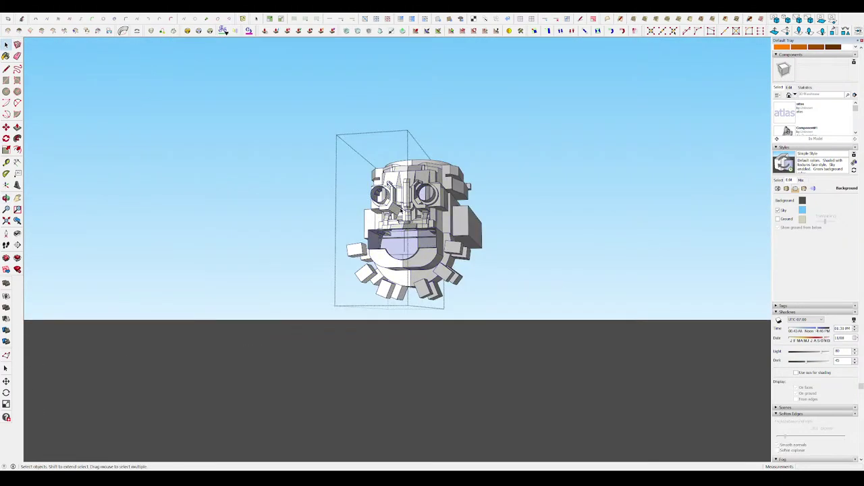
middle_drag(402, 212, 299, 320)
key(Escape)
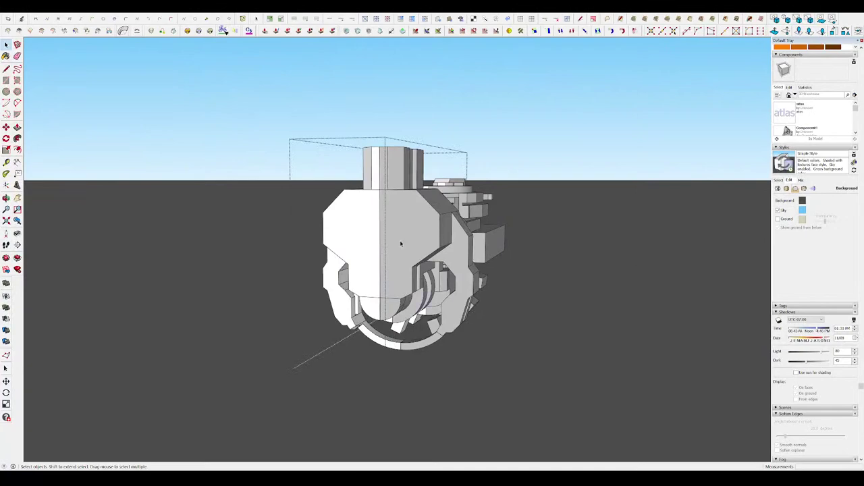
click(359, 240)
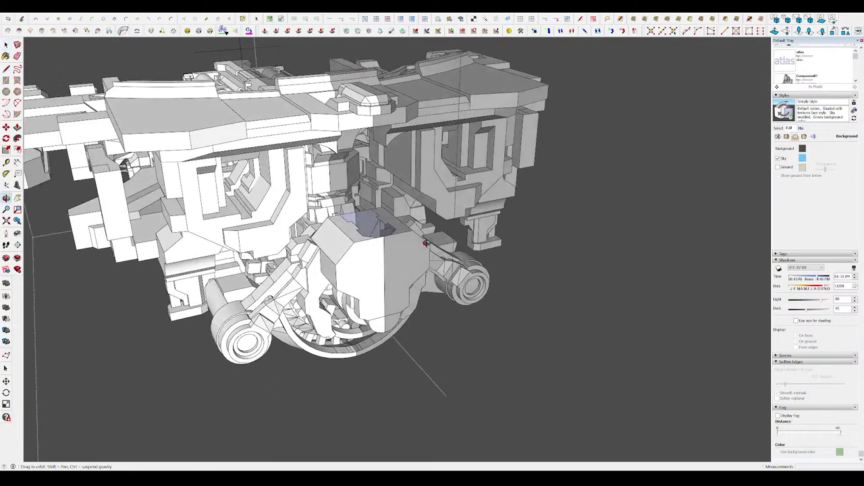
key(space)
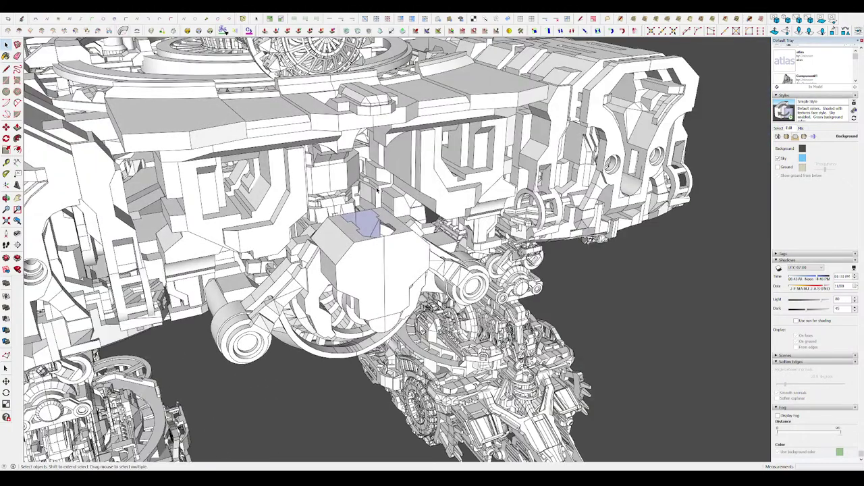
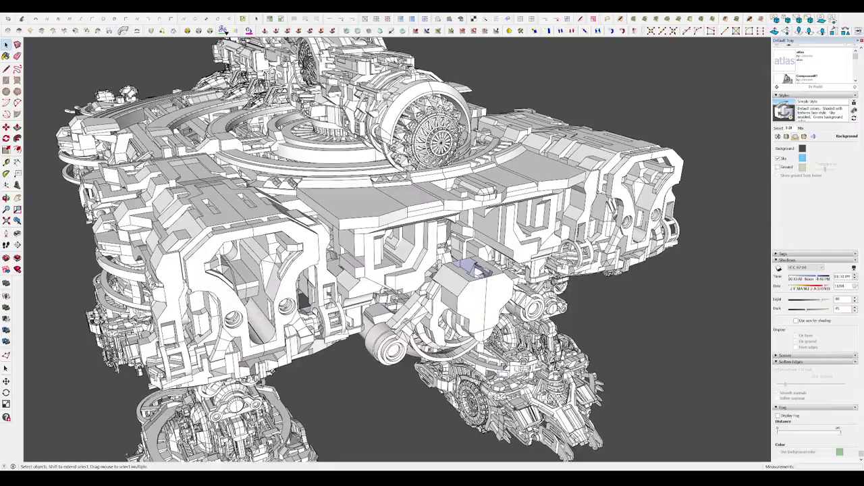
- Zoom in, tilt down onto the central front block and open it for editing
scroll(460, 270, up, 3)
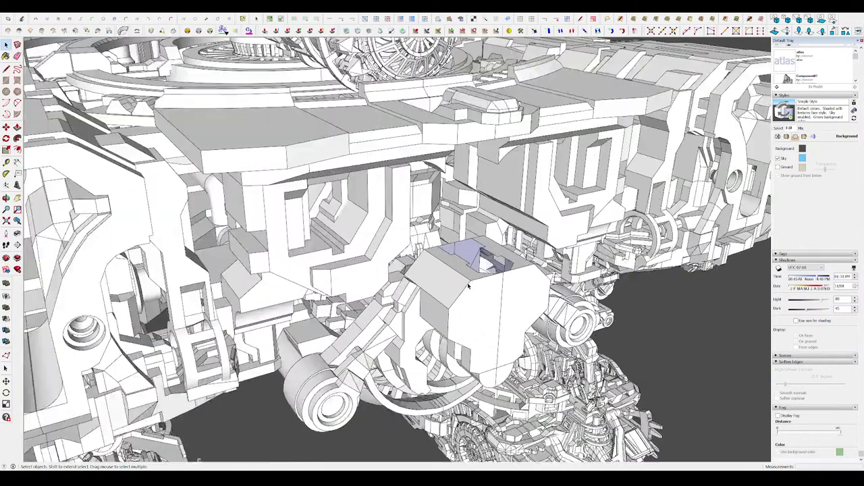
scroll(463, 264, up, 3)
scroll(446, 229, up, 3)
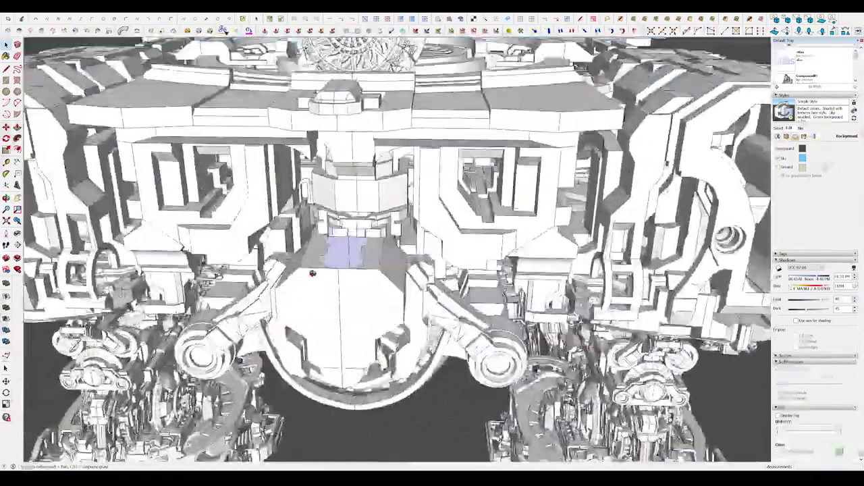
middle_drag(423, 195, 406, 281)
scroll(398, 291, up, 3)
double_click(383, 305)
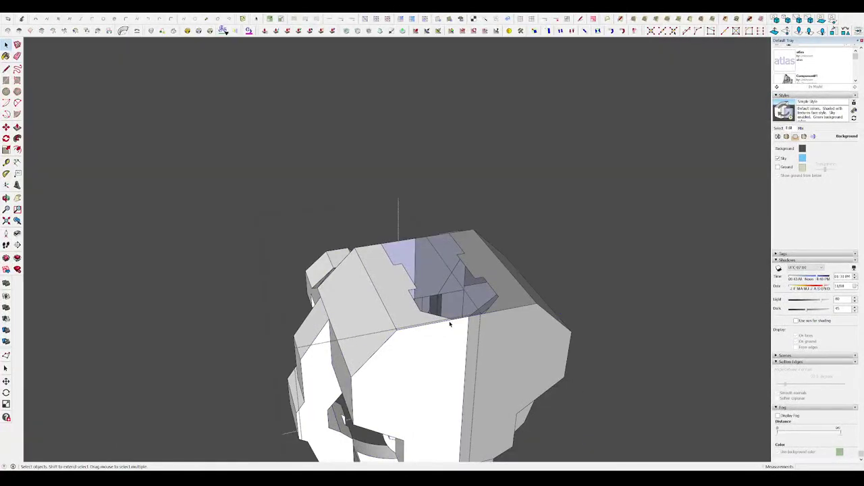
- Briefly try Line and Eraser on the block's top, then exit it unchanged and clear the selection
key(l)
key(e)
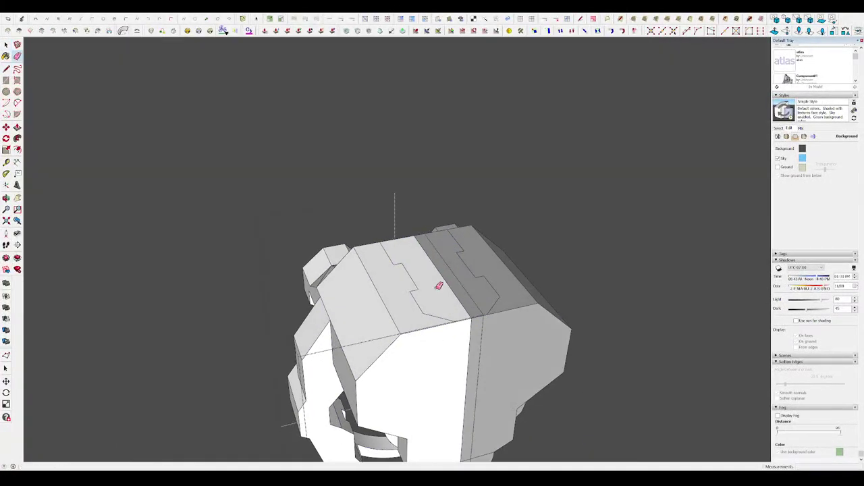
scroll(436, 246, down, 5)
key(space)
key(Escape)
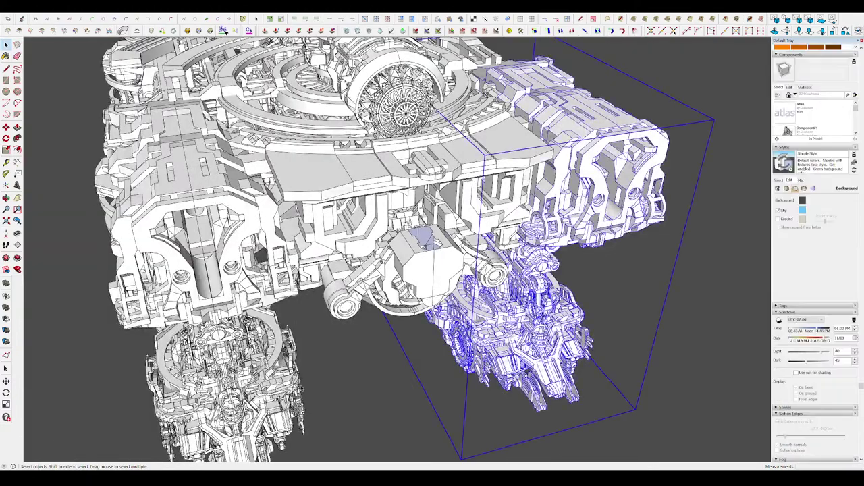
click(306, 381)
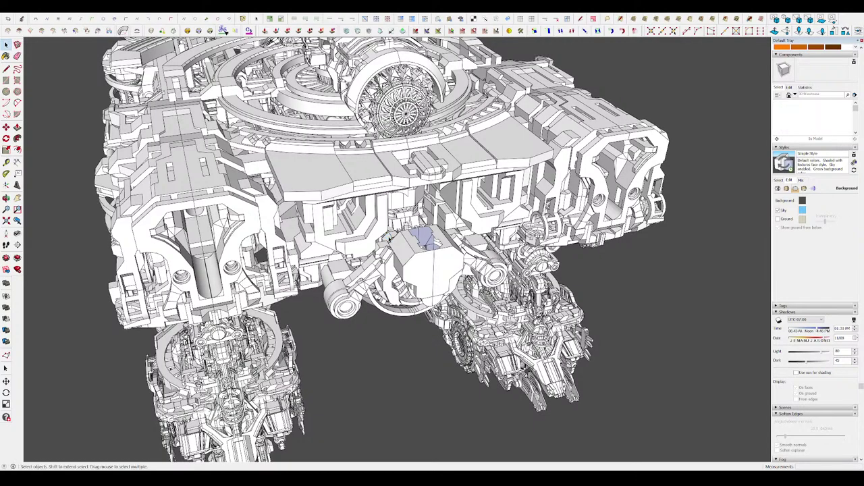
scroll(389, 236, up, 5)
middle_drag(388, 237, 323, 272)
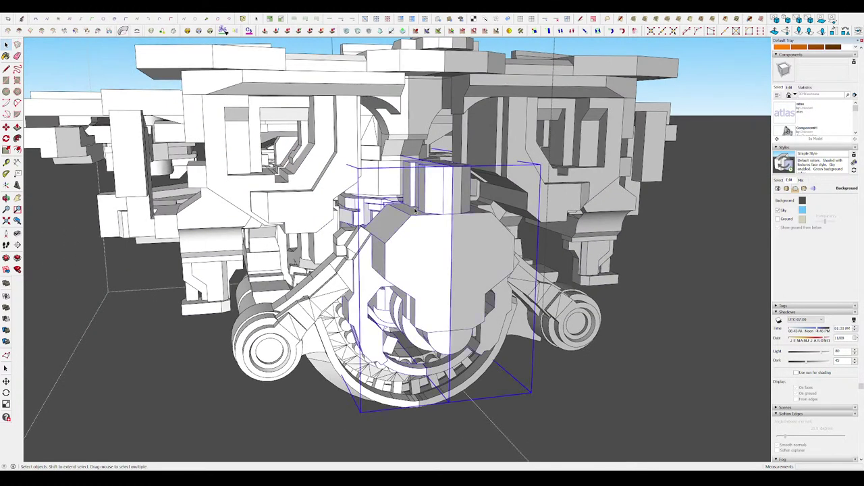
double_click(416, 210)
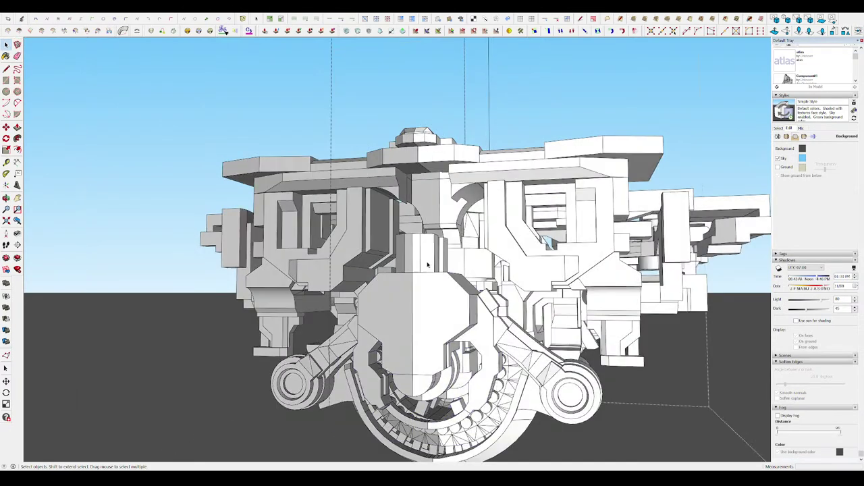
double_click(427, 265)
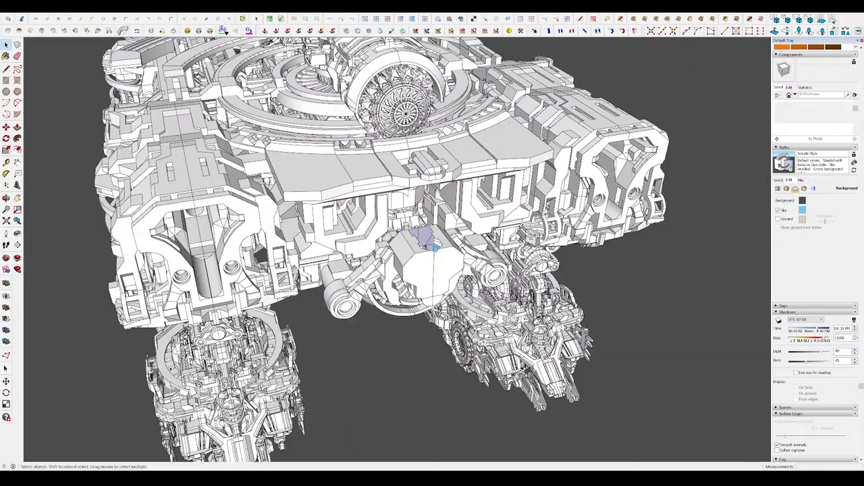
- Open the central front block and draw a line across its open top to form the face
scroll(436, 251, up, 2)
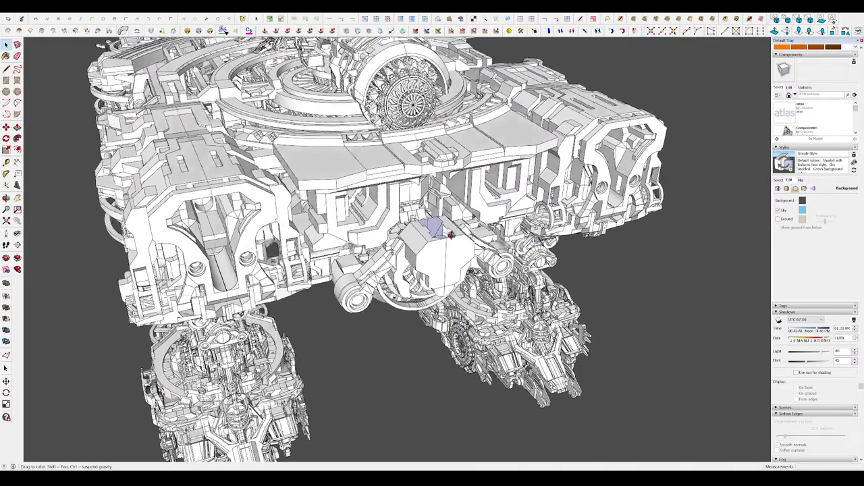
scroll(436, 251, up, 4)
scroll(435, 251, up, 3)
scroll(435, 251, up, 2)
key(l)
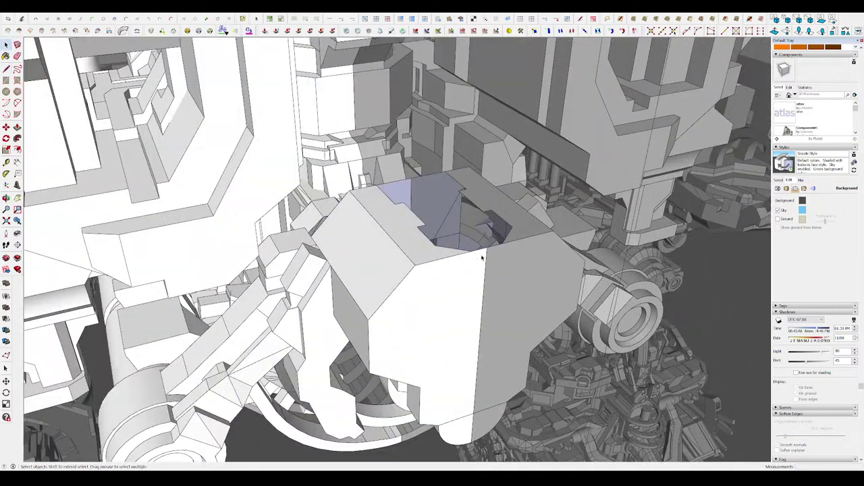
double_click(482, 258)
key(l)
click(486, 247)
- Clean up stray edges on the block's top with the Eraser
middle_drag(486, 248, 410, 204)
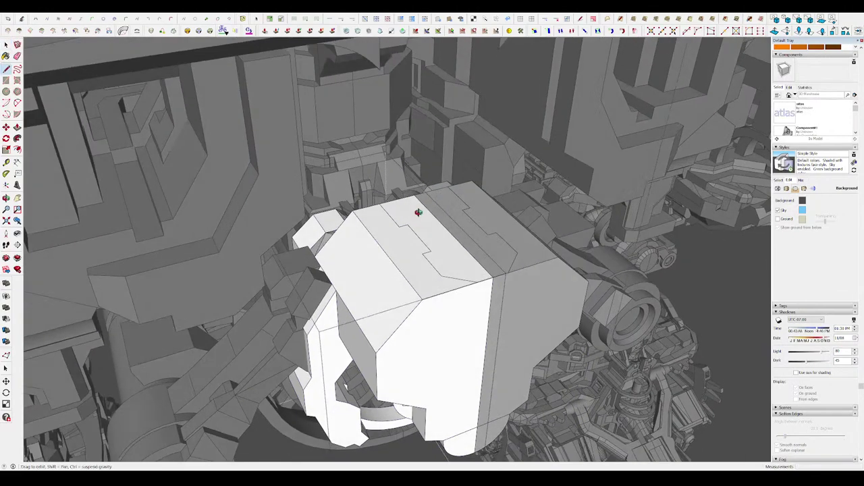
key(e)
key(h)
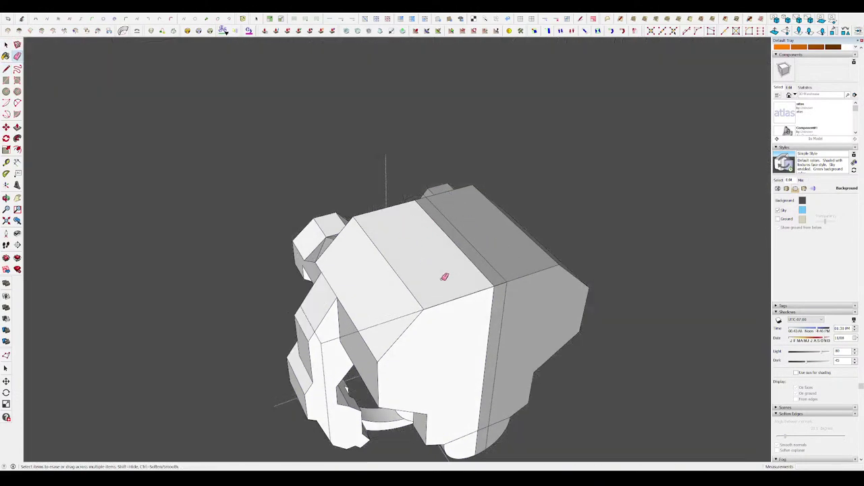
mouse_move(448, 251)
middle_down()
mouse_move(543, 224)
mouse_move(622, 251)
middle_up()
scroll(532, 223, down, 10)
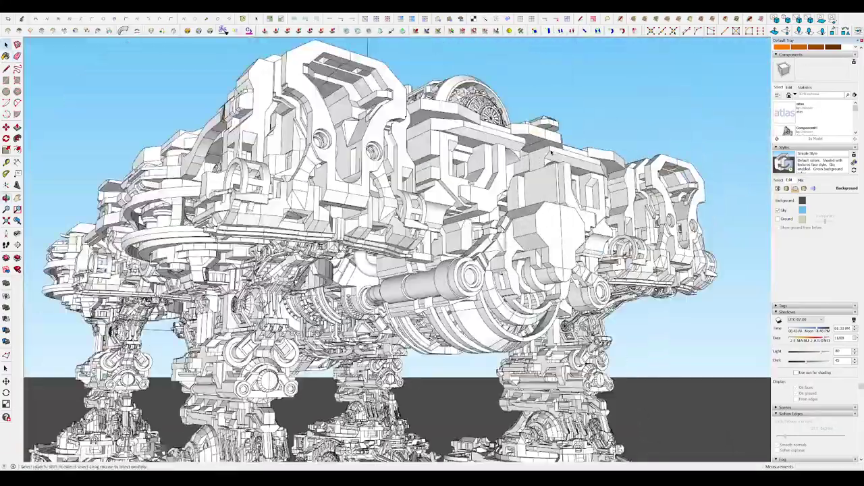
scroll(551, 153, up, 10)
- Orbit around the walker to check the top deck, underside and front joints
middle_drag(551, 154, 514, 223)
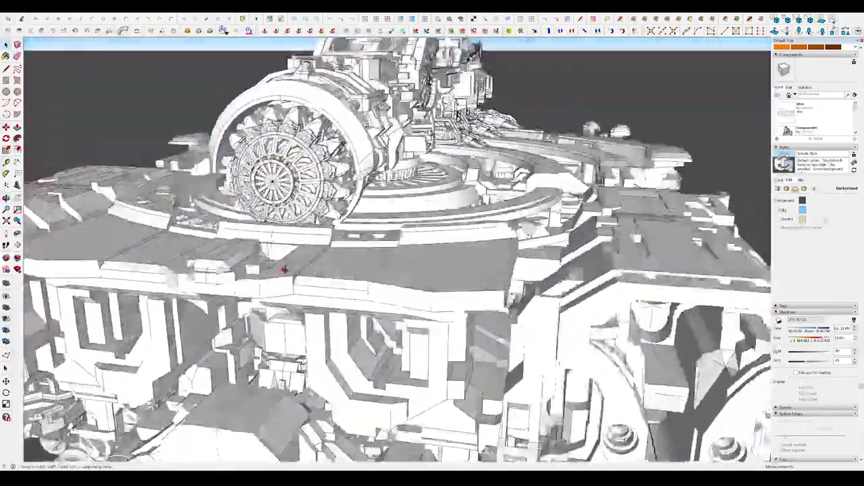
middle_drag(275, 236, 275, 236)
scroll(275, 236, up, 10)
scroll(275, 237, up, 5)
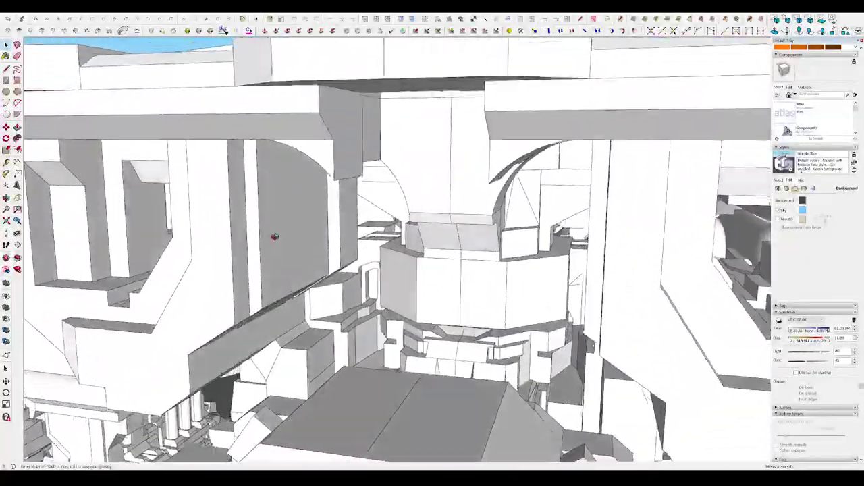
scroll(291, 206, down, 5)
mouse_move(478, 141)
middle_down()
mouse_move(520, 135)
mouse_move(529, 207)
middle_up()
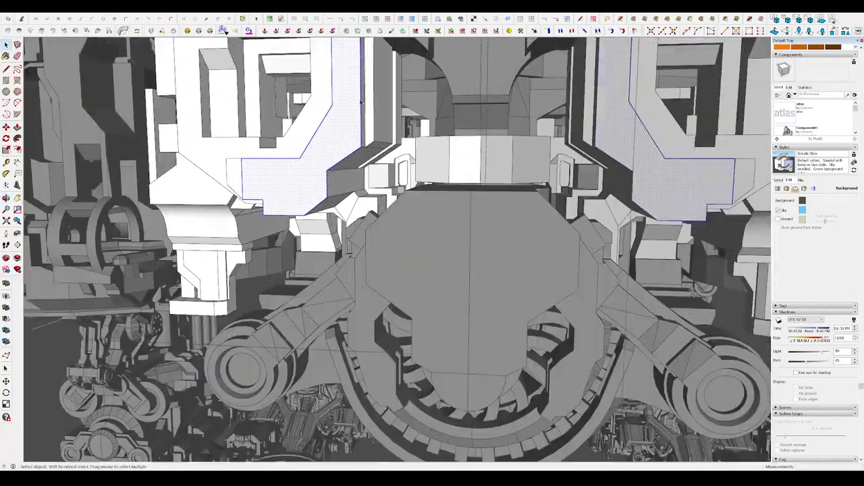
scroll(360, 101, up, 5)
middle_drag(425, 137, 432, 156)
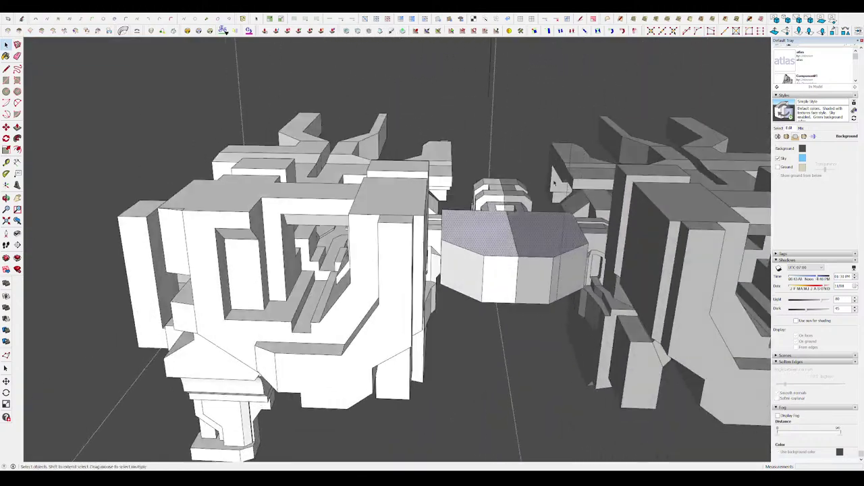
mouse_move(554, 182)
middle_down()
mouse_move(466, 143)
mouse_move(482, 421)
mouse_move(345, 362)
middle_up()
middle_drag(380, 402, 503, 138)
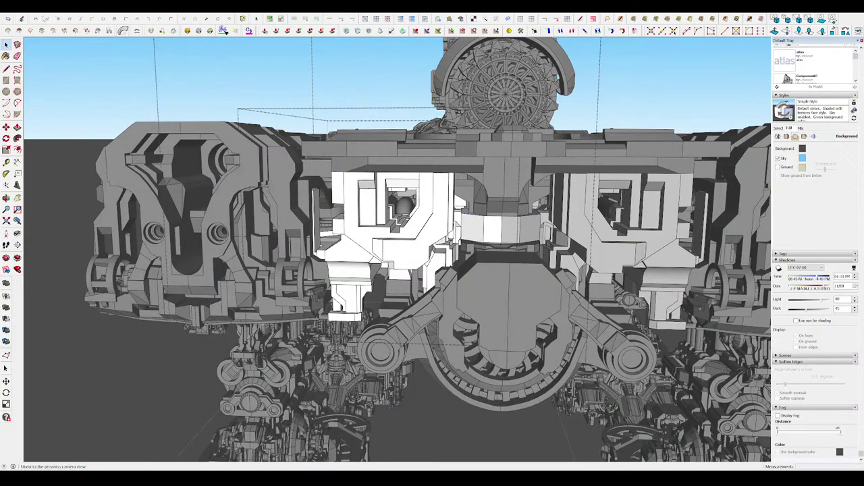
- Zoom and orbit into a close front view of the central front block
scroll(376, 178, down, 5)
scroll(376, 178, up, 5)
scroll(376, 177, up, 3)
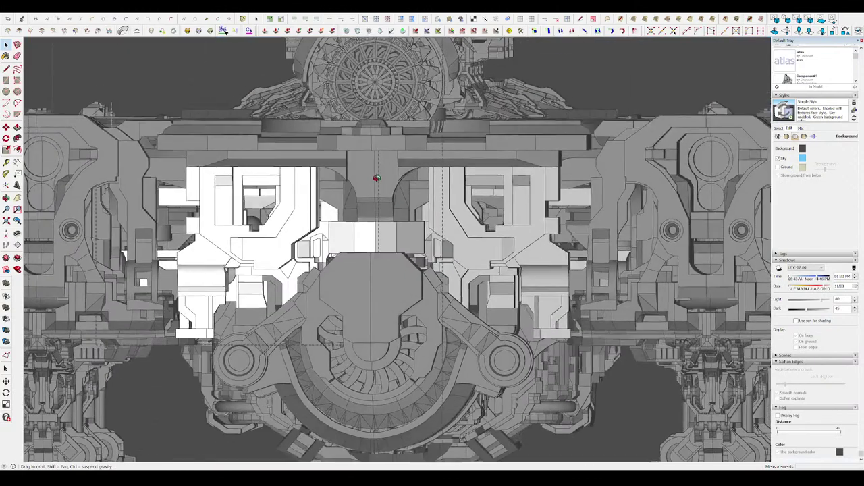
middle_drag(376, 178, 380, 169)
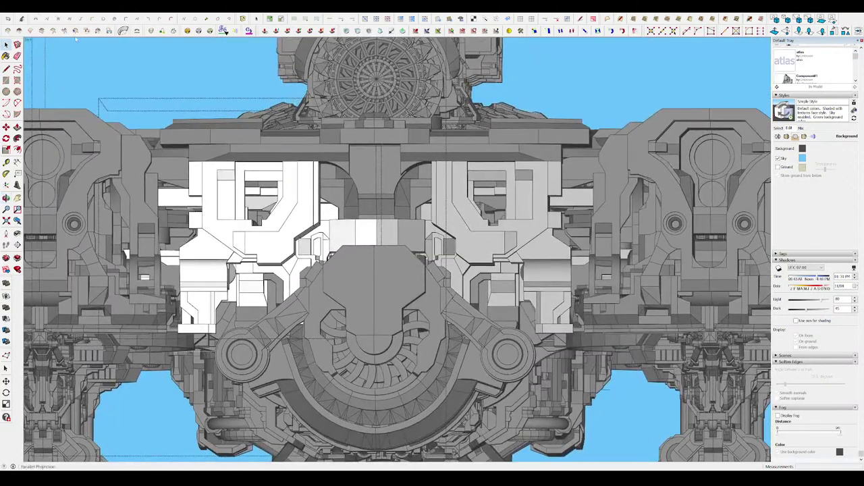
scroll(362, 255, down, 3)
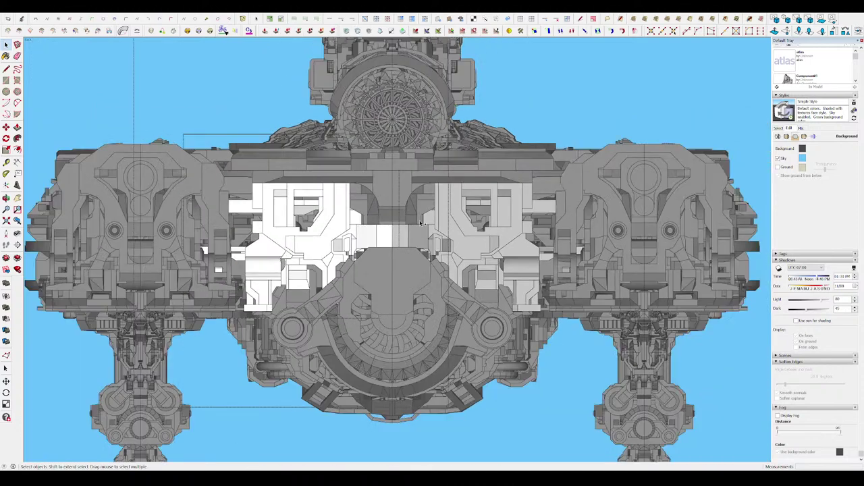
scroll(362, 255, up, 6)
middle_drag(358, 250, 362, 255)
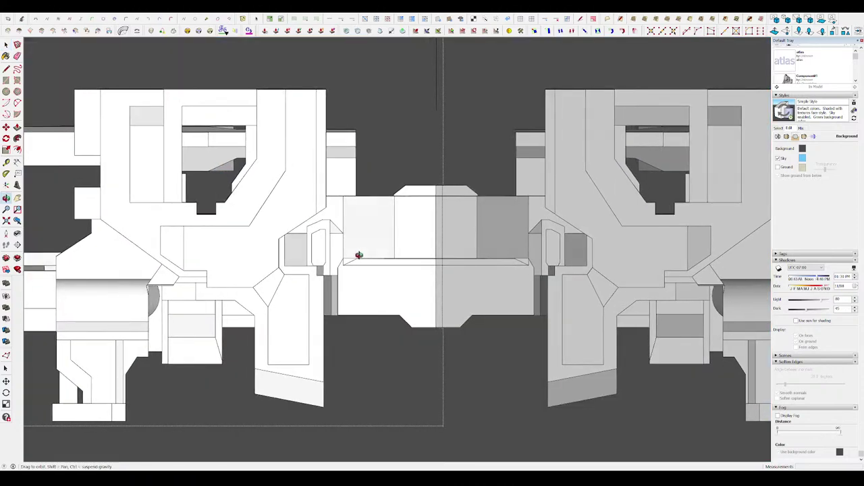
- Orbit to an oblique angle, start a line at the block's corner, then cancel it
middle_drag(344, 313, 346, 174)
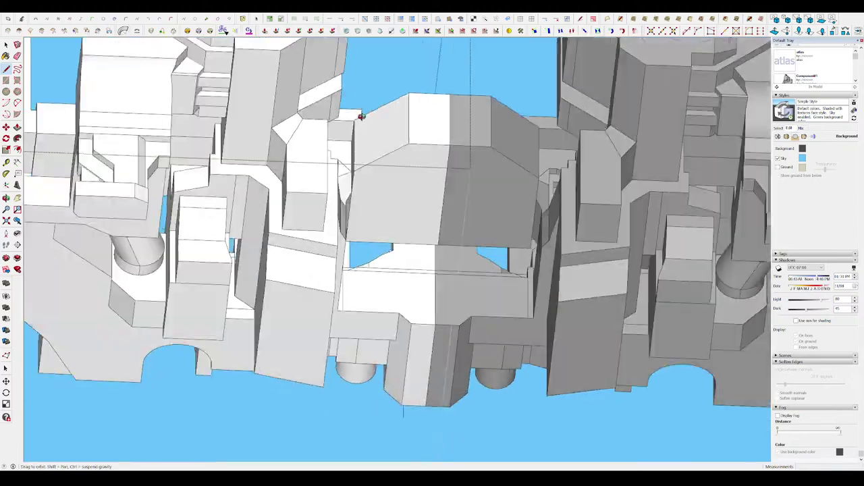
mouse_move(344, 351)
middle_down()
mouse_move(472, 215)
mouse_move(500, 43)
mouse_move(457, 174)
mouse_move(411, 64)
mouse_move(379, 129)
mouse_move(385, 187)
middle_up()
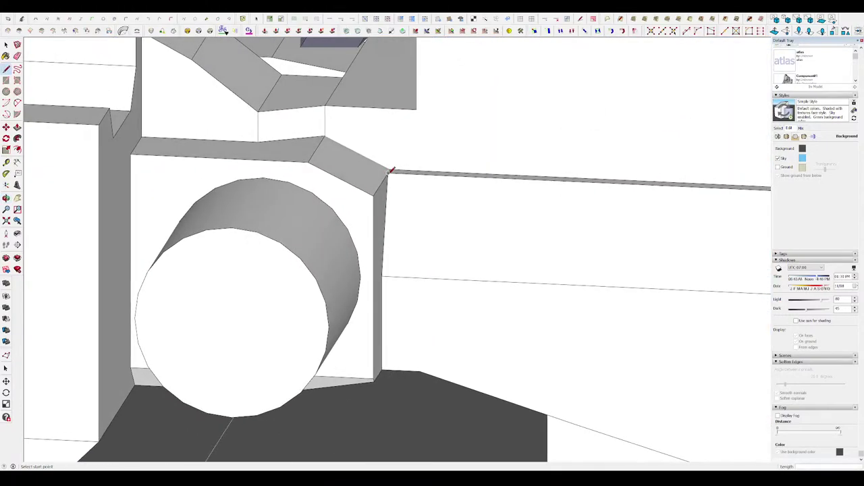
click(391, 107)
mouse_move(391, 108)
middle_down()
mouse_move(463, 173)
mouse_move(380, 93)
mouse_move(396, 174)
mouse_move(437, 247)
mouse_move(550, 250)
mouse_move(502, 223)
mouse_move(405, 271)
mouse_move(299, 274)
mouse_move(373, 240)
mouse_move(396, 151)
mouse_move(386, 87)
mouse_move(484, 169)
mouse_move(428, 116)
mouse_move(487, 257)
middle_up()
key(space)
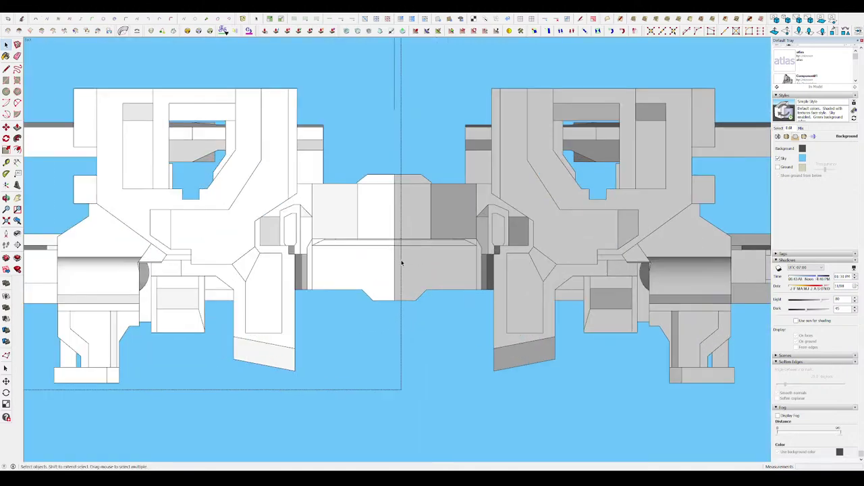
scroll(332, 236, up, 3)
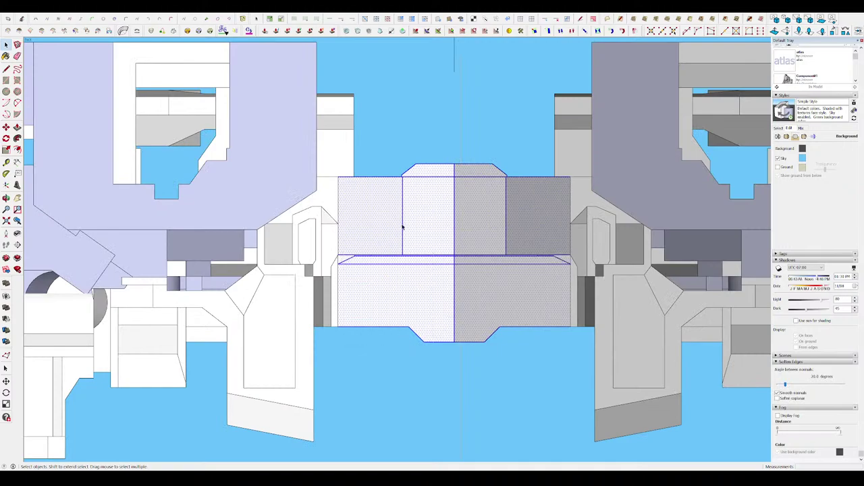
mouse_move(385, 167)
middle_down()
mouse_move(468, 265)
mouse_move(331, 214)
middle_up()
scroll(331, 214, up, 3)
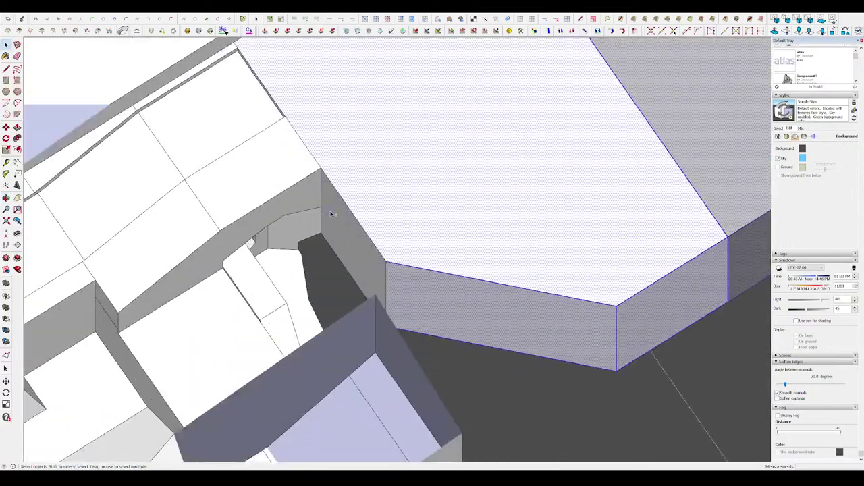
scroll(539, 189, down, 3)
scroll(280, 215, up, 5)
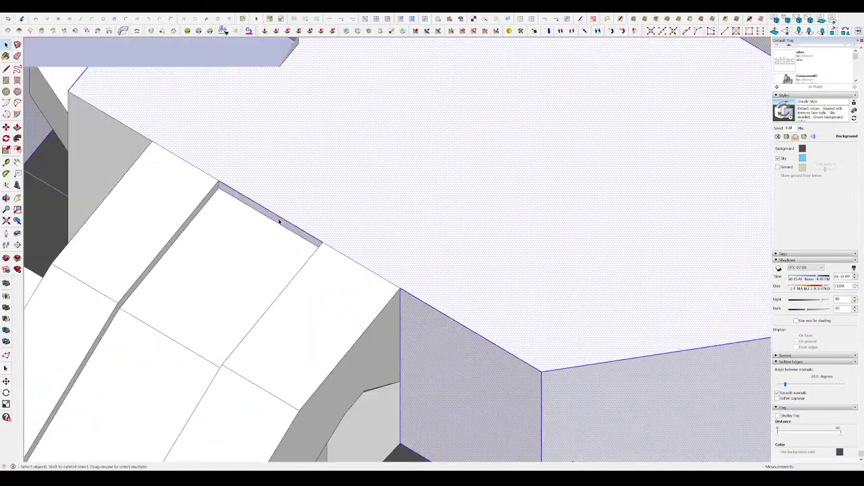
scroll(117, 135, down, 5)
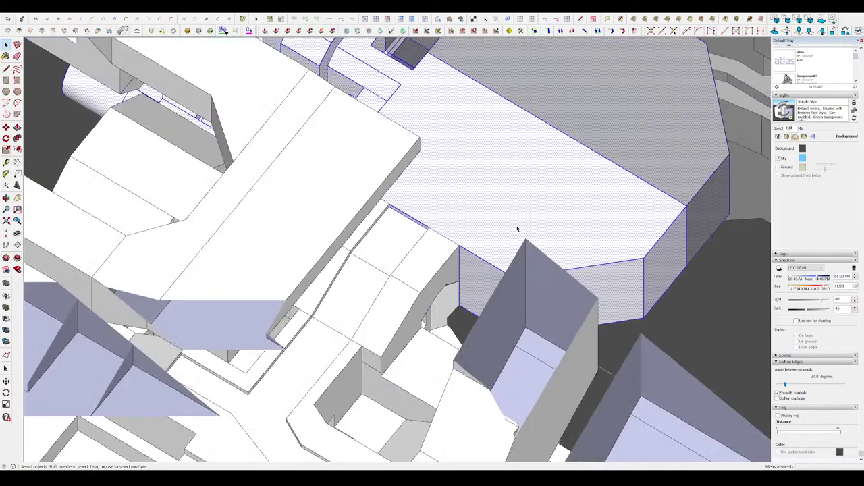
middle_drag(613, 306, 349, 193)
mouse_move(263, 333)
middle_down()
mouse_move(392, 299)
mouse_move(245, 81)
mouse_move(392, 364)
middle_up()
scroll(392, 363, up, 3)
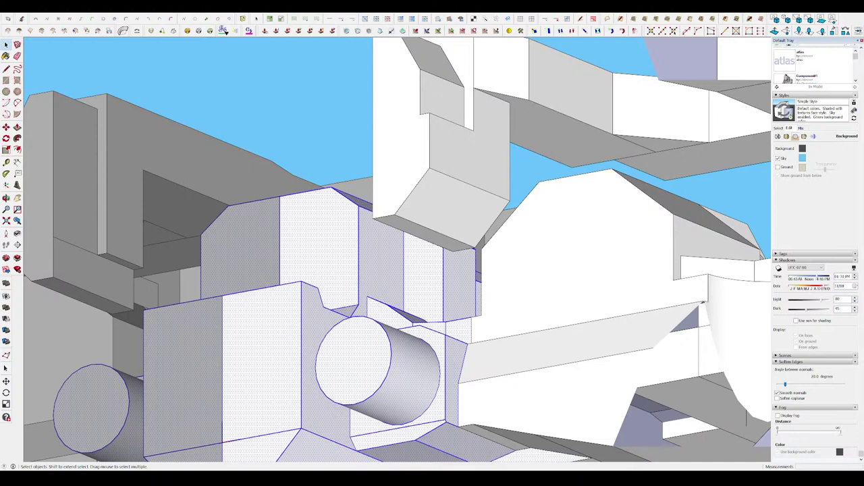
scroll(378, 258, down, 3)
scroll(378, 258, down, 3)
scroll(379, 258, down, 3)
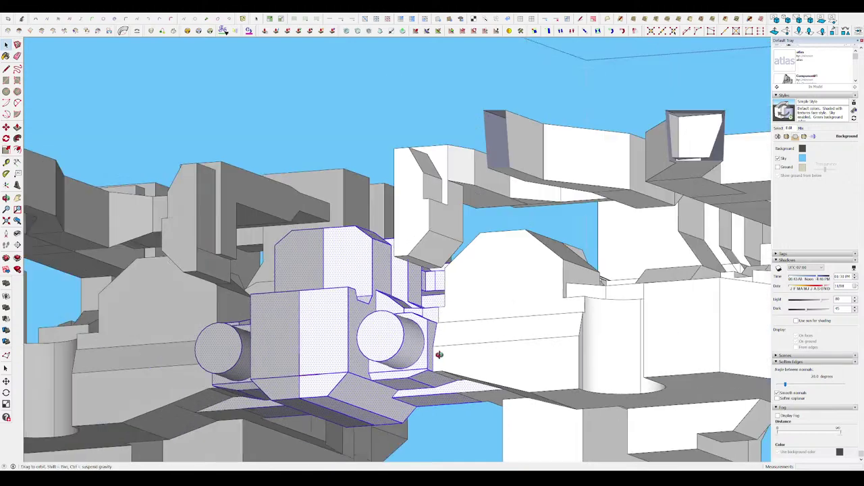
scroll(378, 258, down, 3)
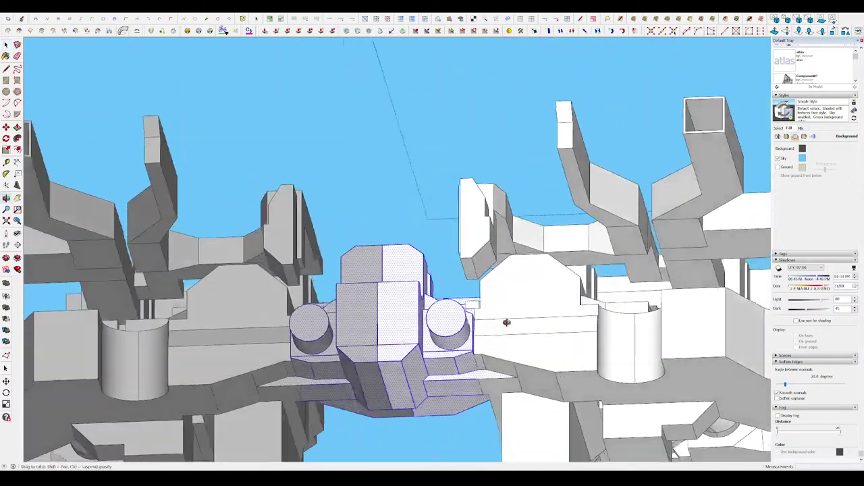
middle_drag(378, 258, 470, 249)
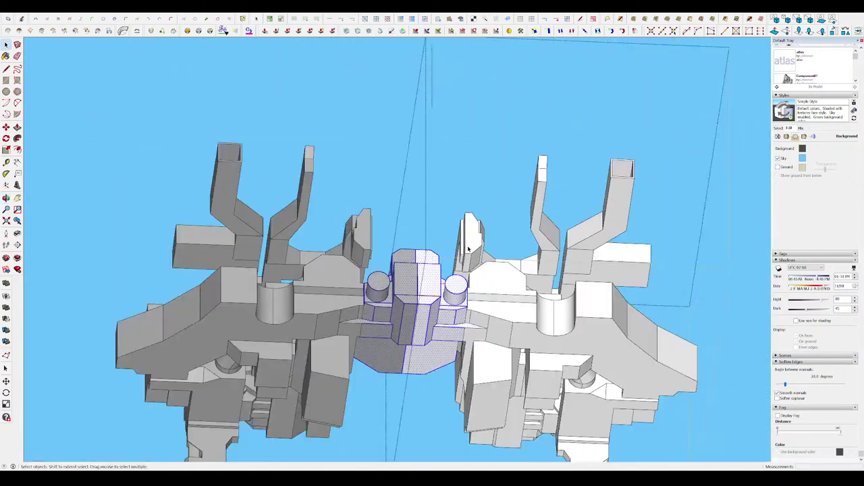
scroll(483, 345, up, 3)
scroll(482, 346, up, 3)
mouse_move(461, 309)
middle_down()
mouse_move(507, 272)
mouse_move(456, 294)
middle_up()
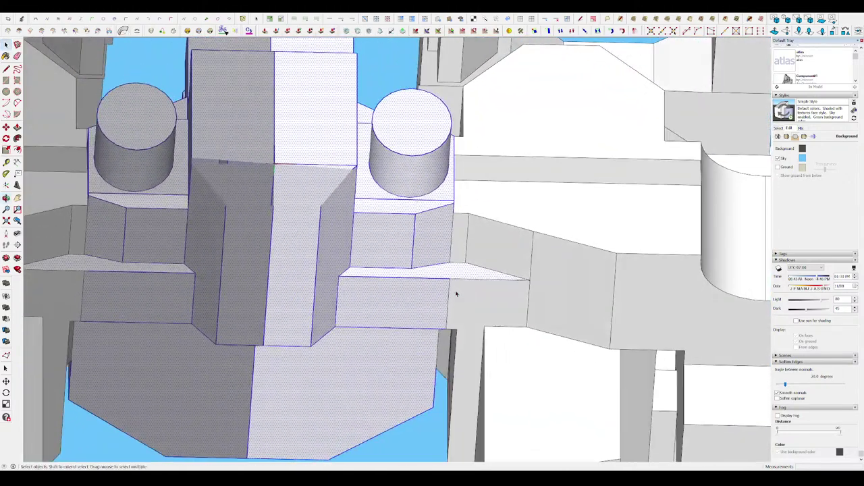
mouse_move(447, 229)
middle_down()
mouse_move(569, 313)
mouse_move(403, 258)
middle_up()
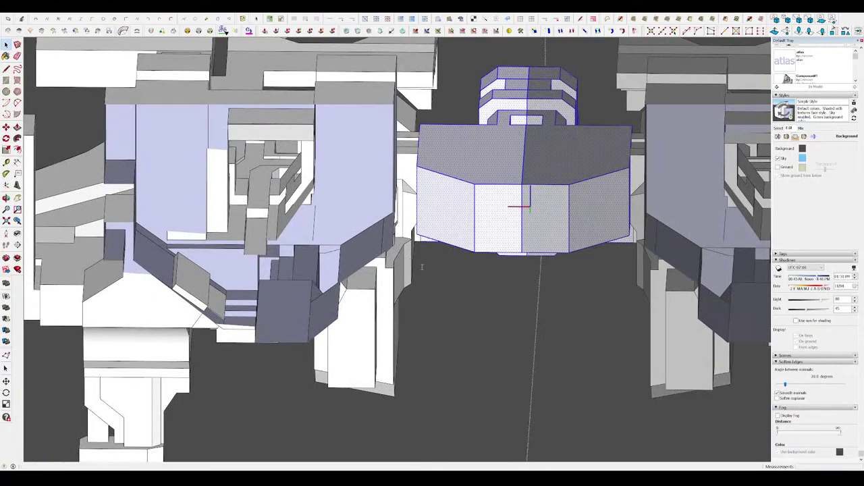
scroll(438, 304, down, 10)
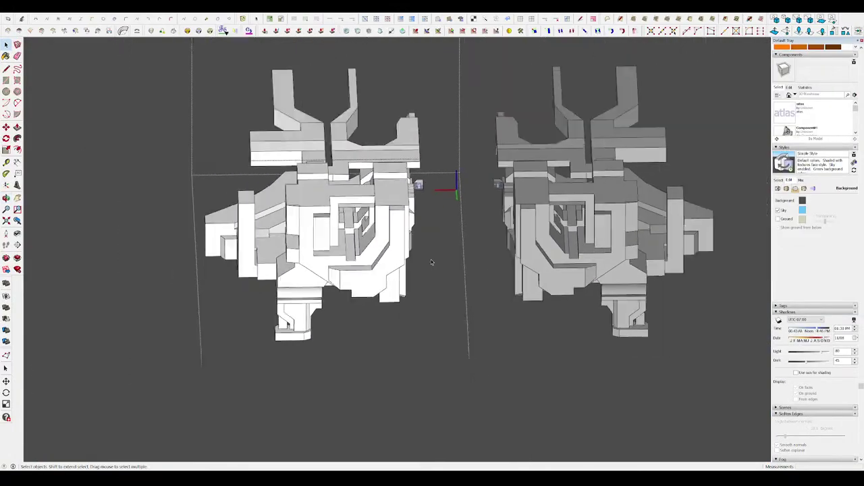
middle_drag(250, 268, 360, 252)
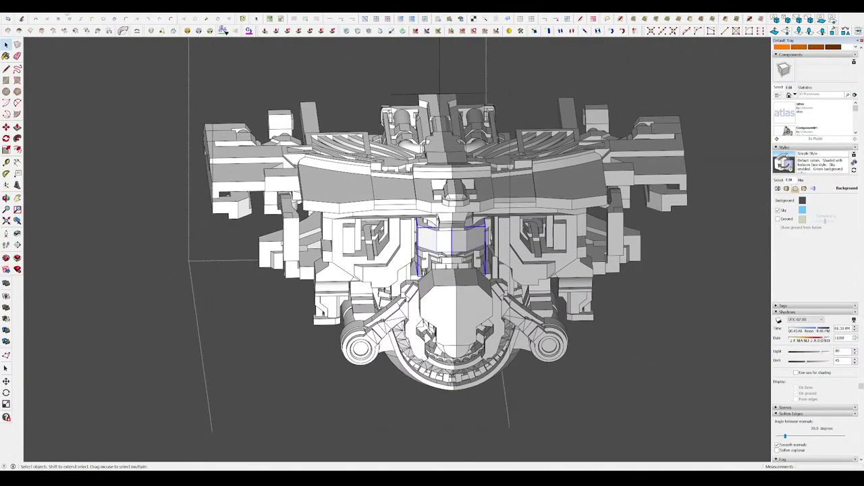
scroll(415, 234, up, 10)
scroll(529, 270, up, 5)
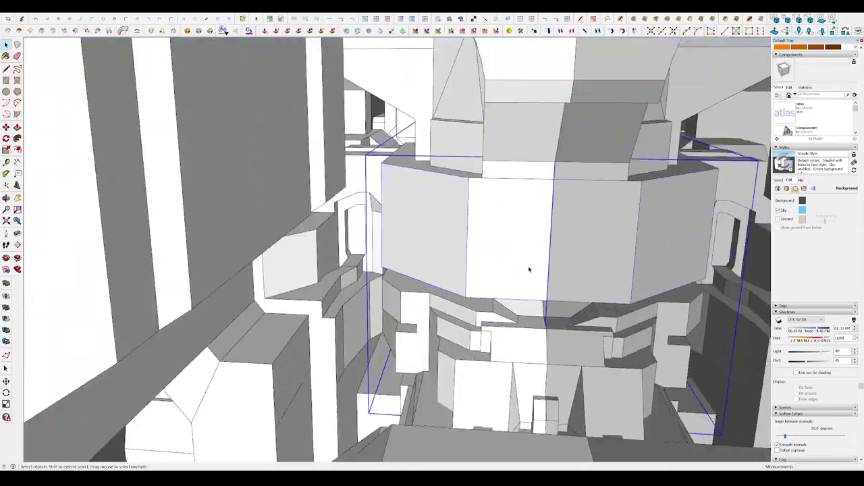
middle_drag(529, 271, 589, 230)
scroll(589, 230, down, 3)
scroll(537, 195, down, 3)
scroll(426, 209, down, 3)
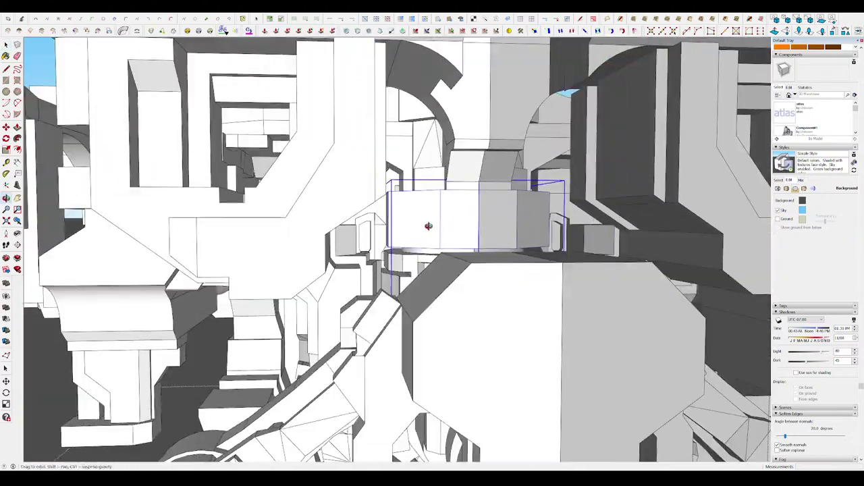
scroll(407, 225, down, 3)
mouse_move(432, 235)
middle_down()
mouse_move(576, 167)
mouse_move(467, 290)
middle_up()
scroll(311, 199, up, 3)
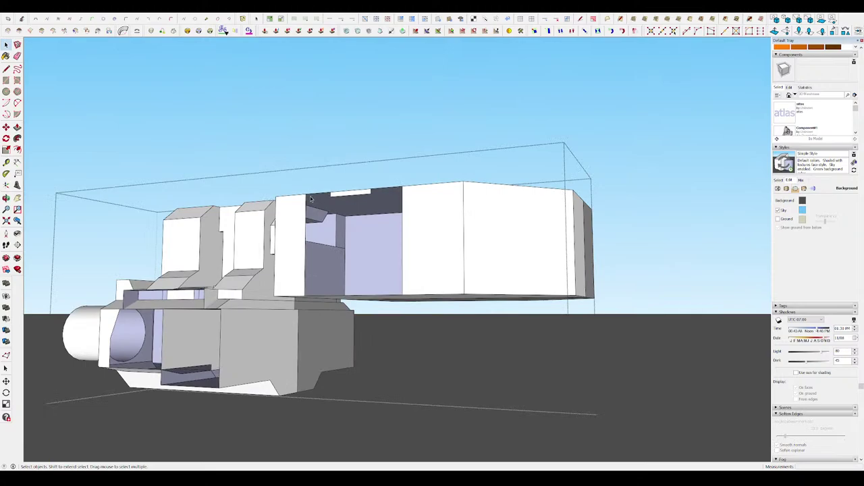
scroll(495, 342, down, 5)
middle_drag(495, 342, 741, 395)
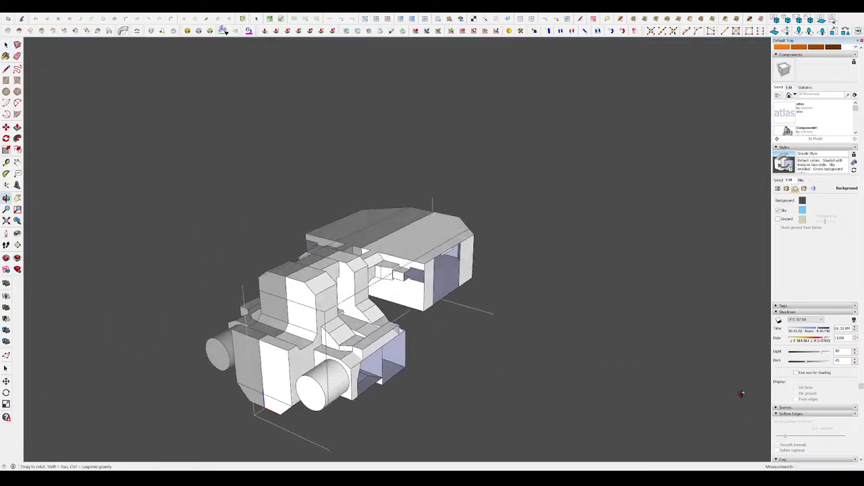
scroll(549, 296, up, 3)
scroll(500, 304, up, 3)
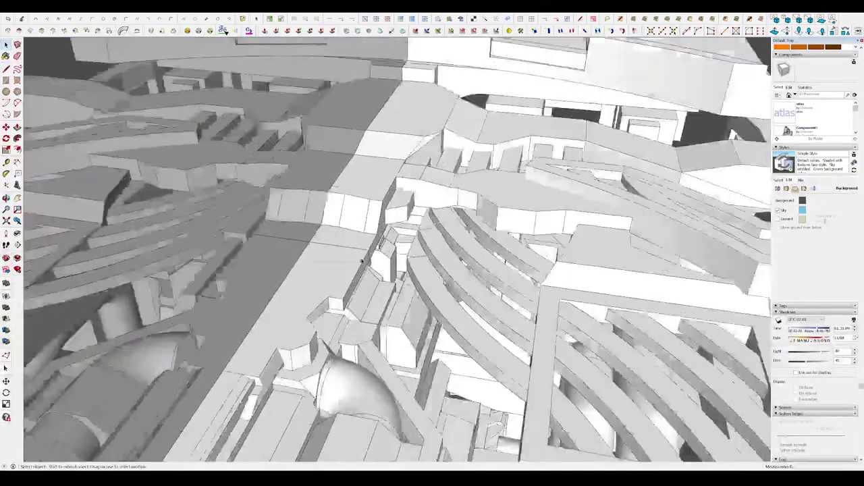
scroll(444, 312, up, 3)
scroll(342, 250, up, 2)
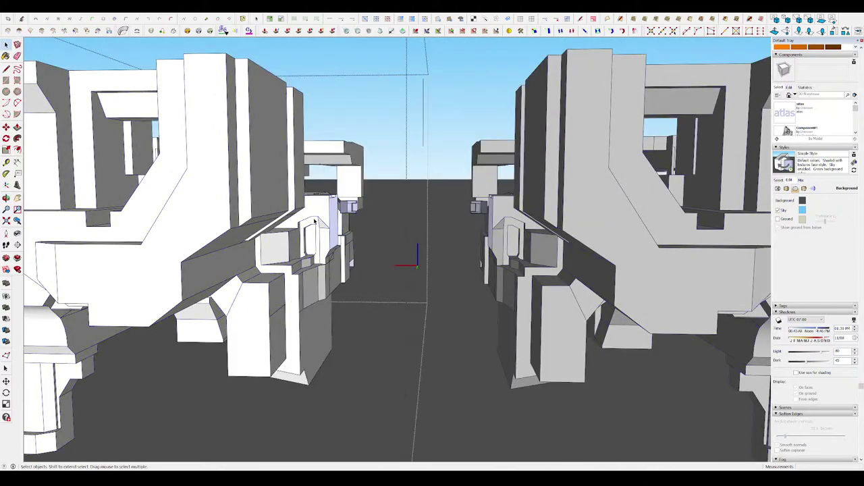
mouse_move(297, 242)
middle_down()
mouse_move(366, 403)
mouse_move(352, 262)
middle_up()
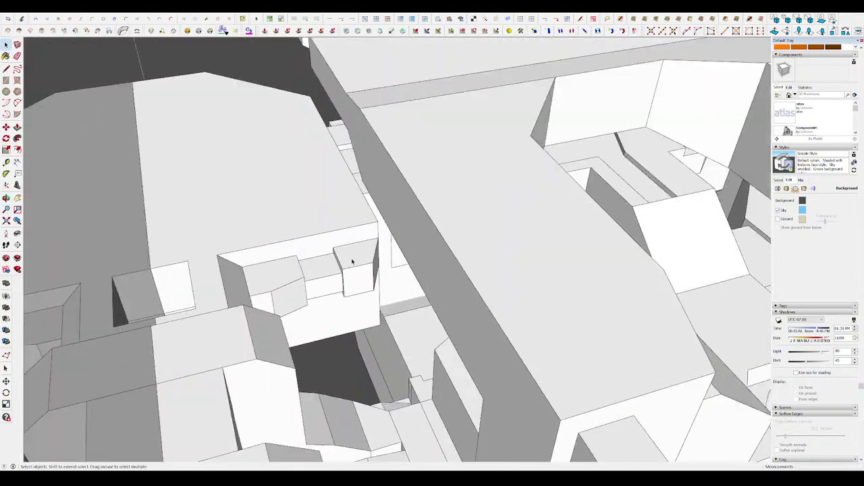
scroll(352, 262, up, 2)
click(352, 261)
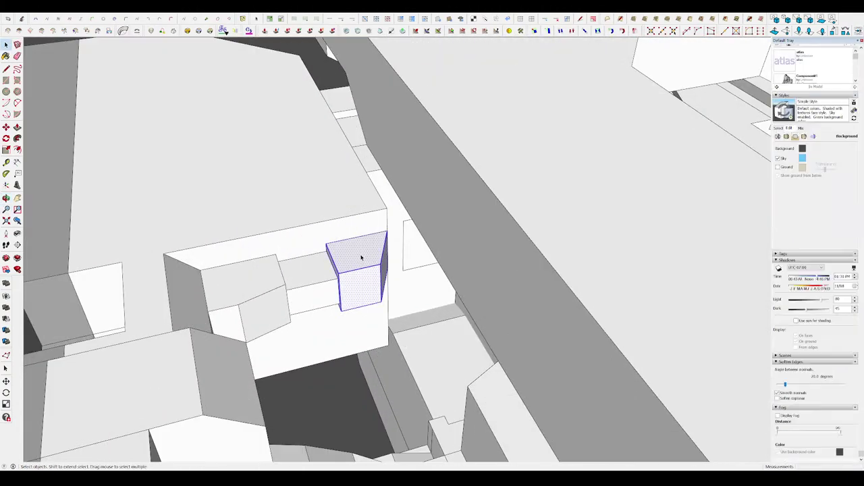
- Open the body group for editing and orbit to the opening under the blue part
double_click(356, 260)
mouse_move(303, 237)
middle_down()
mouse_move(266, 204)
mouse_move(128, 227)
mouse_move(453, 250)
mouse_move(483, 249)
mouse_move(398, 216)
mouse_move(523, 226)
mouse_move(439, 166)
mouse_move(560, 203)
mouse_move(357, 245)
middle_up()
scroll(399, 217, down, 3)
scroll(523, 226, up, 5)
scroll(253, 237, up, 5)
scroll(254, 236, up, 3)
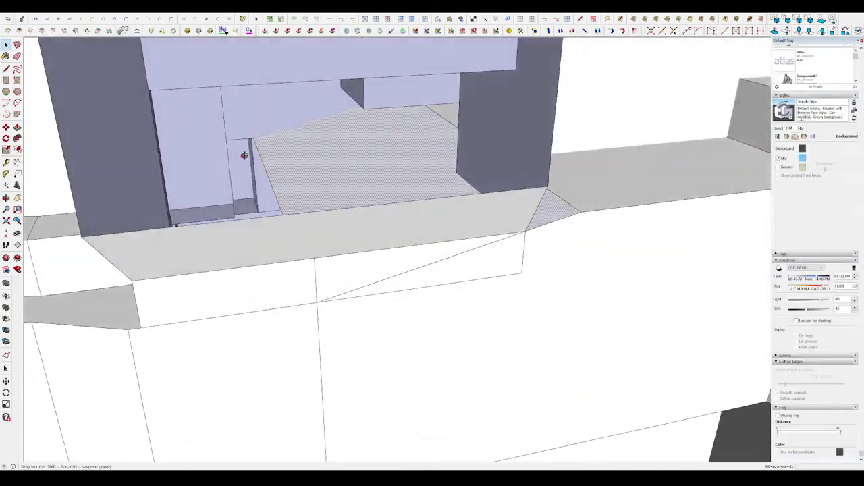
middle_drag(246, 154, 343, 208)
scroll(391, 232, up, 2)
scroll(439, 263, down, 3)
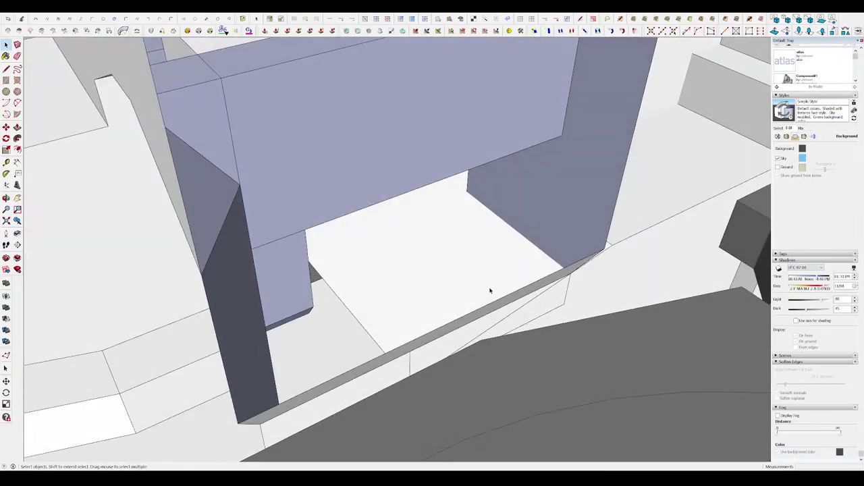
scroll(439, 245, down, 3)
scroll(442, 245, down, 5)
mouse_move(443, 245)
middle_down()
mouse_move(464, 233)
mouse_move(482, 100)
mouse_move(401, 77)
middle_up()
- Look up at the white block's recess and select all geometry in the group
scroll(405, 202, up, 5)
mouse_move(405, 203)
middle_down()
mouse_move(414, 272)
mouse_move(396, 281)
mouse_move(385, 318)
middle_up()
scroll(486, 223, up, 5)
scroll(483, 220, up, 3)
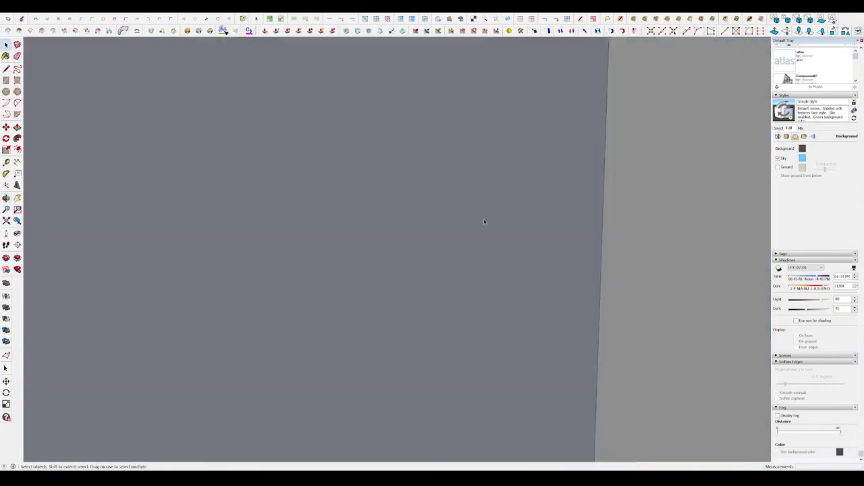
scroll(473, 218, down, 3)
mouse_move(409, 241)
middle_down()
mouse_move(455, 224)
mouse_move(368, 206)
middle_up()
key(l)
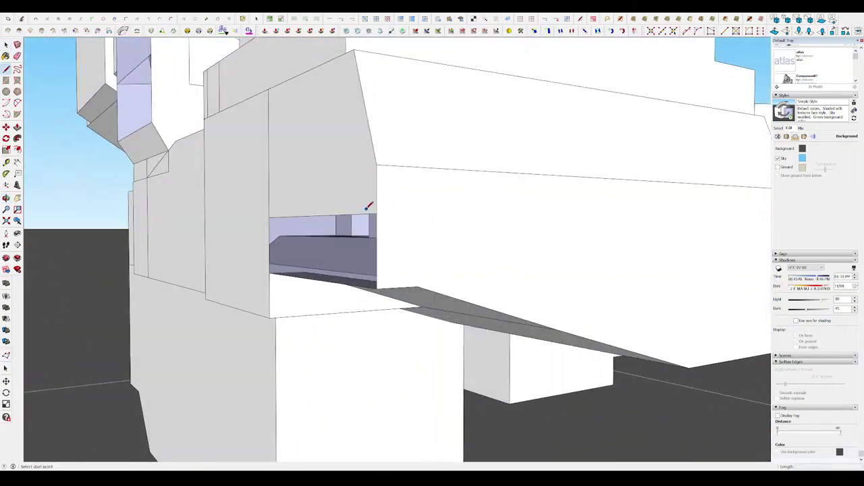
key(space)
scroll(379, 287, down, 5)
key(ctrl+a)
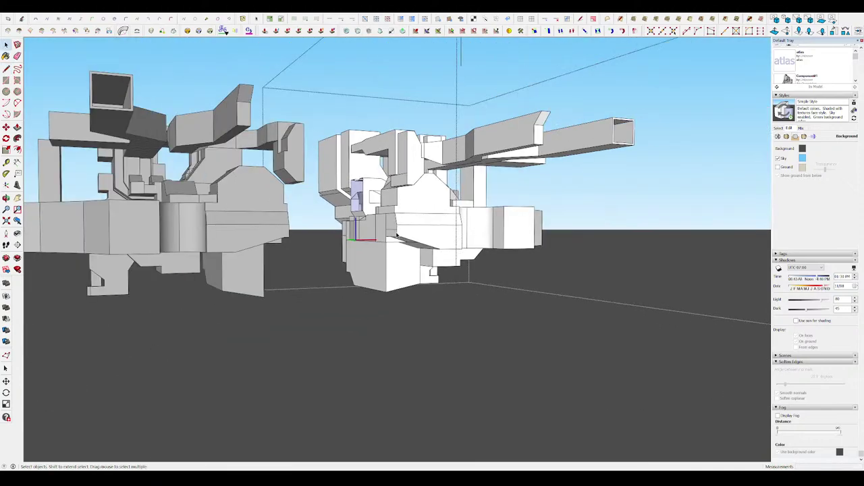
scroll(338, 202, down, 3)
scroll(370, 222, up, 5)
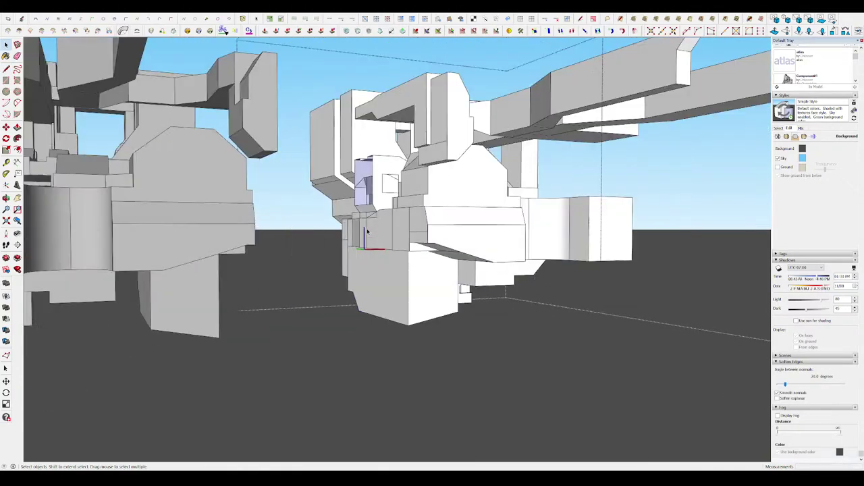
scroll(378, 217, up, 5)
- Orbit underneath the model to line up the unwanted underside face
key(e)
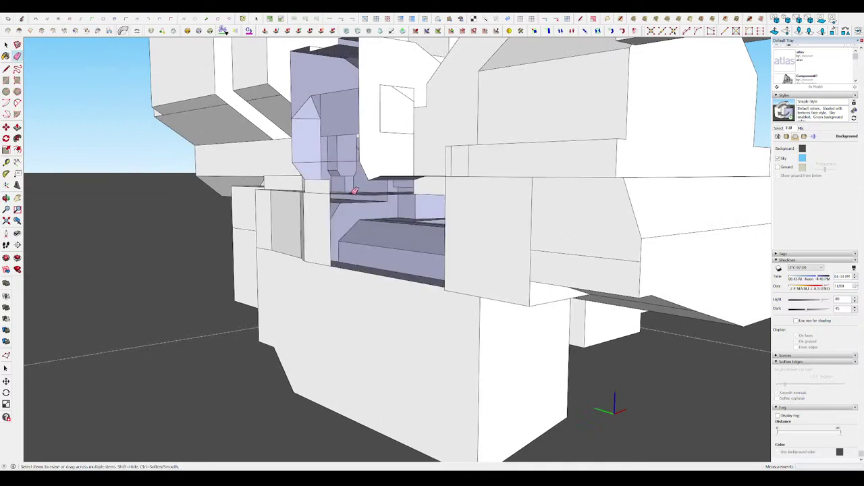
scroll(354, 192, up, 3)
scroll(358, 197, down, 3)
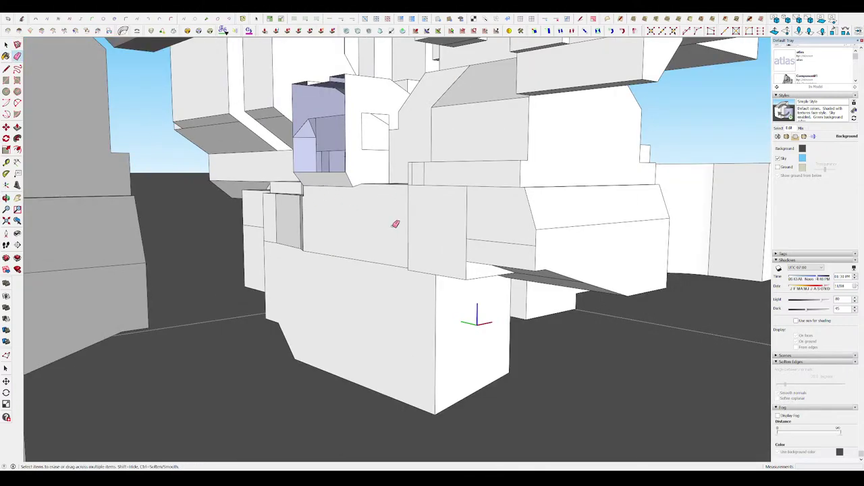
middle_drag(394, 222, 685, 150)
scroll(445, 200, up, 3)
scroll(423, 191, up, 2)
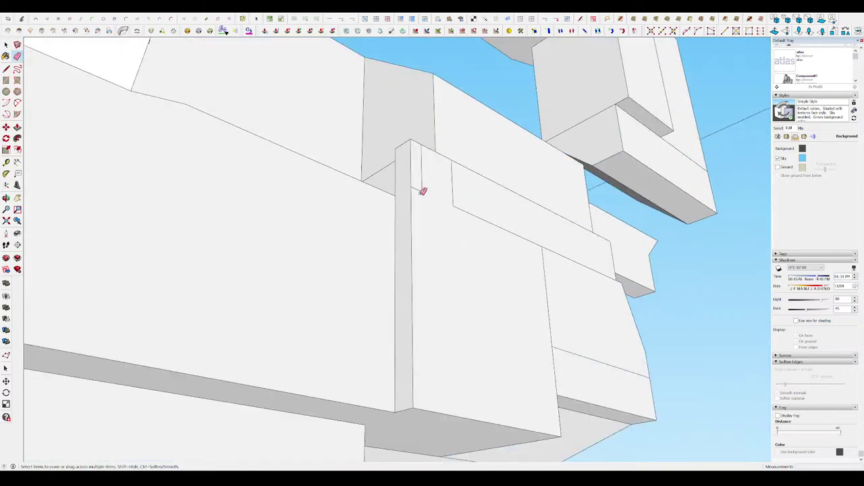
scroll(447, 194, down, 5)
middle_drag(506, 232, 466, 223)
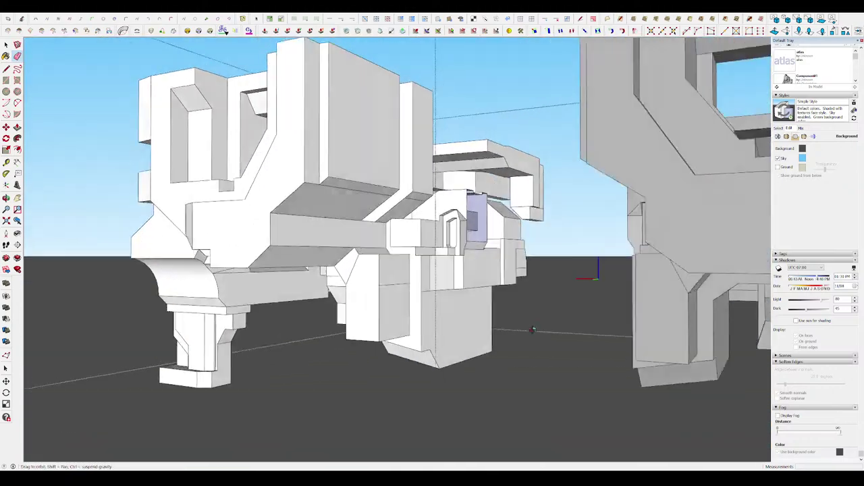
key(space)
scroll(443, 284, up, 2)
scroll(443, 284, up, 2)
mouse_move(452, 297)
middle_down()
mouse_move(541, 315)
mouse_move(152, 229)
mouse_move(457, 196)
middle_up()
- Select the underside face and delete it, then orbit to view the exposed interior
click(541, 315)
key(space)
scroll(599, 129, up, 3)
scroll(598, 128, up, 2)
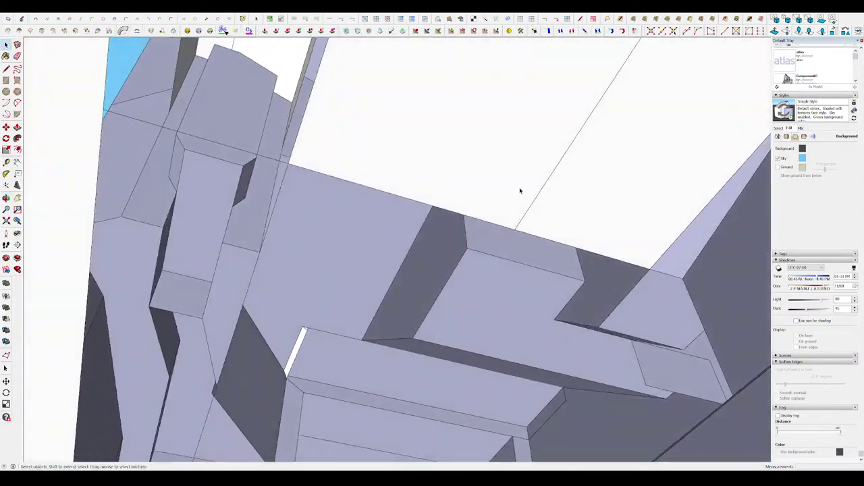
scroll(299, 172, down, 1)
scroll(299, 172, down, 1)
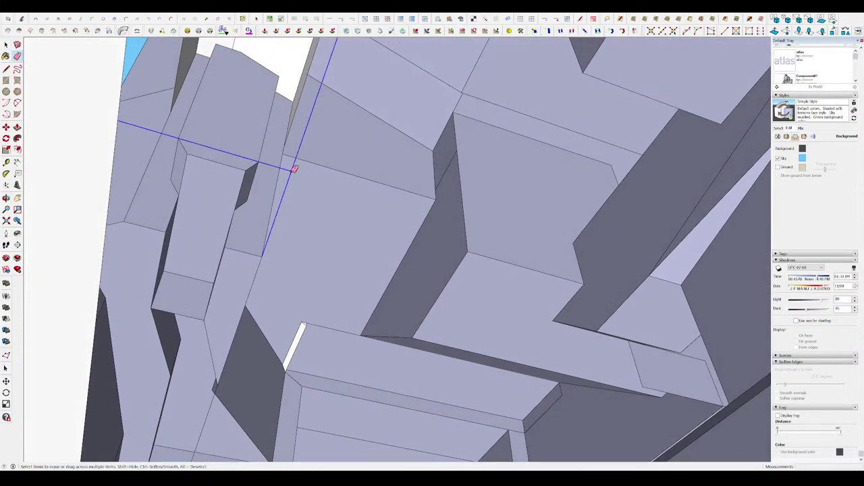
mouse_move(295, 169)
middle_down()
mouse_move(403, 285)
mouse_move(405, 247)
mouse_move(553, 209)
mouse_move(459, 198)
mouse_move(636, 347)
mouse_move(465, 252)
middle_up()
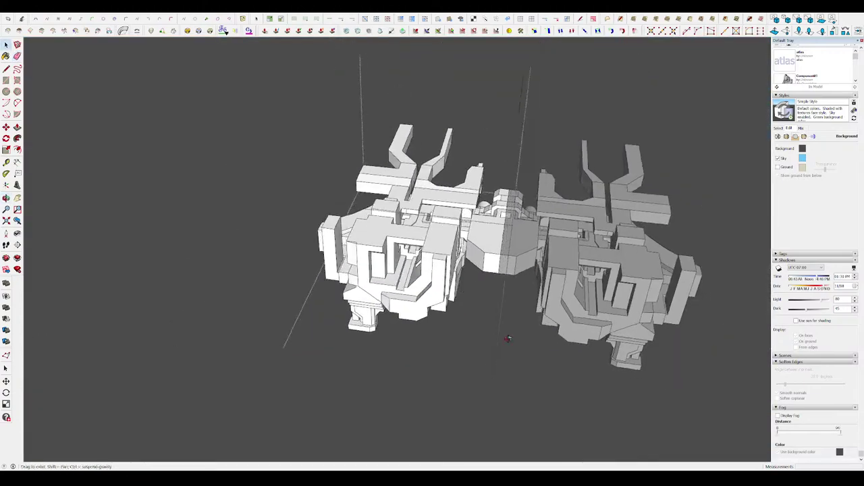
middle_drag(684, 316, 513, 289)
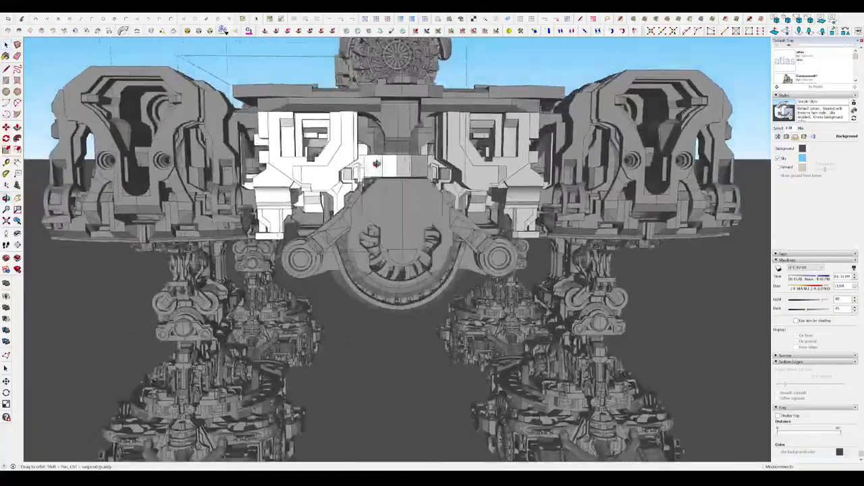
scroll(376, 163, up, 5)
mouse_move(304, 112)
middle_down()
mouse_move(235, 91)
mouse_move(329, 68)
mouse_move(337, 109)
mouse_move(328, 263)
mouse_move(371, 307)
mouse_move(318, 256)
mouse_move(405, 312)
mouse_move(498, 322)
mouse_move(395, 302)
mouse_move(245, 178)
mouse_move(289, 139)
mouse_move(250, 169)
middle_up()
scroll(337, 109, up, 2)
scroll(340, 112, up, 2)
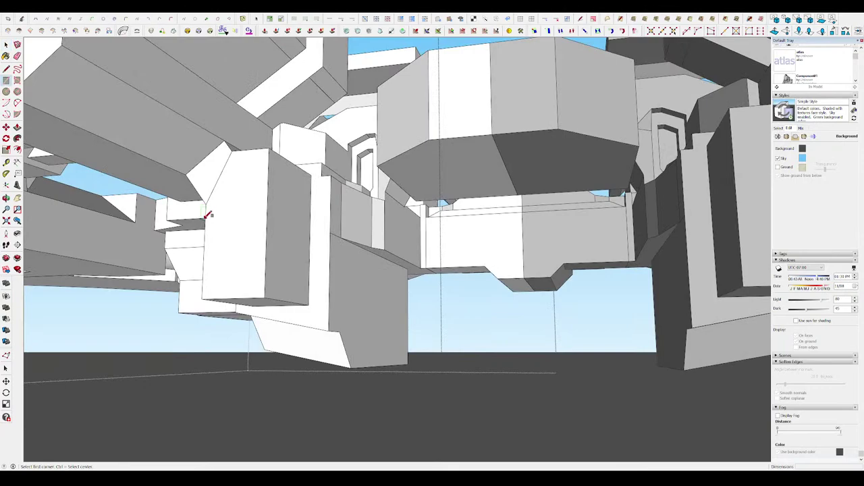
middle_drag(240, 271, 297, 297)
key(e)
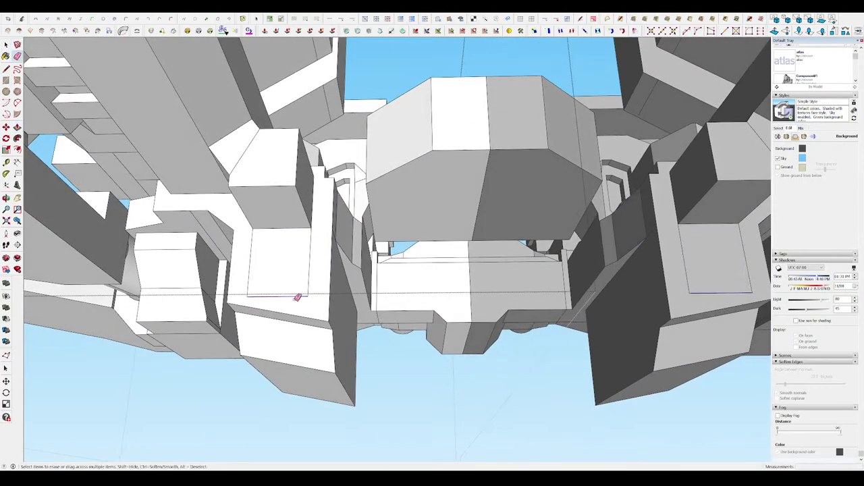
mouse_move(255, 274)
middle_down()
mouse_move(449, 322)
mouse_move(459, 254)
mouse_move(288, 154)
middle_up()
key(l)
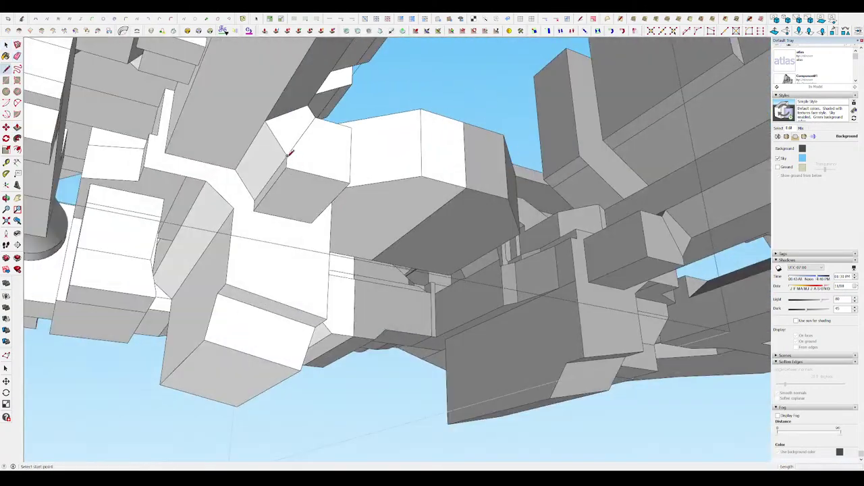
mouse_move(257, 210)
middle_down()
mouse_move(273, 183)
mouse_move(250, 149)
mouse_move(288, 147)
middle_up()
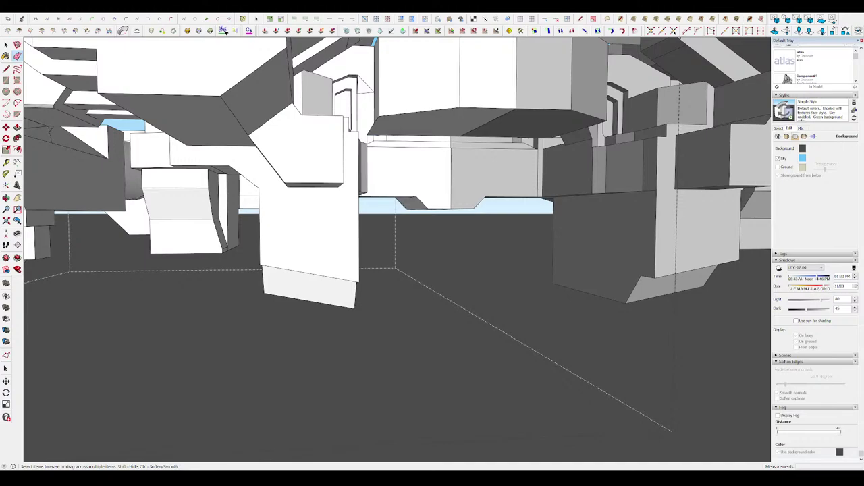
scroll(397, 250, down, 10)
scroll(398, 250, up, 10)
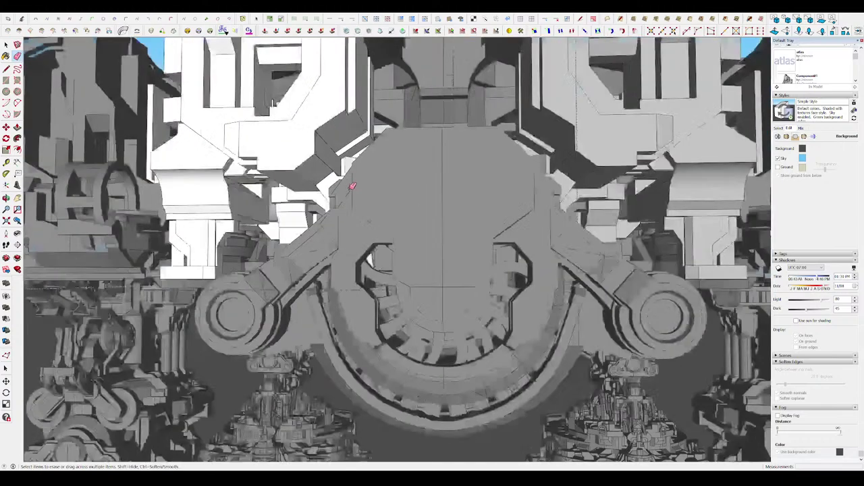
mouse_move(397, 250)
middle_down()
mouse_move(277, 262)
mouse_move(461, 152)
middle_up()
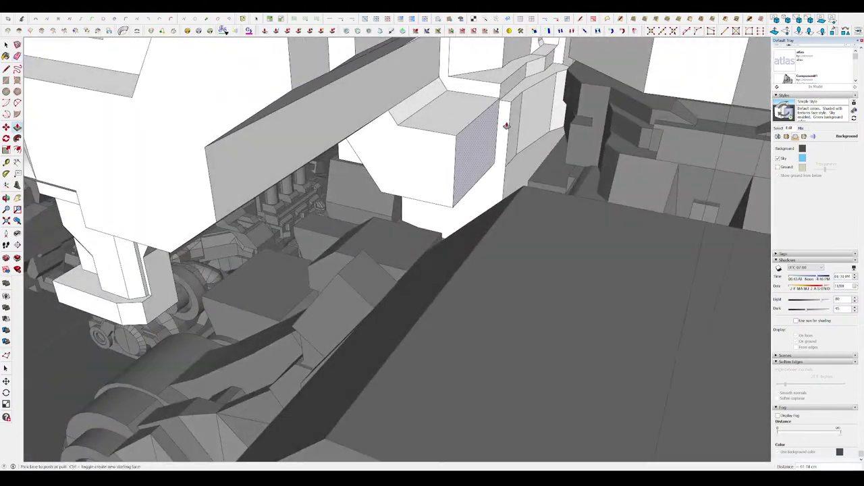
scroll(506, 126, up, 5)
key(m)
scroll(436, 129, up, 3)
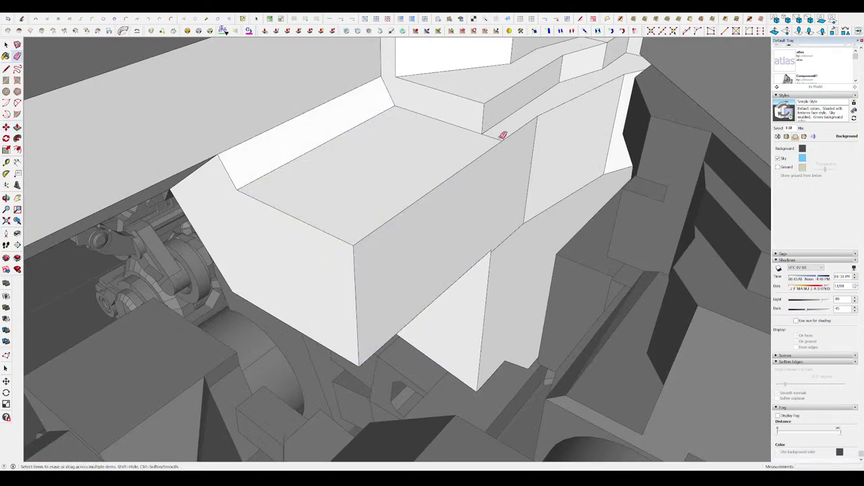
mouse_move(372, 163)
middle_down()
mouse_move(399, 205)
mouse_move(493, 241)
middle_up()
scroll(493, 240, up, 2)
scroll(477, 246, up, 3)
scroll(477, 246, up, 5)
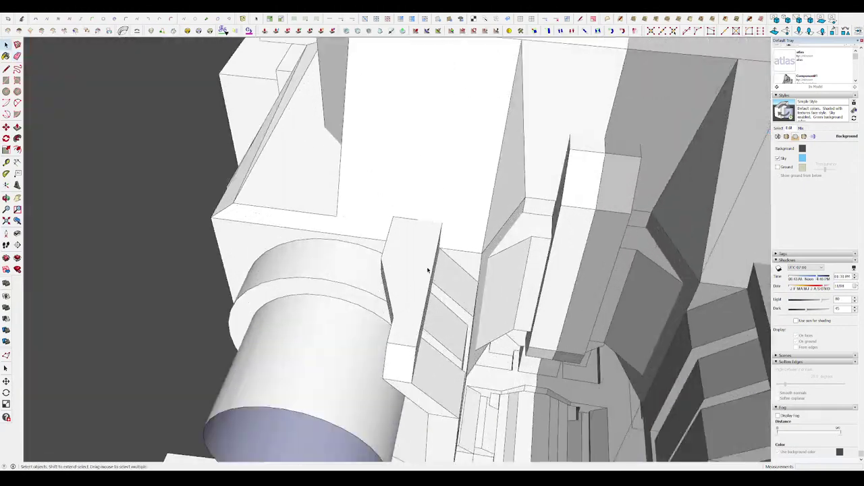
key(space)
scroll(370, 233, down, 3)
mouse_move(380, 225)
middle_down()
mouse_move(453, 110)
mouse_move(555, 146)
mouse_move(415, 37)
mouse_move(208, 39)
mouse_move(72, 144)
mouse_move(293, 187)
middle_up()
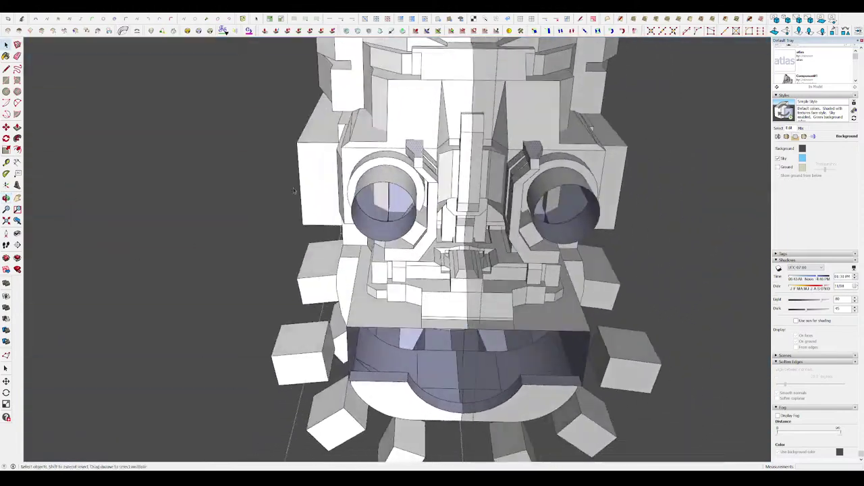
scroll(421, 148, up, 5)
mouse_move(420, 149)
middle_down()
mouse_move(565, 199)
mouse_move(464, 338)
mouse_move(456, 225)
mouse_move(394, 206)
mouse_move(689, 191)
mouse_move(613, 151)
mouse_move(693, 145)
mouse_move(262, 217)
middle_up()
scroll(394, 206, down, 5)
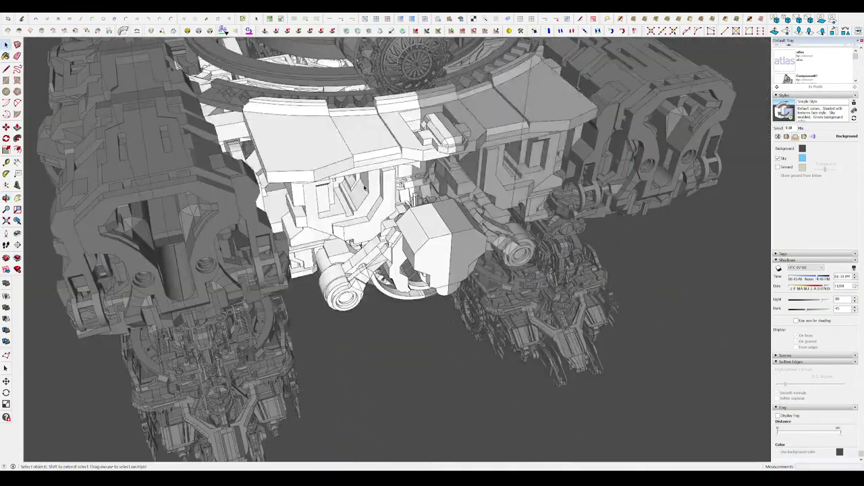
- Open the armoured joint component and erase the edge around its side circle
mouse_move(364, 188)
middle_down()
mouse_move(621, 276)
mouse_move(531, 204)
mouse_move(449, 228)
middle_up()
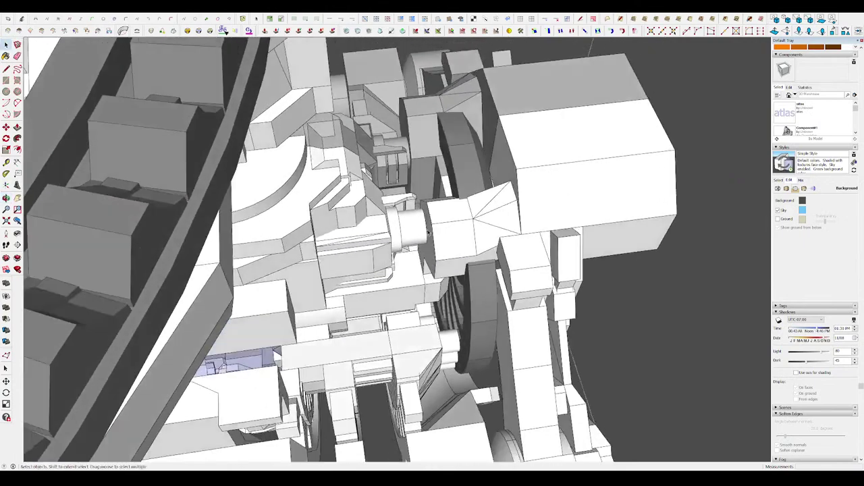
double_click(449, 228)
scroll(433, 216, up, 5)
scroll(383, 227, up, 3)
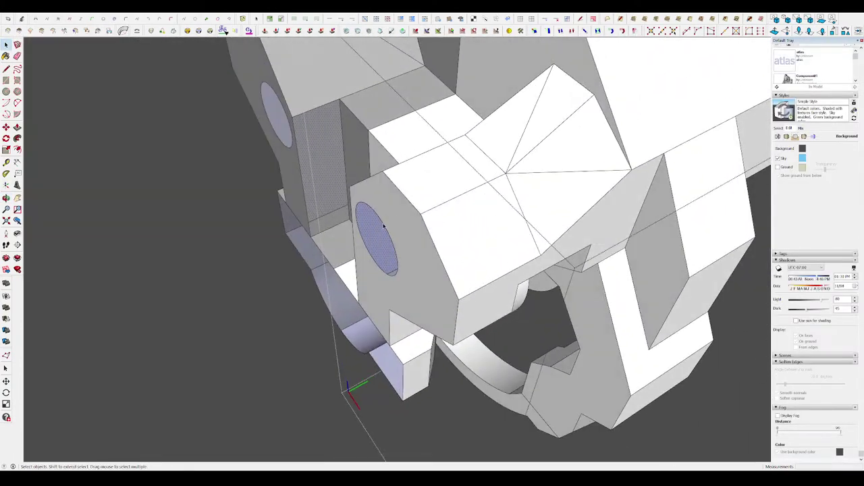
key(space)
click(378, 232)
key(Delete)
scroll(392, 216, up, 5)
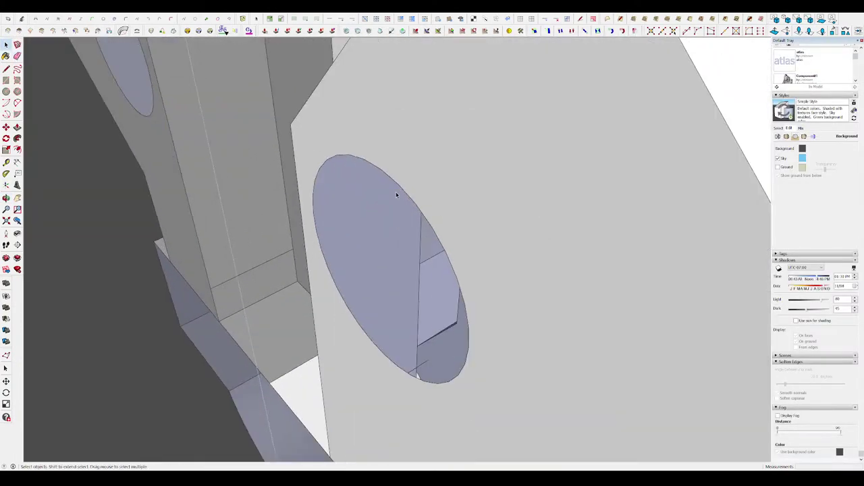
- Draw a new edge to restore the face across the circular side opening
click(418, 200)
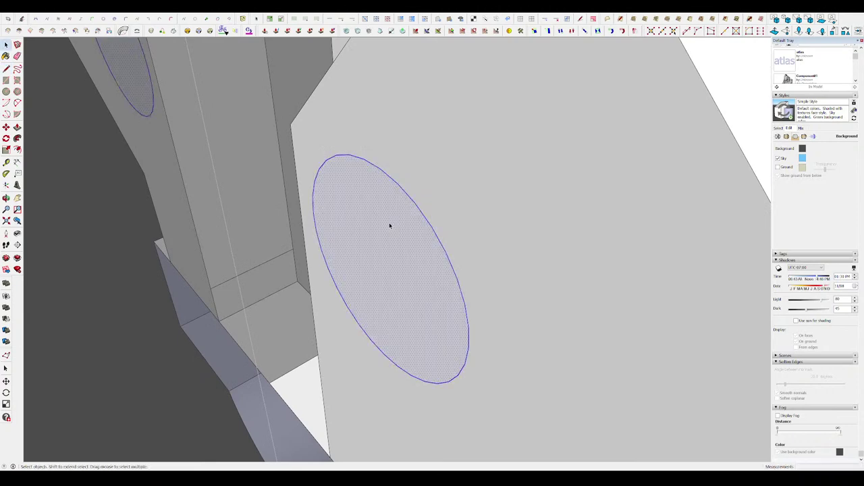
scroll(426, 230, down, 5)
mouse_move(466, 241)
middle_down()
mouse_move(440, 244)
mouse_move(413, 326)
middle_up()
scroll(414, 326, up, 3)
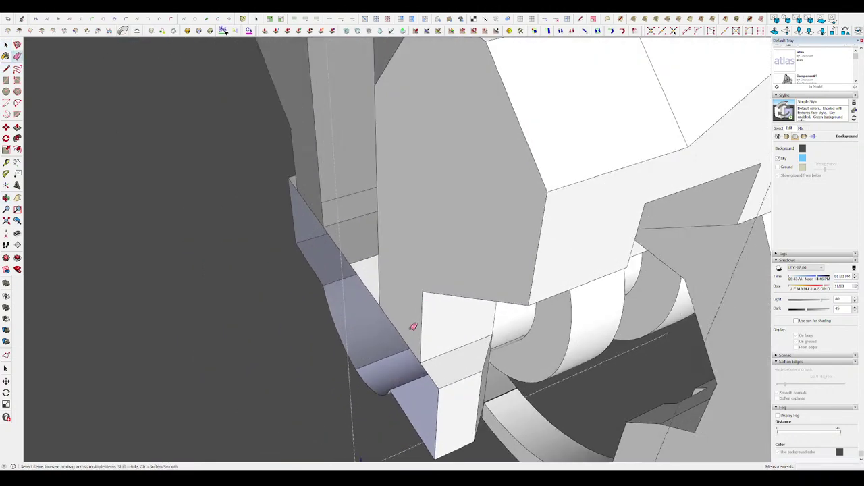
click(420, 362)
middle_drag(420, 362, 361, 295)
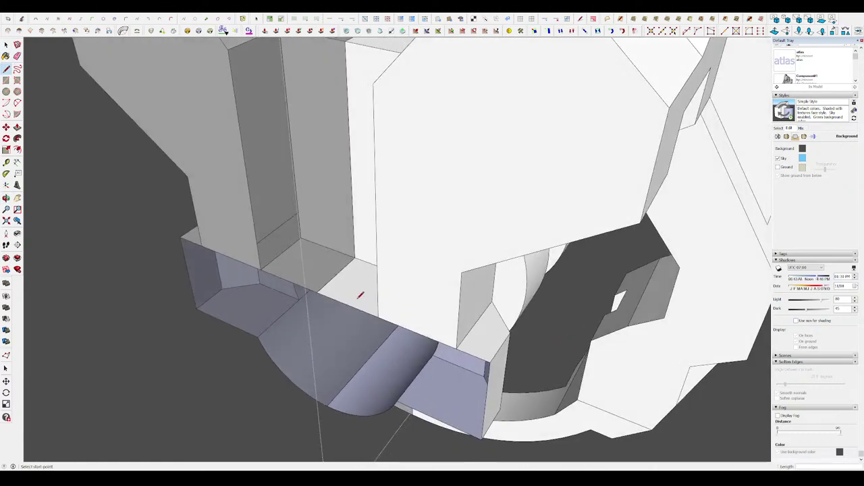
mouse_move(327, 405)
middle_down()
mouse_move(365, 352)
mouse_move(382, 276)
mouse_move(378, 267)
mouse_move(348, 257)
middle_up()
scroll(365, 351, down, 5)
- Try Move and Push/Pull on the part while orbiting to its gear side
key(m)
scroll(378, 266, up, 5)
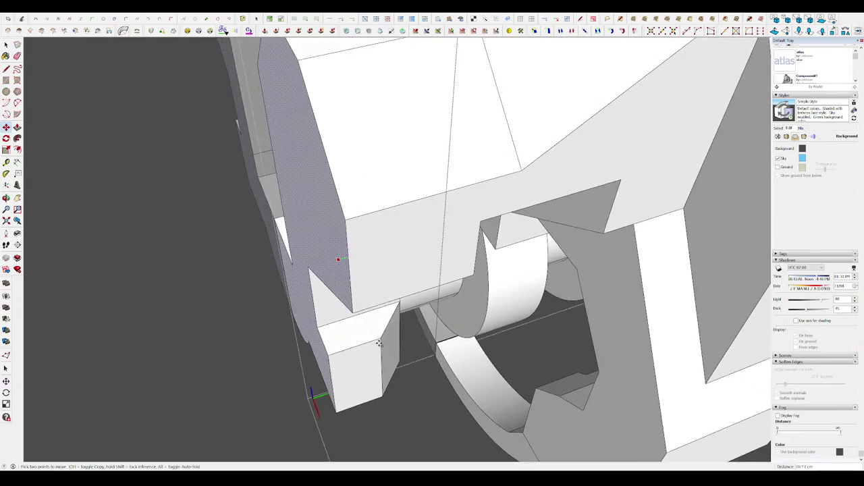
mouse_move(379, 344)
middle_down()
mouse_move(334, 231)
mouse_move(353, 299)
mouse_move(430, 256)
mouse_move(405, 266)
mouse_move(565, 256)
mouse_move(410, 276)
mouse_move(610, 236)
mouse_move(664, 204)
middle_up()
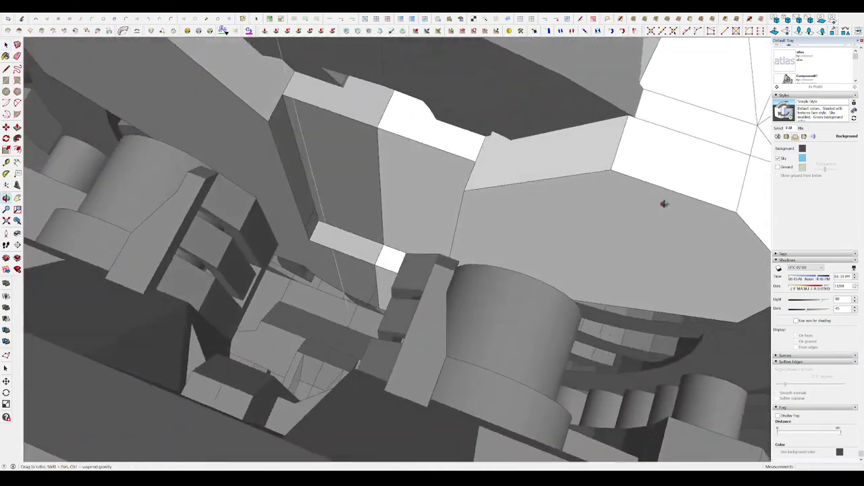
mouse_move(440, 175)
middle_down()
mouse_move(324, 125)
mouse_move(473, 270)
middle_up()
scroll(473, 270, up, 3)
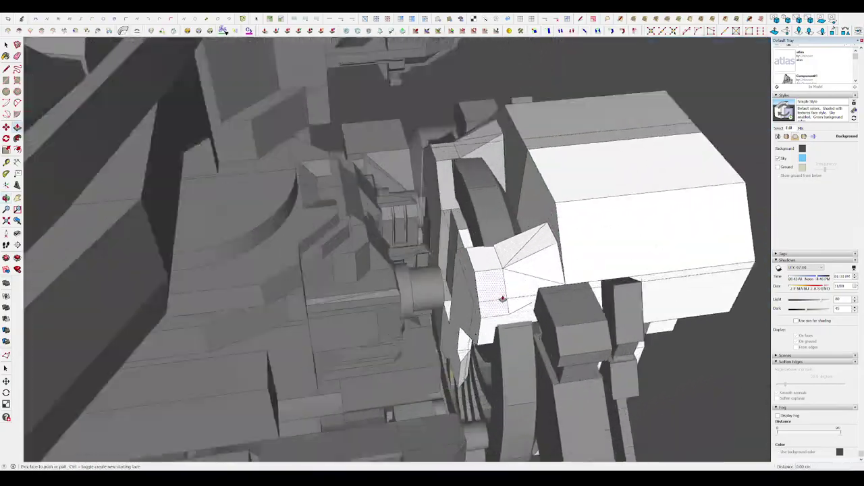
scroll(472, 257, up, 3)
scroll(446, 210, up, 3)
scroll(446, 210, down, 5)
key(p)
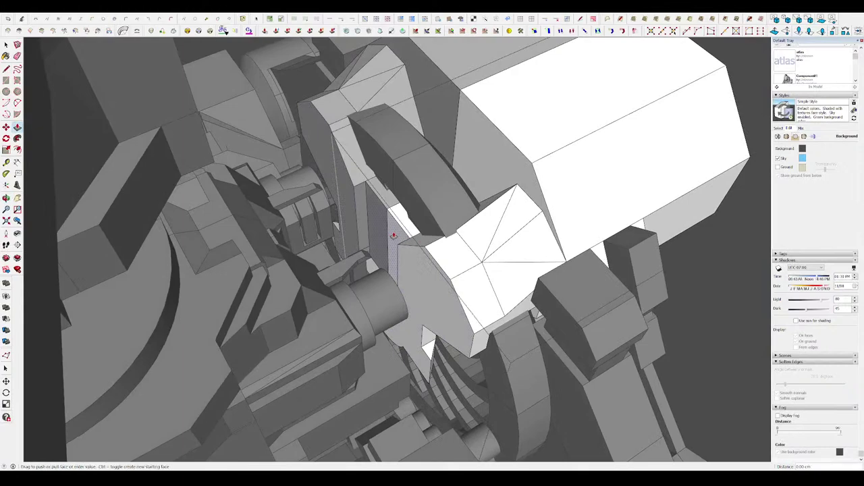
mouse_move(384, 238)
middle_down()
mouse_move(482, 176)
mouse_move(369, 225)
middle_up()
key(space)
- With Move active, orbit close around the joint's sections and edges
key(m)
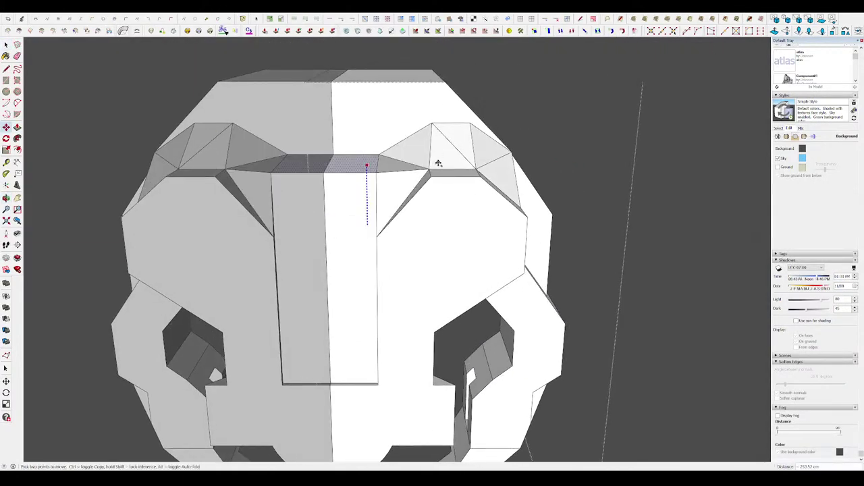
middle_drag(453, 168, 364, 164)
mouse_move(388, 122)
middle_down()
mouse_move(352, 155)
mouse_move(516, 181)
middle_up()
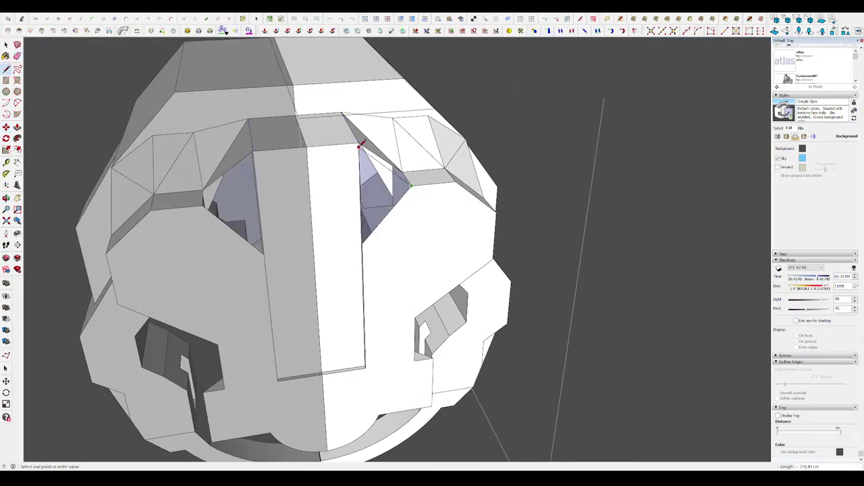
middle_drag(361, 145, 338, 158)
scroll(422, 154, up, 5)
mouse_move(423, 154)
middle_down()
mouse_move(436, 111)
mouse_move(589, 268)
middle_up()
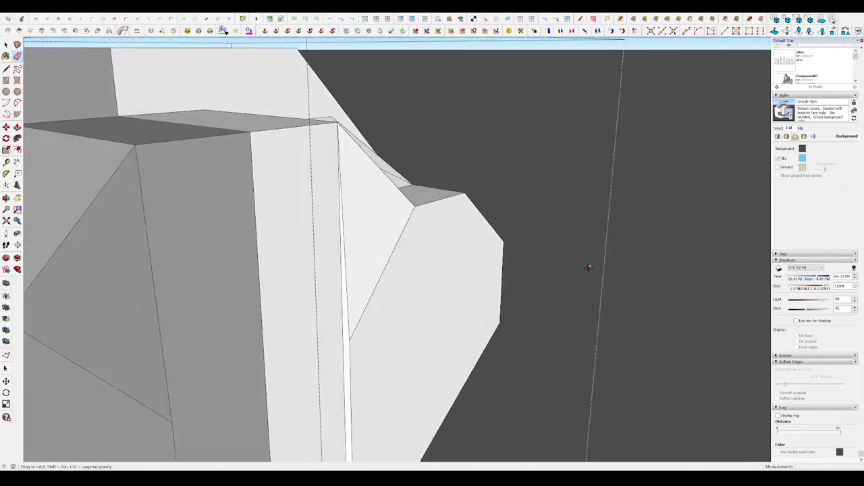
mouse_move(382, 295)
middle_down()
mouse_move(462, 255)
mouse_move(431, 391)
mouse_move(364, 372)
middle_up()
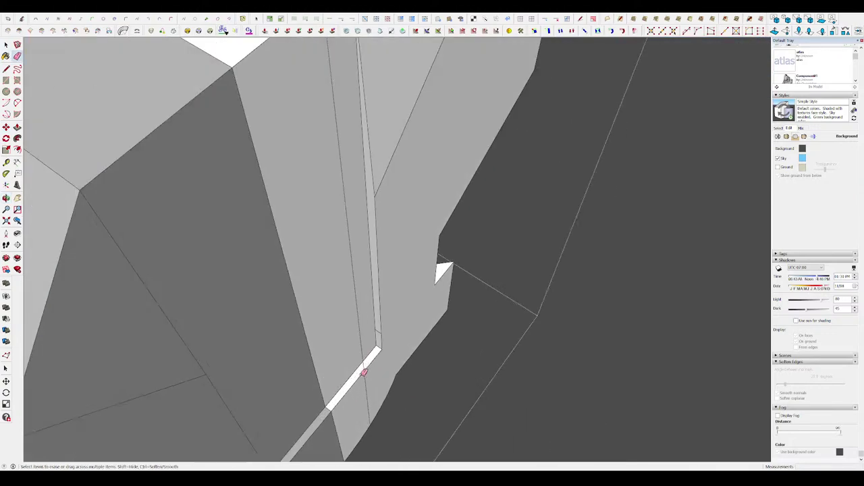
scroll(380, 329, down, 3)
- Switch to Push/Pull and orbit to a near-front view to check the repaired part
key(p)
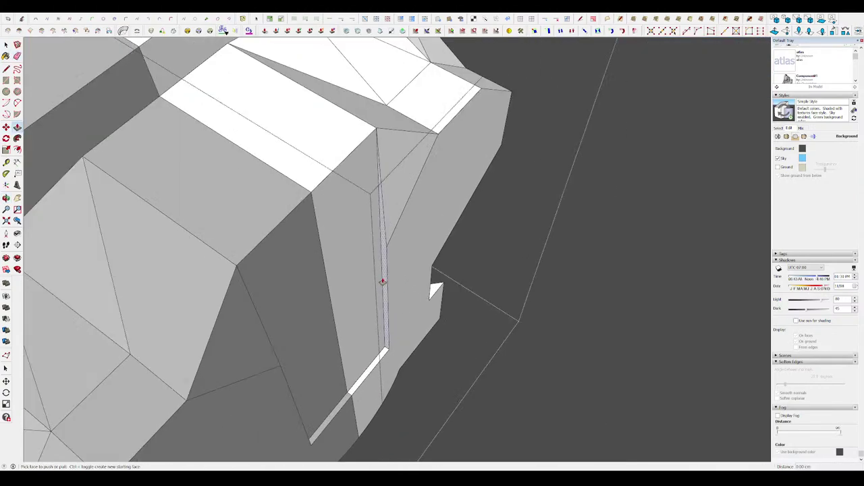
mouse_move(314, 215)
middle_down()
mouse_move(351, 196)
mouse_move(374, 252)
mouse_move(511, 239)
mouse_move(404, 310)
mouse_move(662, 201)
mouse_move(824, 43)
middle_up()
scroll(366, 188, down, 5)
scroll(362, 204, up, 5)
scroll(367, 207, down, 5)
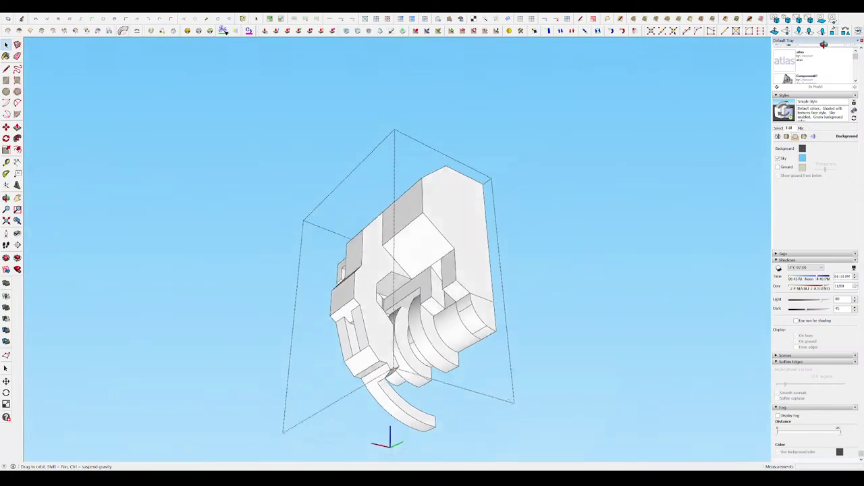
mouse_move(430, 318)
middle_down()
mouse_move(357, 349)
mouse_move(466, 163)
middle_up()
scroll(466, 163, up, 5)
scroll(345, 209, down, 10)
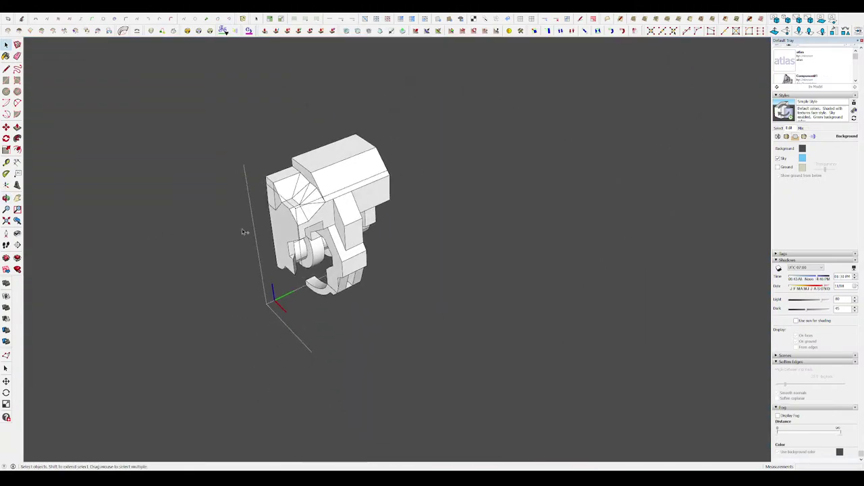
scroll(288, 223, up, 10)
scroll(311, 236, up, 3)
- Zoom in close to the head housing and open its group for editing
scroll(338, 250, up, 3)
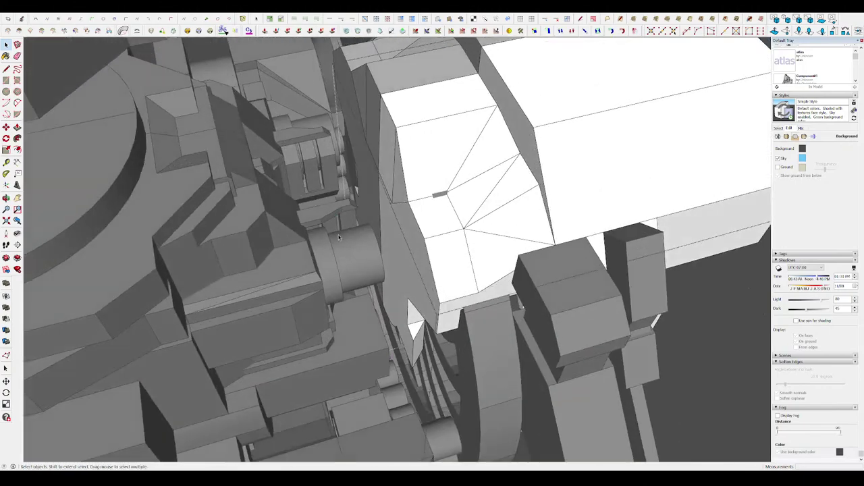
scroll(359, 262, up, 2)
mouse_move(359, 262)
middle_down()
mouse_move(324, 232)
mouse_move(276, 268)
mouse_move(327, 210)
mouse_move(372, 202)
mouse_move(490, 356)
mouse_move(446, 256)
middle_up()
scroll(439, 223, up, 5)
mouse_move(432, 202)
middle_down()
mouse_move(425, 182)
mouse_move(439, 119)
middle_up()
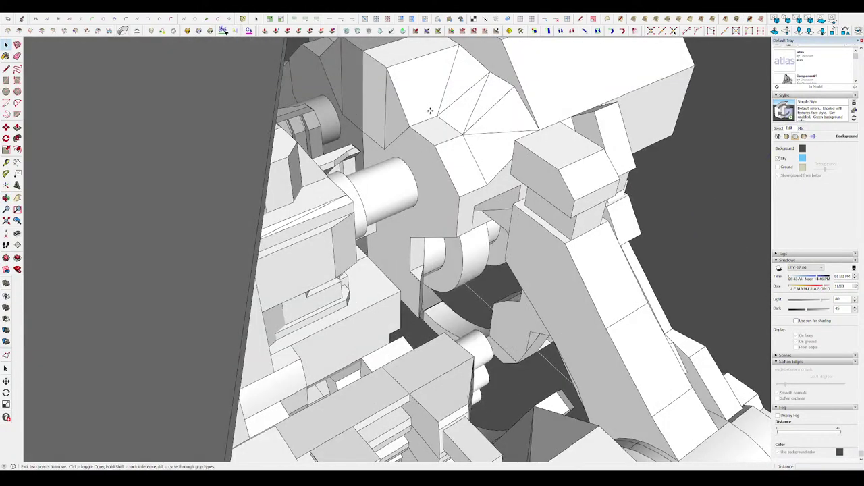
double_click(429, 119)
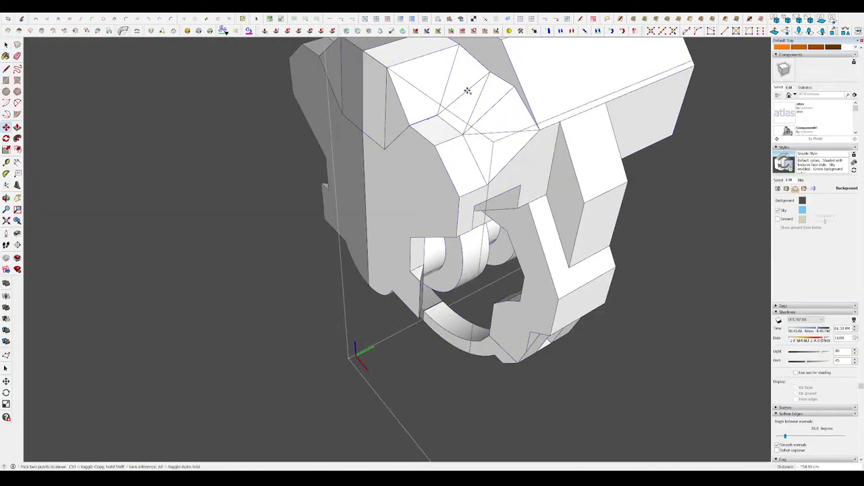
scroll(467, 91, down, 3)
middle_drag(468, 91, 531, 58)
scroll(405, 135, up, 5)
- Orbit around the head housing to inspect its top facets from several angles
key(e)
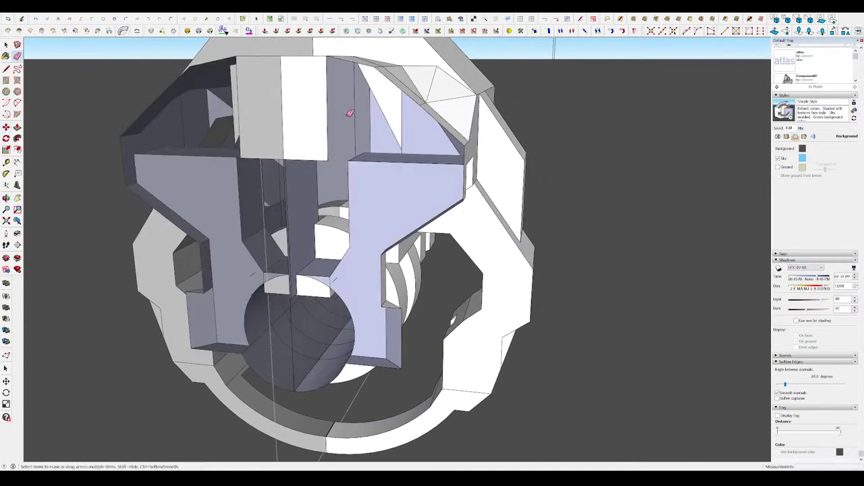
key(space)
scroll(326, 150, down, 3)
middle_drag(347, 170, 284, 186)
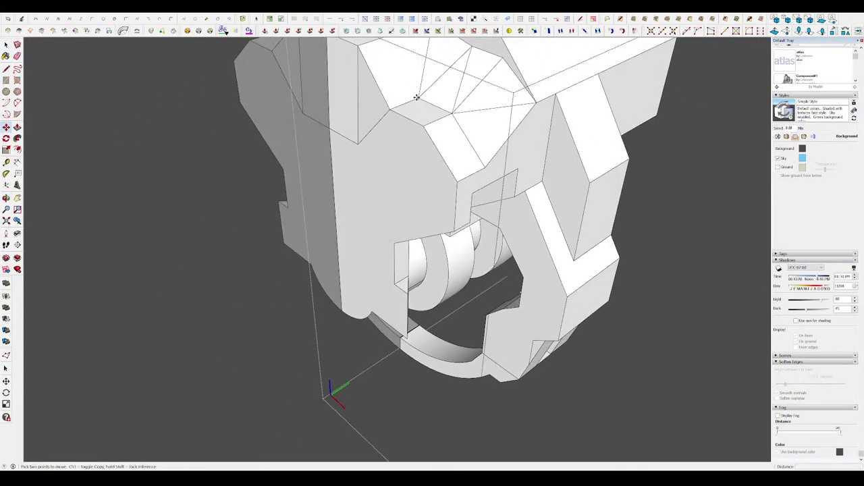
middle_drag(475, 45, 308, 156)
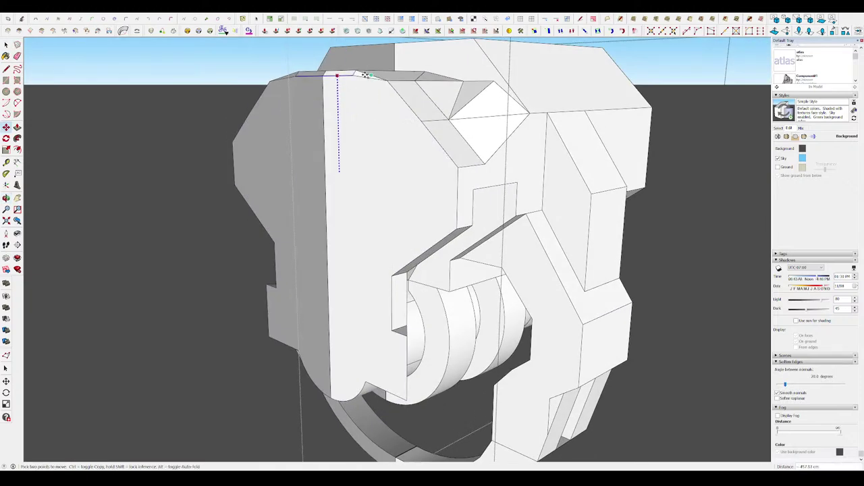
middle_drag(365, 74, 380, 54)
scroll(380, 54, up, 2)
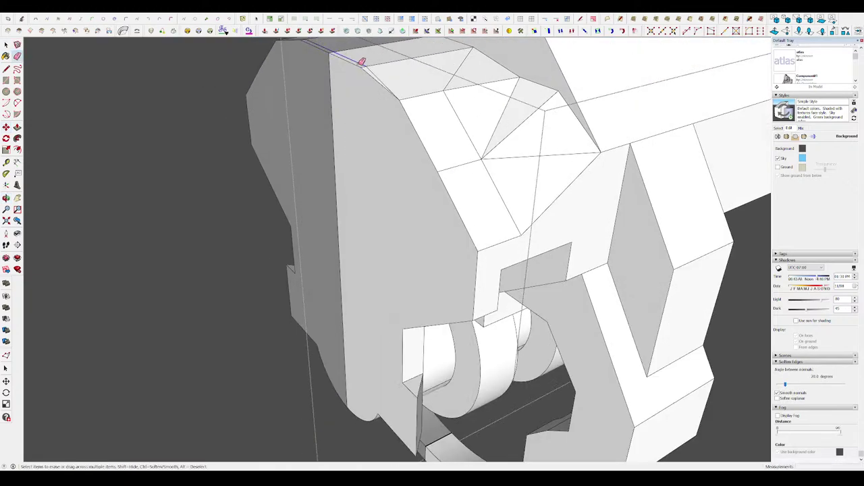
scroll(386, 73, down, 3)
mouse_move(421, 131)
middle_down()
mouse_move(497, 162)
mouse_move(594, 116)
middle_up()
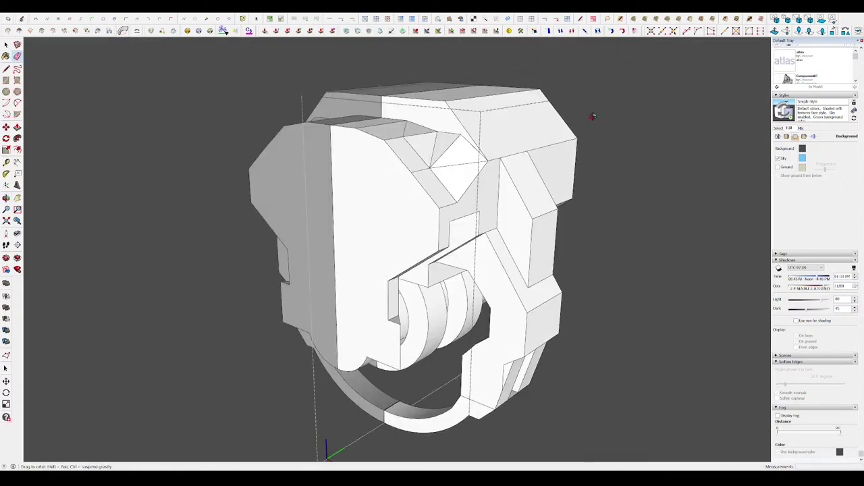
scroll(407, 124, up, 3)
key(m)
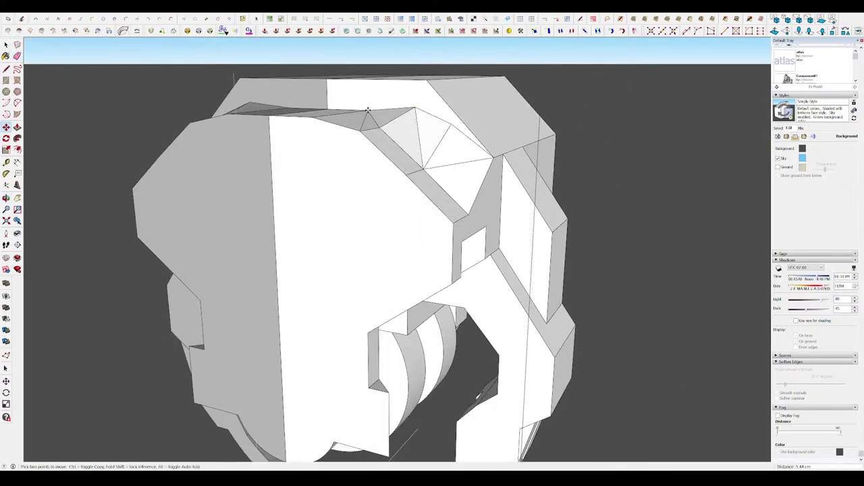
scroll(358, 101, up, 2)
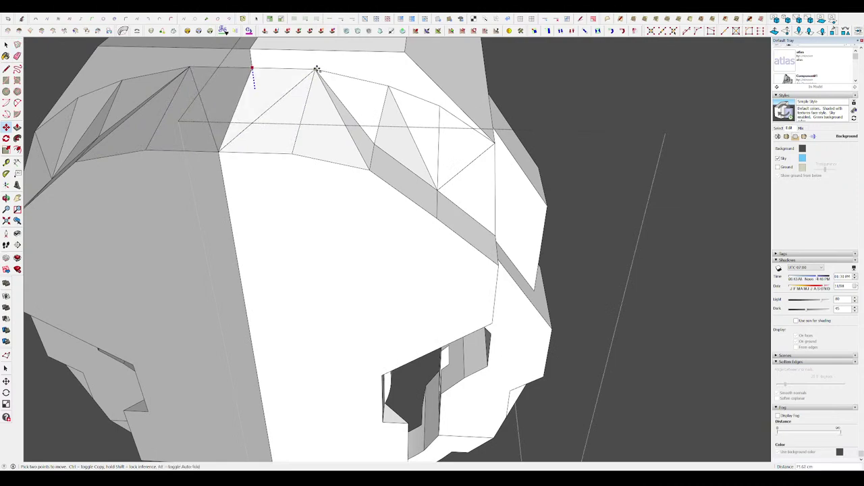
scroll(317, 69, down, 2)
mouse_move(376, 127)
middle_down()
mouse_move(332, 170)
mouse_move(281, 158)
mouse_move(383, 136)
middle_up()
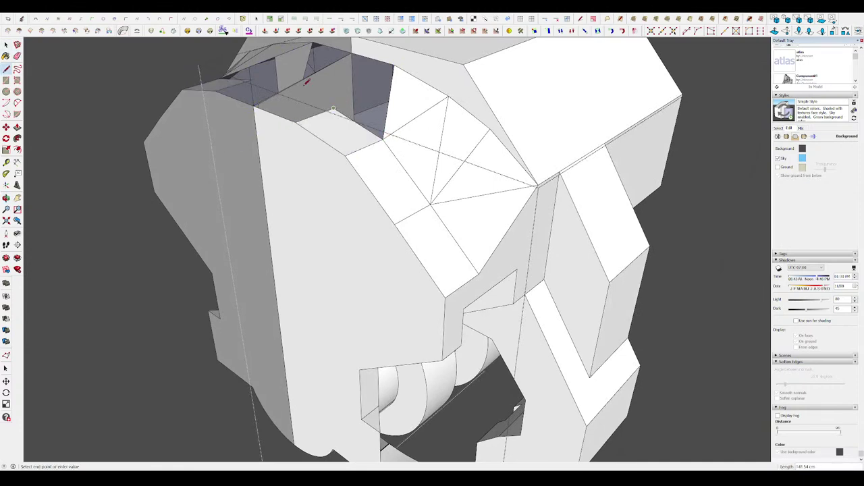
- Erase an unwanted top-facet edge and draw a line across, closing a new triangular face
key(e)
scroll(300, 80, up, 2)
scroll(294, 80, up, 2)
scroll(289, 81, up, 1)
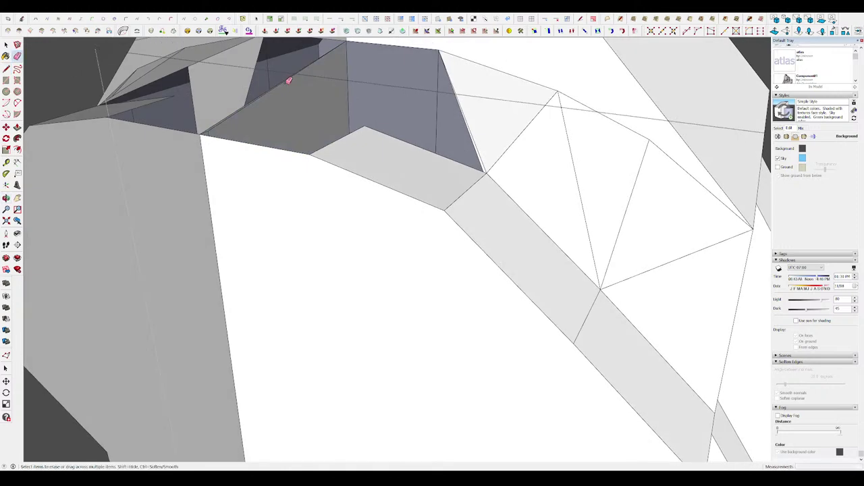
key(l)
scroll(210, 131, down, 2)
click(204, 133)
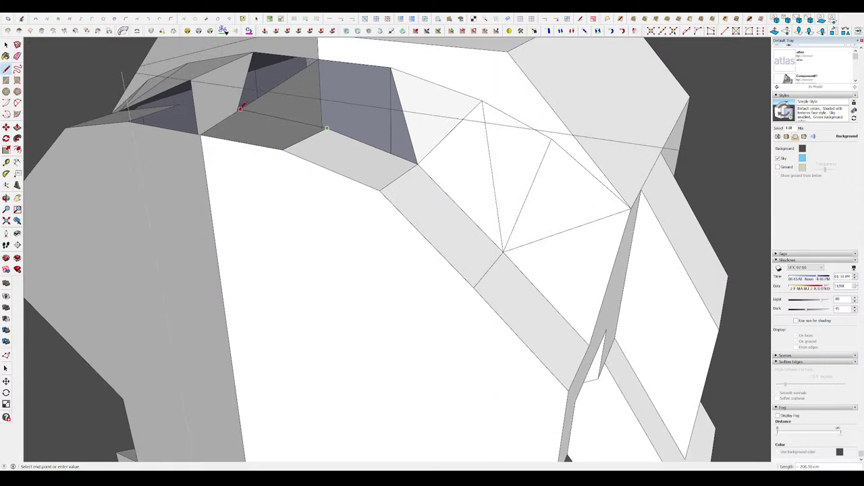
click(327, 129)
- Orbit around the housing to check the new triangulated top ridge
middle_drag(327, 129, 251, 106)
middle_drag(331, 128, 336, 110)
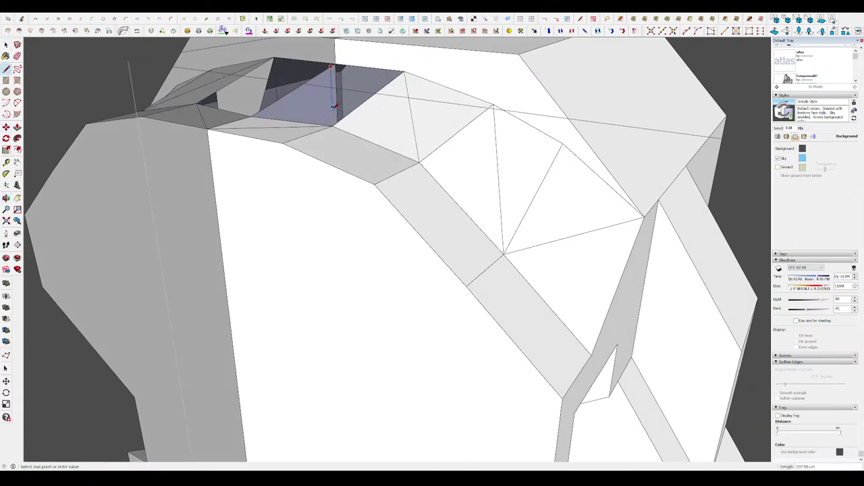
mouse_move(333, 127)
middle_down()
mouse_move(407, 108)
mouse_move(248, 116)
mouse_move(365, 95)
middle_up()
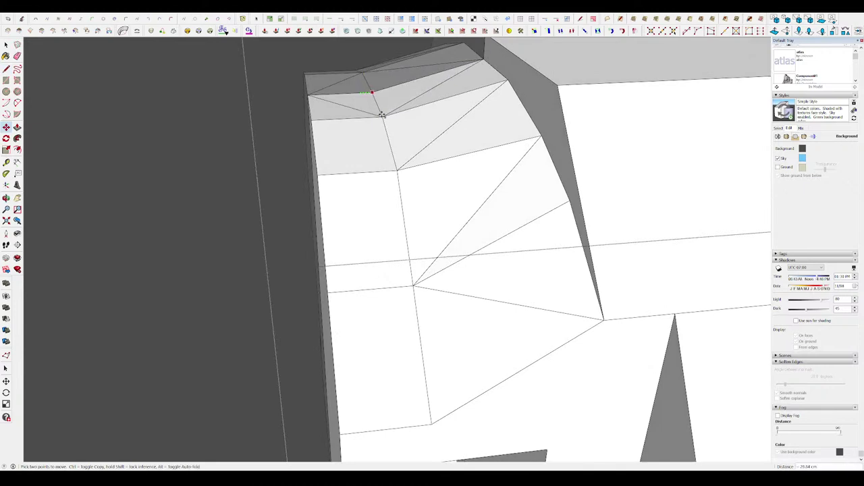
scroll(382, 116, down, 5)
scroll(392, 118, up, 8)
scroll(405, 121, down, 3)
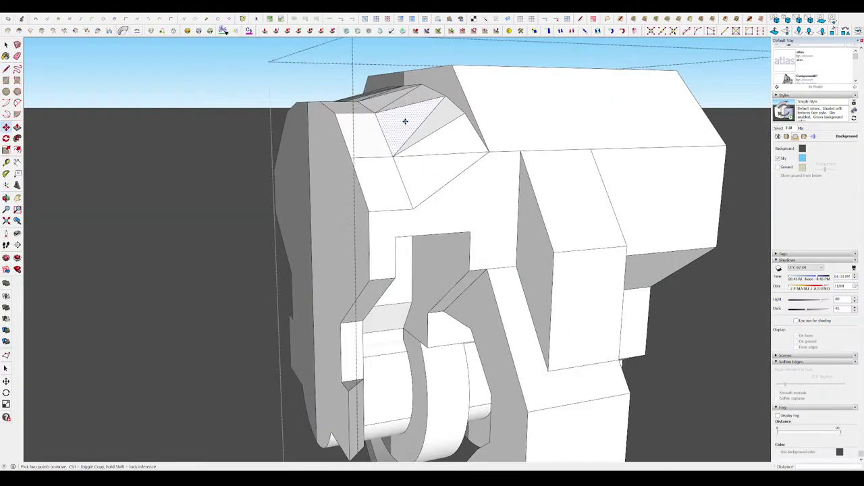
key(space)
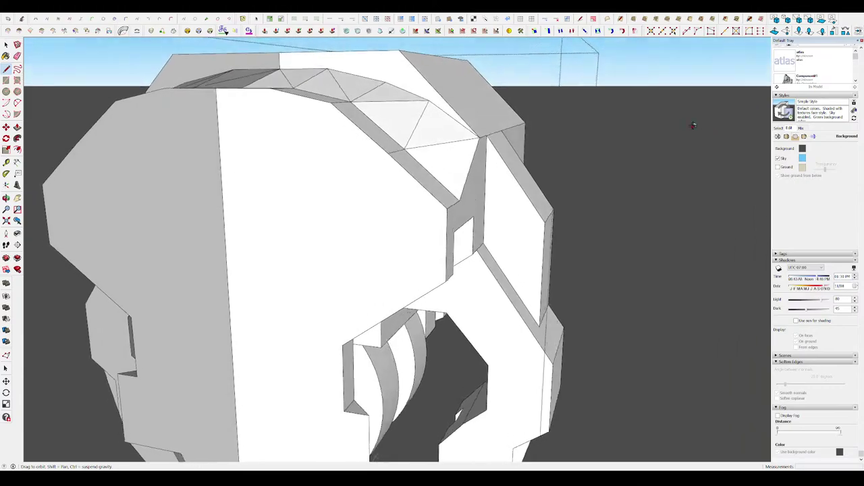
scroll(691, 126, down, 5)
scroll(549, 158, down, 5)
scroll(525, 143, up, 5)
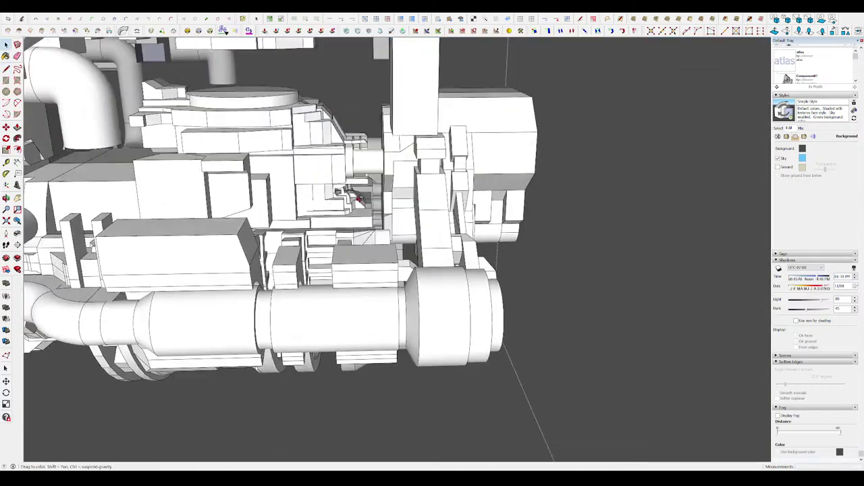
middle_drag(439, 149, 358, 154)
scroll(357, 154, up, 4)
scroll(357, 154, down, 2)
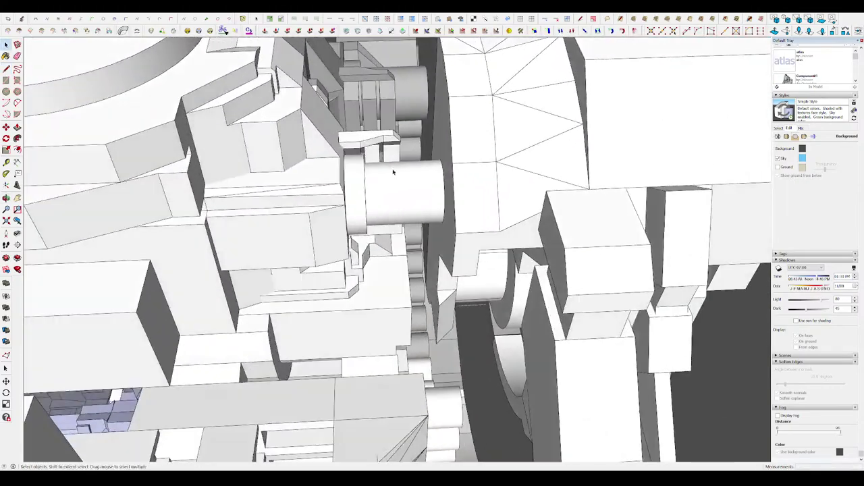
scroll(357, 162, down, 3)
scroll(348, 257, down, 3)
scroll(358, 260, down, 3)
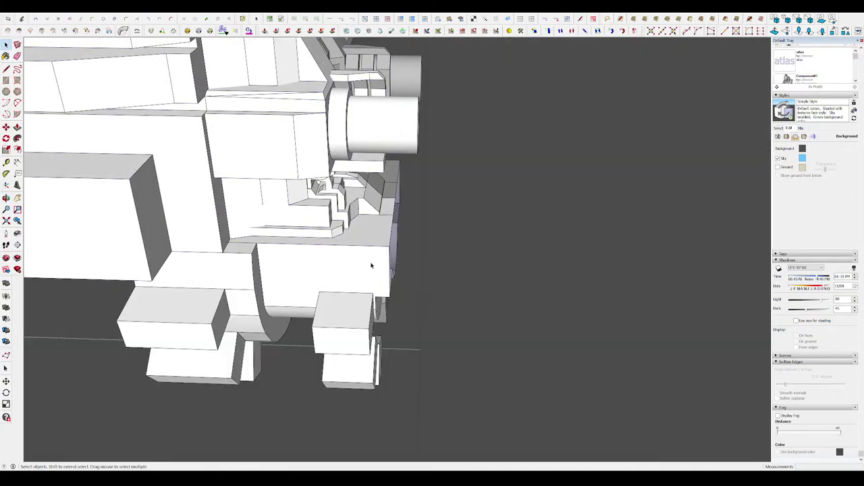
middle_drag(373, 265, 395, 300)
scroll(395, 300, up, 2)
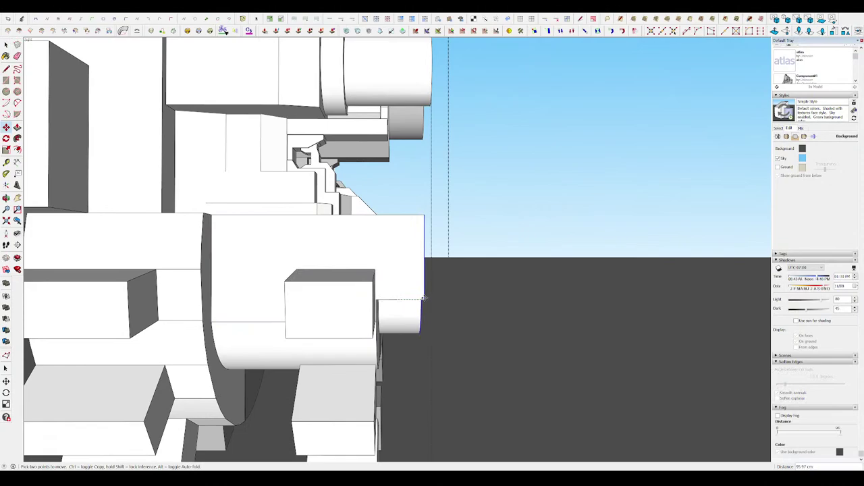
middle_drag(430, 100, 353, 245)
scroll(405, 256, up, 3)
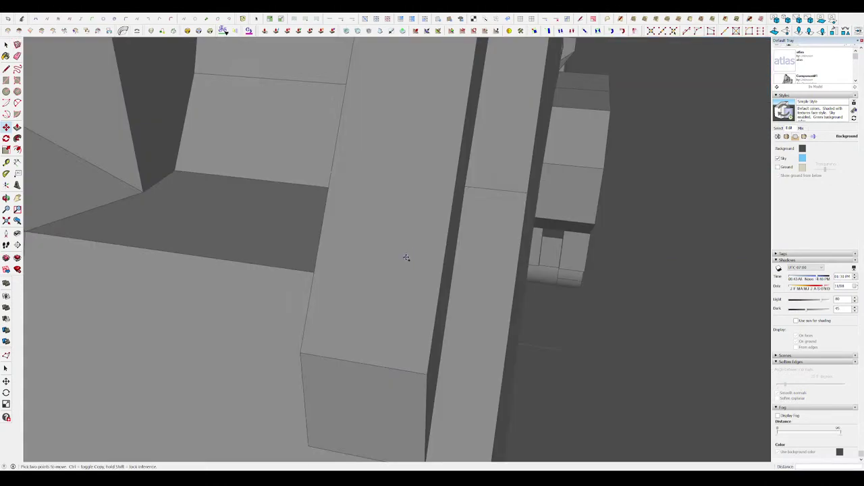
scroll(358, 293, down, 5)
scroll(485, 290, up, 5)
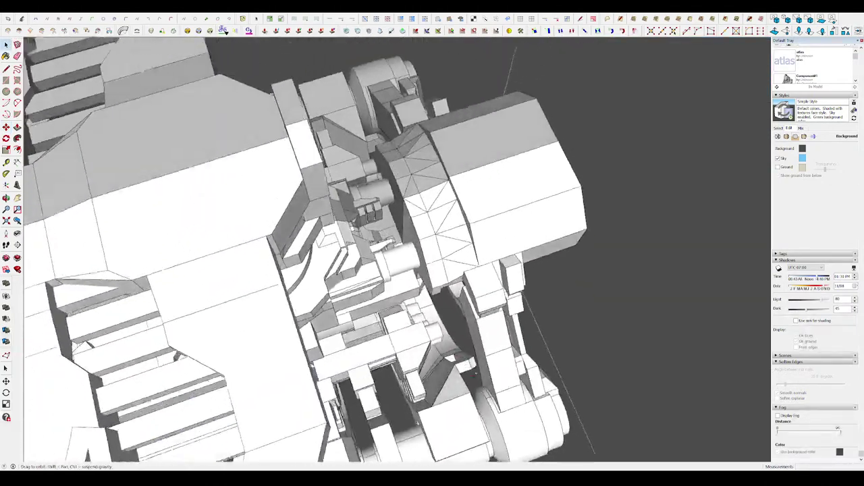
middle_drag(484, 290, 469, 239)
scroll(470, 240, up, 3)
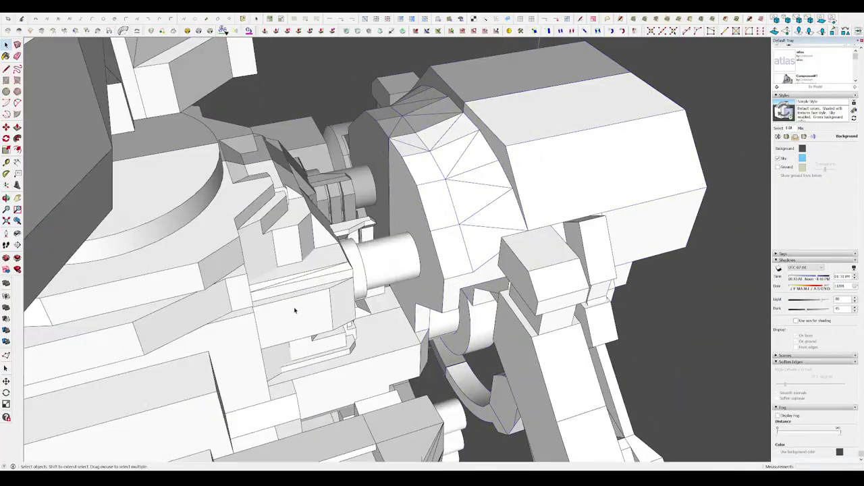
scroll(210, 363, up, 2)
mouse_move(209, 363)
middle_down()
mouse_move(410, 334)
mouse_move(343, 365)
mouse_move(424, 264)
mouse_move(531, 171)
mouse_move(257, 92)
mouse_move(458, 250)
mouse_move(416, 215)
mouse_move(294, 298)
mouse_move(333, 277)
mouse_move(303, 173)
middle_up()
scroll(530, 171, down, 3)
scroll(437, 257, down, 2)
scroll(437, 257, up, 5)
scroll(412, 208, down, 1)
scroll(412, 208, down, 3)
scroll(405, 229, up, 2)
scroll(380, 225, up, 3)
- Select the central housing and orbit around its recessed opening
click(334, 276)
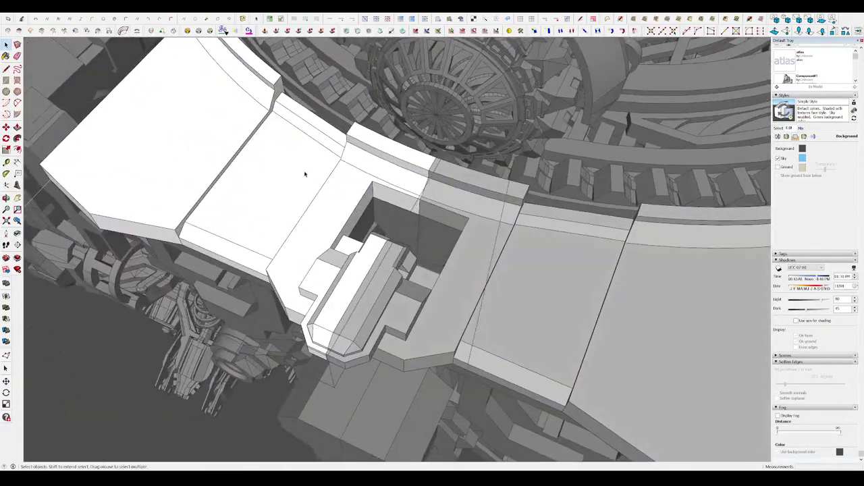
scroll(376, 216, up, 2)
middle_drag(376, 216, 320, 235)
key(r)
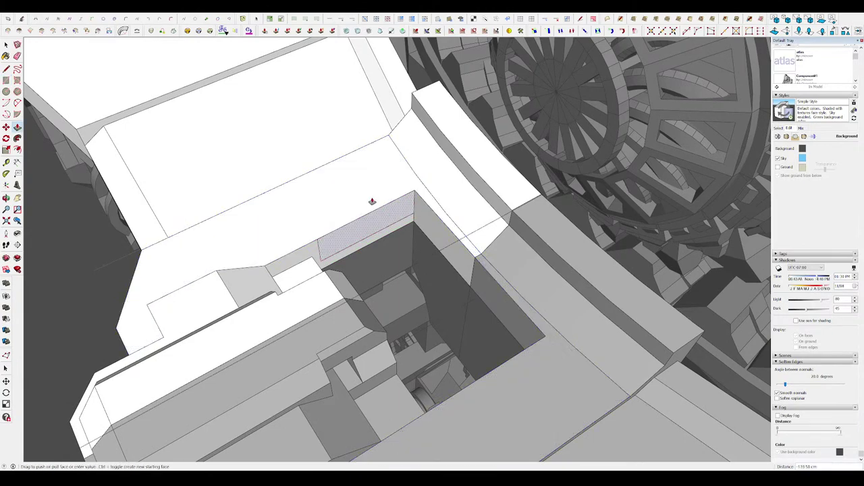
middle_drag(373, 201, 447, 209)
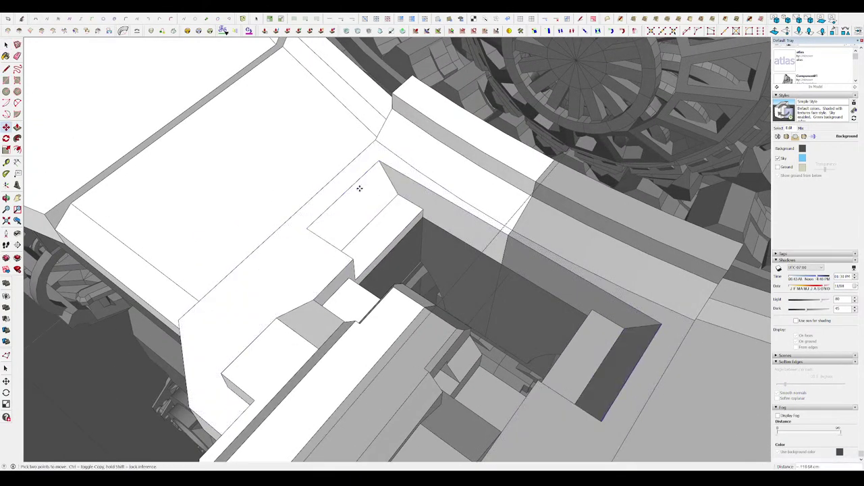
middle_drag(359, 188, 387, 216)
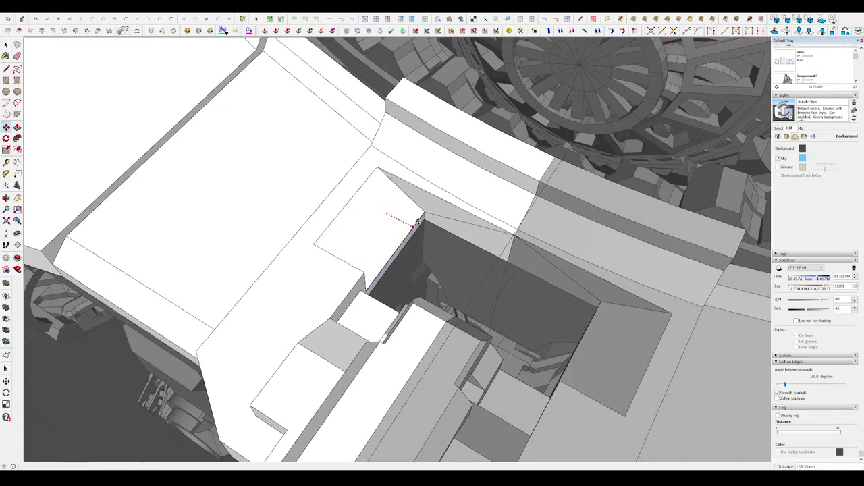
mouse_move(418, 221)
middle_down()
mouse_move(275, 228)
mouse_move(282, 225)
middle_up()
key(l)
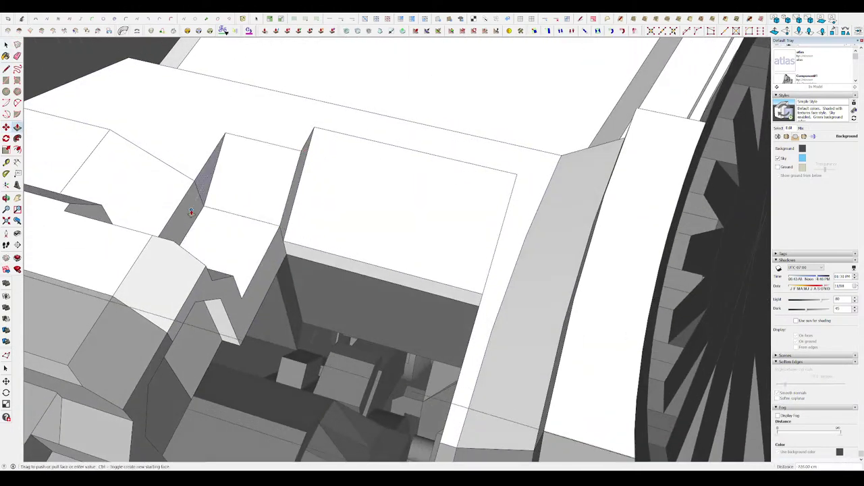
middle_drag(442, 205, 285, 341)
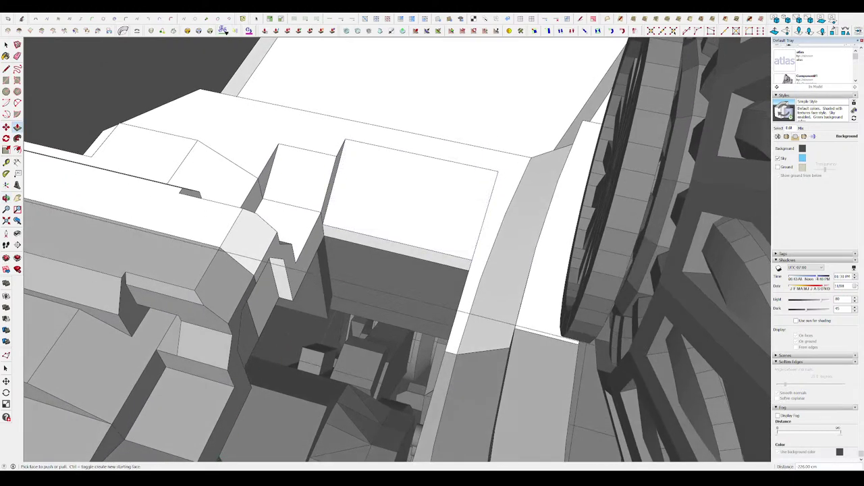
- Outline a rectangle panel on the housing's flat roof and raise it
key(p)
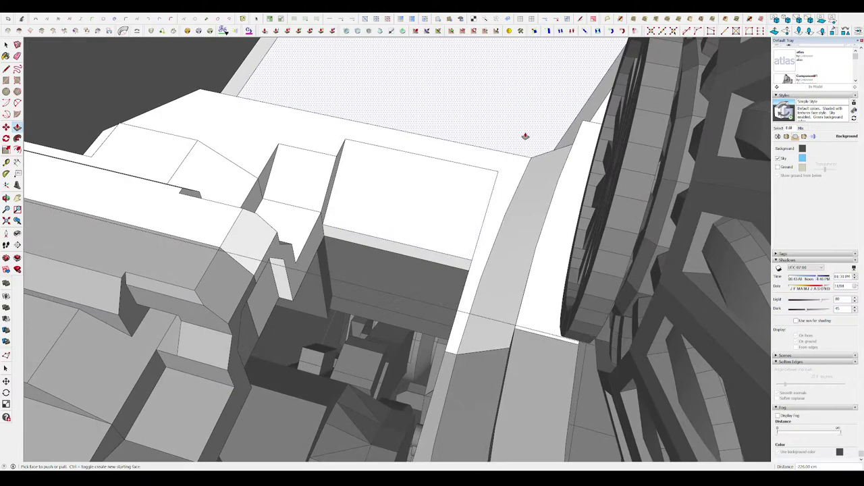
scroll(257, 178, up, 3)
mouse_move(256, 177)
middle_down()
mouse_move(280, 198)
mouse_move(483, 207)
mouse_move(571, 183)
middle_up()
scroll(572, 183, down, 3)
scroll(495, 122, up, 4)
middle_drag(496, 121, 474, 156)
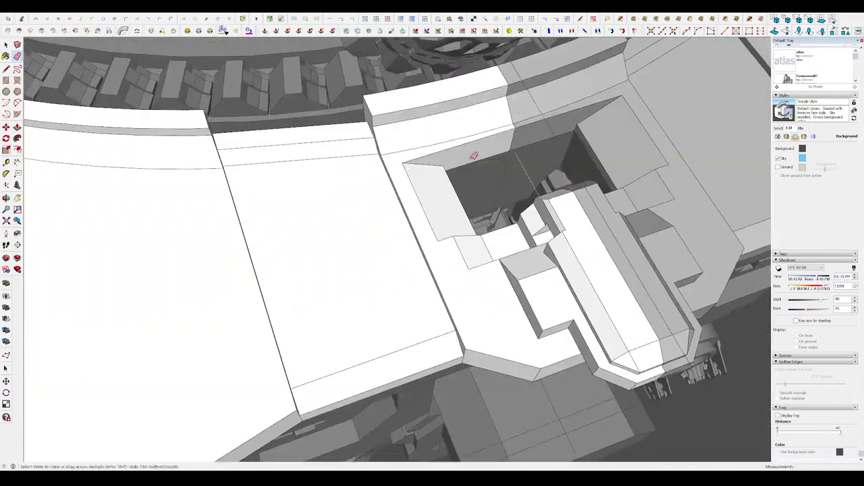
scroll(474, 156, down, 3)
middle_drag(439, 218, 439, 183)
scroll(517, 170, up, 5)
key(r)
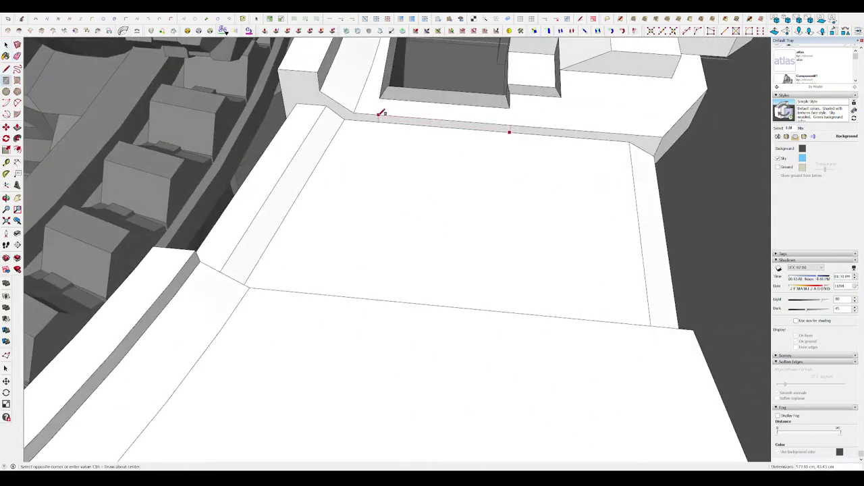
mouse_move(402, 130)
middle_down()
mouse_move(245, 181)
mouse_move(365, 194)
middle_up()
key(m)
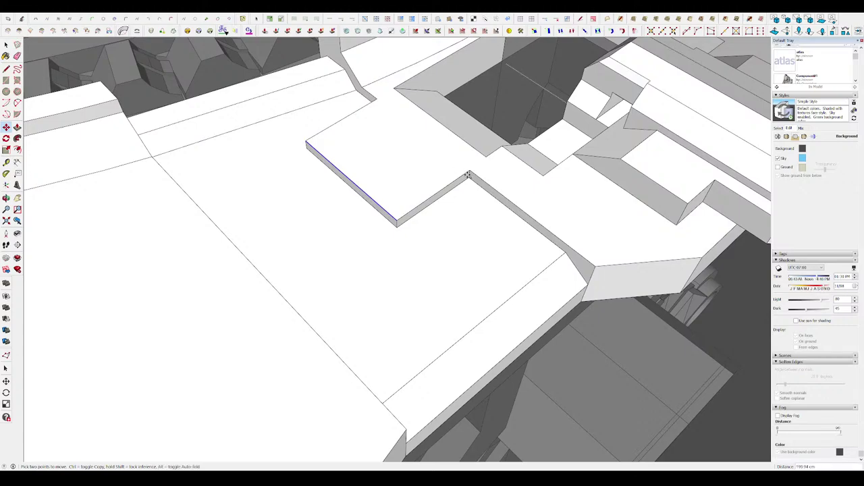
mouse_move(471, 173)
middle_down()
mouse_move(331, 162)
mouse_move(405, 203)
middle_up()
scroll(430, 213, up, 3)
key(p)
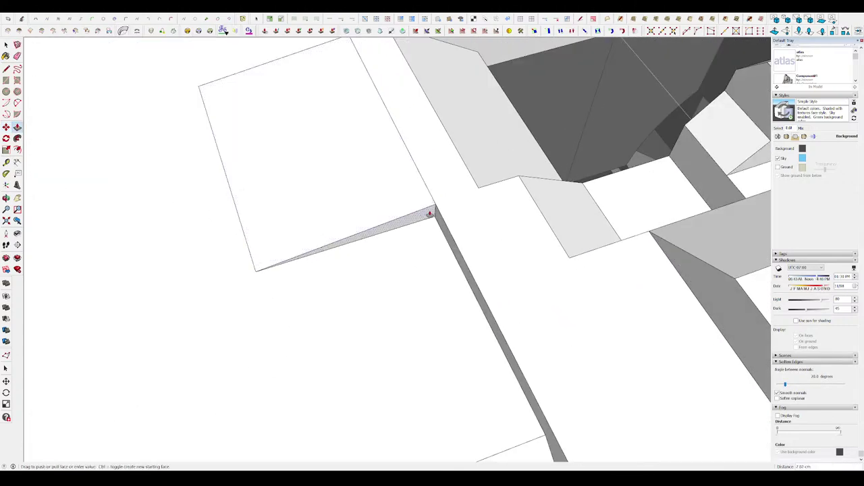
click(479, 194)
- Push/pull the strip face beside the roof panel up into a raised ledge
middle_drag(479, 194, 571, 177)
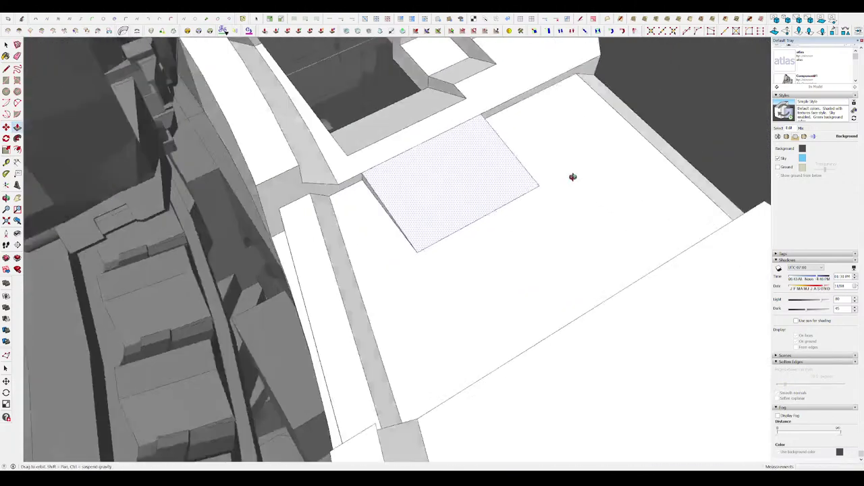
scroll(378, 177, up, 4)
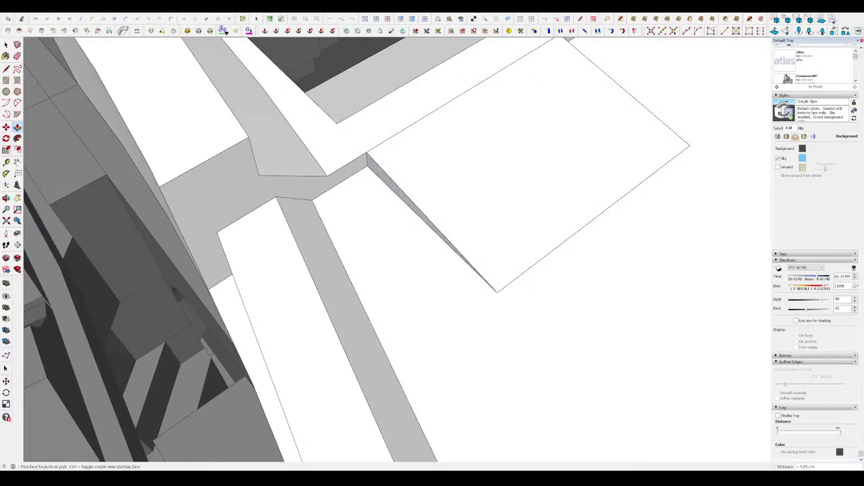
scroll(315, 239, down, 5)
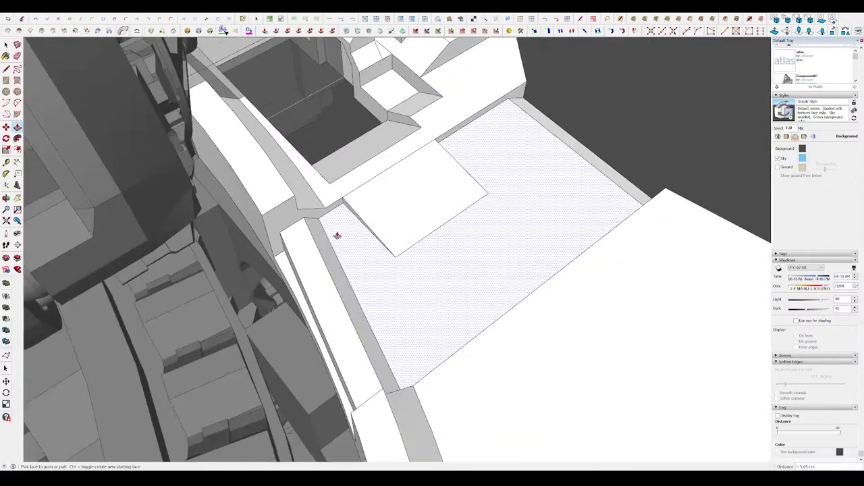
middle_drag(335, 234, 392, 232)
scroll(396, 226, up, 3)
key(l)
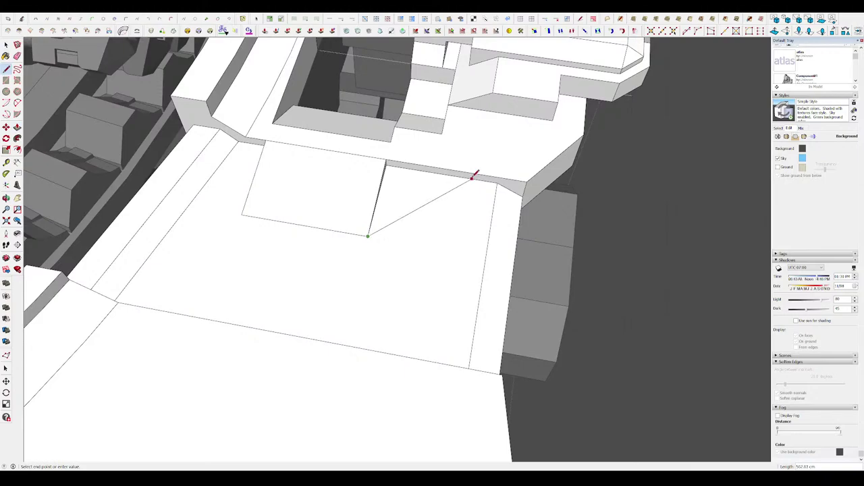
scroll(474, 175, down, 3)
mouse_move(363, 166)
middle_down()
mouse_move(424, 179)
mouse_move(319, 230)
mouse_move(331, 202)
middle_up()
scroll(424, 180, down, 5)
scroll(337, 193, up, 5)
key(m)
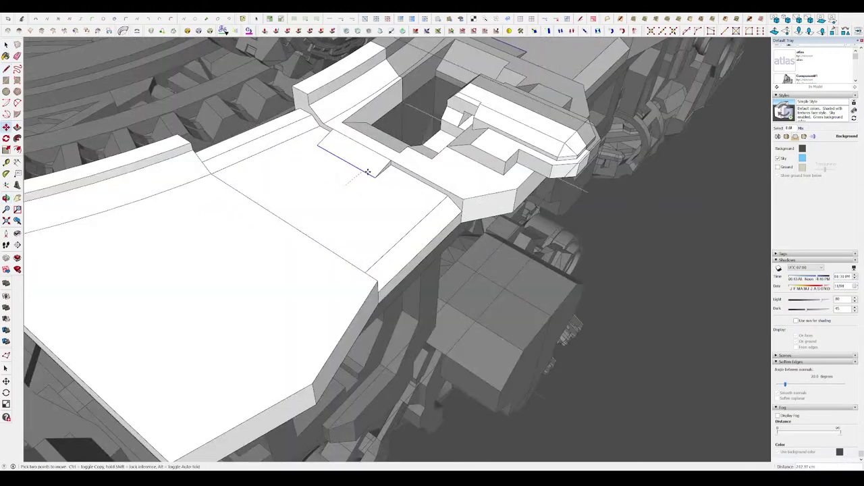
key(p)
middle_drag(368, 172, 393, 171)
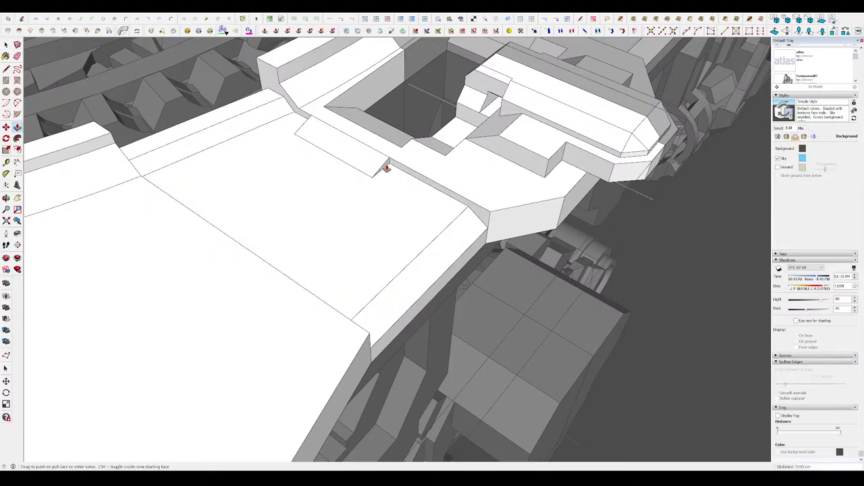
click(459, 226)
- Orbit around the raised ledge and back wall, then zoom out
middle_drag(457, 235, 411, 228)
scroll(439, 236, up, 5)
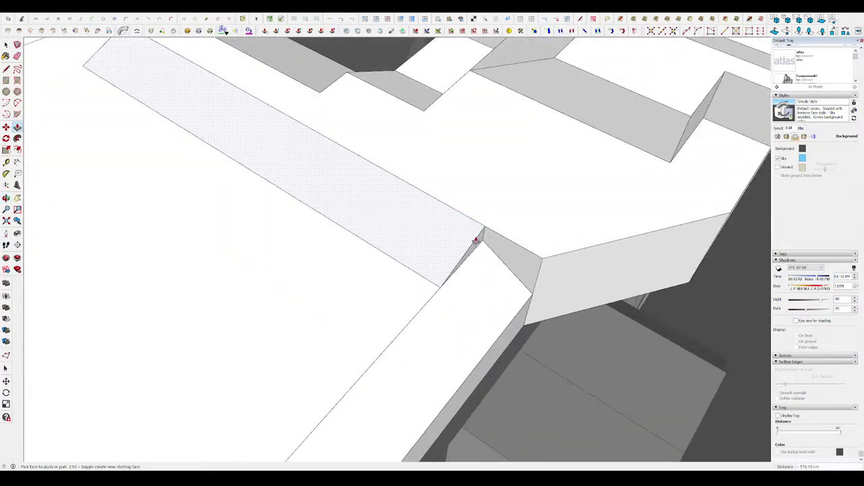
scroll(291, 141, down, 3)
mouse_move(405, 328)
middle_down()
mouse_move(415, 322)
mouse_move(393, 172)
middle_up()
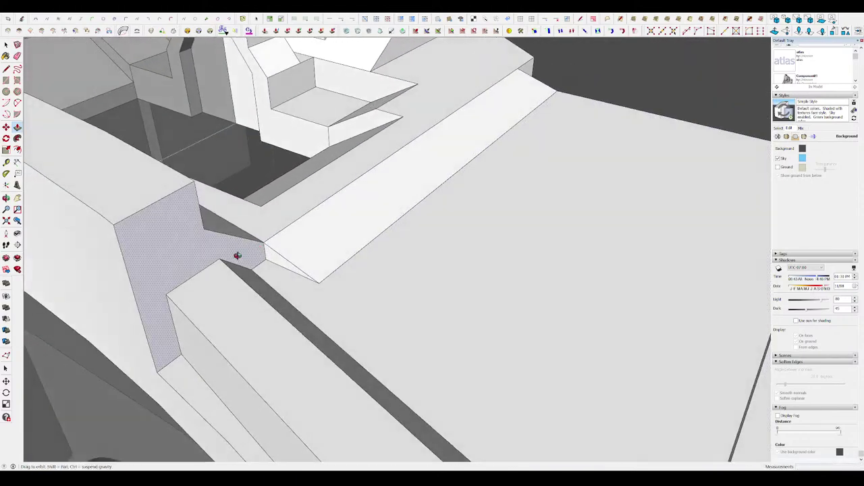
scroll(237, 255, down, 3)
mouse_move(270, 248)
middle_down()
mouse_move(417, 254)
mouse_move(439, 178)
mouse_move(420, 98)
mouse_move(439, 135)
mouse_move(417, 145)
middle_up()
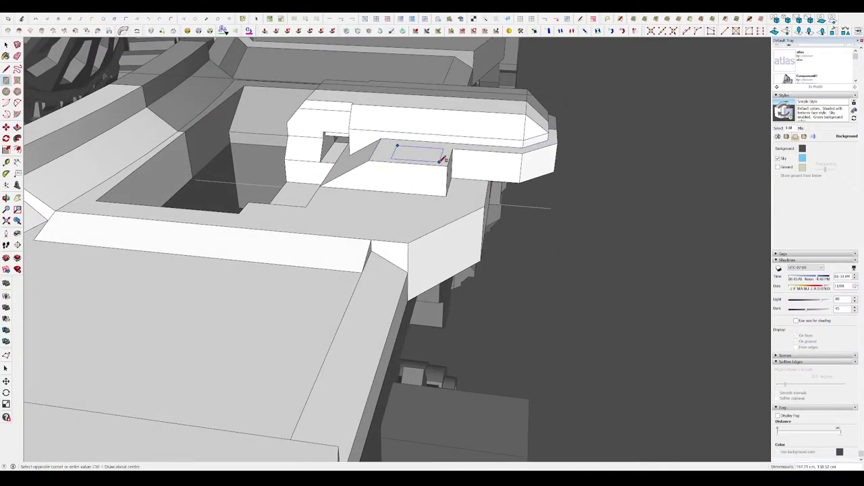
key(space)
scroll(443, 158, down, 3)
scroll(513, 196, down, 3)
scroll(580, 232, down, 3)
- Orbit down onto the side-recess block cluster and move it
scroll(565, 251, down, 2)
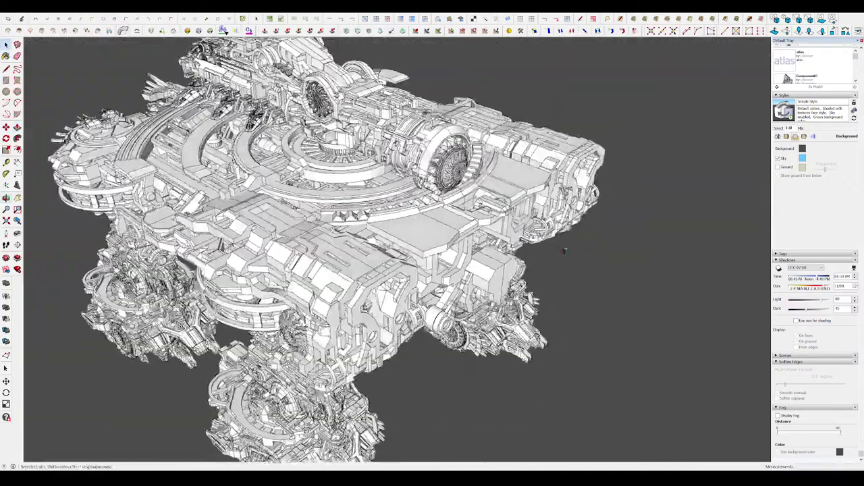
mouse_move(565, 252)
middle_down()
mouse_move(565, 332)
mouse_move(614, 303)
mouse_move(618, 148)
mouse_move(614, 382)
mouse_move(614, 347)
mouse_move(517, 251)
mouse_move(561, 270)
mouse_move(518, 250)
mouse_move(406, 155)
middle_up()
scroll(565, 332, up, 3)
scroll(581, 318, up, 5)
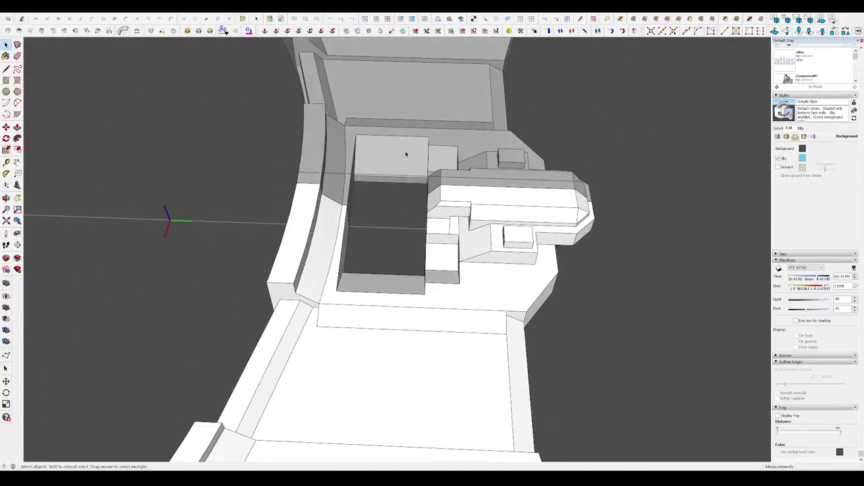
mouse_move(481, 276)
middle_down()
mouse_move(503, 303)
mouse_move(405, 228)
mouse_move(473, 223)
middle_up()
key(m)
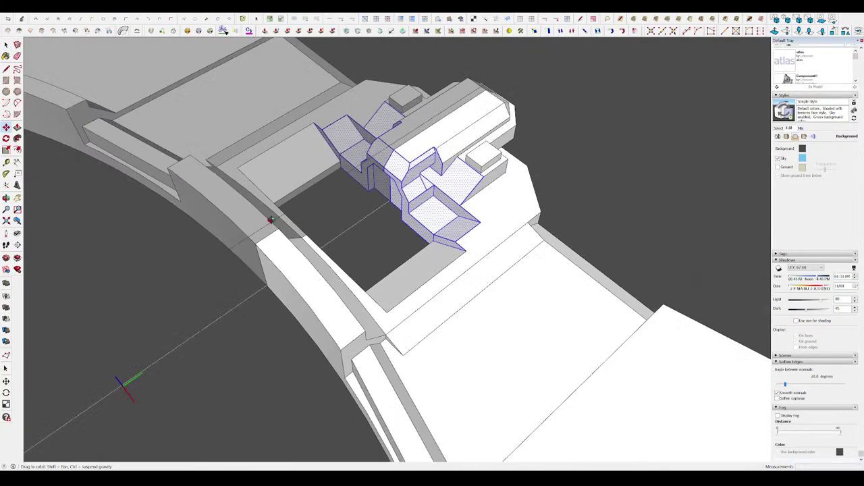
scroll(534, 213, up, 5)
mouse_move(505, 196)
middle_down()
mouse_move(459, 344)
mouse_move(418, 304)
mouse_move(392, 236)
middle_up()
- Pull up a thin post from the cluster's narrow face, then check the wheel structure
scroll(459, 344, up, 3)
scroll(446, 388, up, 1)
scroll(443, 357, up, 3)
scroll(379, 199, up, 3)
key(p)
scroll(379, 198, down, 3)
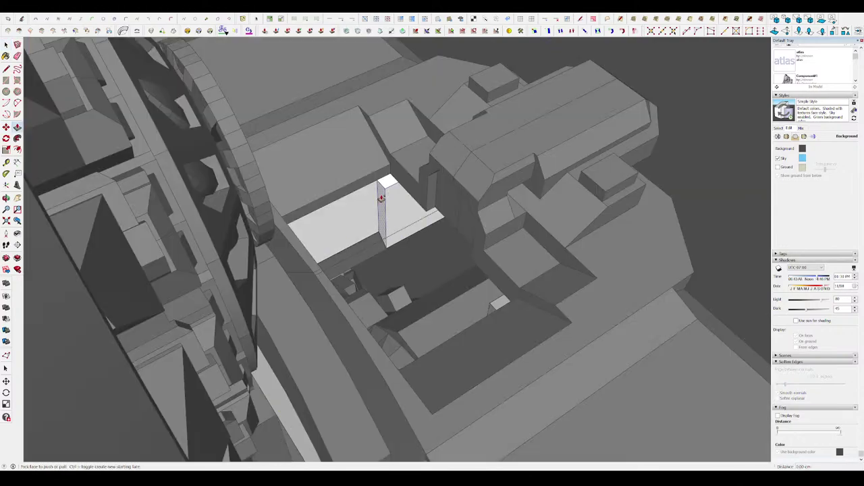
key(space)
mouse_move(395, 172)
middle_down()
mouse_move(263, 198)
mouse_move(517, 253)
mouse_move(542, 293)
mouse_move(528, 276)
middle_up()
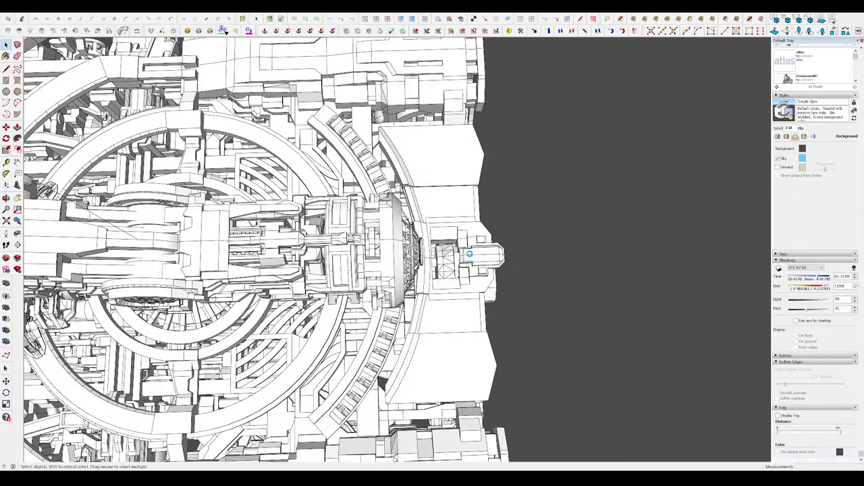
scroll(470, 254, up, 3)
scroll(459, 284, up, 3)
- Orbit and zoom down onto the front of the mech's body
middle_drag(447, 303, 486, 331)
middle_drag(399, 250, 398, 168)
scroll(399, 250, up, 2)
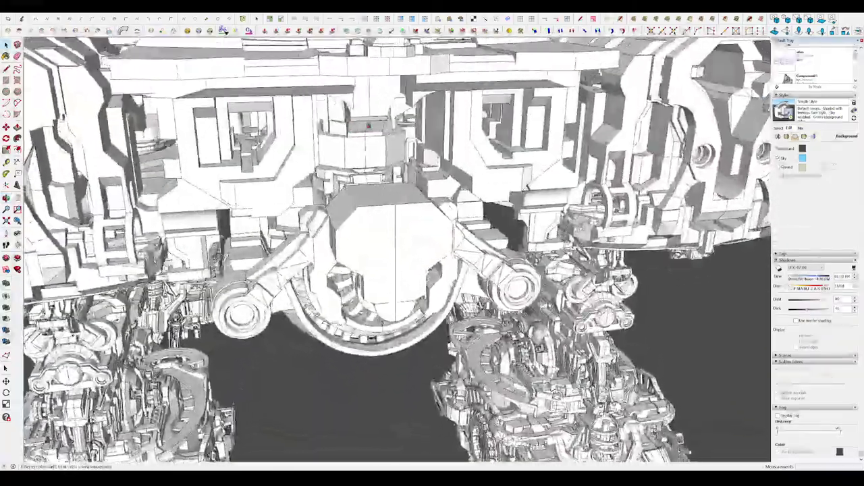
scroll(399, 250, up, 2)
scroll(378, 236, up, 3)
scroll(379, 236, up, 3)
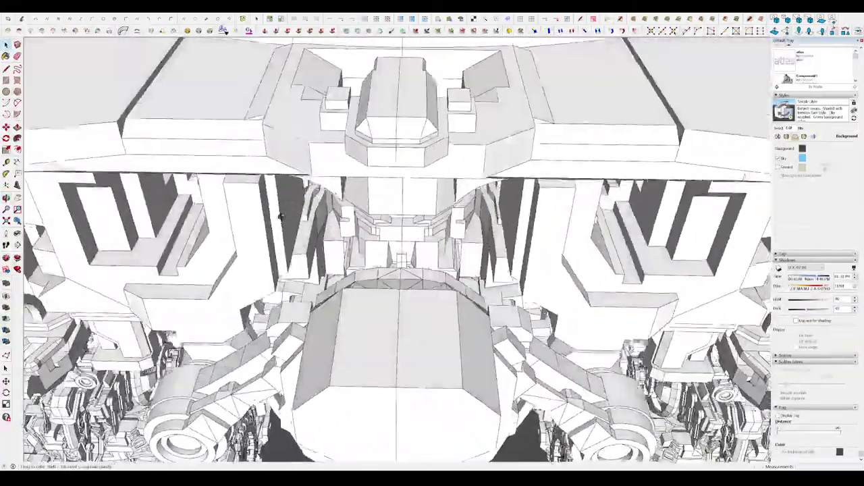
mouse_move(217, 202)
middle_down()
mouse_move(217, 254)
mouse_move(174, 225)
mouse_move(193, 174)
mouse_move(312, 223)
mouse_move(260, 179)
mouse_move(313, 237)
mouse_move(270, 304)
mouse_move(311, 216)
middle_up()
scroll(311, 223, up, 3)
scroll(311, 223, up, 3)
scroll(306, 225, up, 2)
- Select two faces under the front body and push/pull them
click(305, 225)
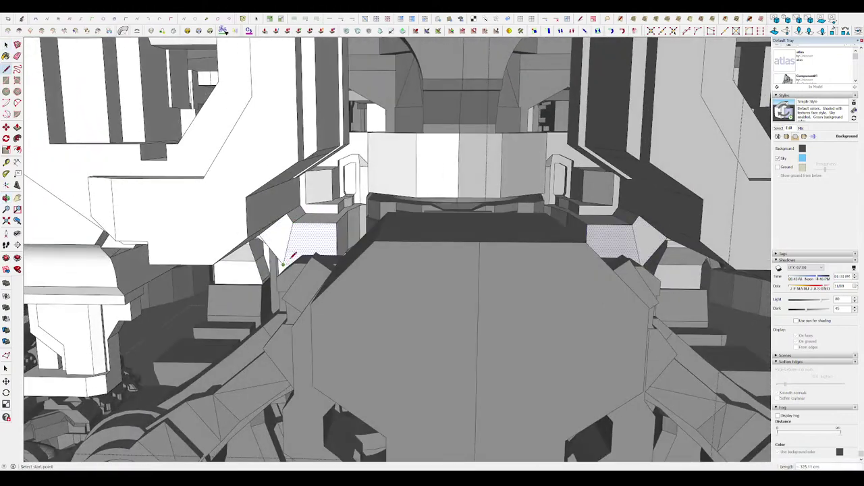
key(p)
mouse_move(298, 274)
middle_down()
mouse_move(272, 332)
mouse_move(323, 251)
mouse_move(330, 213)
mouse_move(361, 210)
mouse_move(398, 179)
middle_up()
scroll(398, 179, up, 3)
scroll(318, 183, up, 2)
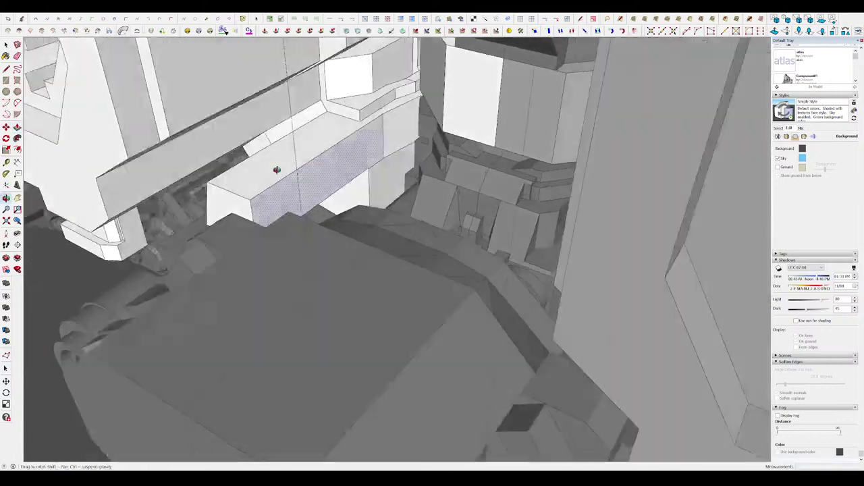
scroll(275, 169, up, 2)
scroll(280, 178, up, 3)
key(space)
scroll(248, 187, down, 3)
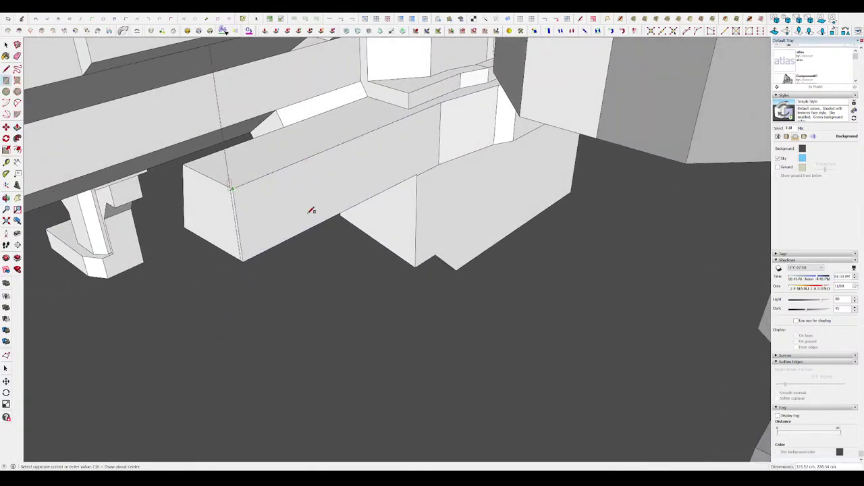
- Draw a diagonal edge across the white slab's side, splitting it into triangles
mouse_move(273, 208)
middle_down()
mouse_move(424, 237)
mouse_move(372, 239)
middle_up()
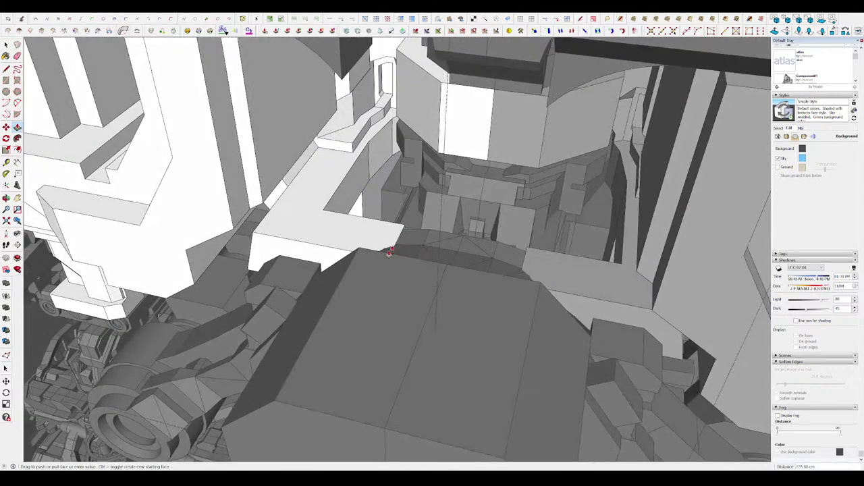
mouse_move(393, 236)
middle_down()
mouse_move(340, 230)
mouse_move(210, 262)
mouse_move(81, 253)
mouse_move(263, 268)
mouse_move(257, 243)
mouse_move(351, 256)
middle_up()
scroll(340, 230, up, 3)
mouse_move(318, 299)
middle_down()
mouse_move(331, 250)
mouse_move(318, 229)
middle_up()
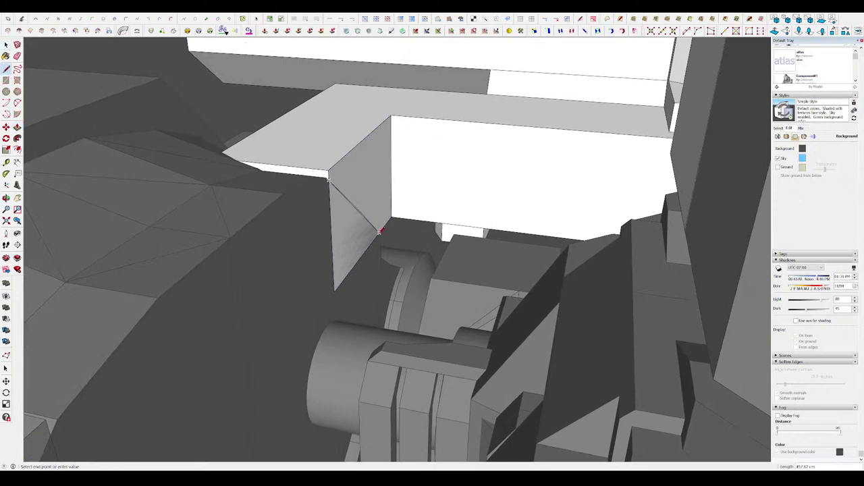
click(372, 227)
- Orbit out to review the whole mech, then look down on its head
middle_drag(311, 215, 362, 204)
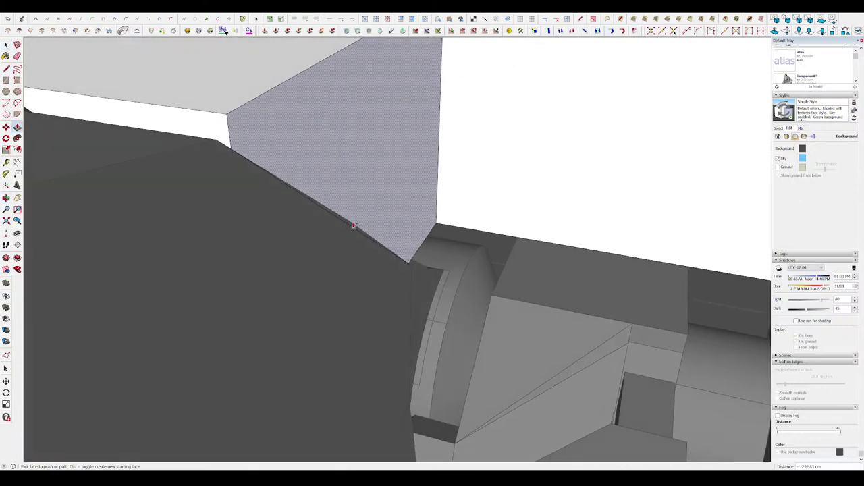
scroll(352, 223, down, 10)
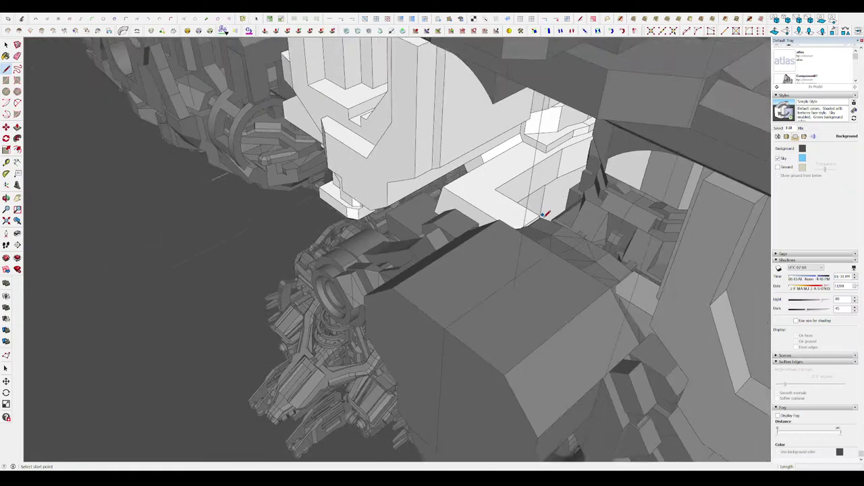
middle_drag(352, 223, 579, 229)
scroll(456, 265, up, 10)
middle_drag(456, 265, 432, 243)
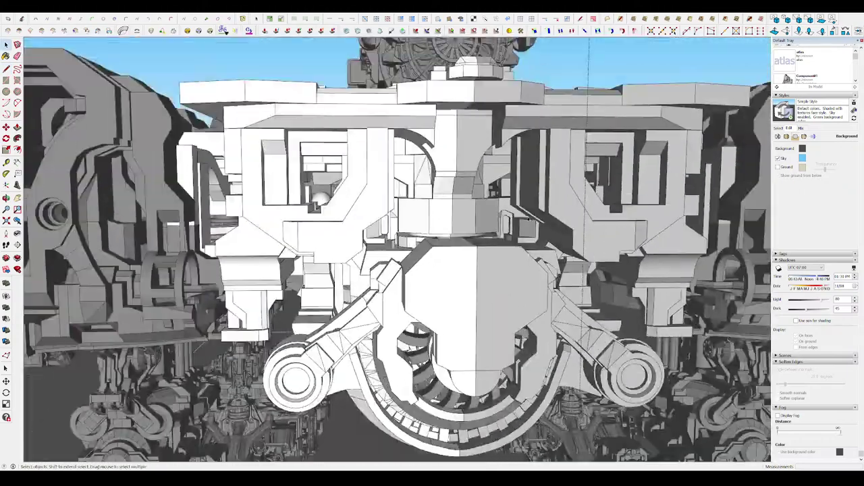
middle_drag(433, 149, 436, 178)
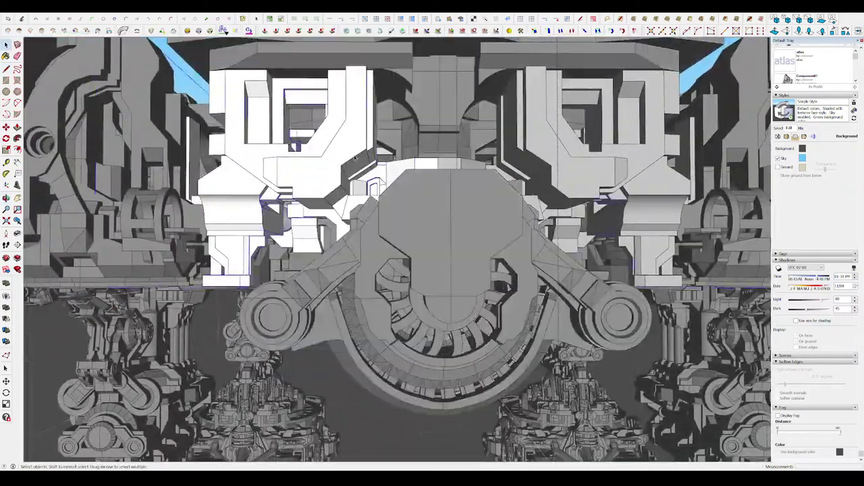
scroll(355, 158, up, 2)
scroll(365, 169, up, 1)
scroll(373, 183, up, 3)
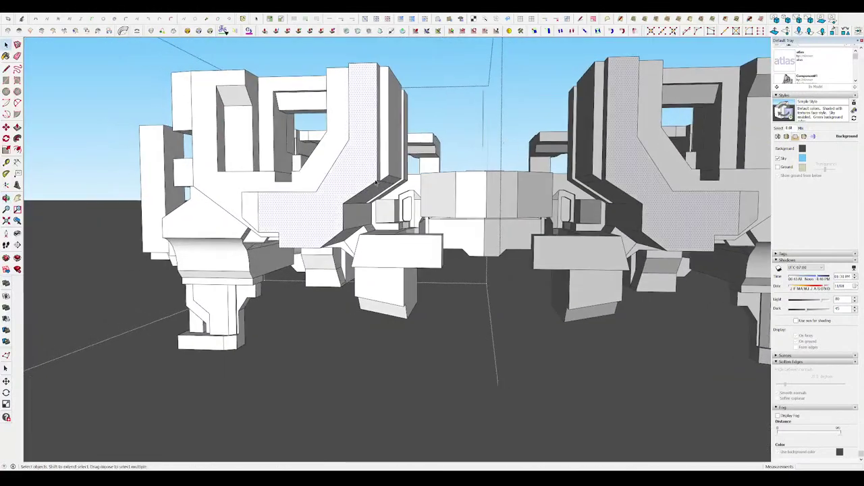
scroll(376, 182, up, 2)
scroll(405, 203, down, 6)
middle_drag(419, 216, 451, 252)
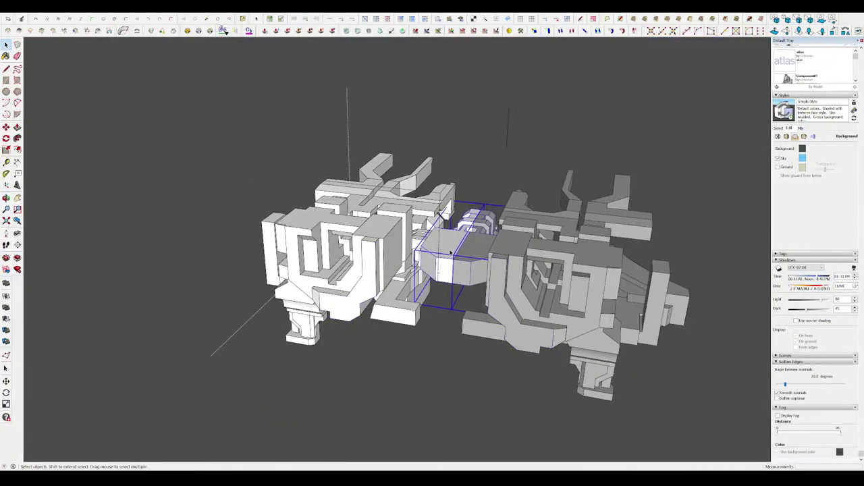
mouse_move(352, 284)
middle_down()
mouse_move(492, 203)
mouse_move(472, 162)
middle_up()
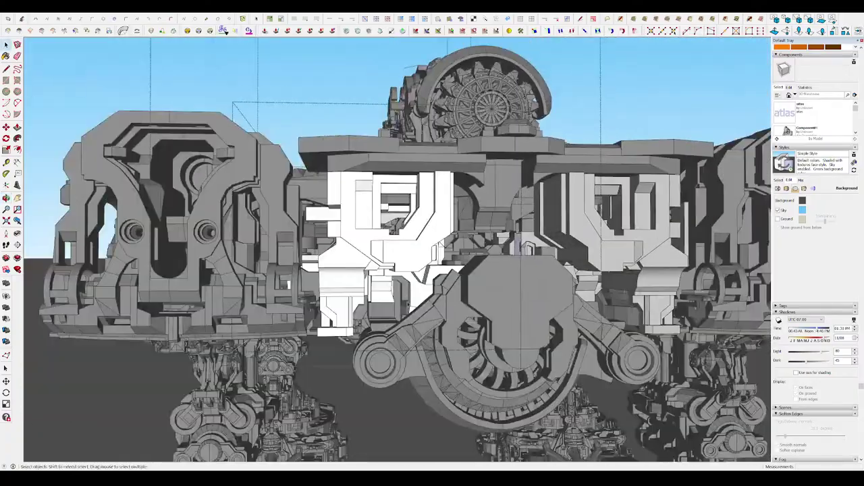
scroll(401, 203, up, 3)
middle_drag(401, 223, 401, 162)
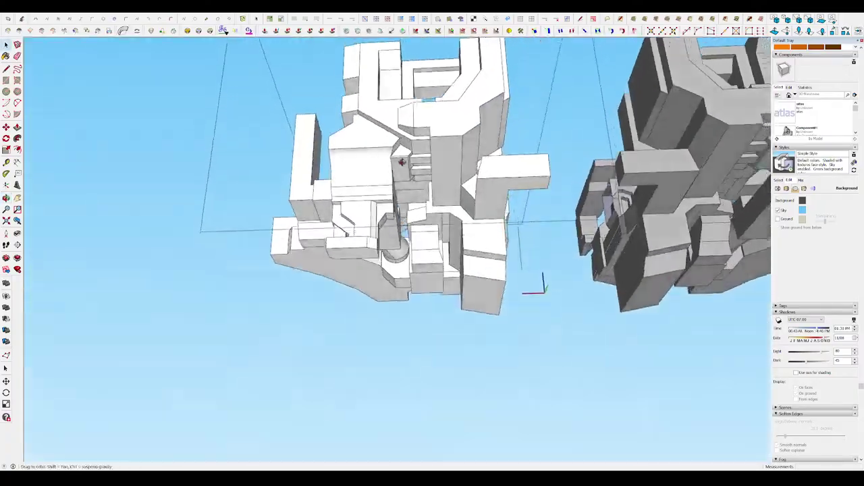
middle_drag(631, 133, 457, 268)
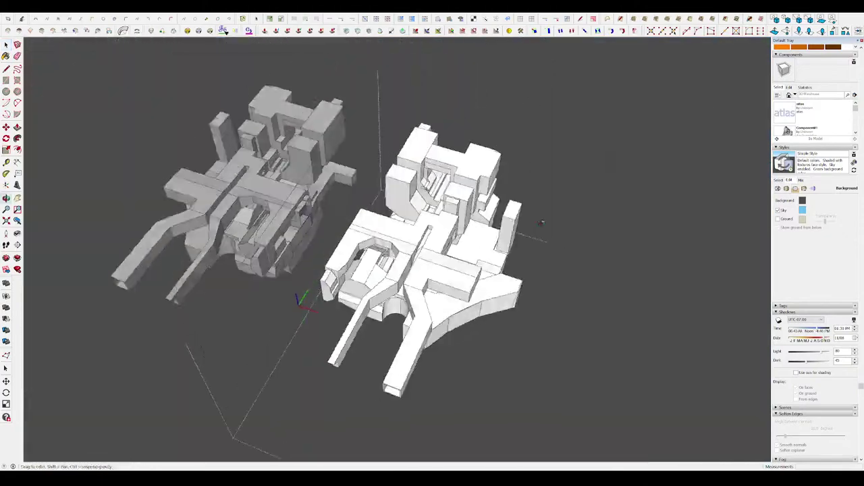
scroll(437, 277, up, 3)
mouse_move(436, 277)
middle_down()
mouse_move(439, 297)
mouse_move(486, 83)
mouse_move(469, 301)
mouse_move(599, 332)
mouse_move(692, 294)
mouse_move(758, 217)
mouse_move(745, 210)
mouse_move(509, 265)
mouse_move(505, 309)
mouse_move(473, 324)
mouse_move(421, 251)
mouse_move(299, 286)
mouse_move(410, 257)
middle_up()
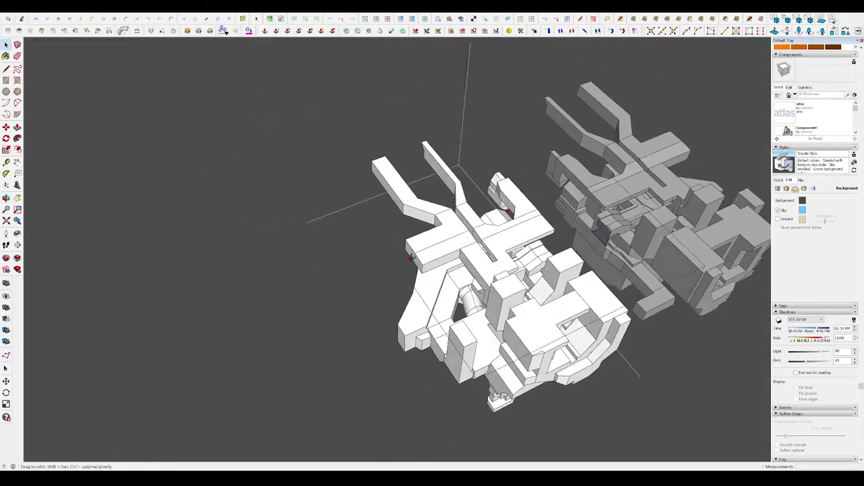
middle_drag(599, 277, 481, 335)
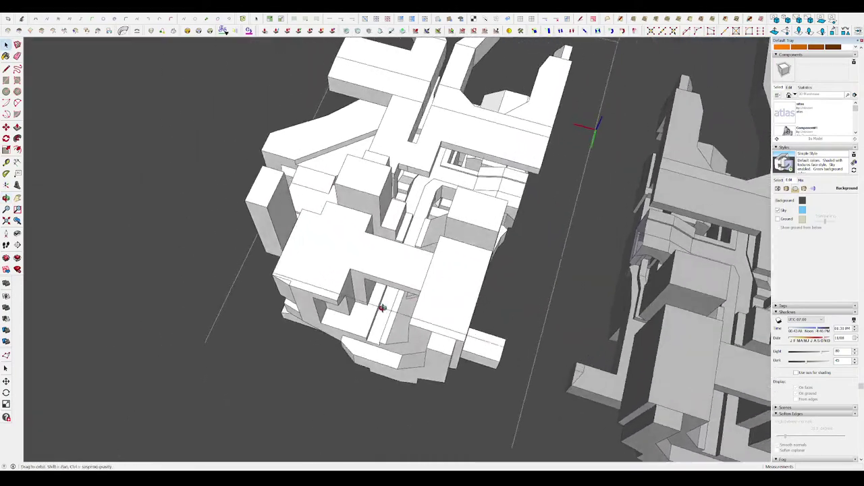
middle_drag(491, 265, 220, 222)
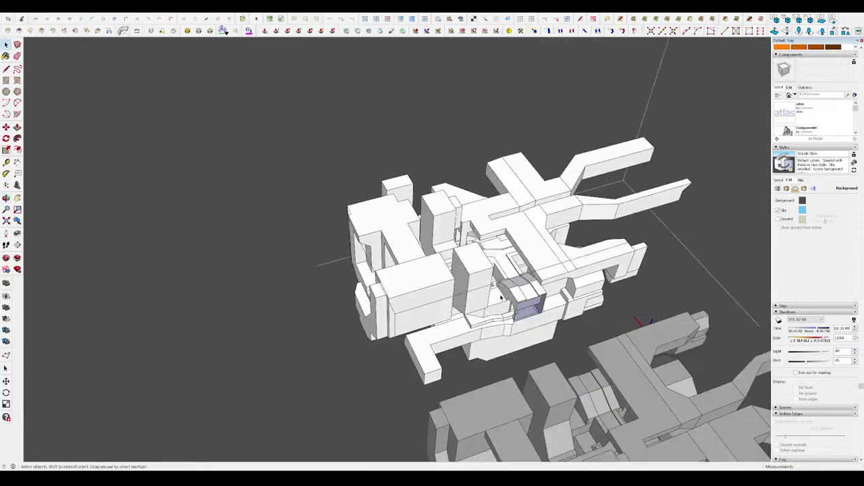
mouse_move(546, 280)
middle_down()
mouse_move(479, 149)
mouse_move(299, 295)
mouse_move(258, 350)
mouse_move(339, 294)
middle_up()
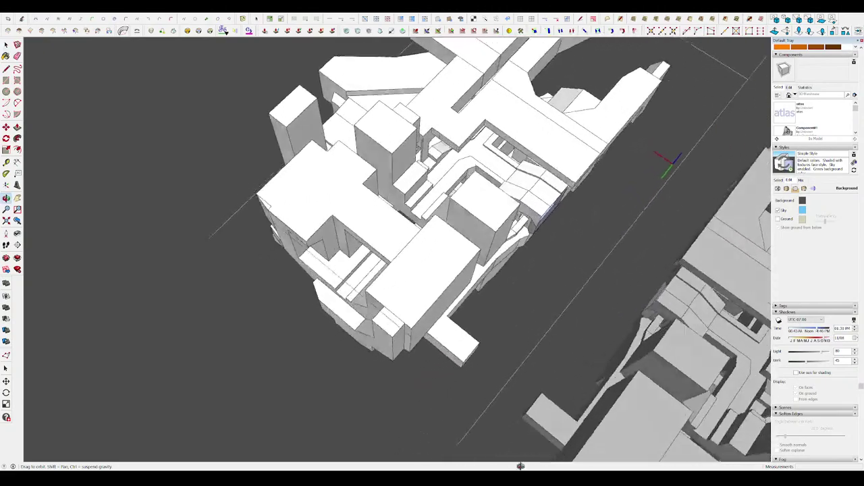
mouse_move(655, 457)
middle_down()
mouse_move(332, 218)
mouse_move(314, 196)
middle_up()
scroll(332, 218, up, 5)
key(space)
key(ctrl+a)
scroll(286, 213, down, 5)
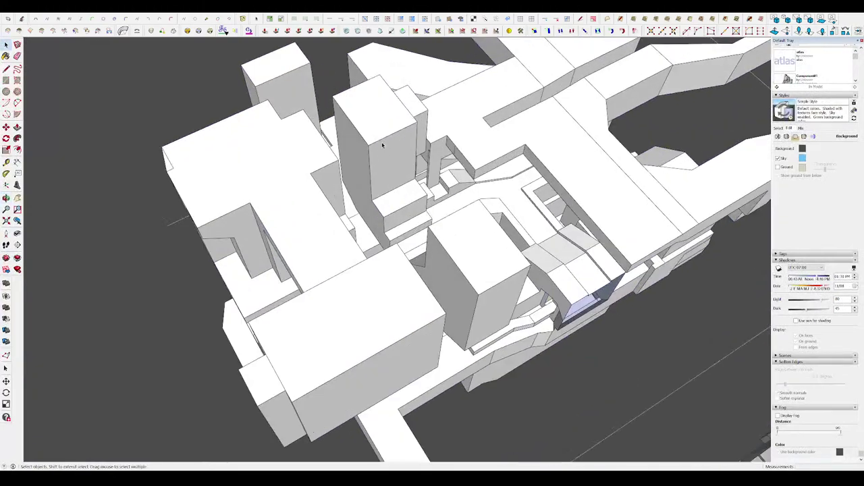
mouse_move(559, 374)
middle_down()
mouse_move(409, 180)
mouse_move(465, 178)
mouse_move(465, 111)
mouse_move(376, 90)
mouse_move(439, 97)
middle_up()
scroll(466, 111, up, 3)
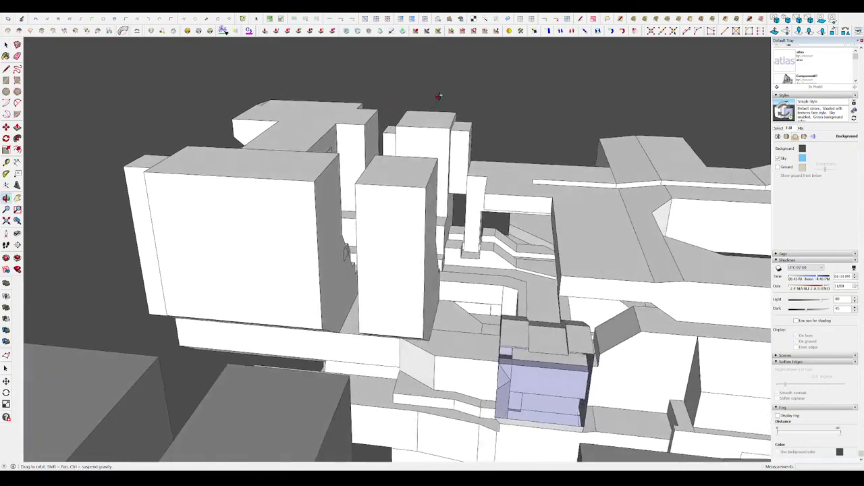
scroll(439, 97, up, 3)
scroll(506, 247, down, 2)
mouse_move(506, 247)
middle_down()
mouse_move(399, 209)
mouse_move(303, 215)
mouse_move(367, 256)
mouse_move(579, 329)
middle_up()
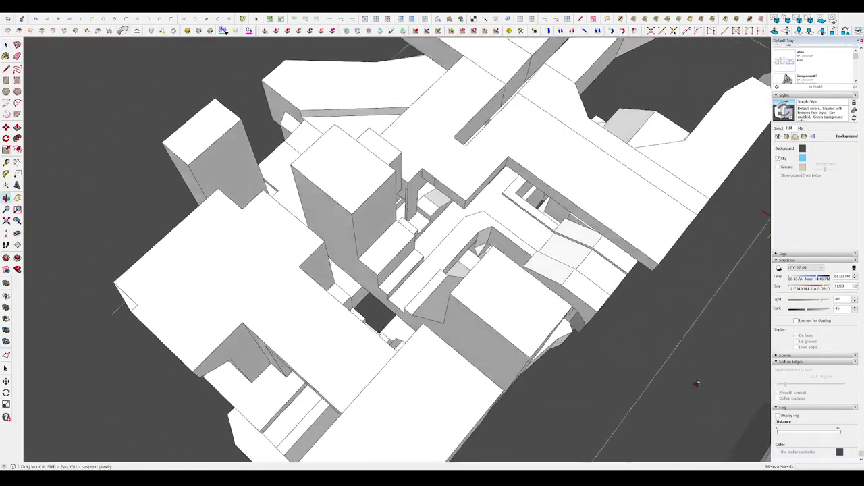
- Select a block's vertical and top faces and erase stray edges near the tower
mouse_move(693, 351)
middle_down()
mouse_move(527, 405)
mouse_move(520, 221)
middle_up()
click(521, 419)
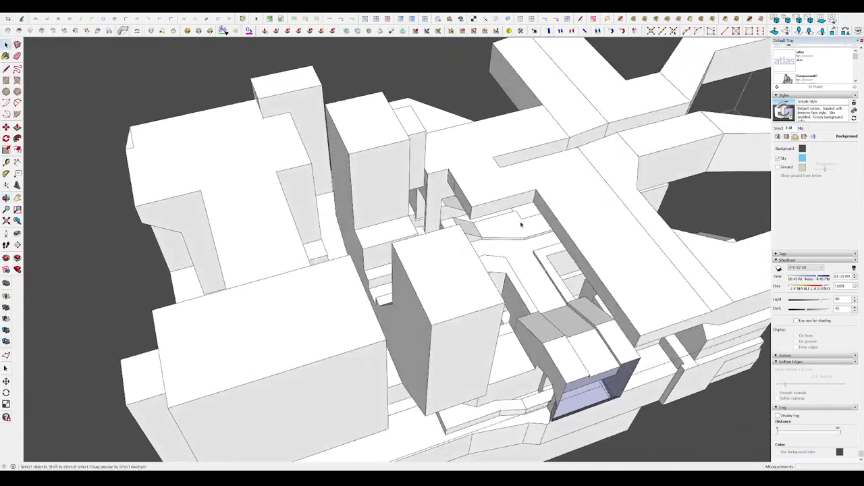
scroll(416, 180, up, 3)
scroll(416, 180, up, 2)
middle_drag(384, 158, 407, 199)
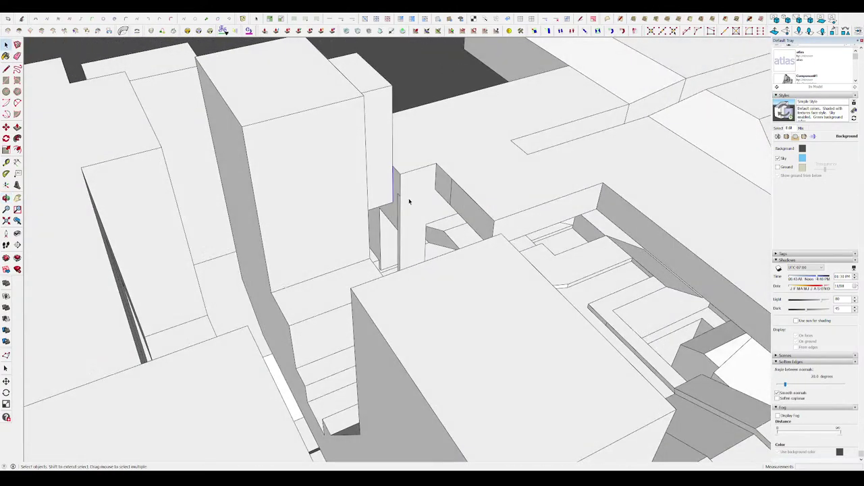
key(e)
scroll(390, 187, up, 2)
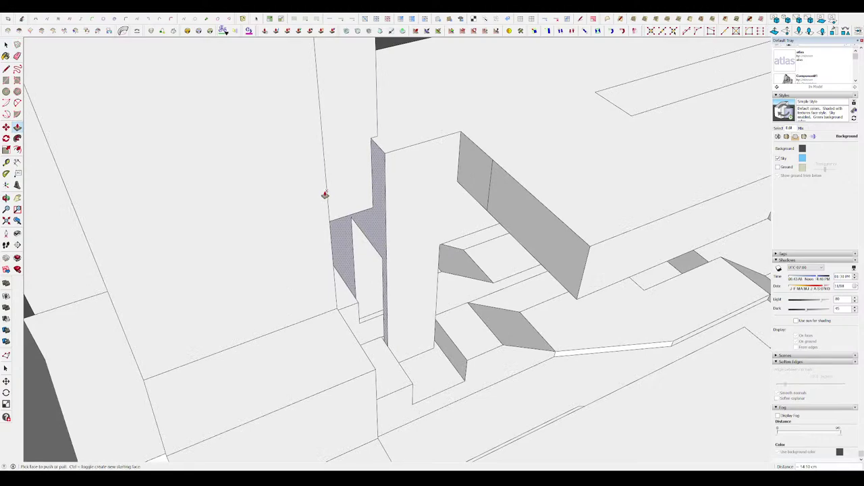
scroll(378, 252, down, 5)
scroll(349, 232, down, 4)
scroll(283, 191, up, 3)
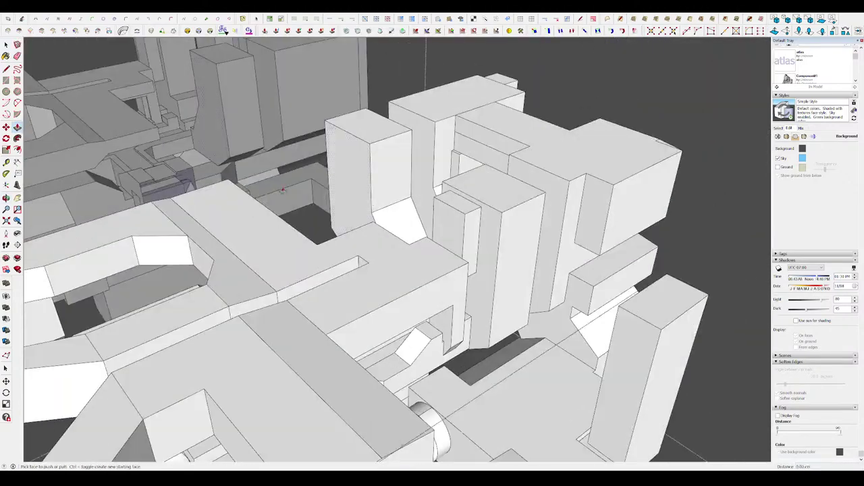
scroll(389, 185, down, 4)
scroll(371, 221, up, 3)
mouse_move(415, 199)
middle_down()
mouse_move(409, 220)
mouse_move(380, 136)
middle_up()
scroll(371, 242, up, 3)
- Draw a line across the tower face to split it
key(l)
mouse_move(372, 241)
middle_down()
mouse_move(402, 248)
mouse_move(386, 222)
middle_up()
scroll(404, 240, down, 3)
scroll(386, 222, down, 2)
scroll(394, 227, up, 5)
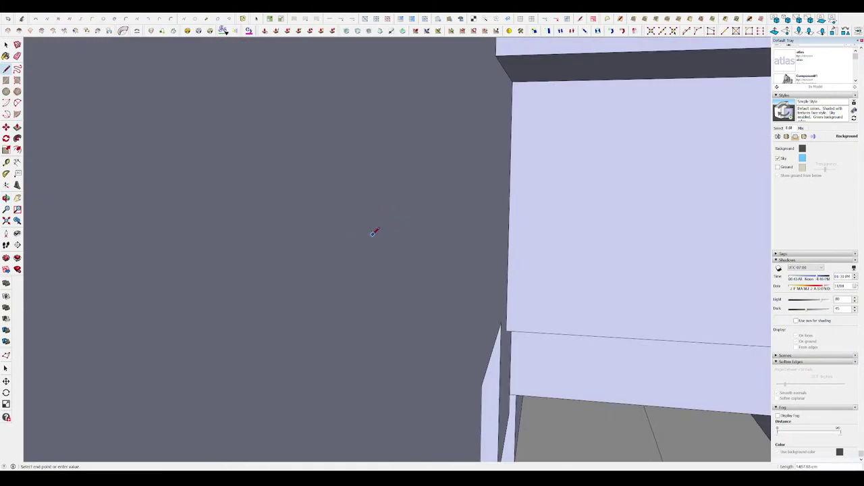
scroll(513, 266, up, 3)
scroll(525, 264, up, 3)
scroll(523, 266, up, 2)
middle_drag(523, 266, 463, 131)
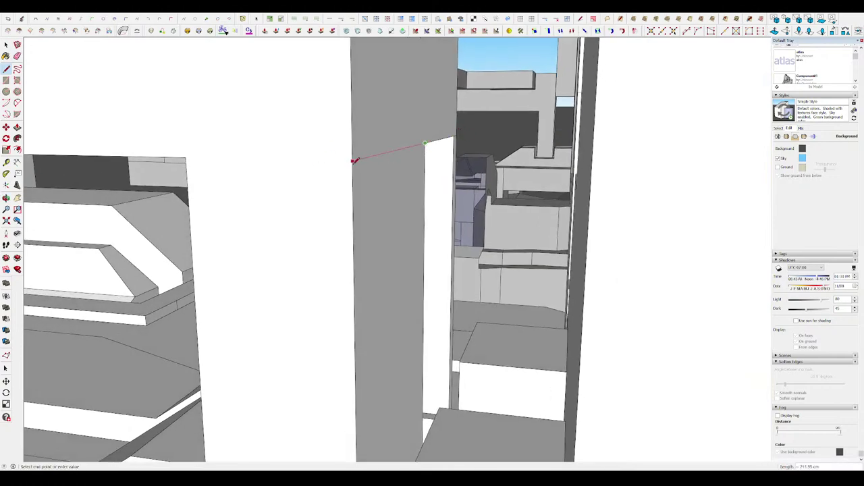
click(354, 161)
mouse_move(354, 161)
middle_down()
mouse_move(395, 164)
mouse_move(412, 155)
mouse_move(378, 113)
mouse_move(410, 113)
mouse_move(428, 185)
mouse_move(410, 63)
mouse_move(362, 116)
mouse_move(370, 200)
middle_up()
- Push/Pull the top stair face upward into a tall block
key(p)
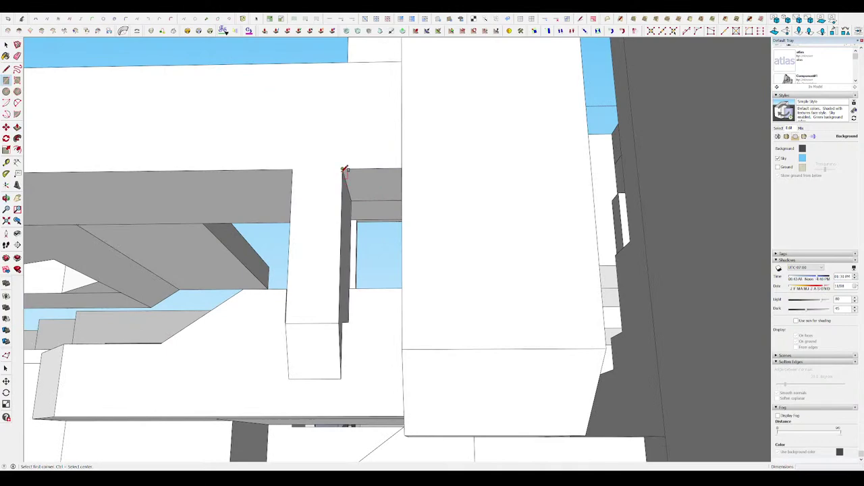
middle_drag(345, 169, 405, 177)
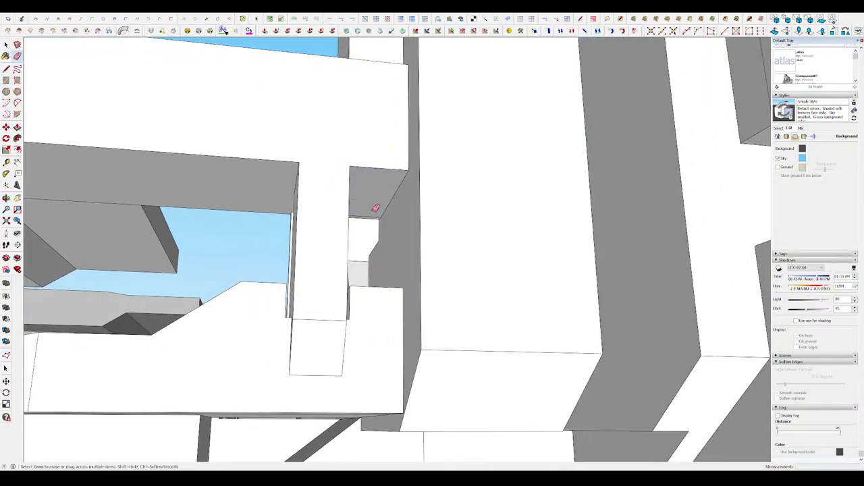
middle_drag(375, 215, 347, 195)
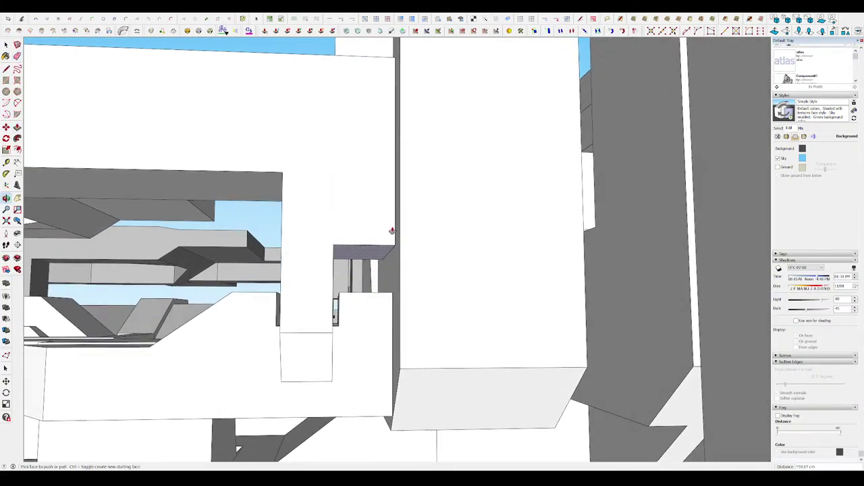
mouse_move(348, 261)
middle_down()
mouse_move(367, 228)
mouse_move(326, 393)
middle_up()
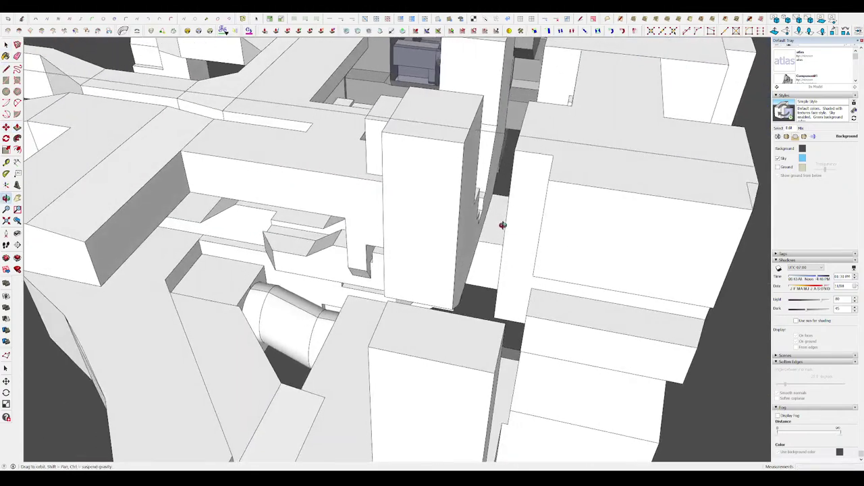
scroll(506, 225, up, 5)
scroll(405, 236, down, 10)
drag(406, 236, 268, 245)
scroll(335, 240, up, 10)
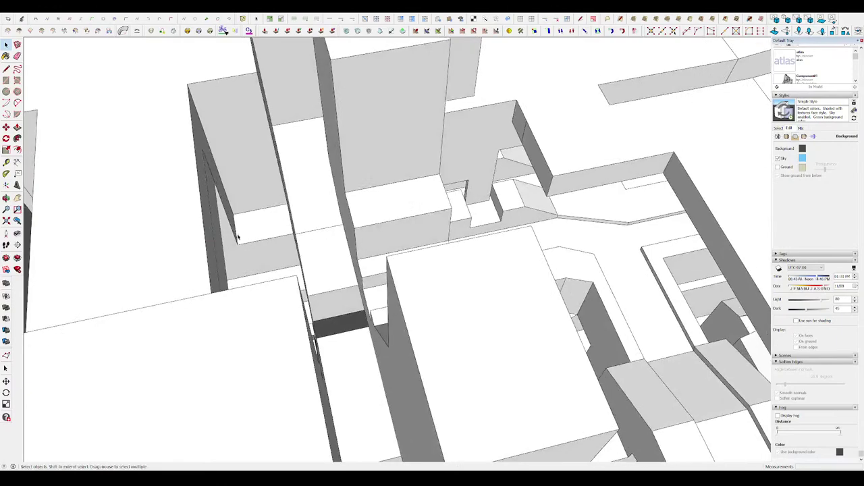
drag(335, 240, 459, 206)
key(p)
mouse_move(472, 258)
middle_down()
mouse_move(535, 122)
mouse_move(483, 212)
middle_up()
scroll(430, 230, up, 3)
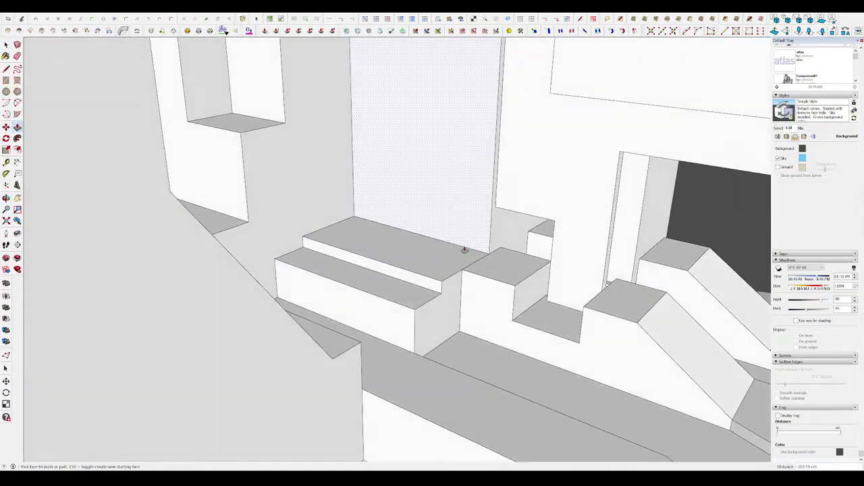
double_click(465, 250)
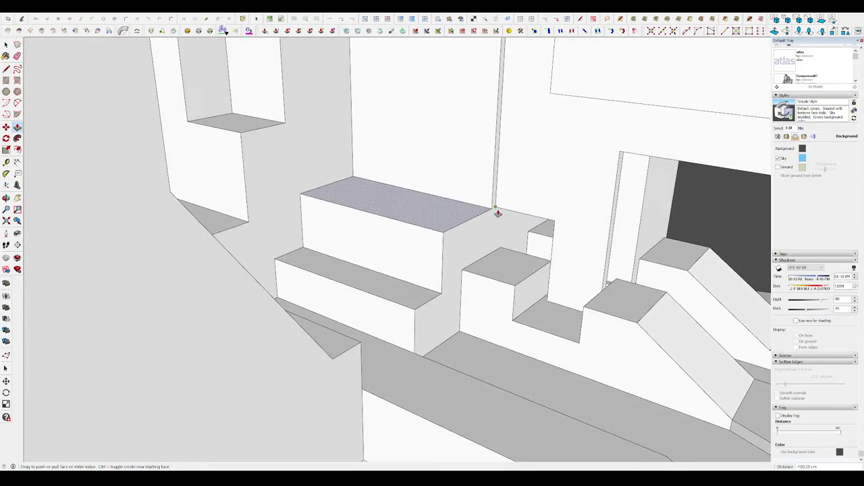
- Orbit around the newly raised tall block to inspect it
middle_drag(497, 214, 406, 133)
key(r)
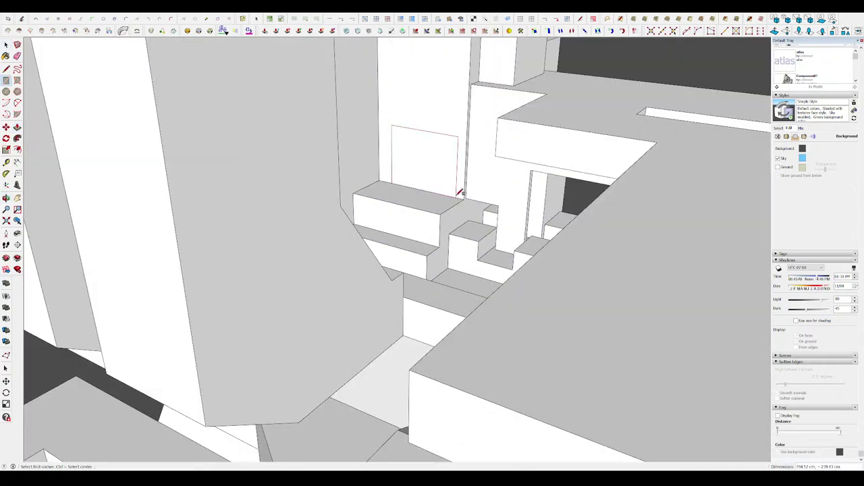
middle_drag(444, 177, 394, 255)
scroll(465, 187, up, 3)
scroll(436, 184, up, 3)
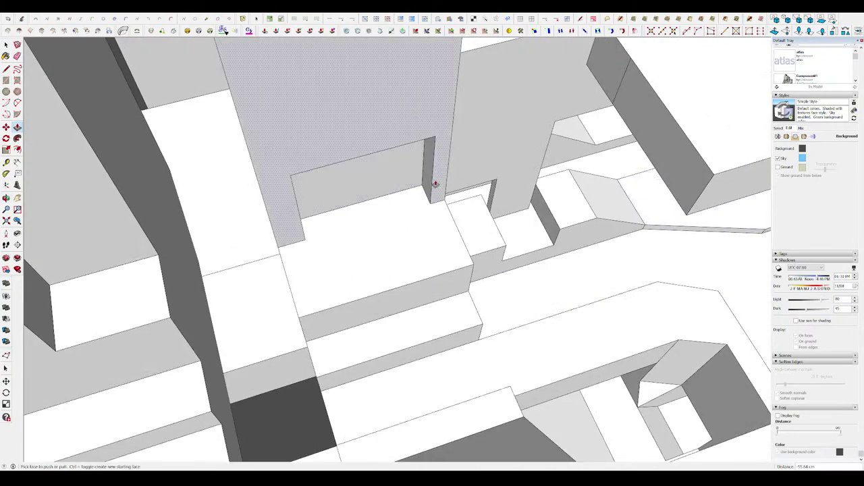
scroll(413, 185, down, 5)
mouse_move(459, 231)
middle_down()
mouse_move(559, 207)
mouse_move(290, 177)
mouse_move(144, 212)
mouse_move(180, 155)
middle_up()
scroll(304, 289, up, 5)
scroll(304, 284, up, 3)
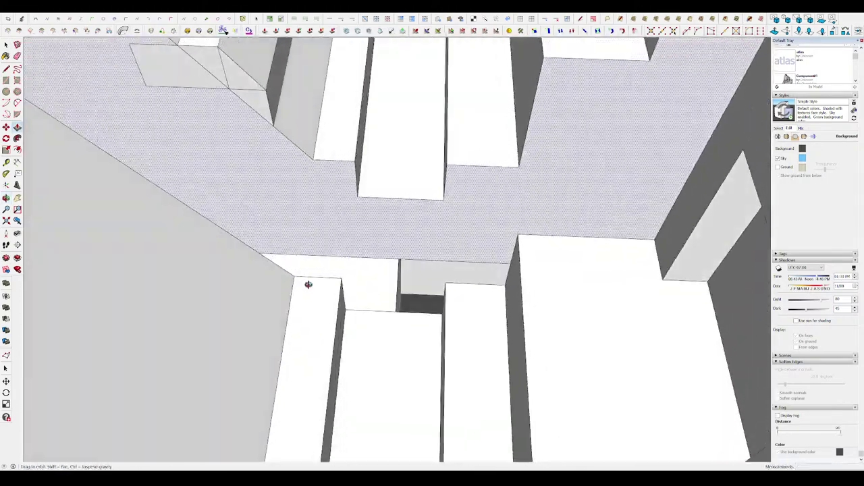
- Draw a line from the tall block's base into the gap between blocks
key(r)
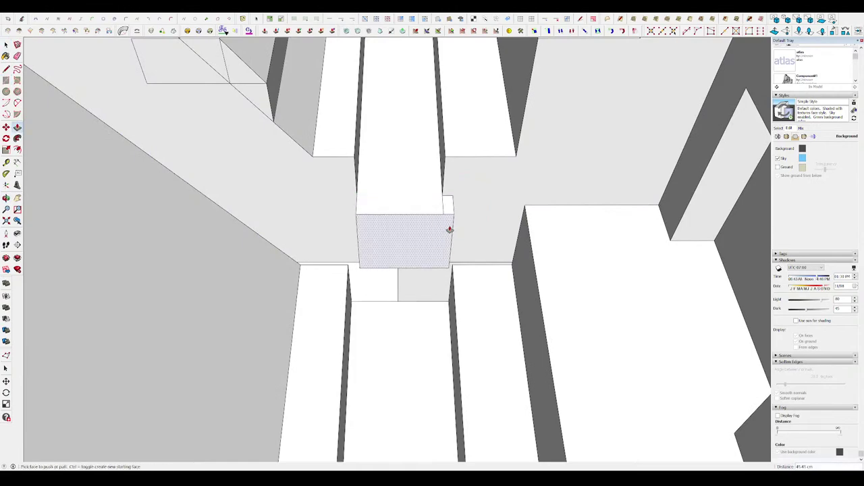
mouse_move(450, 229)
middle_down()
mouse_move(466, 247)
mouse_move(405, 250)
middle_up()
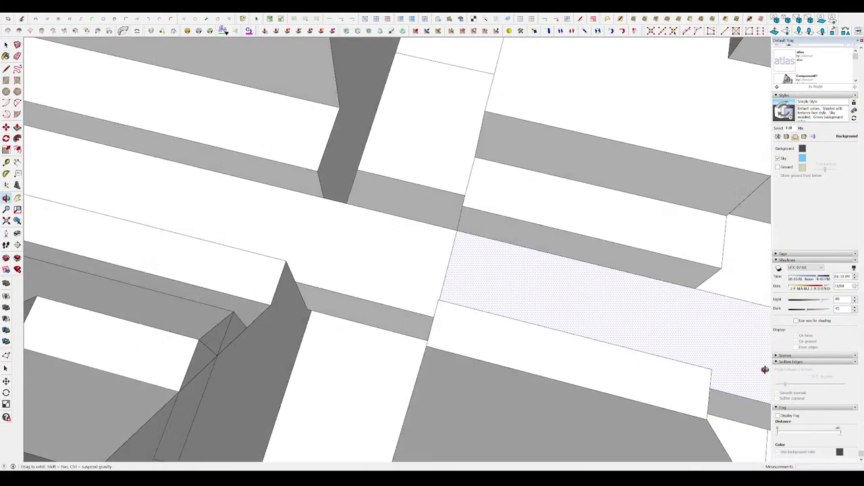
scroll(379, 306, up, 6)
mouse_move(427, 357)
middle_down()
mouse_move(479, 199)
mouse_move(446, 263)
middle_up()
mouse_move(482, 348)
middle_down()
mouse_move(372, 350)
mouse_move(423, 274)
middle_up()
scroll(423, 275, down, 5)
scroll(444, 211, up, 5)
middle_drag(444, 211, 457, 81)
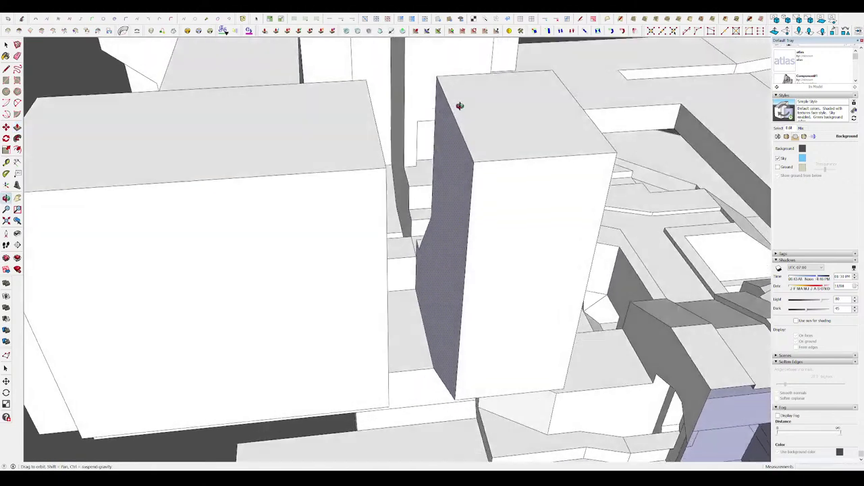
click(417, 264)
scroll(432, 243, down, 3)
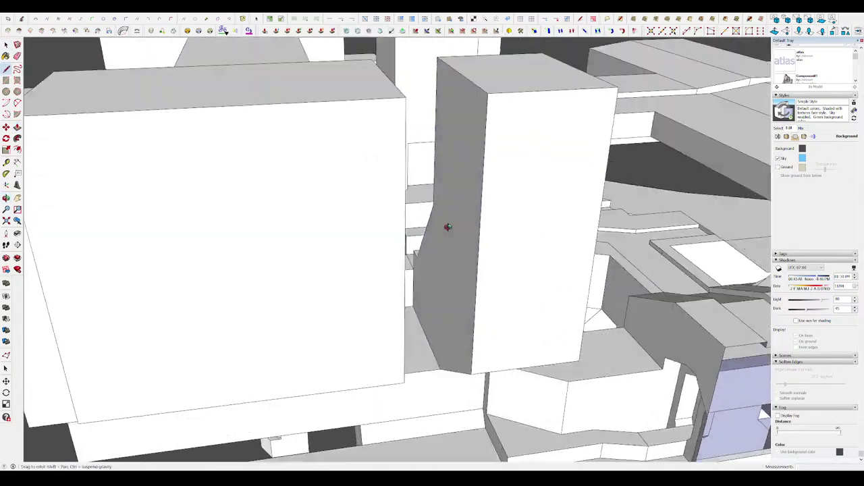
middle_drag(448, 228, 472, 323)
scroll(445, 255, up, 3)
mouse_move(445, 255)
middle_down()
mouse_move(475, 349)
mouse_move(446, 324)
mouse_move(421, 222)
middle_up()
click(478, 356)
key(p)
scroll(432, 381, down, 3)
scroll(432, 338, down, 5)
- Open the group of bars among the curved arch ribs for editing
scroll(360, 215, down, 3)
key(e)
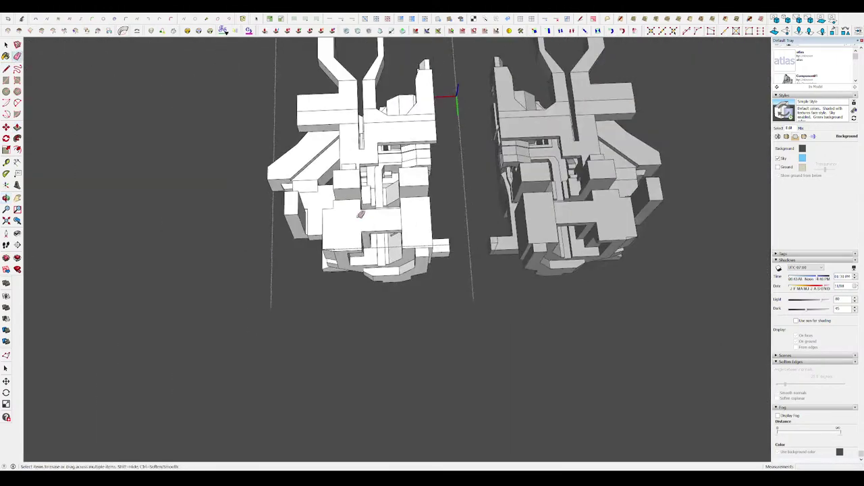
key(space)
mouse_move(360, 214)
middle_down()
mouse_move(473, 257)
mouse_move(617, 267)
mouse_move(630, 244)
mouse_move(379, 252)
middle_up()
scroll(473, 257, down, 5)
scroll(472, 257, up, 5)
scroll(380, 252, up, 5)
scroll(373, 251, up, 5)
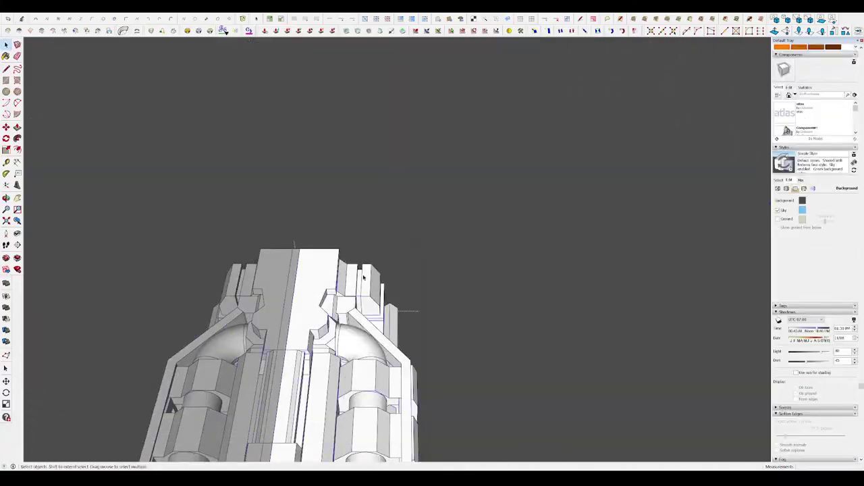
scroll(491, 261, down, 5)
scroll(375, 217, up, 3)
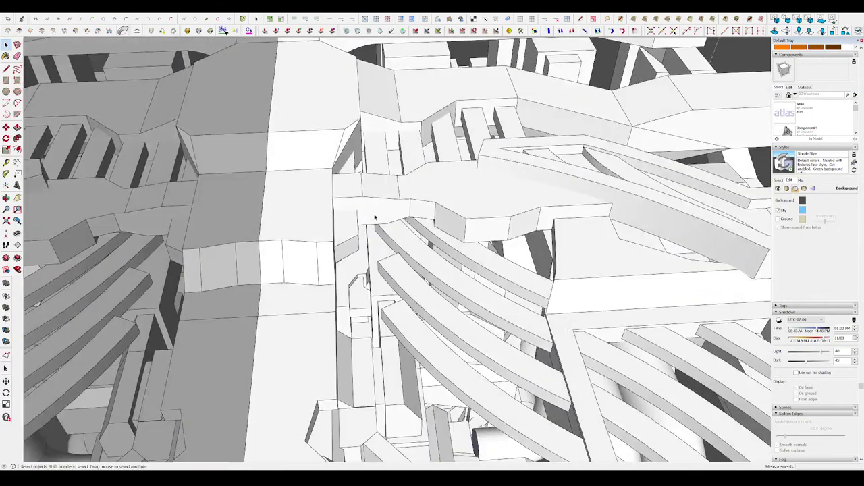
double_click(373, 167)
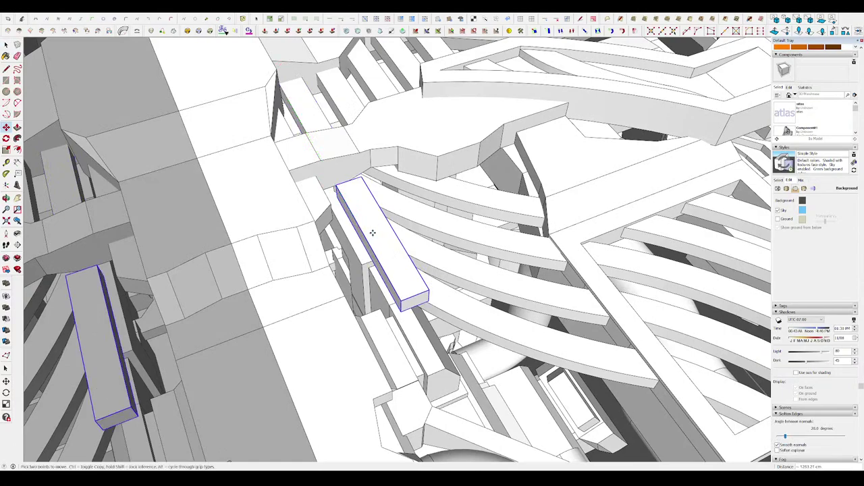
- Open the straight bar inside the group for editing
middle_drag(372, 233, 397, 246)
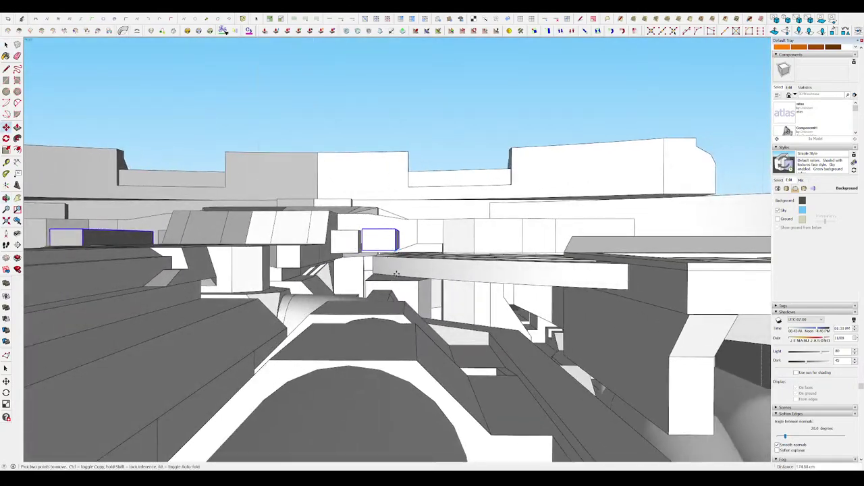
middle_drag(390, 267, 432, 237)
scroll(432, 238, up, 3)
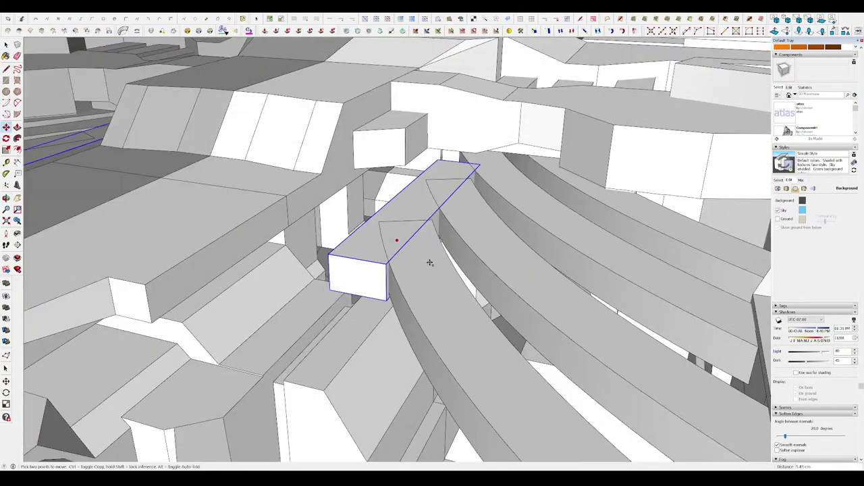
scroll(432, 237, up, 3)
scroll(295, 381, down, 5)
middle_drag(379, 284, 392, 266)
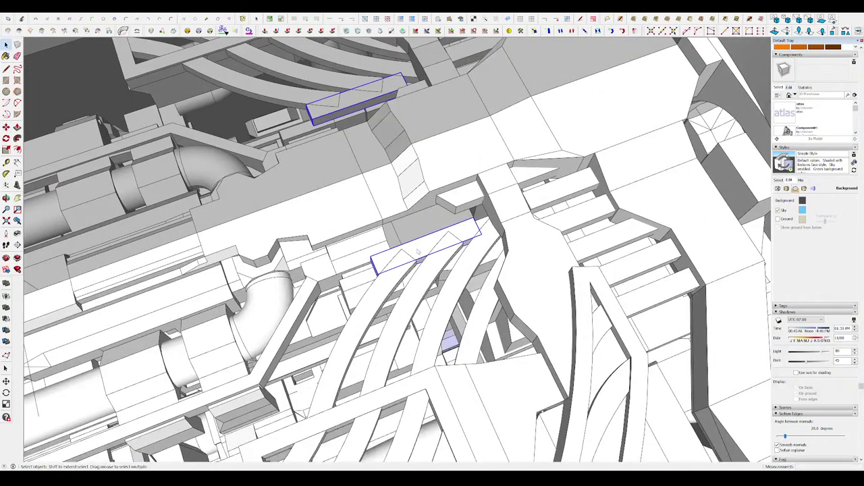
scroll(412, 243, up, 3)
double_click(410, 224)
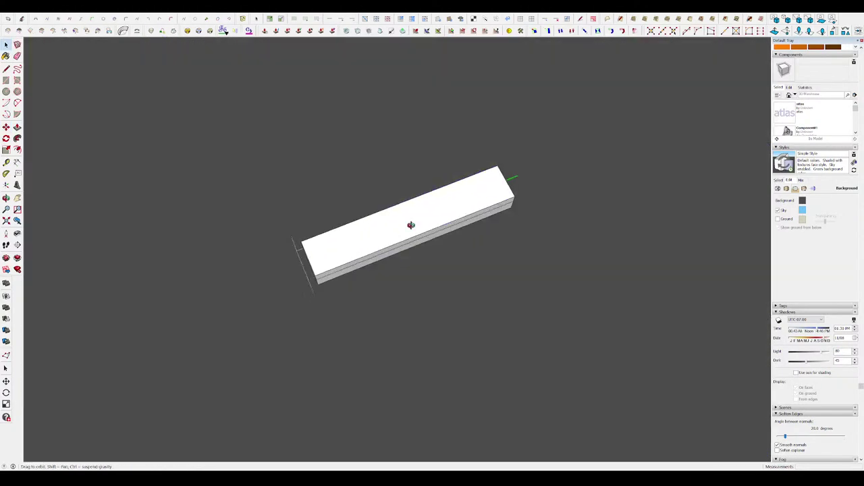
- Push/Pull the bar's end face so it spans across the ribs
key(p)
mouse_move(420, 198)
middle_down()
mouse_move(468, 268)
mouse_move(403, 317)
middle_up()
click(468, 268)
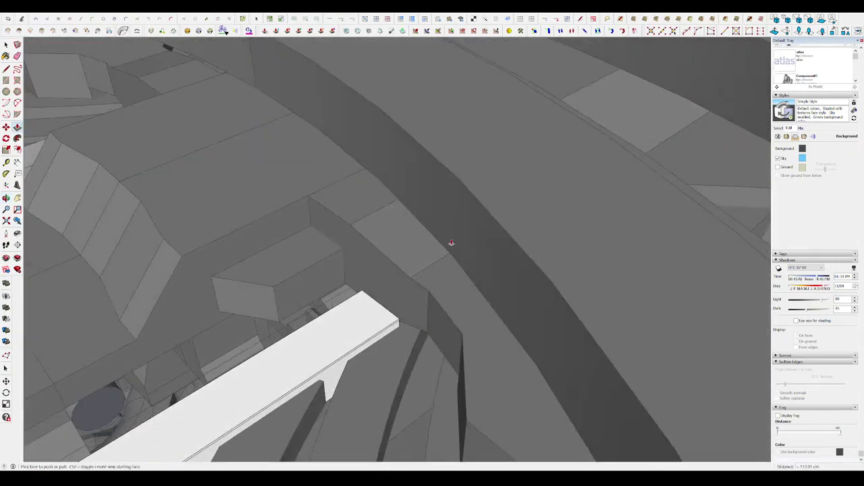
scroll(451, 243, down, 5)
middle_drag(451, 243, 408, 299)
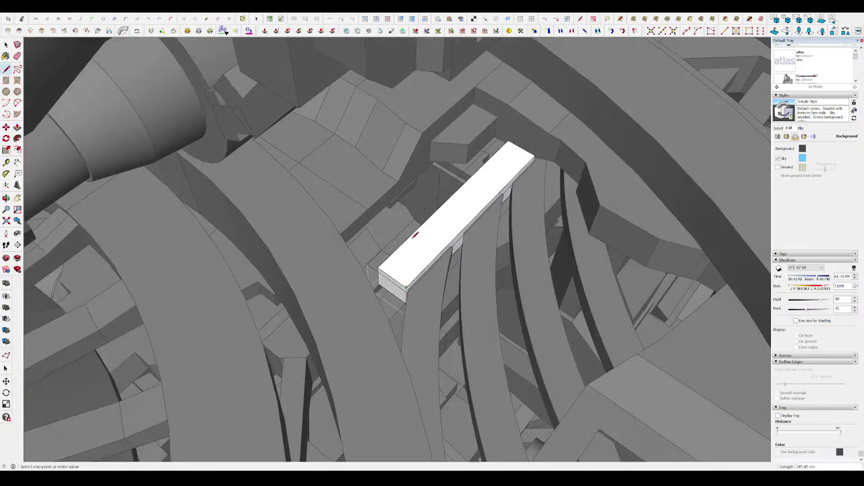
scroll(391, 303, down, 5)
middle_drag(391, 302, 451, 299)
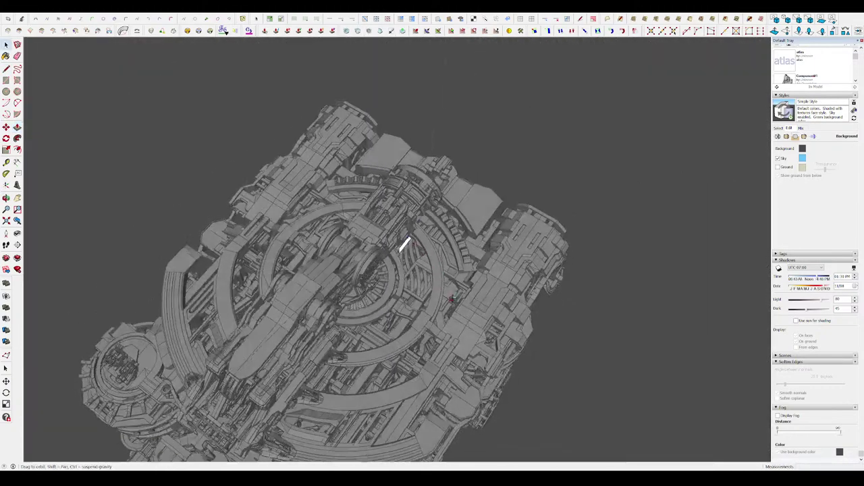
middle_drag(576, 297, 520, 288)
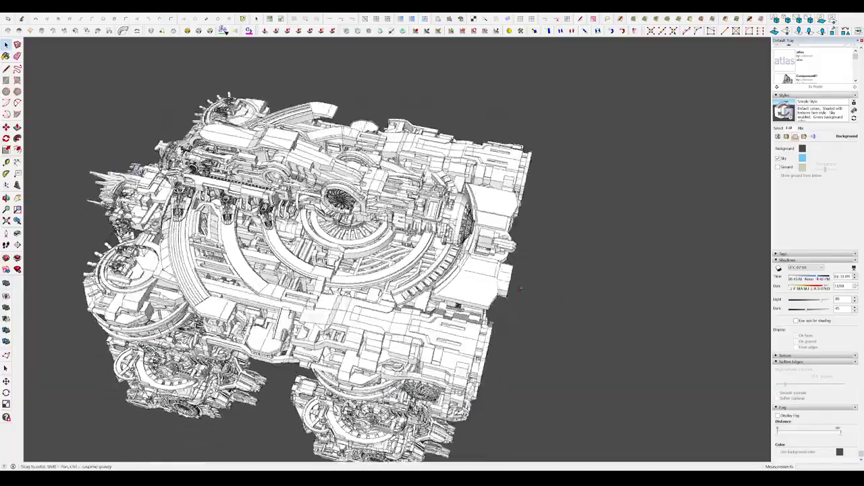
scroll(398, 250, up, 5)
middle_drag(397, 250, 397, 169)
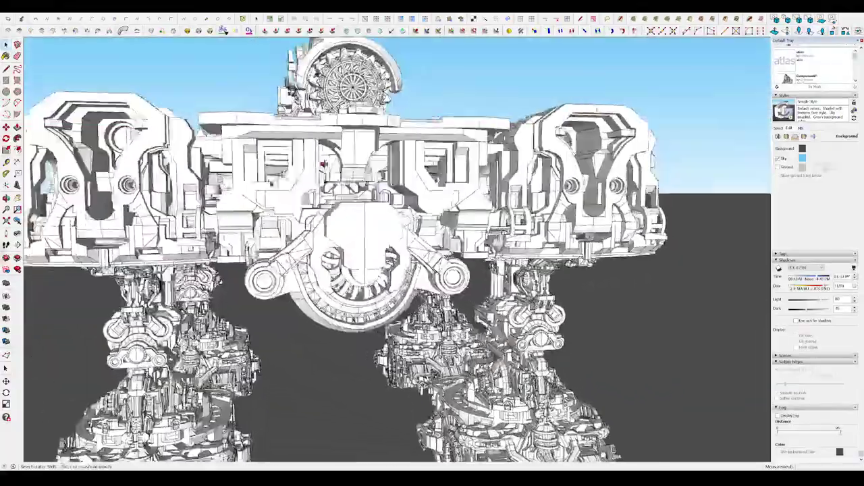
scroll(397, 249, up, 3)
scroll(315, 245, up, 5)
middle_drag(182, 228, 343, 257)
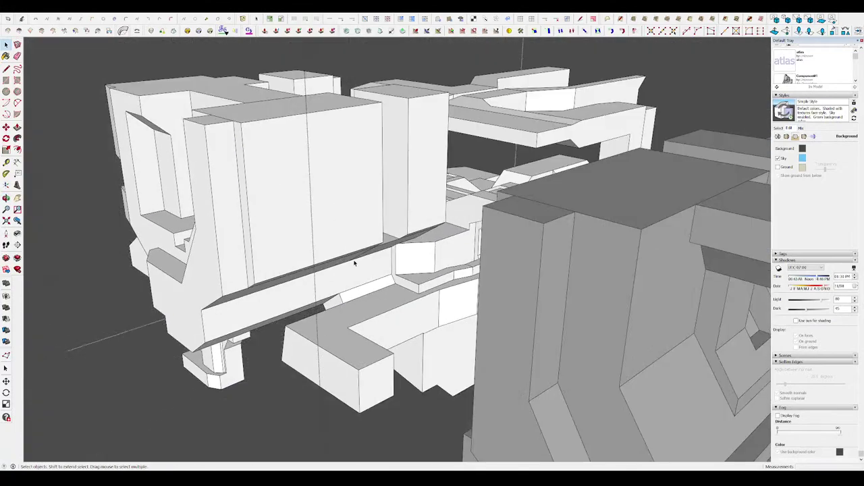
scroll(445, 309, down, 5)
middle_drag(445, 309, 368, 169)
scroll(367, 164, up, 5)
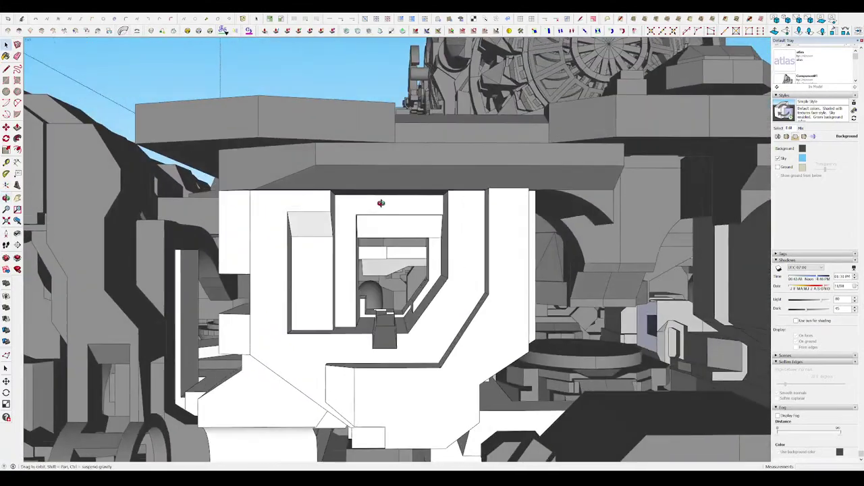
scroll(380, 208, up, 2)
mouse_move(379, 208)
middle_down()
mouse_move(378, 168)
mouse_move(440, 91)
mouse_move(448, 170)
mouse_move(398, 159)
mouse_move(405, 203)
middle_up()
scroll(447, 170, down, 3)
scroll(448, 170, down, 4)
scroll(389, 154, up, 3)
scroll(358, 154, up, 5)
- With Move active, inspect the frame's front face, lintel underside and jamb corner
scroll(511, 166, up, 4)
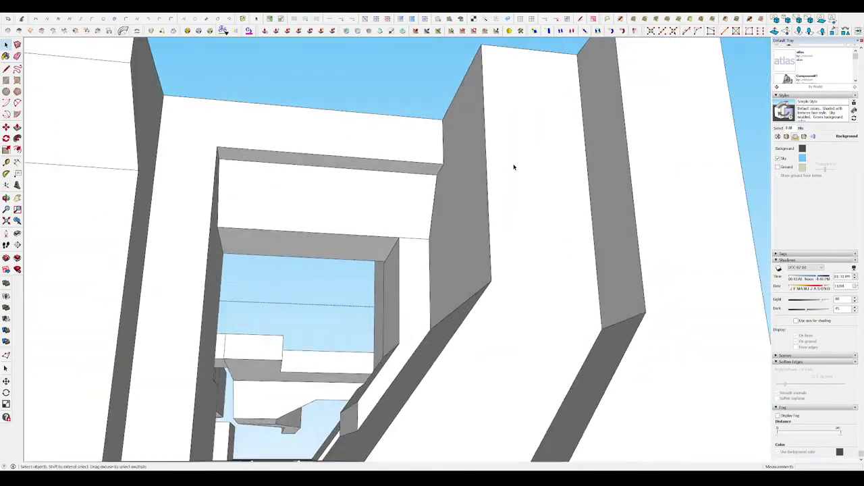
middle_drag(512, 166, 350, 236)
key(m)
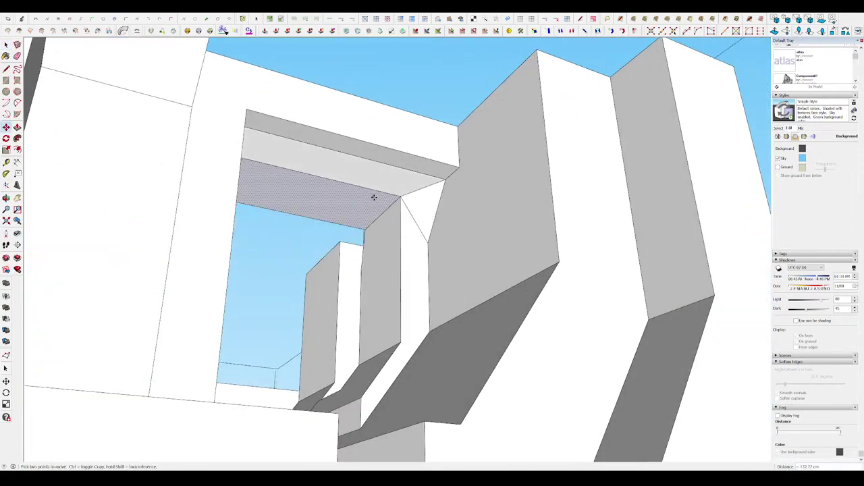
mouse_move(373, 197)
middle_down()
mouse_move(652, 229)
mouse_move(674, 308)
mouse_move(254, 256)
mouse_move(363, 222)
mouse_move(449, 173)
middle_up()
scroll(254, 257, up, 2)
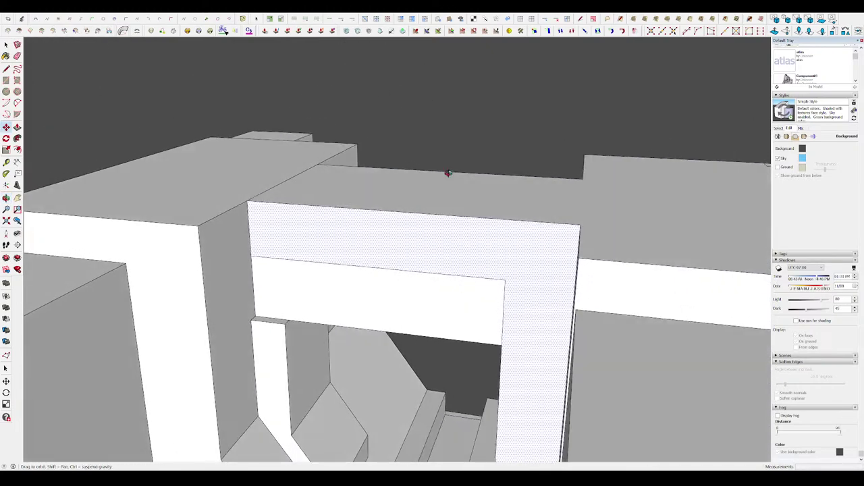
middle_drag(358, 192, 335, 263)
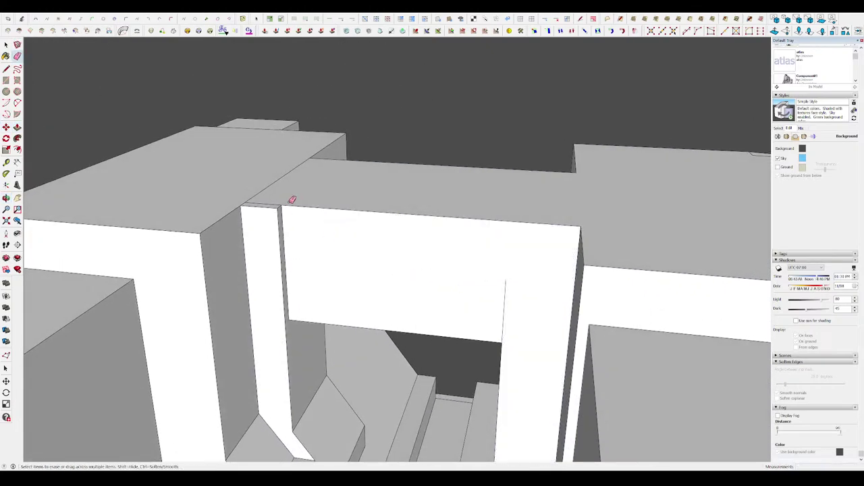
scroll(282, 197, down, 3)
scroll(438, 272, up, 4)
mouse_move(438, 272)
middle_down()
mouse_move(427, 255)
mouse_move(430, 179)
mouse_move(429, 261)
middle_up()
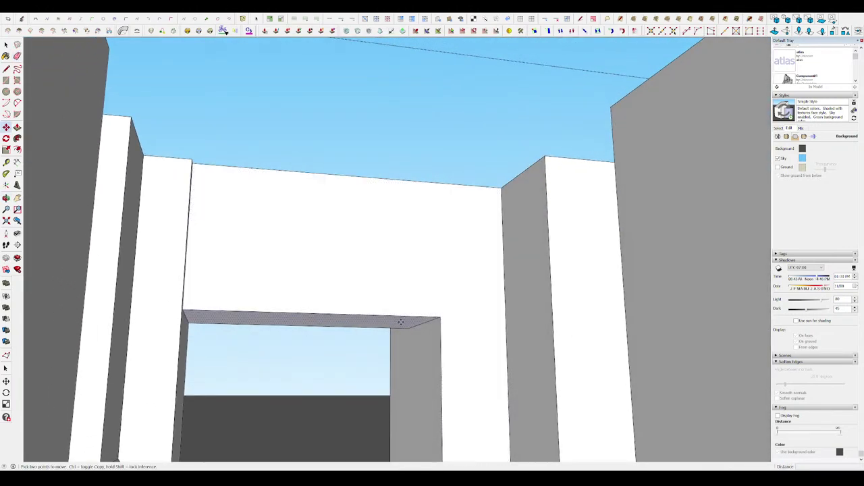
middle_drag(382, 269, 419, 245)
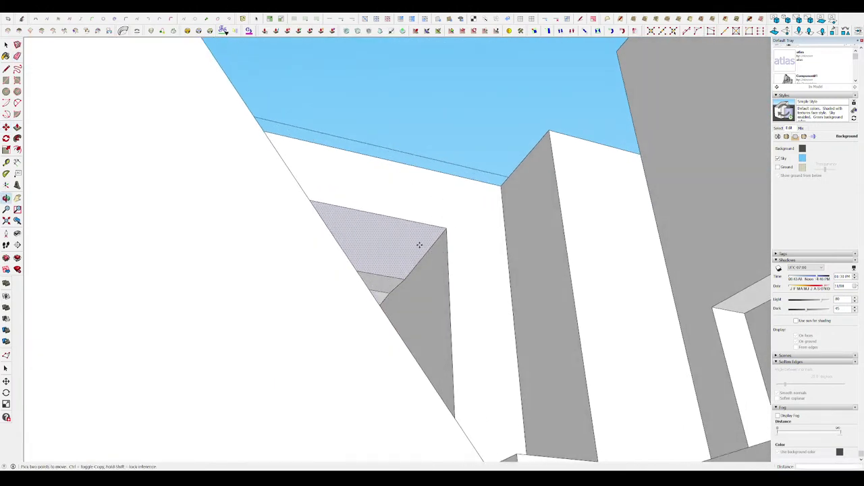
scroll(409, 251, up, 3)
- Erase stray edges while looking down into the frame's walls
key(e)
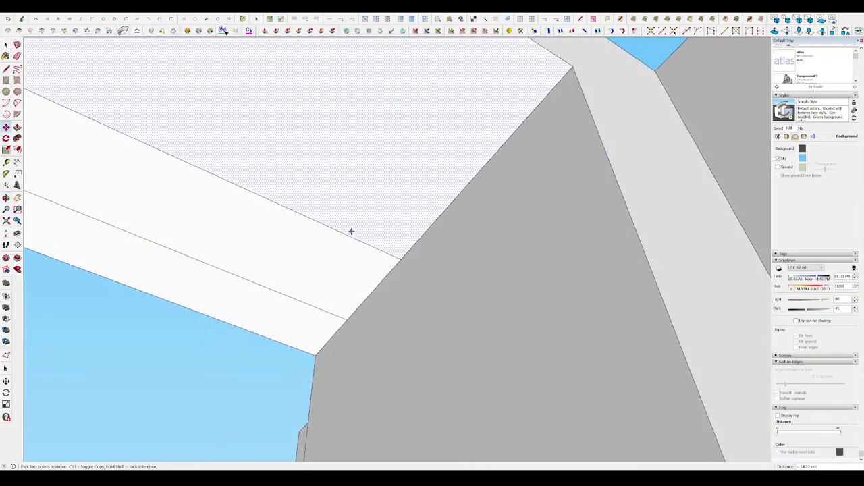
scroll(390, 210, down, 5)
mouse_move(378, 256)
middle_down()
mouse_move(414, 241)
mouse_move(372, 268)
mouse_move(591, 264)
middle_up()
scroll(410, 251, up, 3)
scroll(546, 231, down, 5)
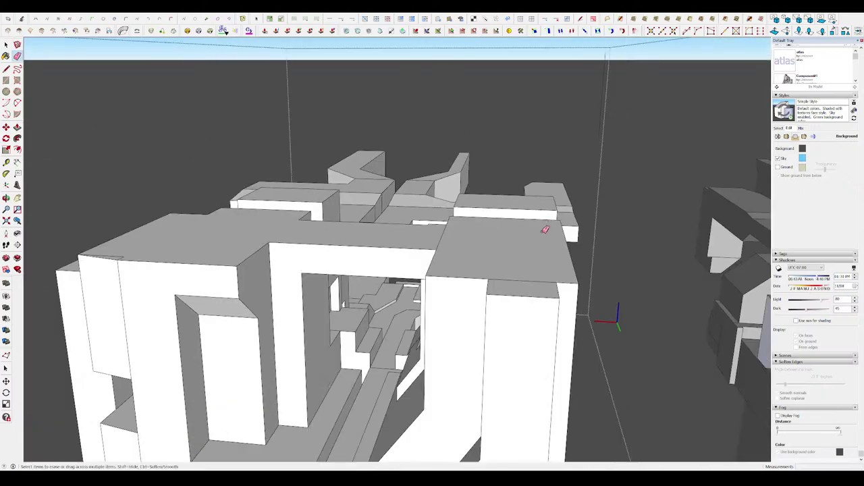
middle_drag(546, 232, 517, 168)
scroll(487, 195, up, 4)
scroll(487, 194, up, 4)
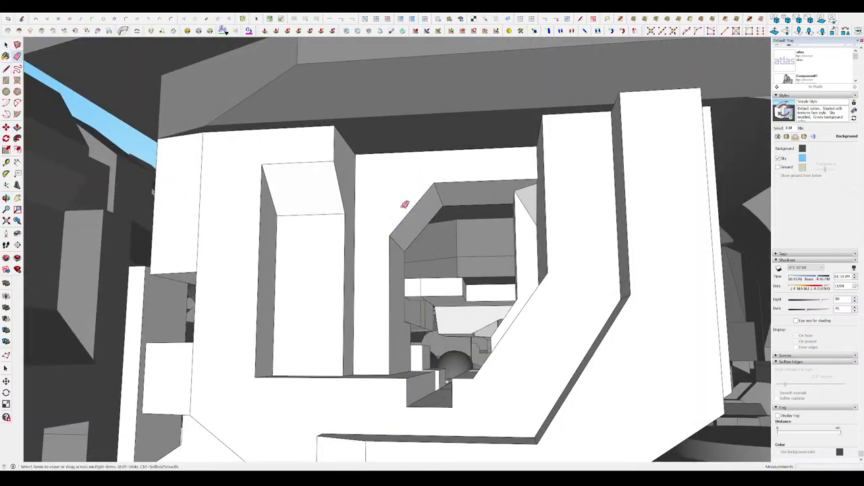
- Zoom to the whole mech, then orbit in on the stairs
key(space)
key(f)
scroll(405, 236, up, 5)
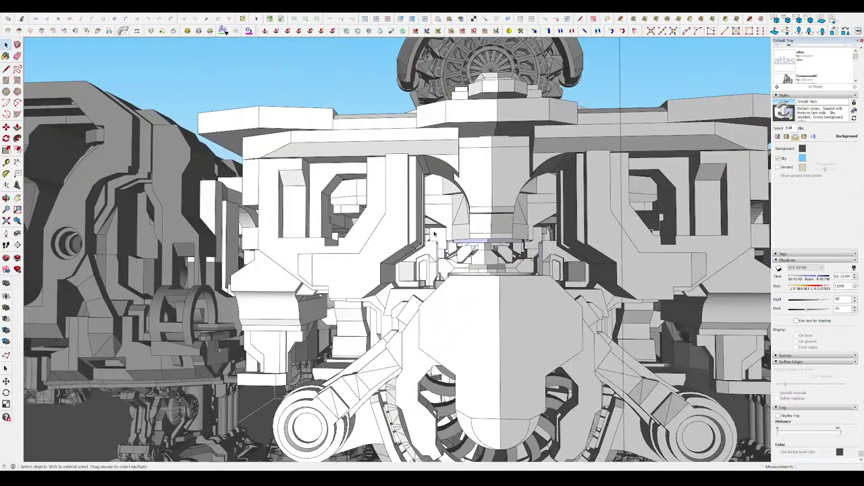
scroll(406, 236, up, 4)
scroll(410, 290, up, 3)
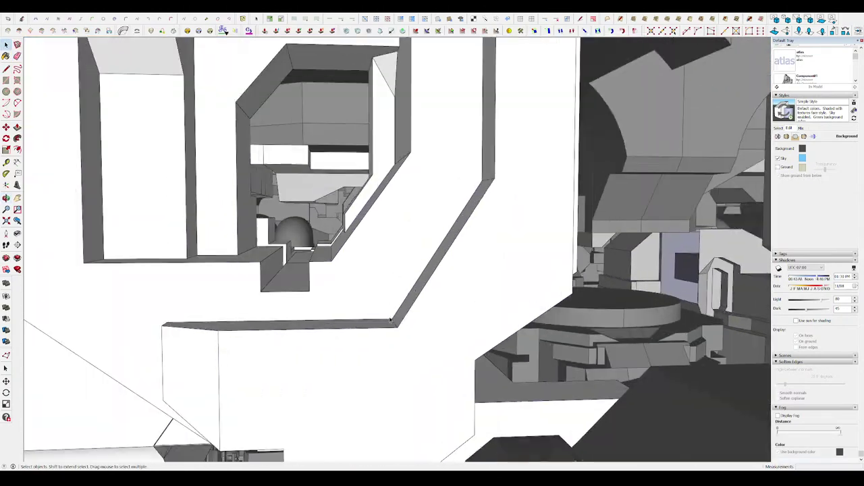
scroll(396, 324, up, 2)
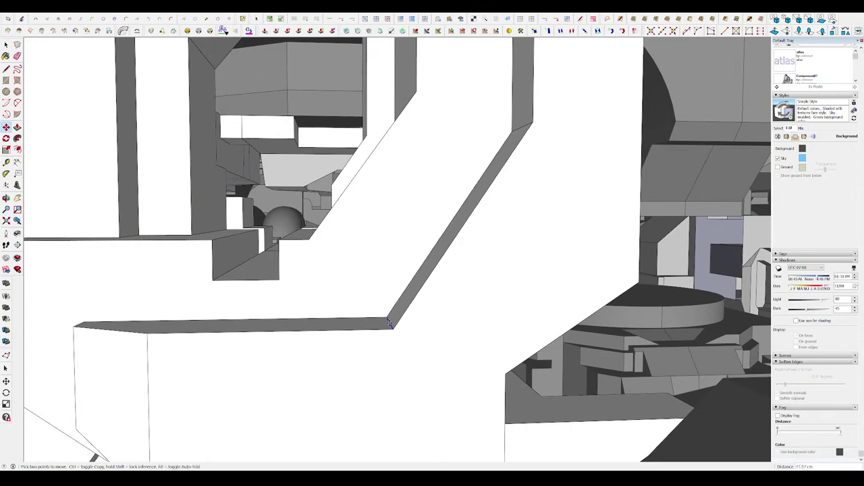
mouse_move(494, 212)
middle_down()
mouse_move(417, 251)
mouse_move(324, 234)
mouse_move(344, 221)
mouse_move(315, 171)
middle_up()
scroll(324, 234, down, 10)
scroll(343, 222, up, 10)
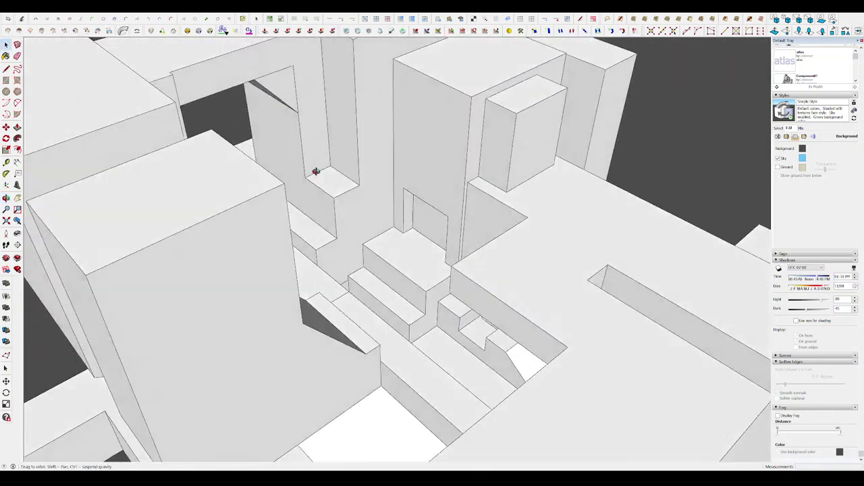
scroll(418, 287, up, 2)
middle_drag(442, 241, 309, 228)
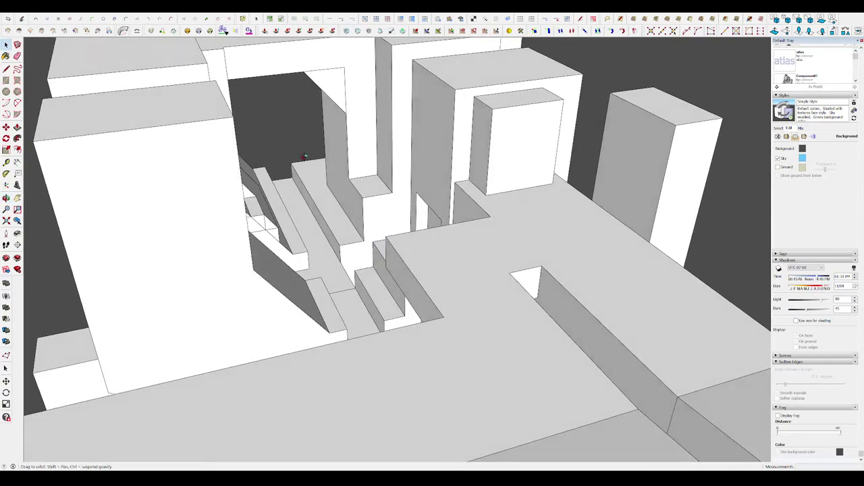
mouse_move(309, 155)
middle_down()
mouse_move(358, 254)
mouse_move(446, 241)
middle_up()
scroll(452, 256, up, 2)
scroll(457, 275, up, 2)
- Sink the recessed face deeper inside the stair seat block
key(r)
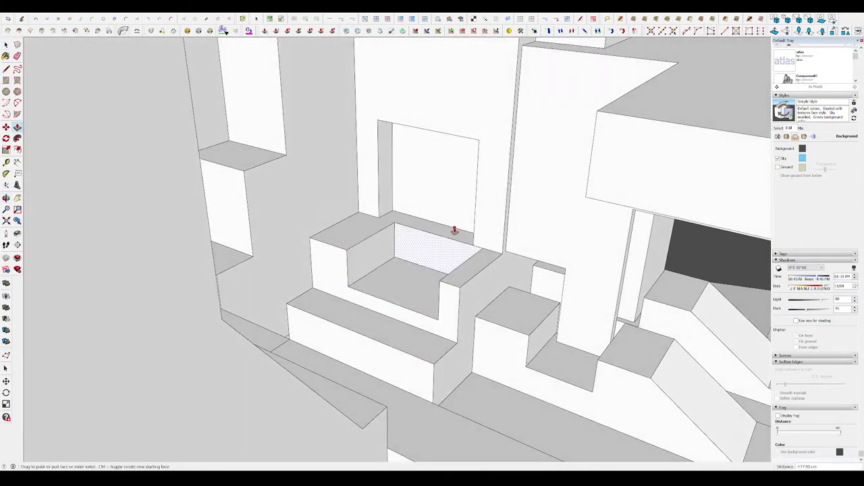
click(454, 230)
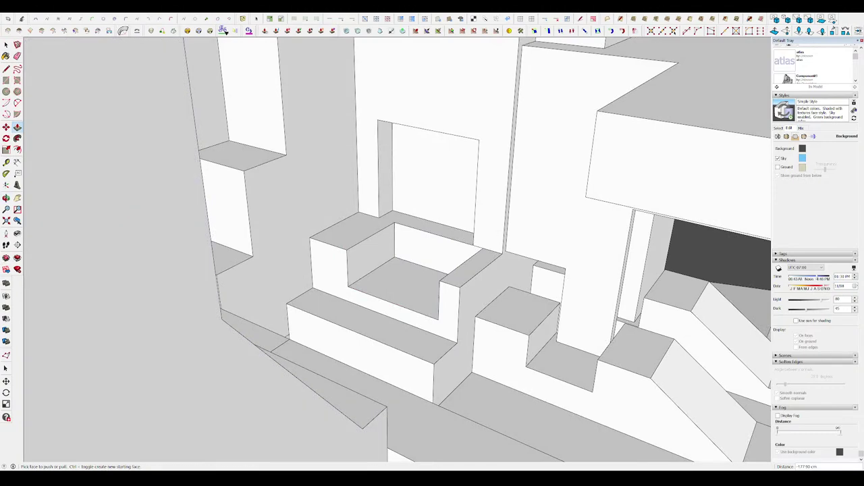
scroll(500, 229, up, 3)
middle_drag(471, 247, 675, 343)
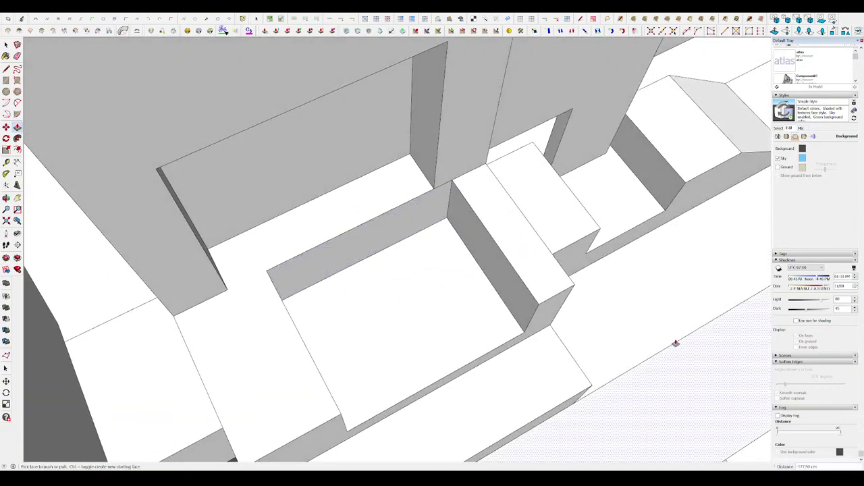
mouse_move(434, 177)
middle_down()
mouse_move(286, 141)
mouse_move(274, 194)
mouse_move(318, 229)
mouse_move(332, 260)
middle_up()
- Tilt the seat's top face into a slope
key(p)
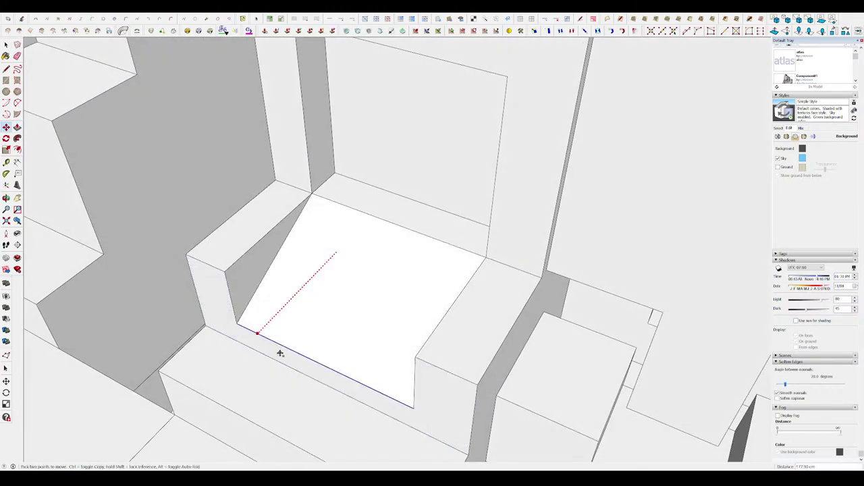
mouse_move(280, 354)
middle_down()
mouse_move(251, 320)
mouse_move(245, 236)
mouse_move(501, 274)
mouse_move(437, 172)
mouse_move(556, 220)
mouse_move(368, 194)
middle_up()
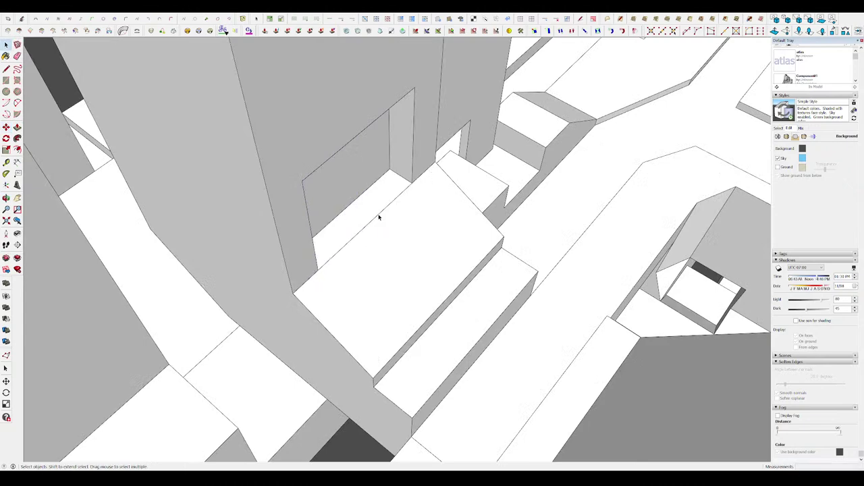
mouse_move(379, 217)
middle_down()
mouse_move(315, 177)
mouse_move(304, 137)
mouse_move(302, 167)
middle_up()
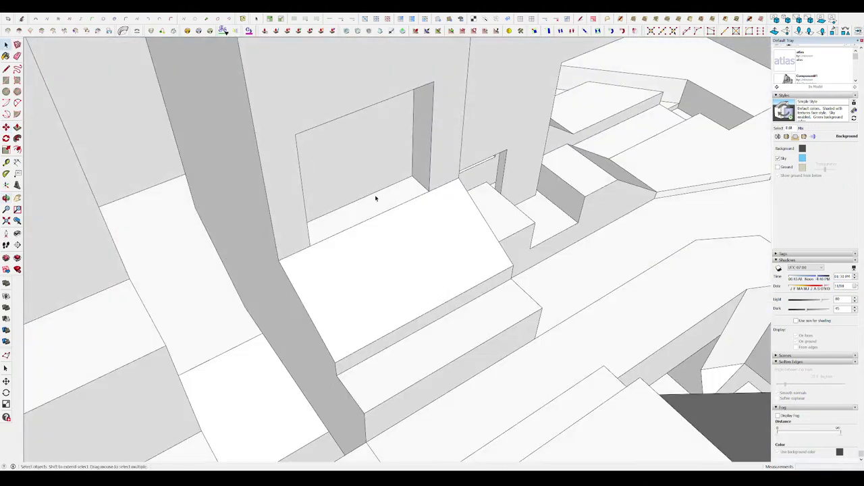
mouse_move(376, 198)
middle_down()
mouse_move(295, 215)
mouse_move(396, 229)
mouse_move(377, 217)
middle_up()
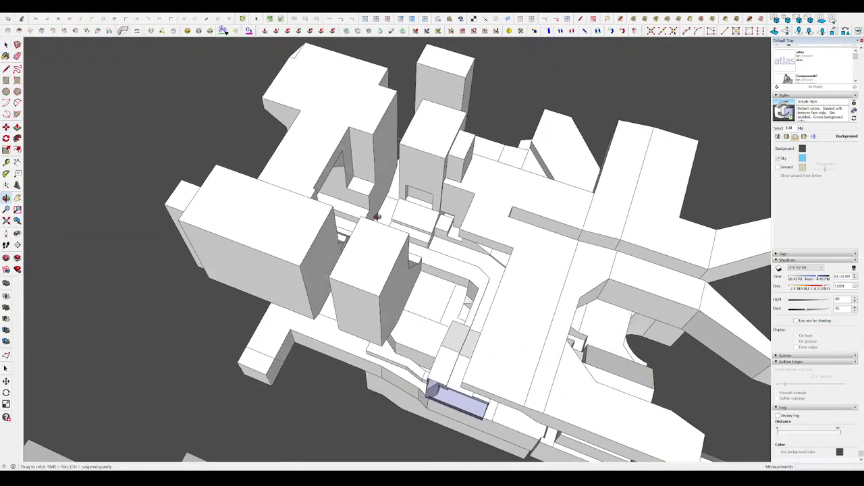
- Orbit and zoom around the whole mech to find its core interior section
scroll(377, 216, down, 10)
scroll(471, 223, up, 5)
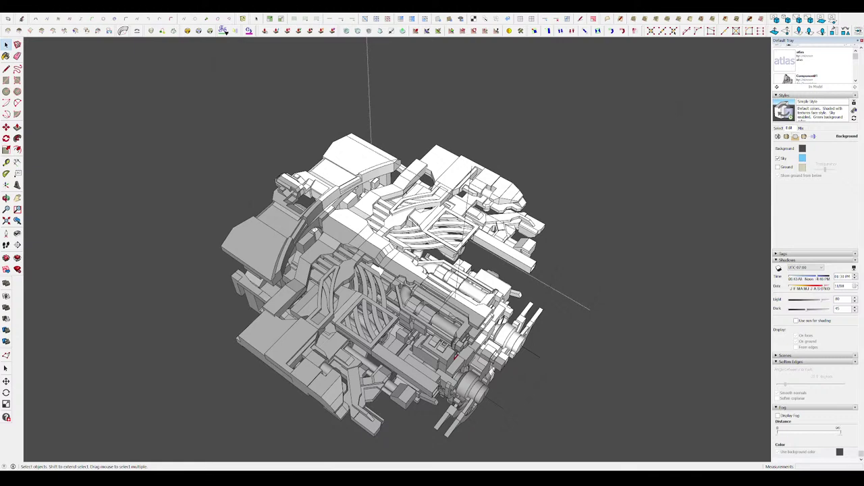
middle_drag(456, 356, 510, 235)
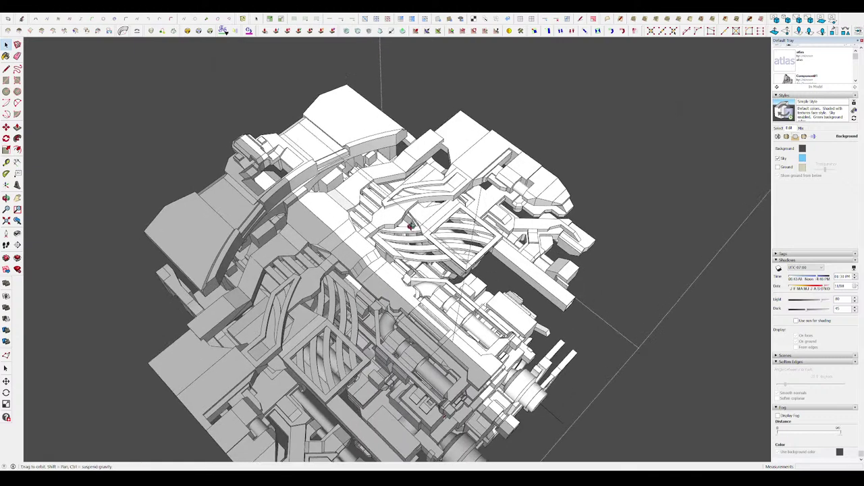
scroll(510, 235, up, 10)
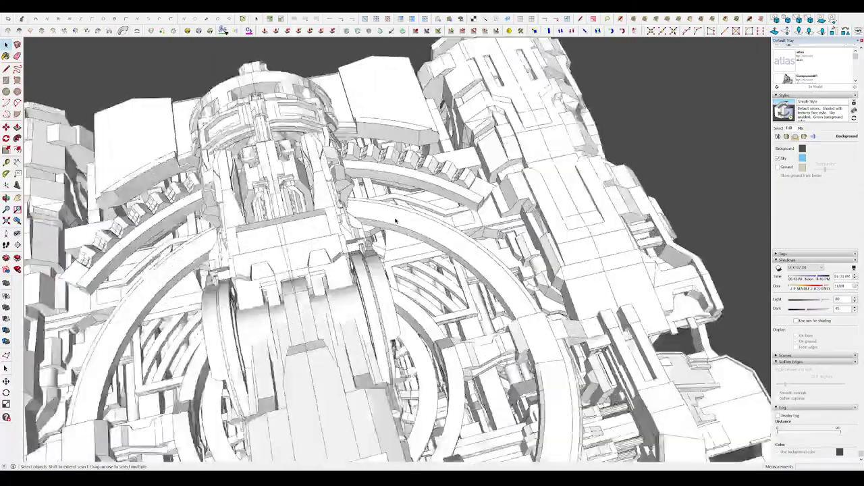
mouse_move(510, 235)
middle_down()
mouse_move(373, 247)
mouse_move(385, 295)
middle_up()
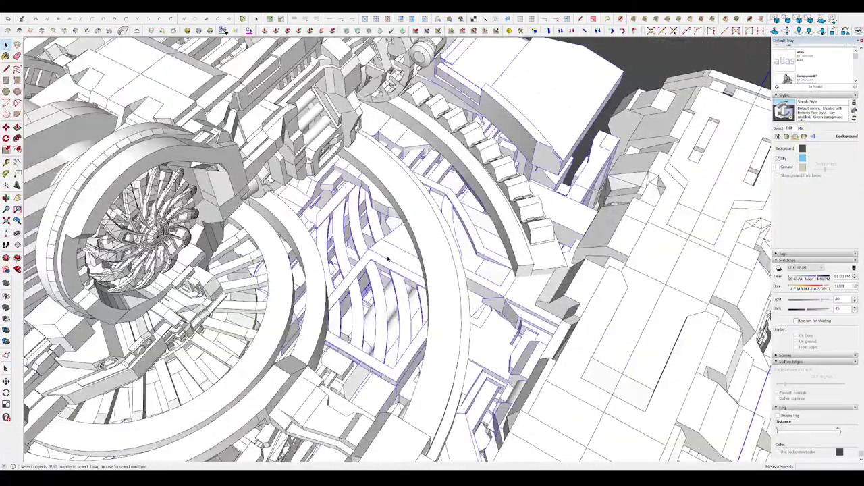
scroll(386, 295, down, 5)
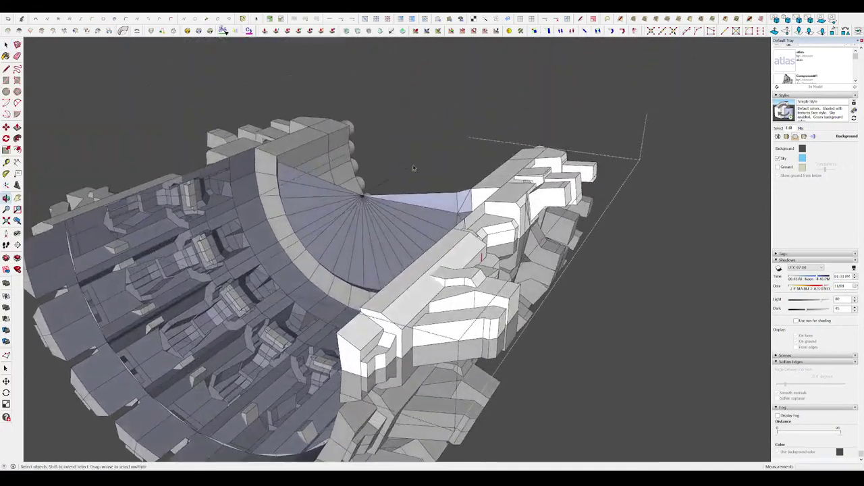
mouse_move(385, 296)
middle_down()
mouse_move(459, 243)
mouse_move(366, 250)
mouse_move(372, 180)
middle_up()
scroll(367, 250, up, 10)
scroll(378, 189, up, 3)
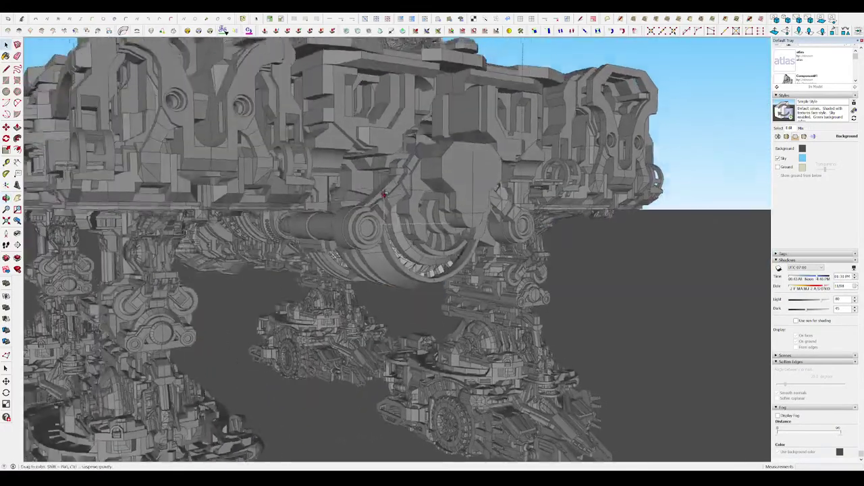
scroll(392, 202, up, 3)
scroll(405, 215, up, 2)
scroll(407, 216, up, 2)
- Zoom close on the hooked armored frame beside the octagonal drum
mouse_move(407, 217)
middle_down()
mouse_move(390, 242)
mouse_move(291, 207)
middle_up()
scroll(292, 207, up, 3)
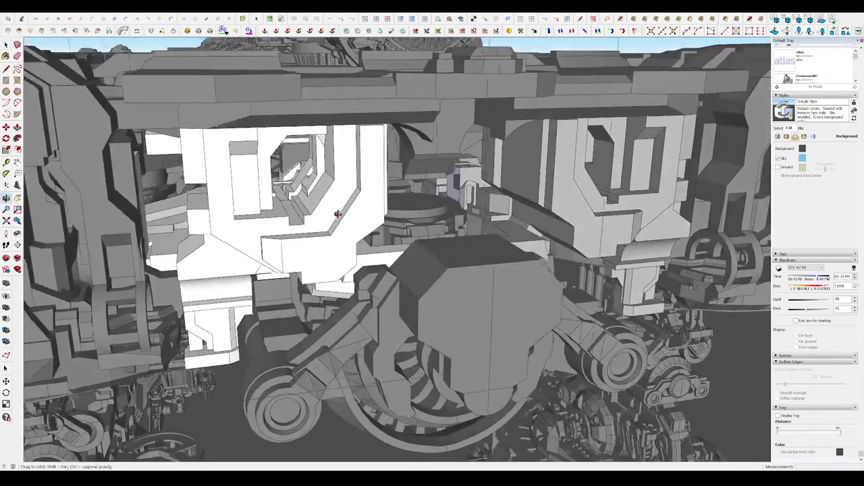
scroll(340, 212, up, 3)
scroll(419, 199, up, 2)
middle_drag(424, 199, 429, 229)
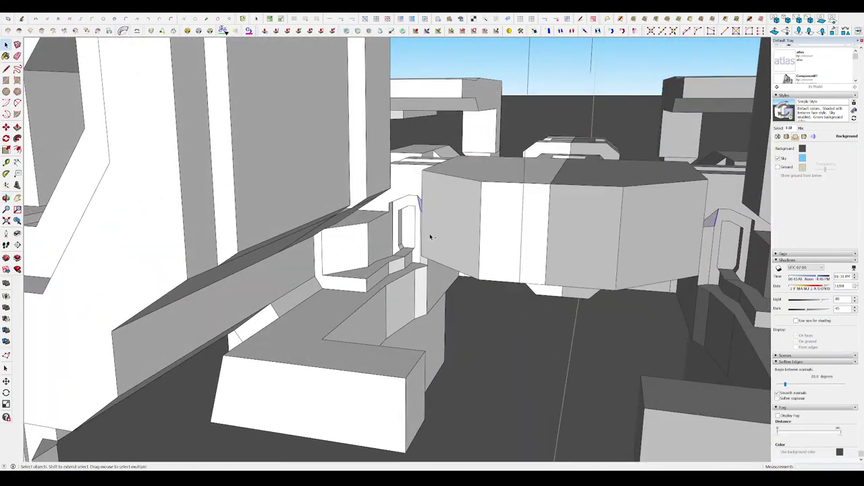
scroll(431, 237, down, 2)
scroll(440, 247, down, 5)
mouse_move(464, 280)
middle_down()
mouse_move(491, 178)
mouse_move(493, 139)
mouse_move(473, 125)
mouse_move(453, 133)
mouse_move(441, 284)
mouse_move(417, 305)
middle_up()
scroll(417, 305, down, 3)
scroll(264, 293, down, 3)
mouse_move(264, 293)
middle_down()
mouse_move(284, 223)
mouse_move(323, 173)
mouse_move(289, 119)
middle_up()
scroll(284, 223, up, 3)
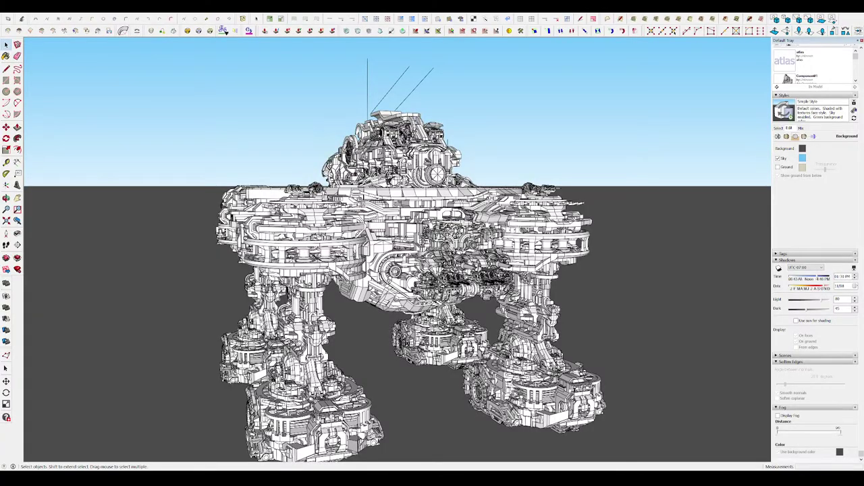
scroll(435, 267, up, 3)
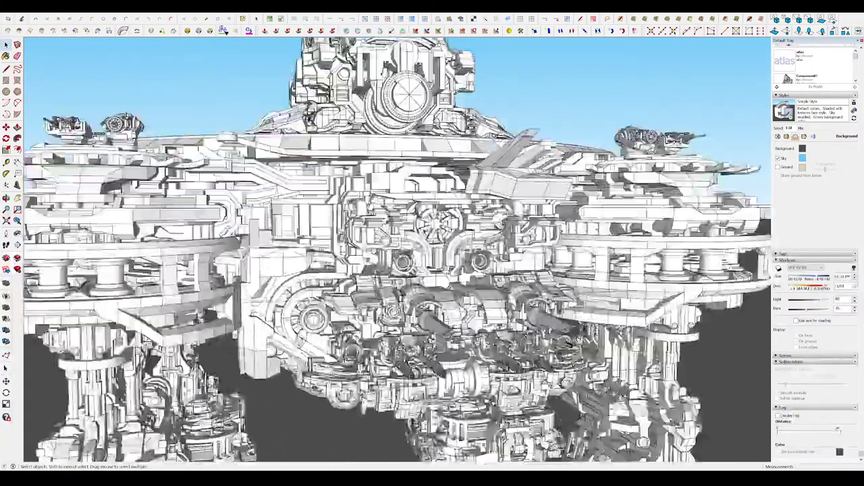
scroll(435, 267, up, 2)
scroll(436, 267, up, 2)
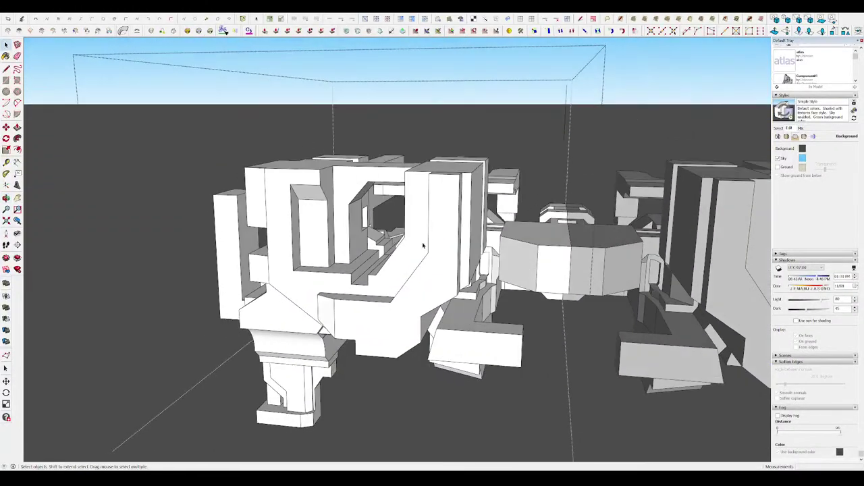
- Zoom in on the interior stair landing, starting and cancelling a stray line
mouse_move(439, 239)
middle_down()
mouse_move(460, 232)
mouse_move(472, 243)
middle_up()
scroll(493, 260, up, 10)
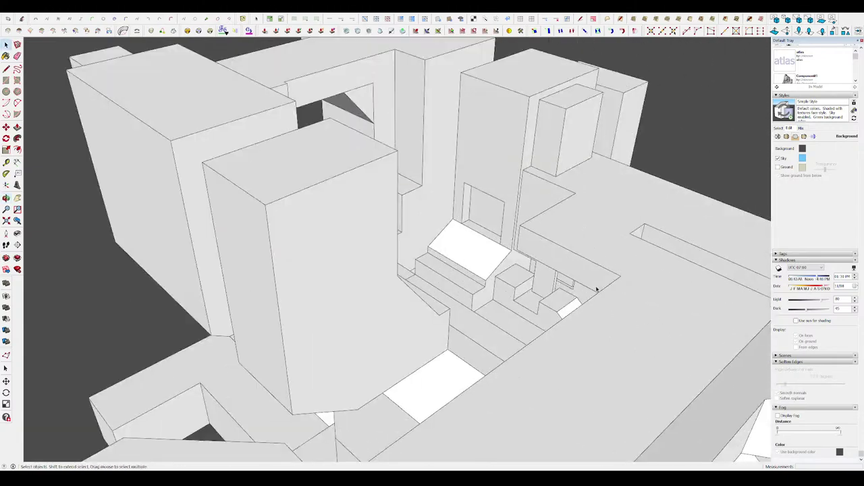
scroll(492, 261, up, 5)
key(space)
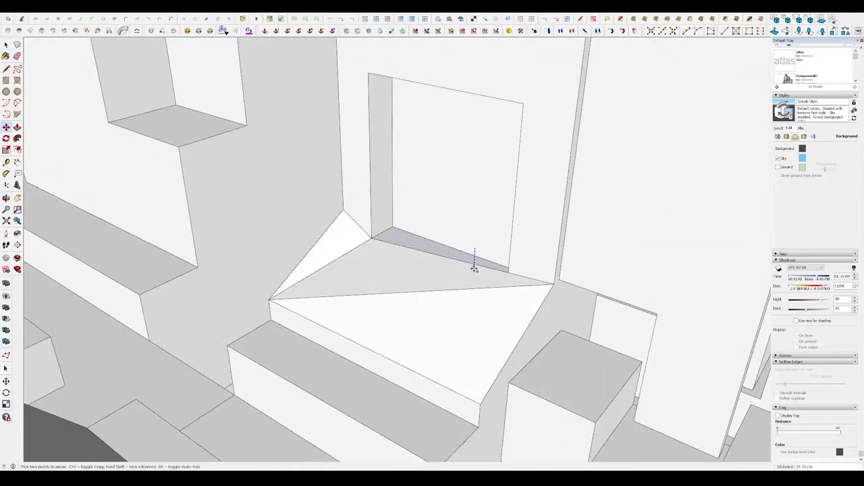
middle_drag(475, 271, 467, 241)
key(l)
click(369, 221)
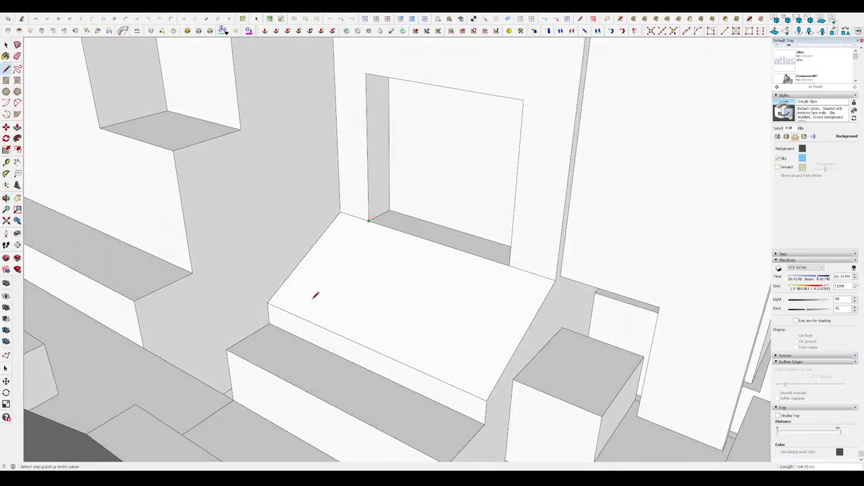
key(space)
- Push/Pull the landing's top face upward into a rectangular block
click(450, 284)
mouse_move(450, 283)
middle_down()
mouse_move(466, 239)
mouse_move(457, 264)
mouse_move(286, 360)
mouse_move(447, 246)
mouse_move(144, 188)
middle_up()
key(p)
click(144, 188)
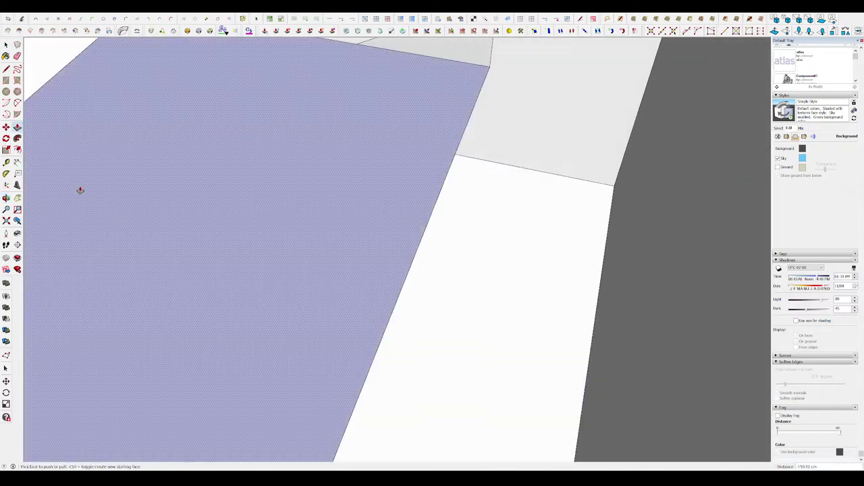
scroll(573, 177, down, 5)
key(space)
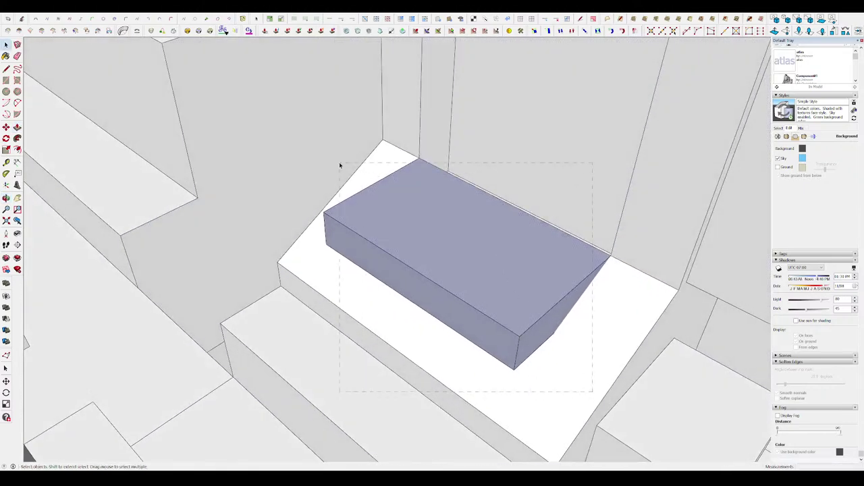
- Select the geometry around the new block and orbit out to review it
drag(646, 444, 372, 188)
middle_drag(520, 241, 439, 191)
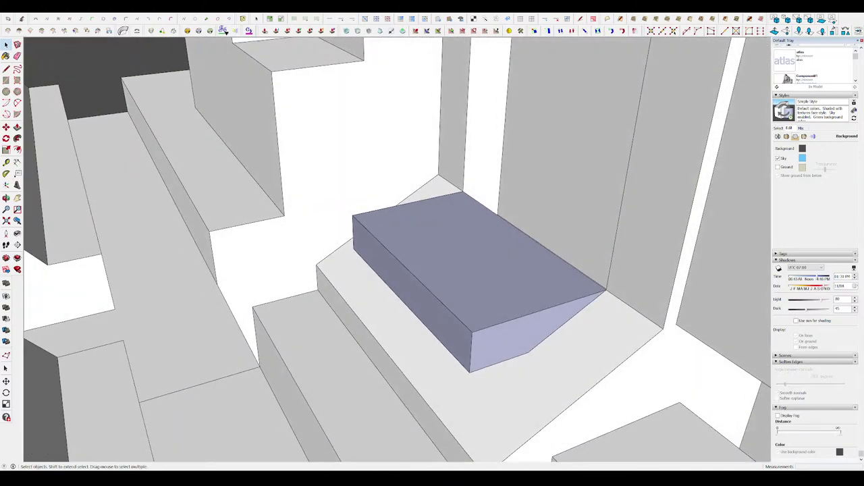
scroll(279, 228, down, 5)
scroll(279, 229, down, 5)
scroll(279, 228, down, 3)
scroll(279, 229, up, 3)
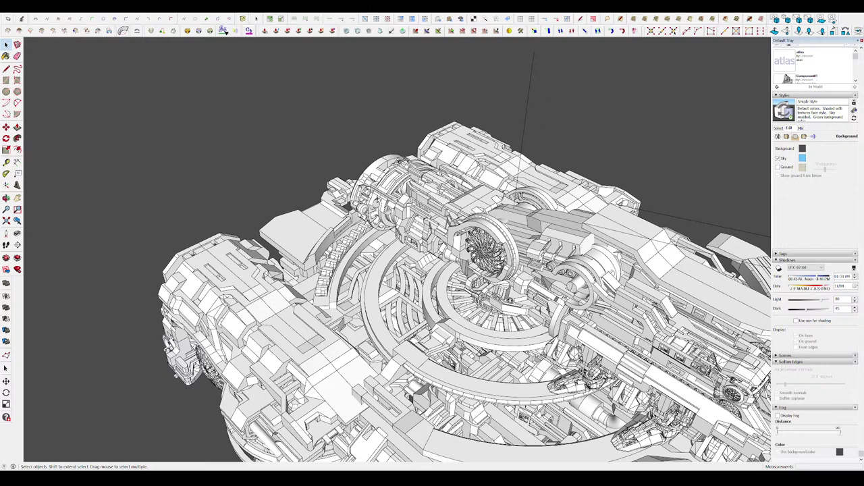
- Zoom into the inner chamber and erase the small blue box
mouse_move(432, 385)
middle_down()
mouse_move(585, 319)
mouse_move(585, 214)
mouse_move(348, 236)
middle_up()
scroll(435, 387, up, 3)
scroll(349, 236, up, 5)
scroll(348, 236, up, 4)
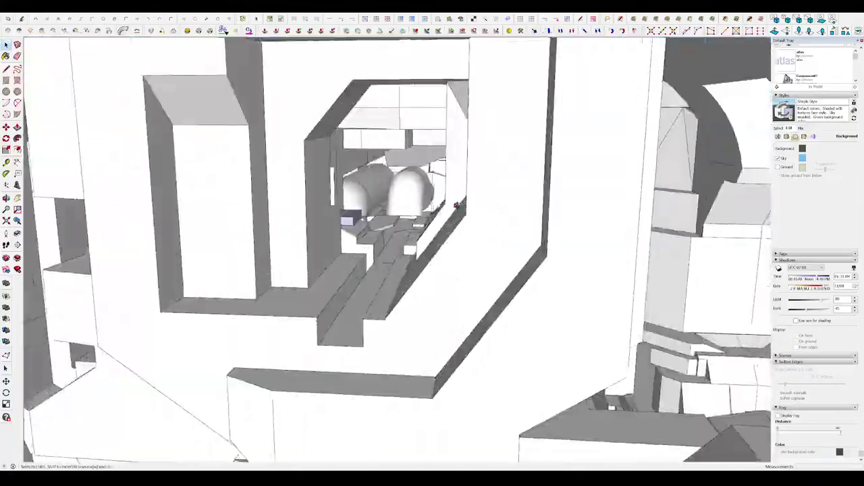
scroll(348, 236, up, 2)
scroll(346, 232, up, 2)
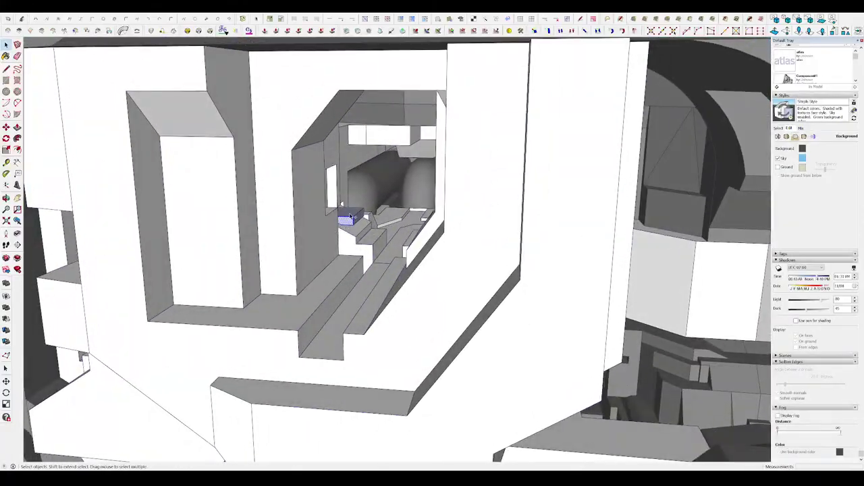
scroll(340, 224, up, 3)
middle_drag(340, 224, 282, 264)
key(e)
click(364, 243)
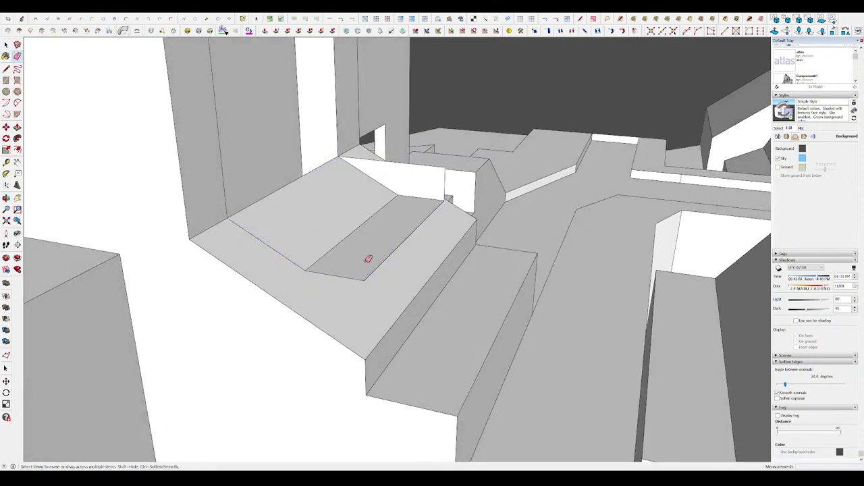
- Erase the stray upper edge on the sloped roof
scroll(395, 264, up, 3)
middle_drag(448, 181, 463, 185)
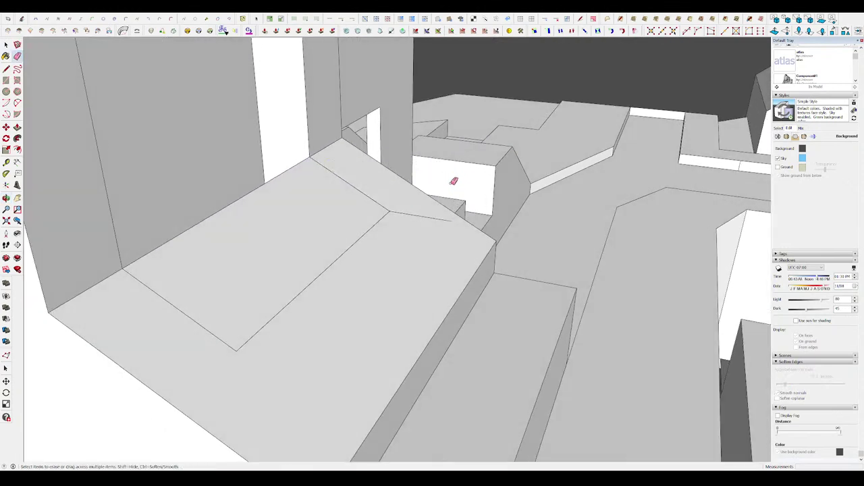
click(299, 160)
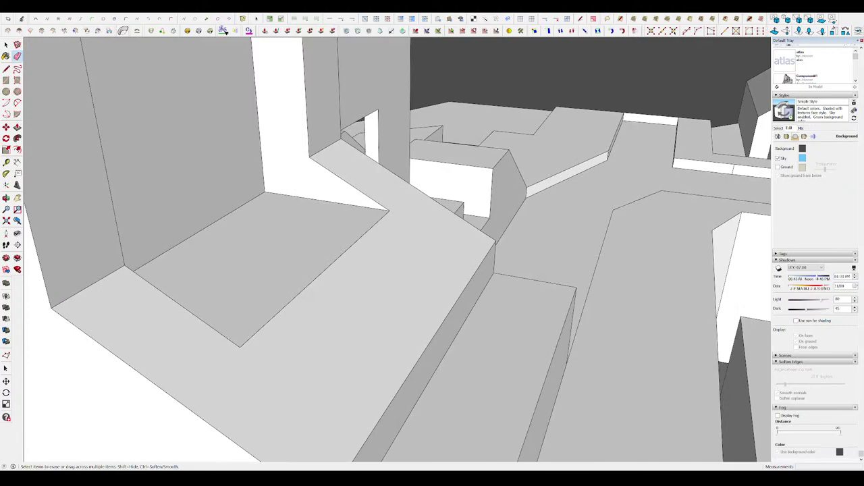
key(space)
scroll(504, 239, down, 10)
scroll(504, 239, up, 3)
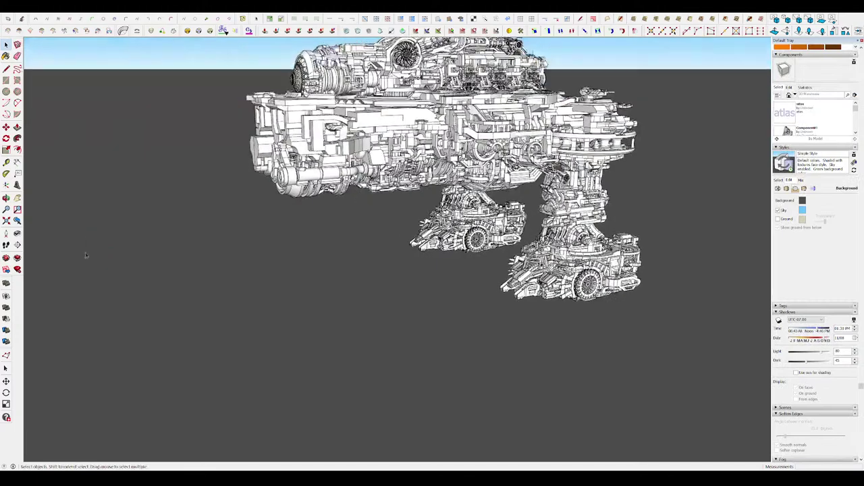
- Enable shadows and orbit the mech to review its shadows on the ground
mouse_move(85, 250)
middle_down()
mouse_move(386, 260)
mouse_move(673, 293)
middle_up()
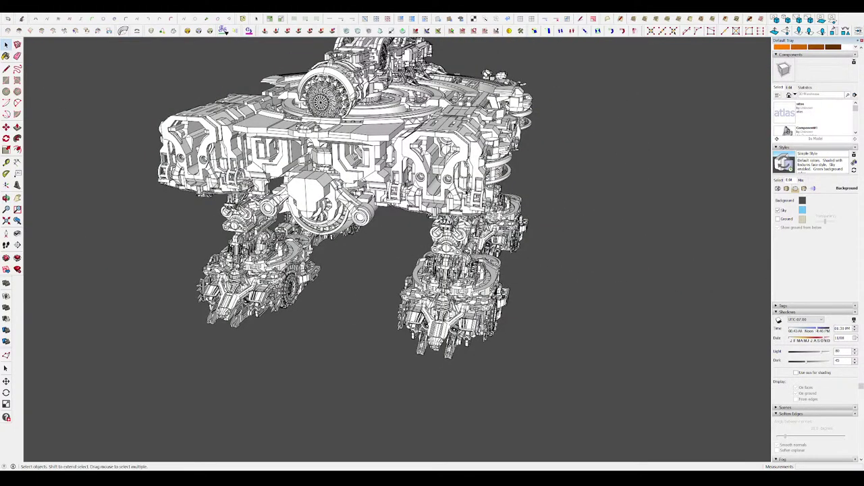
click(777, 320)
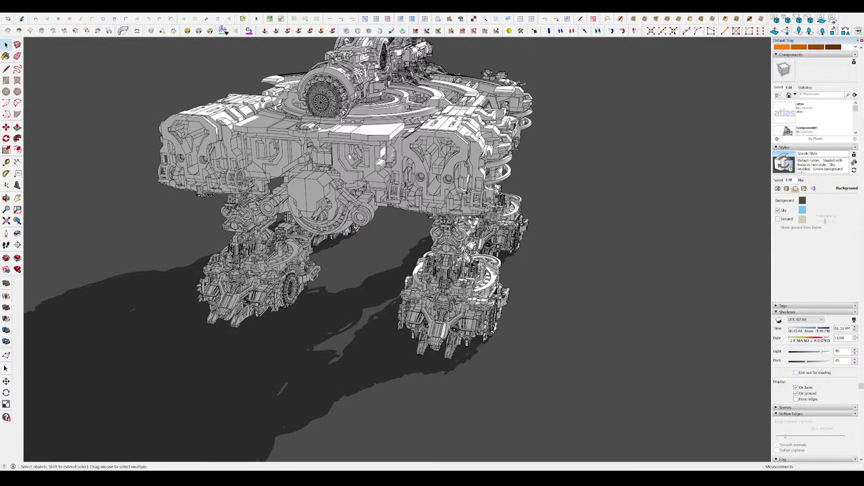
key(o)
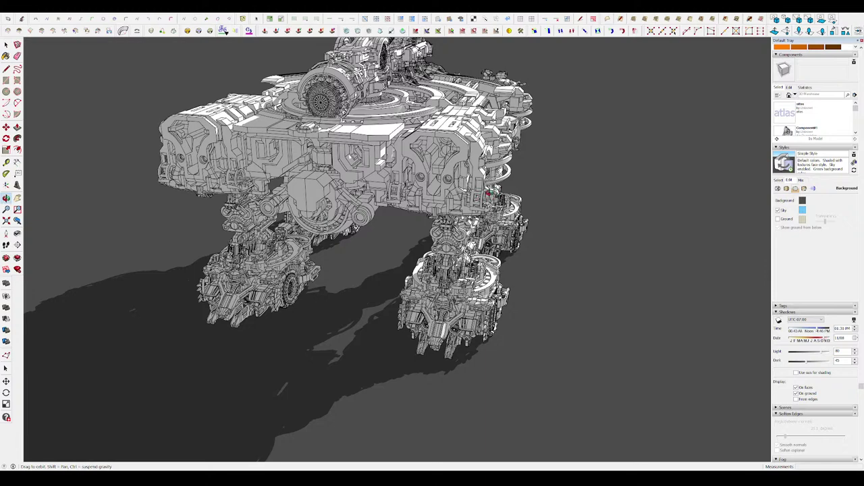
key(space)
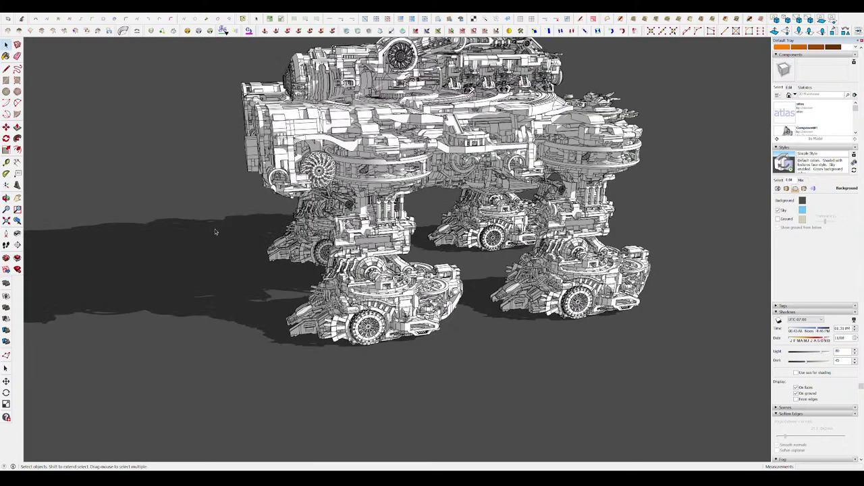
middle_drag(215, 229, 390, 216)
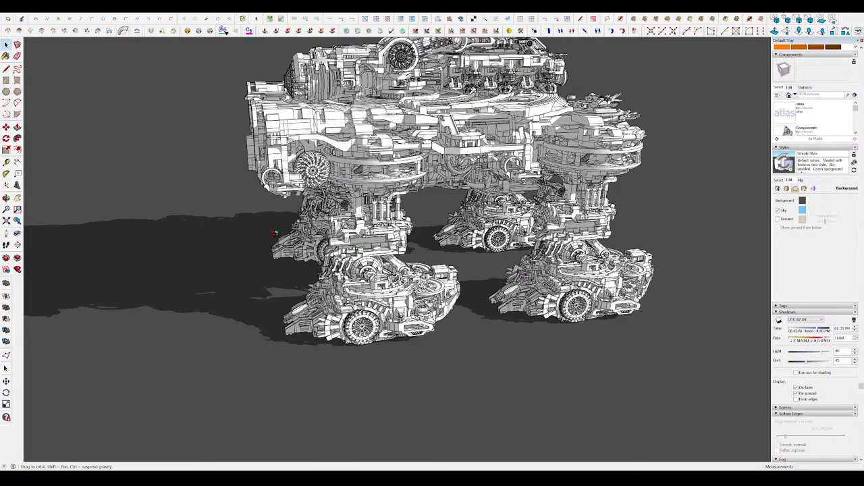
middle_drag(275, 233, 284, 237)
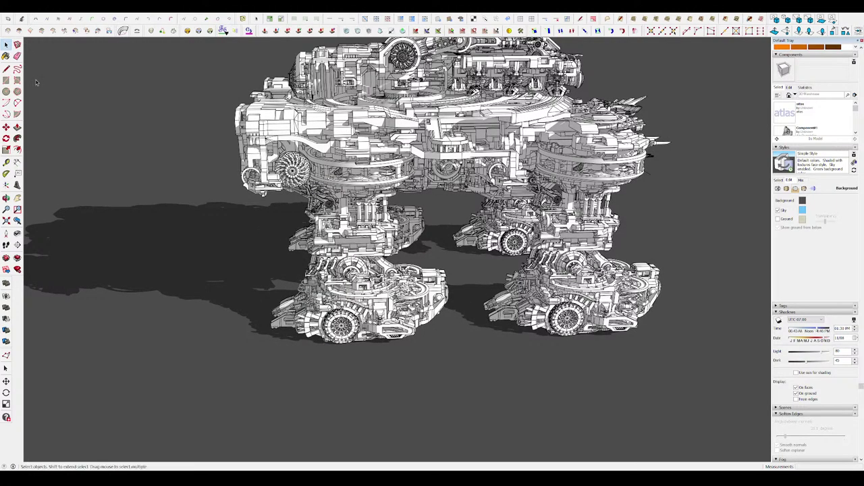
middle_drag(283, 238, 217, 237)
scroll(424, 173, up, 3)
- Orbit above the mech, zoom in on the front gun section, then back out
scroll(424, 173, up, 3)
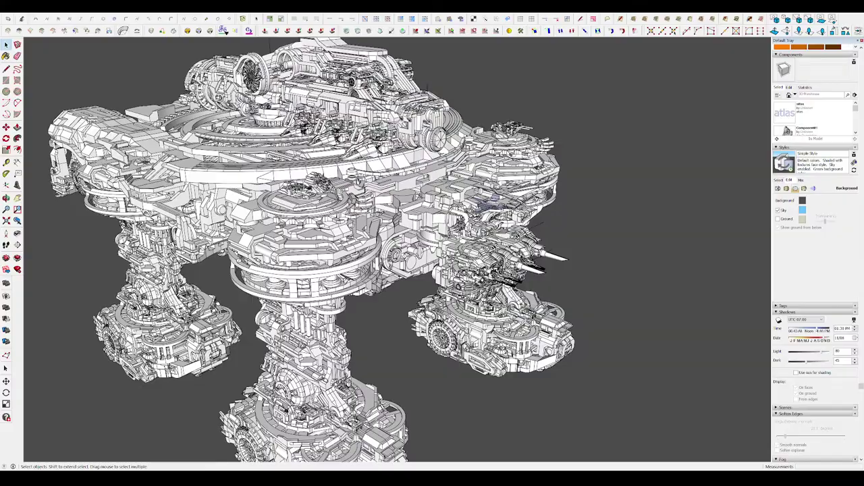
middle_drag(378, 92, 393, 207)
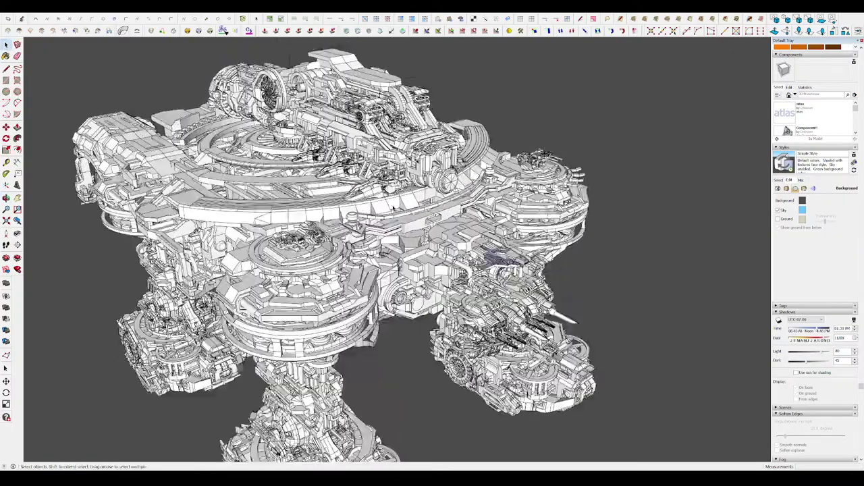
scroll(476, 284, up, 2)
scroll(476, 284, up, 1)
scroll(477, 284, up, 2)
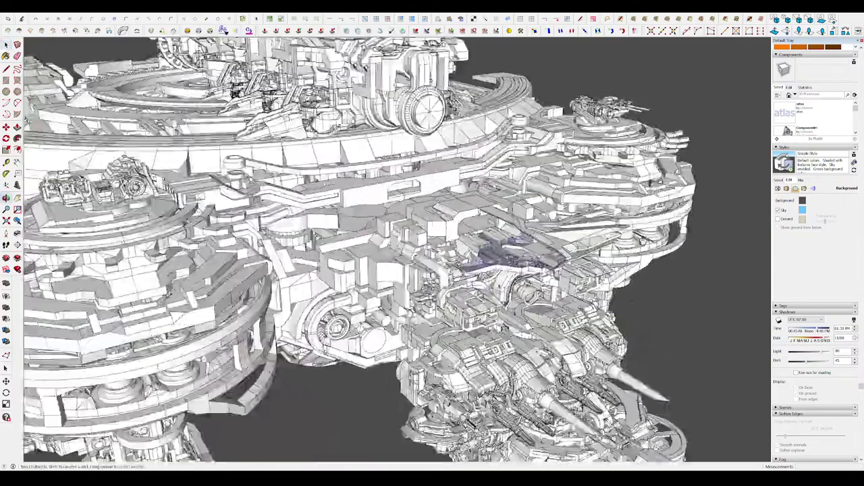
scroll(506, 365, up, 2)
scroll(506, 364, up, 2)
scroll(507, 365, up, 2)
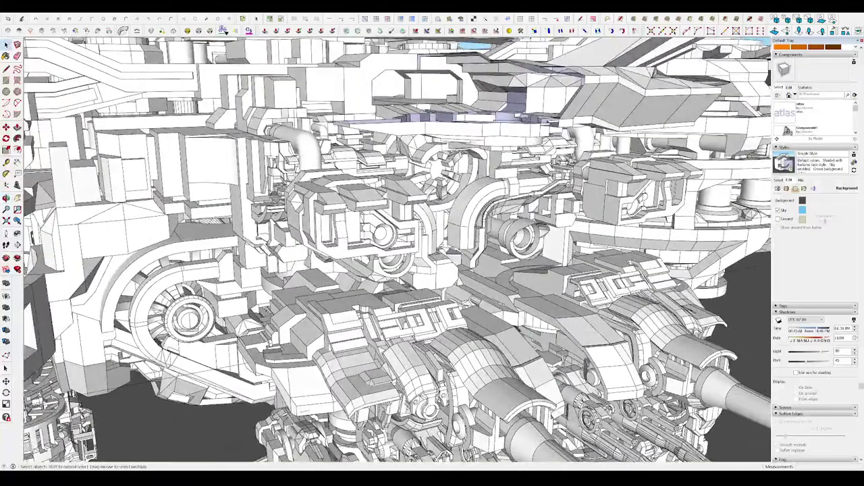
scroll(298, 297, down, 5)
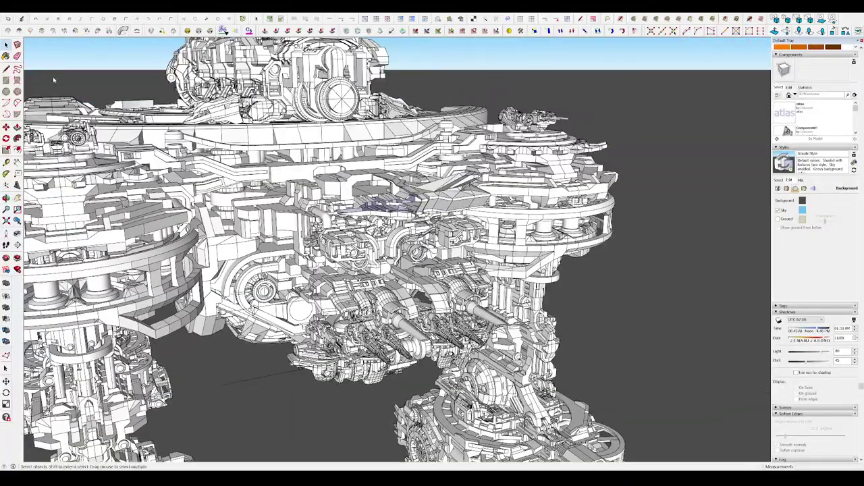
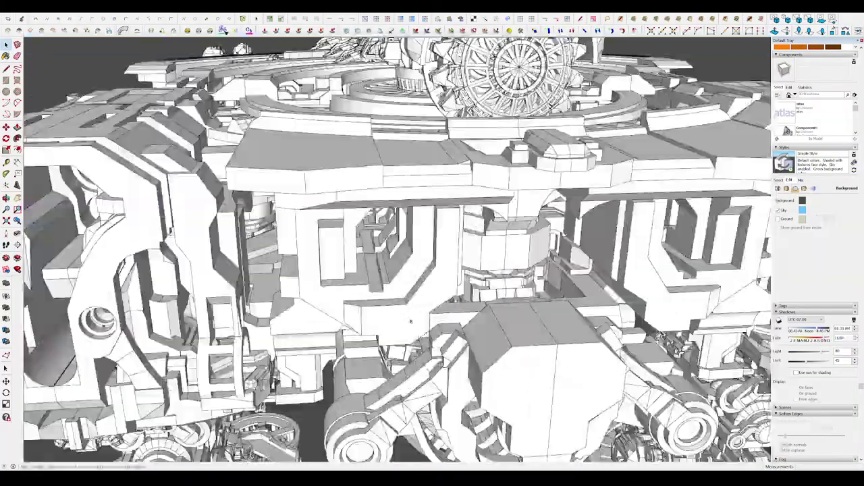
- Orbit in on the model's central opening, briefly selecting everything then clearing the selection
mouse_move(410, 321)
middle_down()
mouse_move(272, 237)
mouse_move(225, 233)
mouse_move(227, 245)
middle_up()
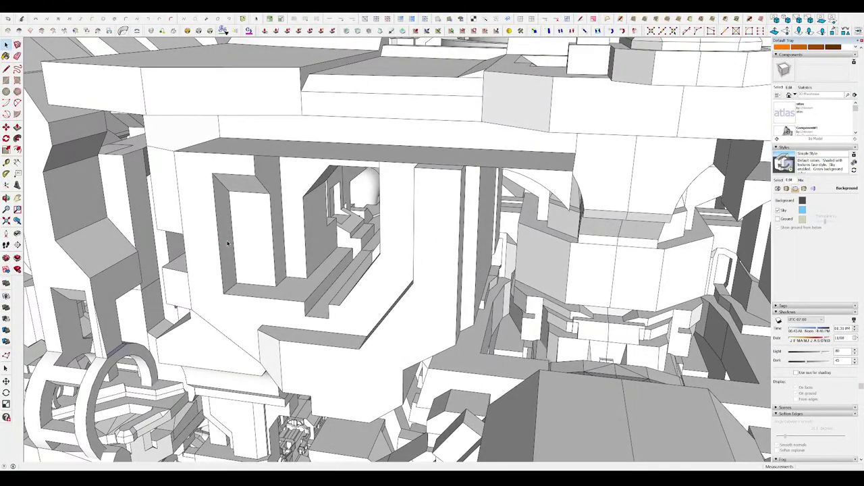
scroll(338, 216, up, 3)
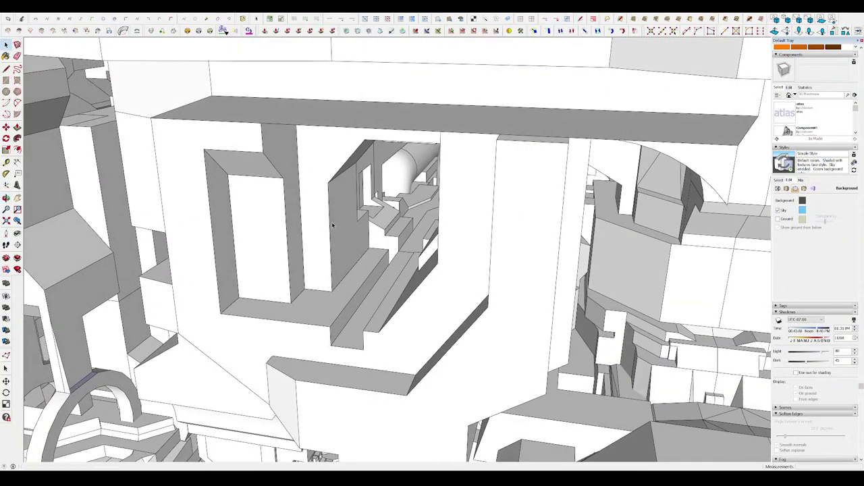
key(space)
key(ctrl+a)
scroll(383, 218, up, 3)
key(ctrl+t)
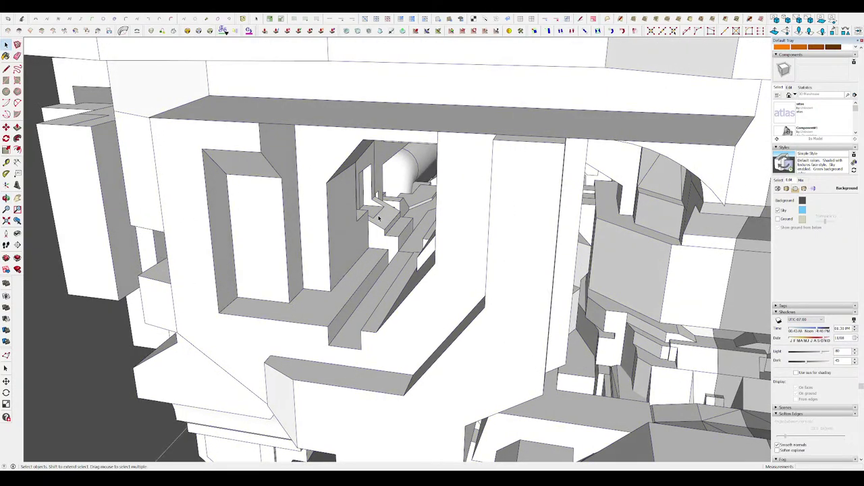
scroll(338, 233, up, 5)
scroll(306, 250, up, 3)
mouse_move(306, 249)
middle_down()
mouse_move(391, 212)
mouse_move(285, 220)
mouse_move(320, 274)
mouse_move(302, 339)
mouse_move(470, 313)
mouse_move(286, 276)
mouse_move(329, 290)
mouse_move(129, 327)
mouse_move(408, 241)
mouse_move(531, 217)
mouse_move(387, 304)
middle_up()
scroll(386, 312, up, 3)
- Push/Pull the low step face up to the upper platform level
key(p)
drag(445, 331, 473, 337)
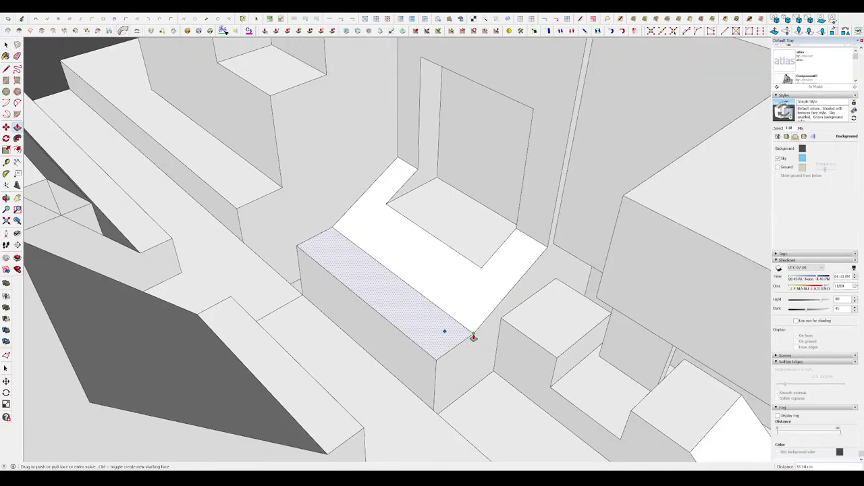
mouse_move(492, 279)
middle_down()
mouse_move(383, 293)
mouse_move(455, 289)
mouse_move(399, 293)
mouse_move(349, 319)
mouse_move(511, 295)
mouse_move(357, 293)
middle_up()
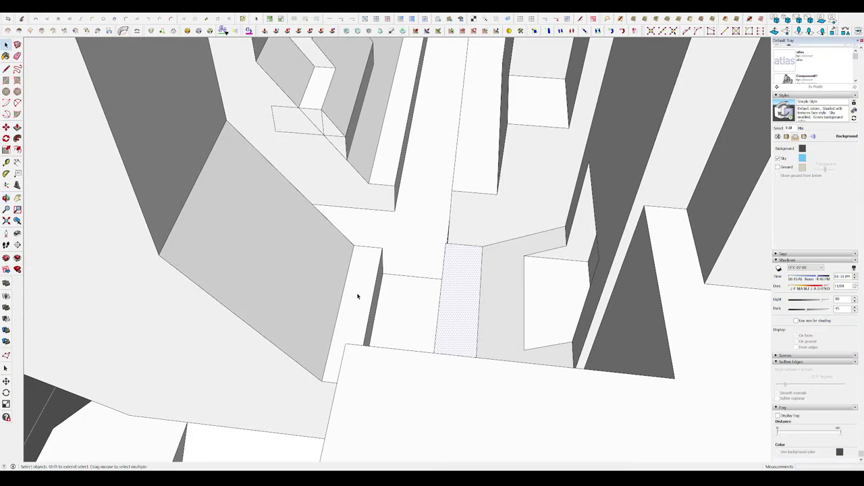
key(m)
scroll(448, 286, down, 3)
mouse_move(452, 286)
middle_down()
mouse_move(459, 256)
mouse_move(447, 233)
middle_up()
scroll(448, 233, up, 10)
scroll(447, 233, down, 5)
mouse_move(461, 193)
middle_down()
mouse_move(493, 237)
mouse_move(601, 200)
mouse_move(578, 180)
mouse_move(435, 176)
middle_up()
- Orbit and zoom around the stepped geometry to inspect the raised step
key(m)
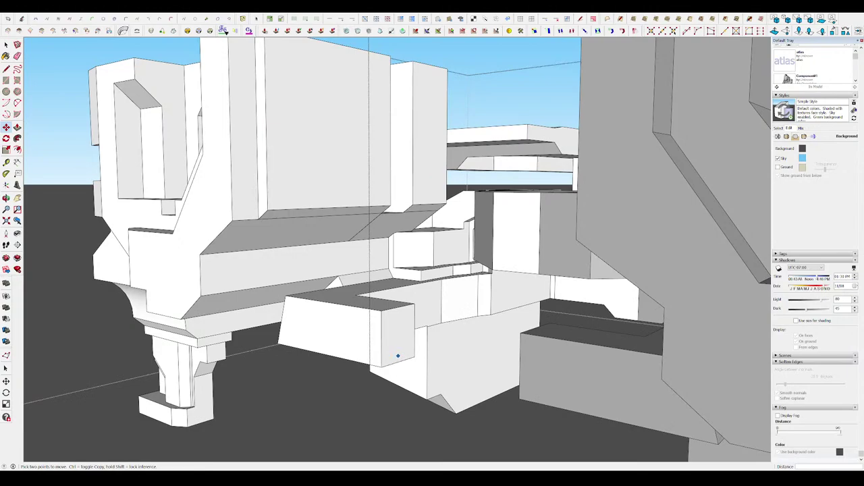
mouse_move(398, 356)
middle_down()
mouse_move(448, 385)
mouse_move(383, 187)
middle_up()
scroll(421, 215, up, 5)
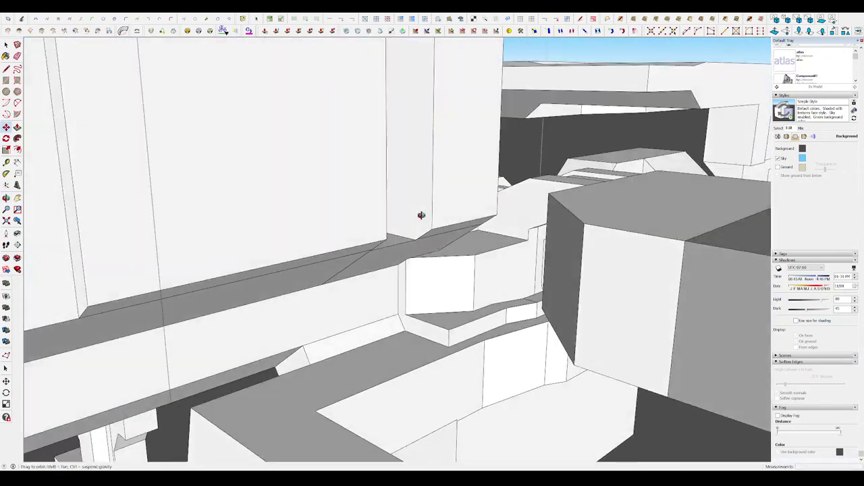
mouse_move(421, 215)
middle_down()
mouse_move(303, 357)
mouse_move(183, 343)
mouse_move(342, 308)
middle_up()
scroll(509, 307, down, 5)
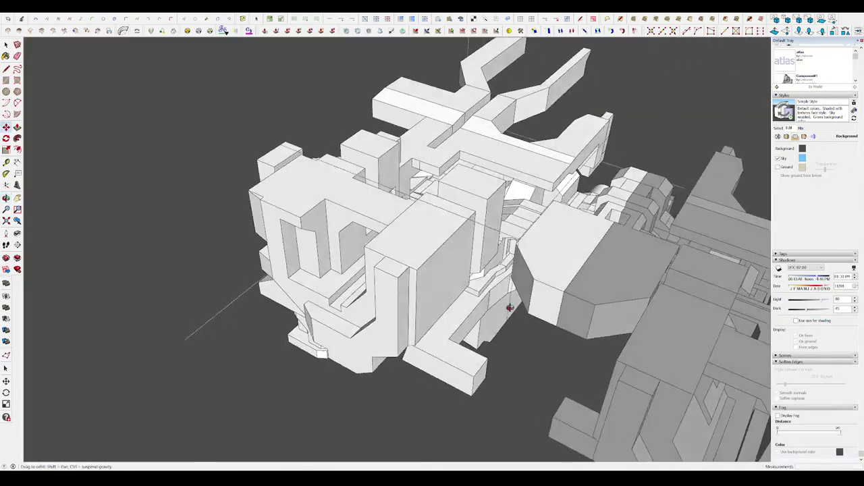
mouse_move(510, 307)
middle_down()
mouse_move(440, 176)
mouse_move(554, 169)
mouse_move(511, 245)
middle_up()
scroll(441, 162, up, 2)
scroll(440, 155, up, 3)
scroll(441, 156, up, 3)
scroll(486, 276, up, 3)
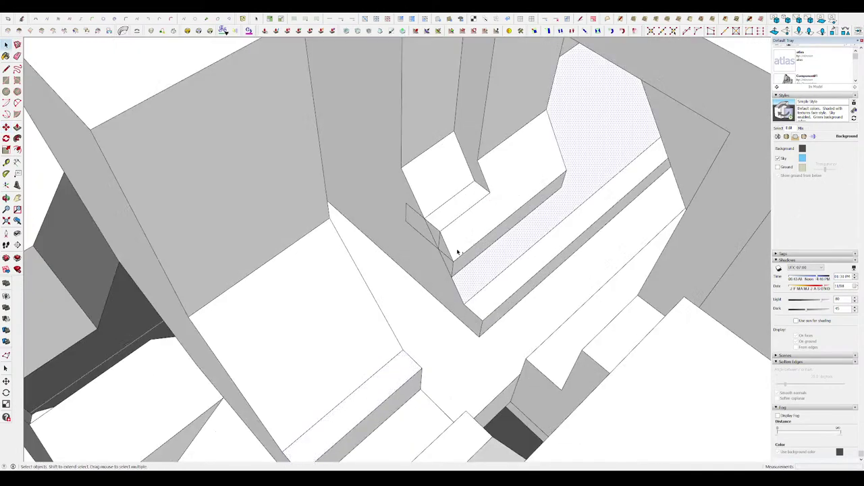
mouse_move(457, 252)
middle_down()
mouse_move(416, 247)
mouse_move(450, 237)
mouse_move(451, 189)
mouse_move(457, 247)
middle_up()
- Erase the short stray edge left on the raised step
key(e)
scroll(442, 239, up, 2)
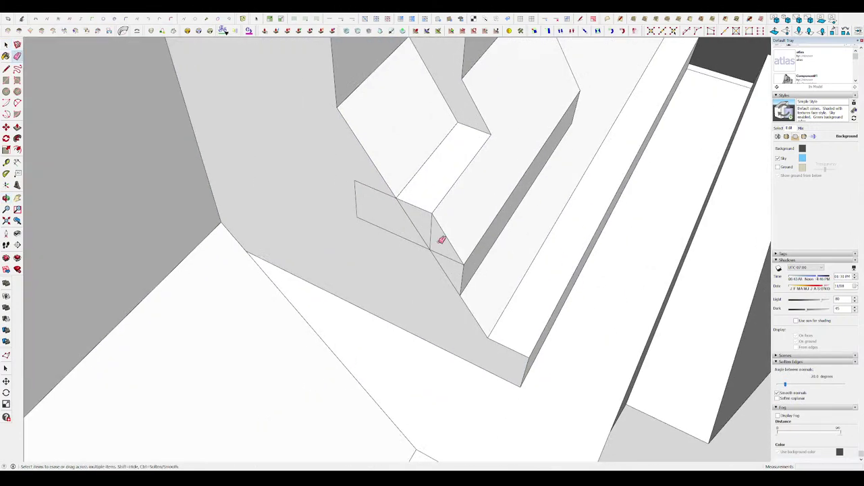
click(434, 246)
mouse_move(355, 187)
middle_down()
mouse_move(395, 251)
mouse_move(303, 288)
mouse_move(338, 250)
middle_up()
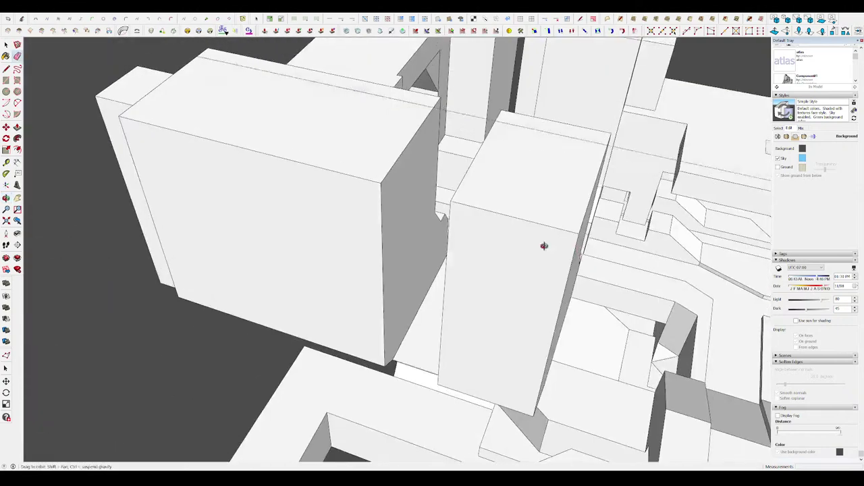
mouse_move(544, 245)
middle_down()
mouse_move(492, 195)
mouse_move(414, 367)
middle_up()
scroll(373, 393, up, 3)
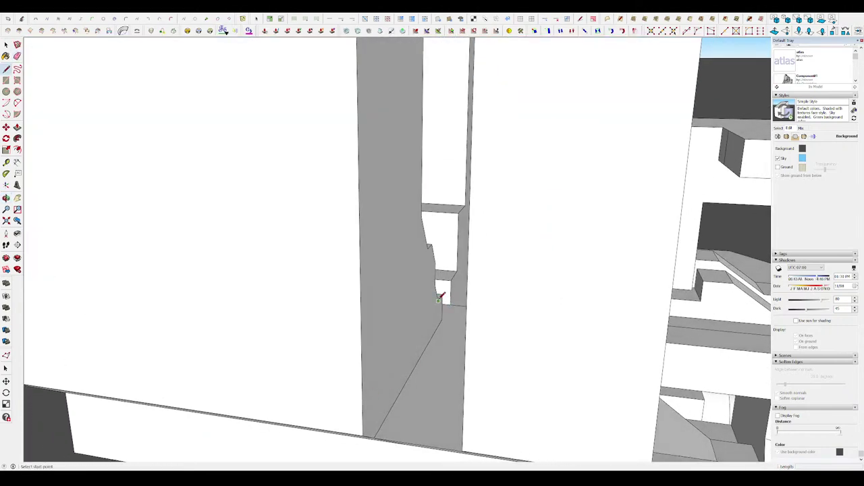
- Start a line at the wall's bottom corner and orbit to face the wall gap
key(l)
click(363, 419)
mouse_move(363, 419)
middle_down()
mouse_move(468, 419)
mouse_move(481, 280)
middle_up()
scroll(491, 400, down, 5)
scroll(456, 230, up, 5)
mouse_move(456, 230)
middle_down()
mouse_move(450, 250)
mouse_move(457, 183)
middle_up()
- Push/Pull the wall face outward to meet the left wall
key(p)
click(473, 202)
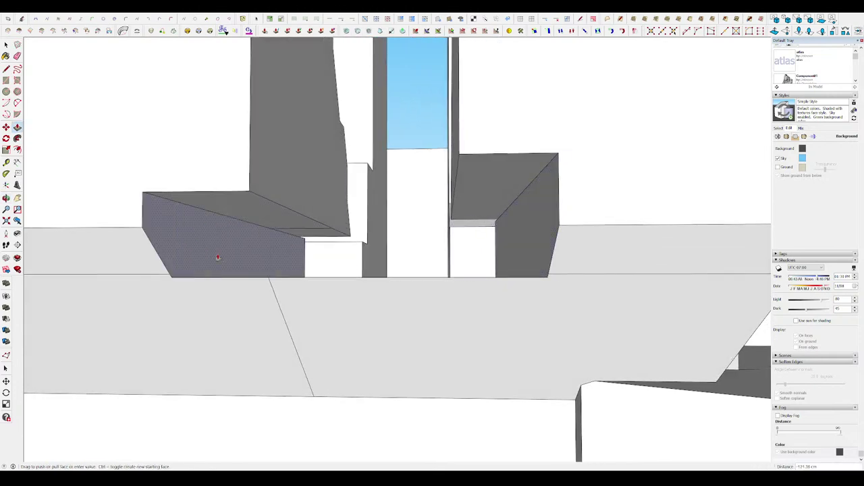
click(218, 257)
middle_drag(232, 289, 257, 251)
- Draw a sloped line from the wall corner across the wall to form the wedge base
key(e)
mouse_move(315, 224)
middle_down()
mouse_move(284, 250)
mouse_move(310, 237)
mouse_move(276, 202)
mouse_move(234, 317)
middle_up()
key(l)
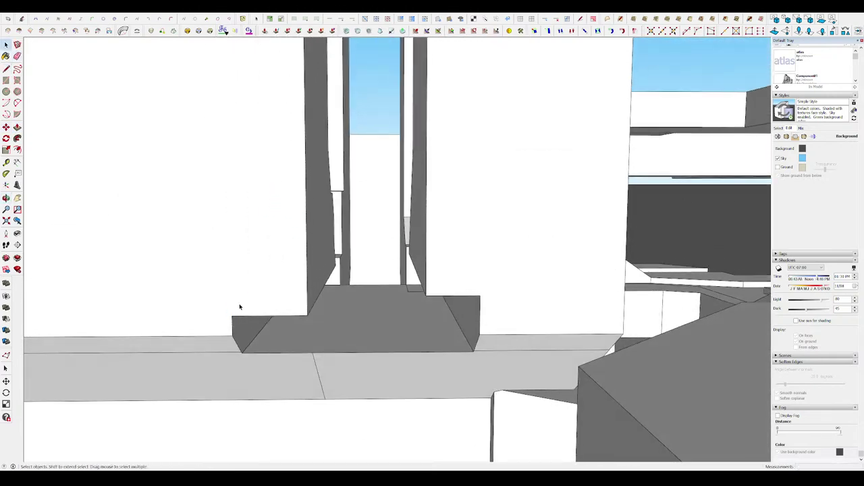
click(232, 316)
click(306, 174)
mouse_move(307, 174)
middle_down()
mouse_move(372, 270)
mouse_move(524, 355)
mouse_move(342, 295)
mouse_move(332, 199)
mouse_move(340, 129)
mouse_move(340, 328)
mouse_move(347, 334)
mouse_move(729, 144)
mouse_move(515, 218)
mouse_move(473, 286)
mouse_move(480, 320)
mouse_move(264, 320)
mouse_move(465, 208)
mouse_move(448, 239)
mouse_move(418, 192)
middle_up()
scroll(453, 322, down, 5)
scroll(309, 376, up, 5)
scroll(353, 283, up, 5)
scroll(469, 296, up, 5)
- Orbit from an overhead view to a new angle on the gap between the blocks
key(e)
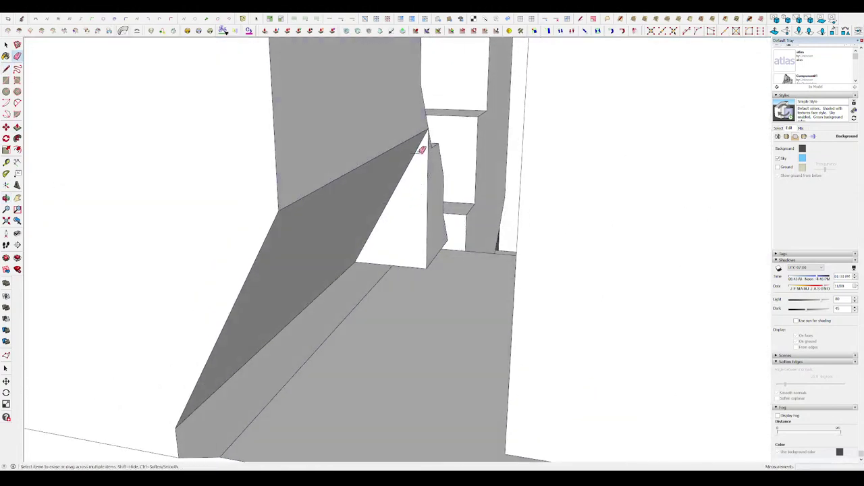
mouse_move(421, 149)
middle_down()
mouse_move(419, 207)
mouse_move(383, 322)
mouse_move(290, 380)
mouse_move(404, 254)
mouse_move(401, 195)
middle_up()
scroll(401, 197, up, 3)
key(p)
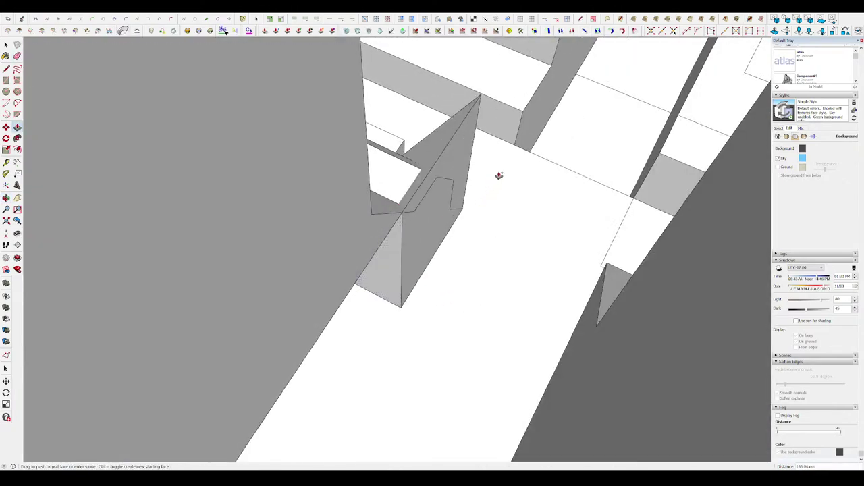
mouse_move(499, 176)
middle_down()
mouse_move(504, 162)
mouse_move(241, 248)
mouse_move(263, 207)
mouse_move(426, 254)
middle_up()
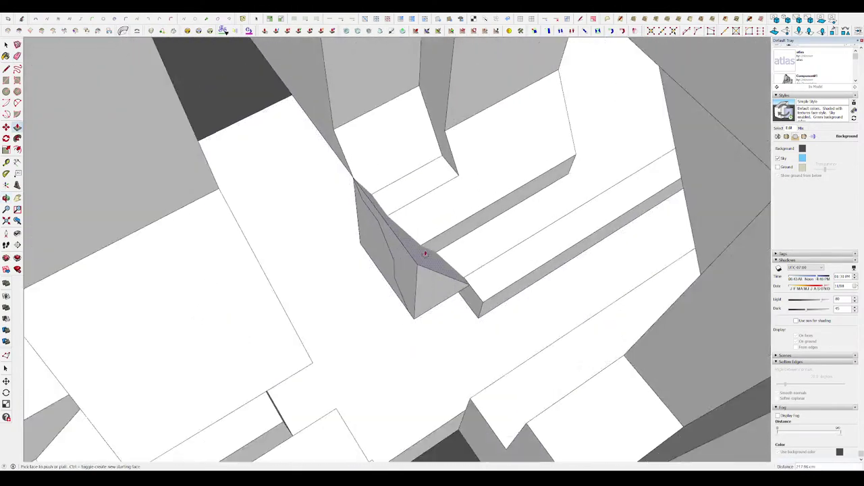
scroll(426, 254, down, 3)
key(space)
scroll(406, 272, up, 3)
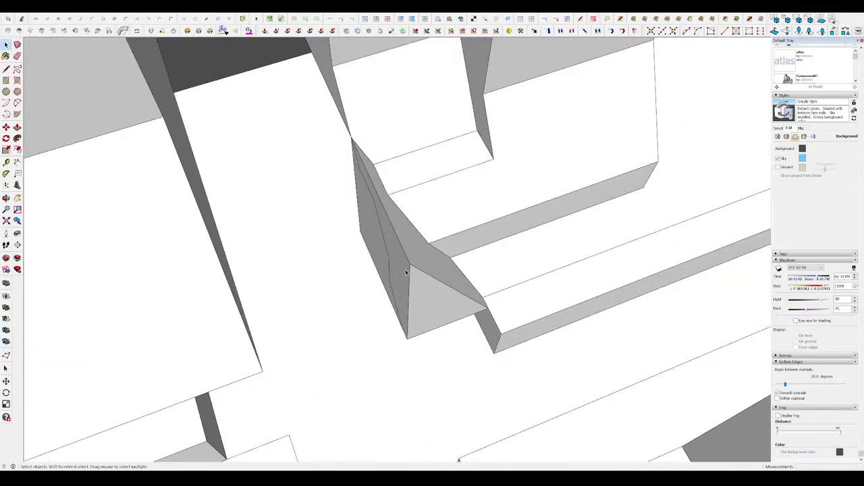
- Erase the triangular faces, leftover edges and dark face inside the gap
key(e)
drag(406, 272, 413, 323)
click(414, 324)
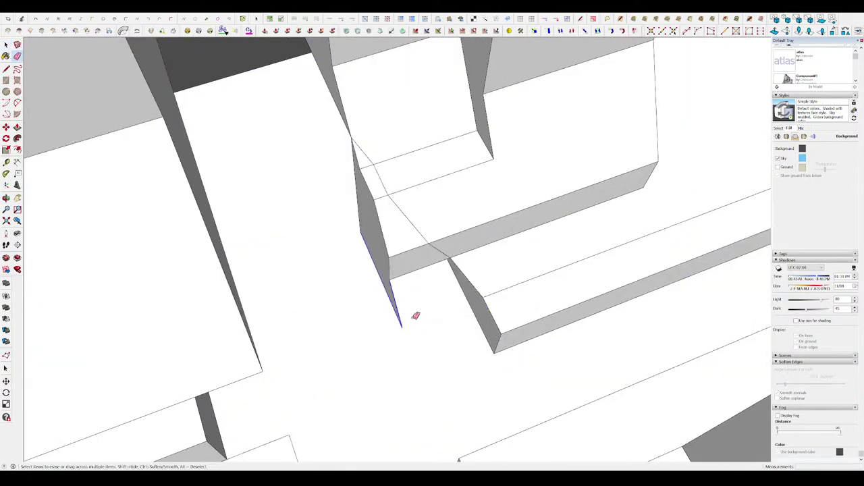
click(414, 318)
click(378, 243)
click(379, 226)
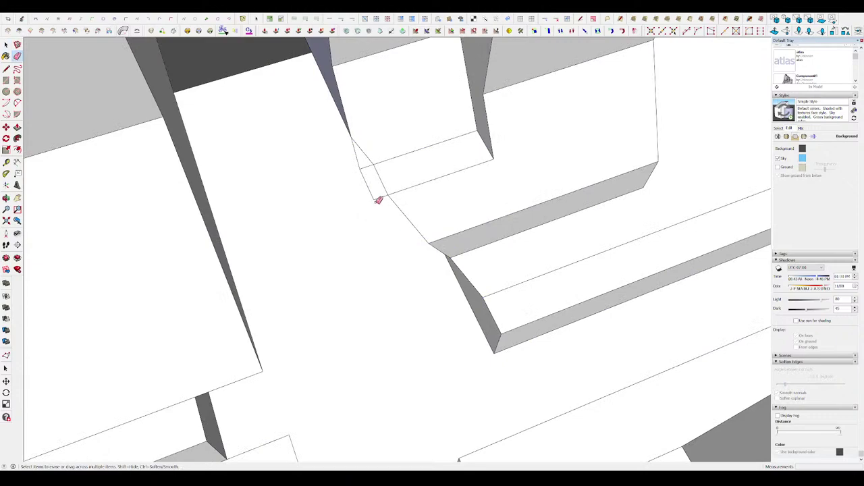
mouse_move(376, 183)
middle_down()
mouse_move(558, 193)
mouse_move(416, 193)
mouse_move(405, 139)
middle_up()
scroll(426, 196, up, 3)
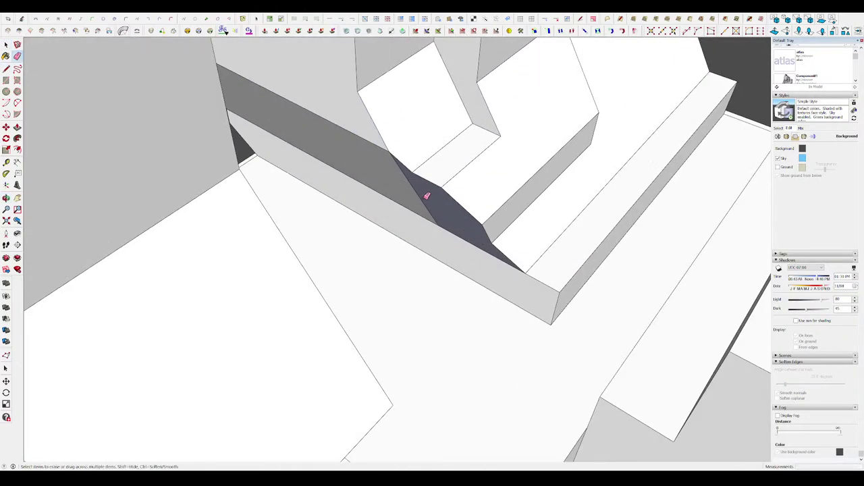
click(427, 196)
mouse_move(427, 195)
middle_down()
mouse_move(396, 224)
mouse_move(396, 266)
mouse_move(340, 253)
mouse_move(529, 276)
mouse_move(512, 269)
mouse_move(447, 190)
mouse_move(442, 240)
middle_up()
- Draw lines from the base corner to the pillar edges and across its face, forming a tapered section
scroll(446, 257, up, 3)
key(l)
click(464, 293)
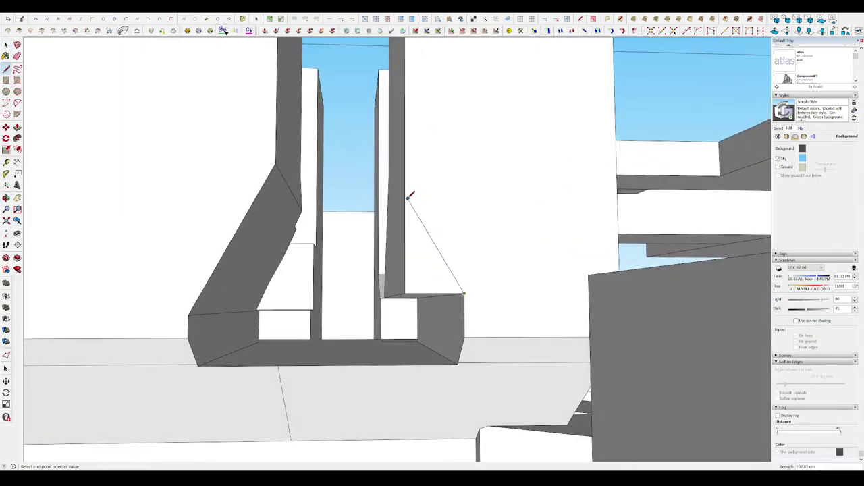
click(406, 170)
middle_drag(406, 170, 470, 175)
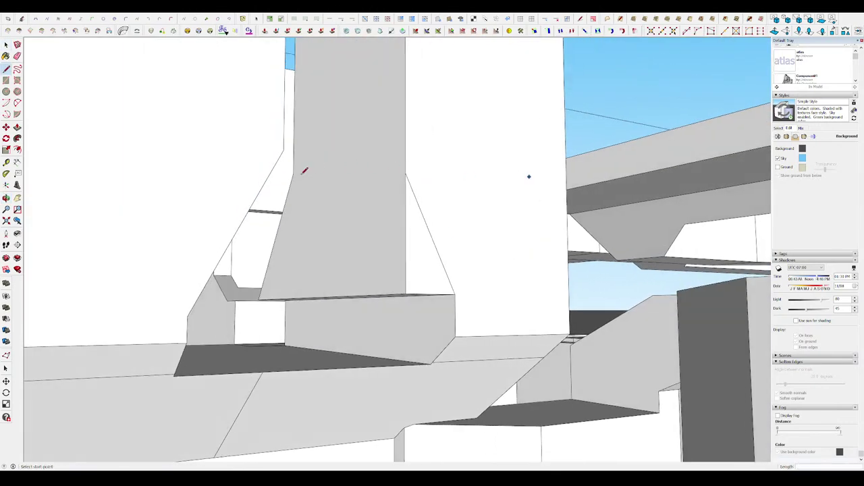
click(293, 175)
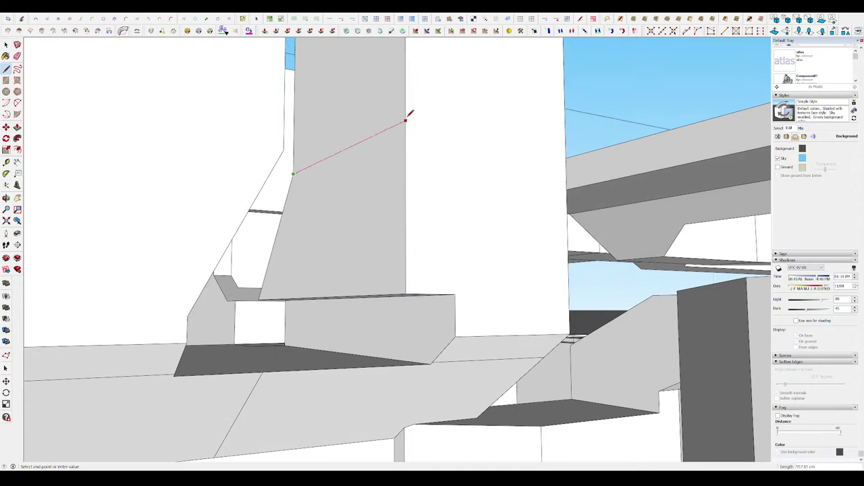
click(405, 120)
click(456, 294)
middle_drag(456, 295, 405, 284)
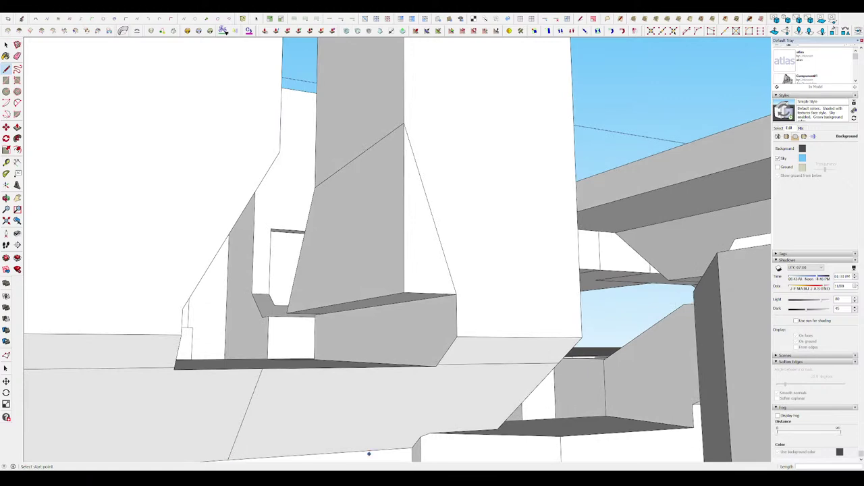
middle_drag(368, 453, 376, 382)
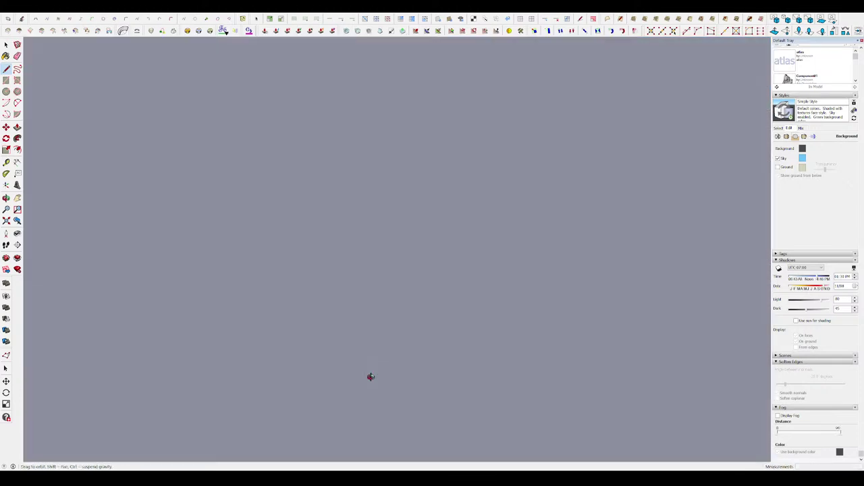
scroll(376, 382, down, 10)
scroll(364, 304, up, 8)
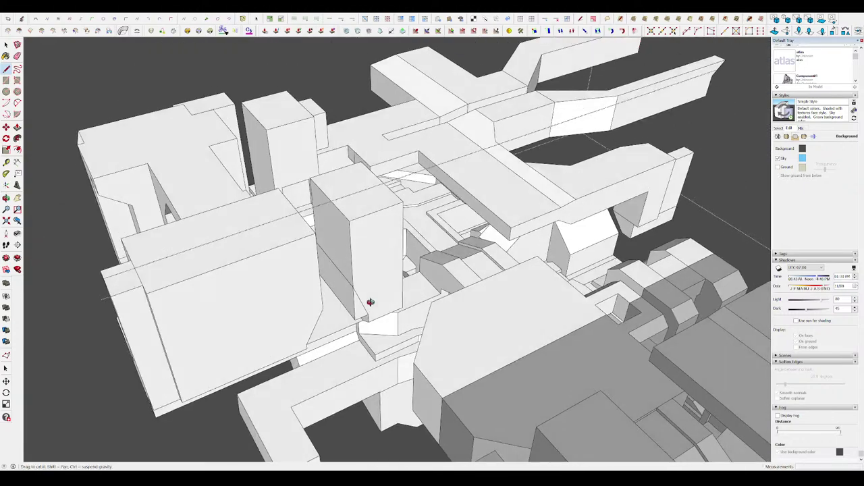
key(space)
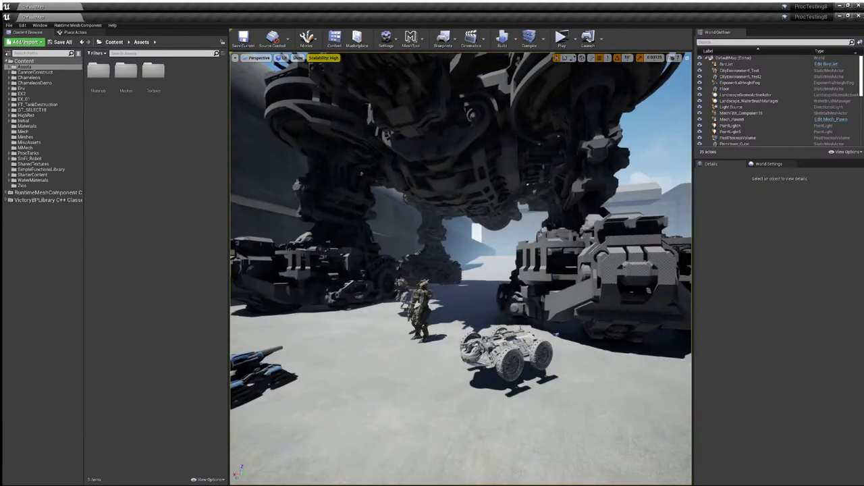
- Open the RandMech_Pawn Blueprint's Event Graph, then launch the level in a standalone Play preview
click(578, 186)
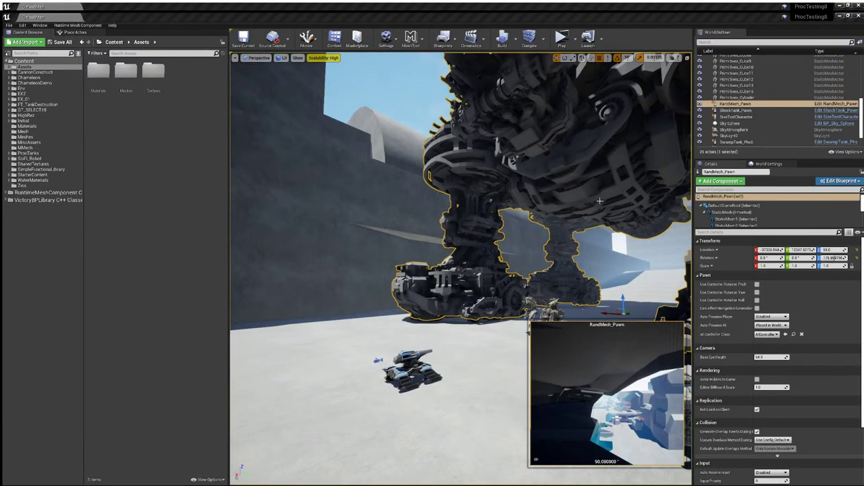
double_click(613, 157)
scroll(520, 172, down, 3)
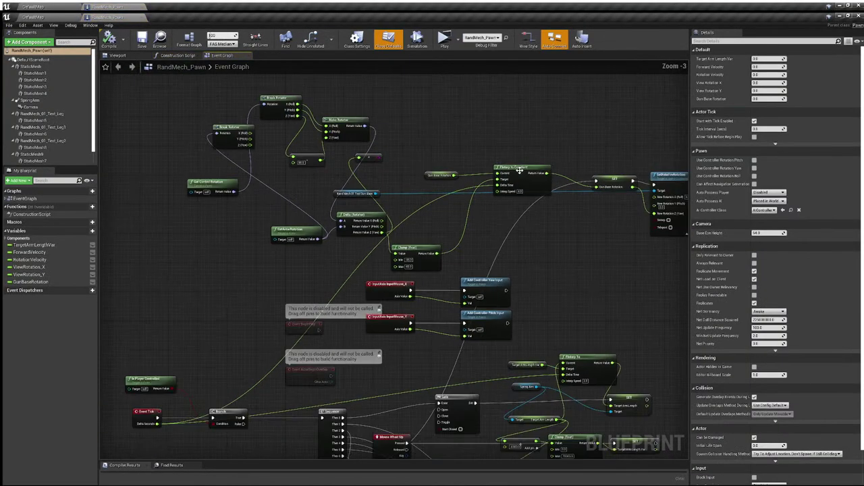
scroll(520, 172, down, 3)
scroll(520, 172, up, 1)
scroll(495, 197, up, 1)
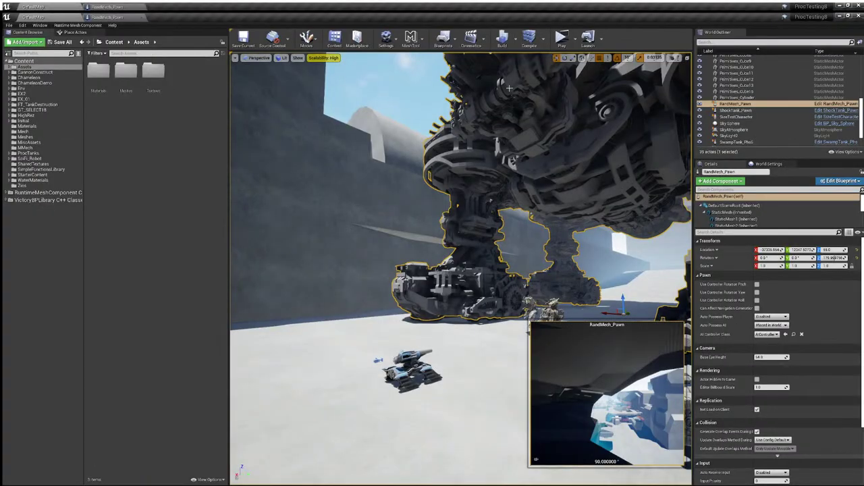
click(561, 37)
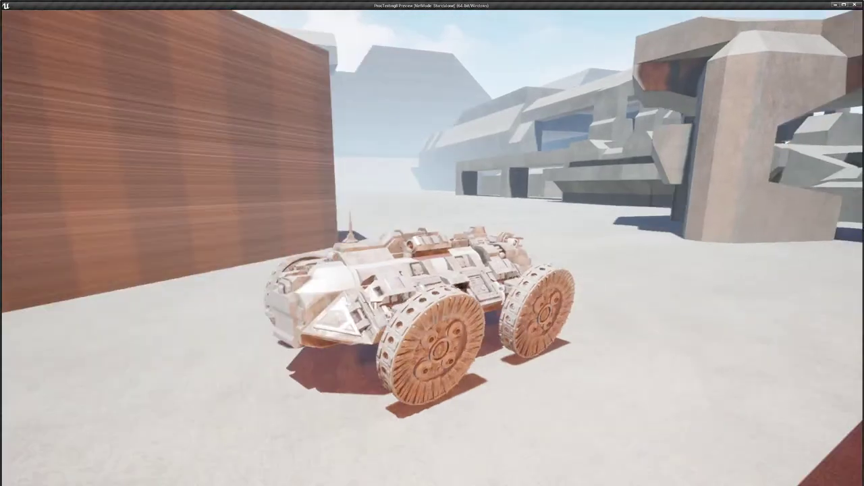
- Stop the preview with Esc and pull the viewport camera back to frame the mech
key(Escape)
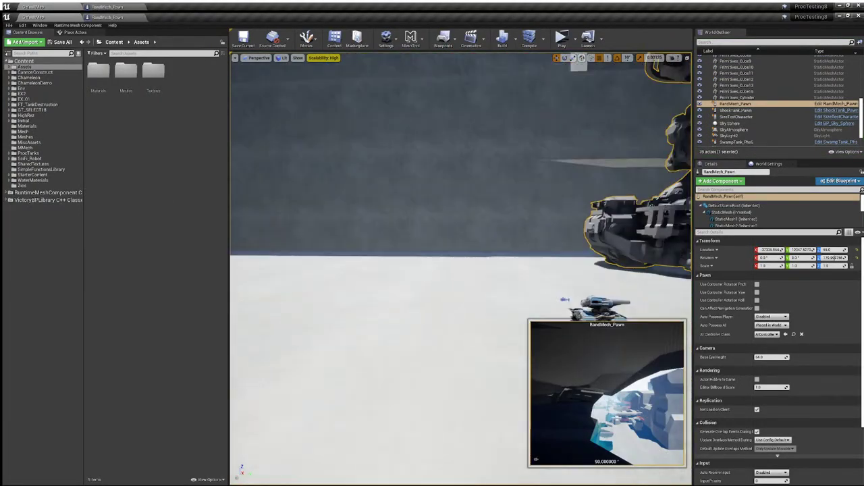
drag(482, 277, 513, 473)
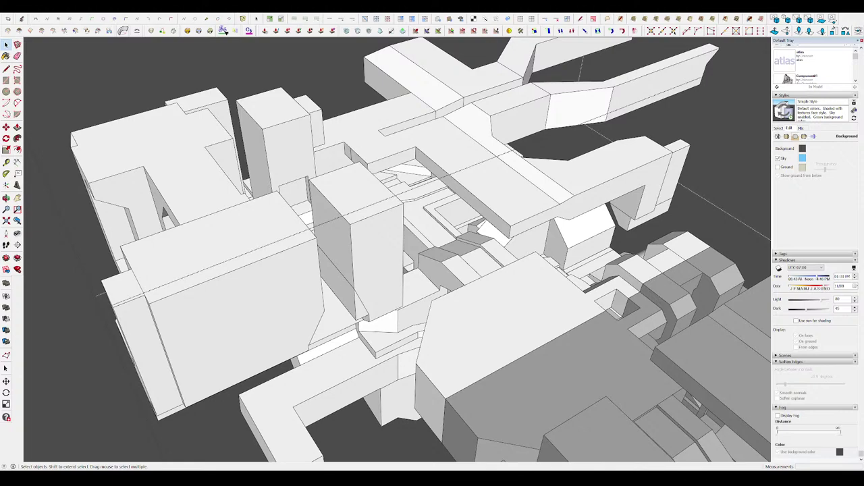
- Zoom in on the slanted wedge and erase its first two extra edges
scroll(436, 298, down, 5)
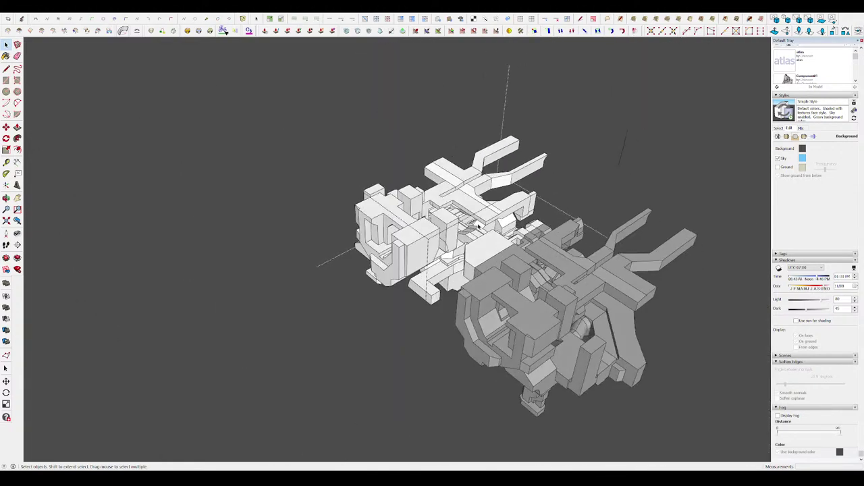
scroll(436, 297, up, 6)
mouse_move(433, 284)
middle_down()
mouse_move(436, 297)
mouse_move(436, 216)
middle_up()
scroll(436, 216, up, 3)
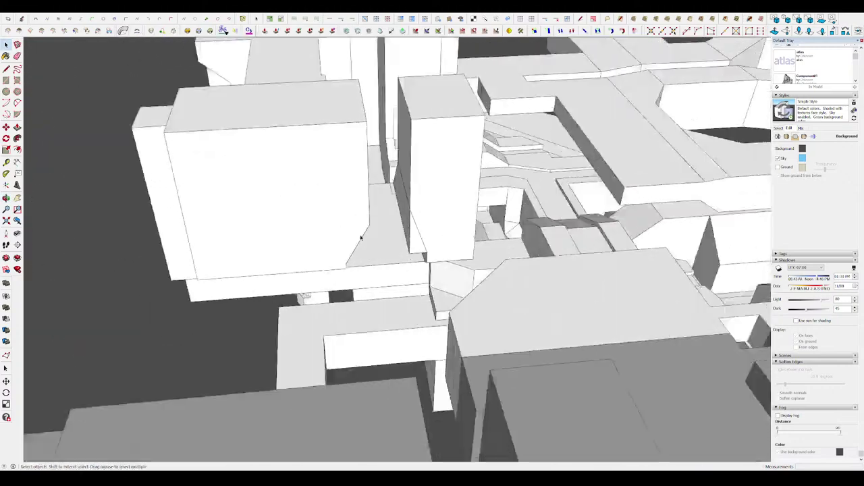
scroll(436, 170, up, 4)
scroll(489, 159, up, 2)
key(e)
drag(489, 162, 505, 212)
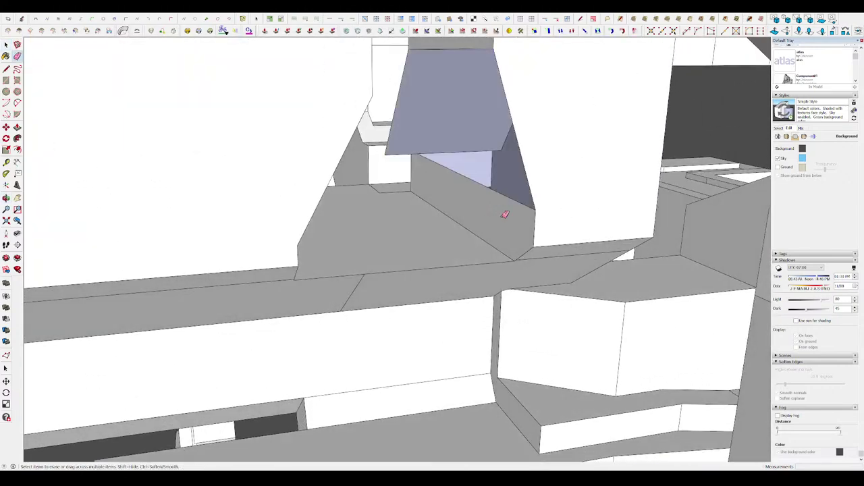
middle_drag(505, 212, 498, 145)
click(491, 189)
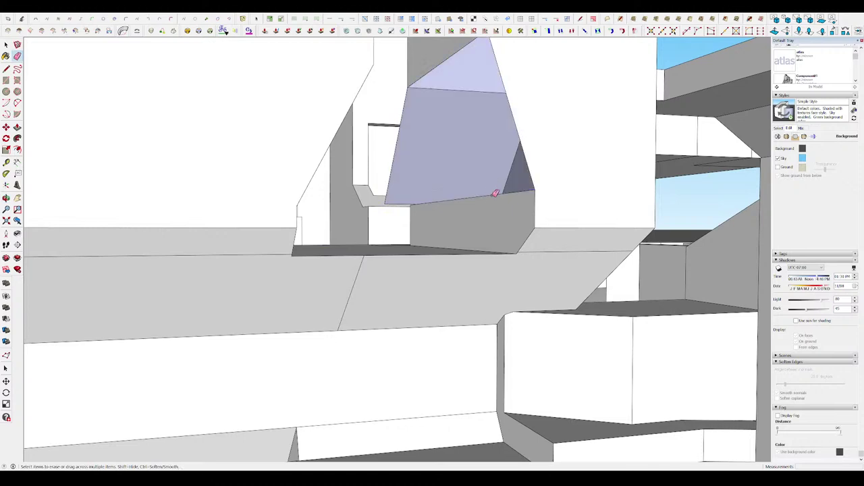
- Erase the wedge's horizontal edge, slanted edge and sliver face so the wall shows cleanly
mouse_move(505, 196)
middle_down()
mouse_move(390, 198)
mouse_move(414, 251)
middle_up()
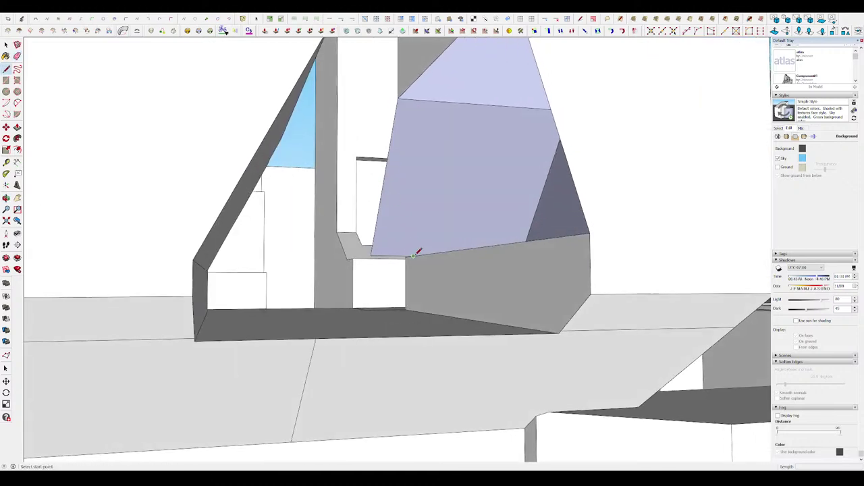
click(405, 100)
click(381, 207)
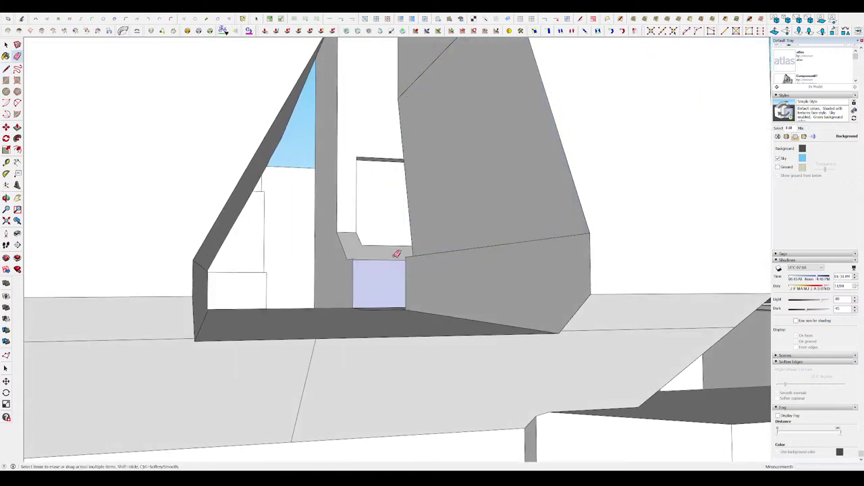
mouse_move(400, 258)
middle_down()
mouse_move(426, 268)
mouse_move(407, 309)
mouse_move(411, 357)
mouse_move(378, 264)
mouse_move(355, 266)
mouse_move(329, 231)
mouse_move(378, 233)
middle_up()
key(m)
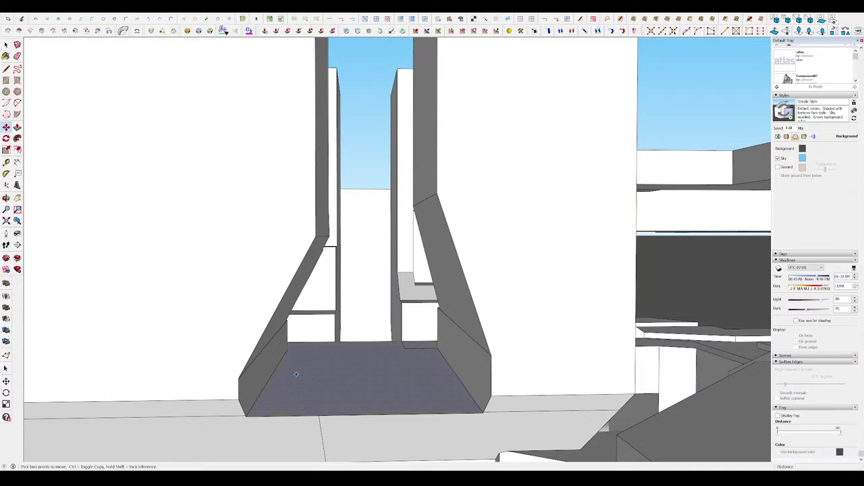
mouse_move(428, 328)
middle_down()
mouse_move(401, 281)
mouse_move(548, 227)
mouse_move(558, 77)
middle_up()
key(space)
- Delete the sloped face beneath the mech's upper body
scroll(228, 235, down, 10)
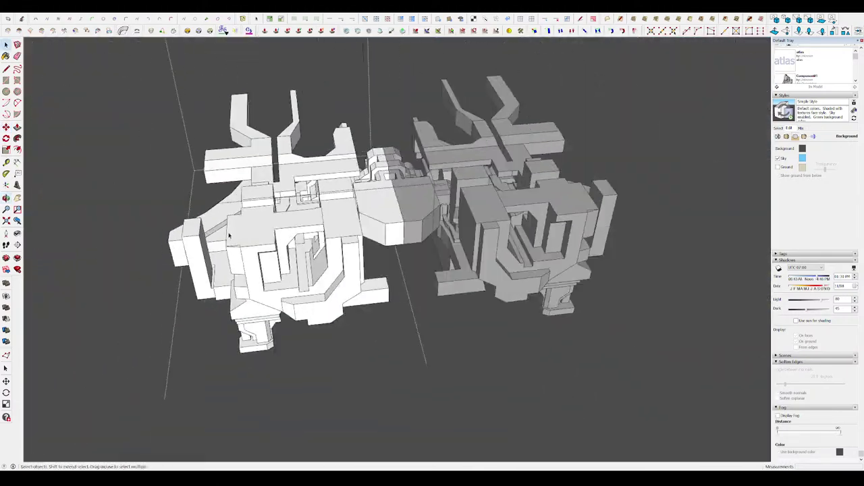
scroll(228, 235, up, 5)
scroll(228, 234, up, 5)
key(e)
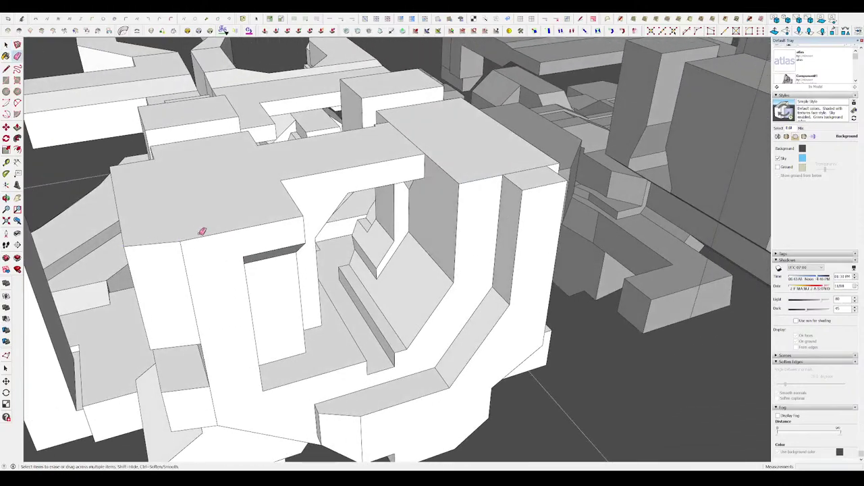
middle_drag(202, 231, 364, 212)
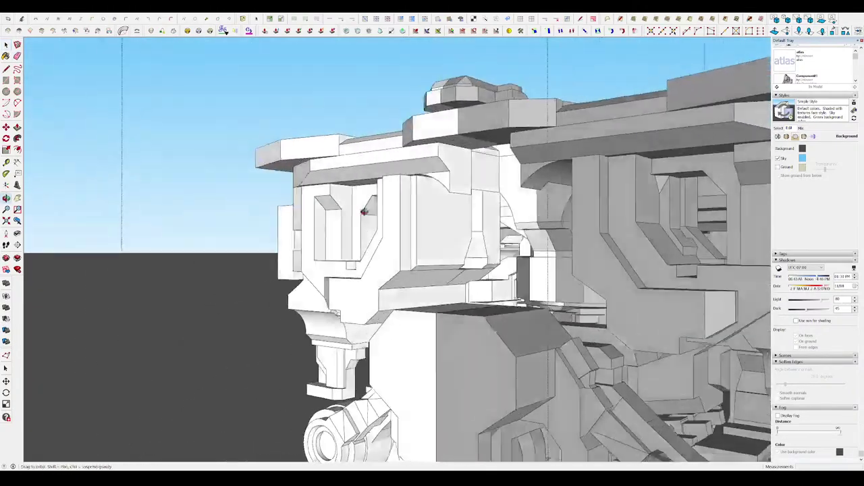
scroll(364, 212, up, 5)
scroll(461, 266, up, 3)
click(434, 261)
scroll(394, 251, up, 2)
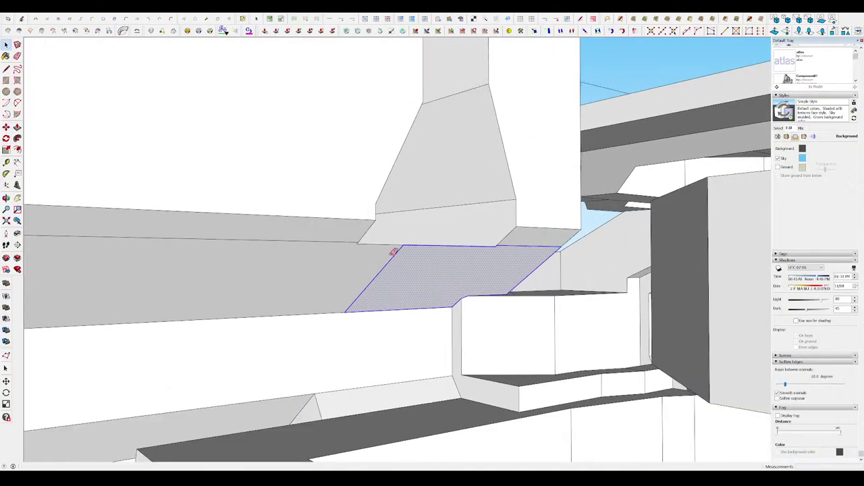
key(Delete)
mouse_move(394, 252)
middle_down()
mouse_move(331, 252)
mouse_move(344, 239)
middle_up()
- Draw lines closing a triangular face in the gap and push/pull it into a box
key(l)
click(343, 239)
middle_drag(343, 272, 409, 234)
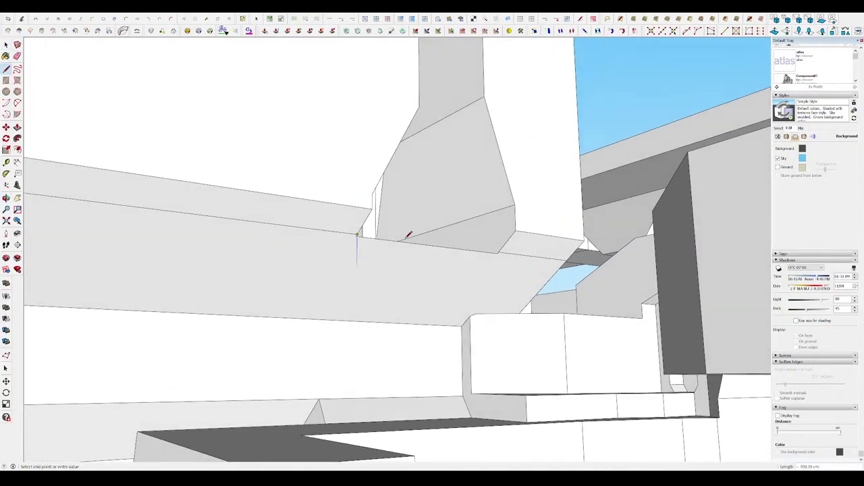
click(326, 287)
click(356, 237)
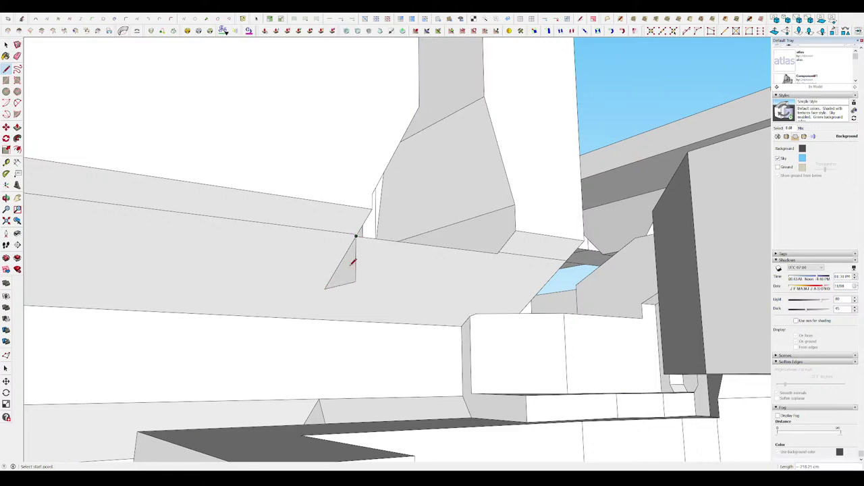
key(p)
drag(348, 269, 497, 257)
middle_drag(497, 257, 489, 232)
- Draw a rectangle on the box's underside and push/pull it into a protruding ledge
key(r)
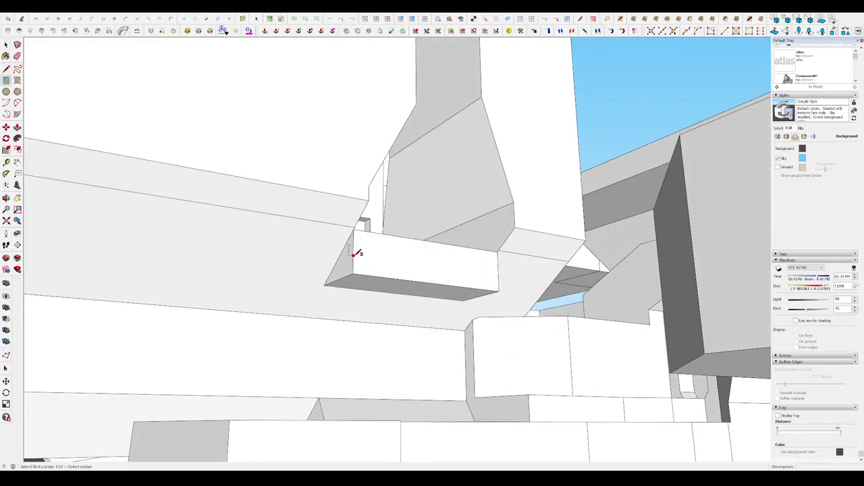
scroll(497, 285, down, 3)
click(507, 272)
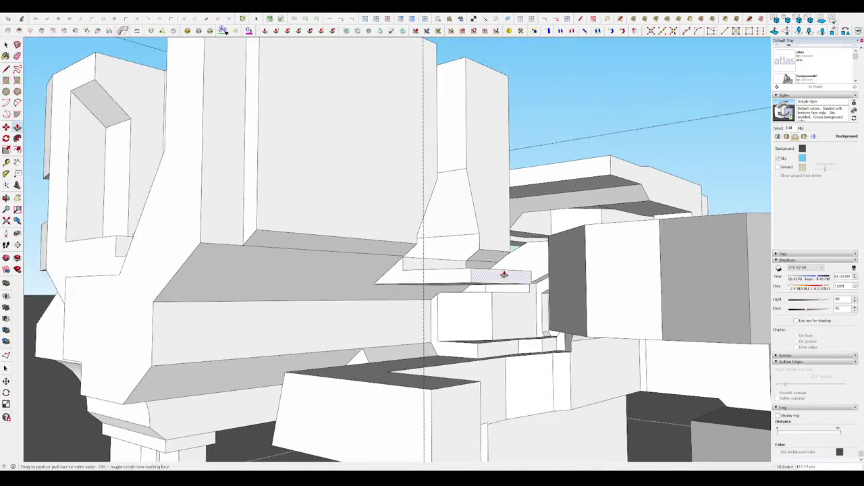
mouse_move(507, 272)
middle_down()
mouse_move(358, 312)
mouse_move(360, 289)
mouse_move(457, 361)
middle_up()
key(p)
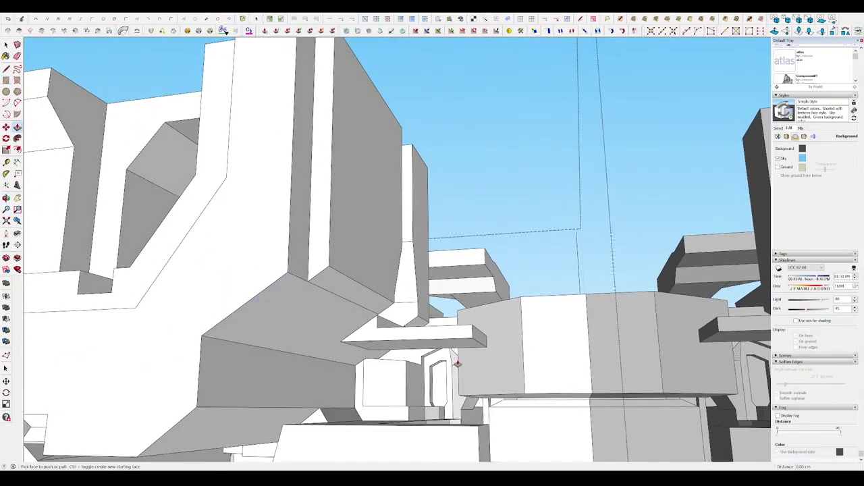
scroll(457, 360, up, 2)
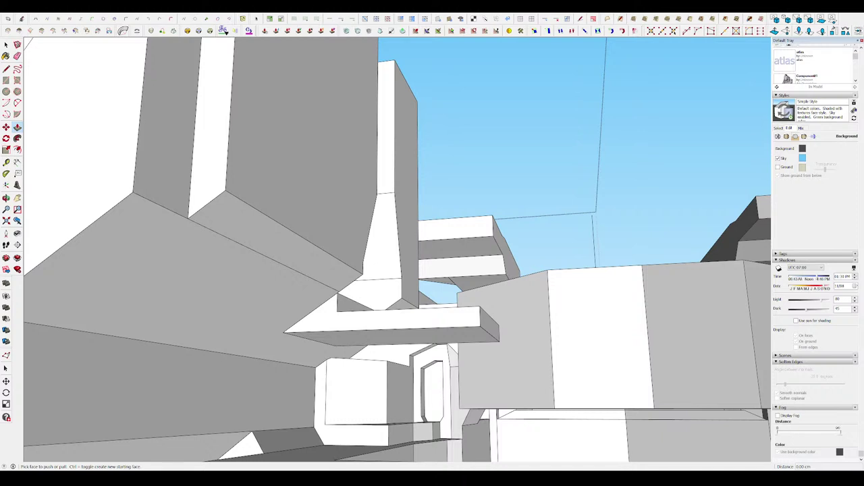
middle_drag(317, 283, 388, 329)
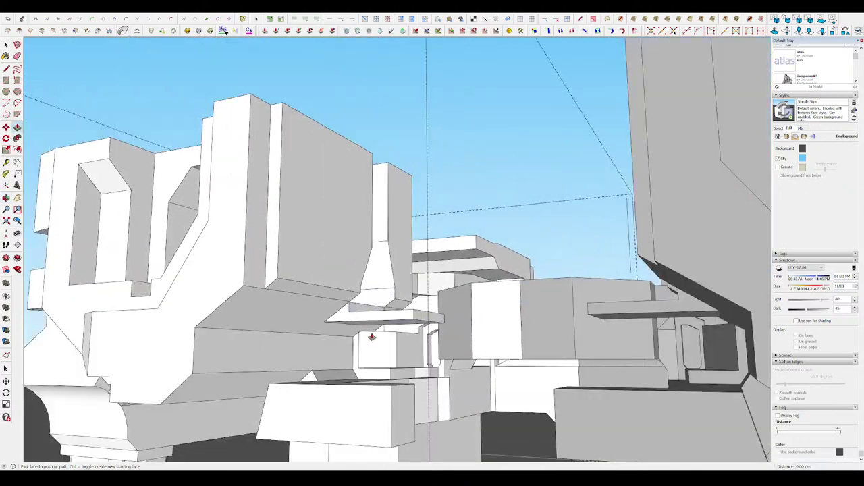
key(p)
scroll(381, 290, down, 5)
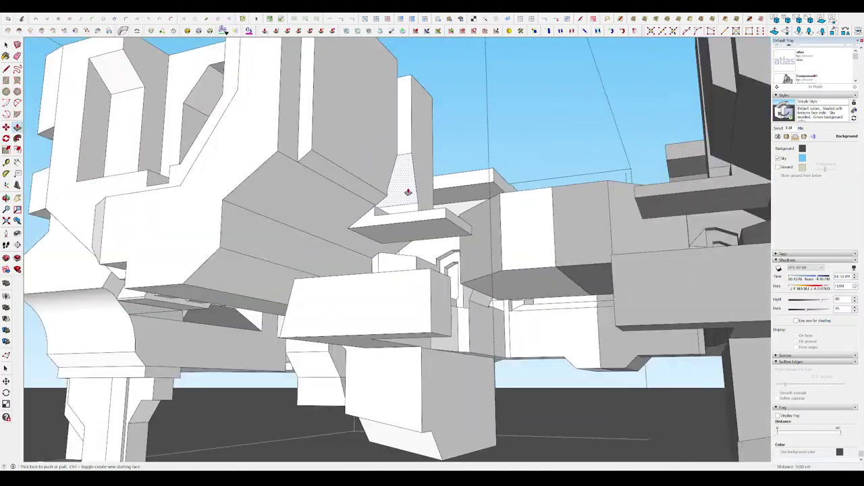
scroll(385, 255, down, 5)
scroll(385, 256, up, 5)
key(space)
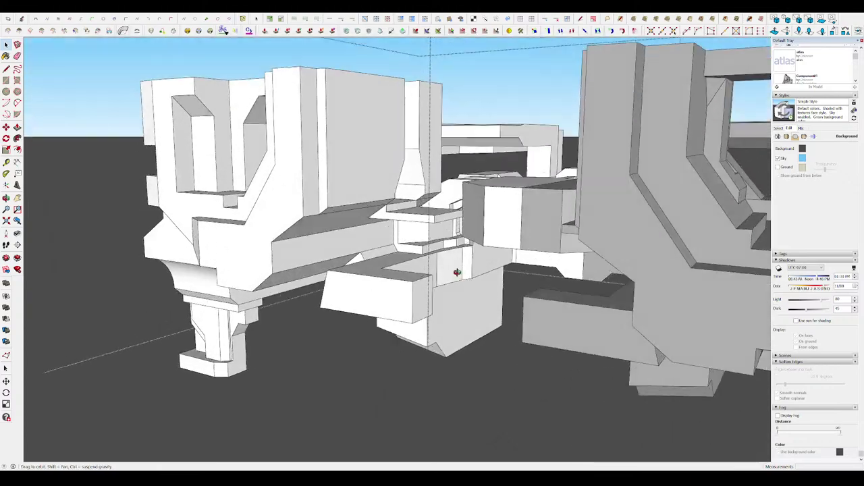
- Push/pull the ledge's underside face to thicken it into a solid block
scroll(395, 279, down, 5)
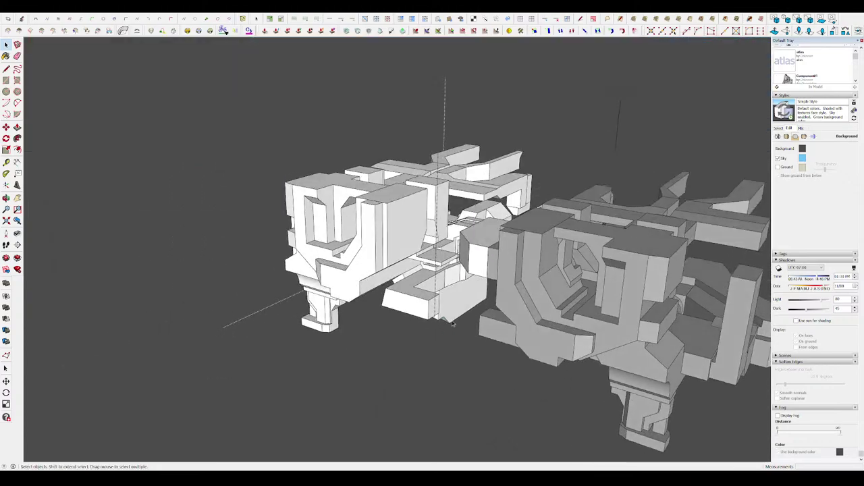
scroll(395, 279, up, 10)
click(395, 279)
middle_drag(395, 279, 446, 245)
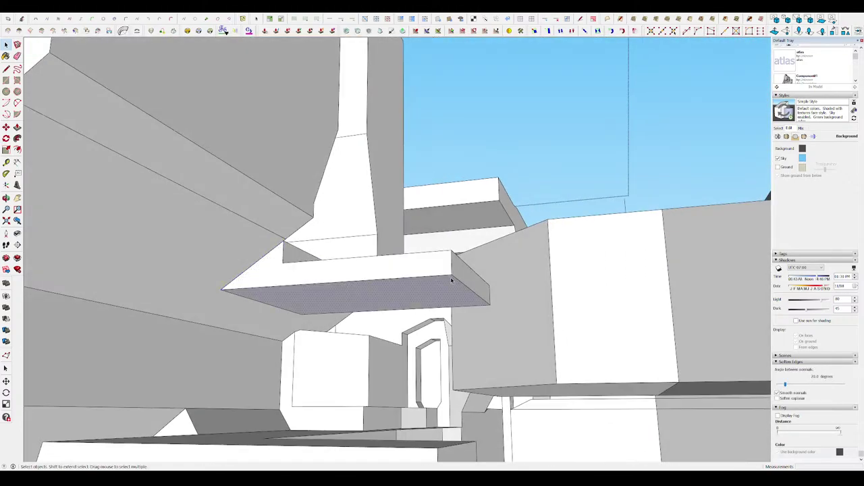
mouse_move(449, 284)
middle_down()
mouse_move(439, 316)
mouse_move(492, 293)
mouse_move(313, 303)
middle_up()
key(p)
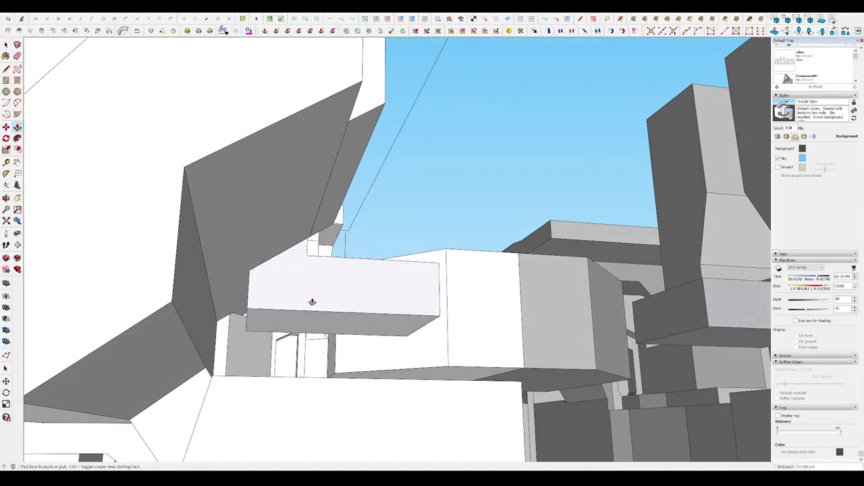
click(312, 303)
click(211, 303)
mouse_move(211, 303)
middle_down()
mouse_move(243, 309)
mouse_move(183, 303)
middle_up()
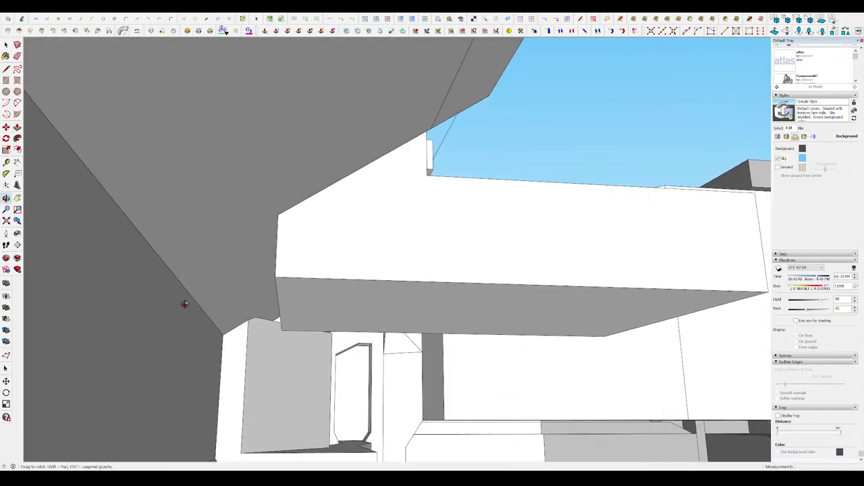
- Draw an edge from the wall corner across the ledge to close its top face
key(l)
click(275, 326)
click(214, 329)
middle_drag(213, 328, 266, 285)
click(274, 285)
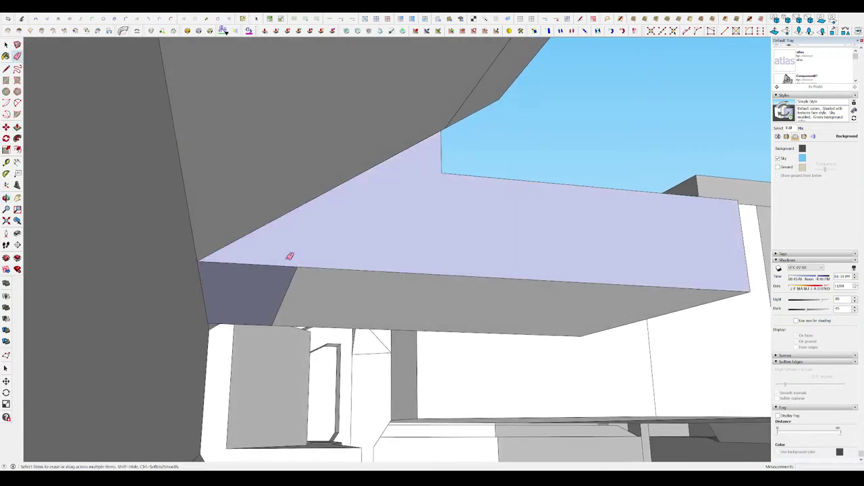
key(space)
- Draw an edge from the wall corner downward to split the wall face
mouse_move(328, 243)
middle_down()
mouse_move(328, 300)
mouse_move(245, 290)
mouse_move(378, 347)
mouse_move(252, 376)
mouse_move(250, 425)
mouse_move(460, 340)
mouse_move(392, 280)
middle_up()
key(l)
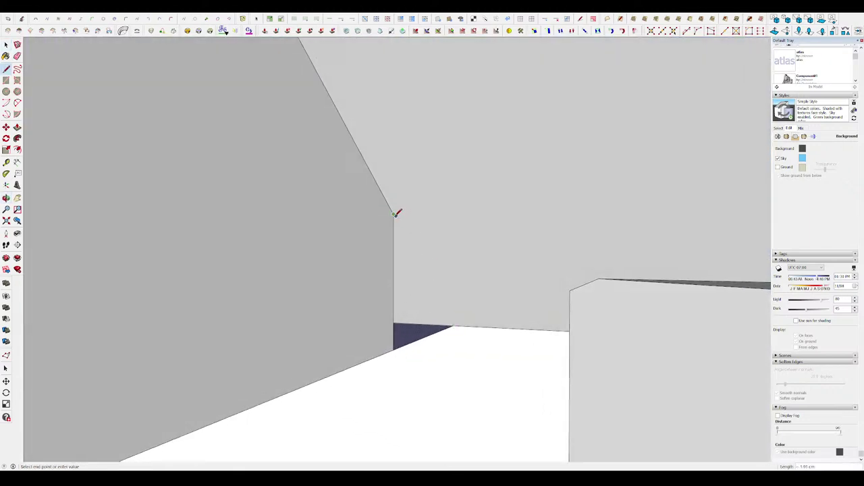
click(394, 215)
click(452, 326)
mouse_move(453, 322)
middle_down()
mouse_move(376, 276)
mouse_move(475, 324)
mouse_move(673, 285)
mouse_move(598, 309)
middle_up()
- Push/pull a small face nearby, then zoom out to frame the whole walker
key(e)
scroll(496, 273, down, 10)
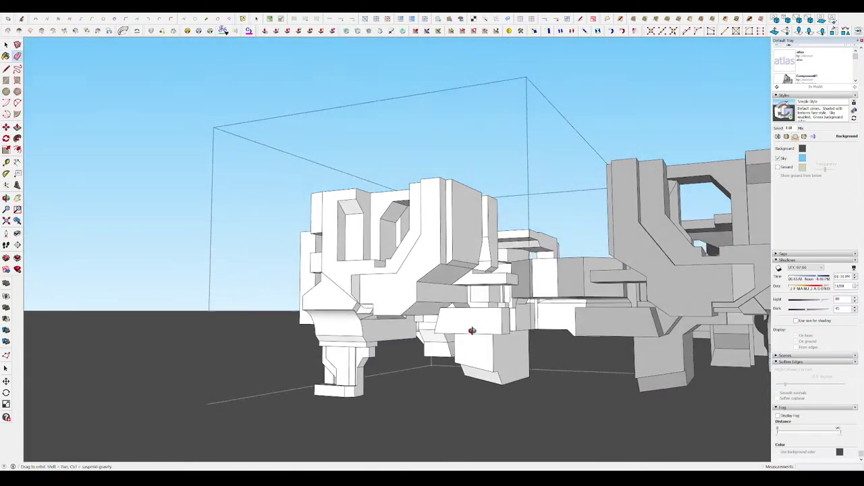
scroll(495, 273, up, 10)
middle_drag(526, 324, 543, 354)
scroll(473, 331, up, 2)
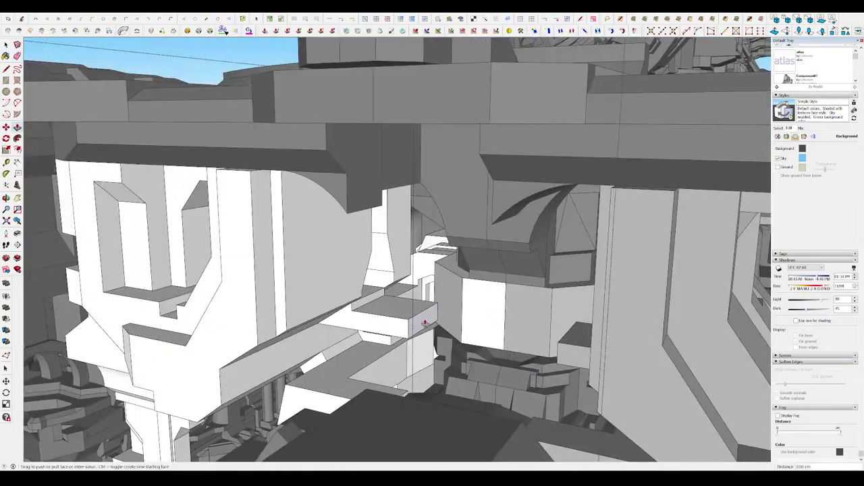
key(p)
scroll(405, 308, up, 5)
click(400, 274)
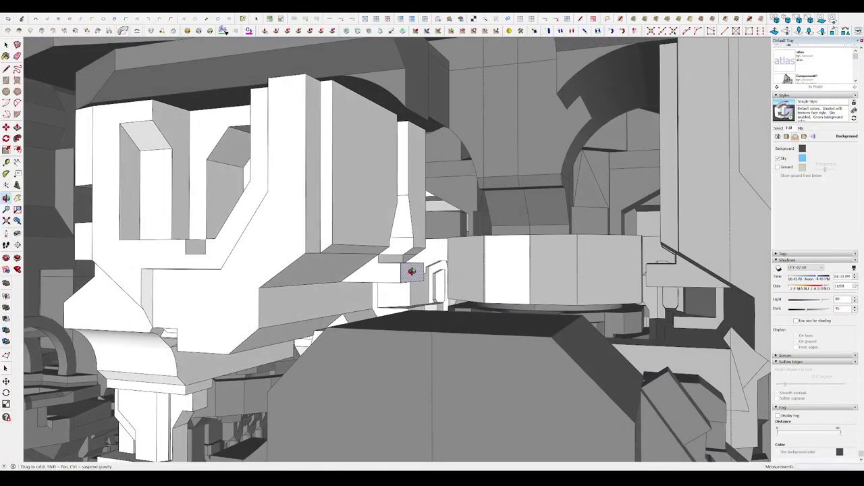
scroll(477, 303, up, 3)
scroll(452, 293, up, 3)
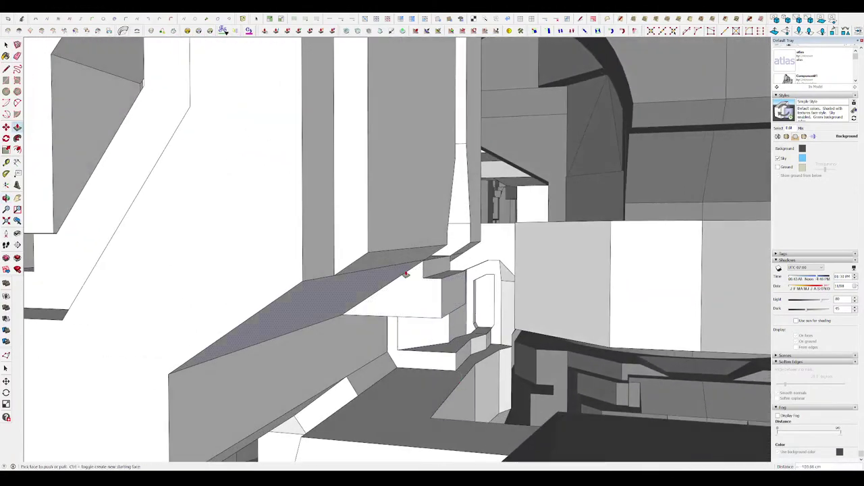
scroll(462, 386, down, 3)
scroll(472, 338, down, 5)
scroll(495, 279, down, 2)
middle_drag(495, 279, 480, 323)
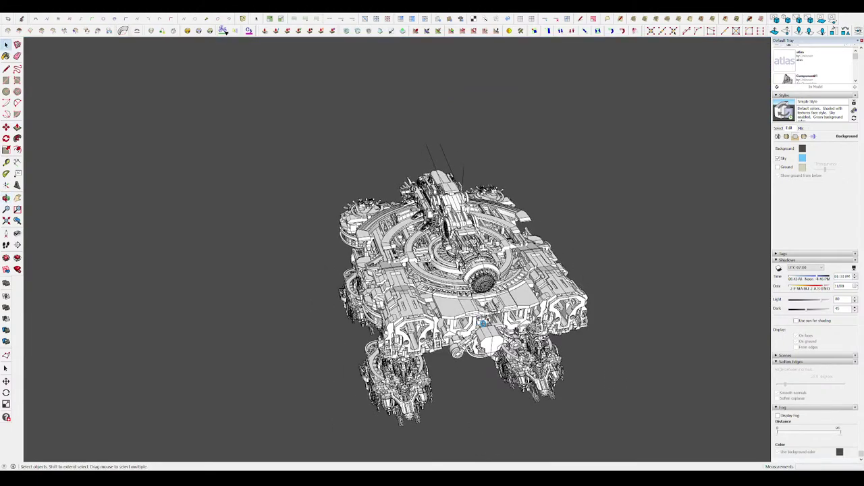
scroll(483, 324, up, 3)
scroll(433, 324, up, 3)
scroll(335, 324, up, 3)
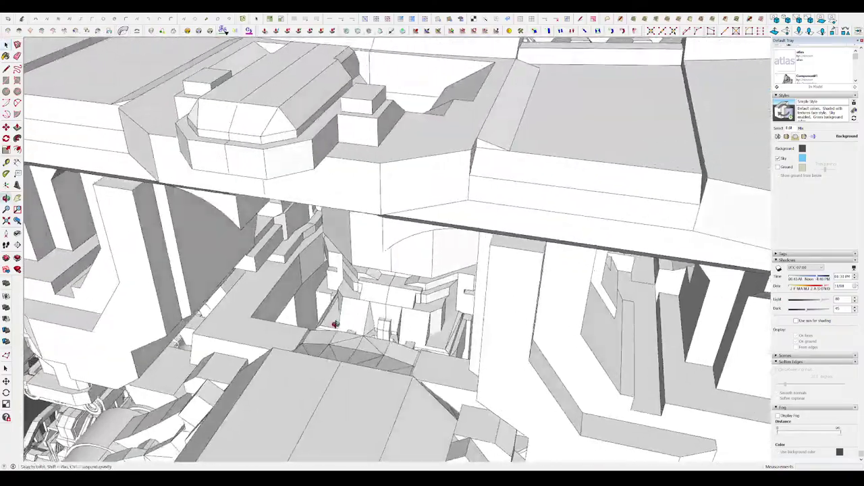
middle_drag(335, 325, 336, 210)
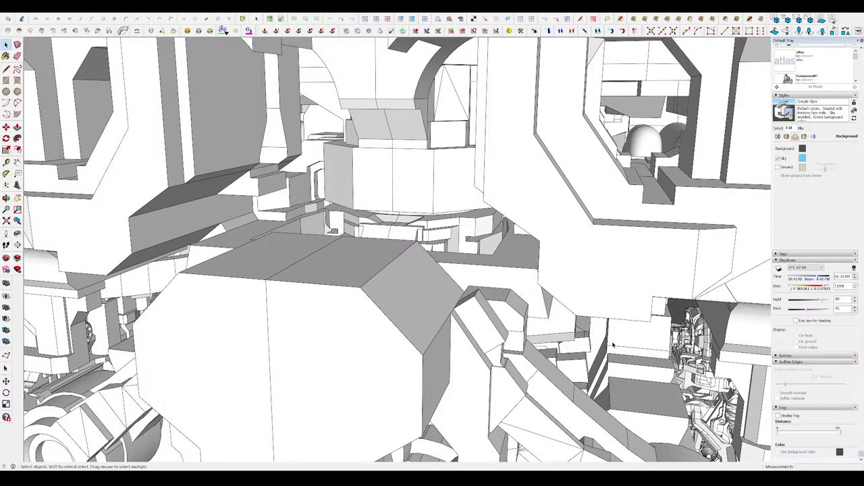
mouse_move(504, 272)
middle_down()
mouse_move(500, 289)
mouse_move(410, 359)
mouse_move(266, 204)
mouse_move(361, 268)
mouse_move(418, 253)
mouse_move(209, 181)
middle_up()
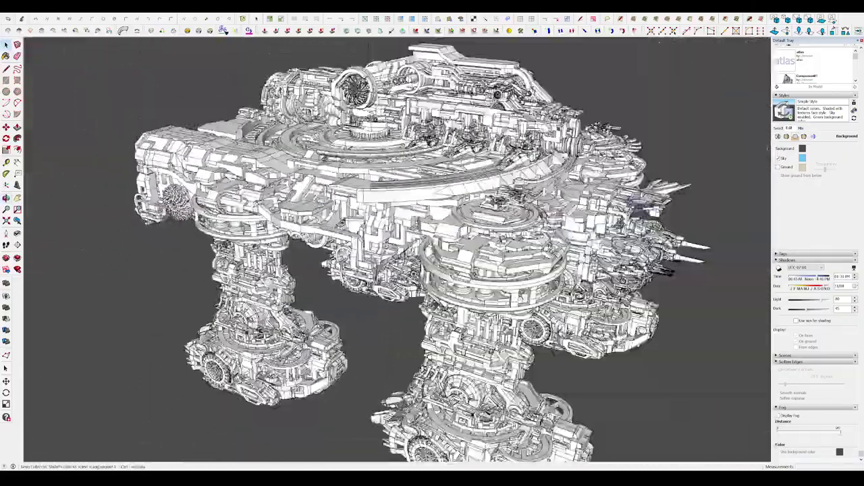
scroll(478, 240, up, 3)
scroll(472, 236, up, 1)
scroll(466, 231, up, 3)
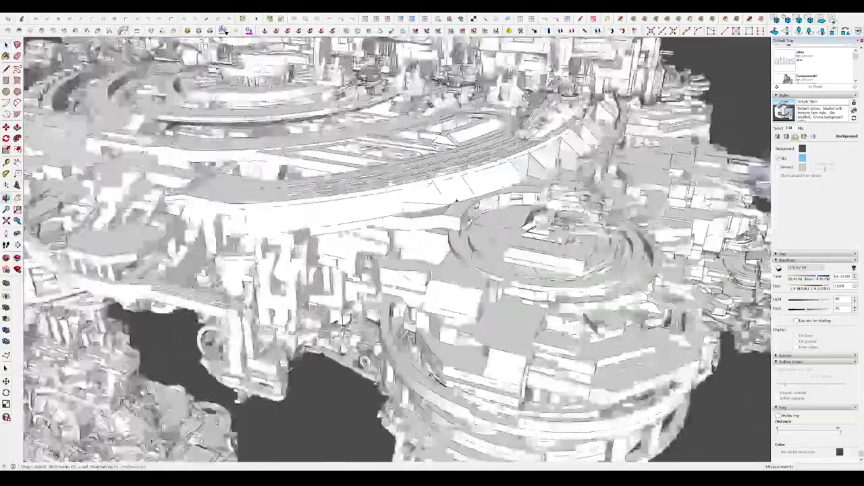
scroll(455, 225, up, 3)
scroll(454, 225, up, 3)
scroll(454, 225, up, 3)
mouse_move(455, 225)
middle_down()
mouse_move(356, 214)
mouse_move(463, 226)
middle_up()
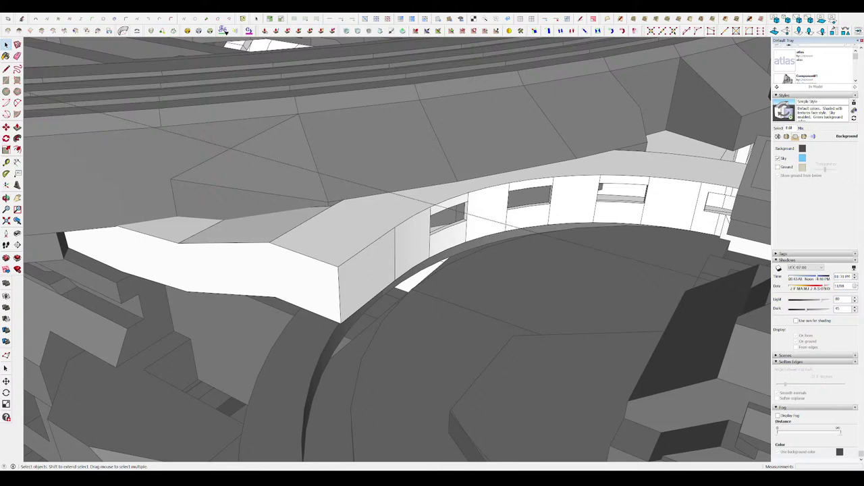
scroll(432, 250, down, 5)
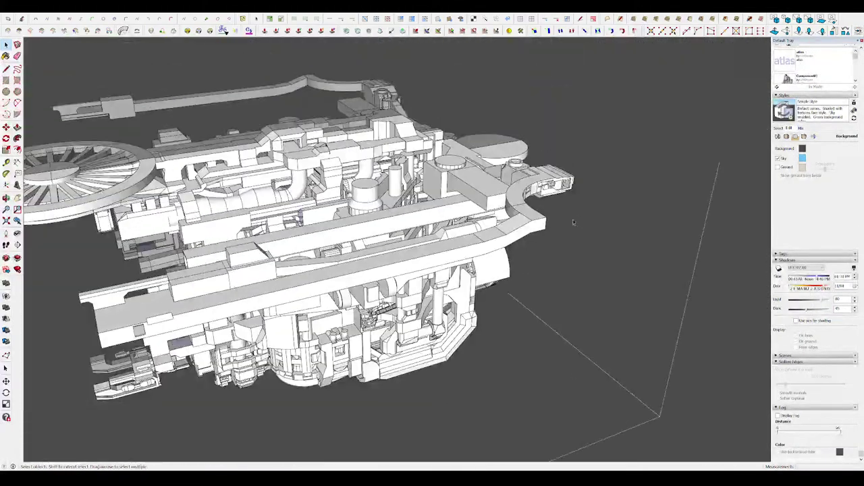
mouse_move(432, 250)
middle_down()
mouse_move(565, 223)
mouse_move(473, 432)
middle_up()
scroll(471, 454, up, 5)
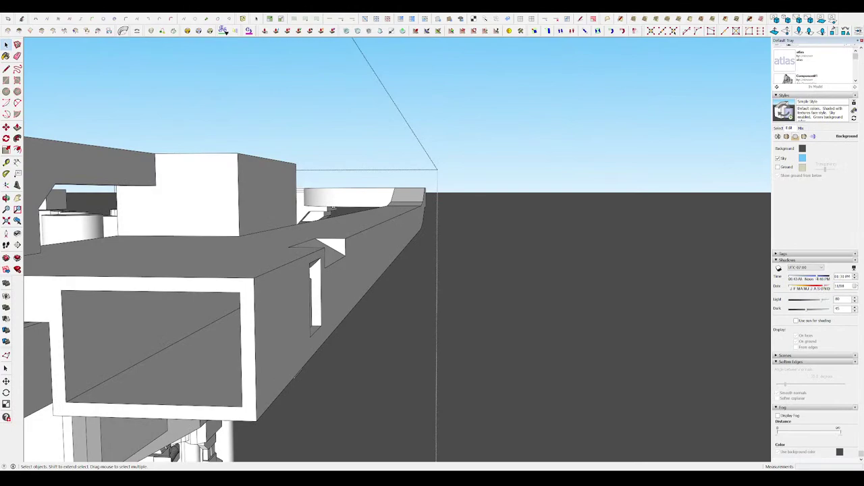
mouse_move(405, 432)
middle_down()
mouse_move(311, 417)
mouse_move(450, 358)
mouse_move(448, 294)
mouse_move(550, 232)
middle_up()
scroll(550, 231, up, 3)
scroll(550, 232, up, 2)
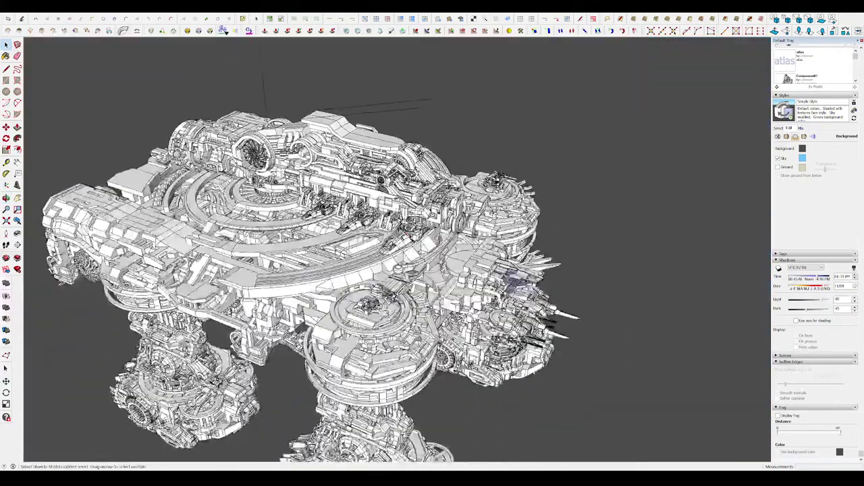
scroll(550, 231, up, 2)
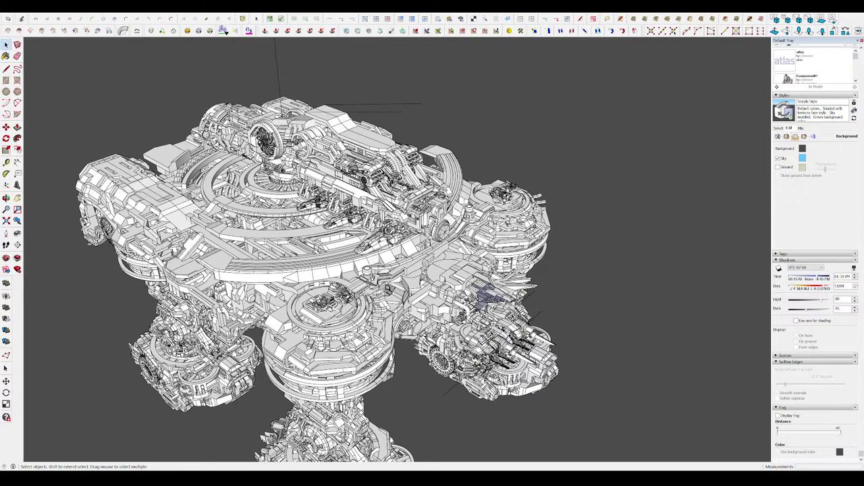
scroll(561, 232, down, 5)
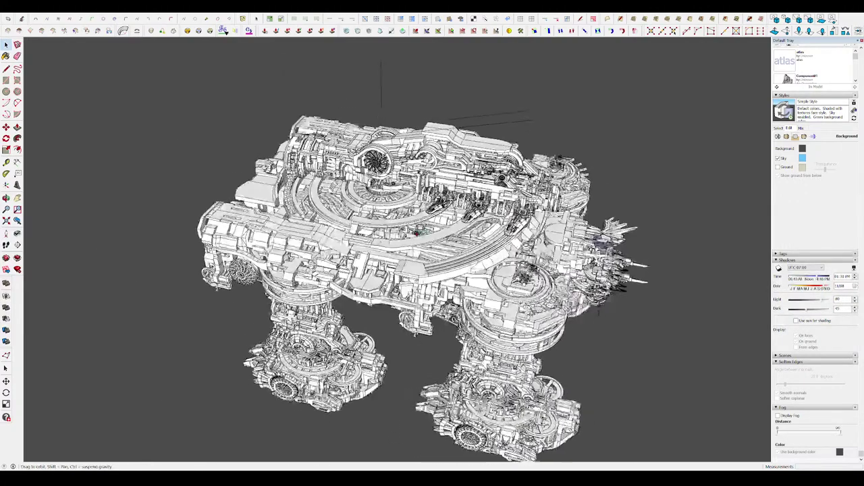
scroll(190, 167, up, 10)
middle_drag(190, 164, 589, 247)
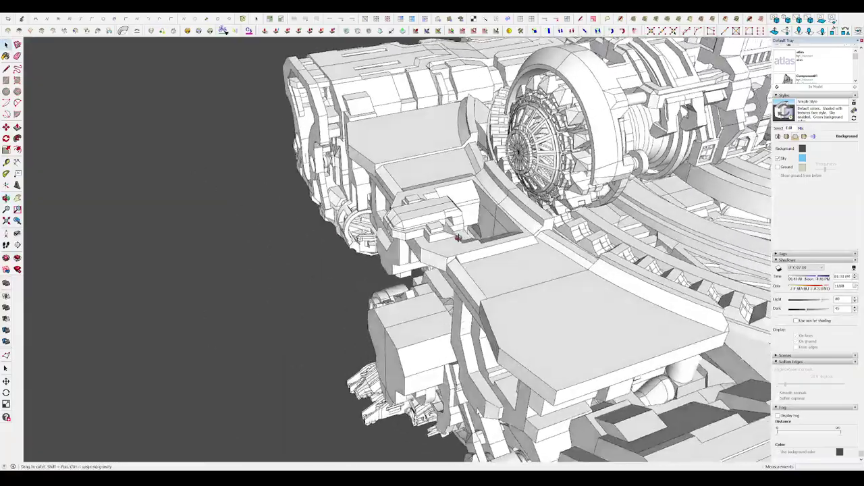
scroll(396, 172, up, 5)
scroll(396, 172, up, 3)
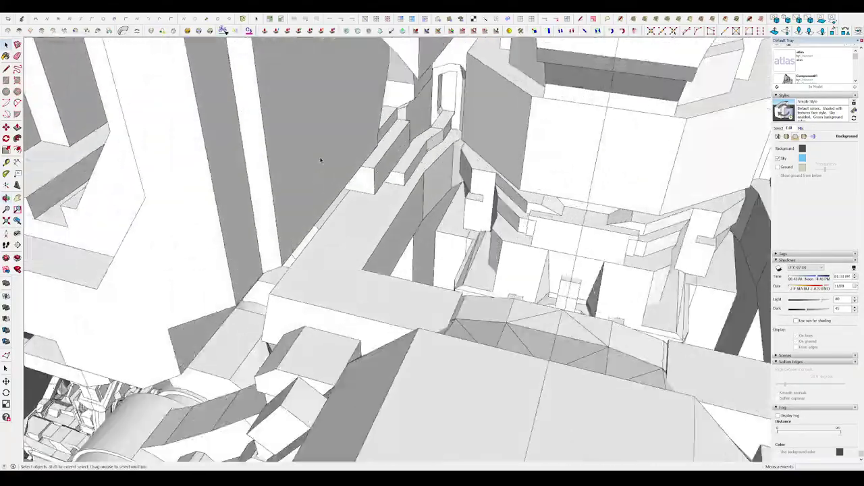
scroll(396, 172, up, 3)
key(p)
click(397, 173)
scroll(396, 172, down, 5)
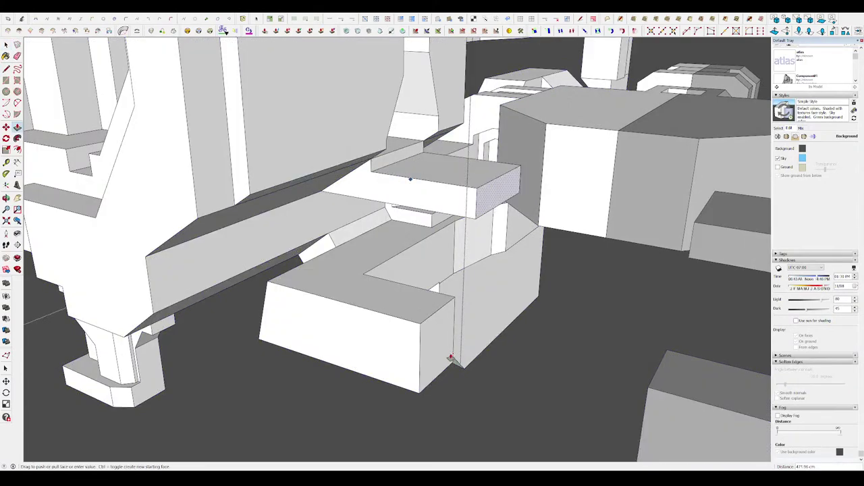
mouse_move(451, 358)
middle_down()
mouse_move(616, 270)
mouse_move(504, 285)
mouse_move(396, 158)
mouse_move(430, 170)
mouse_move(452, 207)
mouse_move(438, 217)
middle_up()
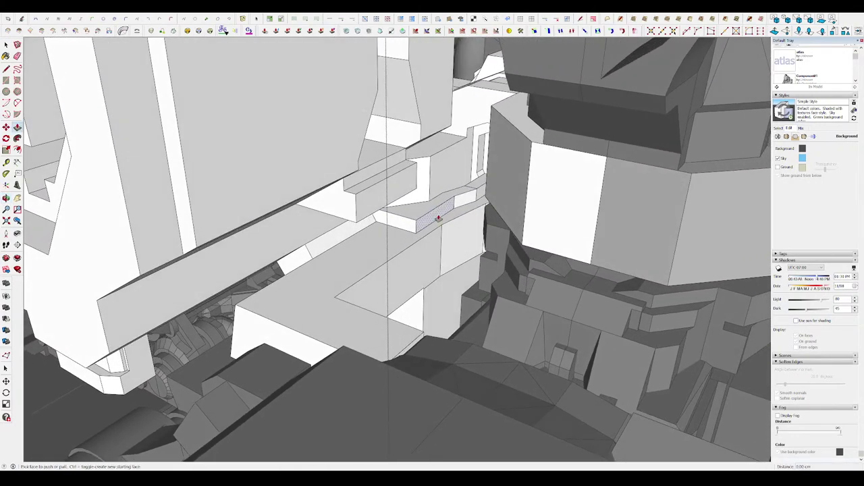
key(space)
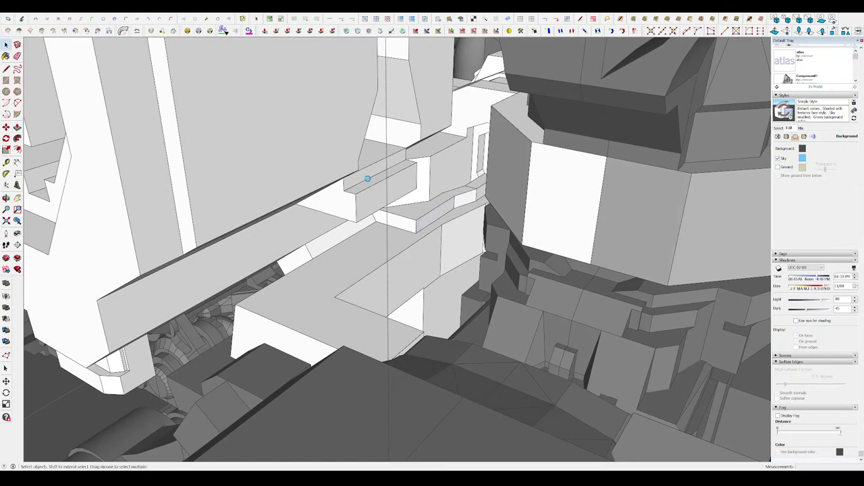
scroll(367, 178, up, 2)
scroll(371, 182, up, 3)
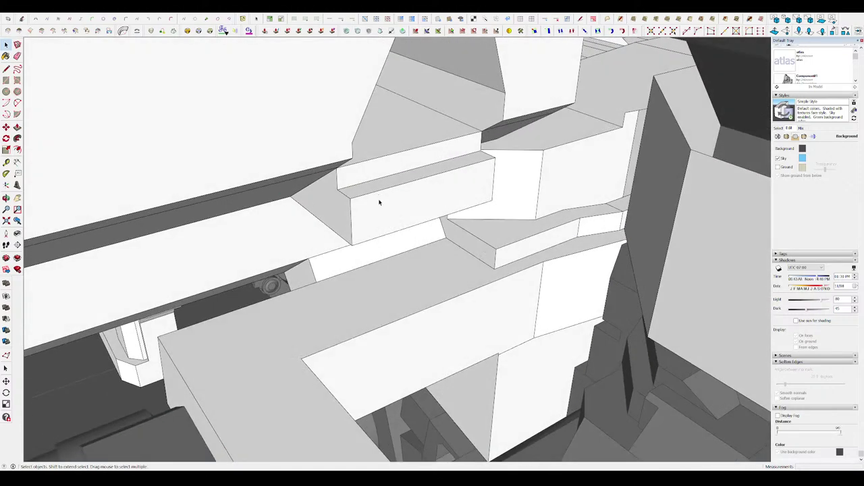
key(p)
click(375, 194)
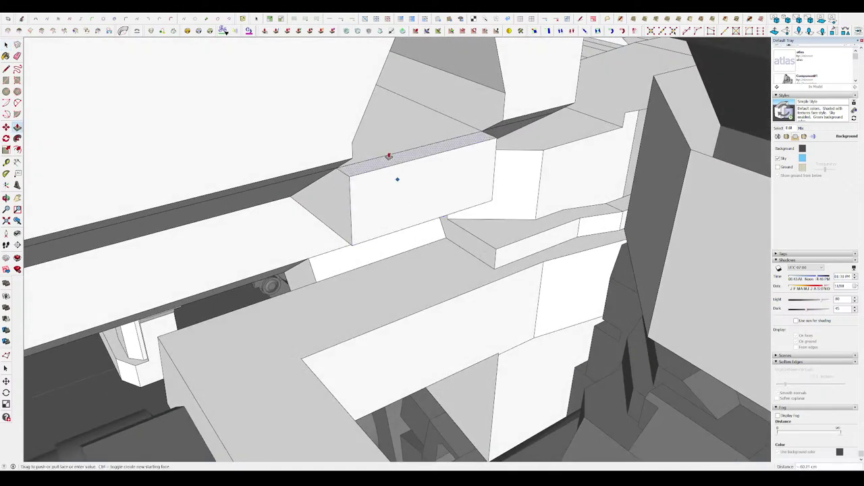
click(395, 157)
scroll(395, 157, down, 5)
scroll(236, 223, down, 5)
key(space)
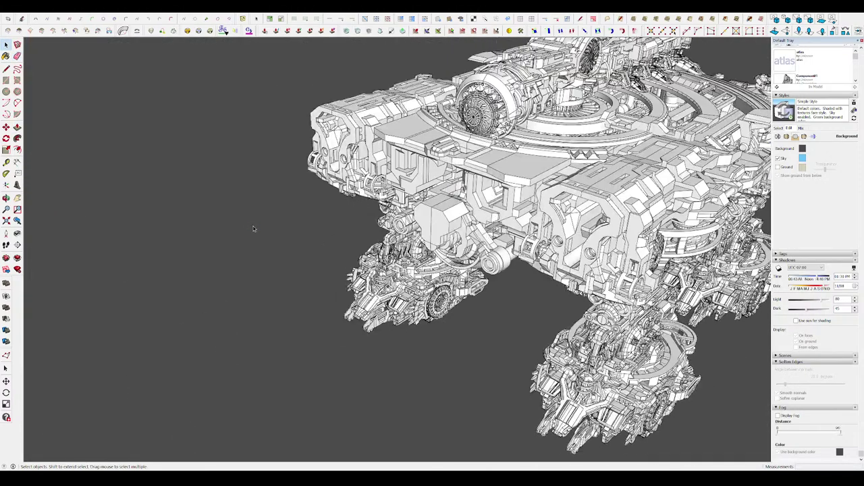
scroll(450, 195, up, 2)
scroll(450, 196, up, 2)
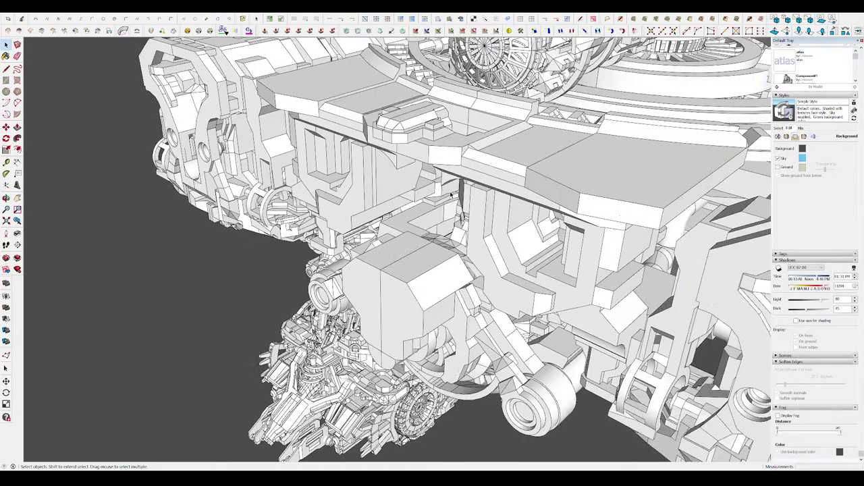
scroll(451, 196, up, 2)
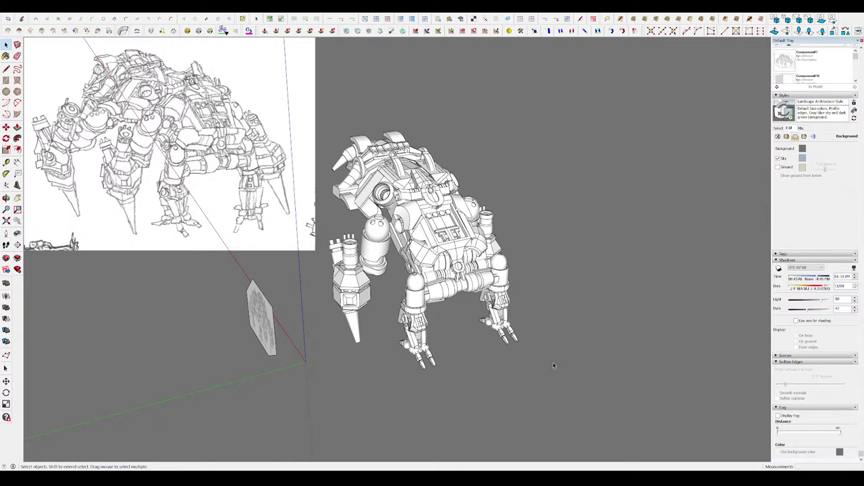
- Orbit around the white mech beside its reference sketch to a closer angle
mouse_move(554, 362)
middle_down()
mouse_move(478, 366)
mouse_move(566, 366)
middle_up()
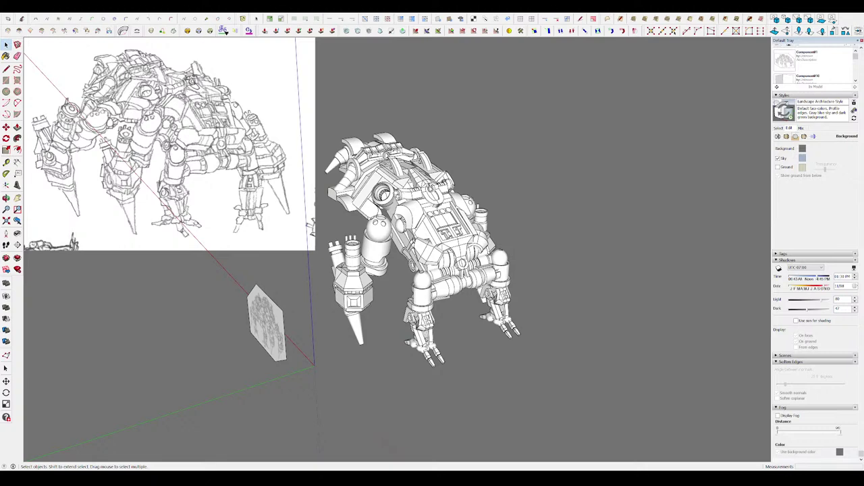
mouse_move(567, 366)
middle_down()
mouse_move(501, 240)
mouse_move(492, 335)
middle_up()
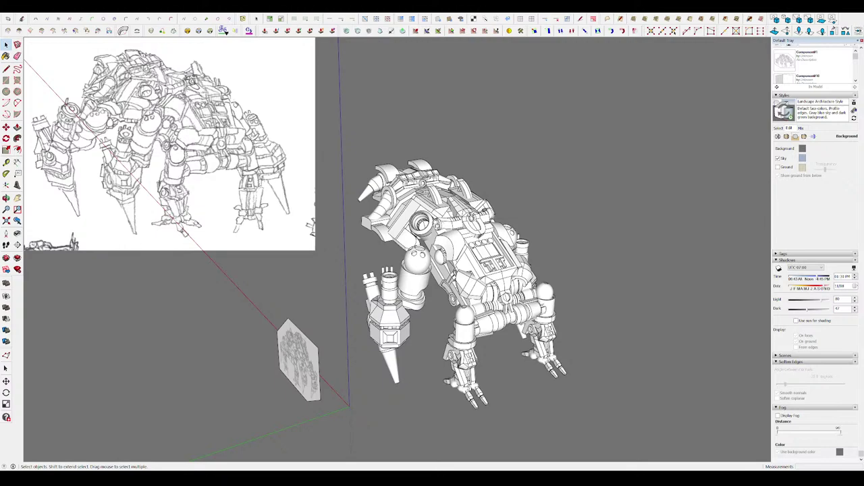
- Orbit to a higher view of the mech's front with its arched piece
mouse_move(621, 356)
middle_down()
mouse_move(661, 394)
mouse_move(491, 233)
middle_up()
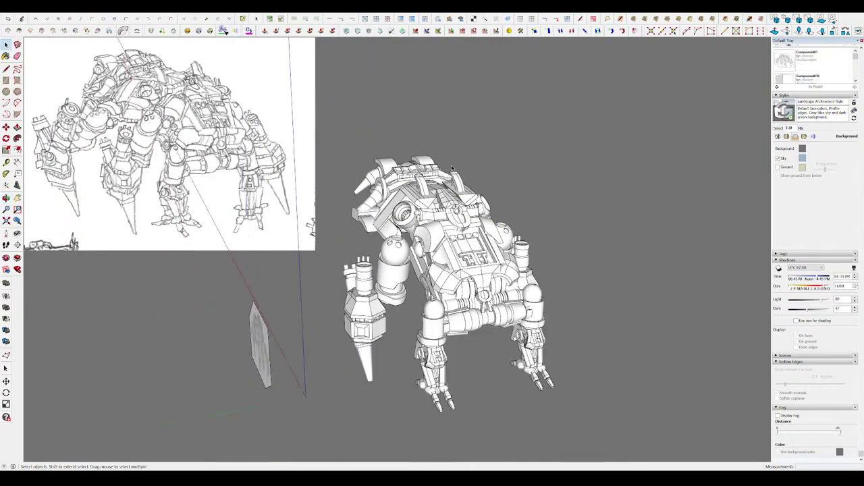
middle_drag(493, 233, 503, 237)
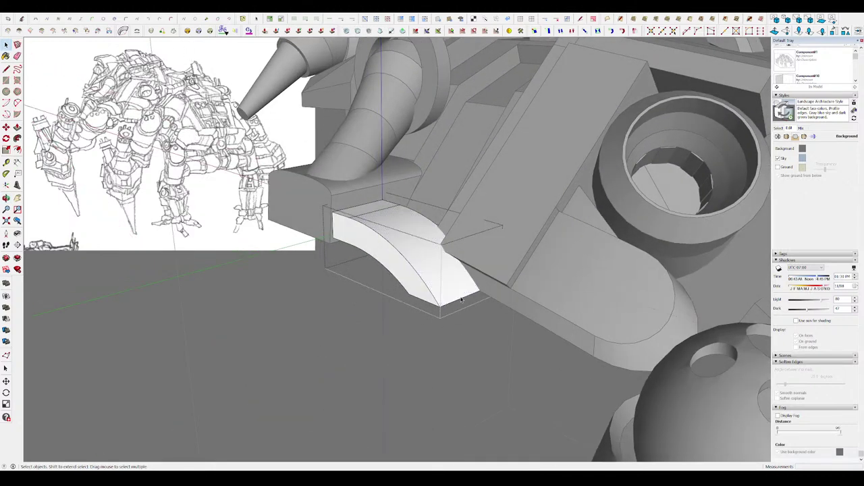
- Offset the arched piece's arc edge to add a parallel curved band
key(m)
mouse_move(471, 302)
middle_down()
mouse_move(584, 117)
mouse_move(520, 159)
mouse_move(420, 270)
mouse_move(442, 264)
mouse_move(343, 218)
mouse_move(411, 226)
middle_up()
key(f)
click(370, 206)
click(363, 216)
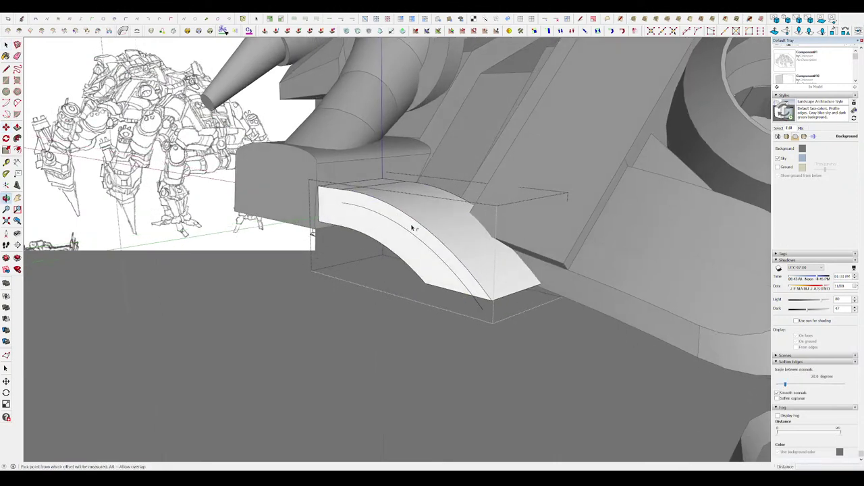
- Erase two unwanted edges on the curved surface
key(l)
middle_drag(346, 203, 327, 225)
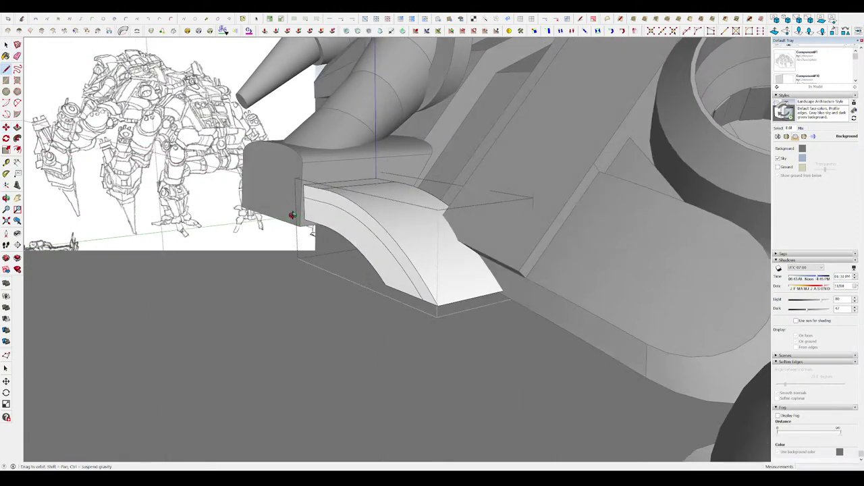
key(m)
scroll(327, 225, up, 5)
key(e)
click(353, 228)
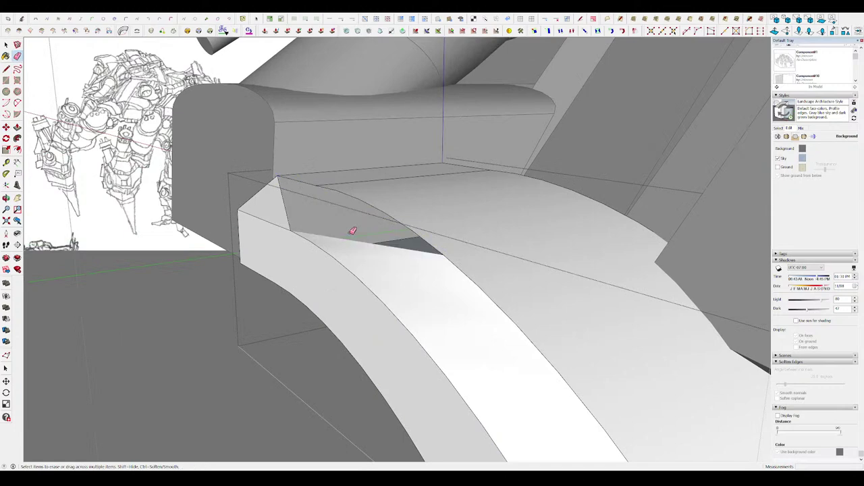
scroll(394, 226, down, 3)
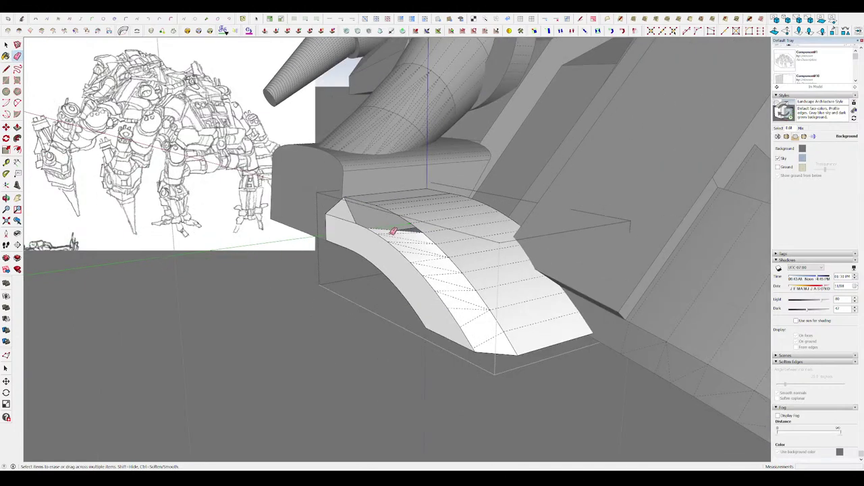
click(393, 231)
- Draw lines closing the gap across the curved surface, undoing a stray sliver face
key(l)
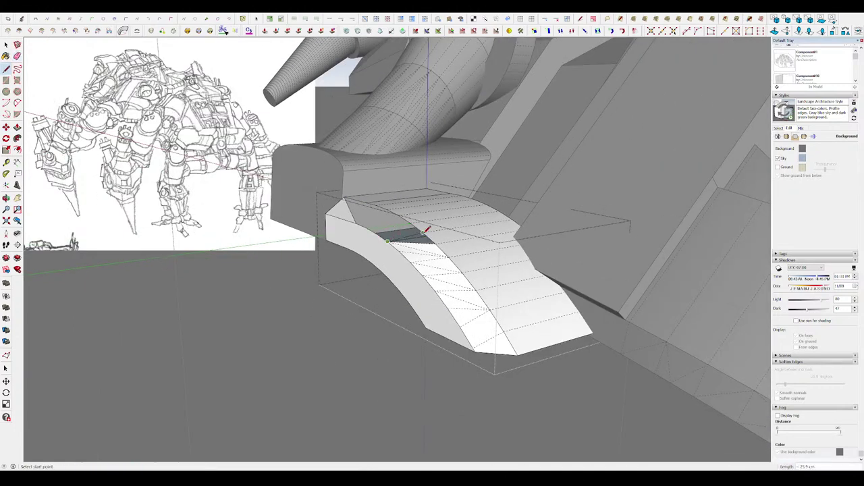
click(407, 223)
click(379, 229)
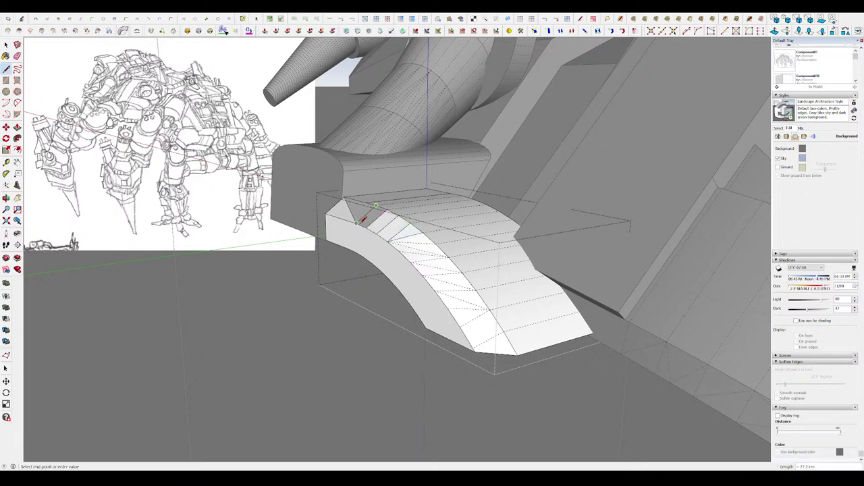
mouse_move(357, 219)
middle_down()
mouse_move(368, 242)
mouse_move(365, 198)
mouse_move(395, 228)
mouse_move(345, 200)
middle_up()
click(414, 242)
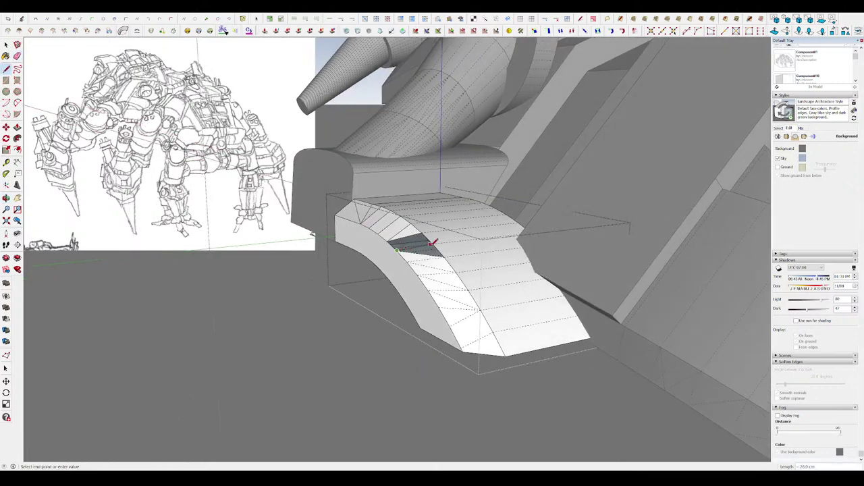
mouse_move(412, 243)
middle_down()
mouse_move(401, 251)
mouse_move(422, 252)
middle_up()
key(ctrl+z)
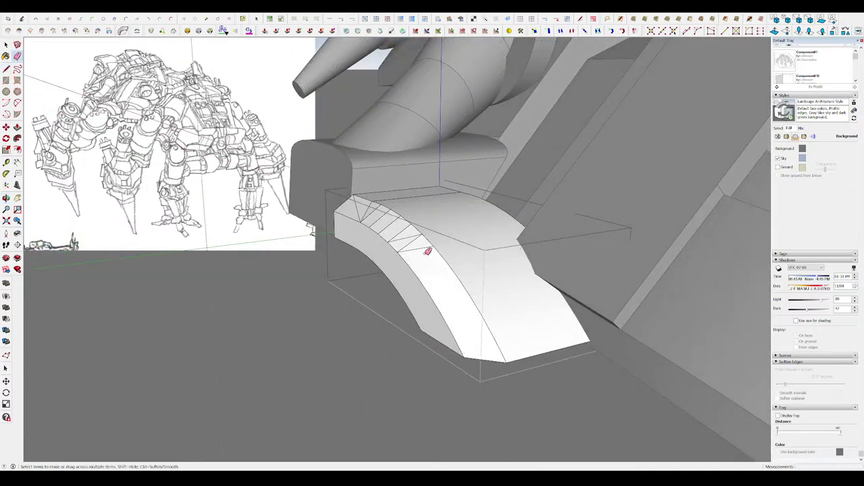
- Erase the extra edges across the curved band
key(e)
drag(426, 251, 360, 203)
key(space)
scroll(329, 329, down, 5)
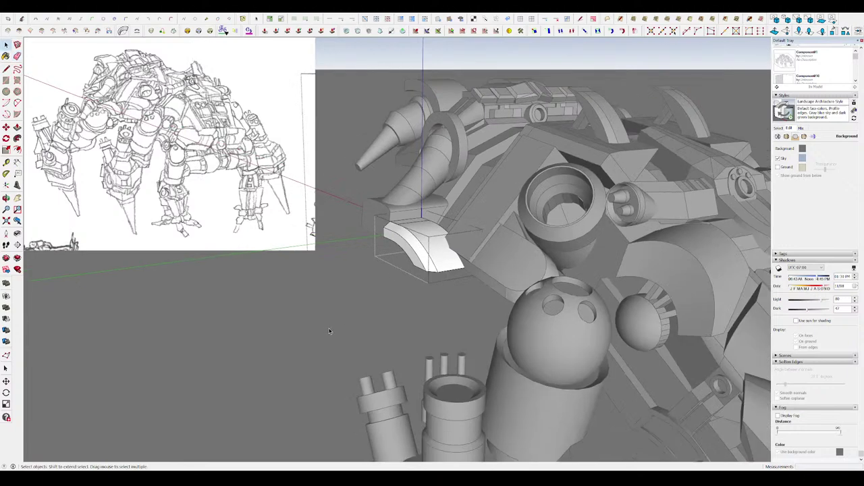
- Draw a line across the block beside the arched piece to split it
mouse_move(386, 315)
middle_down()
mouse_move(392, 344)
mouse_move(464, 249)
middle_up()
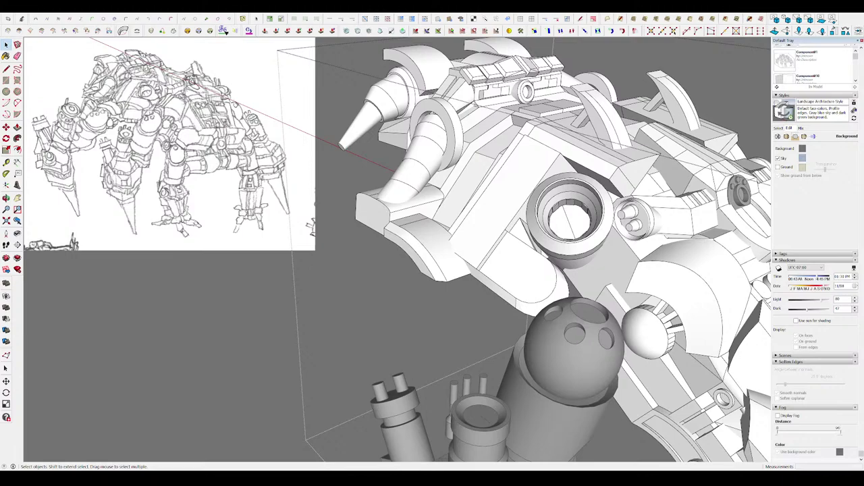
middle_drag(432, 243, 405, 228)
scroll(406, 227, up, 3)
scroll(341, 206, up, 2)
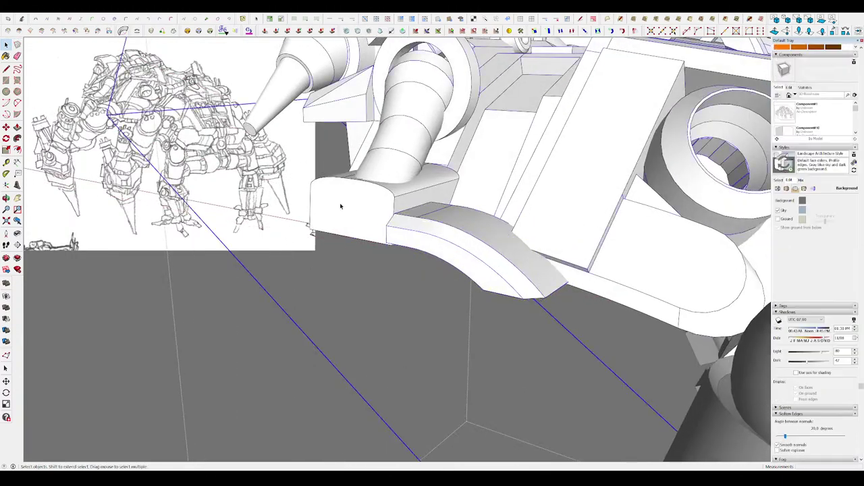
mouse_move(340, 206)
middle_down()
mouse_move(303, 247)
mouse_move(325, 257)
mouse_move(353, 250)
mouse_move(405, 175)
middle_up()
scroll(410, 170, up, 3)
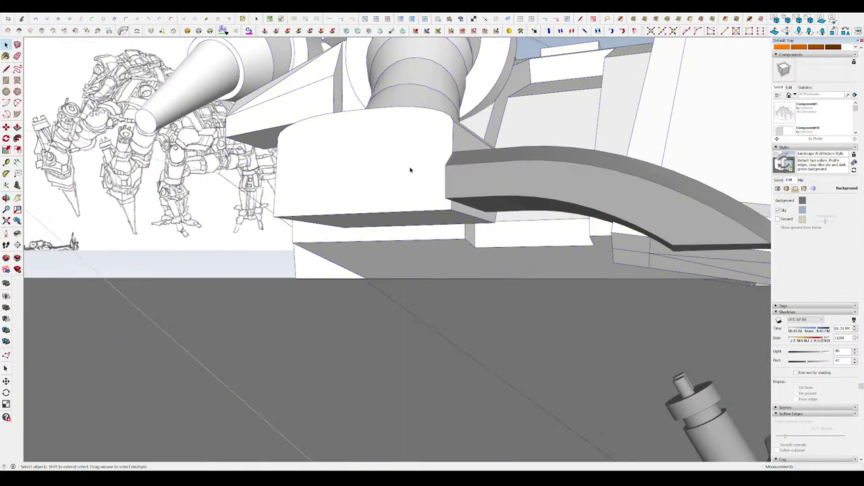
key(l)
click(277, 144)
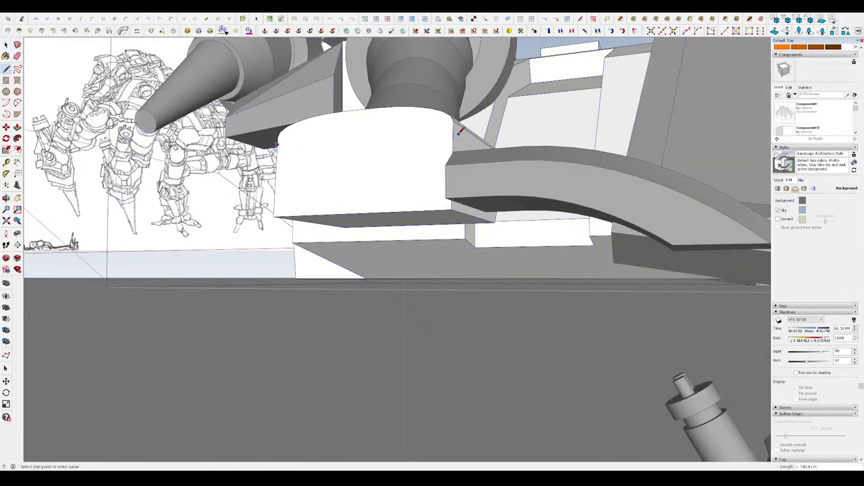
click(457, 128)
- Pull the newly split face outward to extend the block
key(p)
click(433, 151)
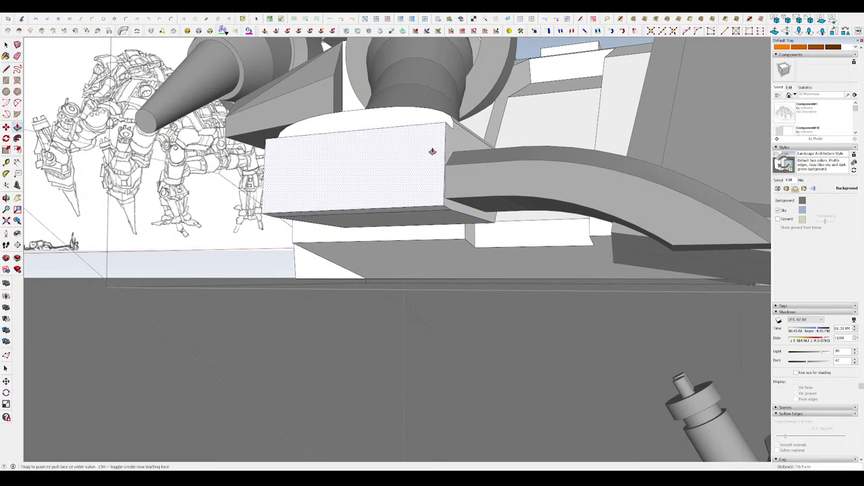
click(433, 151)
mouse_move(432, 151)
middle_down()
mouse_move(403, 176)
mouse_move(366, 280)
middle_up()
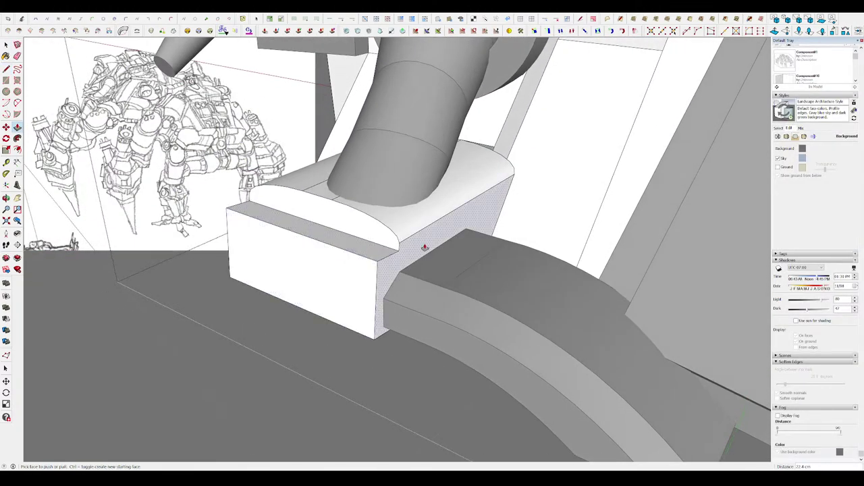
key(space)
scroll(391, 318, down, 5)
middle_drag(386, 318, 327, 214)
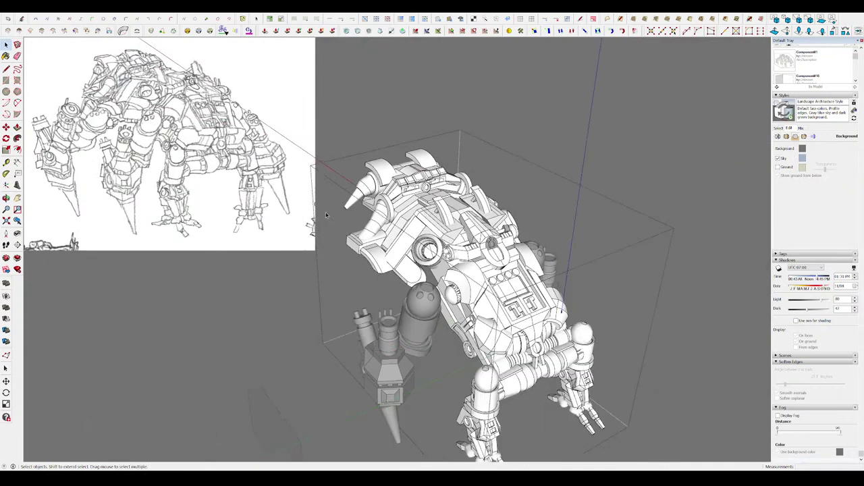
- Exit the part's edit context and orbit to look down on the finished mech
click(593, 179)
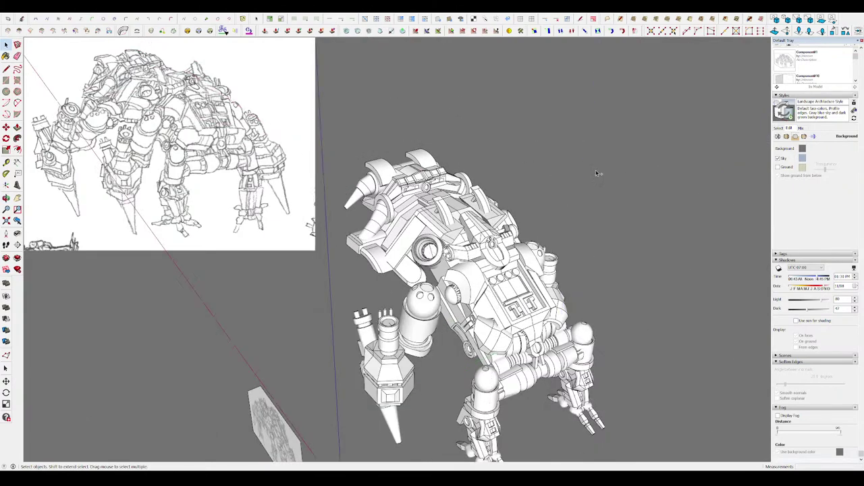
scroll(576, 215, down, 5)
mouse_move(575, 215)
middle_down()
mouse_move(245, 231)
mouse_move(120, 359)
mouse_move(254, 346)
mouse_move(485, 157)
mouse_move(489, 126)
middle_up()
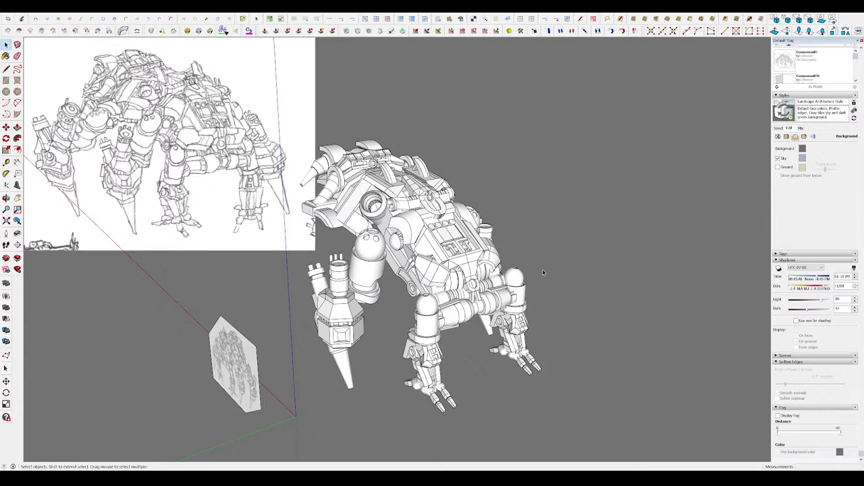
middle_drag(543, 273, 517, 266)
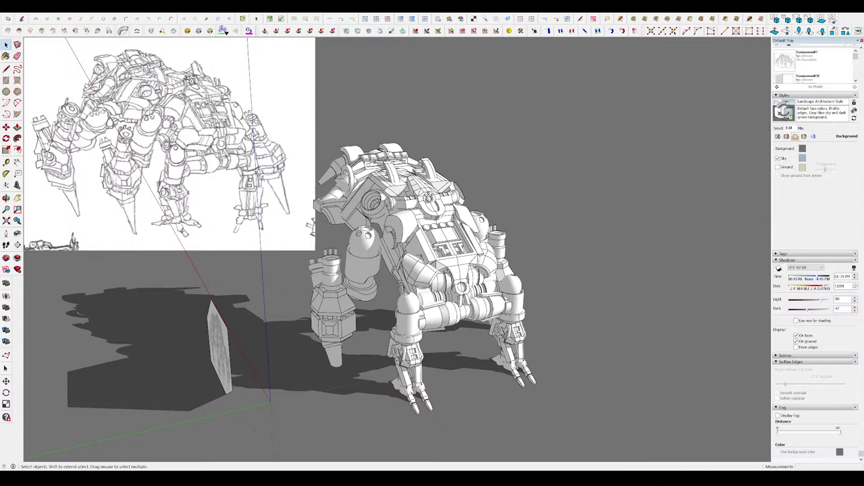
- Orbit the mech, then select the vaulted ceiling group in the tower model
middle_drag(165, 386, 352, 302)
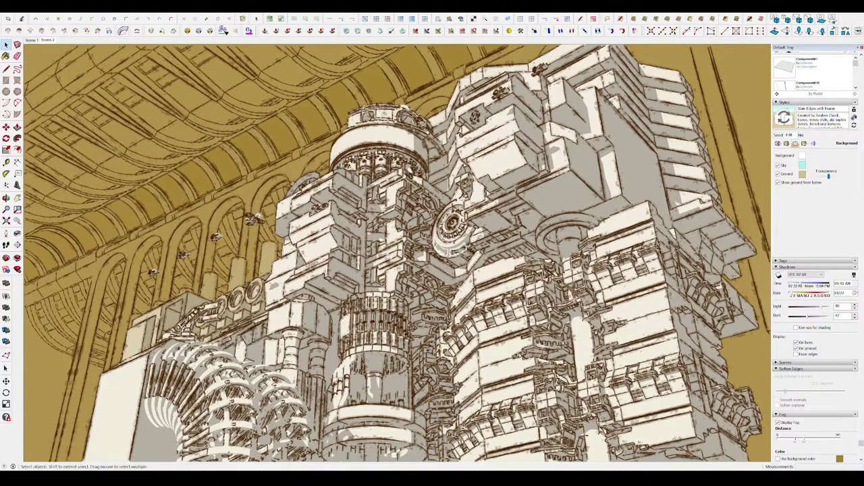
click(216, 140)
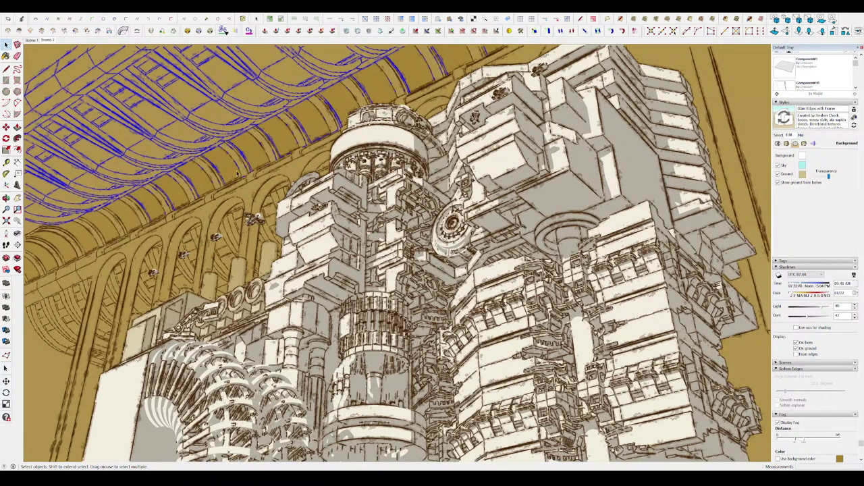